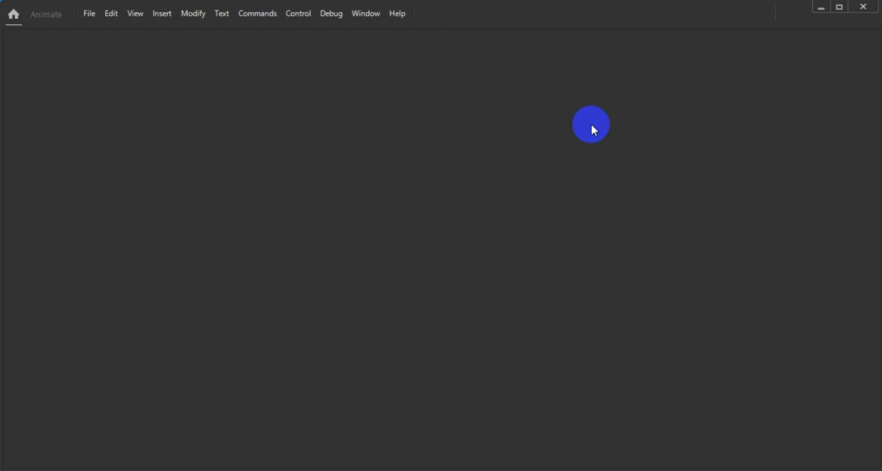
Step: Create a 1280 x 720 HD character animation document at 30 fps in ActionScript 3.0, shrink the timeline, and fit the stage in view
{"action": "left_click", "coordinate": [90, 15]}
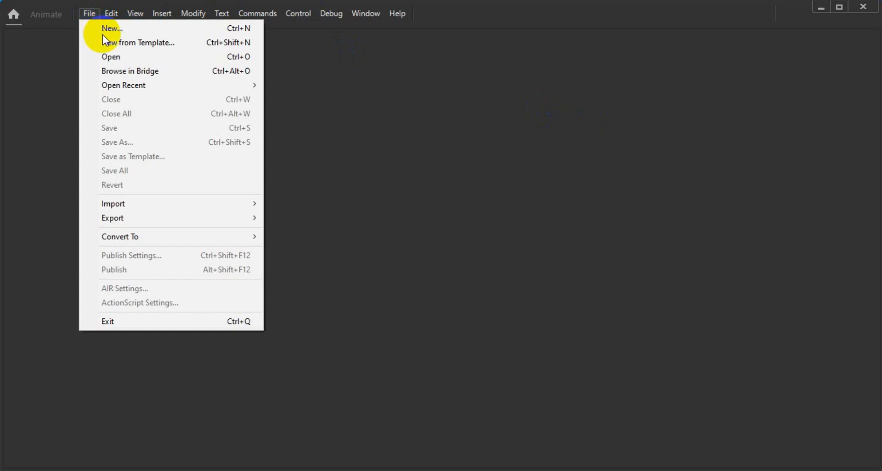
{"action": "left_click", "coordinate": [114, 26]}
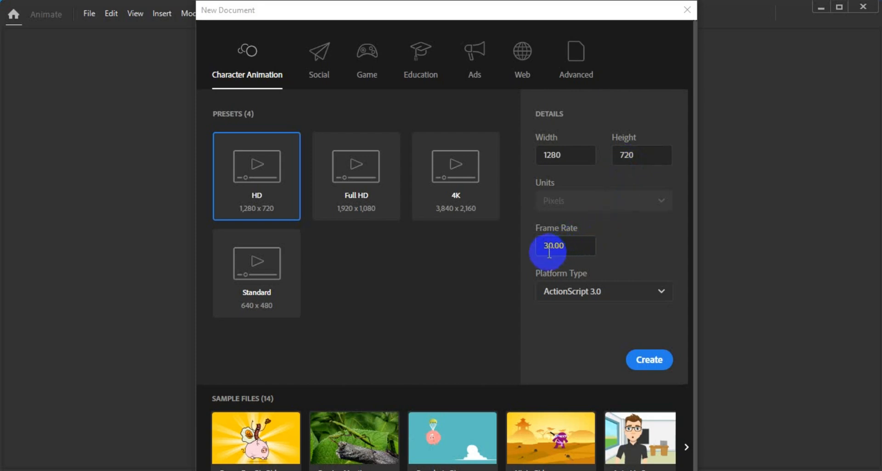
{"action": "left_click", "coordinate": [651, 362]}
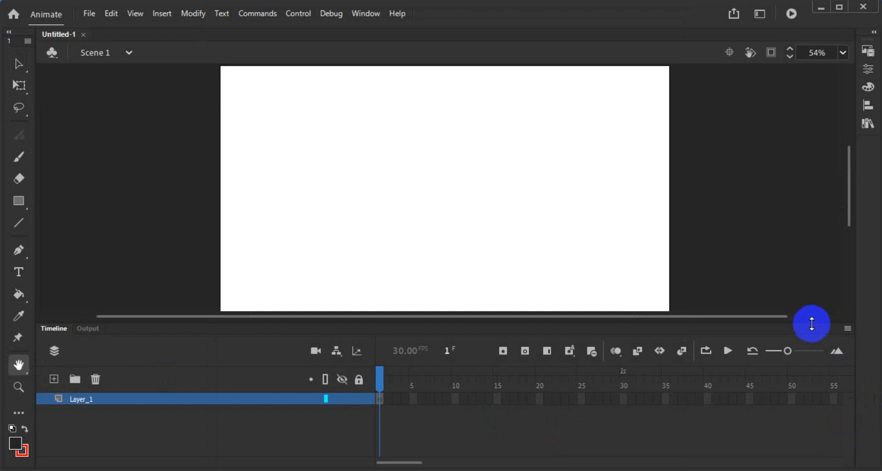
{"action": "left_click_drag", "start_coordinate": [812, 323], "coordinate": [814, 353]}
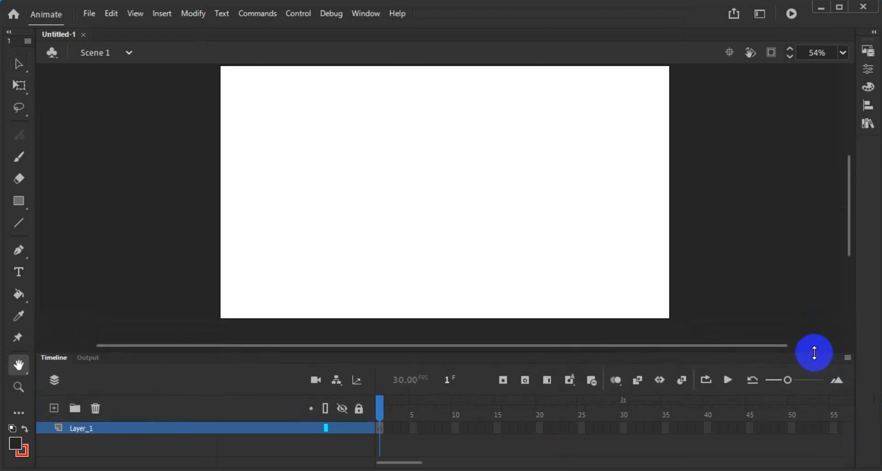
{"action": "double_click", "coordinate": [18, 364]}
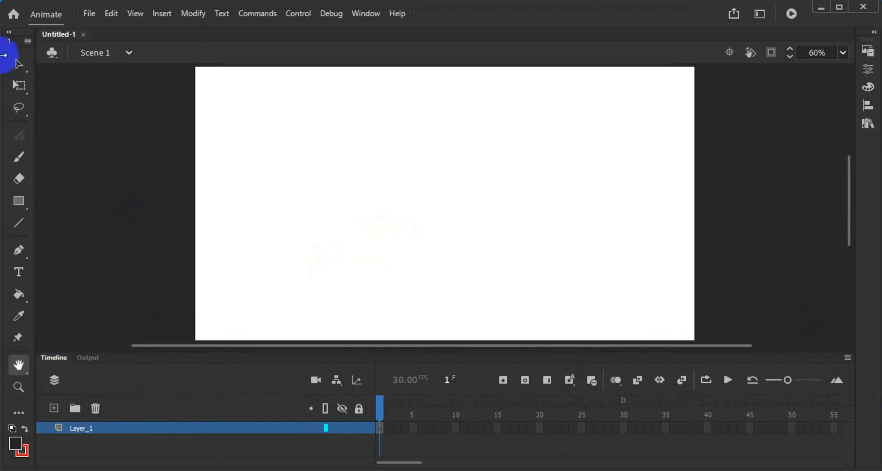
{"action": "left_click", "coordinate": [18, 63]}
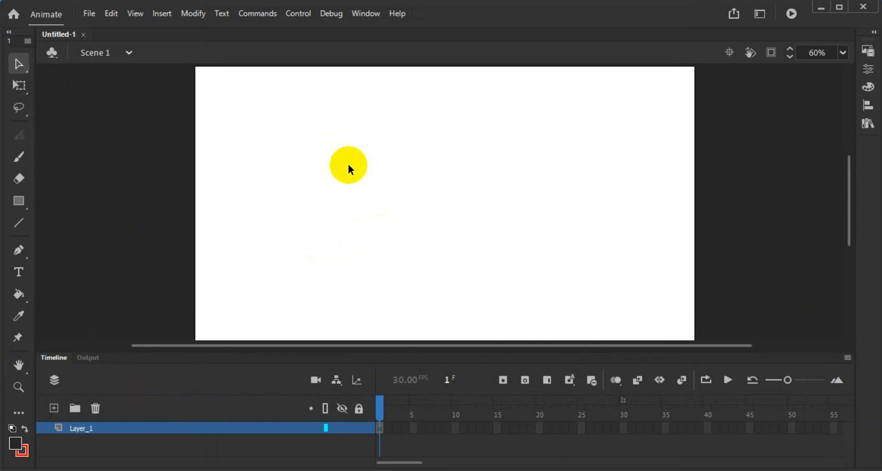
Step: Create a second HD 1280 x 720 document at 30 fps with the ActionScript 3.0 platform and fit its stage in view
{"action": "left_click", "coordinate": [88, 13]}
{"action": "left_click", "coordinate": [111, 13]}
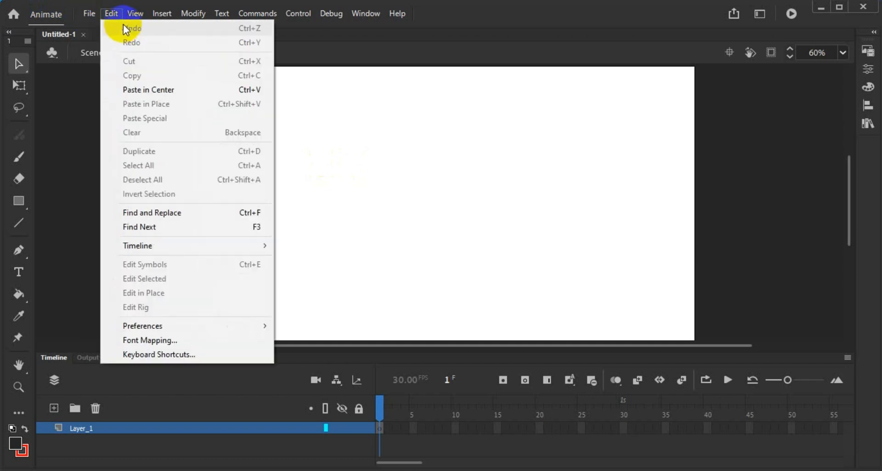
{"action": "left_click", "coordinate": [89, 14]}
{"action": "left_click", "coordinate": [93, 28]}
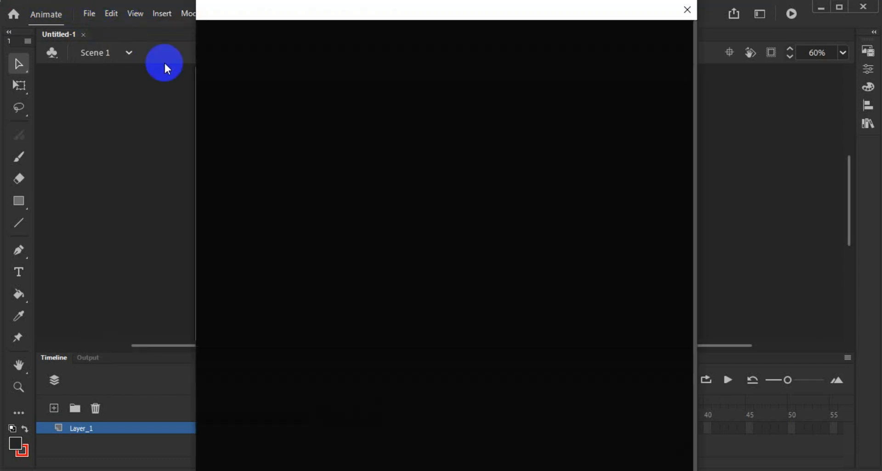
{"action": "left_click", "coordinate": [739, 138]}
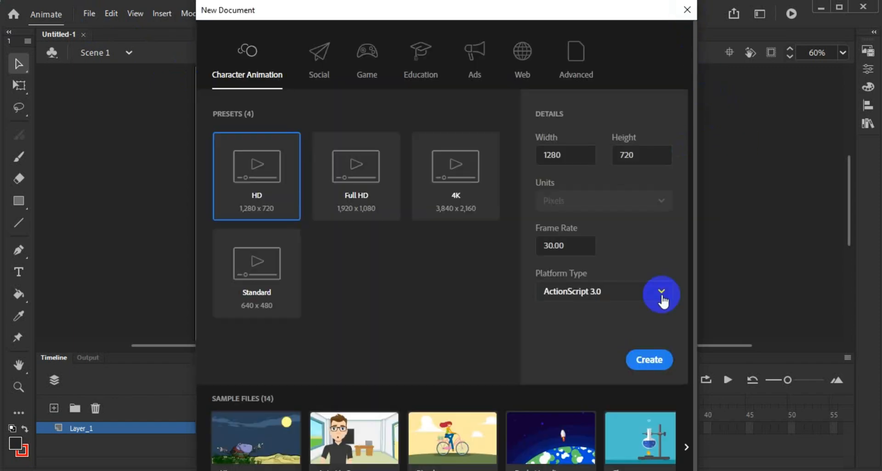
{"action": "left_click", "coordinate": [649, 360]}
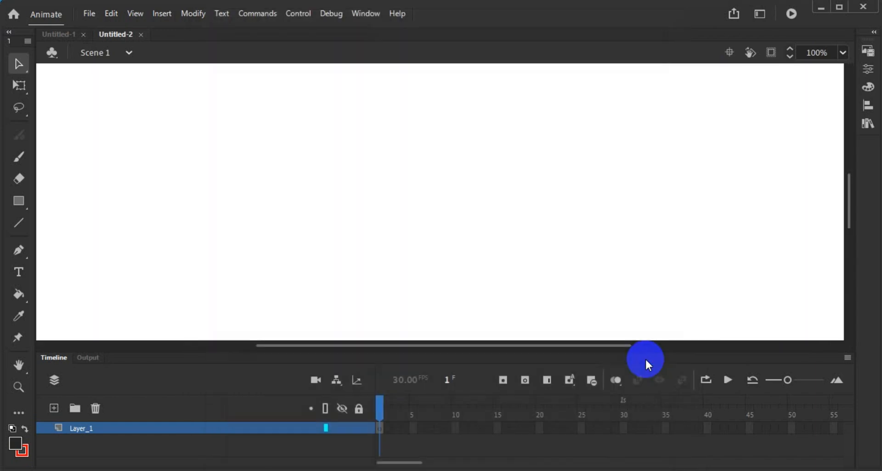
{"action": "left_click", "coordinate": [18, 366]}
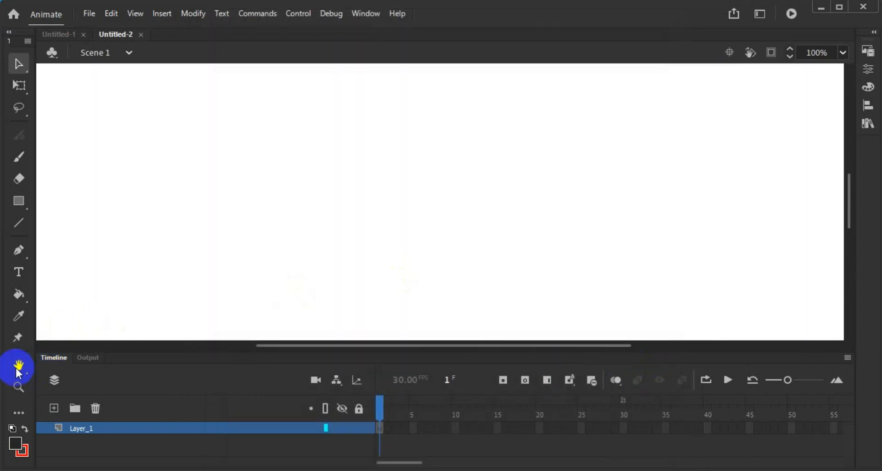
{"action": "left_click", "coordinate": [19, 365]}
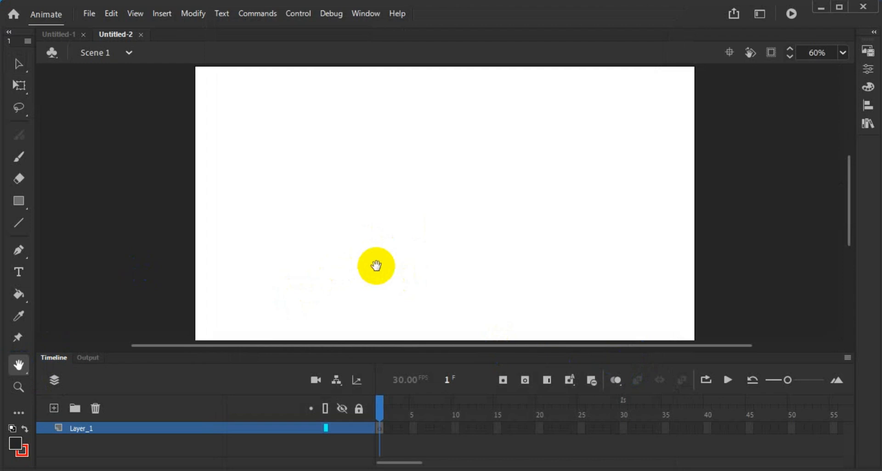
Step: Browse the images in the bg img folder that can be imported to the stage, without importing any
{"action": "left_click", "coordinate": [90, 14]}
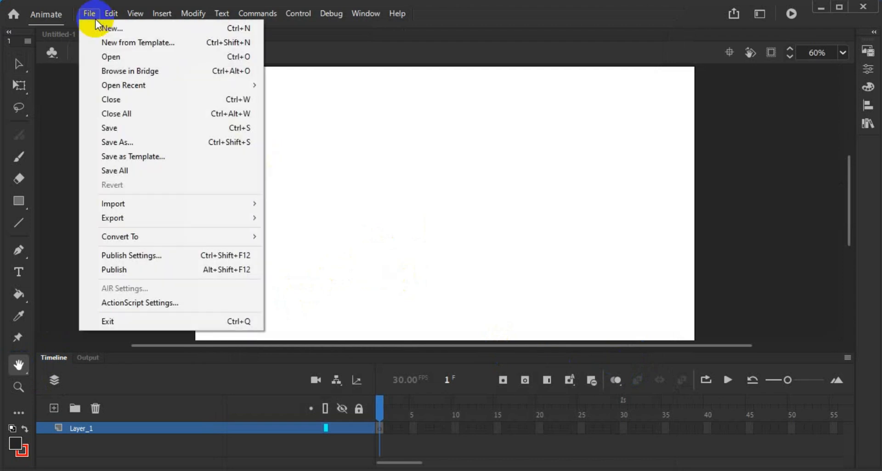
{"action": "mouse_move", "coordinate": [133, 205]}
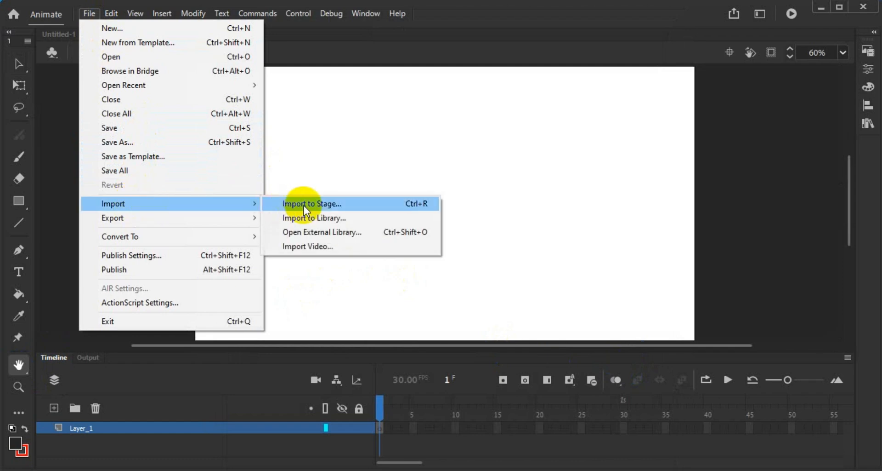
{"action": "left_click", "coordinate": [392, 209]}
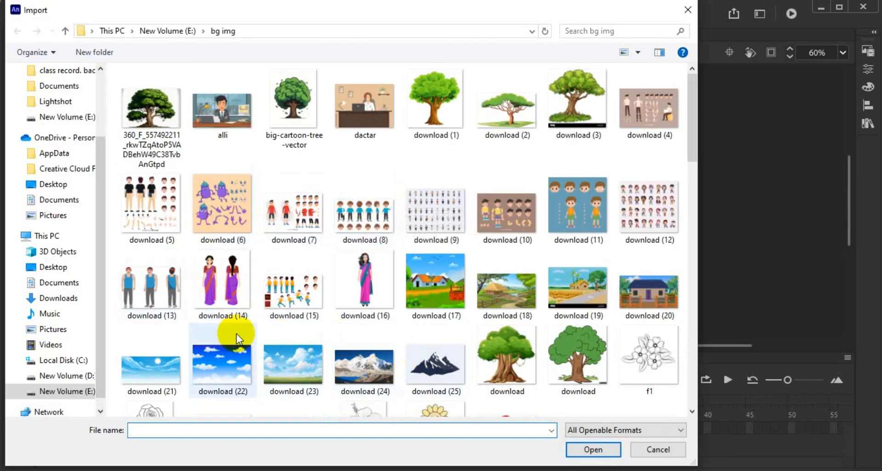
{"action": "scroll", "coordinate": [212, 335], "scroll_direction": "down", "scroll_amount": 5}
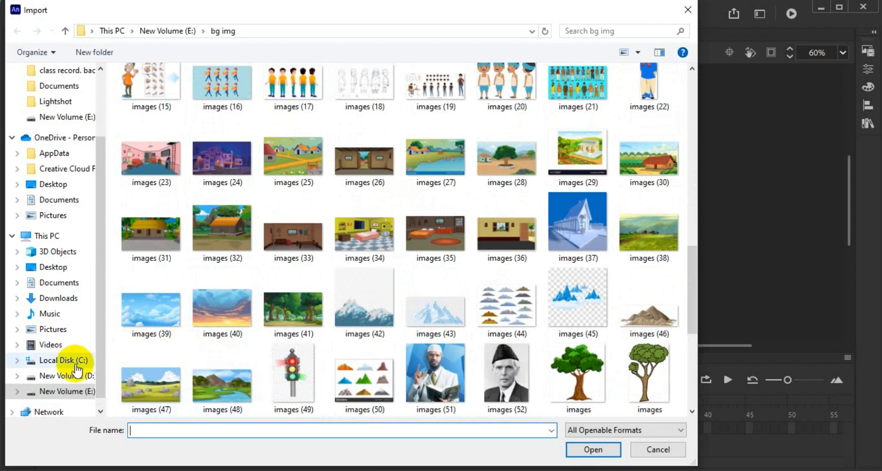
{"action": "left_click", "coordinate": [689, 11]}
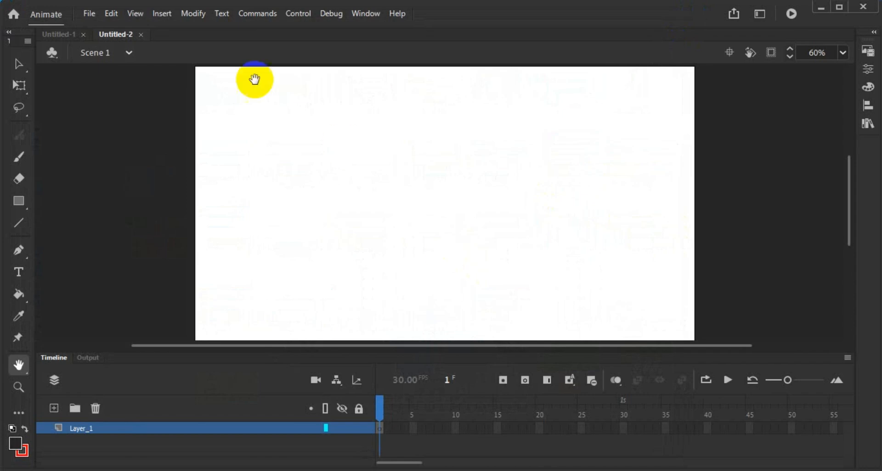
Step: Draw a tall dark oval with a red outline for the head in the upper middle of the stage
{"action": "left_click", "coordinate": [19, 199]}
{"action": "left_click", "coordinate": [73, 241]}
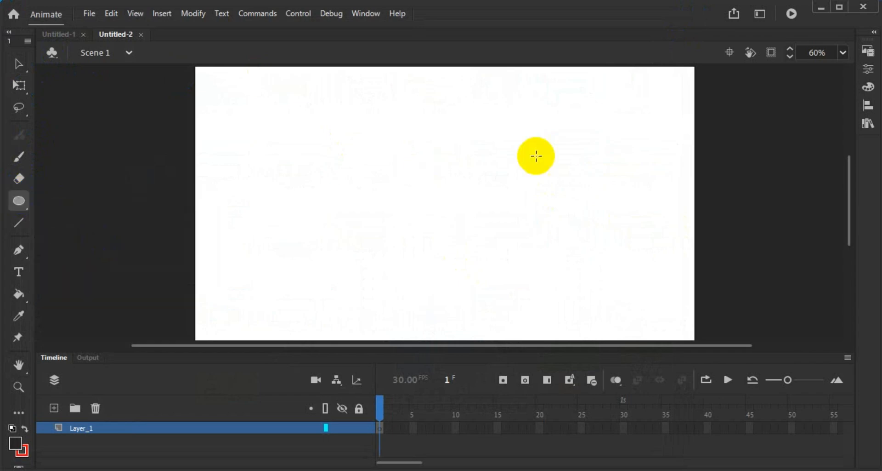
{"action": "left_click_drag", "start_coordinate": [389, 91], "coordinate": [448, 171]}
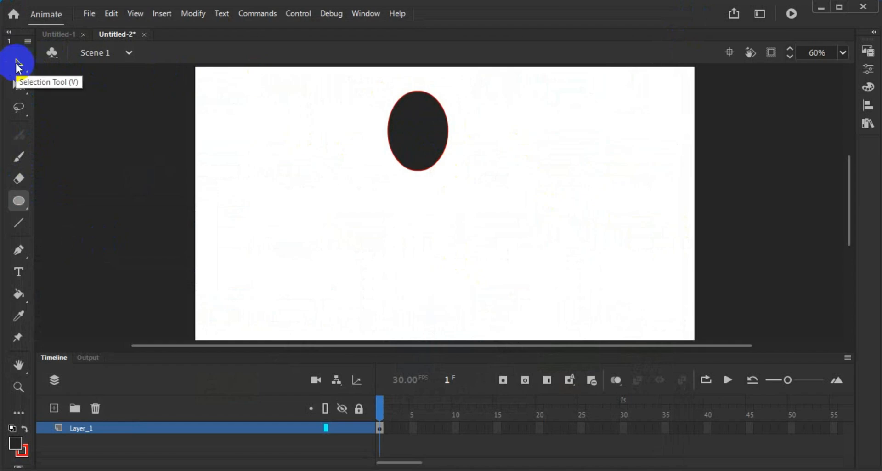
Step: Select the whole oval, including fill and outline, with the Selection tool and clear the selection
{"action": "left_click", "coordinate": [20, 62]}
{"action": "left_click", "coordinate": [430, 187]}
{"action": "left_click_drag", "start_coordinate": [367, 95], "coordinate": [482, 187]}
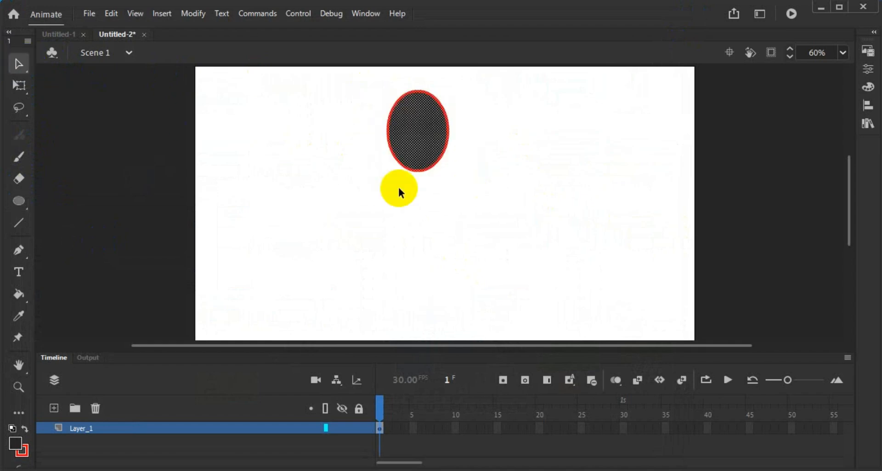
{"action": "left_click", "coordinate": [347, 189]}
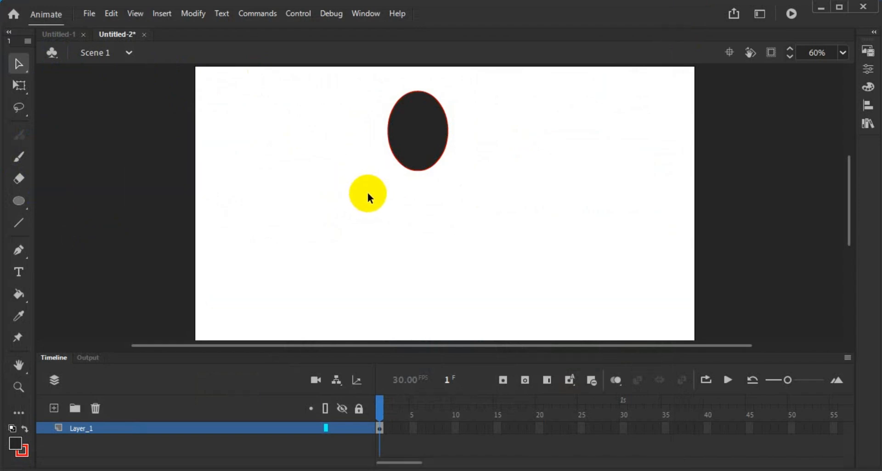
{"action": "left_click_drag", "start_coordinate": [374, 80], "coordinate": [487, 220]}
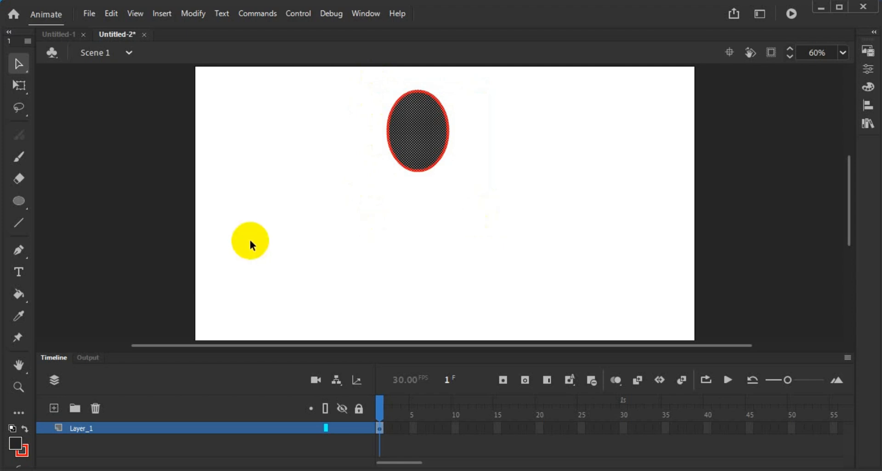
{"action": "left_click", "coordinate": [288, 223]}
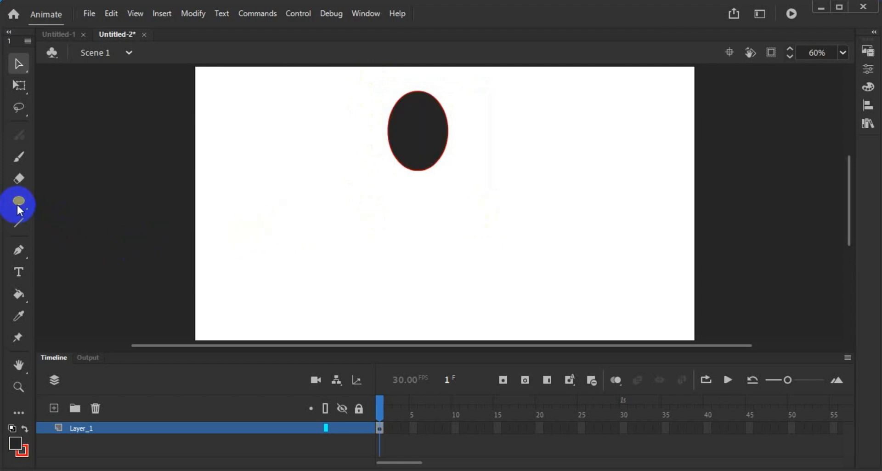
Step: Draw an upright rectangle below the oval for the torso and bend its two sides and top edge outward
{"action": "left_click_drag", "start_coordinate": [19, 206], "coordinate": [55, 198]}
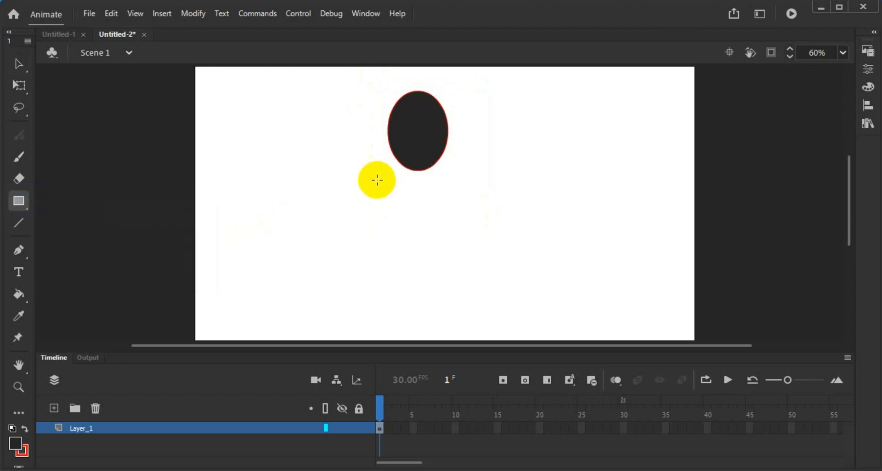
{"action": "left_click_drag", "start_coordinate": [377, 179], "coordinate": [460, 305]}
{"action": "key", "text": "v"}
{"action": "left_click_drag", "start_coordinate": [376, 243], "coordinate": [365, 250]}
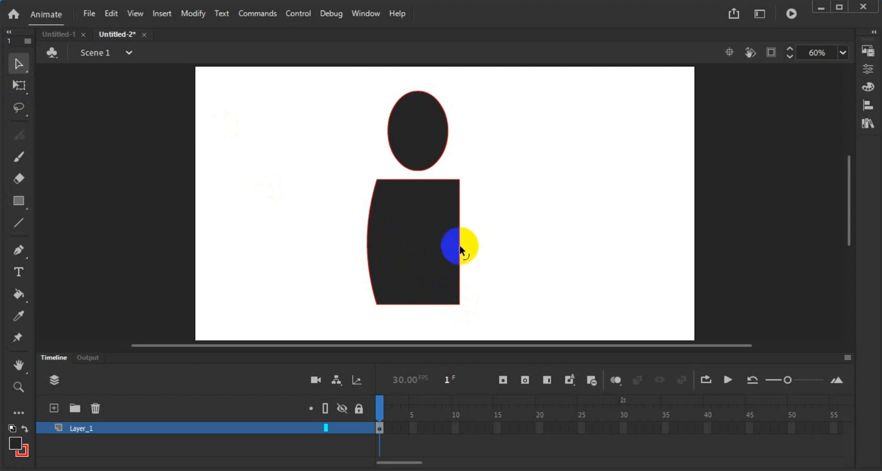
{"action": "left_click_drag", "start_coordinate": [461, 250], "coordinate": [471, 249]}
{"action": "left_click", "coordinate": [418, 180]}
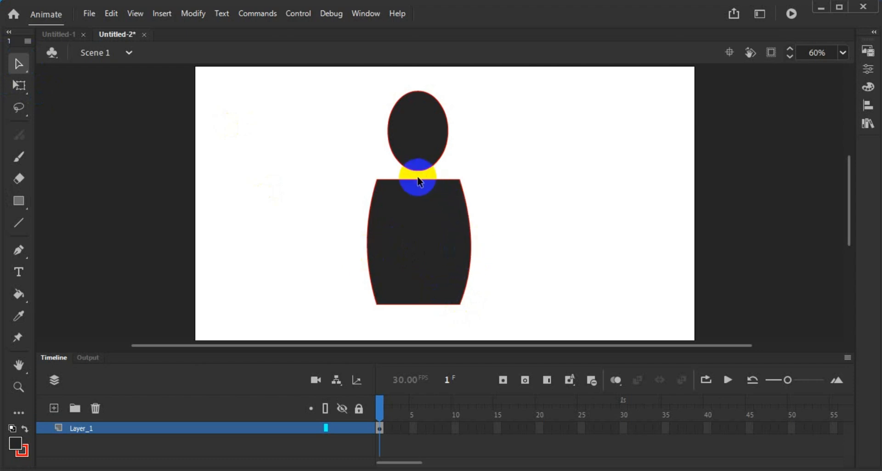
{"action": "left_click_drag", "start_coordinate": [419, 181], "coordinate": [422, 173]}
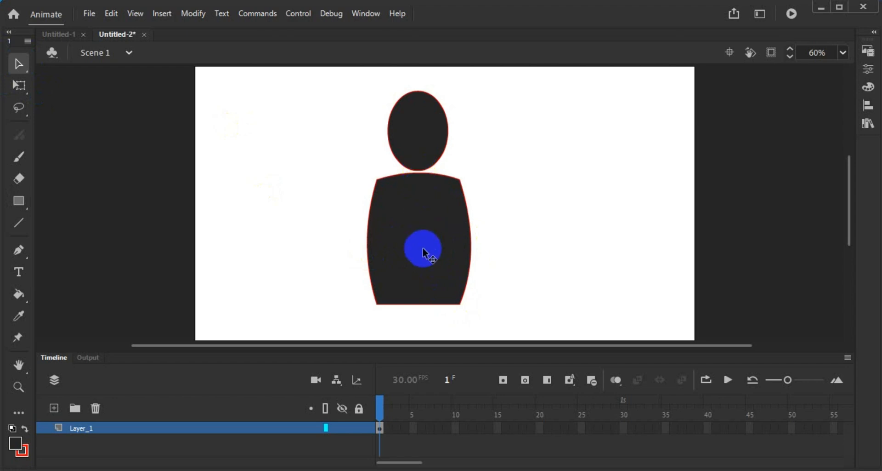
Step: Move the oval head slightly upward to leave a gap above the torso
{"action": "left_click", "coordinate": [426, 142]}
{"action": "left_click_drag", "start_coordinate": [426, 142], "coordinate": [423, 132]}
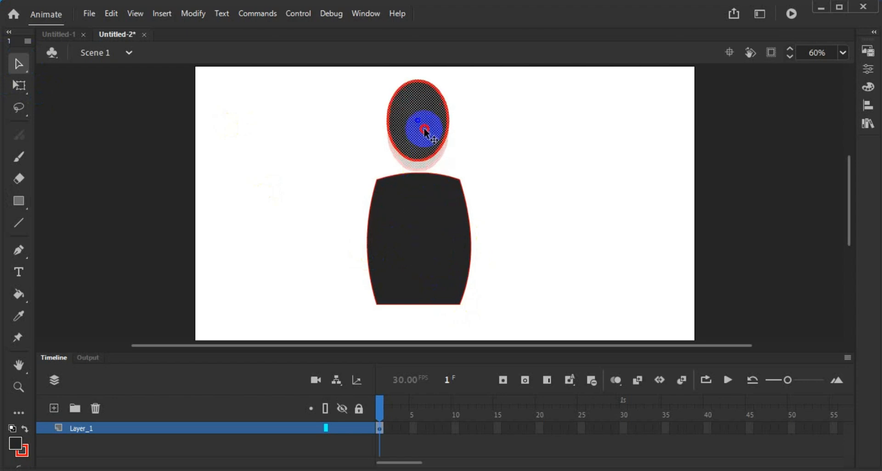
{"action": "left_click", "coordinate": [504, 162]}
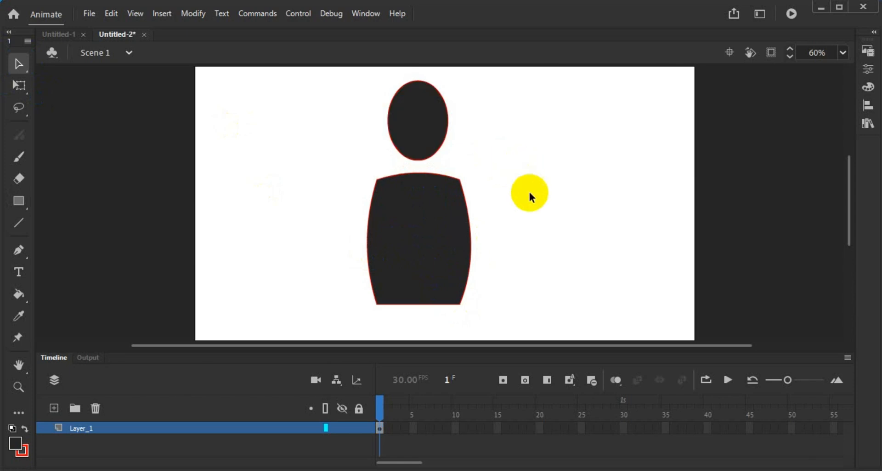
Step: Reshape the torso by bending its upper sides inward at the waist and shifting its bottom corners slightly to the right
{"action": "mouse_move", "coordinate": [478, 226]}
{"action": "left_mouse_down"}
{"action": "mouse_move", "coordinate": [467, 219]}
{"action": "mouse_move", "coordinate": [462, 187]}
{"action": "mouse_move", "coordinate": [467, 230]}
{"action": "left_mouse_up"}
{"action": "left_click_drag", "start_coordinate": [376, 303], "coordinate": [386, 303]}
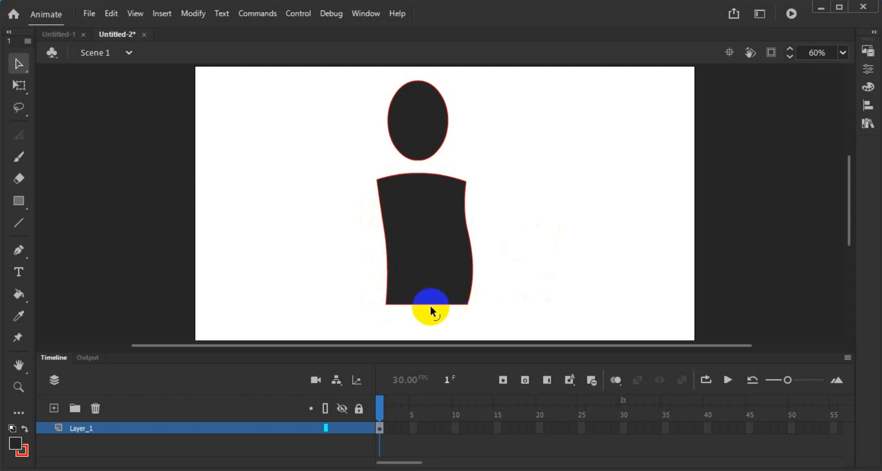
{"action": "left_click_drag", "start_coordinate": [430, 305], "coordinate": [454, 283]}
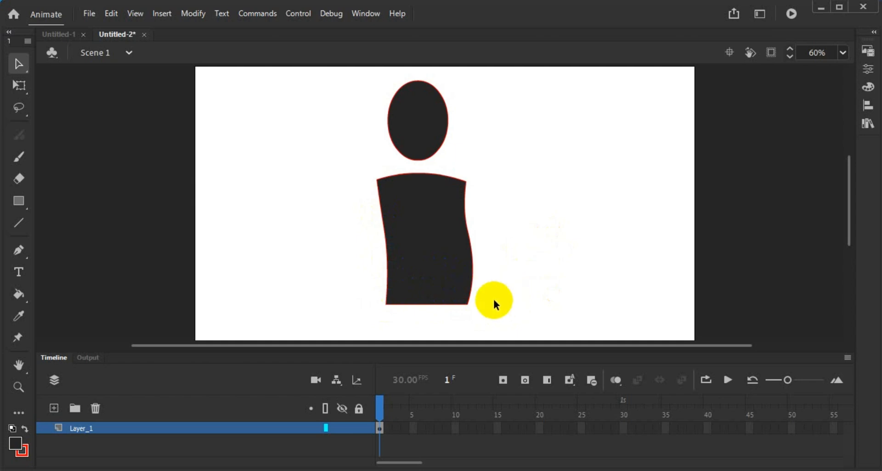
{"action": "left_click", "coordinate": [428, 199]}
{"action": "left_click", "coordinate": [487, 211]}
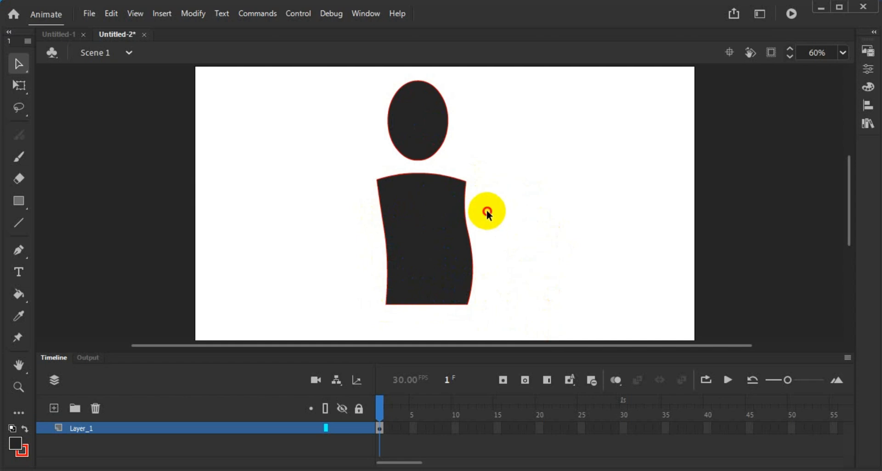
Step: Select the red neck and torso shapes together and group them into one object
{"action": "left_click_drag", "start_coordinate": [487, 213], "coordinate": [499, 296]}
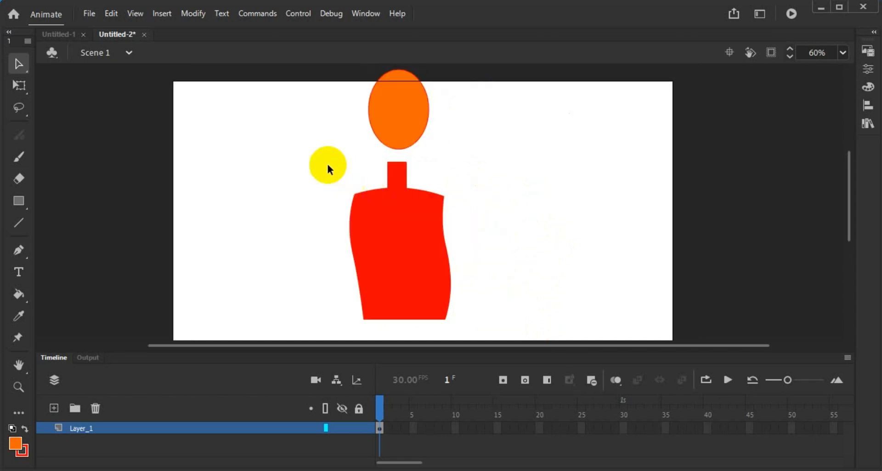
{"action": "left_click_drag", "start_coordinate": [321, 161], "coordinate": [486, 243]}
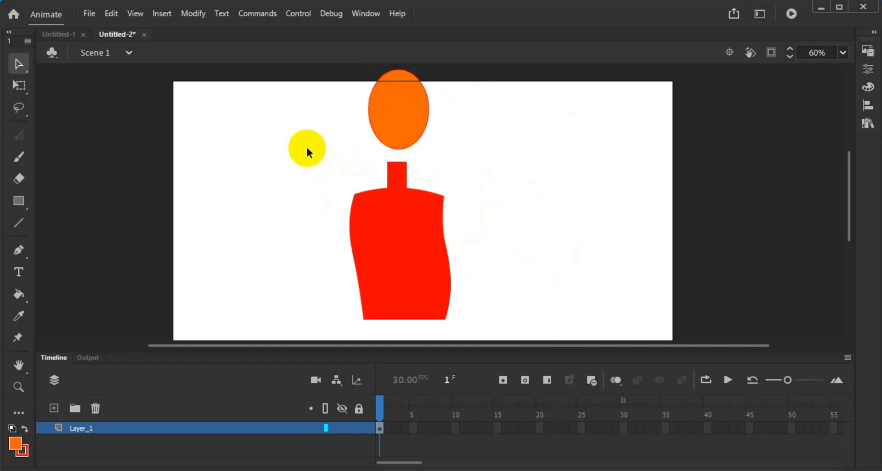
{"action": "left_click_drag", "start_coordinate": [316, 141], "coordinate": [492, 320]}
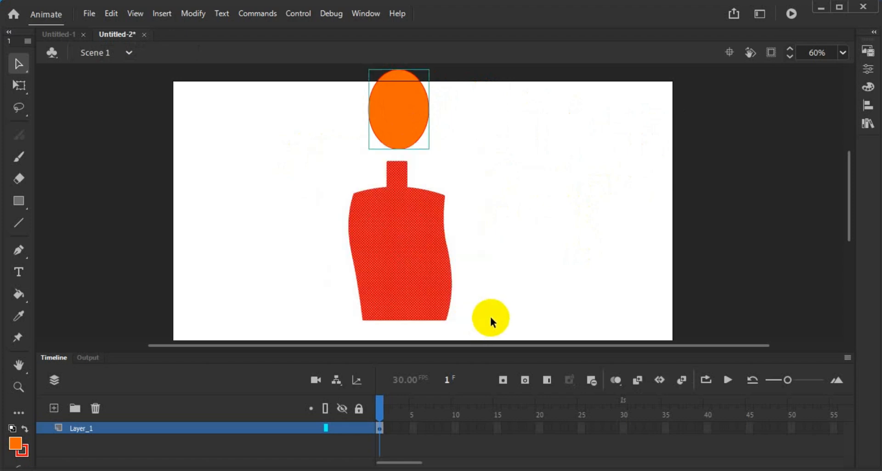
{"action": "left_click", "coordinate": [395, 158]}
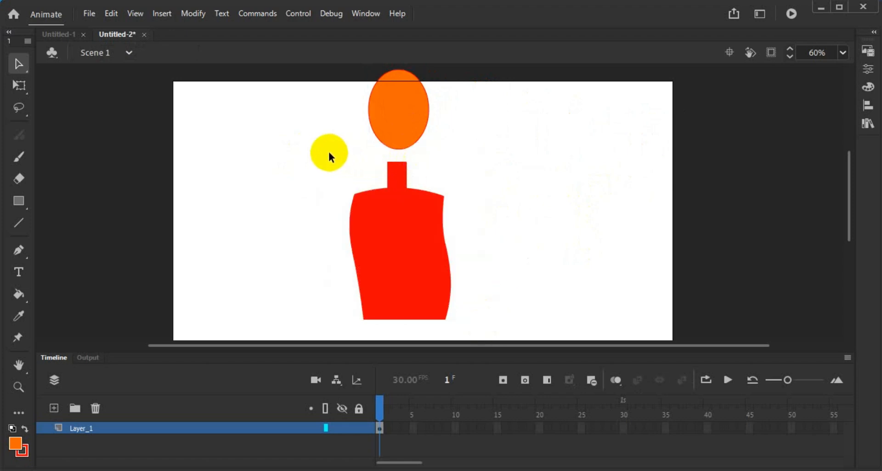
{"action": "left_click_drag", "start_coordinate": [329, 154], "coordinate": [477, 338]}
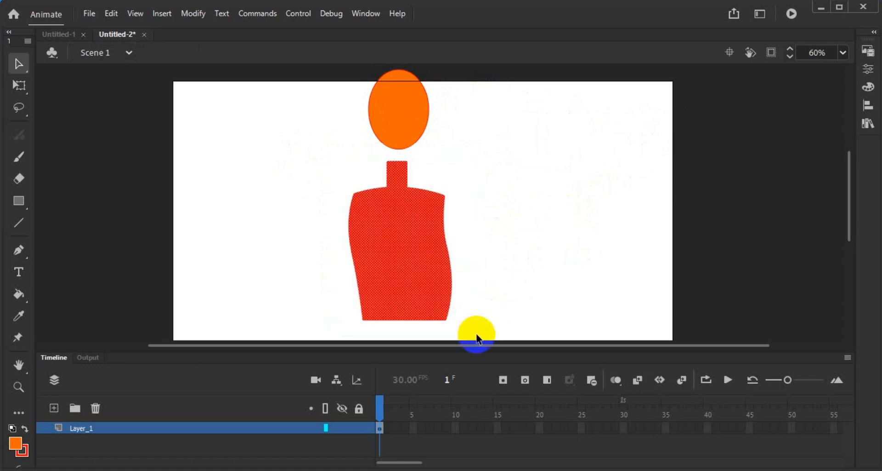
{"action": "key", "text": "ctrl+g"}
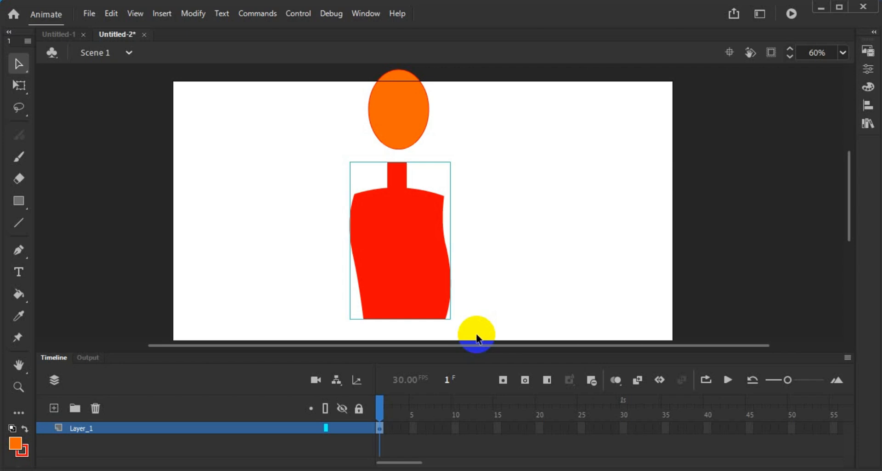
Step: Move the grouped torso to the left edge of the stage and place the oval head on top of its neck
{"action": "left_click", "coordinate": [517, 211]}
{"action": "left_click_drag", "start_coordinate": [400, 122], "coordinate": [398, 145]}
{"action": "mouse_move", "coordinate": [417, 208]}
{"action": "left_mouse_down"}
{"action": "mouse_move", "coordinate": [409, 214]}
{"action": "mouse_move", "coordinate": [424, 209]}
{"action": "left_mouse_up"}
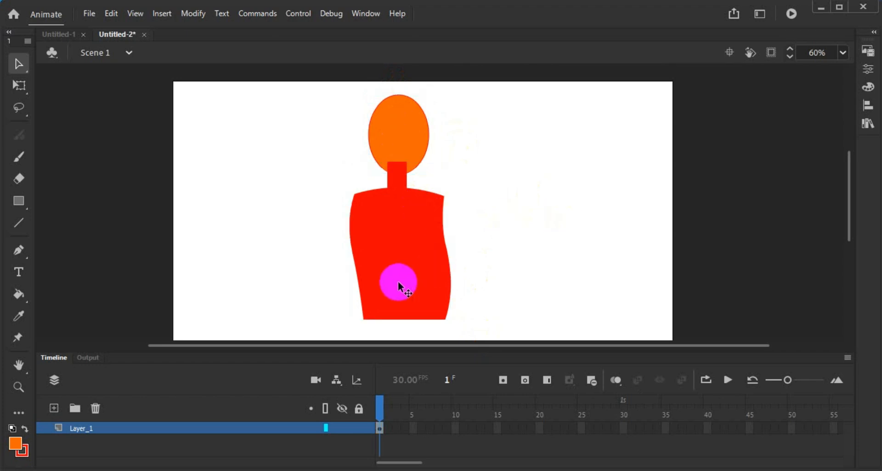
{"action": "left_click_drag", "start_coordinate": [400, 286], "coordinate": [238, 288]}
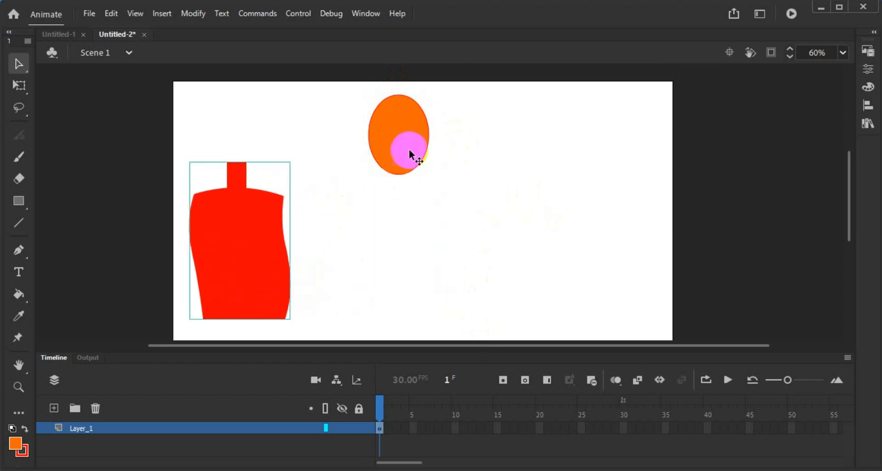
{"action": "left_click_drag", "start_coordinate": [409, 153], "coordinate": [226, 129]}
{"action": "left_click_drag", "start_coordinate": [226, 241], "coordinate": [210, 241]}
{"action": "left_click", "coordinate": [323, 203]}
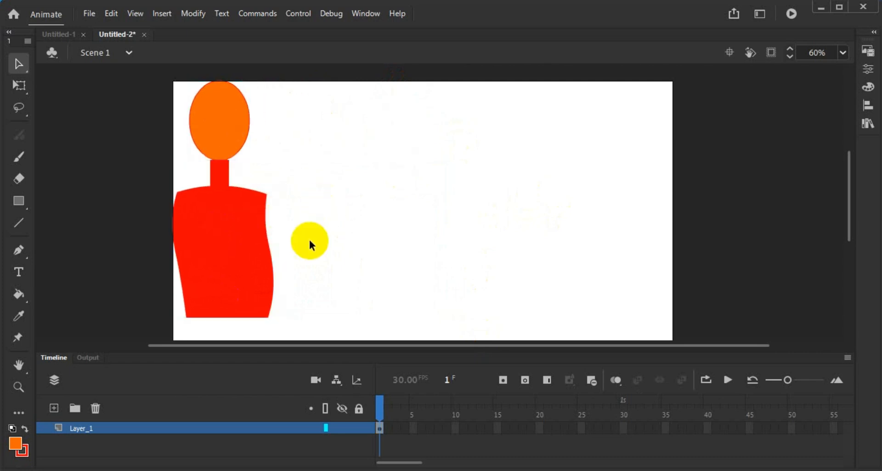
Step: Draw a long thin horizontal rectangle to the right of the character and a vertical line crossing it slightly left of its middle
{"action": "left_click", "coordinate": [18, 223]}
{"action": "left_click", "coordinate": [19, 201]}
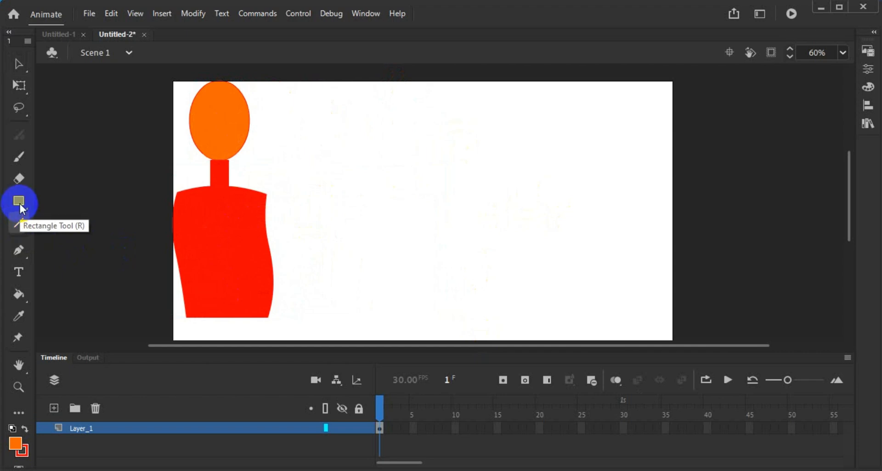
{"action": "left_click_drag", "start_coordinate": [346, 154], "coordinate": [610, 181]}
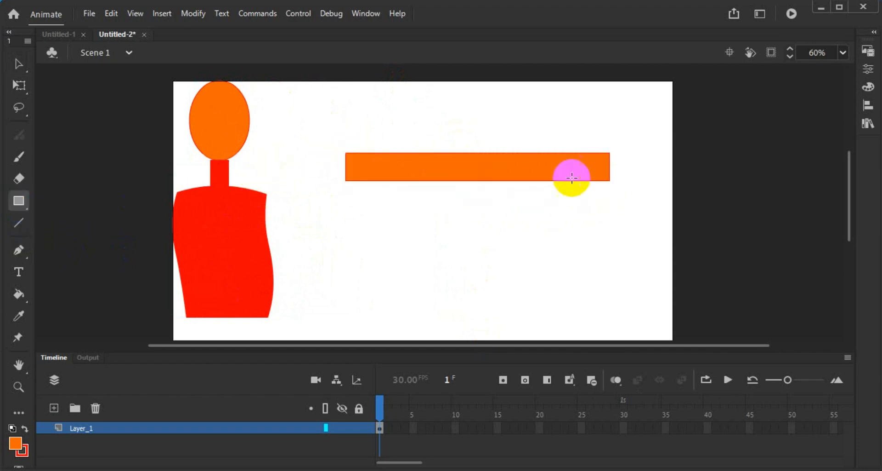
{"action": "left_click", "coordinate": [17, 68]}
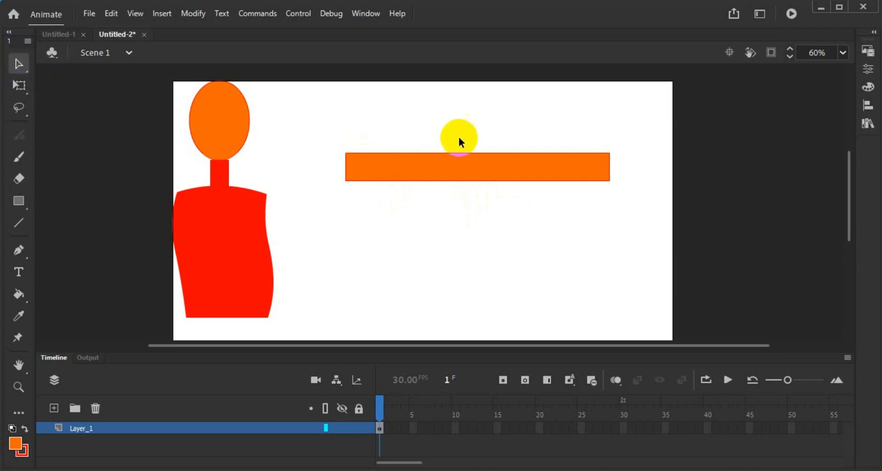
{"action": "left_click", "coordinate": [19, 224]}
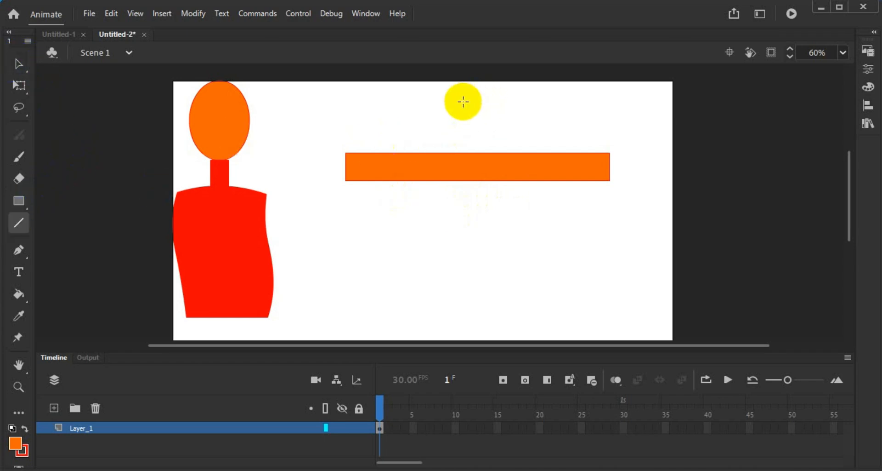
{"action": "left_click_drag", "start_coordinate": [463, 101], "coordinate": [463, 259]}
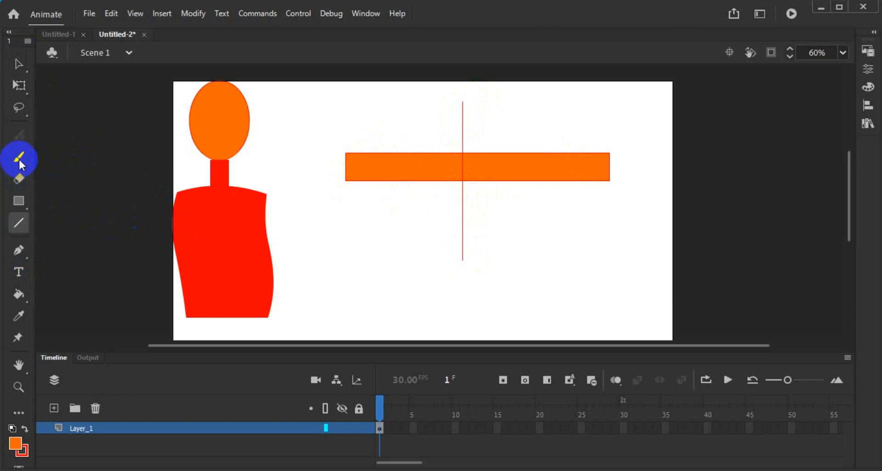
Step: Add the Pencil tool to the toolbar in the Eraser tool's slot
{"action": "left_click", "coordinate": [19, 412]}
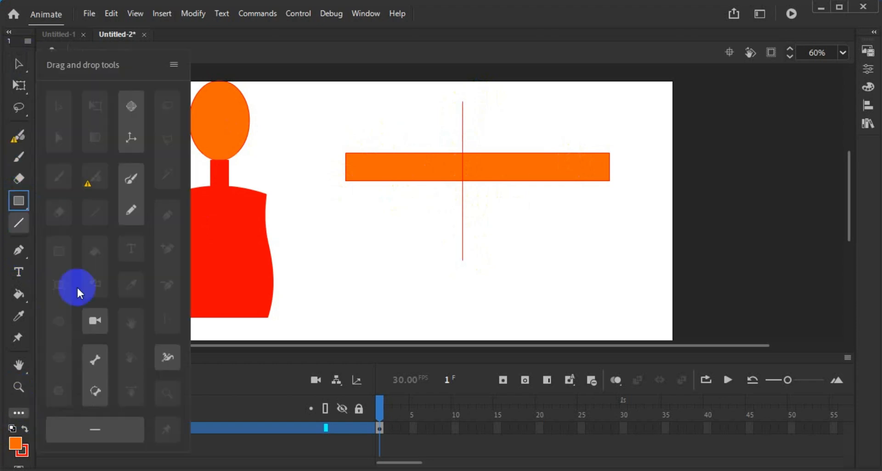
{"action": "mouse_move", "coordinate": [136, 211]}
{"action": "left_mouse_down"}
{"action": "mouse_move", "coordinate": [20, 196]}
{"action": "mouse_move", "coordinate": [19, 184]}
{"action": "left_mouse_up"}
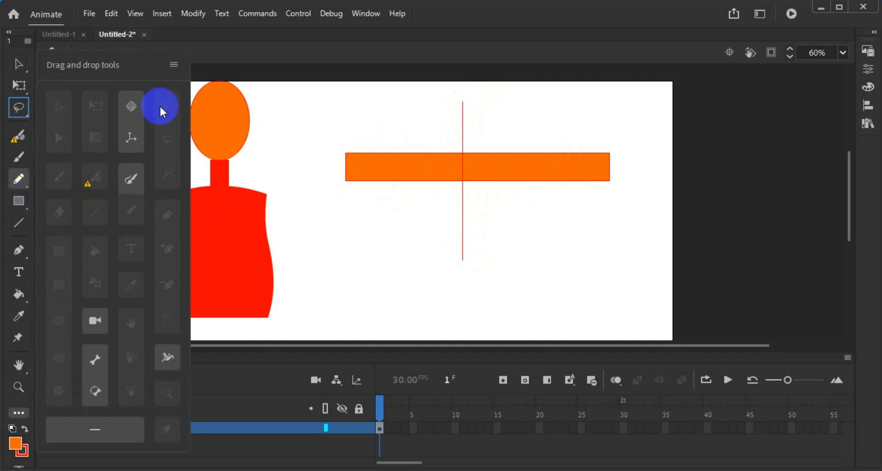
{"action": "left_click", "coordinate": [213, 73]}
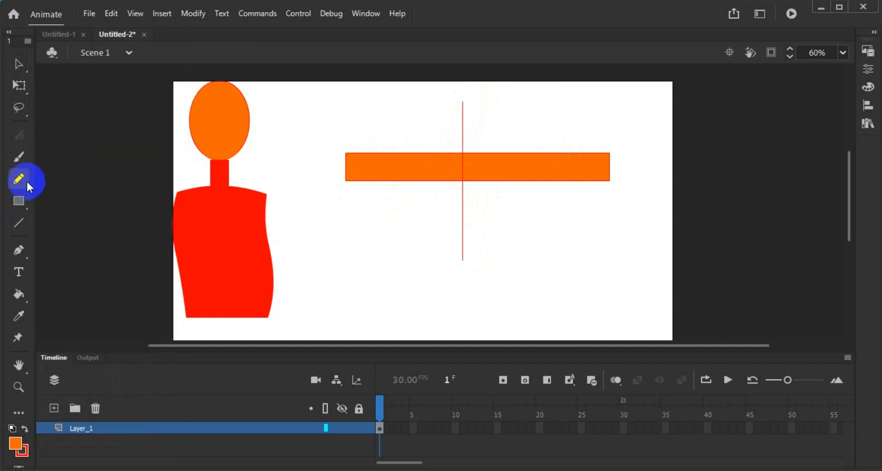
Step: Sketch a freehand hand outline at the right end of the rectangle with the Pencil tool and select the outline
{"action": "mouse_move", "coordinate": [617, 151]}
{"action": "left_mouse_down"}
{"action": "mouse_move", "coordinate": [648, 134]}
{"action": "mouse_move", "coordinate": [641, 160]}
{"action": "mouse_move", "coordinate": [664, 158]}
{"action": "mouse_move", "coordinate": [656, 174]}
{"action": "mouse_move", "coordinate": [668, 192]}
{"action": "mouse_move", "coordinate": [650, 195]}
{"action": "mouse_move", "coordinate": [635, 215]}
{"action": "mouse_move", "coordinate": [611, 182]}
{"action": "left_mouse_up"}
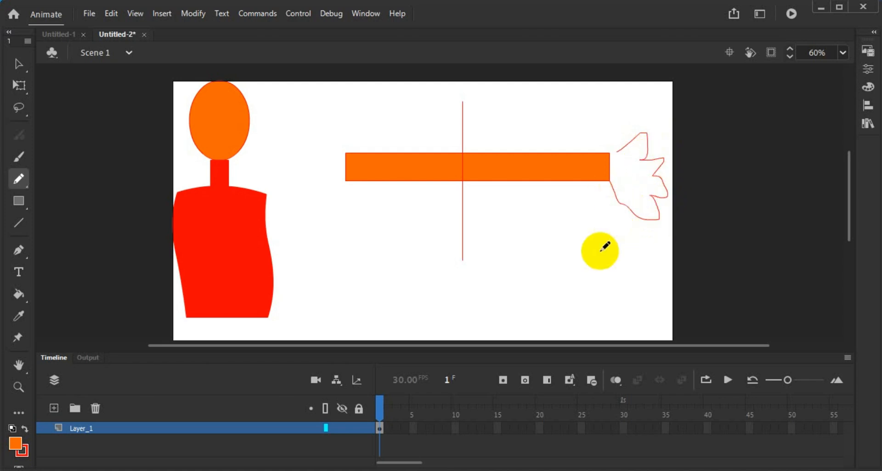
{"action": "left_click", "coordinate": [21, 67]}
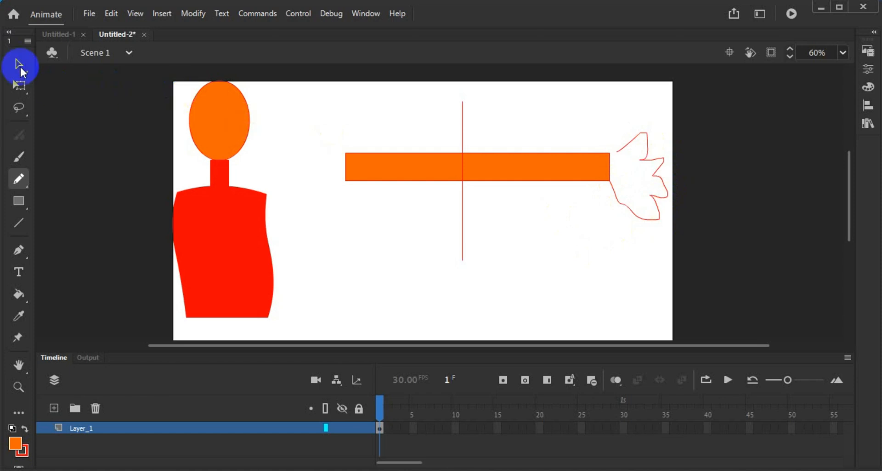
{"action": "mouse_move", "coordinate": [614, 102]}
{"action": "left_mouse_down"}
{"action": "mouse_move", "coordinate": [616, 193]}
{"action": "mouse_move", "coordinate": [688, 259]}
{"action": "left_mouse_up"}
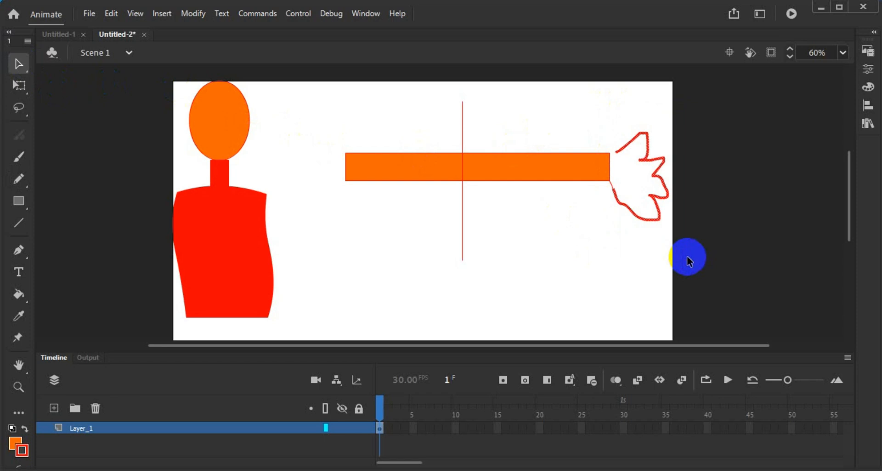
Step: Select the rectangle's right part, its left part, and the whole arm with the hand in turn, and clear the selection
{"action": "left_click_drag", "start_coordinate": [467, 119], "coordinate": [611, 222]}
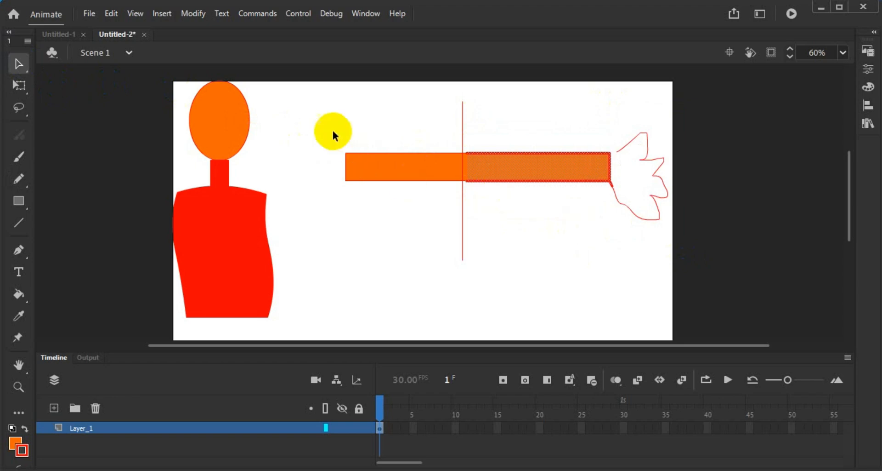
{"action": "left_click_drag", "start_coordinate": [329, 127], "coordinate": [477, 248]}
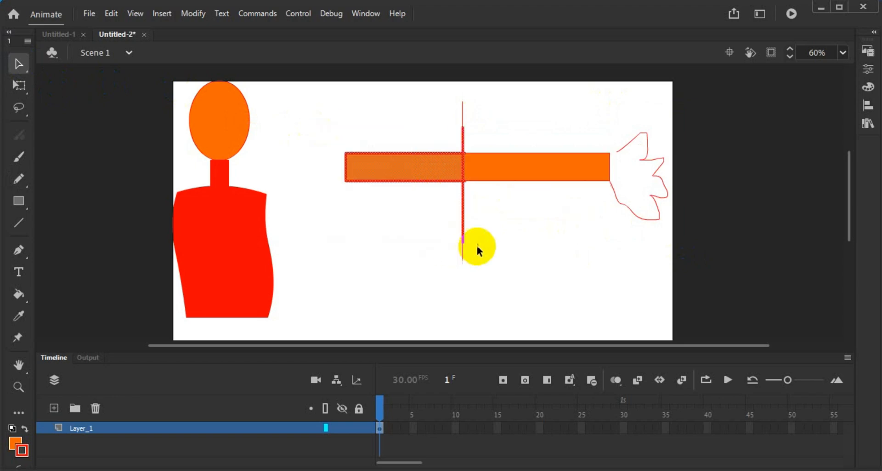
{"action": "left_click", "coordinate": [508, 254]}
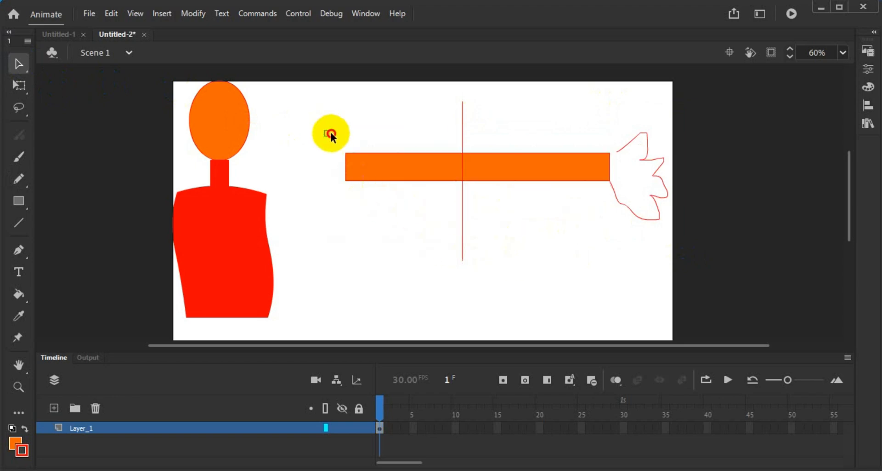
{"action": "left_click_drag", "start_coordinate": [332, 136], "coordinate": [671, 212]}
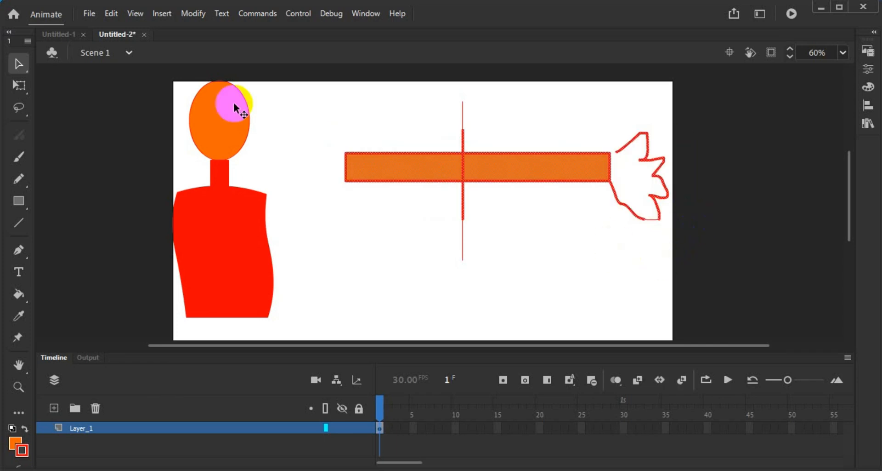
{"action": "left_click", "coordinate": [538, 234]}
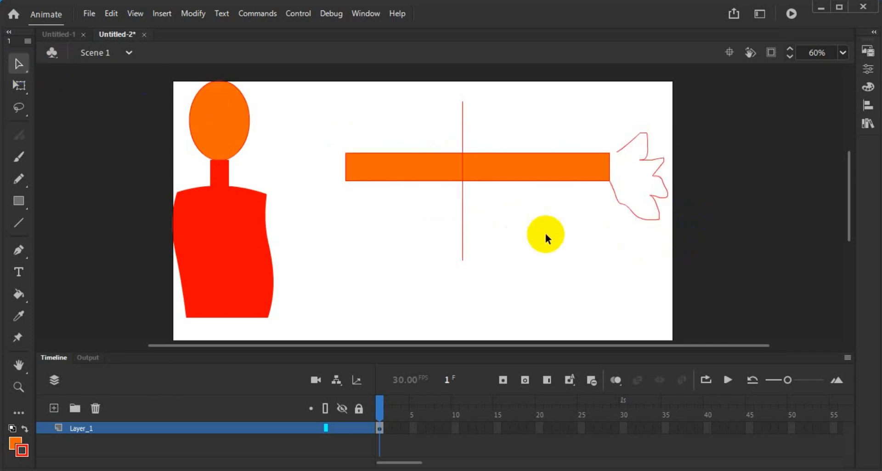
Step: Select the hand, the part right of the dividing line and the part left of it separately, and clear the selection
{"action": "left_click_drag", "start_coordinate": [601, 102], "coordinate": [688, 269]}
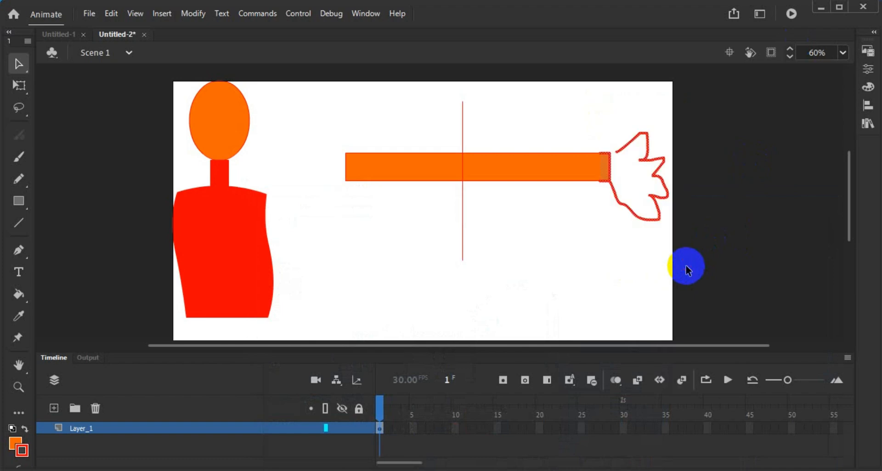
{"action": "left_click_drag", "start_coordinate": [465, 110], "coordinate": [603, 227]}
{"action": "left_click", "coordinate": [464, 179]}
{"action": "left_click_drag", "start_coordinate": [335, 118], "coordinate": [463, 238]}
{"action": "left_click", "coordinate": [533, 269]}
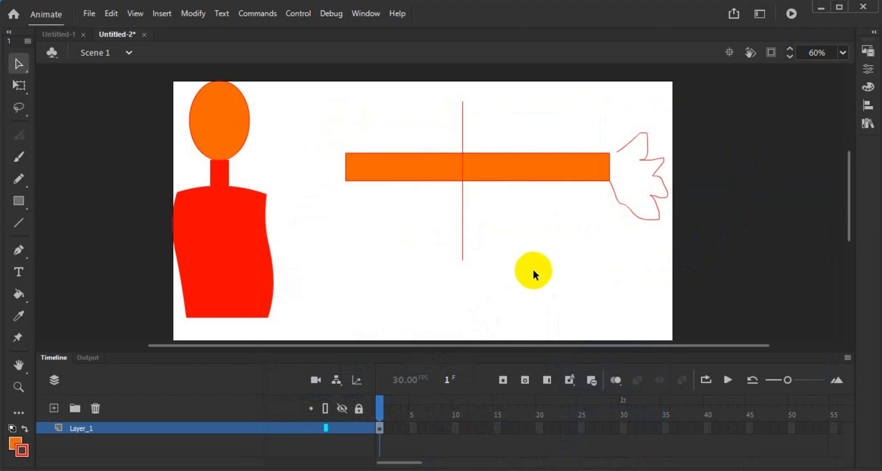
Step: Select the rectangle, dividing line and hand outline together and delete them
{"action": "left_click", "coordinate": [186, 205]}
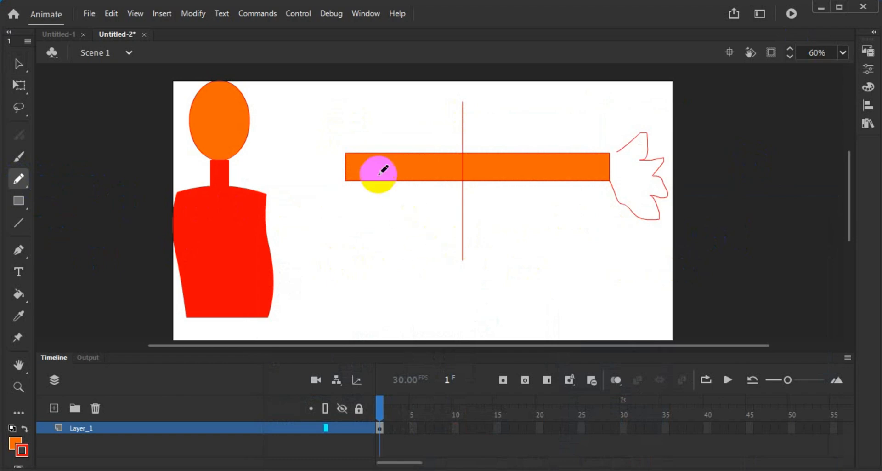
{"action": "left_click", "coordinate": [17, 64]}
{"action": "left_click_drag", "start_coordinate": [295, 80], "coordinate": [683, 269]}
{"action": "key", "text": "Delete"}
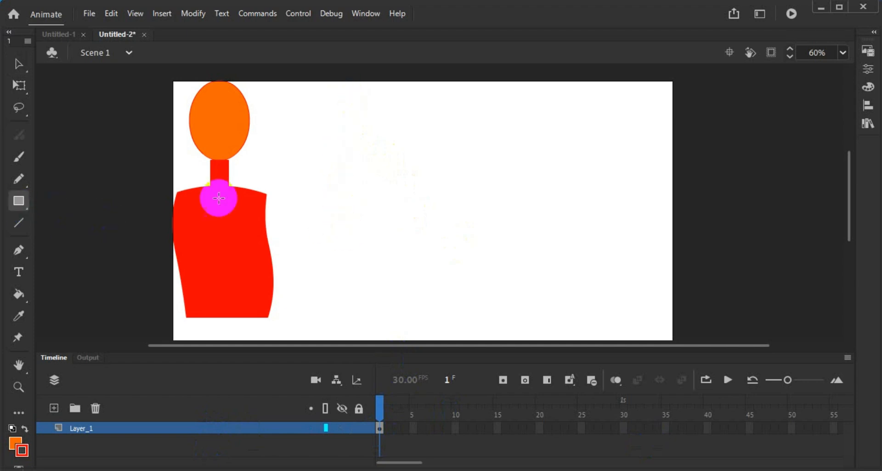
Step: Draw four small squares of different sizes in a column beside the character, and delete them all together
{"action": "left_click", "coordinate": [363, 131]}
{"action": "mouse_move", "coordinate": [358, 152]}
{"action": "left_mouse_down"}
{"action": "mouse_move", "coordinate": [373, 167]}
{"action": "mouse_move", "coordinate": [382, 213]}
{"action": "mouse_move", "coordinate": [370, 246]}
{"action": "left_mouse_up"}
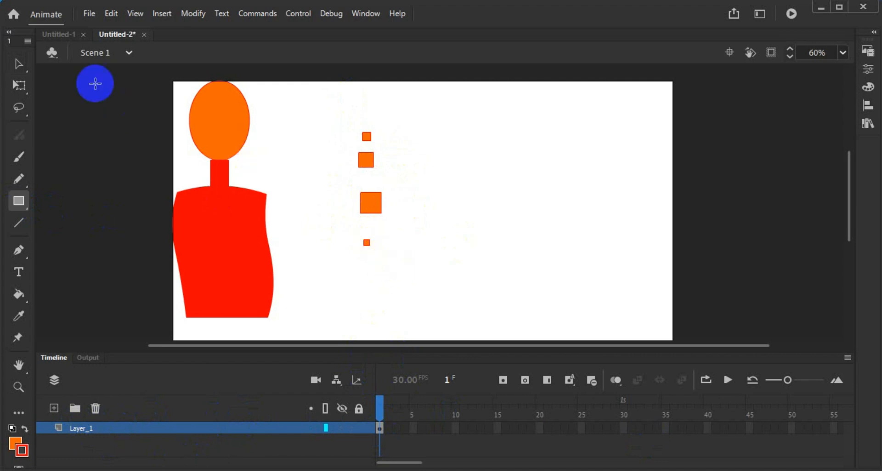
{"action": "left_click_drag", "start_coordinate": [338, 114], "coordinate": [416, 182]}
{"action": "left_click_drag", "start_coordinate": [359, 184], "coordinate": [423, 232]}
{"action": "left_click_drag", "start_coordinate": [328, 106], "coordinate": [437, 258]}
{"action": "key", "text": "Delete"}
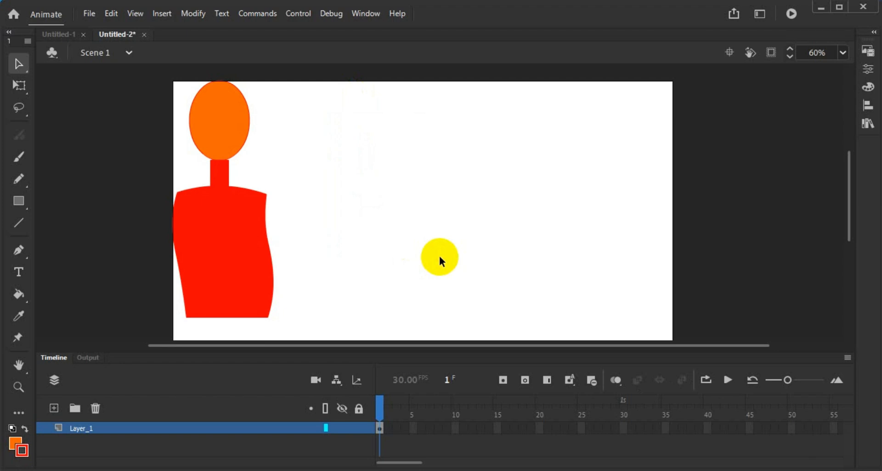
Step: Handwrite "2+2=" to the right of the character with the Pencil tool and add a curled freehand stroke after it
{"action": "left_click", "coordinate": [18, 179]}
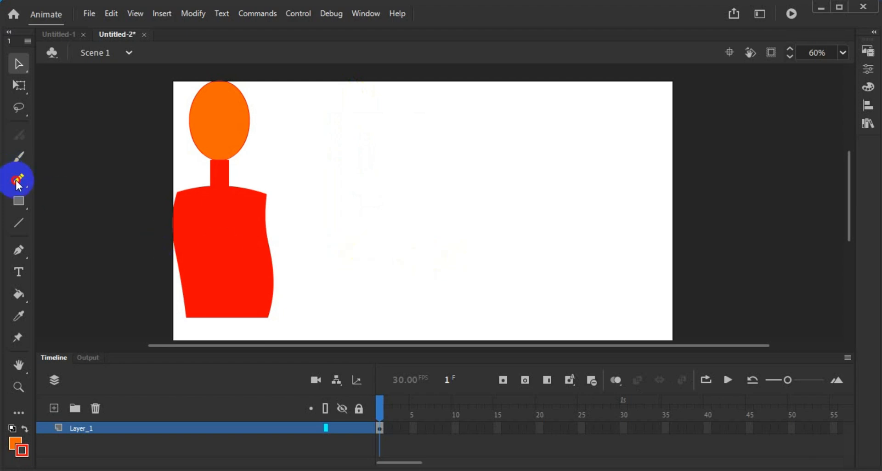
{"action": "mouse_move", "coordinate": [340, 145]}
{"action": "left_mouse_down"}
{"action": "mouse_move", "coordinate": [358, 168]}
{"action": "mouse_move", "coordinate": [345, 168]}
{"action": "mouse_move", "coordinate": [398, 166]}
{"action": "mouse_move", "coordinate": [384, 151]}
{"action": "mouse_move", "coordinate": [386, 186]}
{"action": "left_mouse_up"}
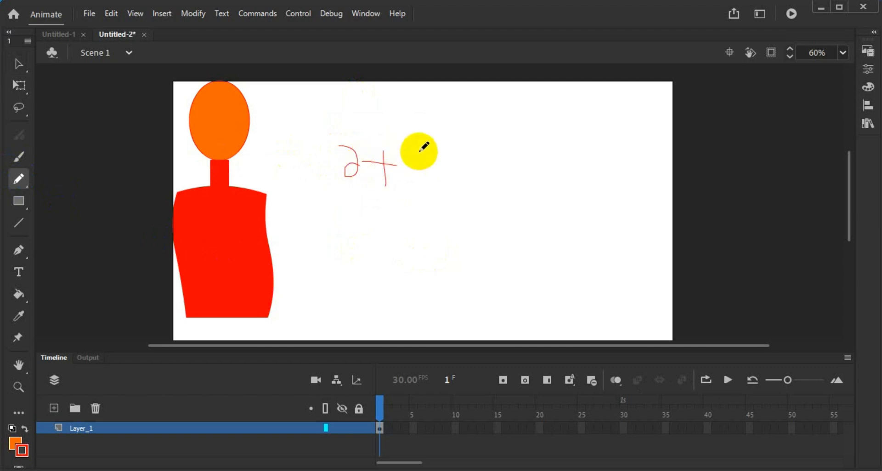
{"action": "mouse_move", "coordinate": [419, 152]}
{"action": "left_mouse_down"}
{"action": "mouse_move", "coordinate": [421, 189]}
{"action": "mouse_move", "coordinate": [446, 189]}
{"action": "left_mouse_up"}
{"action": "mouse_move", "coordinate": [449, 164]}
{"action": "left_mouse_down"}
{"action": "mouse_move", "coordinate": [470, 159]}
{"action": "mouse_move", "coordinate": [485, 177]}
{"action": "left_mouse_up"}
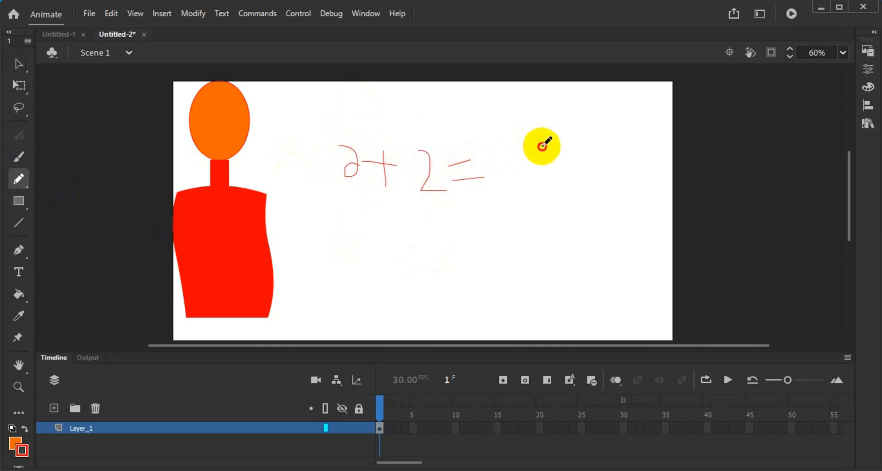
{"action": "mouse_move", "coordinate": [544, 144]}
{"action": "left_mouse_down"}
{"action": "mouse_move", "coordinate": [489, 161]}
{"action": "mouse_move", "coordinate": [492, 132]}
{"action": "left_mouse_up"}
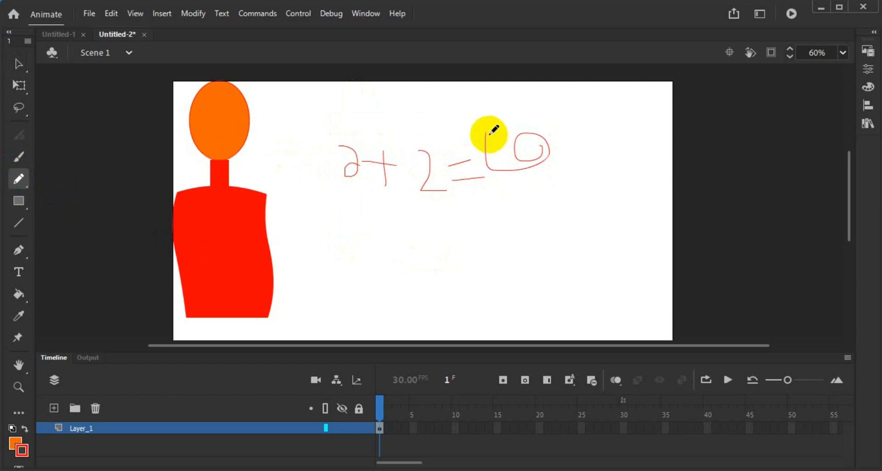
Step: Select the handwritten expression and the curled stroke together and delete them
{"action": "left_click", "coordinate": [18, 63]}
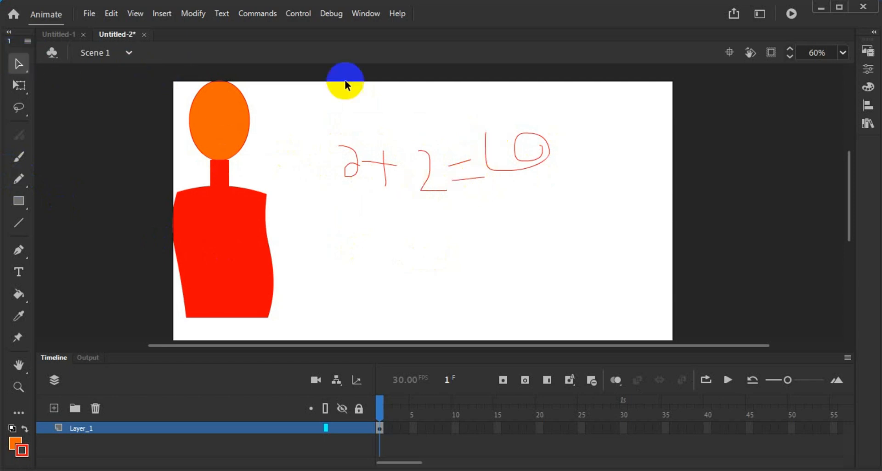
{"action": "mouse_move", "coordinate": [333, 84]}
{"action": "left_mouse_down"}
{"action": "mouse_move", "coordinate": [360, 168]}
{"action": "mouse_move", "coordinate": [680, 215]}
{"action": "left_mouse_up"}
{"action": "key", "text": "Delete"}
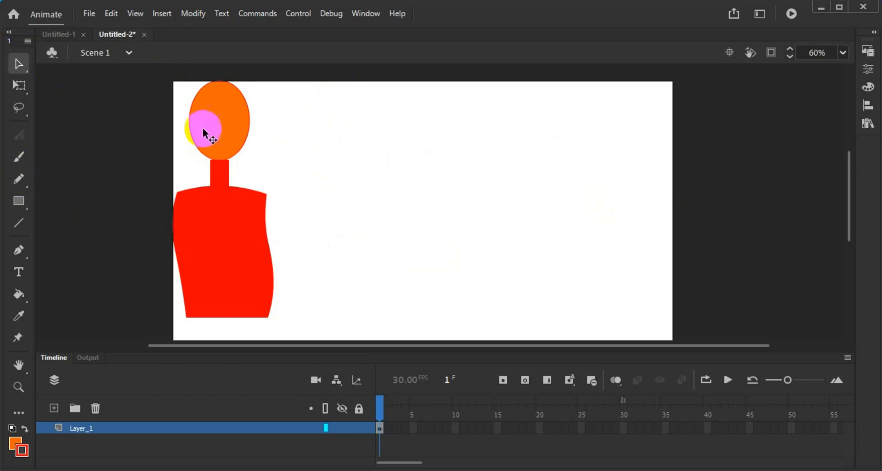
Step: Handwrite "2+2(10+8{" with the Pencil tool, starting beside the character and ending near the stage's right edge
{"action": "left_click", "coordinate": [18, 179]}
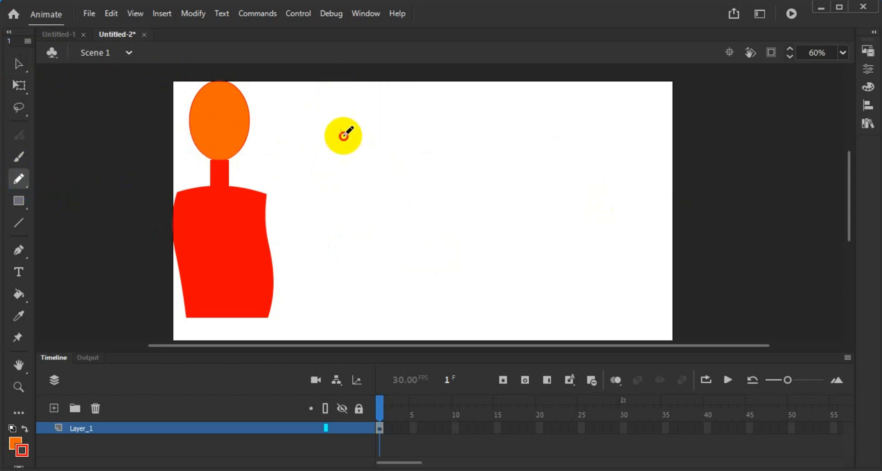
{"action": "mouse_move", "coordinate": [344, 135]}
{"action": "left_mouse_down"}
{"action": "mouse_move", "coordinate": [345, 153]}
{"action": "mouse_move", "coordinate": [363, 158]}
{"action": "mouse_move", "coordinate": [415, 148]}
{"action": "mouse_move", "coordinate": [399, 162]}
{"action": "left_mouse_up"}
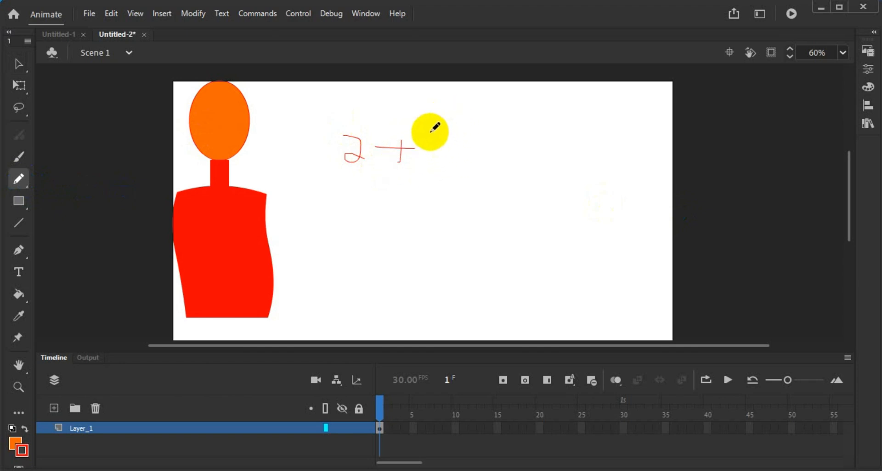
{"action": "mouse_move", "coordinate": [427, 132]}
{"action": "left_mouse_down"}
{"action": "mouse_move", "coordinate": [418, 165]}
{"action": "mouse_move", "coordinate": [446, 180]}
{"action": "left_mouse_up"}
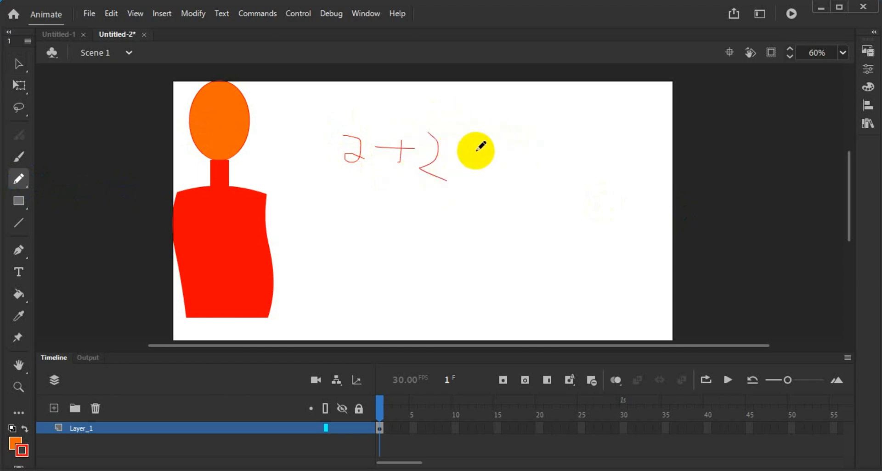
{"action": "mouse_move", "coordinate": [479, 99]}
{"action": "left_mouse_down"}
{"action": "mouse_move", "coordinate": [446, 158]}
{"action": "mouse_move", "coordinate": [452, 224]}
{"action": "mouse_move", "coordinate": [530, 262]}
{"action": "left_mouse_up"}
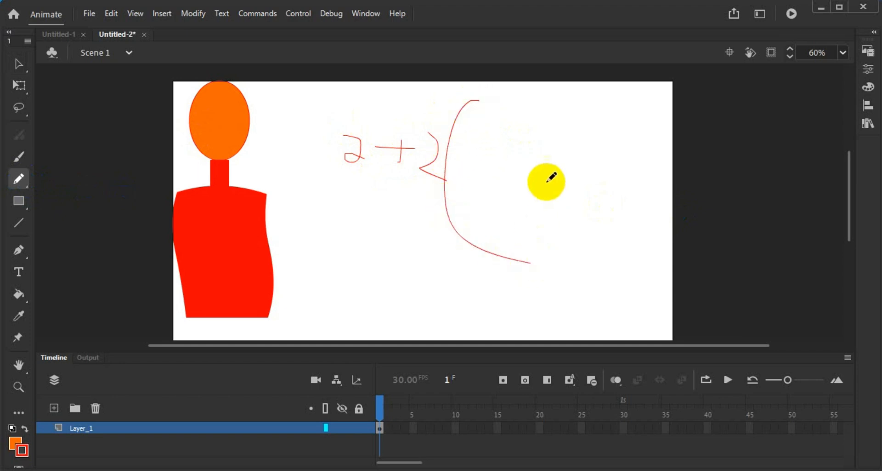
{"action": "mouse_move", "coordinate": [481, 142]}
{"action": "left_mouse_down"}
{"action": "mouse_move", "coordinate": [561, 159]}
{"action": "mouse_move", "coordinate": [556, 184]}
{"action": "left_mouse_up"}
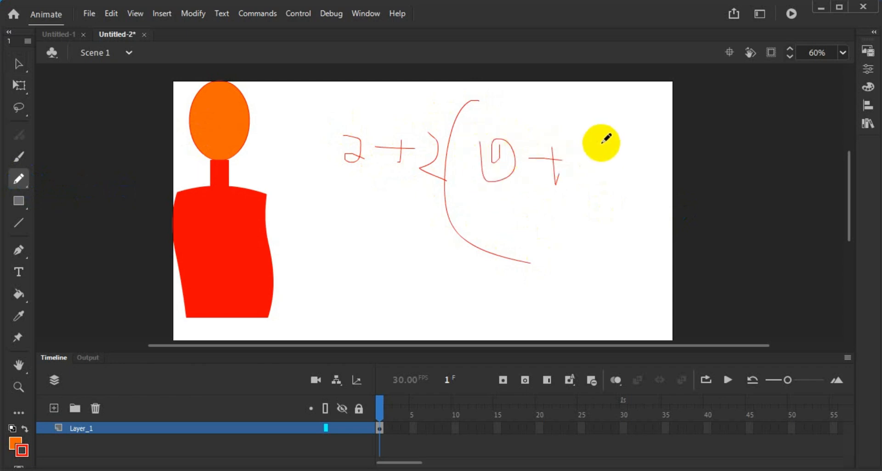
{"action": "mouse_move", "coordinate": [610, 124]}
{"action": "left_mouse_down"}
{"action": "mouse_move", "coordinate": [576, 157]}
{"action": "mouse_move", "coordinate": [591, 157]}
{"action": "left_mouse_up"}
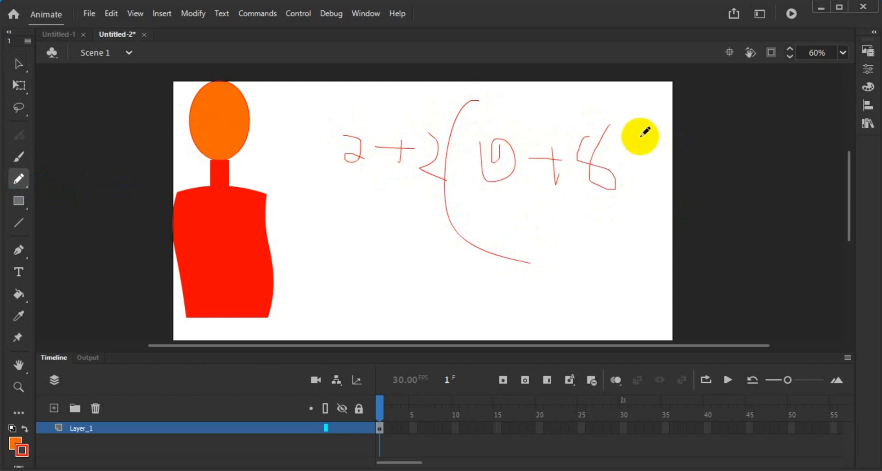
{"action": "mouse_move", "coordinate": [651, 103]}
{"action": "left_mouse_down"}
{"action": "mouse_move", "coordinate": [642, 167]}
{"action": "mouse_move", "coordinate": [633, 163]}
{"action": "mouse_move", "coordinate": [640, 233]}
{"action": "mouse_move", "coordinate": [661, 256]}
{"action": "left_mouse_up"}
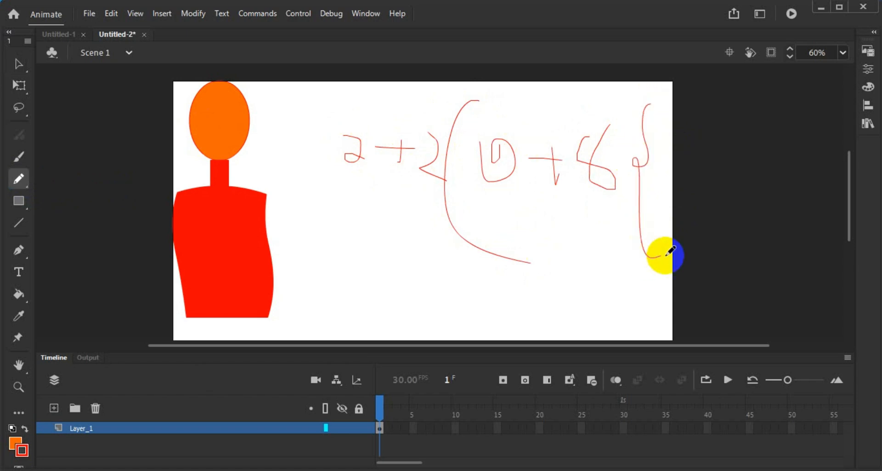
Step: Continue the handwritten expression past the stage's right edge with a 5, a plus sign and another freehand digit
{"action": "mouse_move", "coordinate": [678, 137]}
{"action": "left_mouse_down"}
{"action": "mouse_move", "coordinate": [656, 165]}
{"action": "mouse_move", "coordinate": [671, 191]}
{"action": "left_mouse_up"}
{"action": "left_click_drag", "start_coordinate": [679, 134], "coordinate": [672, 190]}
{"action": "left_click_drag", "start_coordinate": [676, 131], "coordinate": [709, 126]}
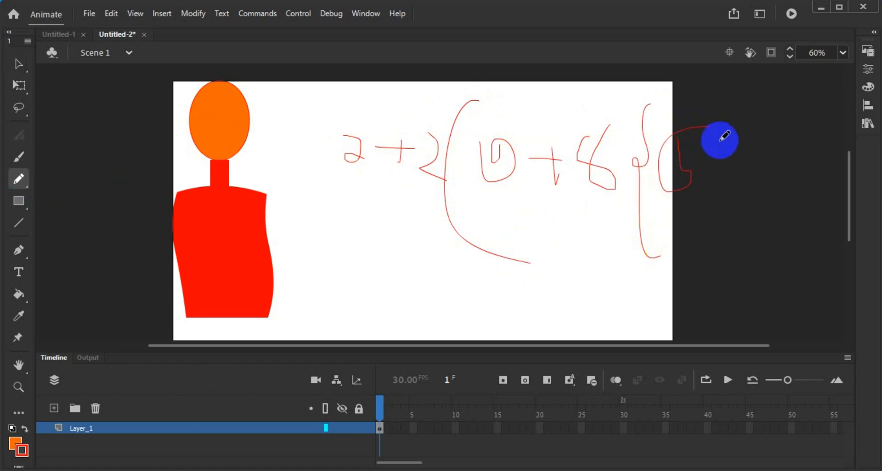
{"action": "mouse_move", "coordinate": [711, 163]}
{"action": "left_mouse_down"}
{"action": "mouse_move", "coordinate": [756, 153]}
{"action": "mouse_move", "coordinate": [752, 195]}
{"action": "left_mouse_up"}
{"action": "left_click_drag", "start_coordinate": [811, 135], "coordinate": [808, 171]}
{"action": "left_click_drag", "start_coordinate": [770, 149], "coordinate": [817, 171]}
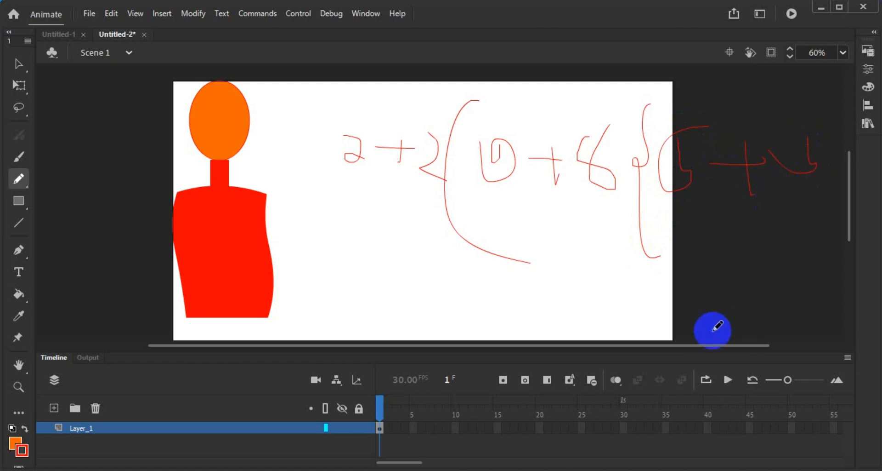
Step: Extend the handwritten expression on the pasteboard with an opening square bracket followed by "9+"
{"action": "left_click_drag", "start_coordinate": [713, 345], "coordinate": [768, 345]}
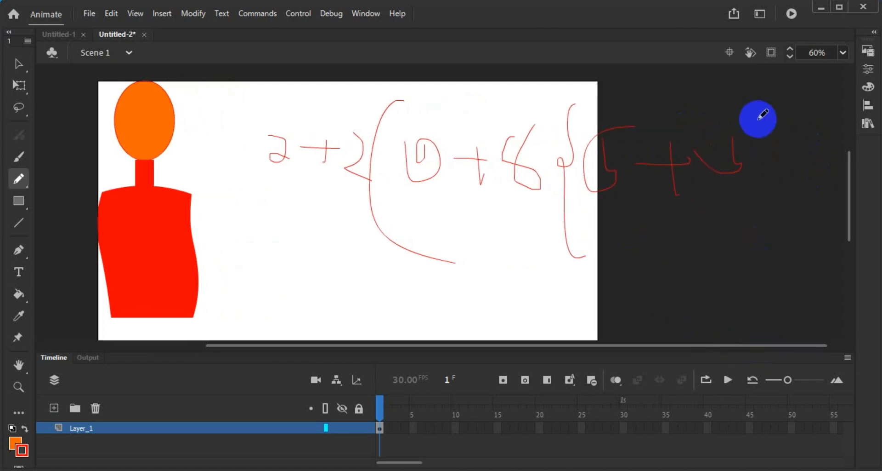
{"action": "left_click_drag", "start_coordinate": [765, 115], "coordinate": [765, 208]}
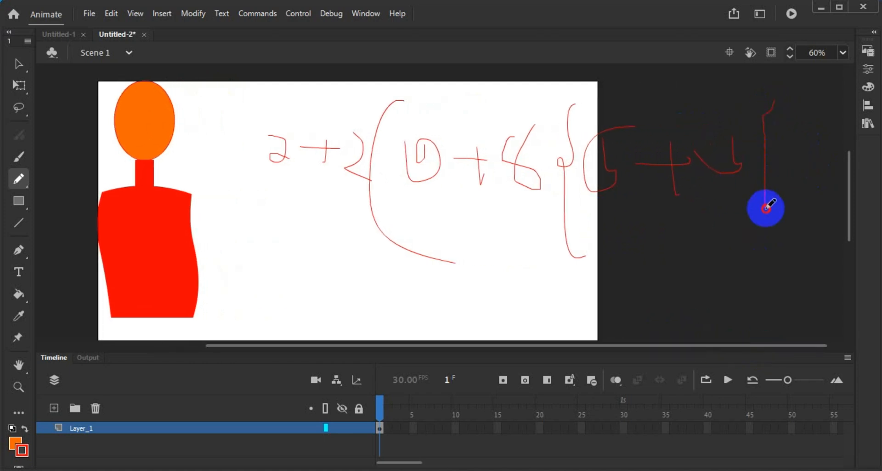
{"action": "left_click_drag", "start_coordinate": [733, 346], "coordinate": [790, 347]}
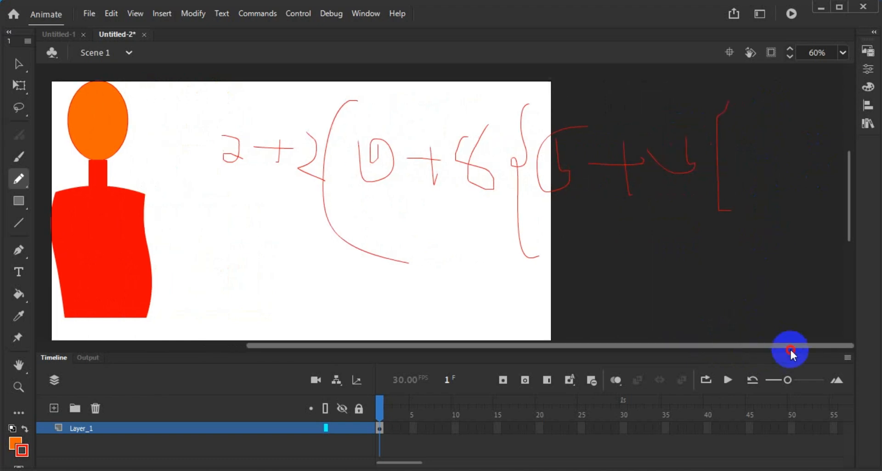
{"action": "mouse_move", "coordinate": [758, 133]}
{"action": "left_mouse_down"}
{"action": "mouse_move", "coordinate": [750, 150]}
{"action": "mouse_move", "coordinate": [745, 135]}
{"action": "mouse_move", "coordinate": [764, 210]}
{"action": "left_mouse_up"}
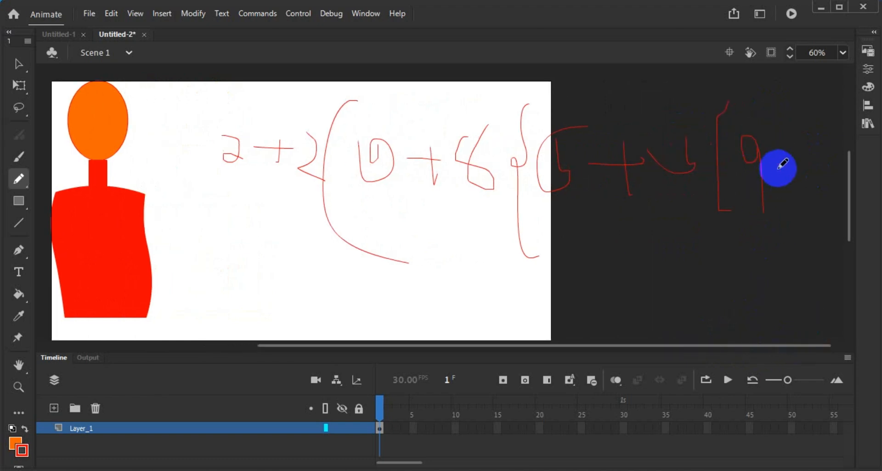
{"action": "mouse_move", "coordinate": [778, 167]}
{"action": "left_mouse_down"}
{"action": "mouse_move", "coordinate": [811, 167]}
{"action": "mouse_move", "coordinate": [805, 196]}
{"action": "left_mouse_up"}
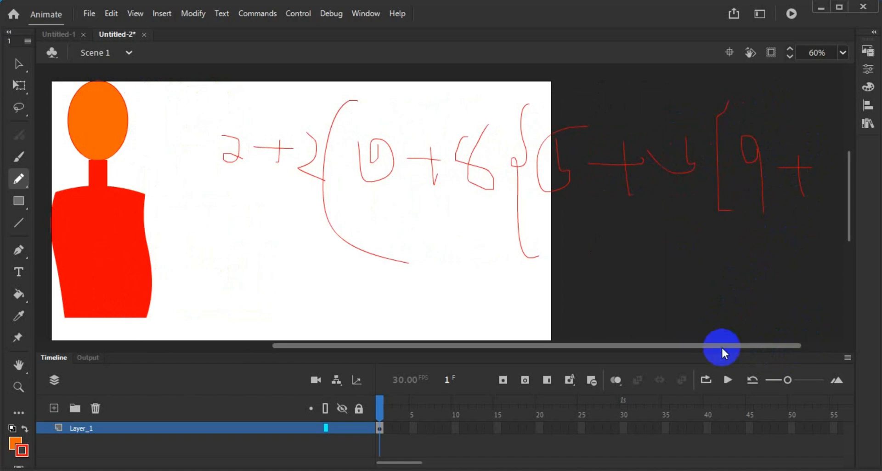
Step: Finish the handwritten expression with a 6 and the closing square, curly and round brackets
{"action": "left_click_drag", "start_coordinate": [722, 345], "coordinate": [774, 345]}
{"action": "mouse_move", "coordinate": [749, 139]}
{"action": "left_mouse_down"}
{"action": "mouse_move", "coordinate": [759, 201]}
{"action": "mouse_move", "coordinate": [776, 183]}
{"action": "left_mouse_up"}
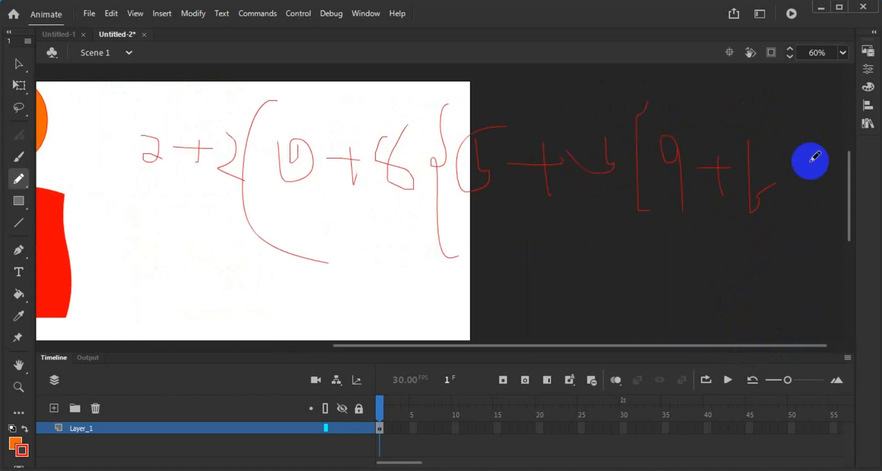
{"action": "mouse_move", "coordinate": [782, 124]}
{"action": "left_mouse_down"}
{"action": "mouse_move", "coordinate": [811, 140]}
{"action": "mouse_move", "coordinate": [816, 245]}
{"action": "mouse_move", "coordinate": [769, 265]}
{"action": "left_mouse_up"}
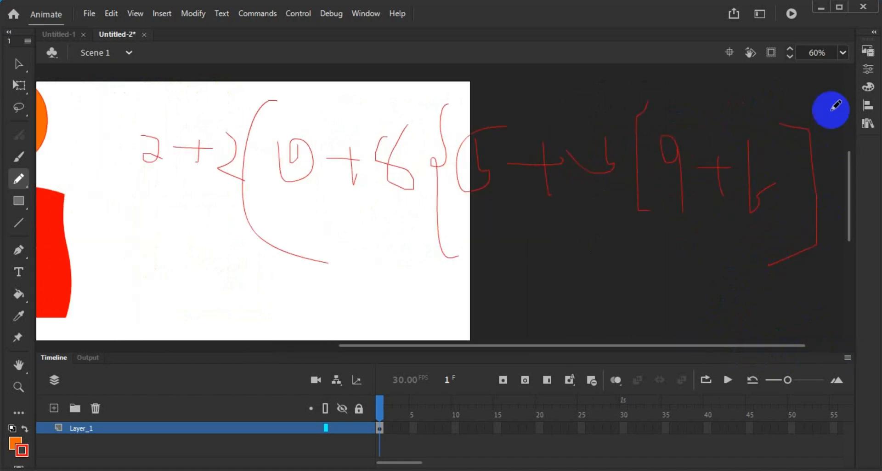
{"action": "mouse_move", "coordinate": [823, 107]}
{"action": "left_mouse_down"}
{"action": "mouse_move", "coordinate": [840, 208]}
{"action": "mouse_move", "coordinate": [842, 193]}
{"action": "mouse_move", "coordinate": [837, 287]}
{"action": "mouse_move", "coordinate": [809, 335]}
{"action": "left_mouse_up"}
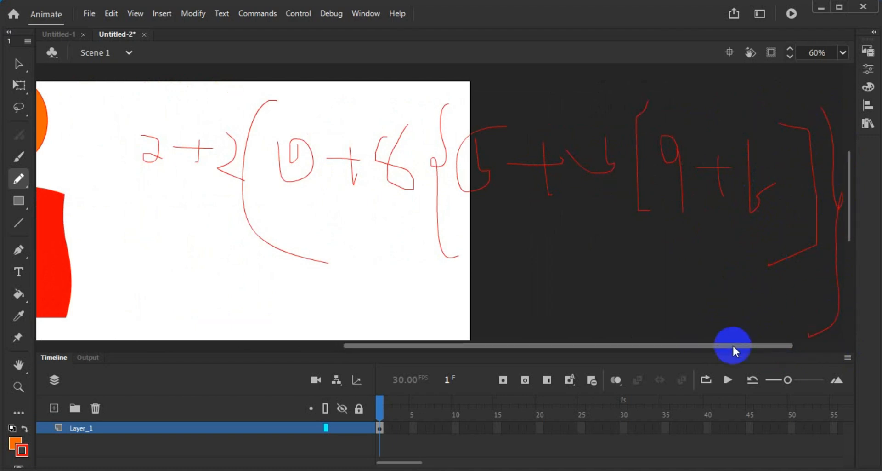
{"action": "left_click_drag", "start_coordinate": [733, 346], "coordinate": [796, 350]}
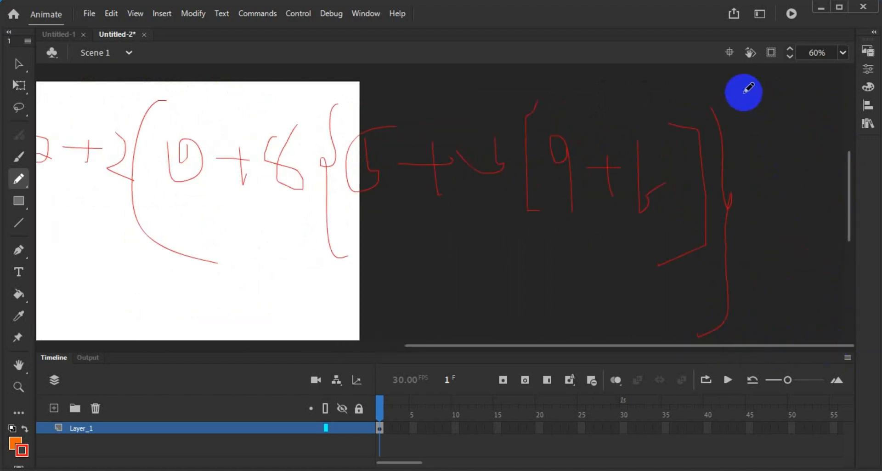
{"action": "mouse_move", "coordinate": [736, 84]}
{"action": "left_mouse_down"}
{"action": "mouse_move", "coordinate": [769, 136]}
{"action": "mouse_move", "coordinate": [784, 311]}
{"action": "mouse_move", "coordinate": [759, 340]}
{"action": "left_mouse_up"}
{"action": "left_click_drag", "start_coordinate": [710, 327], "coordinate": [698, 333]}
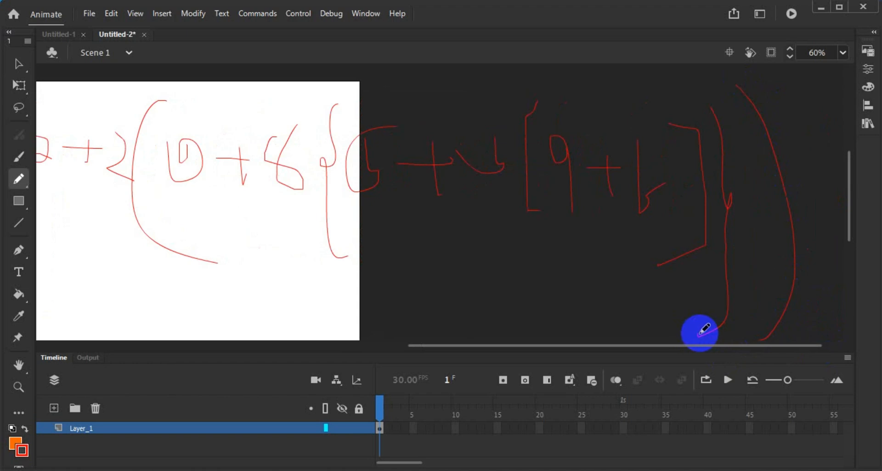
{"action": "left_click_drag", "start_coordinate": [703, 329], "coordinate": [697, 334]}
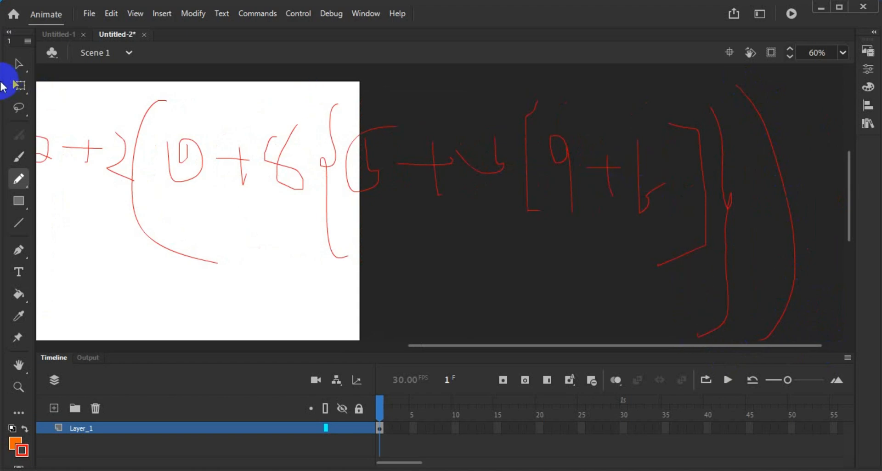
Step: Underline the 9+6 term with the Pencil tool, loop it freehand, and draw a crossed arrowhead beneath it
{"action": "left_click", "coordinate": [18, 63]}
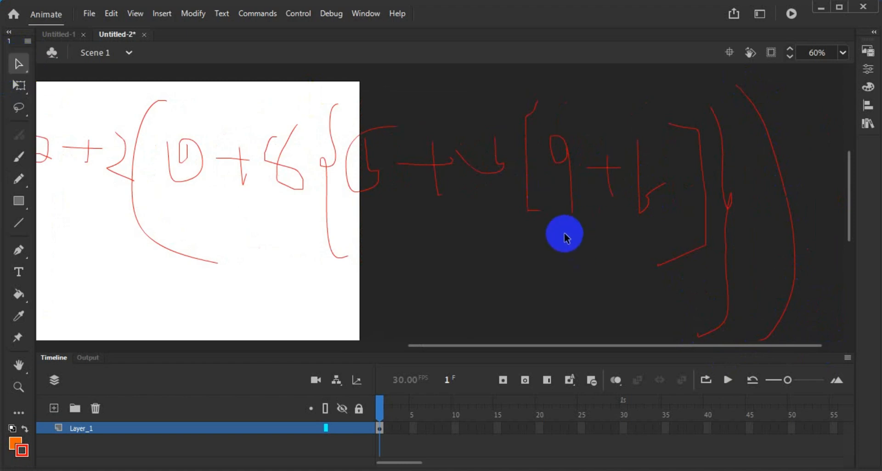
{"action": "left_click", "coordinate": [18, 179]}
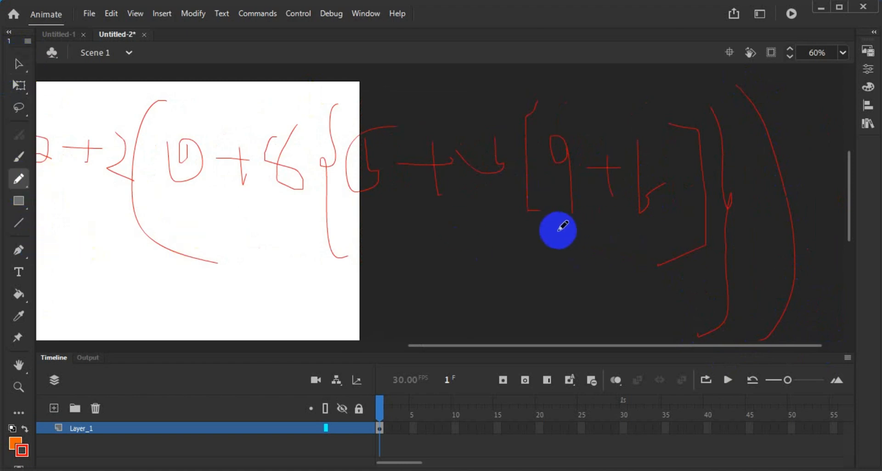
{"action": "left_click_drag", "start_coordinate": [558, 231], "coordinate": [687, 230]}
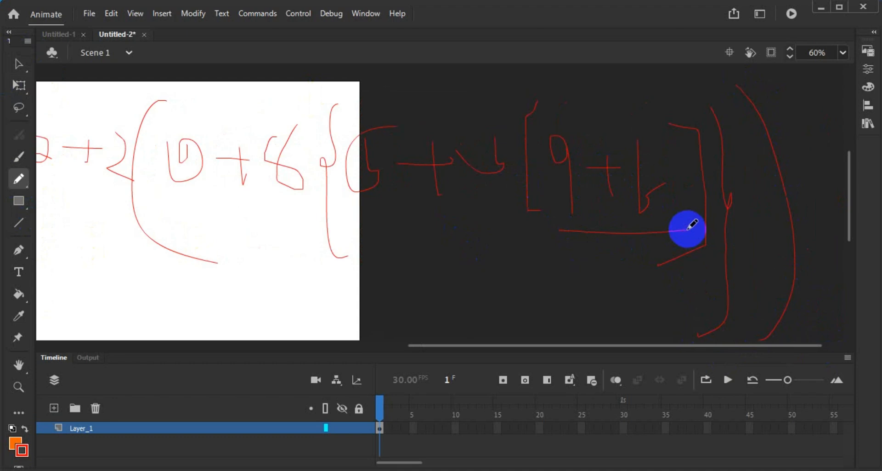
{"action": "mouse_move", "coordinate": [593, 93]}
{"action": "left_mouse_down"}
{"action": "mouse_move", "coordinate": [558, 112]}
{"action": "mouse_move", "coordinate": [643, 244]}
{"action": "mouse_move", "coordinate": [663, 112]}
{"action": "mouse_move", "coordinate": [584, 113]}
{"action": "left_mouse_up"}
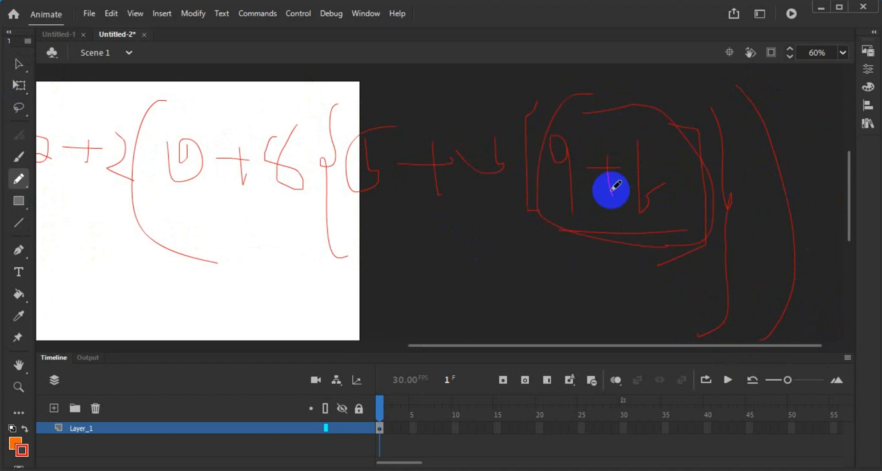
{"action": "mouse_move", "coordinate": [594, 278]}
{"action": "left_mouse_down"}
{"action": "mouse_move", "coordinate": [613, 232]}
{"action": "mouse_move", "coordinate": [621, 275]}
{"action": "left_mouse_up"}
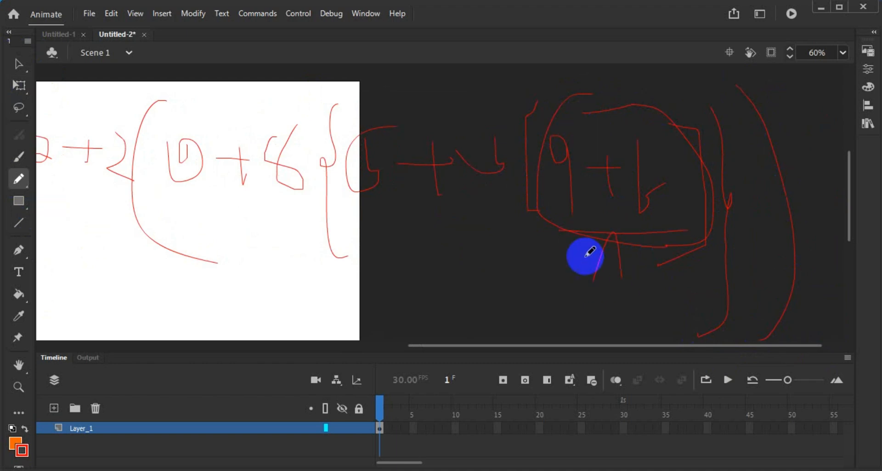
{"action": "left_click_drag", "start_coordinate": [578, 248], "coordinate": [661, 263]}
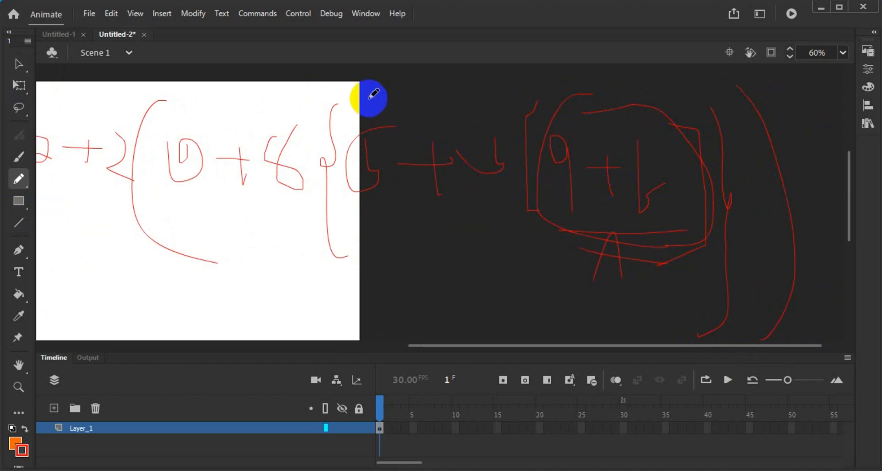
Step: Outline the 5+ group and the 10+8 group freehand, adding an arrowhead under the 5+ group and lines across the terms
{"action": "mouse_move", "coordinate": [350, 91]}
{"action": "left_mouse_down"}
{"action": "mouse_move", "coordinate": [339, 152]}
{"action": "mouse_move", "coordinate": [571, 213]}
{"action": "mouse_move", "coordinate": [504, 85]}
{"action": "mouse_move", "coordinate": [345, 128]}
{"action": "left_mouse_up"}
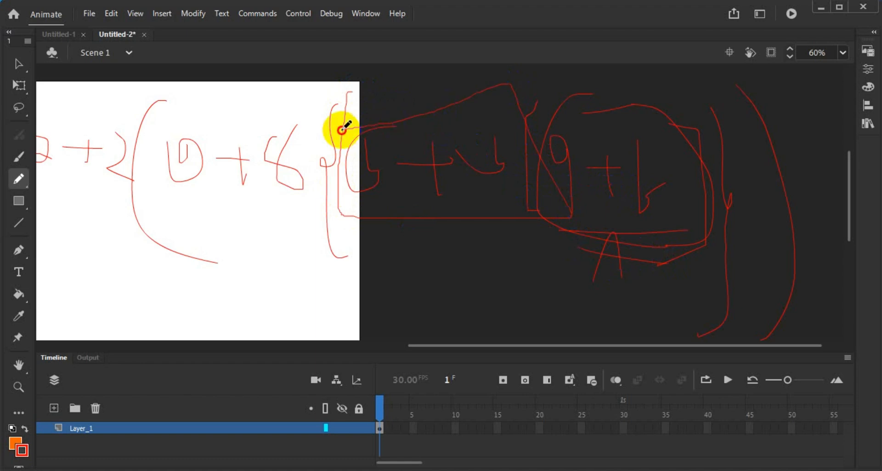
{"action": "mouse_move", "coordinate": [400, 266]}
{"action": "left_mouse_down"}
{"action": "mouse_move", "coordinate": [431, 192]}
{"action": "mouse_move", "coordinate": [394, 242]}
{"action": "mouse_move", "coordinate": [466, 222]}
{"action": "left_mouse_up"}
{"action": "mouse_move", "coordinate": [714, 192]}
{"action": "left_mouse_down"}
{"action": "mouse_move", "coordinate": [570, 169]}
{"action": "mouse_move", "coordinate": [478, 176]}
{"action": "mouse_move", "coordinate": [510, 167]}
{"action": "left_mouse_up"}
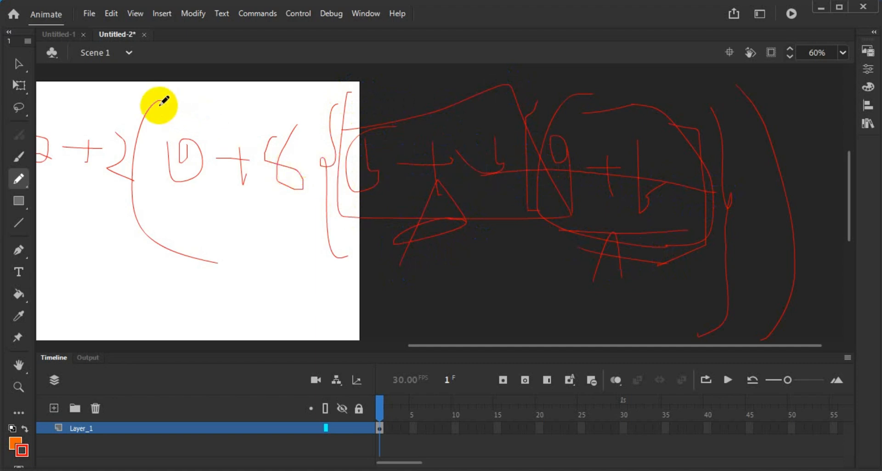
{"action": "mouse_move", "coordinate": [162, 102]}
{"action": "left_mouse_down"}
{"action": "mouse_move", "coordinate": [183, 204]}
{"action": "mouse_move", "coordinate": [306, 92]}
{"action": "mouse_move", "coordinate": [177, 131]}
{"action": "mouse_move", "coordinate": [176, 146]}
{"action": "left_mouse_up"}
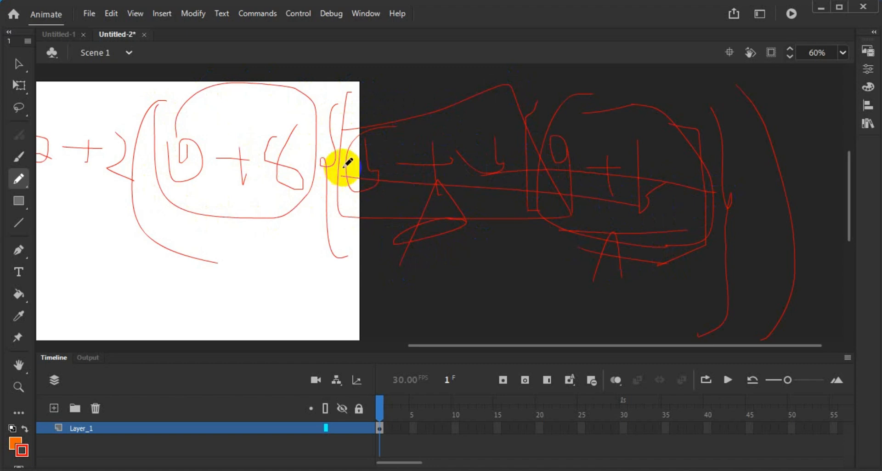
{"action": "left_click_drag", "start_coordinate": [348, 165], "coordinate": [170, 170]}
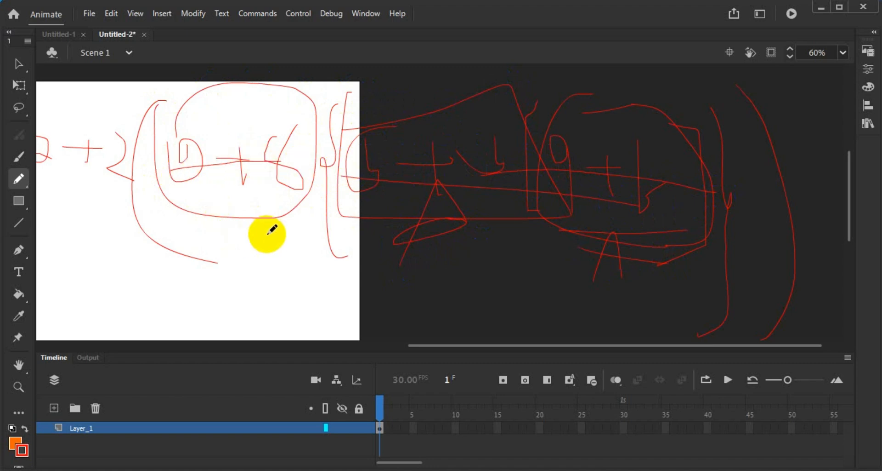
Step: Draw three freehand vertical lines running down from the 9+6, 5+ and 10+8 groups
{"action": "left_click_drag", "start_coordinate": [421, 341], "coordinate": [365, 342]}
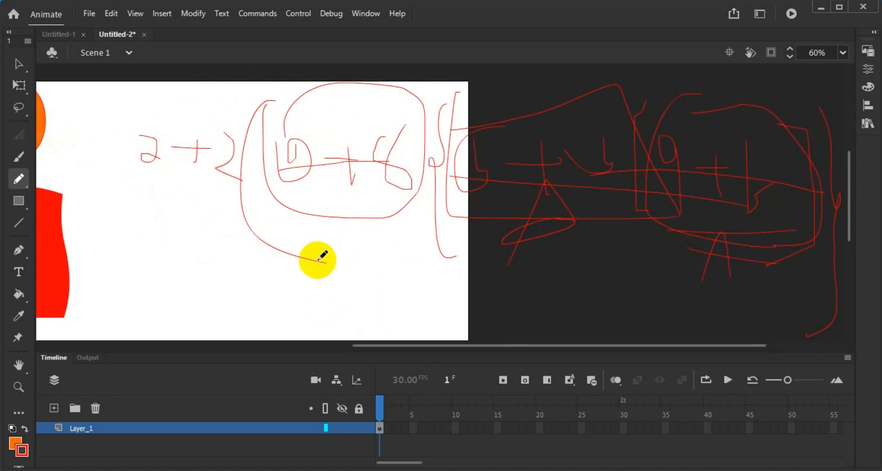
{"action": "left_click_drag", "start_coordinate": [804, 248], "coordinate": [815, 242]}
{"action": "left_click_drag", "start_coordinate": [723, 181], "coordinate": [729, 312]}
{"action": "left_click_drag", "start_coordinate": [572, 263], "coordinate": [578, 305]}
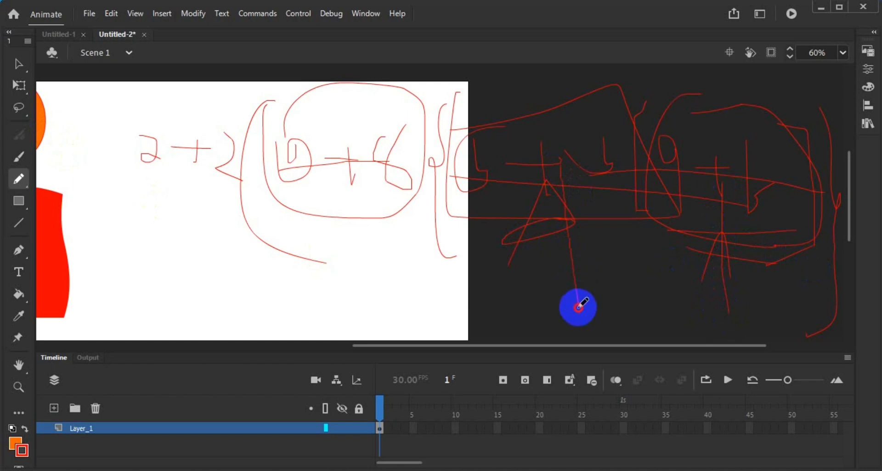
{"action": "left_click_drag", "start_coordinate": [377, 136], "coordinate": [365, 279]}
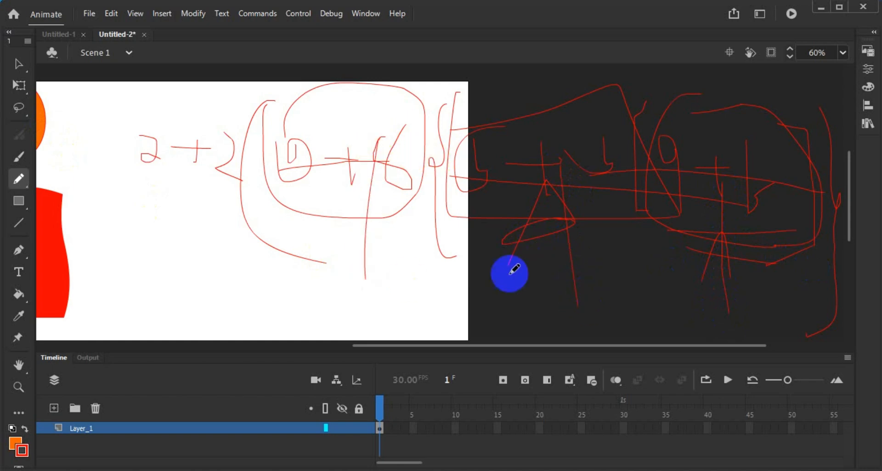
Step: Draw five freehand plus signs in a row beneath the groups of the handwritten expression with the Pencil tool
{"action": "mouse_move", "coordinate": [639, 265]}
{"action": "left_mouse_down"}
{"action": "mouse_move", "coordinate": [670, 259]}
{"action": "mouse_move", "coordinate": [657, 278]}
{"action": "left_mouse_up"}
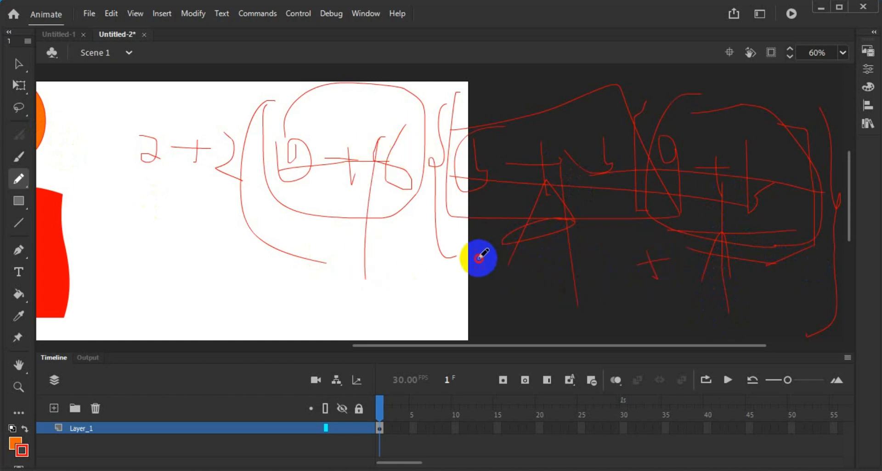
{"action": "left_click_drag", "start_coordinate": [478, 258], "coordinate": [501, 256]}
{"action": "left_click_drag", "start_coordinate": [497, 247], "coordinate": [491, 268]}
{"action": "mouse_move", "coordinate": [379, 229]}
{"action": "left_mouse_down"}
{"action": "mouse_move", "coordinate": [415, 233]}
{"action": "mouse_move", "coordinate": [404, 239]}
{"action": "left_mouse_up"}
{"action": "left_click_drag", "start_coordinate": [285, 232], "coordinate": [330, 232]}
{"action": "left_click_drag", "start_coordinate": [319, 214], "coordinate": [314, 252]}
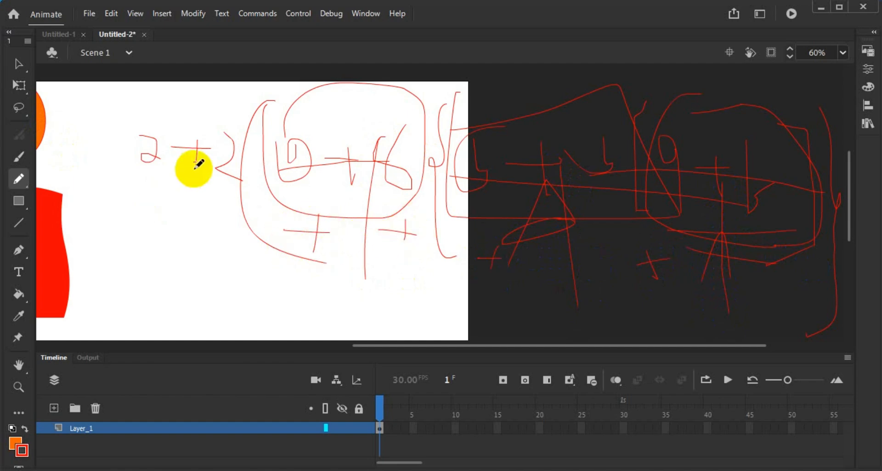
{"action": "mouse_move", "coordinate": [187, 223]}
{"action": "left_mouse_down"}
{"action": "mouse_move", "coordinate": [186, 264]}
{"action": "mouse_move", "coordinate": [176, 244]}
{"action": "left_mouse_up"}
Step: Draw a long freehand line beneath the row of plus signs and write large digits 220 below it
{"action": "mouse_move", "coordinate": [80, 257]}
{"action": "left_mouse_down"}
{"action": "mouse_move", "coordinate": [277, 291]}
{"action": "mouse_move", "coordinate": [514, 311]}
{"action": "mouse_move", "coordinate": [796, 296]}
{"action": "mouse_move", "coordinate": [843, 285]}
{"action": "left_mouse_up"}
{"action": "scroll", "coordinate": [630, 242], "scroll_direction": "down", "scroll_amount": 3}
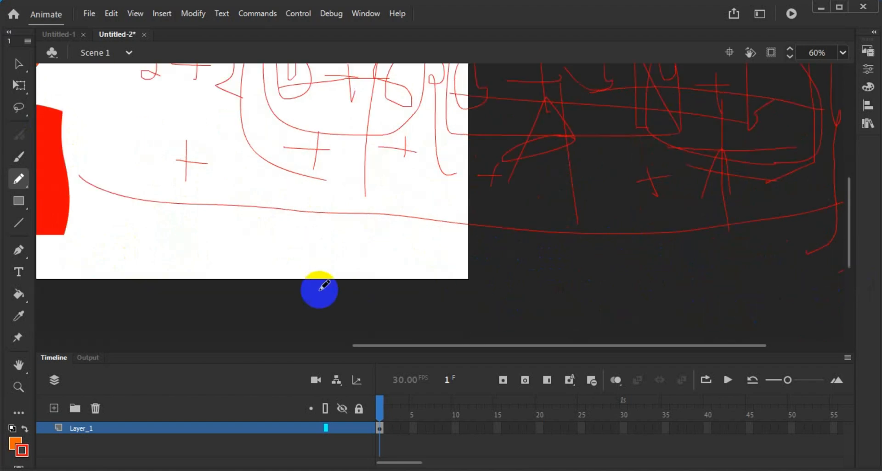
{"action": "mouse_move", "coordinate": [321, 291]}
{"action": "left_mouse_down"}
{"action": "mouse_move", "coordinate": [368, 264]}
{"action": "mouse_move", "coordinate": [501, 303]}
{"action": "left_mouse_up"}
{"action": "mouse_move", "coordinate": [539, 262]}
{"action": "left_mouse_down"}
{"action": "mouse_move", "coordinate": [557, 306]}
{"action": "mouse_move", "coordinate": [535, 252]}
{"action": "left_mouse_up"}
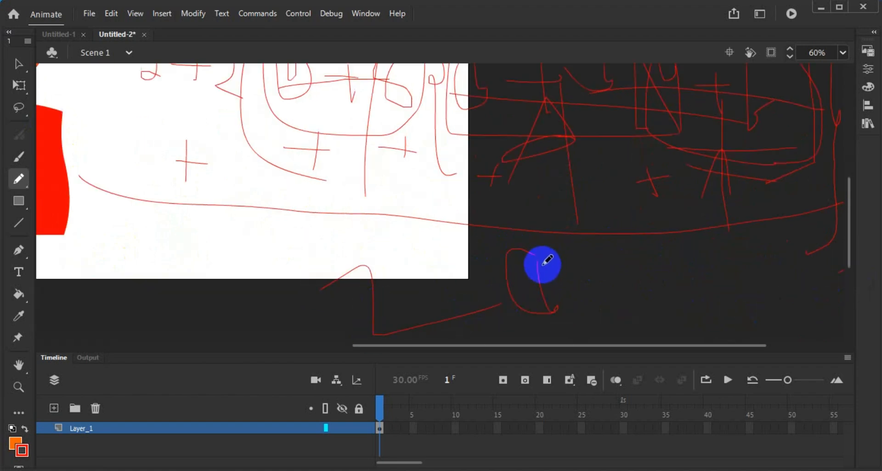
{"action": "mouse_move", "coordinate": [419, 265]}
{"action": "left_mouse_down"}
{"action": "mouse_move", "coordinate": [437, 264]}
{"action": "mouse_move", "coordinate": [554, 337]}
{"action": "left_mouse_up"}
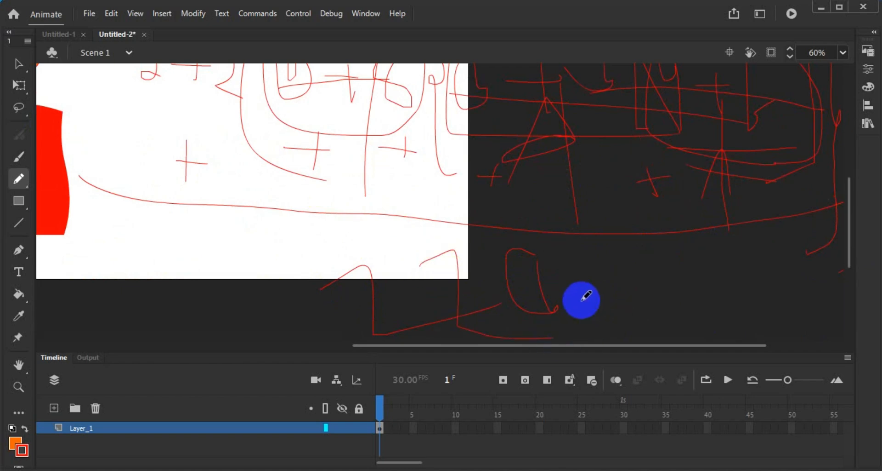
Step: Draw two long freehand lines across the whole handwritten expression and switch to the Selection tool
{"action": "left_click_drag", "start_coordinate": [124, 98], "coordinate": [821, 151]}
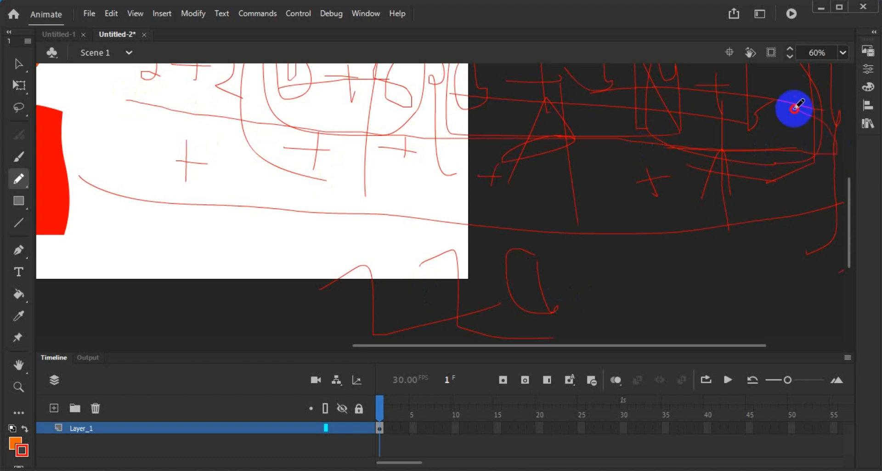
{"action": "left_click_drag", "start_coordinate": [174, 96], "coordinate": [822, 120]}
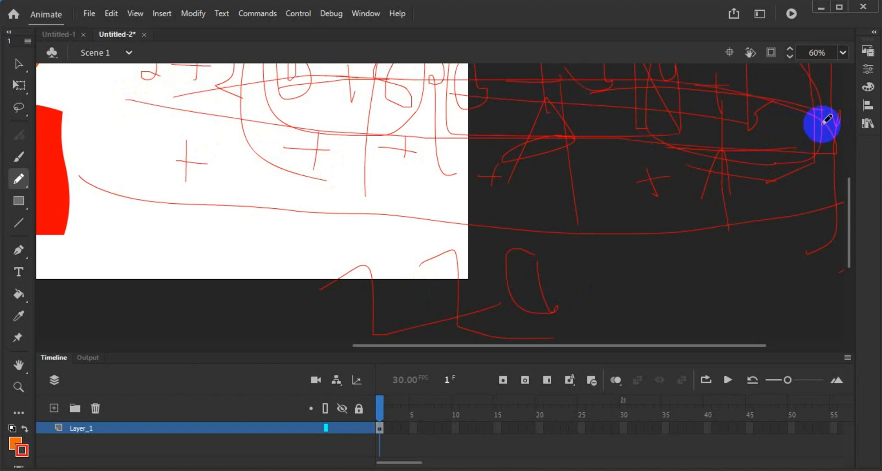
{"action": "left_click", "coordinate": [18, 66]}
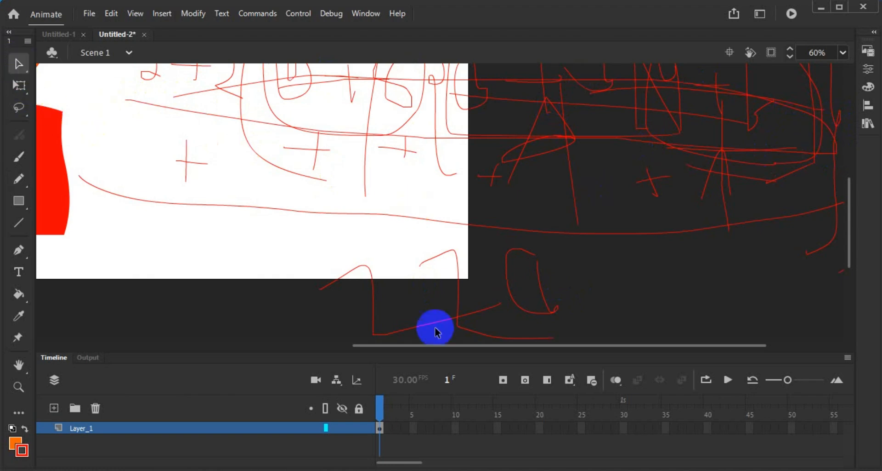
Step: Select all artwork in frame 1 of Layer_1, move it slightly down and to the left, and clear the selection
{"action": "scroll", "coordinate": [469, 310], "scroll_direction": "up", "scroll_amount": 3}
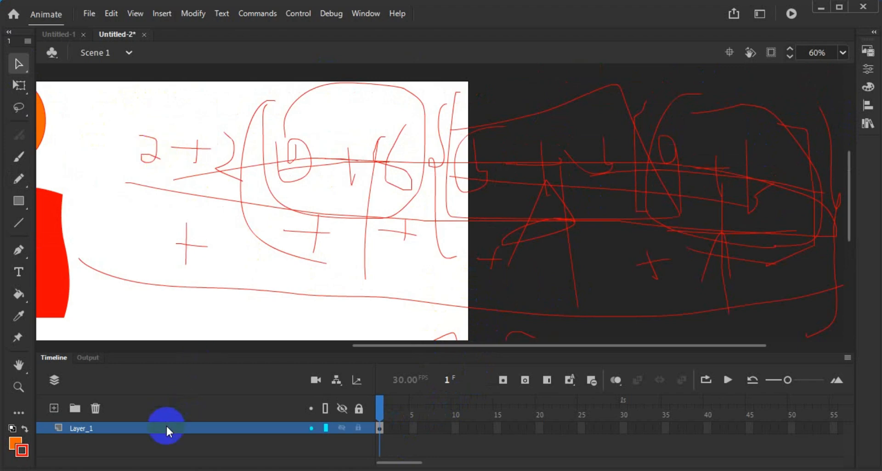
{"action": "left_click_drag", "start_coordinate": [500, 347], "coordinate": [411, 346]}
{"action": "left_click", "coordinate": [197, 131]}
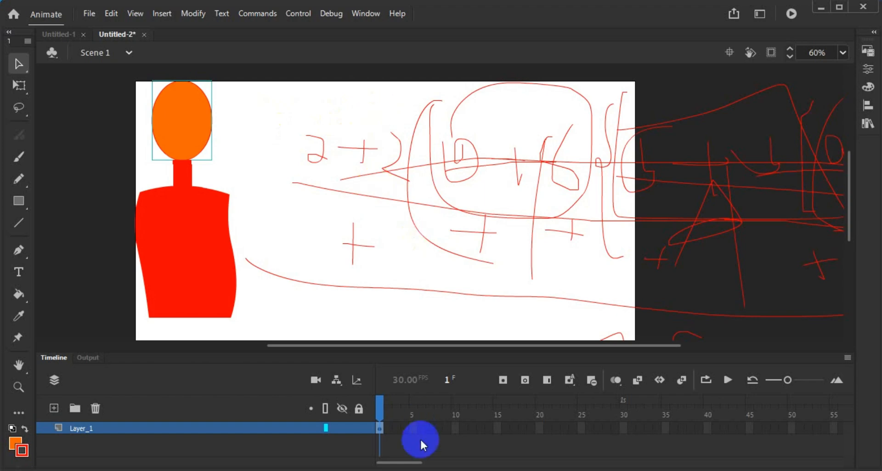
{"action": "left_click", "coordinate": [380, 429]}
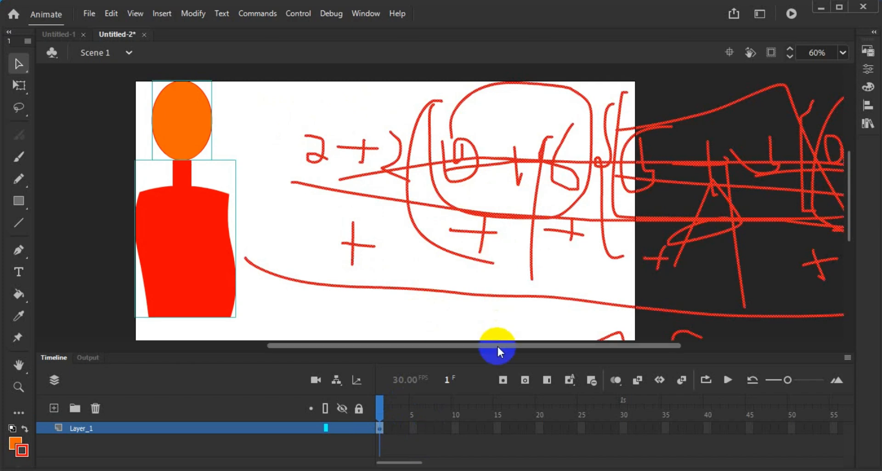
{"action": "left_click_drag", "start_coordinate": [497, 345], "coordinate": [540, 352]}
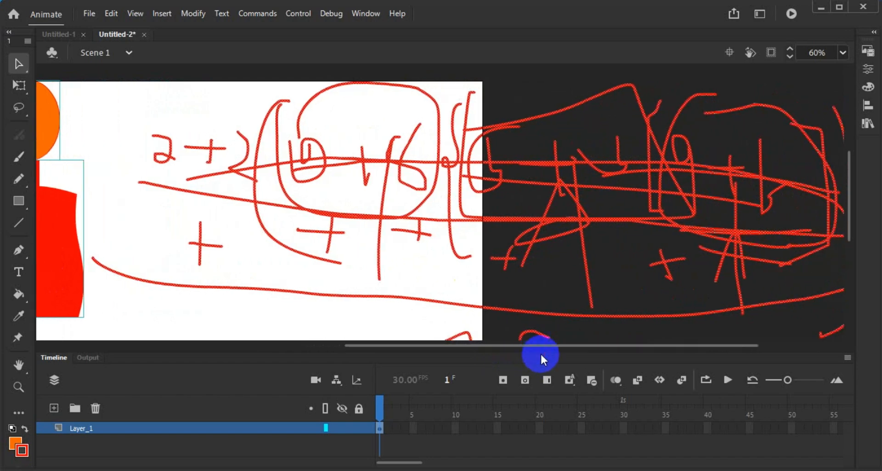
{"action": "mouse_move", "coordinate": [468, 95]}
{"action": "left_mouse_down"}
{"action": "mouse_move", "coordinate": [468, 214]}
{"action": "mouse_move", "coordinate": [436, 129]}
{"action": "mouse_move", "coordinate": [487, 241]}
{"action": "left_mouse_up"}
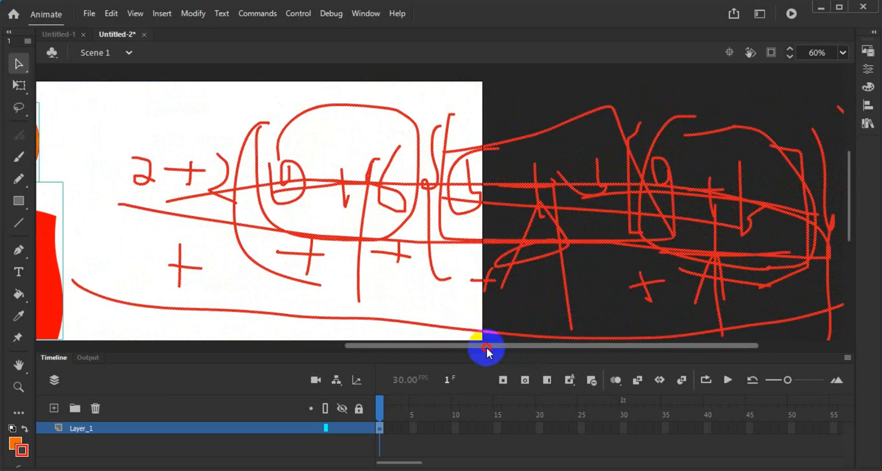
{"action": "left_click_drag", "start_coordinate": [486, 346], "coordinate": [552, 352]}
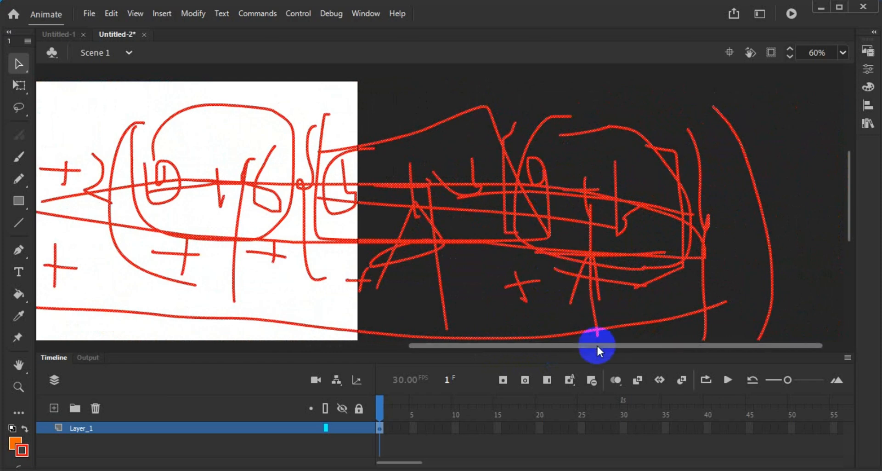
{"action": "left_click_drag", "start_coordinate": [596, 345], "coordinate": [555, 347]}
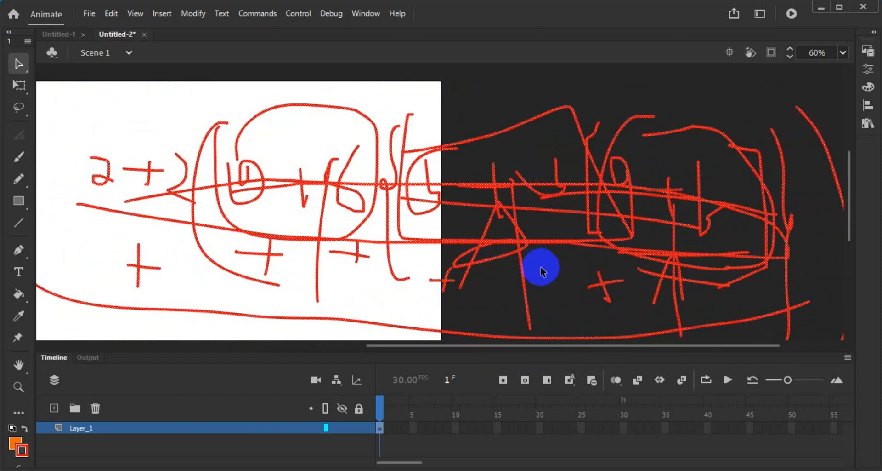
{"action": "left_click_drag", "start_coordinate": [522, 346], "coordinate": [458, 350]}
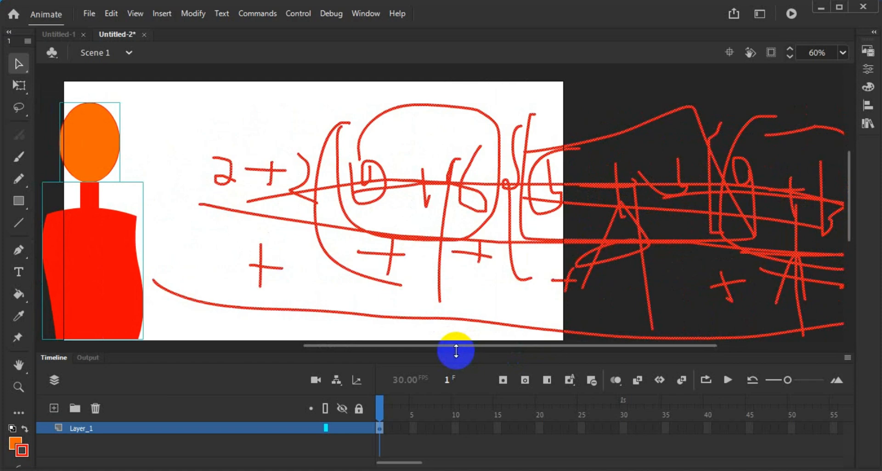
{"action": "left_click", "coordinate": [17, 63]}
{"action": "left_click", "coordinate": [247, 123]}
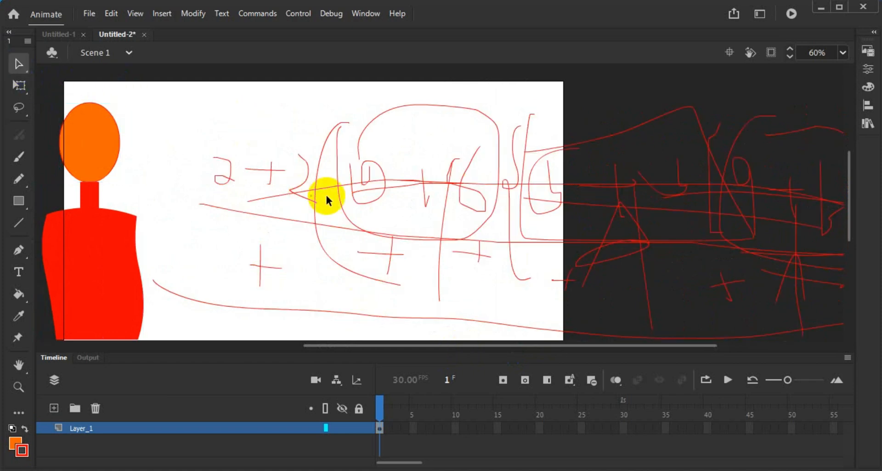
Step: Select everything in frame 1 except the character's head and body, and delete the handwritten strokes
{"action": "left_click", "coordinate": [379, 427]}
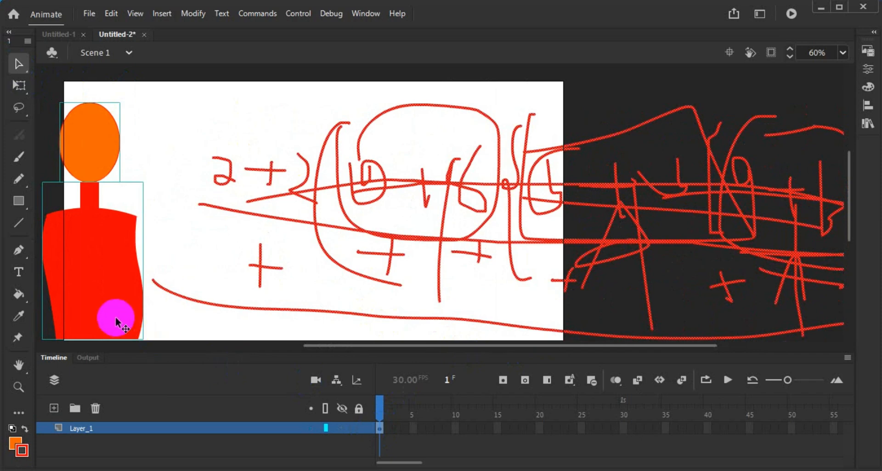
{"action": "left_click_drag", "start_coordinate": [116, 320], "coordinate": [364, 224]}
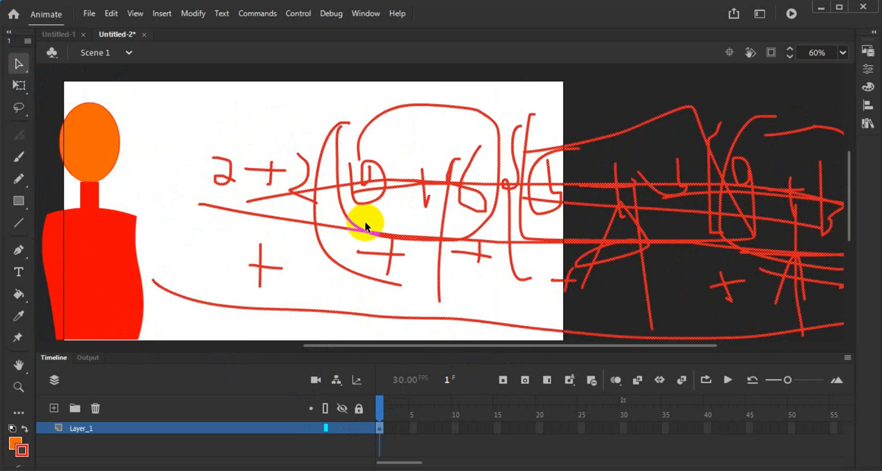
{"action": "key", "text": "ctrl+z"}
{"action": "key", "text": "ctrl+minus"}
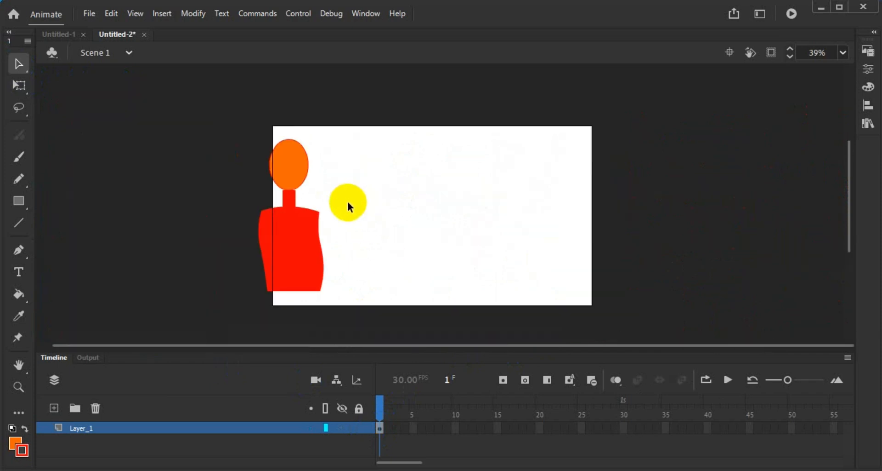
{"action": "scroll", "coordinate": [383, 252], "scroll_direction": "up", "scroll_amount": 1}
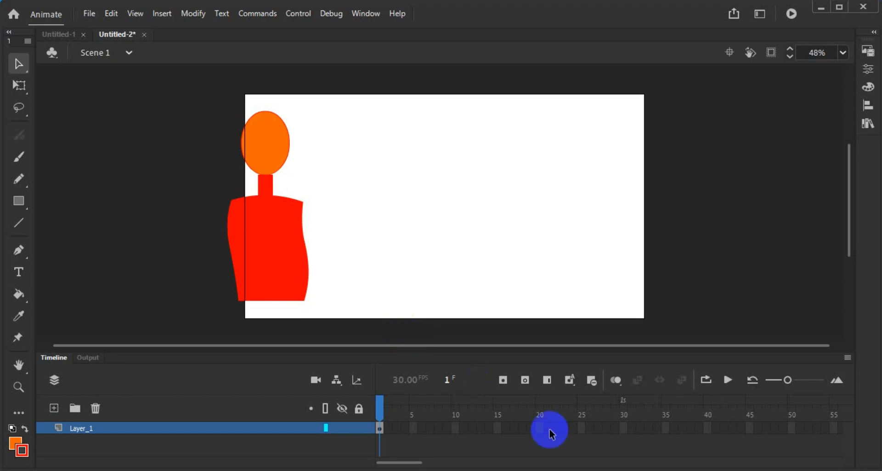
Step: Insert a frame at frame 45 of Layer_1 and move the whole character right, fully onto the stage
{"action": "left_click", "coordinate": [748, 429]}
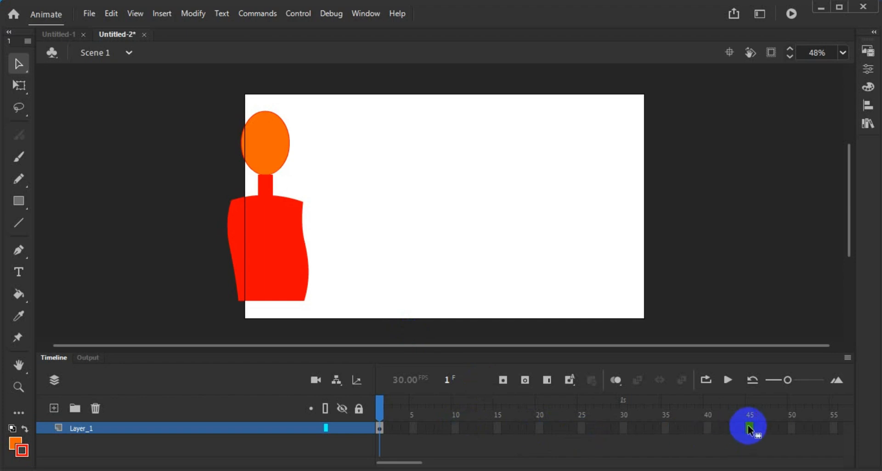
{"action": "right_click", "coordinate": [749, 427]}
{"action": "left_click", "coordinate": [802, 110]}
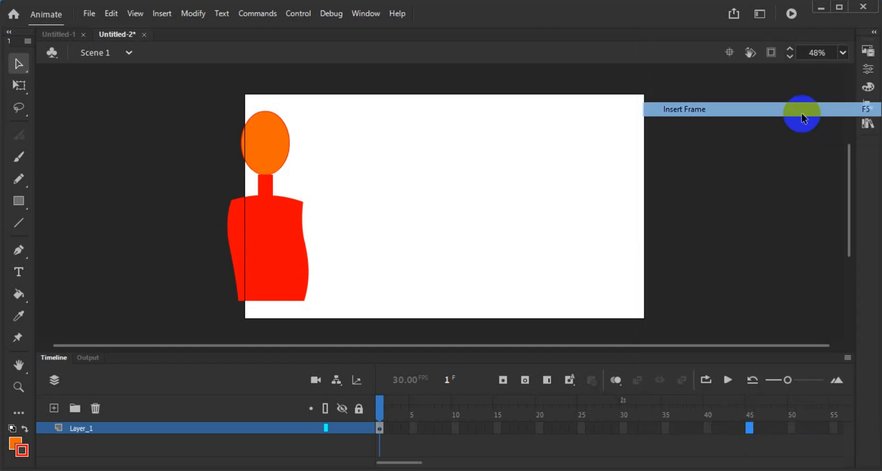
{"action": "left_click_drag", "start_coordinate": [296, 250], "coordinate": [425, 240]}
{"action": "left_click", "coordinate": [320, 218]}
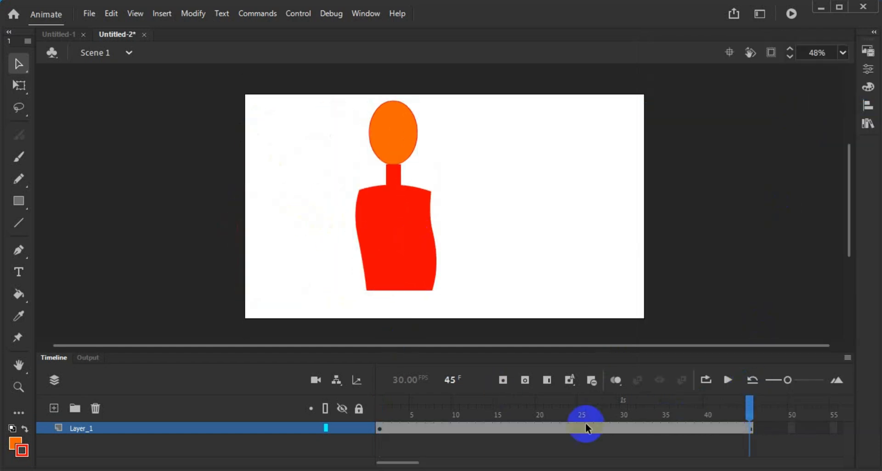
Step: At frame 1, separate the character by moving the red body to the right and the orange head to the left
{"action": "left_click", "coordinate": [381, 428]}
{"action": "left_click", "coordinate": [315, 252]}
{"action": "left_click", "coordinate": [378, 248]}
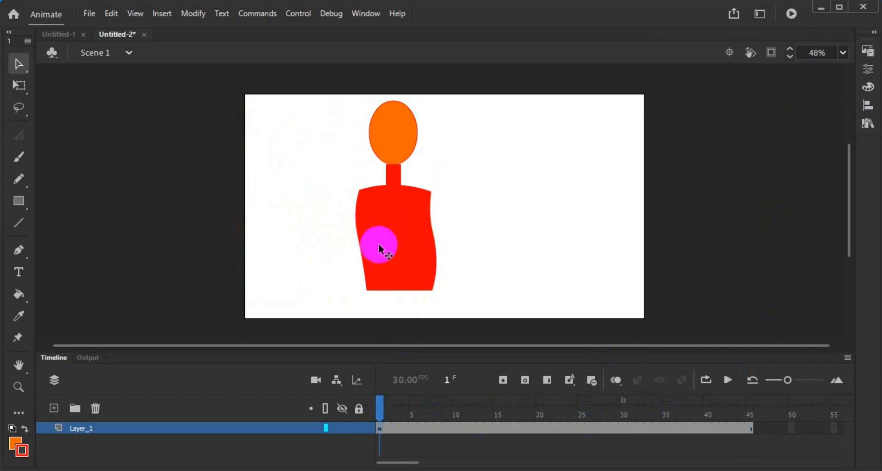
{"action": "left_click_drag", "start_coordinate": [383, 249], "coordinate": [514, 256]}
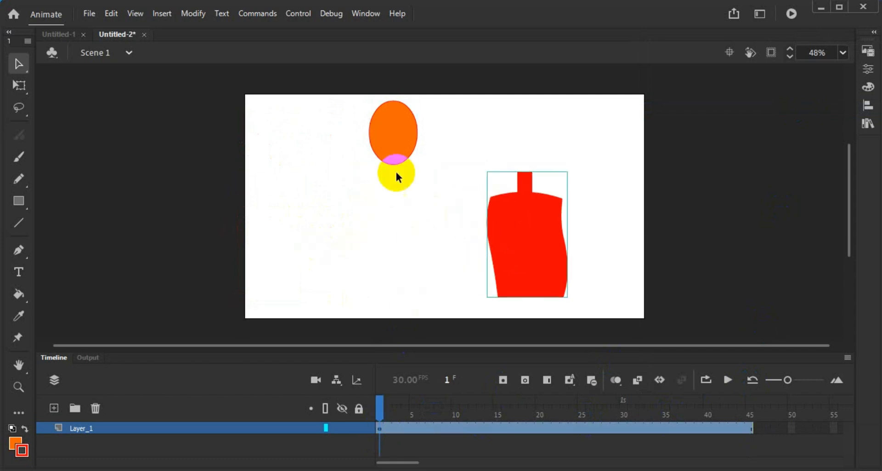
{"action": "left_click", "coordinate": [394, 141]}
{"action": "left_click_drag", "start_coordinate": [394, 141], "coordinate": [337, 148]}
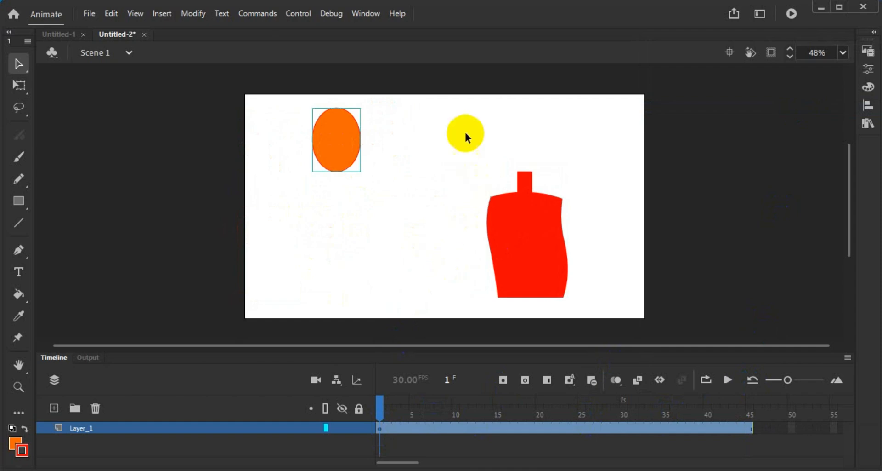
Step: Convert the red body and the orange head into two separate Graphic symbols, keeping the default names
{"action": "left_click_drag", "start_coordinate": [465, 133], "coordinate": [590, 291]}
{"action": "key", "text": "F8"}
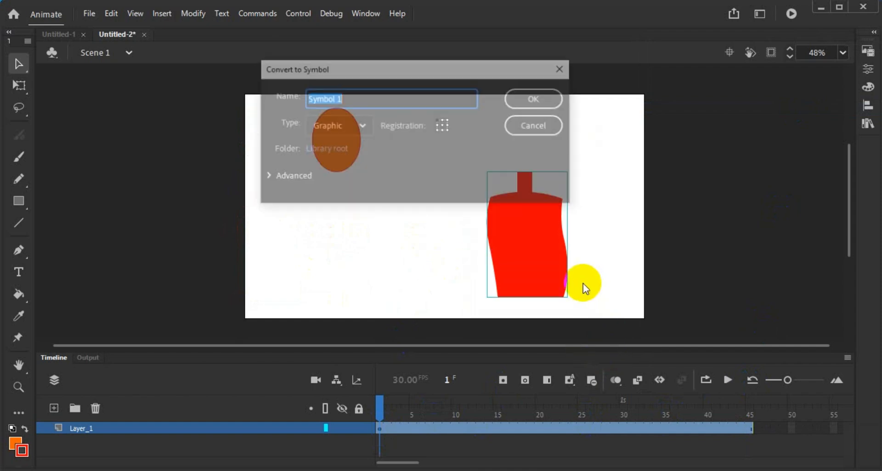
{"action": "left_click", "coordinate": [532, 99]}
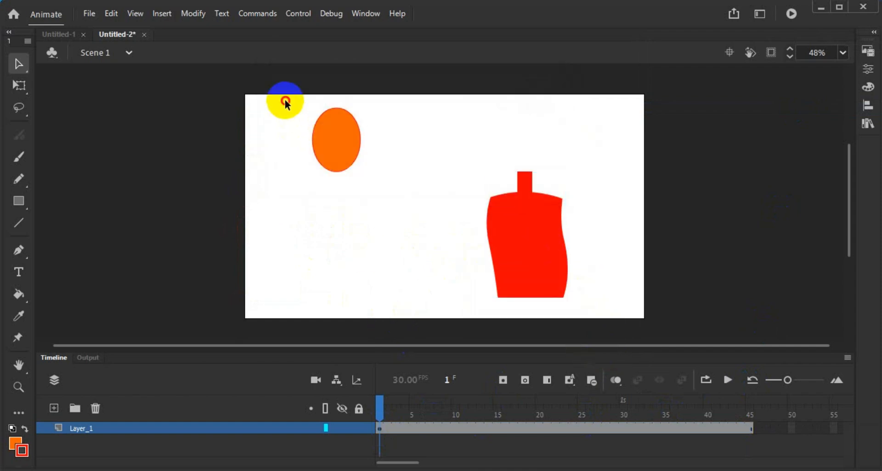
{"action": "left_click_drag", "start_coordinate": [288, 103], "coordinate": [396, 186]}
{"action": "key", "text": "F8"}
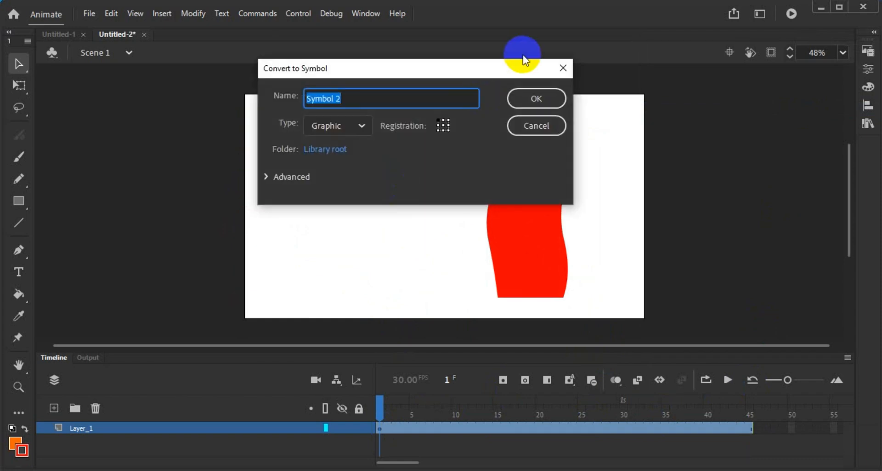
{"action": "left_click", "coordinate": [519, 97]}
Step: Open the body symbol to examine its own timeline and return to Scene 1, checking it twice
{"action": "double_click", "coordinate": [532, 250]}
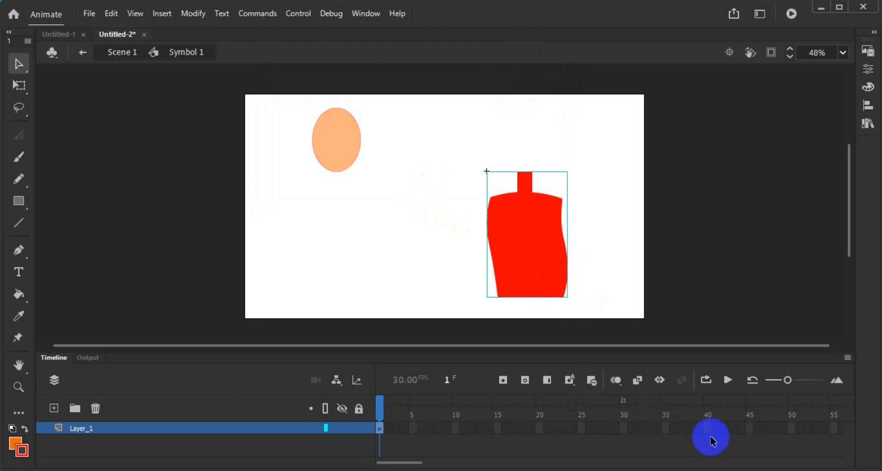
{"action": "double_click", "coordinate": [423, 279]}
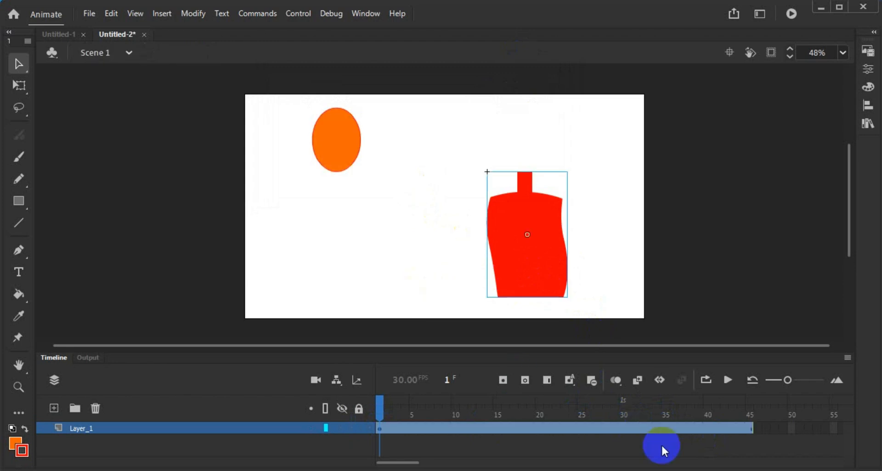
{"action": "left_click", "coordinate": [600, 270]}
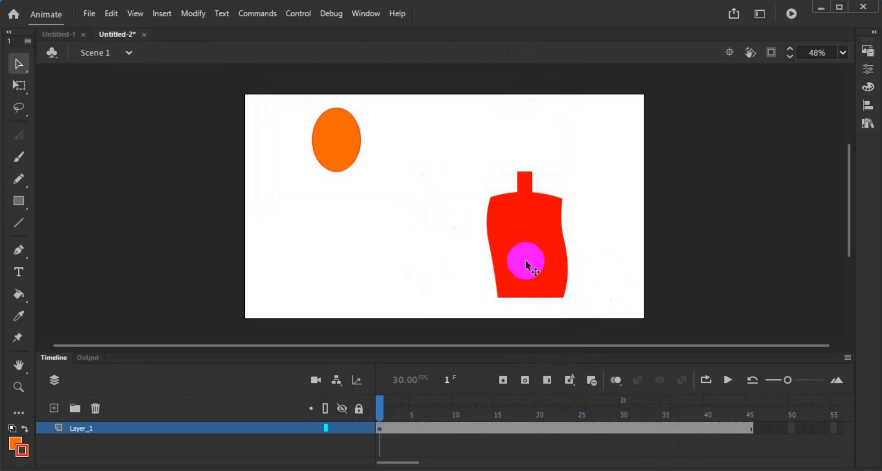
{"action": "double_click", "coordinate": [526, 263]}
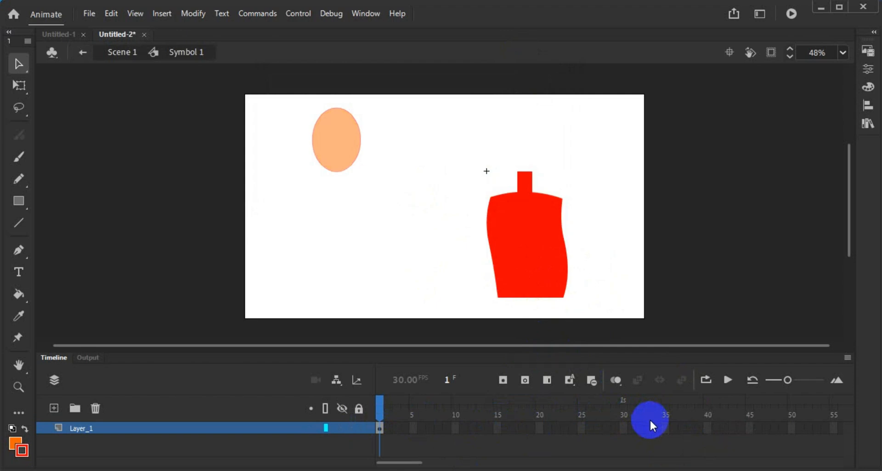
{"action": "double_click", "coordinate": [624, 249]}
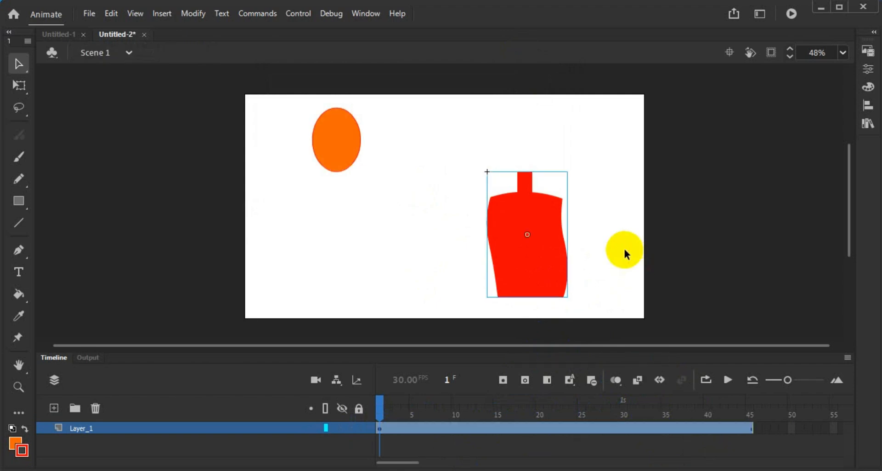
Step: Move the red body to the stage centre, and shift the orange head right above it inside the head symbol's group
{"action": "left_click", "coordinate": [607, 286]}
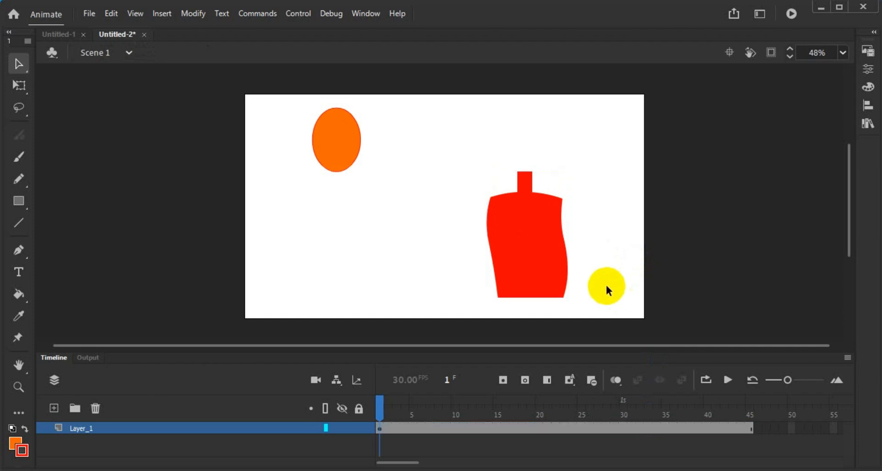
{"action": "left_click_drag", "start_coordinate": [605, 283], "coordinate": [419, 257]}
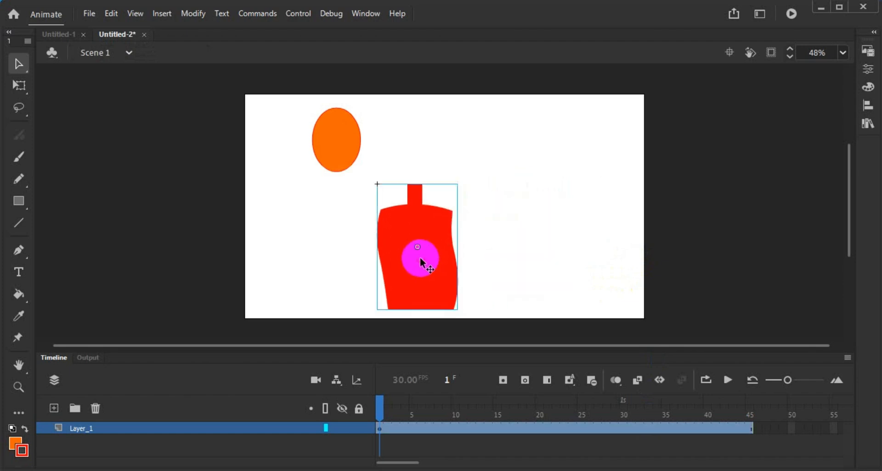
{"action": "double_click", "coordinate": [340, 151]}
{"action": "left_click_drag", "start_coordinate": [342, 152], "coordinate": [129, 169]}
{"action": "double_click", "coordinate": [388, 147]}
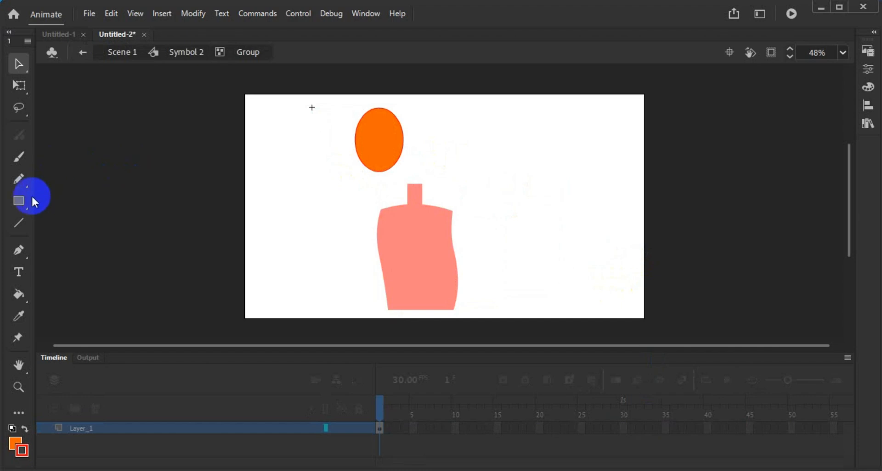
Step: Draw two round ears, a small eye, a larger eye and a flat oval mouth on the head with the Oval tool
{"action": "left_click", "coordinate": [20, 199]}
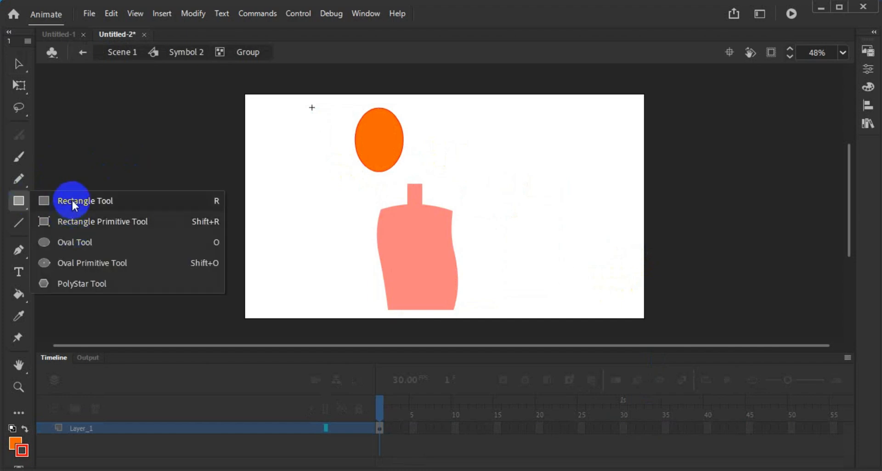
{"action": "left_click", "coordinate": [76, 242]}
{"action": "mouse_move", "coordinate": [386, 118]}
{"action": "left_mouse_down"}
{"action": "mouse_move", "coordinate": [423, 156]}
{"action": "mouse_move", "coordinate": [413, 131]}
{"action": "mouse_move", "coordinate": [418, 147]}
{"action": "left_mouse_up"}
{"action": "mouse_move", "coordinate": [345, 137]}
{"action": "left_mouse_down"}
{"action": "mouse_move", "coordinate": [357, 147]}
{"action": "mouse_move", "coordinate": [393, 135]}
{"action": "left_mouse_up"}
{"action": "left_click_drag", "start_coordinate": [370, 136], "coordinate": [68, 96]}
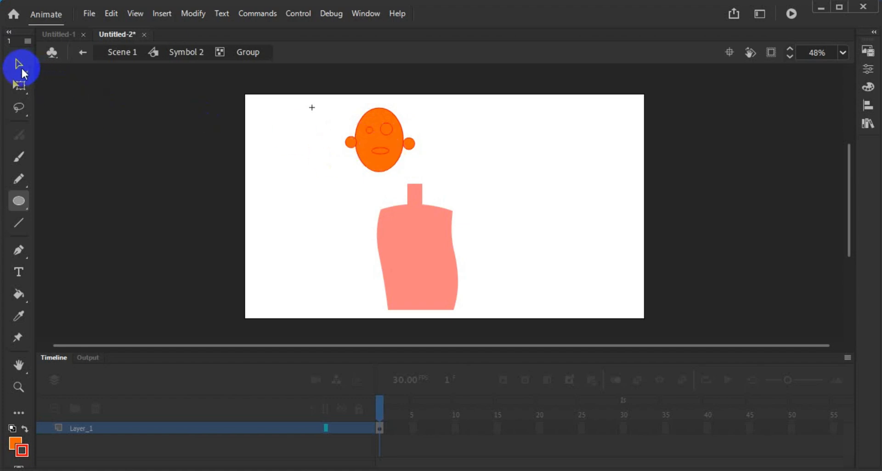
Step: Fill both eyes and the mouth of the head with white
{"action": "left_click", "coordinate": [19, 64]}
{"action": "scroll", "coordinate": [359, 173], "scroll_direction": "up", "scroll_amount": 4}
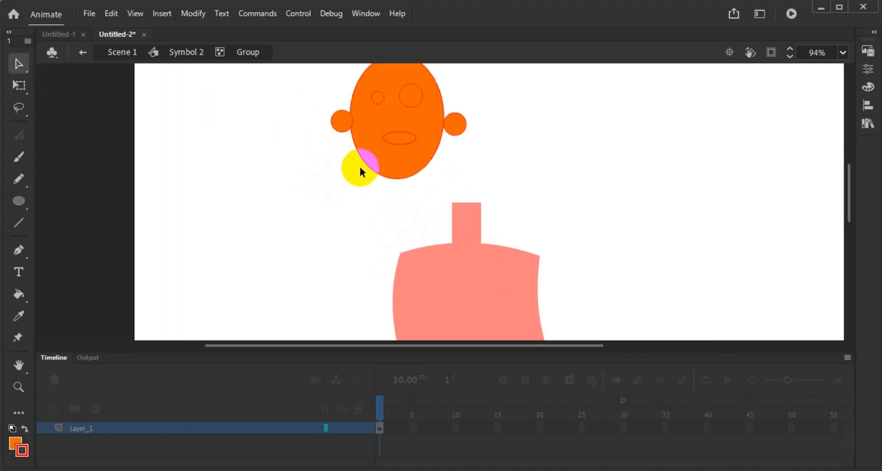
{"action": "scroll", "coordinate": [386, 169], "scroll_direction": "up", "scroll_amount": 3}
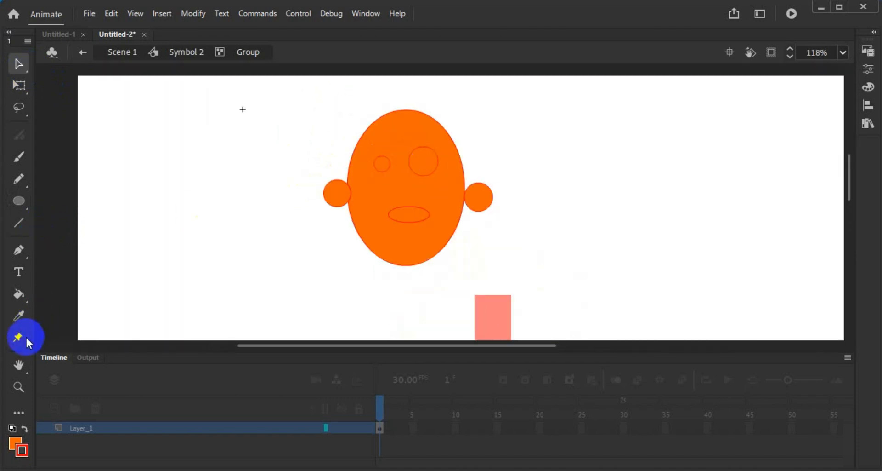
{"action": "left_click", "coordinate": [19, 315]}
{"action": "left_click", "coordinate": [398, 168]}
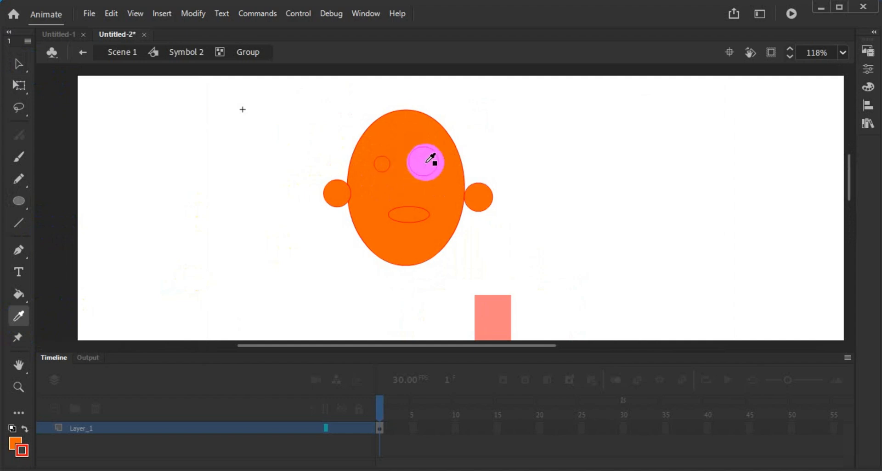
{"action": "left_click", "coordinate": [387, 188]}
{"action": "left_click", "coordinate": [423, 161]}
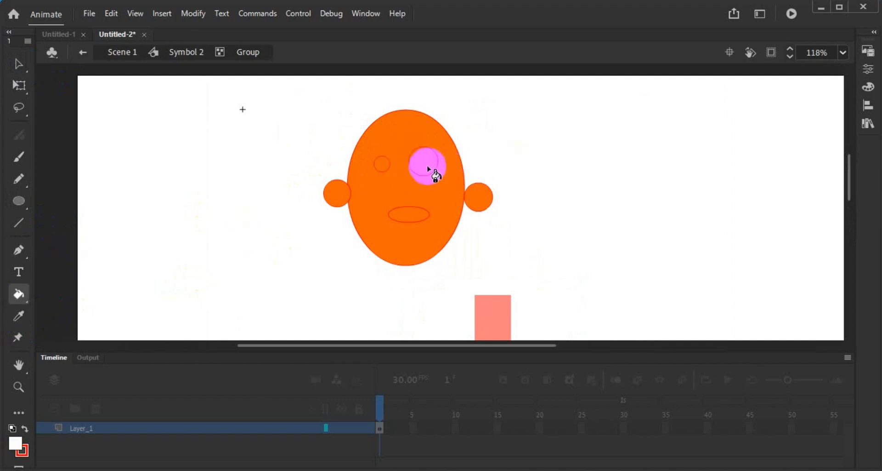
{"action": "left_click", "coordinate": [381, 163]}
{"action": "left_click", "coordinate": [409, 215]}
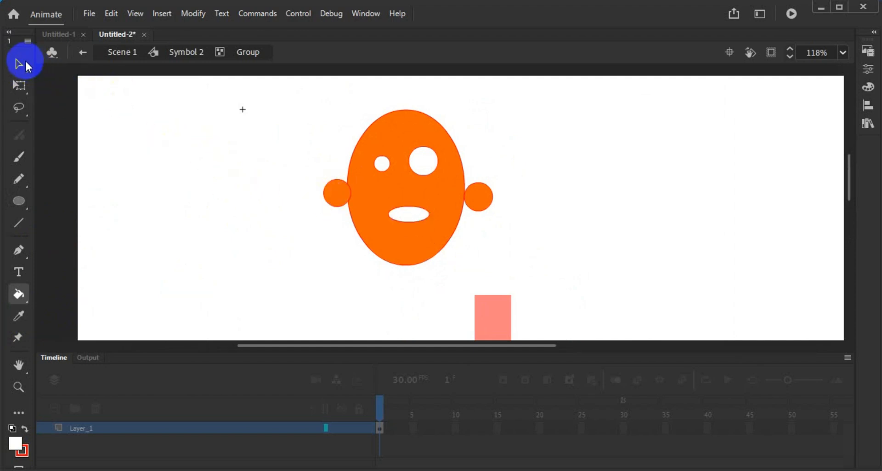
{"action": "left_click", "coordinate": [18, 63]}
{"action": "left_click", "coordinate": [135, 233]}
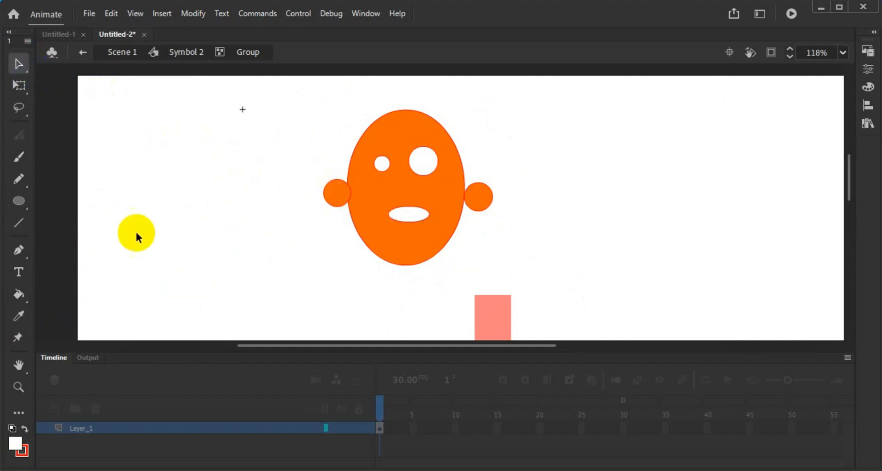
Step: Fill both ears with the dark grey sampled from the area outside the stage
{"action": "left_click", "coordinate": [19, 315]}
{"action": "left_click", "coordinate": [76, 298]}
{"action": "left_click", "coordinate": [335, 197]}
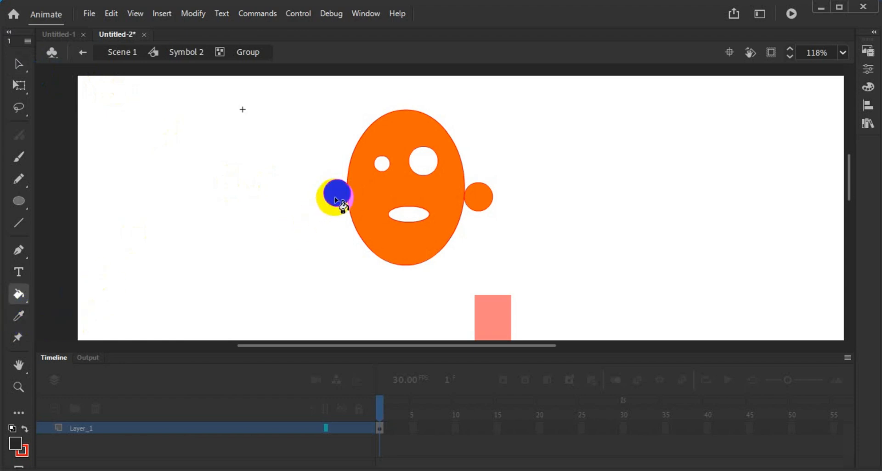
{"action": "left_click", "coordinate": [478, 197]}
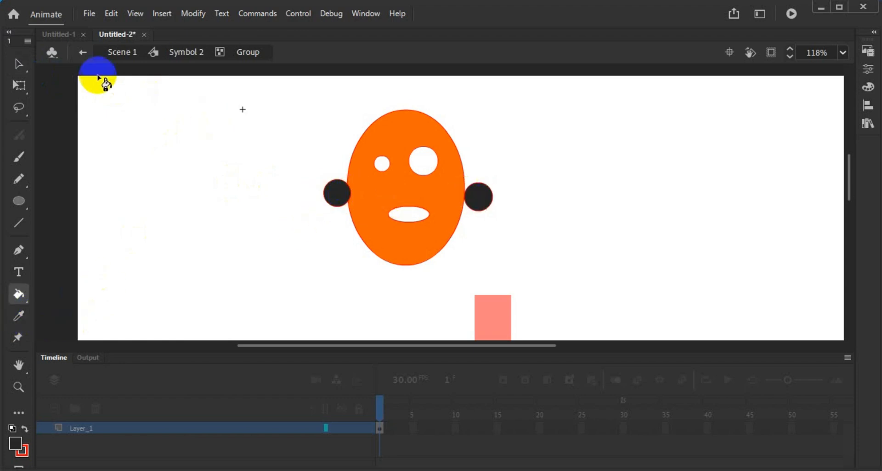
Step: Leave the head's group and its symbol to return to Scene 1
{"action": "left_click", "coordinate": [19, 63]}
{"action": "left_click", "coordinate": [113, 110]}
{"action": "left_click", "coordinate": [256, 166]}
{"action": "double_click", "coordinate": [367, 341]}
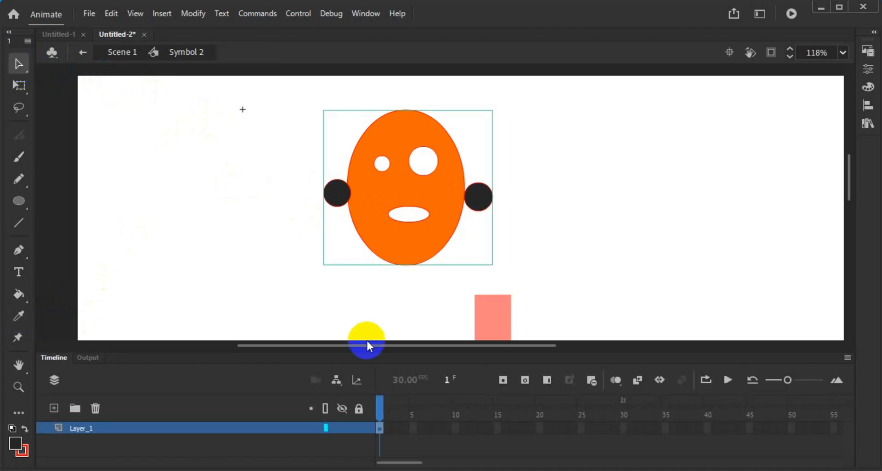
{"action": "double_click", "coordinate": [292, 248]}
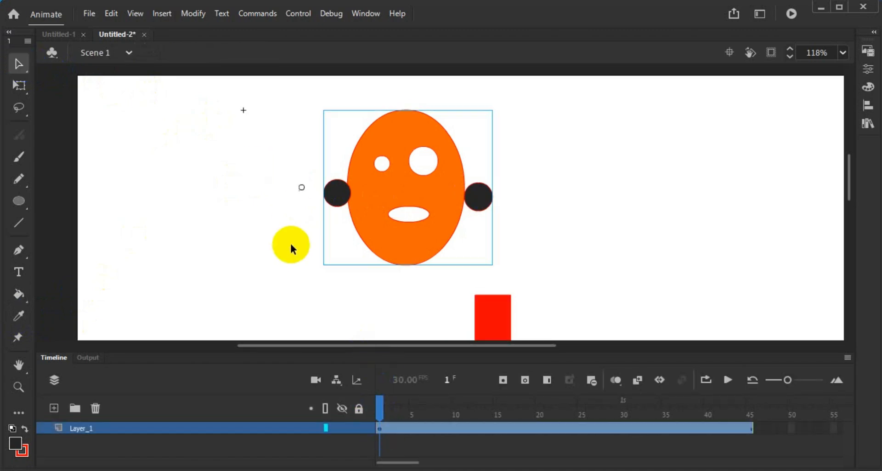
Step: Reopen the head symbol from frame 1, select the head and examine its object type in the properties
{"action": "left_click", "coordinate": [390, 403]}
{"action": "left_click", "coordinate": [379, 430]}
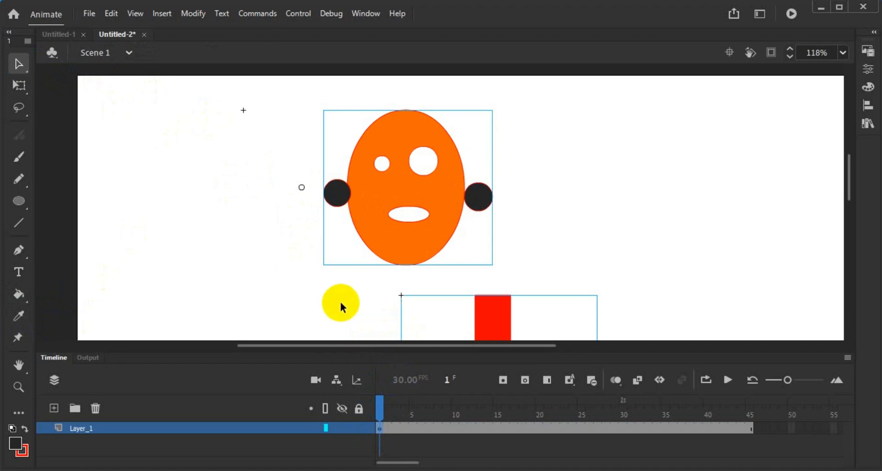
{"action": "left_click_drag", "start_coordinate": [341, 302], "coordinate": [430, 196]}
{"action": "double_click", "coordinate": [430, 197]}
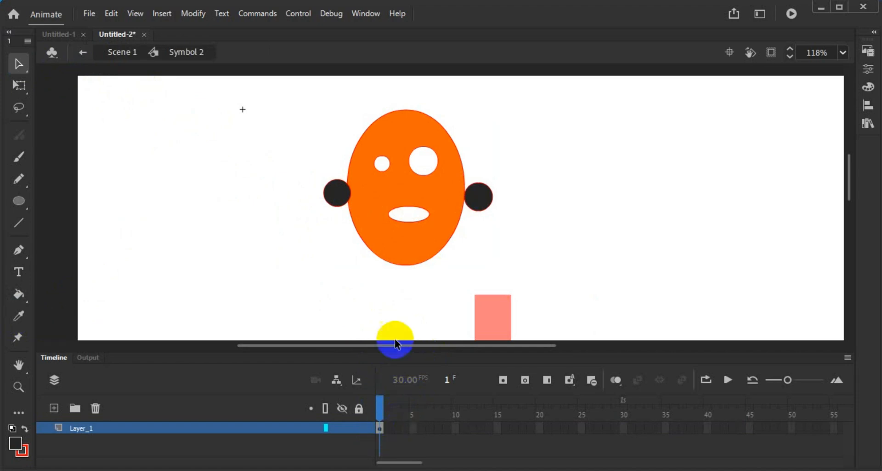
{"action": "left_click", "coordinate": [405, 201]}
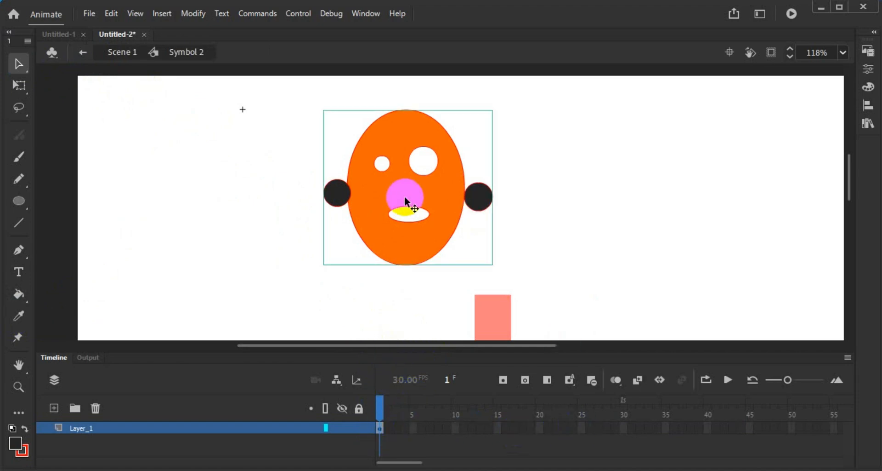
{"action": "left_click_drag", "start_coordinate": [405, 200], "coordinate": [431, 190]}
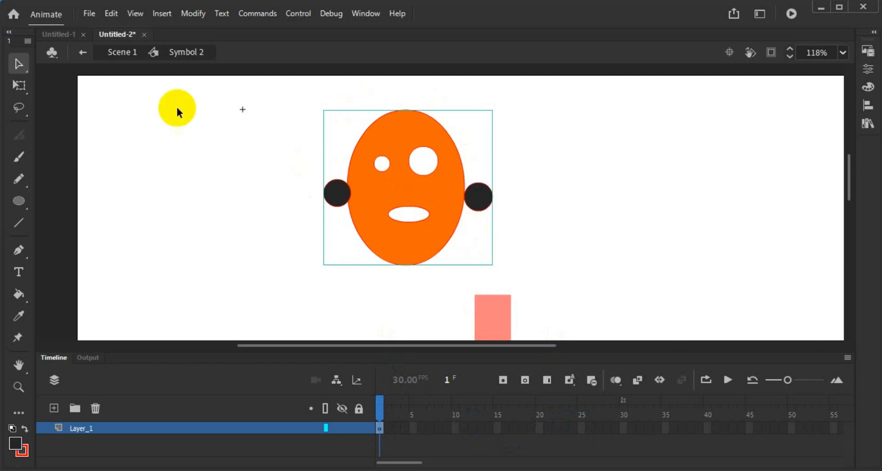
{"action": "left_click", "coordinate": [402, 202]}
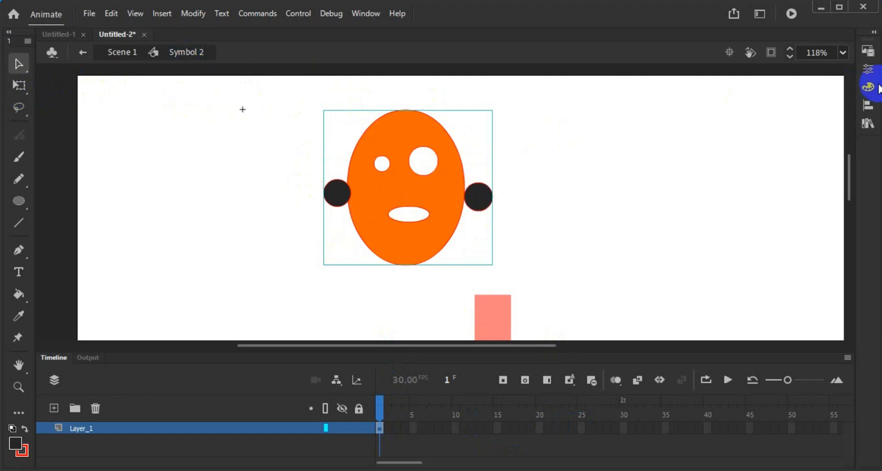
{"action": "left_click", "coordinate": [868, 68]}
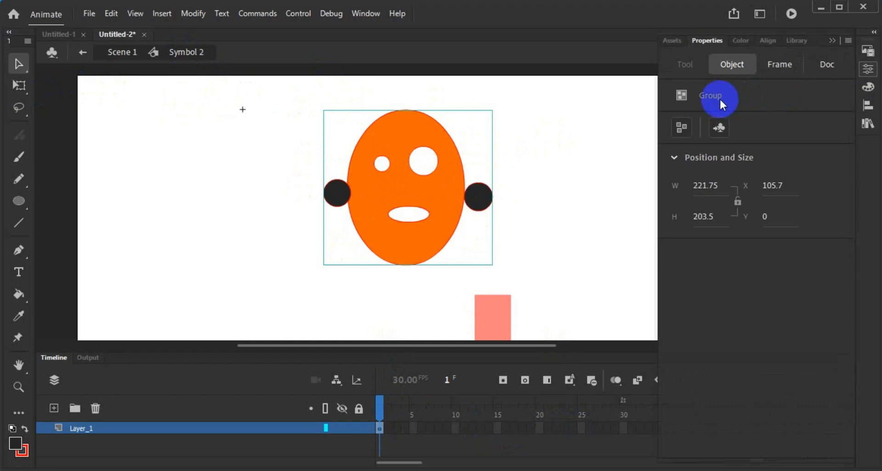
{"action": "left_click", "coordinate": [604, 141]}
{"action": "left_click", "coordinate": [432, 226]}
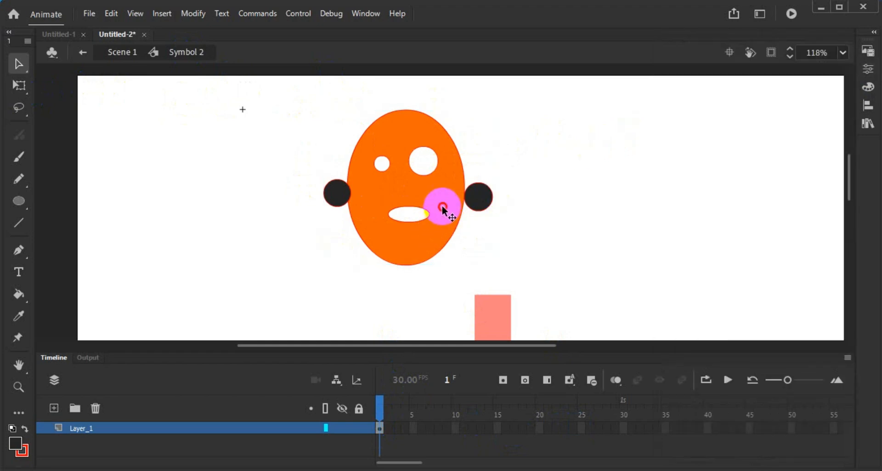
Step: Enter and leave the head's group twice, selecting its shapes to compare the group with the symbol's own timeline
{"action": "double_click", "coordinate": [476, 196]}
{"action": "left_click", "coordinate": [437, 166]}
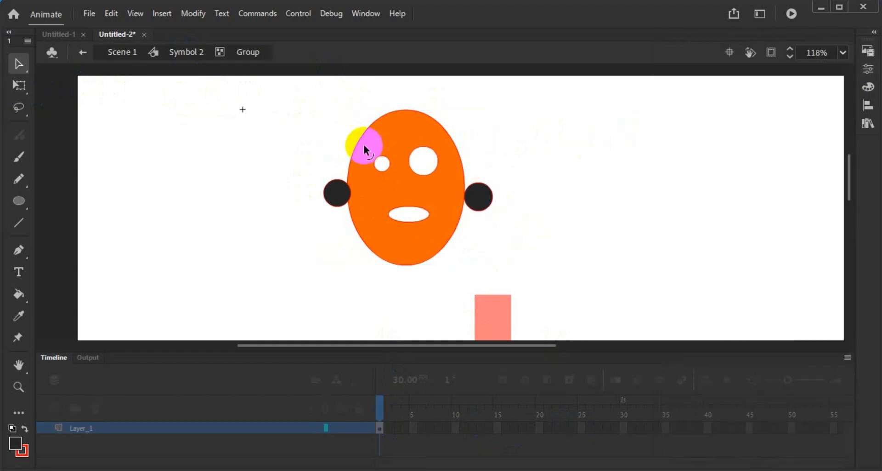
{"action": "left_click_drag", "start_coordinate": [295, 121], "coordinate": [577, 265]}
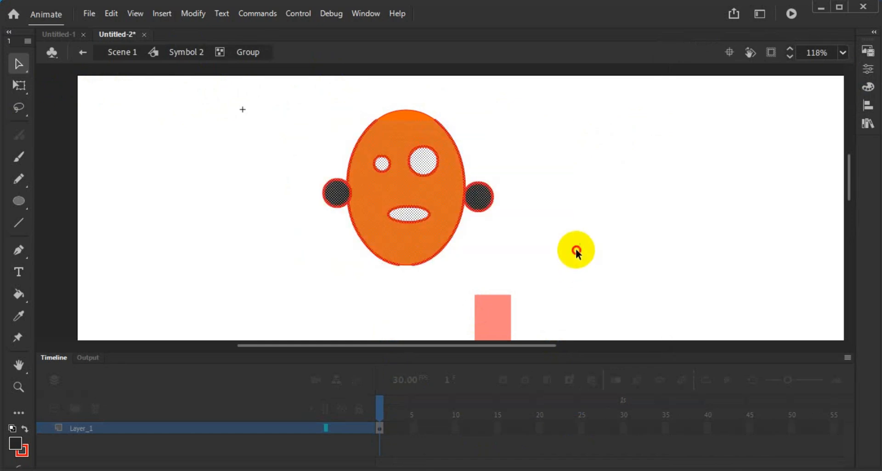
{"action": "double_click", "coordinate": [577, 252]}
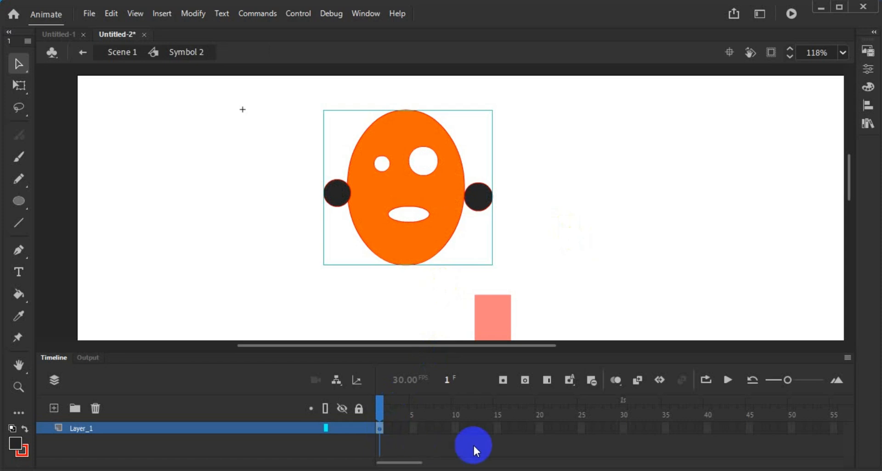
{"action": "double_click", "coordinate": [410, 238]}
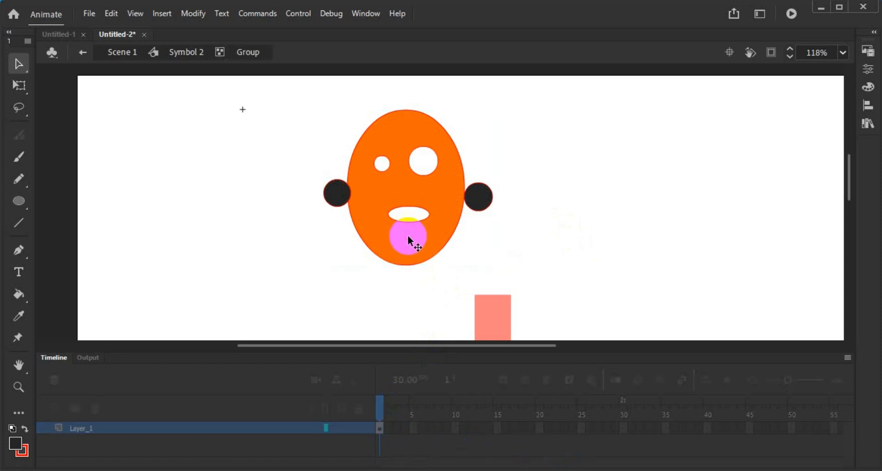
{"action": "left_click", "coordinate": [404, 209]}
{"action": "left_click", "coordinate": [400, 241]}
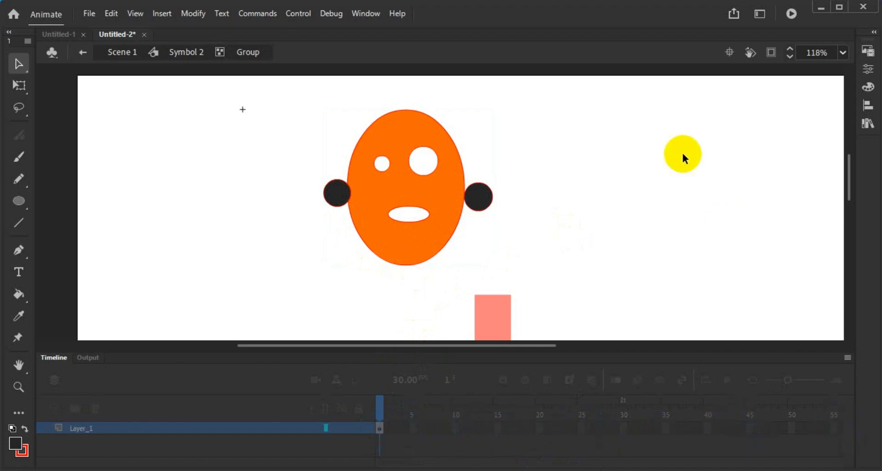
{"action": "double_click", "coordinate": [656, 187]}
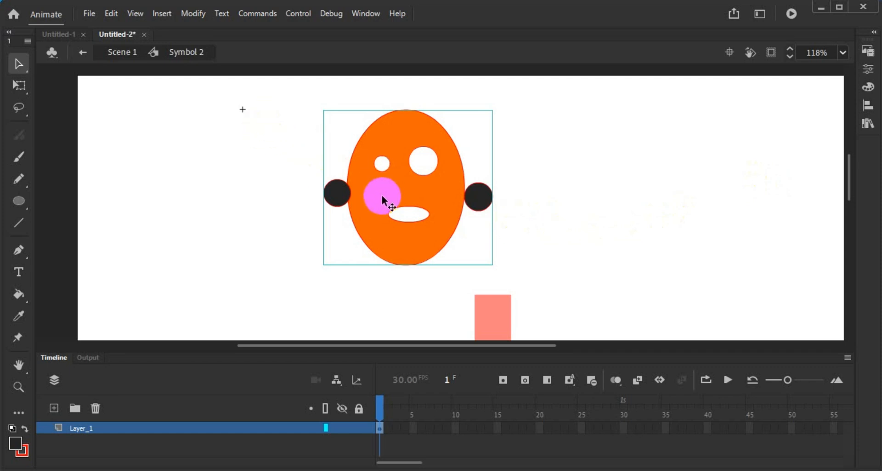
Step: Break apart the head group into loose shapes inside its symbol and return to Scene 1
{"action": "left_click_drag", "start_coordinate": [260, 94], "coordinate": [606, 271]}
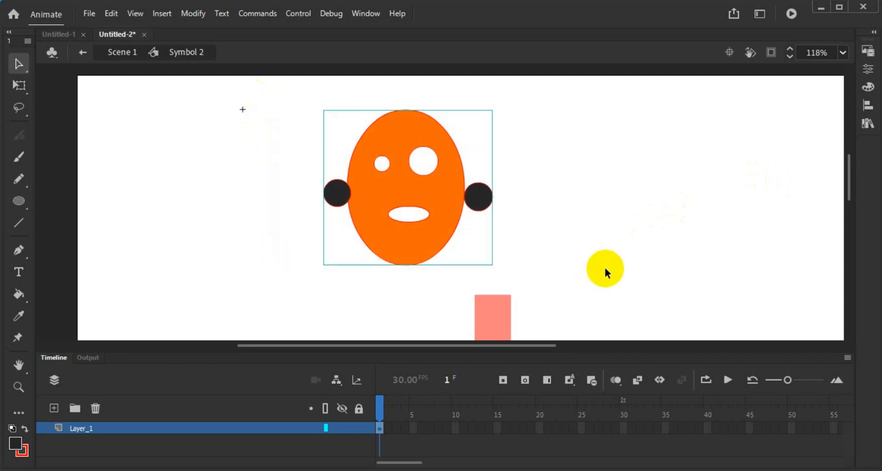
{"action": "key", "text": "ctrl+b"}
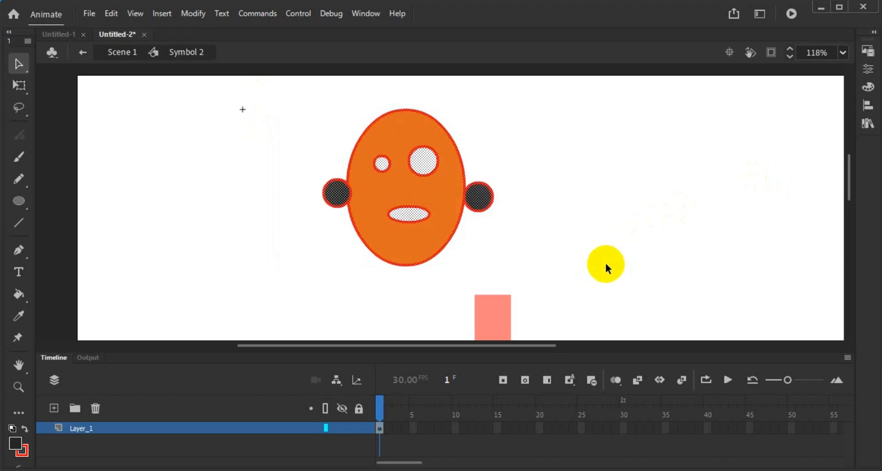
{"action": "left_click", "coordinate": [607, 265]}
{"action": "double_click", "coordinate": [606, 267]}
Step: Reopen the head symbol, test selecting its orange fill on its own, and select all the head's shapes together
{"action": "left_click", "coordinate": [383, 432]}
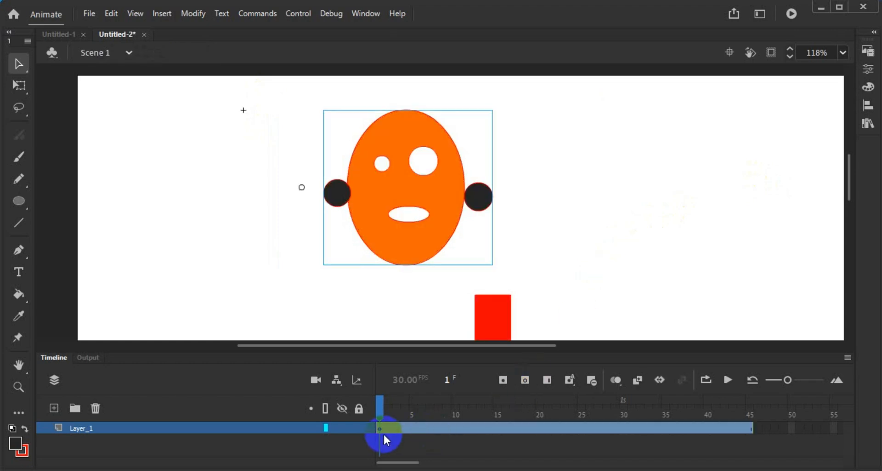
{"action": "left_click", "coordinate": [418, 321], "text": "shift"}
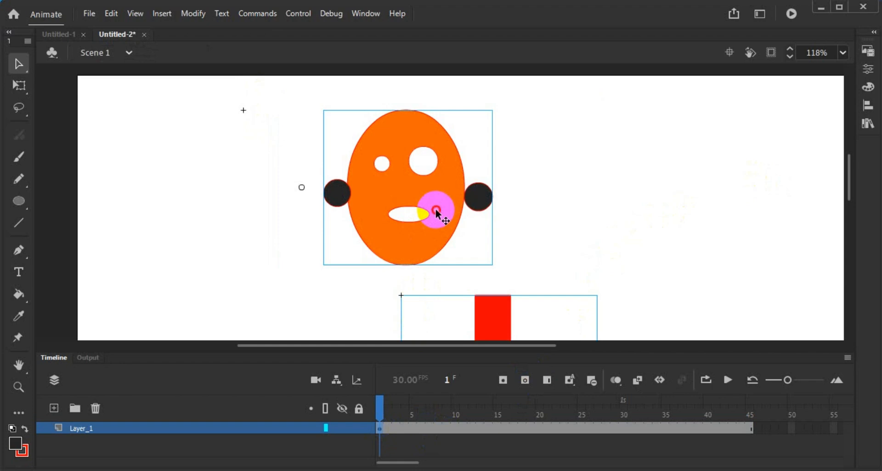
{"action": "double_click", "coordinate": [437, 212]}
{"action": "mouse_move", "coordinate": [436, 212]}
{"action": "left_mouse_down"}
{"action": "mouse_move", "coordinate": [418, 223]}
{"action": "mouse_move", "coordinate": [423, 202]}
{"action": "left_mouse_up"}
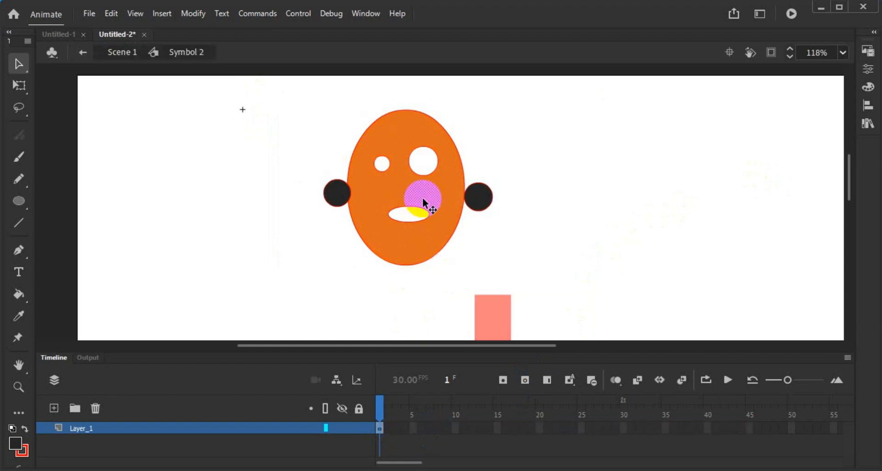
{"action": "key", "text": "Delete"}
{"action": "left_click_drag", "start_coordinate": [250, 114], "coordinate": [556, 299]}
{"action": "left_click", "coordinate": [547, 202]}
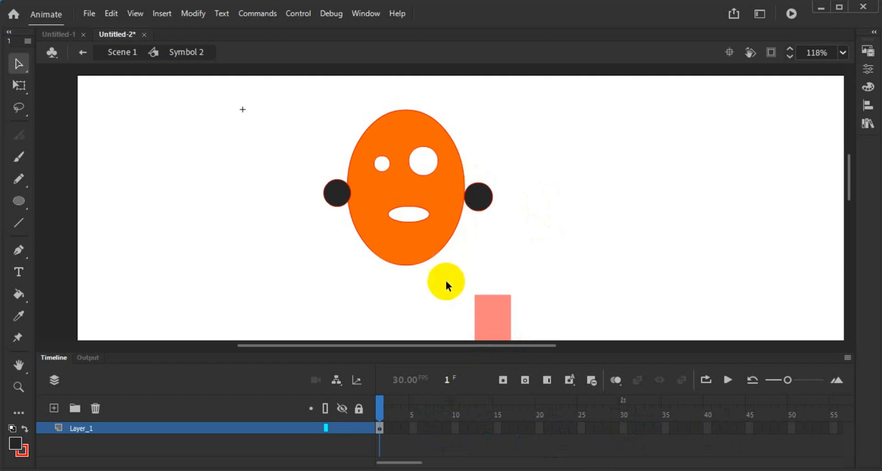
{"action": "left_click_drag", "start_coordinate": [238, 75], "coordinate": [577, 329]}
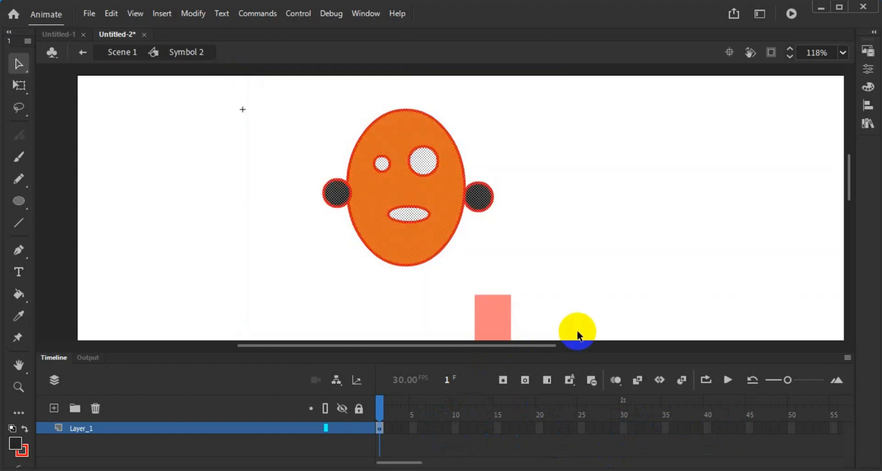
Step: Group all the head's shapes inside its symbol, enter and leave the group to check it, and return to Scene 1
{"action": "key", "text": "ctrl+g"}
{"action": "double_click", "coordinate": [396, 213]}
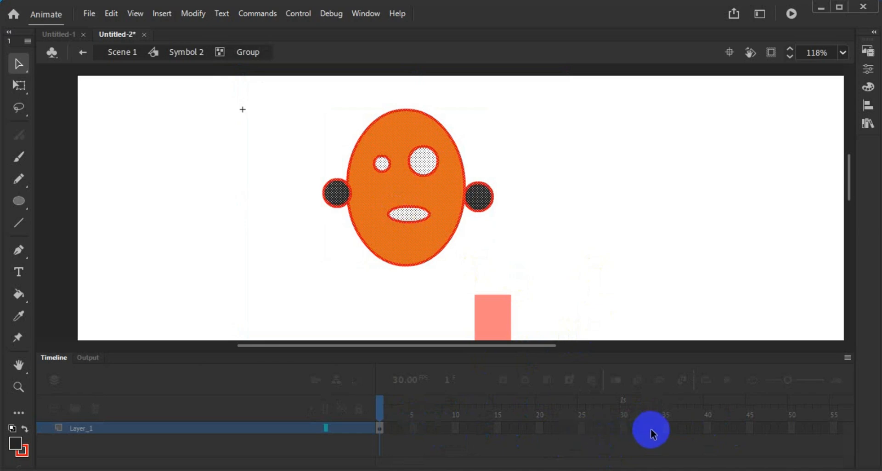
{"action": "double_click", "coordinate": [677, 255]}
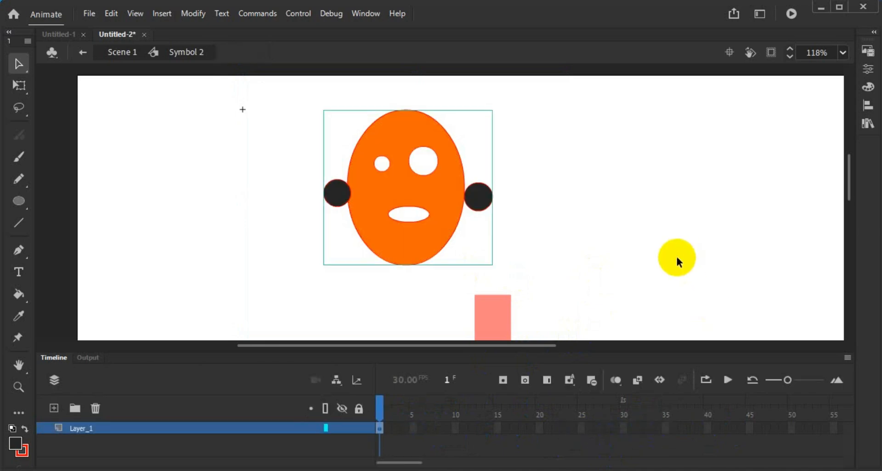
{"action": "double_click", "coordinate": [675, 254]}
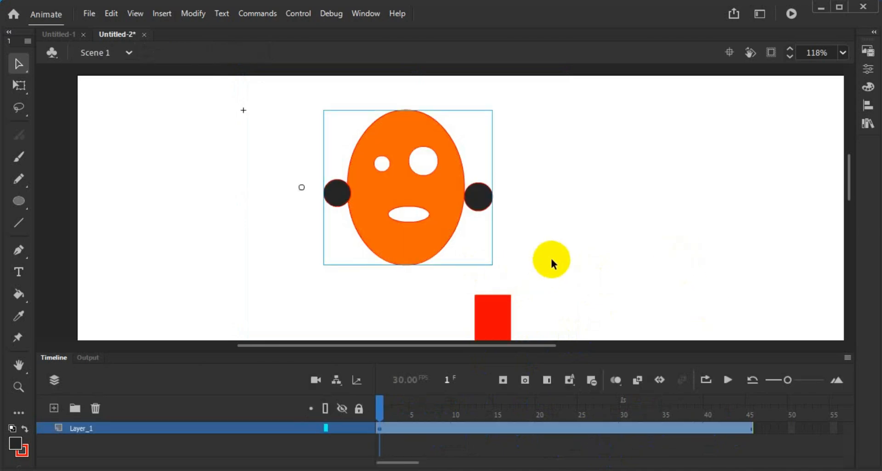
Step: Select the torso and the head in turn on the stage to examine how both symbols share Layer_1
{"action": "scroll", "coordinate": [541, 237], "scroll_direction": "down", "scroll_amount": 3}
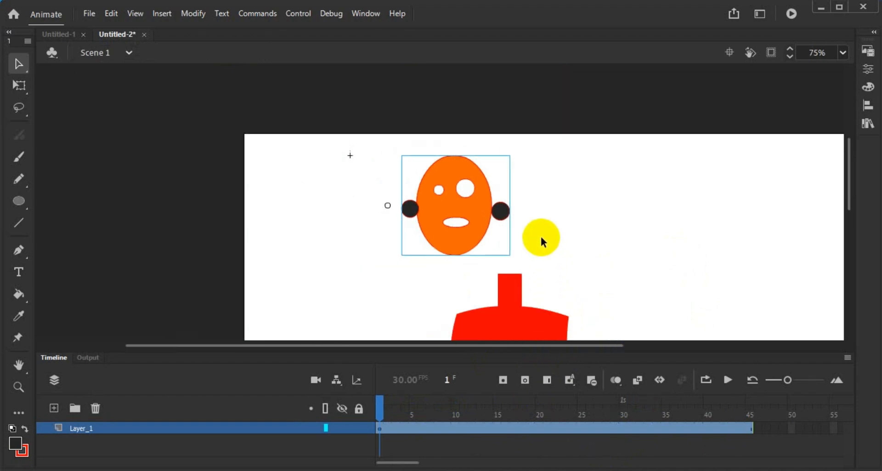
{"action": "left_click_drag", "start_coordinate": [849, 196], "coordinate": [849, 219]}
{"action": "left_click_drag", "start_coordinate": [611, 345], "coordinate": [661, 343]}
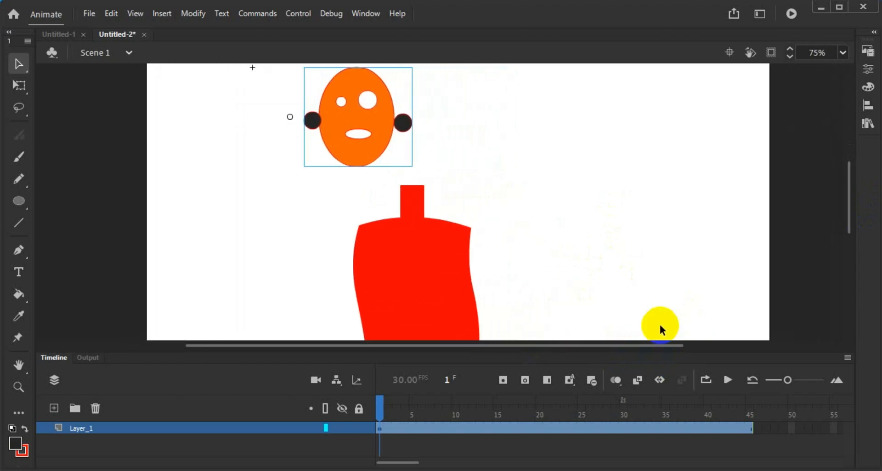
{"action": "mouse_move", "coordinate": [126, 431]}
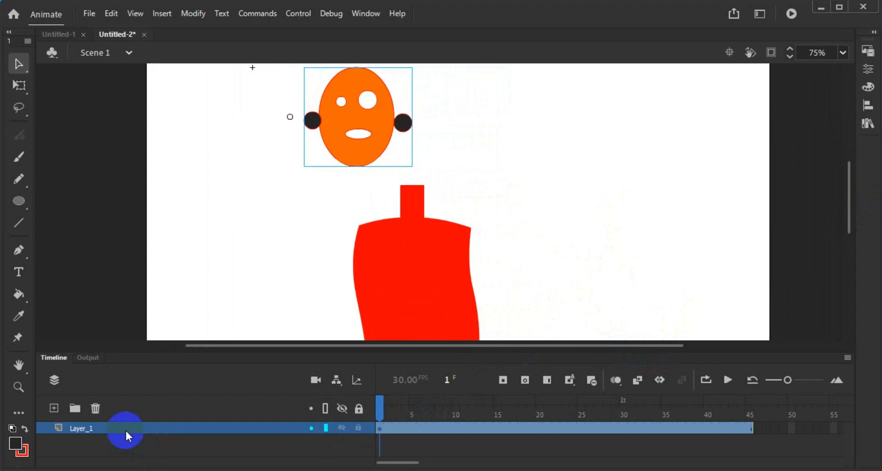
{"action": "left_click", "coordinate": [409, 267]}
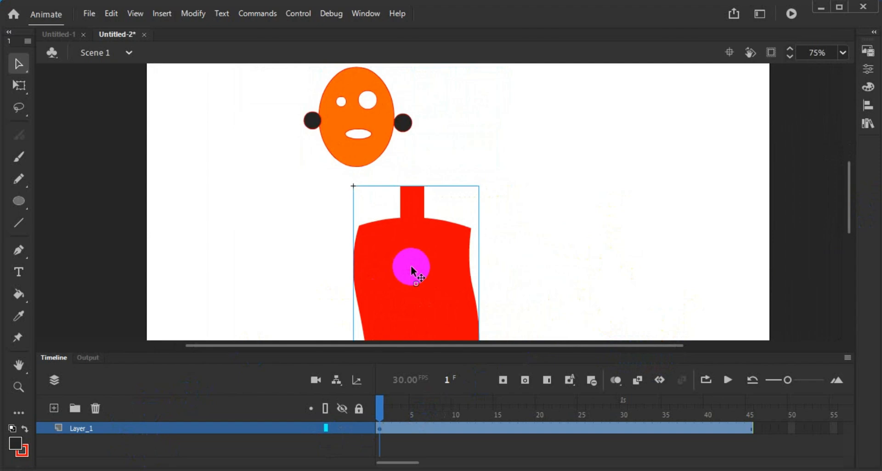
{"action": "left_click", "coordinate": [377, 131]}
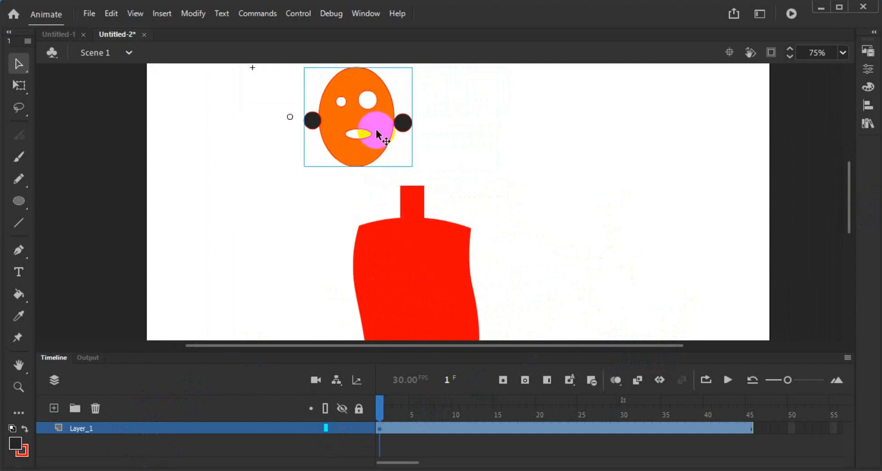
Step: Draw three separate upright ovals of decreasing length, stepping down and outward beside the torso, as upper arm, forearm and hand
{"action": "left_click", "coordinate": [19, 202]}
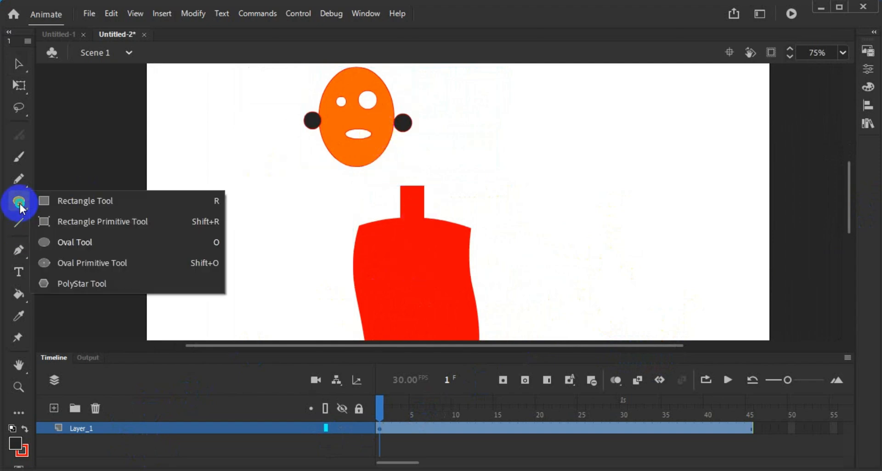
{"action": "left_click", "coordinate": [62, 244]}
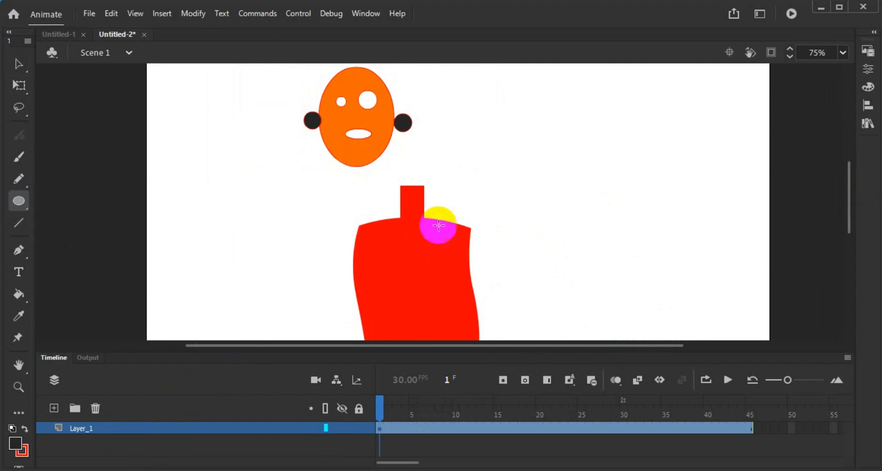
{"action": "left_click_drag", "start_coordinate": [546, 187], "coordinate": [563, 272]}
{"action": "scroll", "coordinate": [584, 212], "scroll_direction": "down", "scroll_amount": 3}
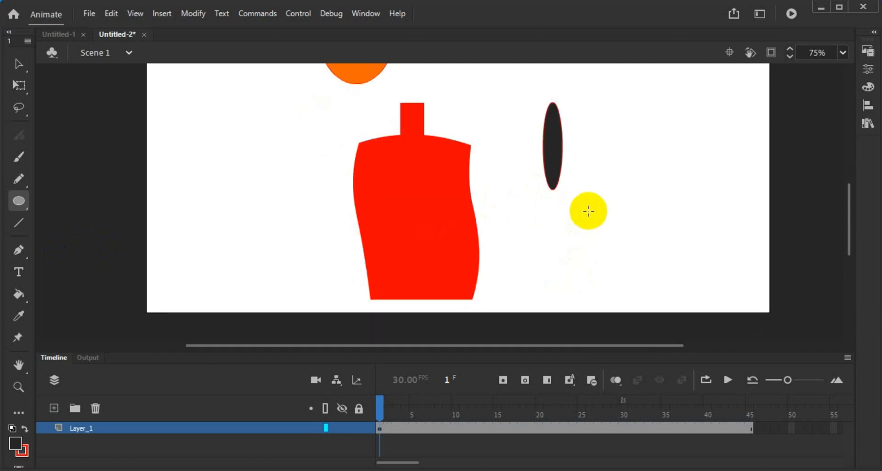
{"action": "left_click_drag", "start_coordinate": [579, 185], "coordinate": [628, 289]}
Step: Select the upper arm oval with its outline and convert it into a Graphic symbol with the default name
{"action": "left_click", "coordinate": [19, 63]}
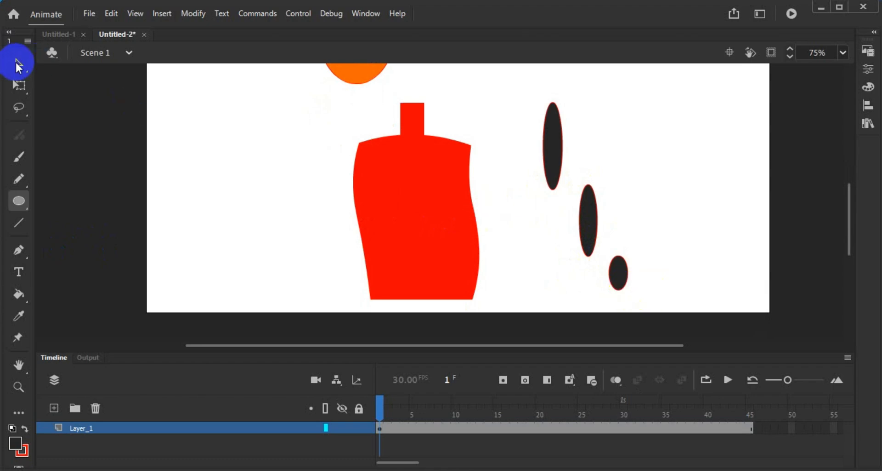
{"action": "left_click", "coordinate": [560, 154]}
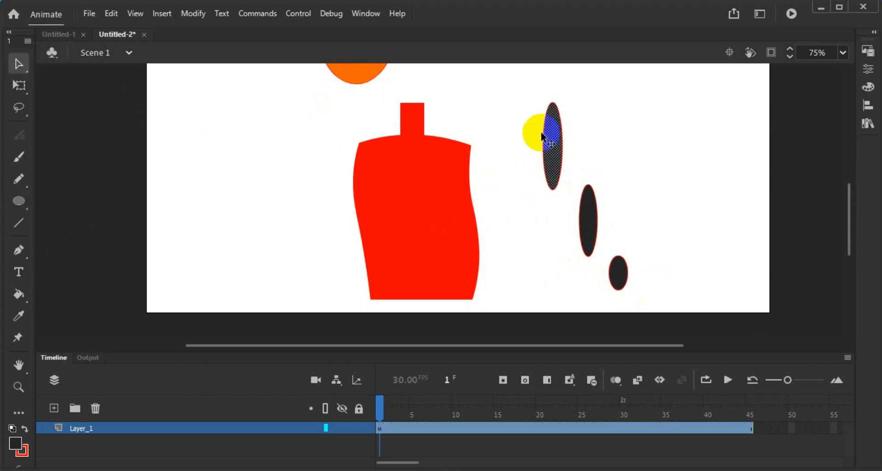
{"action": "left_click", "coordinate": [558, 139]}
{"action": "key", "text": "F8"}
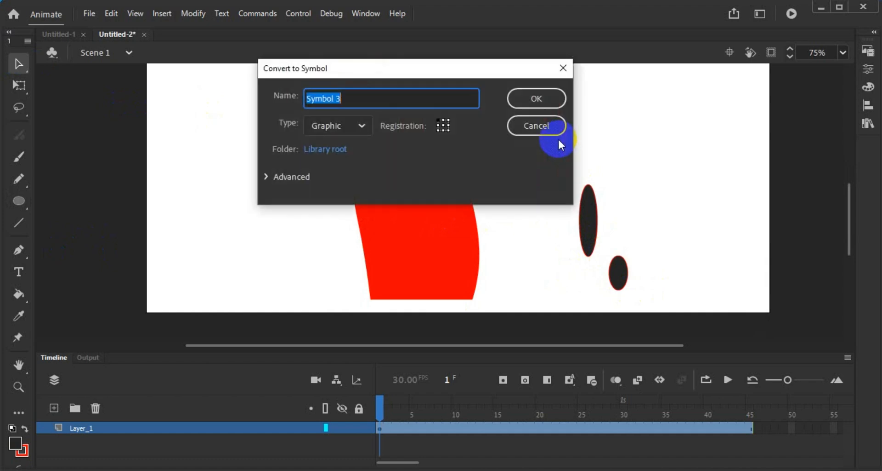
{"action": "left_click", "coordinate": [537, 95]}
Step: Convert the forearm oval, including its outline, into its own Graphic symbol with the default name
{"action": "left_click", "coordinate": [590, 226]}
{"action": "left_click", "coordinate": [589, 224]}
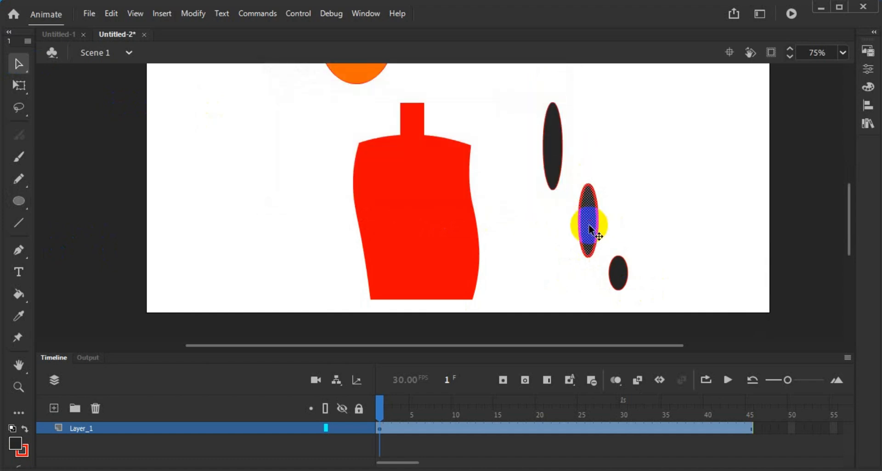
{"action": "key", "text": "F8"}
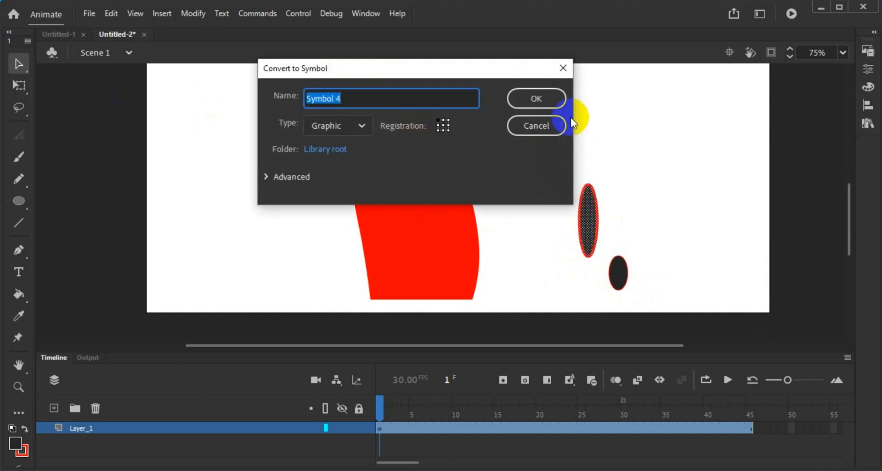
{"action": "left_click", "coordinate": [556, 98]}
Step: Convert the small hand oval and its outline into a Graphic symbol with the default name, and clear the selection
{"action": "left_click", "coordinate": [619, 278]}
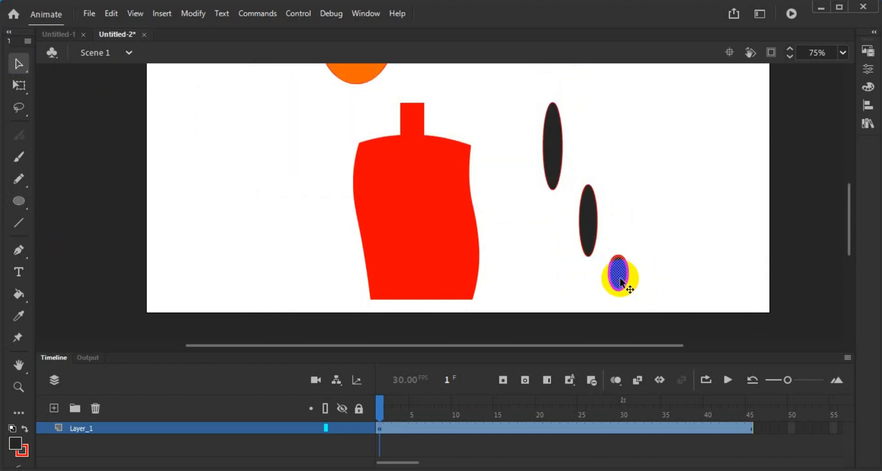
{"action": "key", "text": "F8"}
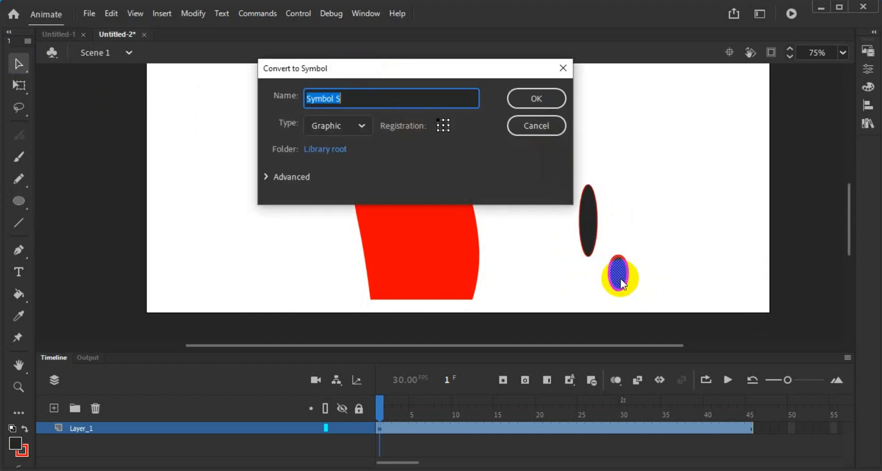
{"action": "left_click", "coordinate": [555, 99]}
{"action": "left_click", "coordinate": [683, 139]}
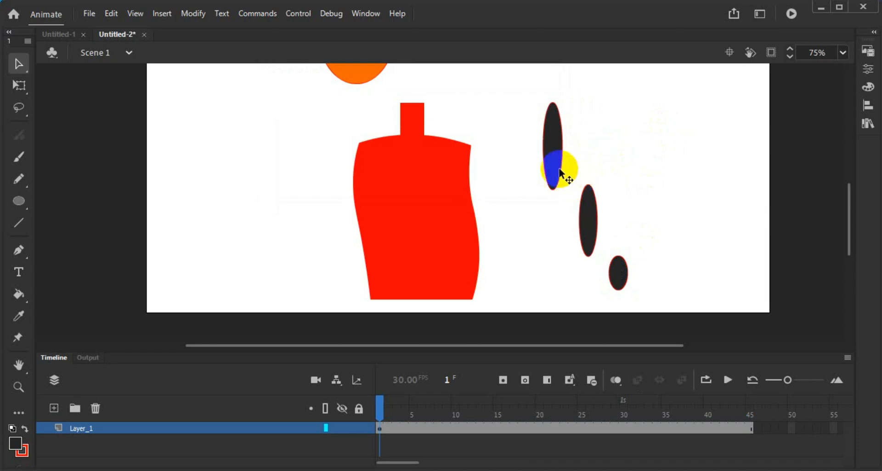
Step: Move the upper arm symbol slightly up toward the torso and the forearm symbol outward, above the hand
{"action": "left_click_drag", "start_coordinate": [560, 170], "coordinate": [550, 160]}
{"action": "left_click_drag", "start_coordinate": [592, 216], "coordinate": [616, 206]}
{"action": "scroll", "coordinate": [392, 222], "scroll_direction": "up", "scroll_amount": 3}
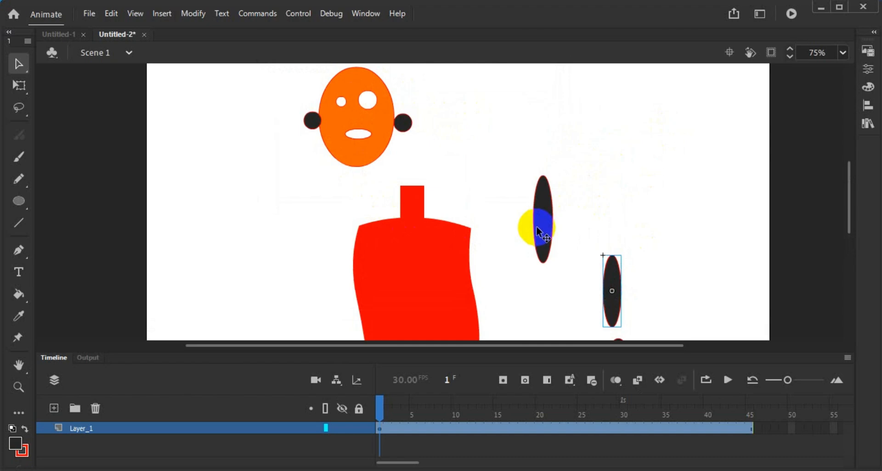
{"action": "scroll", "coordinate": [536, 226], "scroll_direction": "down", "scroll_amount": 3}
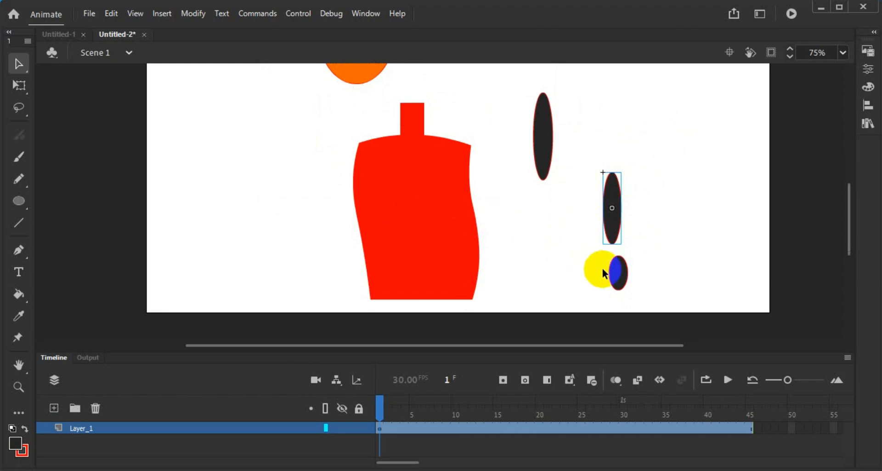
Step: Select the hand, forearm and upper arm in turn to check that each is a separate symbol
{"action": "left_click", "coordinate": [620, 273]}
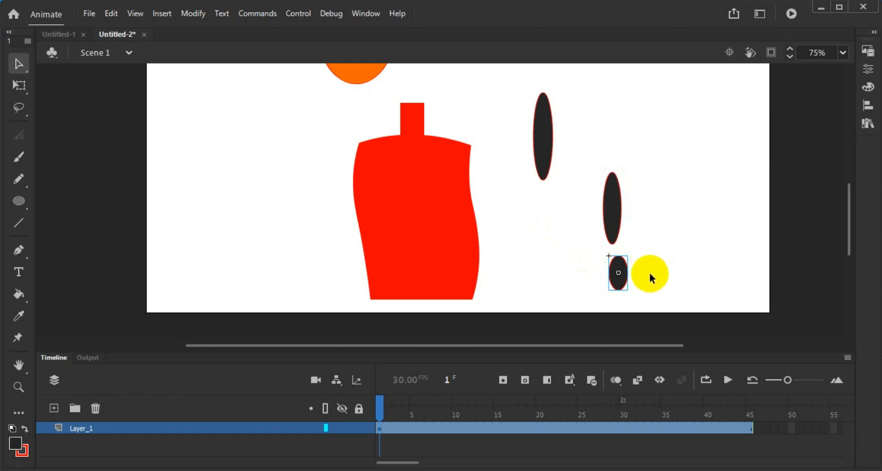
{"action": "left_click", "coordinate": [618, 272]}
{"action": "left_click", "coordinate": [613, 218]}
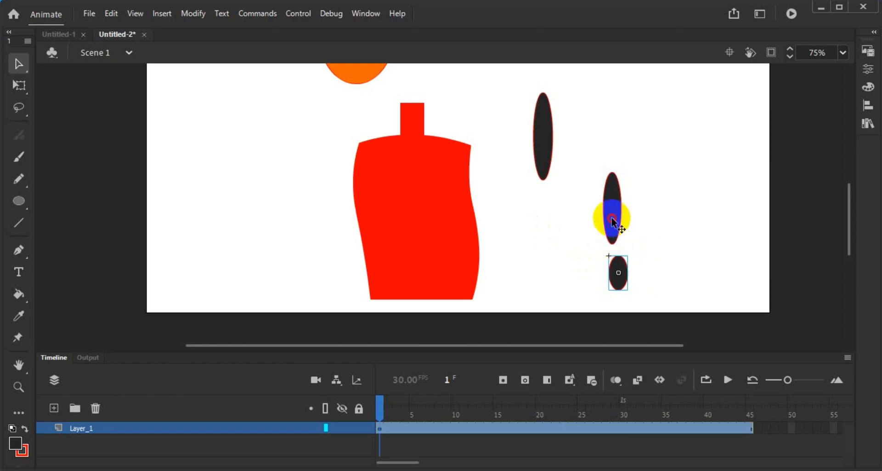
{"action": "left_click", "coordinate": [538, 145]}
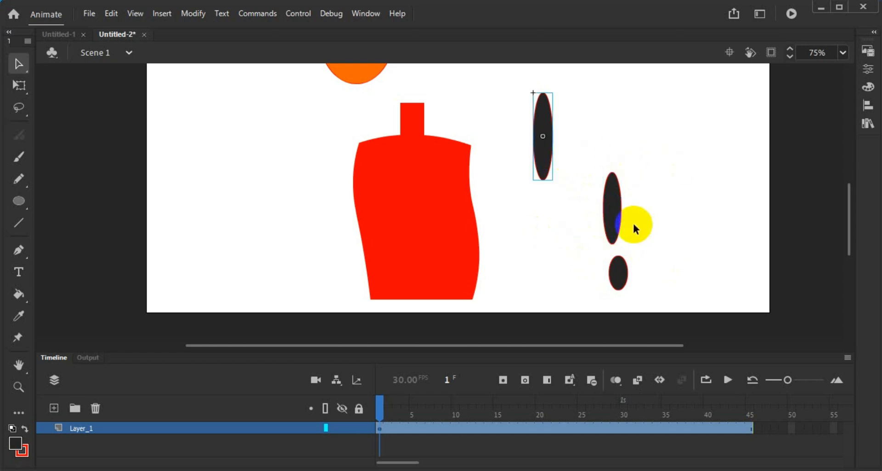
Step: Make the timeline area taller, select the head, torso and three arm symbols together, and distribute them to separate layers
{"action": "scroll", "coordinate": [633, 221], "scroll_direction": "down", "scroll_amount": 3}
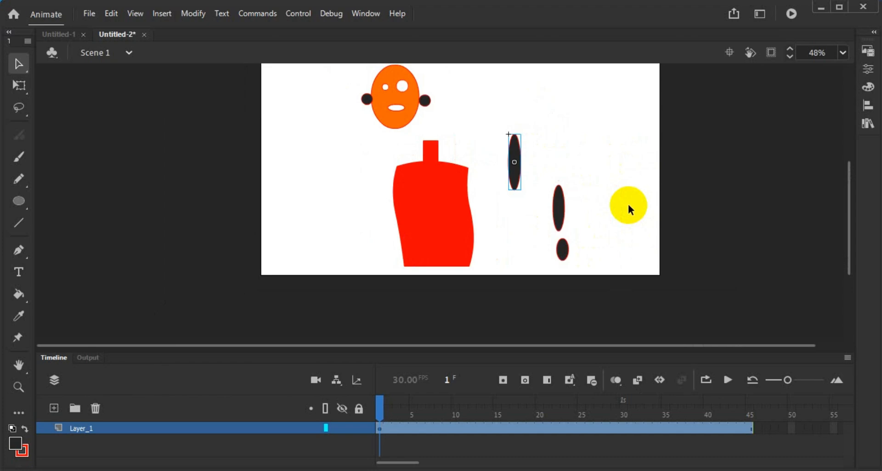
{"action": "left_click_drag", "start_coordinate": [628, 204], "coordinate": [592, 259]}
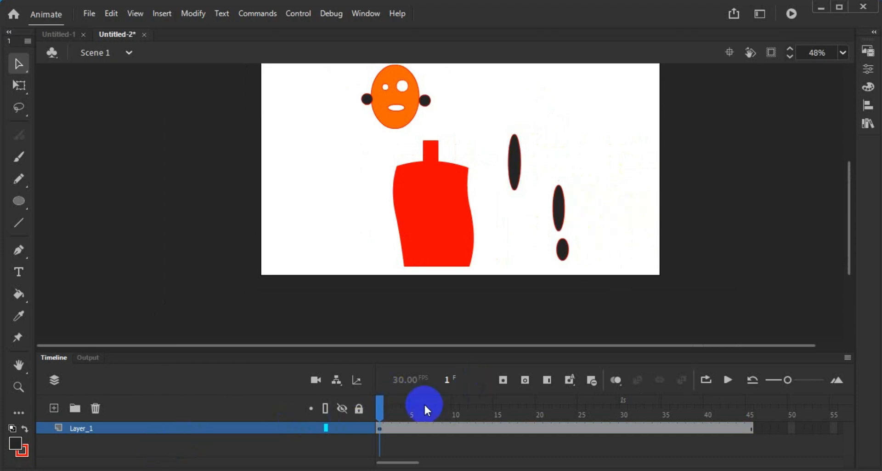
{"action": "left_click_drag", "start_coordinate": [495, 353], "coordinate": [494, 299]}
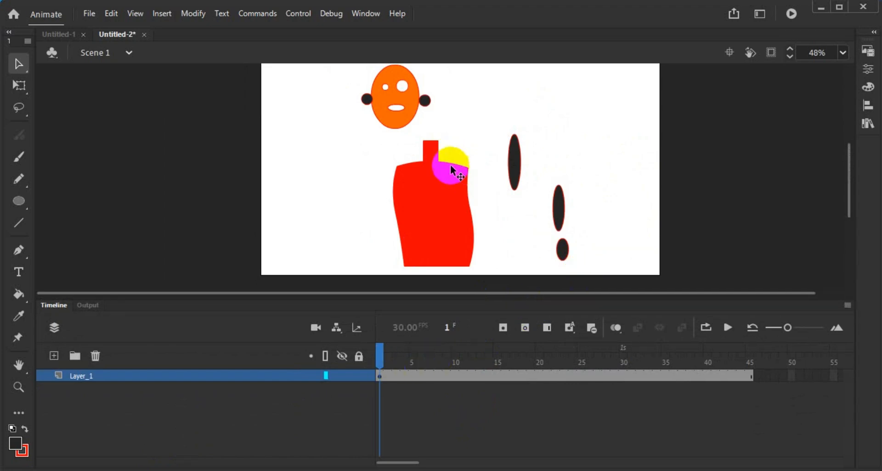
{"action": "left_click_drag", "start_coordinate": [342, 69], "coordinate": [599, 283]}
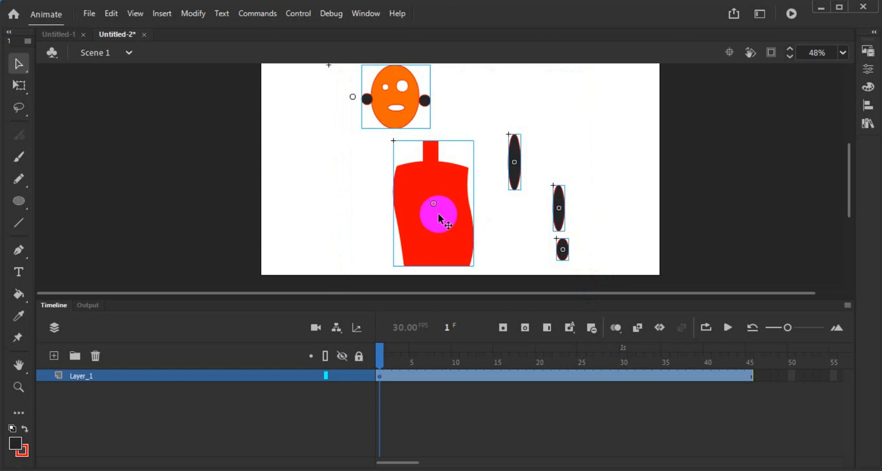
{"action": "right_click", "coordinate": [439, 218]}
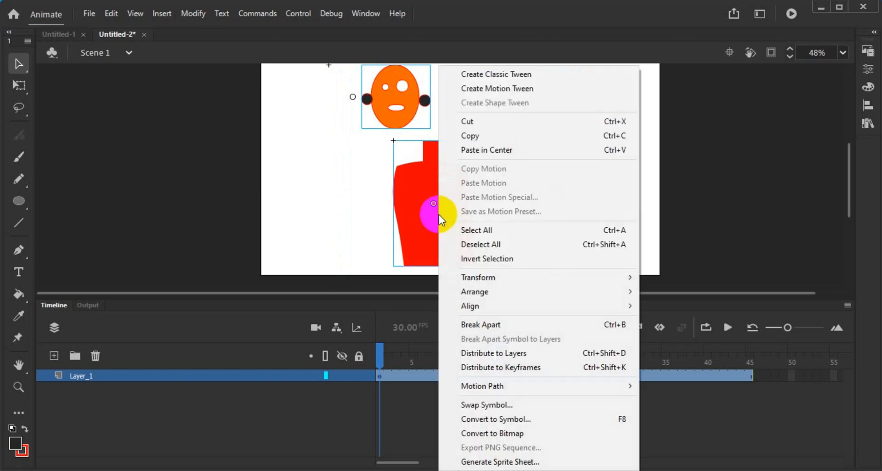
{"action": "left_click", "coordinate": [501, 357]}
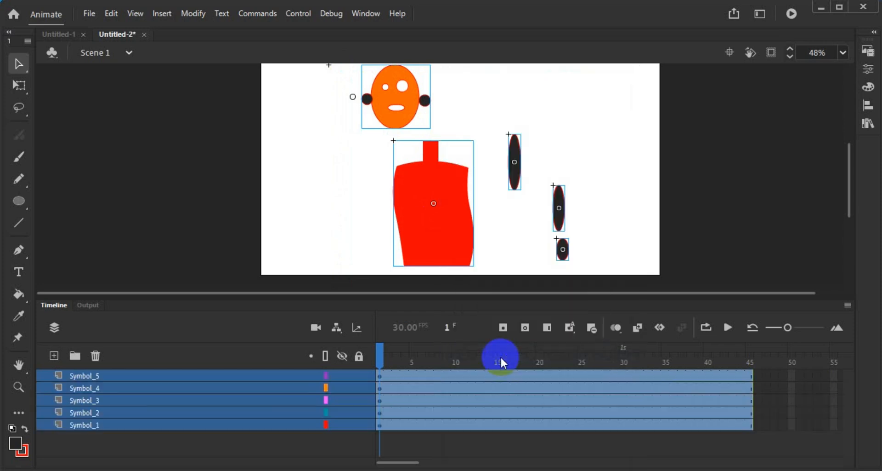
Step: Select the torso, head, upper arm, forearm and hand one after another to check which layer holds each
{"action": "left_click", "coordinate": [426, 156]}
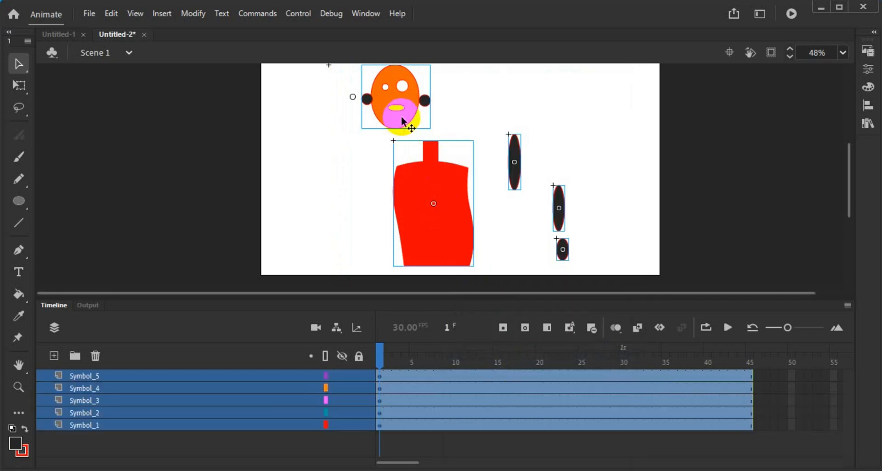
{"action": "left_click", "coordinate": [435, 197]}
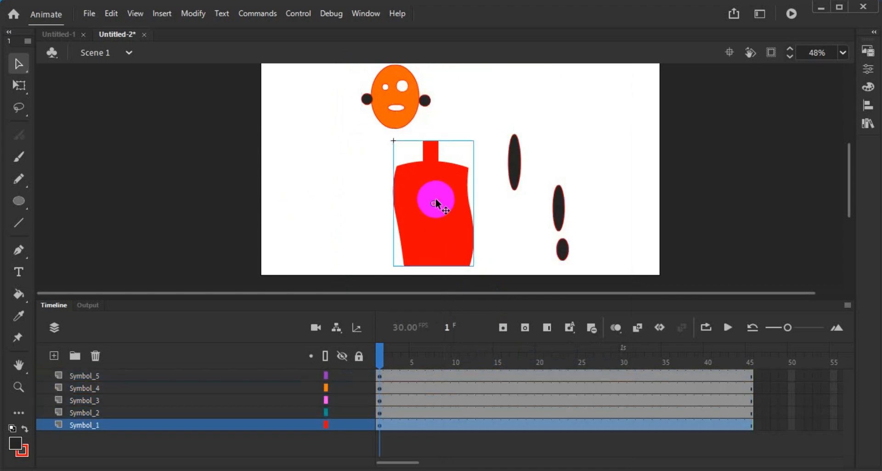
{"action": "left_click", "coordinate": [414, 104]}
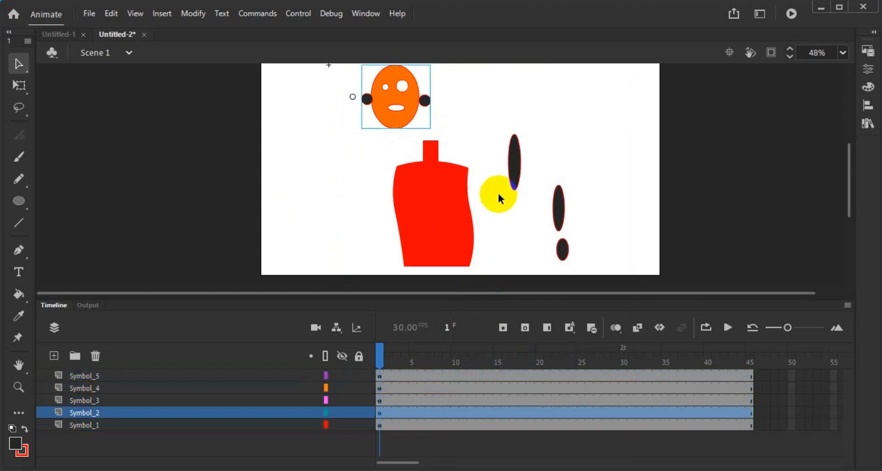
{"action": "left_click", "coordinate": [516, 162]}
{"action": "left_click", "coordinate": [559, 206]}
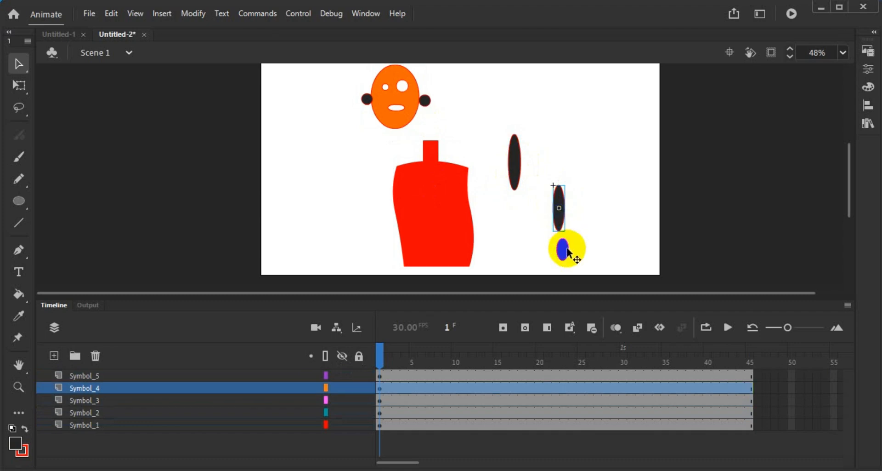
{"action": "left_click", "coordinate": [564, 249]}
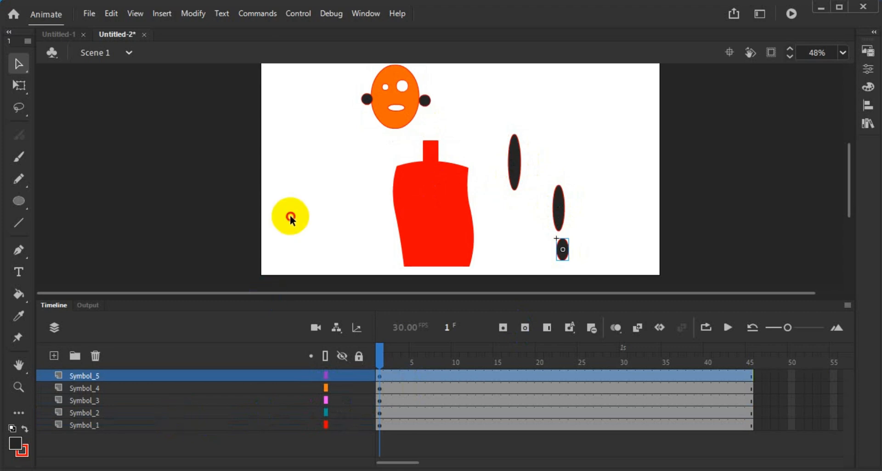
Step: Select all character parts together, followed by the Symbol_5 layer and the torso alone, to check how the parts are layered
{"action": "left_click", "coordinate": [308, 222]}
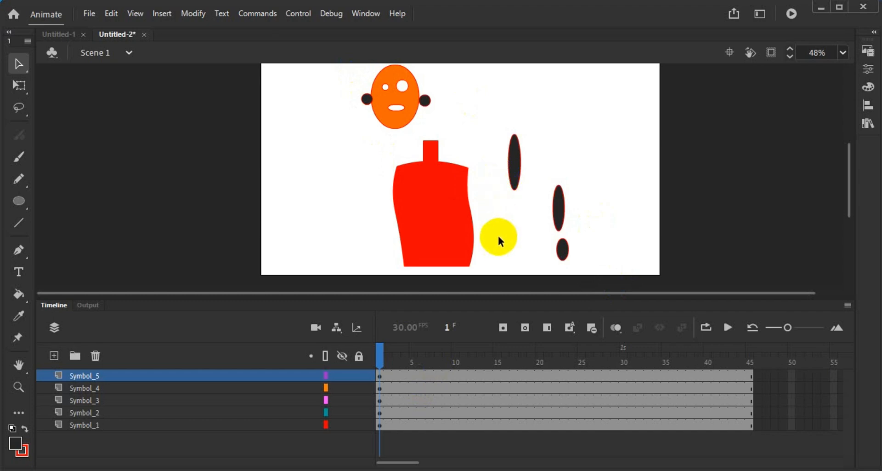
{"action": "left_click_drag", "start_coordinate": [328, 65], "coordinate": [612, 288]}
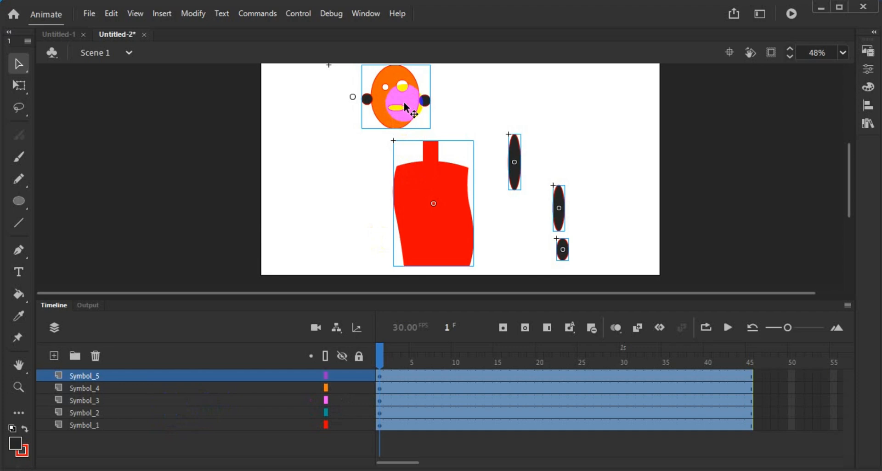
{"action": "left_click", "coordinate": [74, 376]}
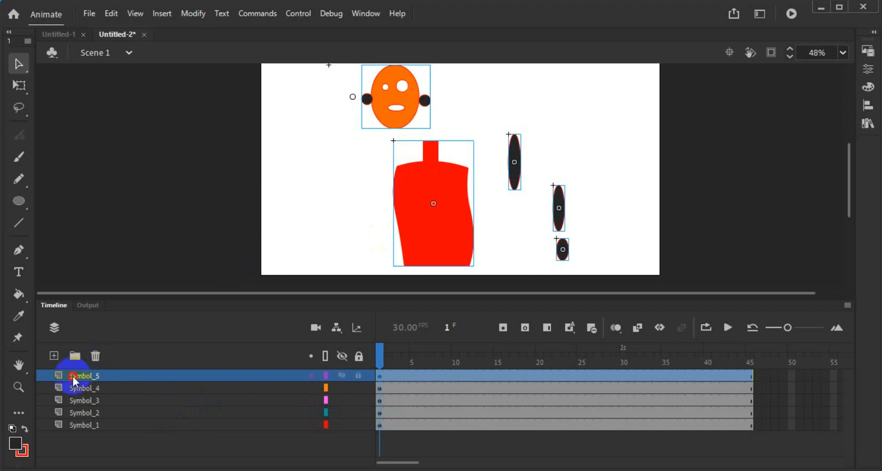
{"action": "left_click", "coordinate": [445, 240]}
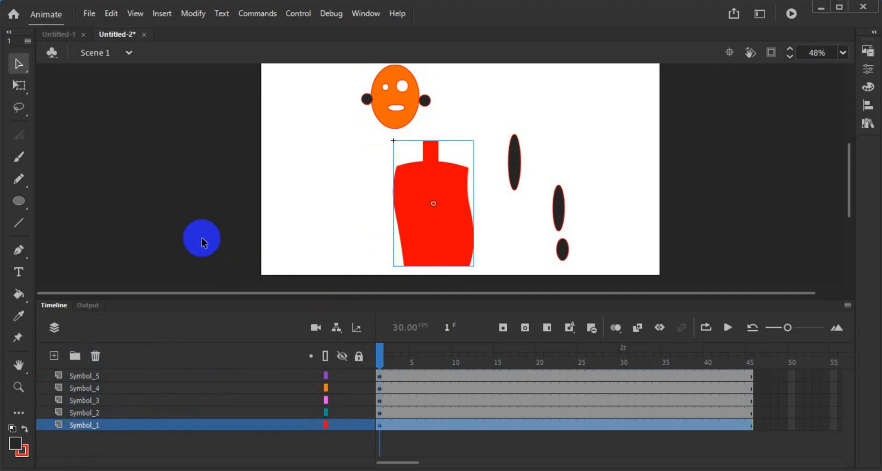
Step: Move the torso up under the head and place the head's layer, Symbol_2, above all other layers
{"action": "left_click", "coordinate": [462, 211]}
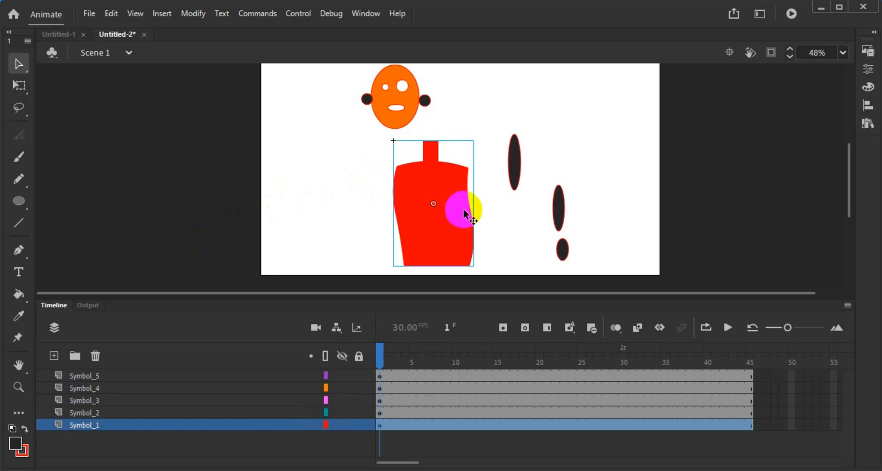
{"action": "left_click_drag", "start_coordinate": [462, 209], "coordinate": [417, 178]}
{"action": "left_click", "coordinate": [411, 91]}
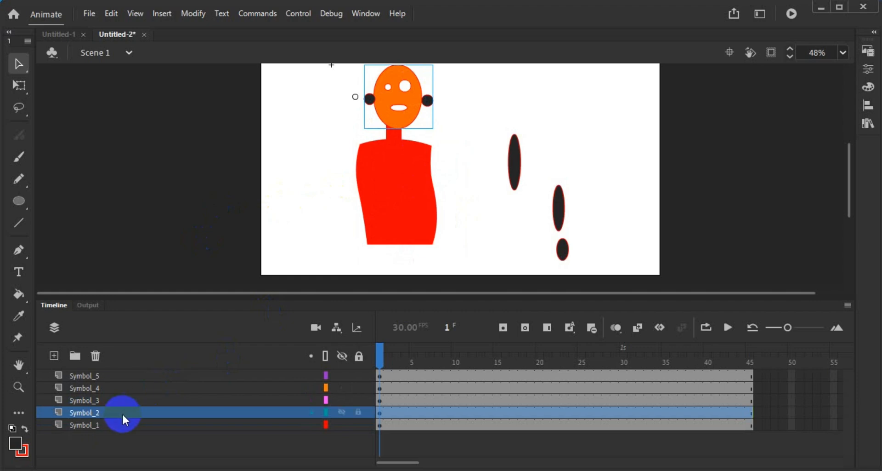
{"action": "left_click_drag", "start_coordinate": [122, 413], "coordinate": [124, 363]}
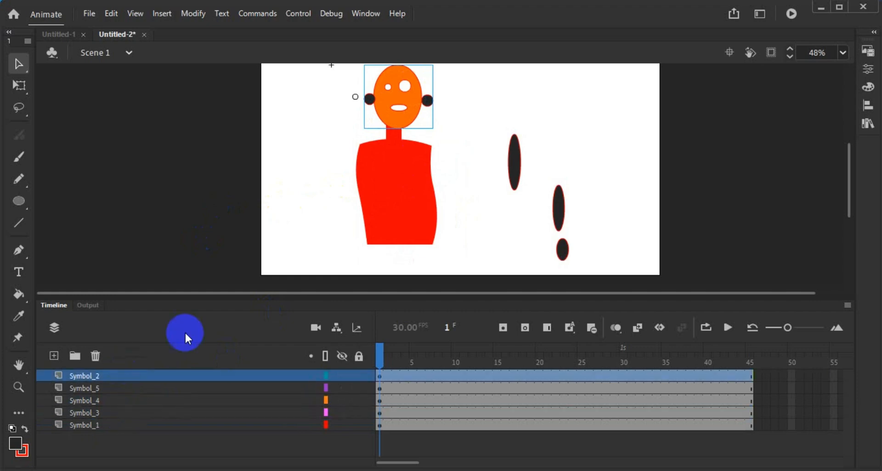
Step: Open the torso symbol, return to the scene, and shift the torso slightly so its neck sits centred behind the head
{"action": "left_click", "coordinate": [406, 191]}
{"action": "double_click", "coordinate": [406, 189]}
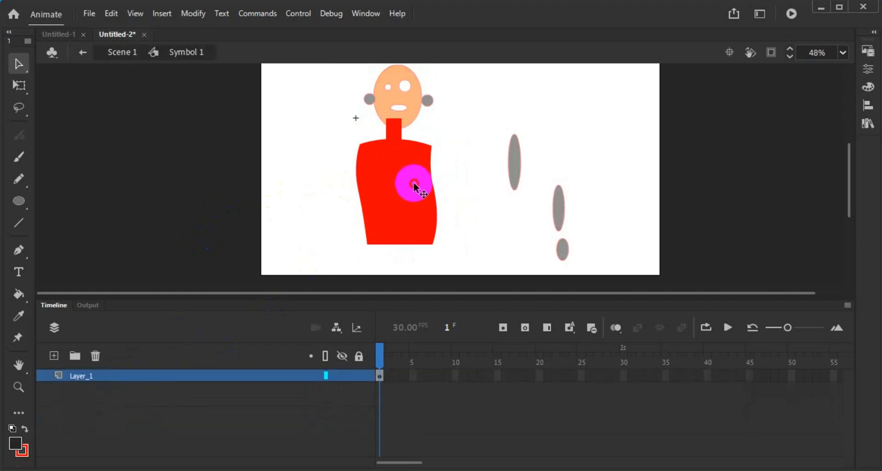
{"action": "double_click", "coordinate": [453, 186]}
{"action": "left_click_drag", "start_coordinate": [427, 195], "coordinate": [426, 191]}
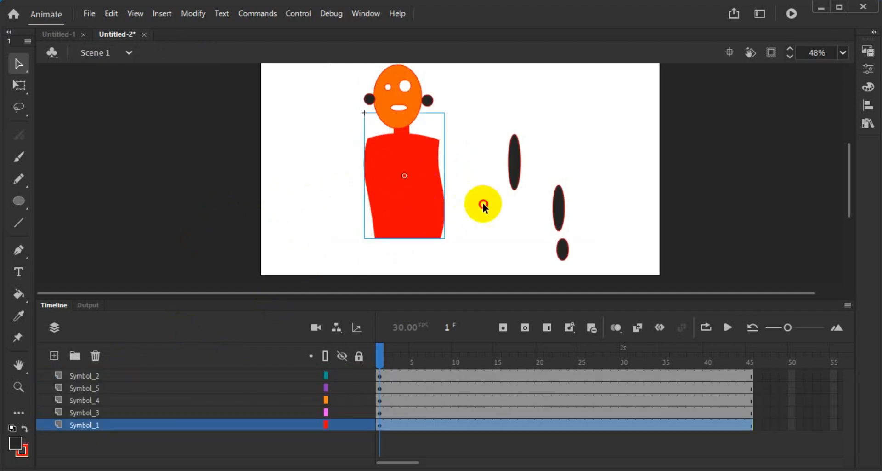
Step: Select the upper arm, hand and forearm in turn to check which layer holds each
{"action": "left_click", "coordinate": [515, 163]}
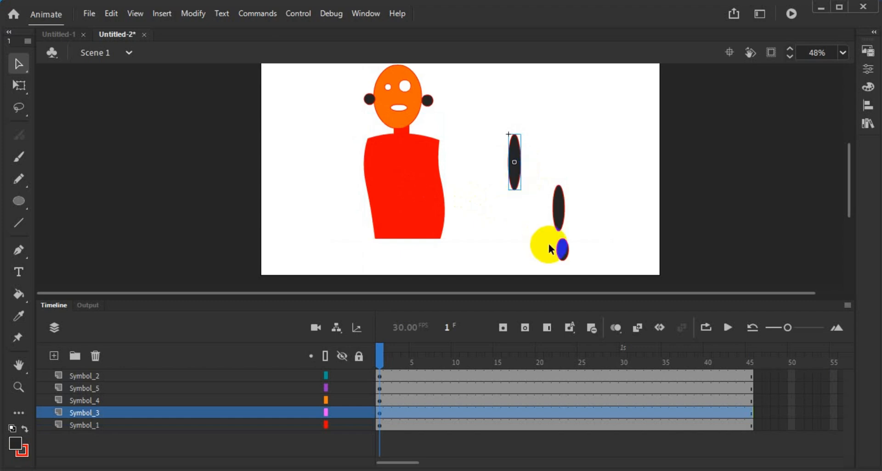
{"action": "left_click", "coordinate": [565, 250]}
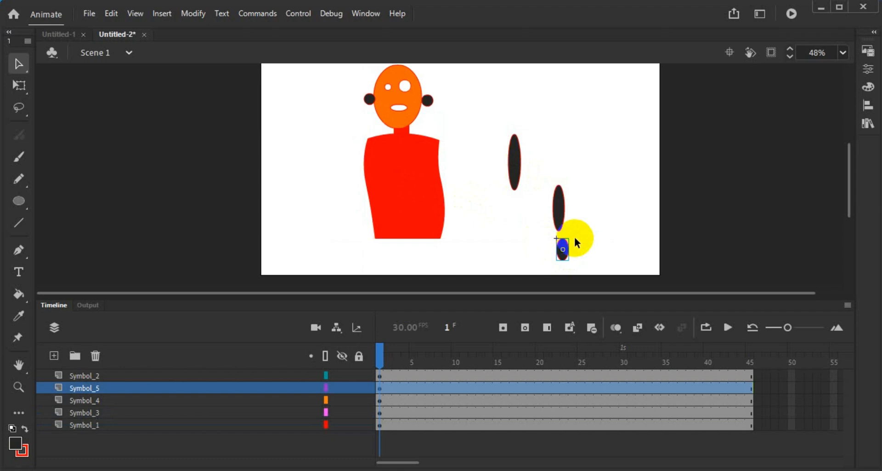
{"action": "left_click", "coordinate": [558, 210]}
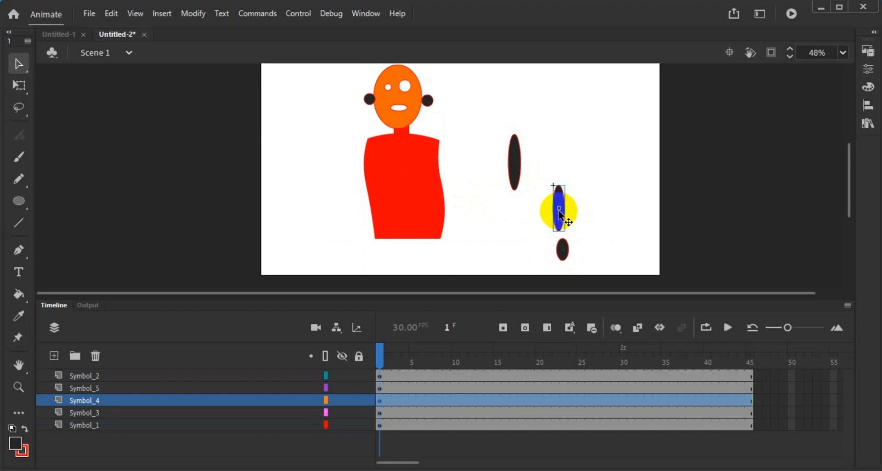
{"action": "left_click", "coordinate": [563, 250]}
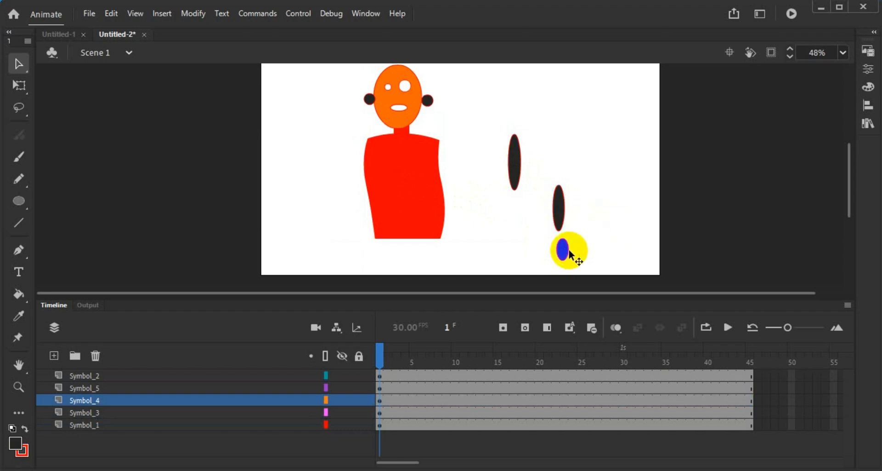
Step: Cut the hand's layer, Symbol_5, from the main scene and paste it inside the forearm symbol, Symbol 4
{"action": "left_click", "coordinate": [129, 386]}
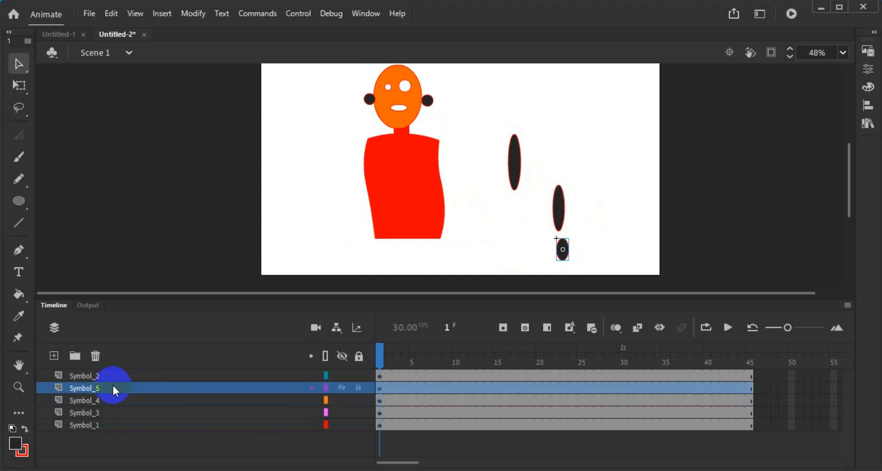
{"action": "right_click", "coordinate": [113, 389]}
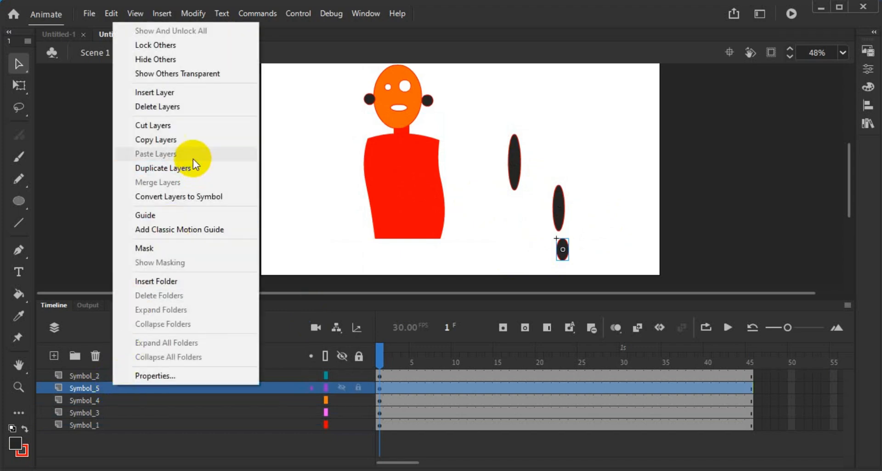
{"action": "left_click", "coordinate": [184, 126]}
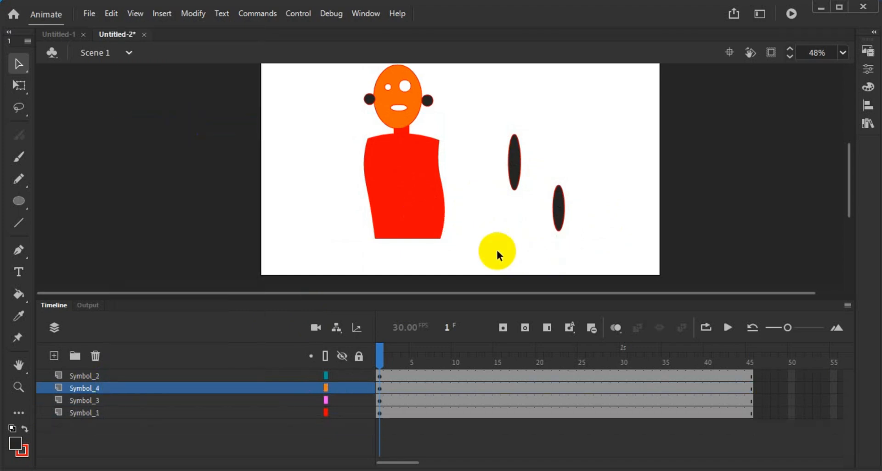
{"action": "left_click_drag", "start_coordinate": [554, 228], "coordinate": [561, 220]}
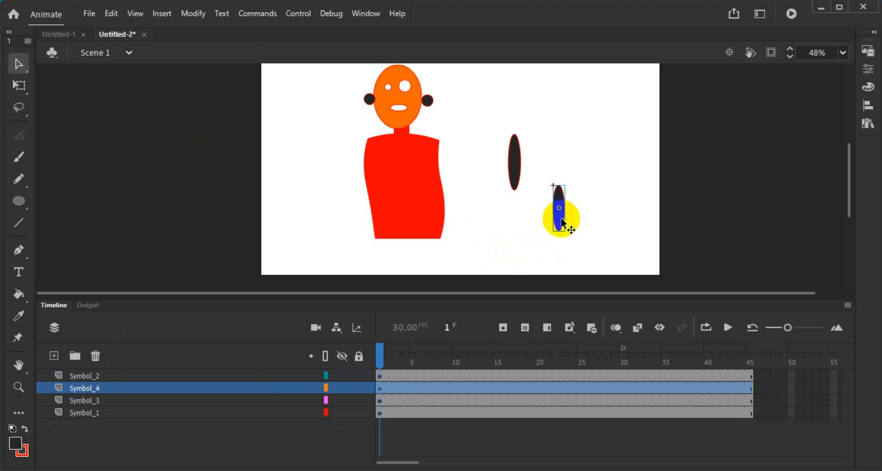
{"action": "double_click", "coordinate": [561, 222]}
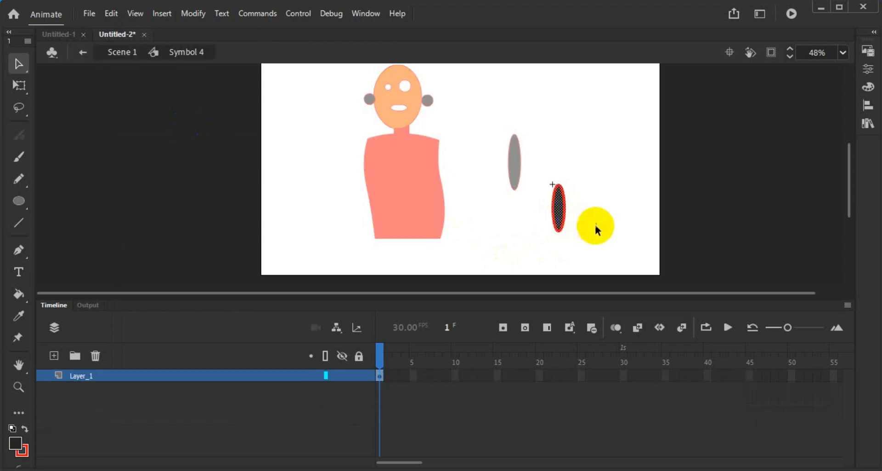
{"action": "right_click", "coordinate": [209, 379]}
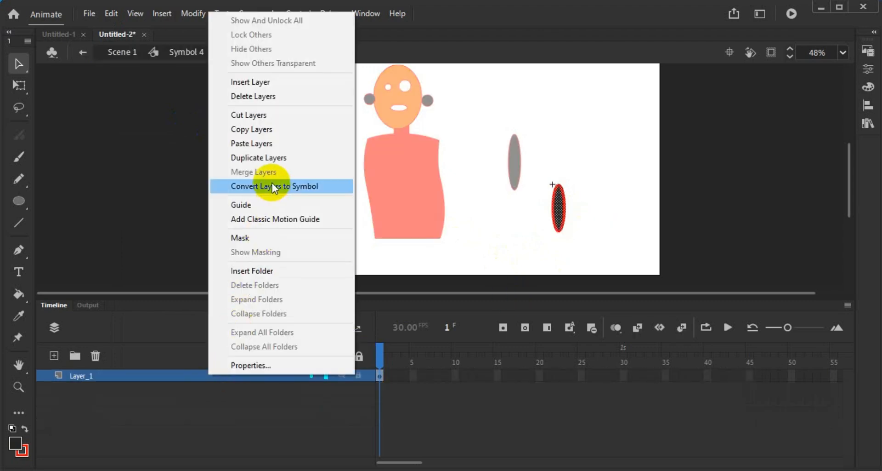
{"action": "left_click", "coordinate": [268, 148]}
Step: Convert the forearm drawing on Layer_1 to a graphic symbol, keeping the suggested name Symbol 6
{"action": "left_click_drag", "start_coordinate": [626, 207], "coordinate": [564, 218]}
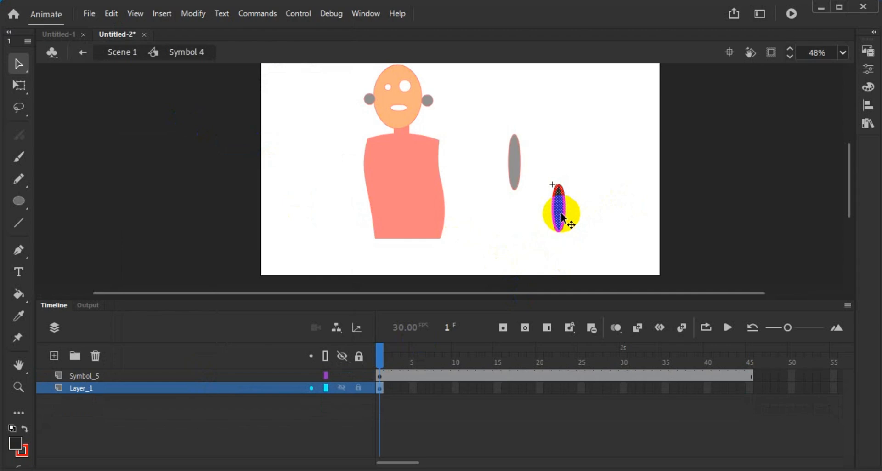
{"action": "key", "text": "F8"}
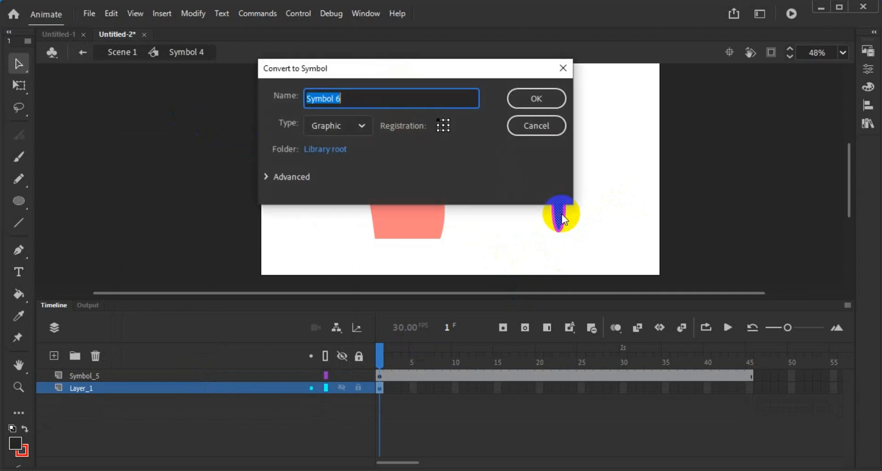
{"action": "left_click", "coordinate": [550, 101]}
{"action": "left_click", "coordinate": [634, 177]}
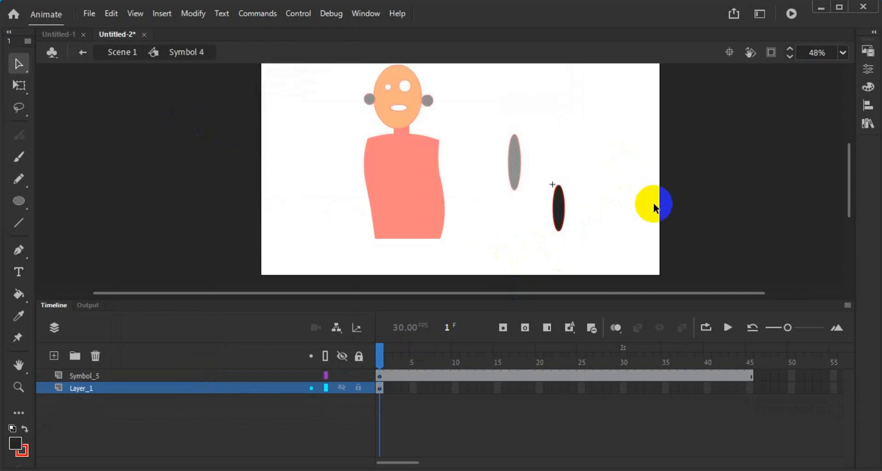
Step: Remove every frame after frame 1 from both layers of the forearm symbol and return to Scene 1
{"action": "left_click", "coordinate": [740, 383]}
{"action": "left_click_drag", "start_coordinate": [758, 382], "coordinate": [388, 396]}
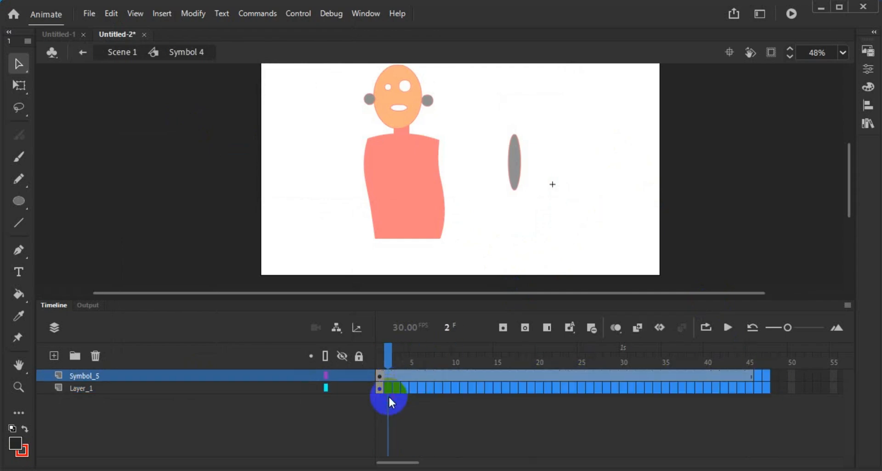
{"action": "right_click", "coordinate": [404, 373]}
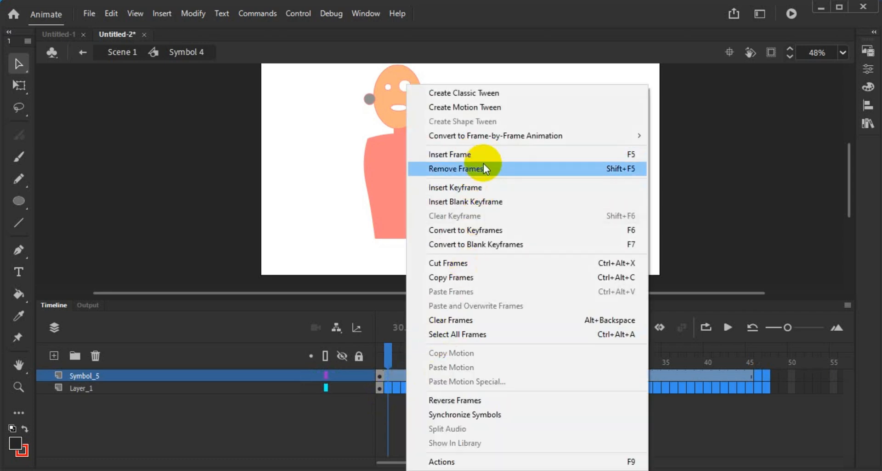
{"action": "left_click", "coordinate": [486, 168]}
{"action": "left_click", "coordinate": [615, 216]}
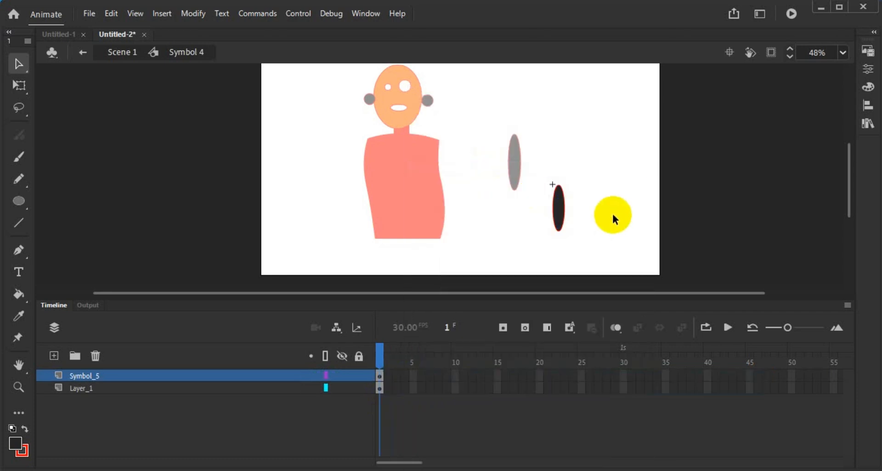
{"action": "left_click", "coordinate": [614, 214]}
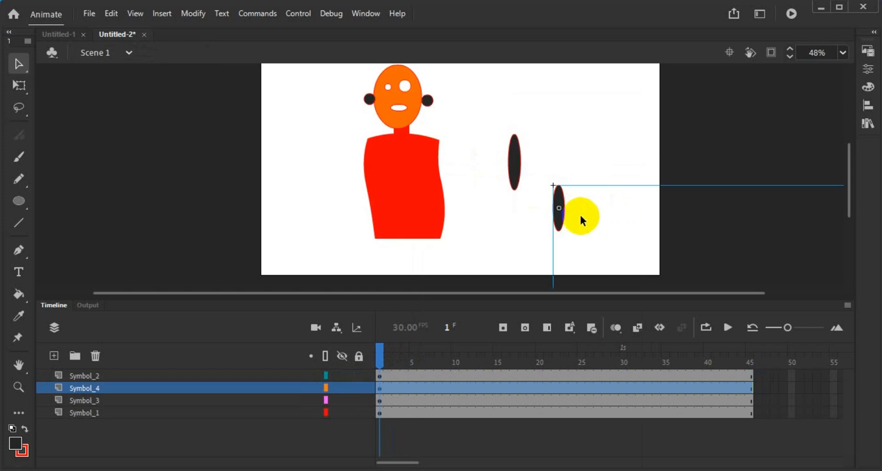
Step: Reopen the forearm symbol and move the hand from outside the stage to the lower end of the forearm, overlapping it
{"action": "scroll", "coordinate": [574, 214], "scroll_direction": "down", "scroll_amount": 5}
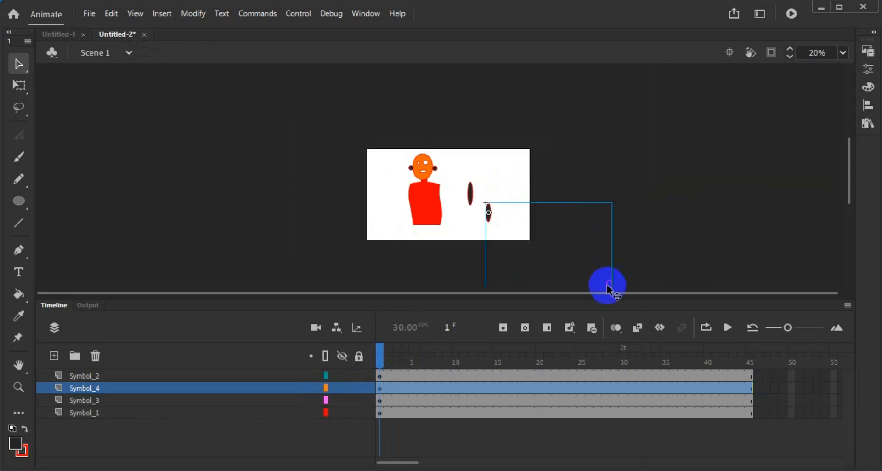
{"action": "double_click", "coordinate": [488, 215]}
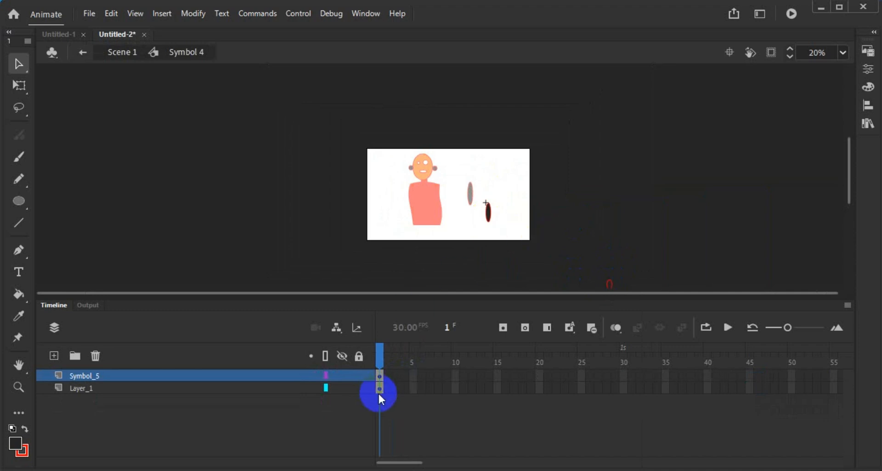
{"action": "scroll", "coordinate": [493, 219], "scroll_direction": "up", "scroll_amount": 4}
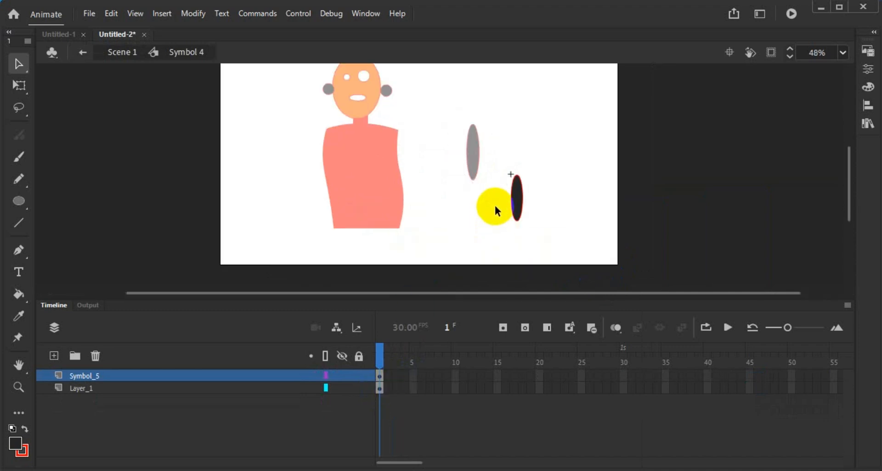
{"action": "scroll", "coordinate": [495, 204], "scroll_direction": "down", "scroll_amount": 3}
{"action": "left_click", "coordinate": [381, 387]}
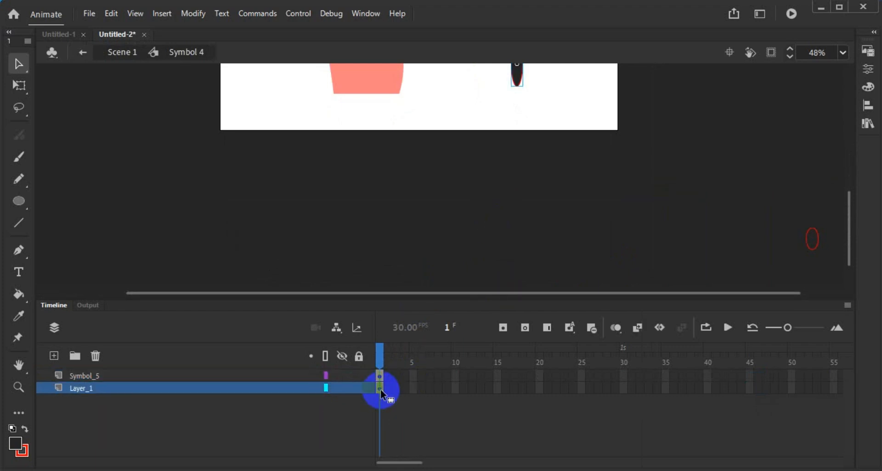
{"action": "left_click", "coordinate": [381, 375]}
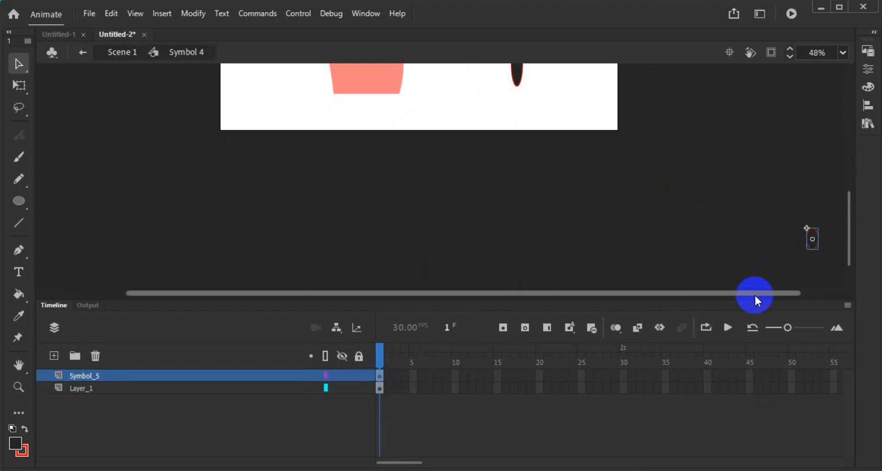
{"action": "left_click_drag", "start_coordinate": [813, 248], "coordinate": [524, 99]}
{"action": "scroll", "coordinate": [528, 107], "scroll_direction": "up", "scroll_amount": 4}
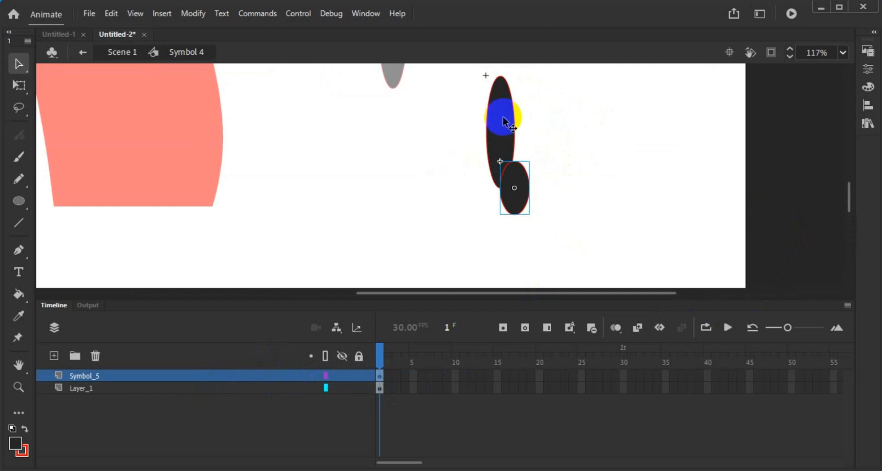
{"action": "left_click_drag", "start_coordinate": [504, 120], "coordinate": [520, 211]}
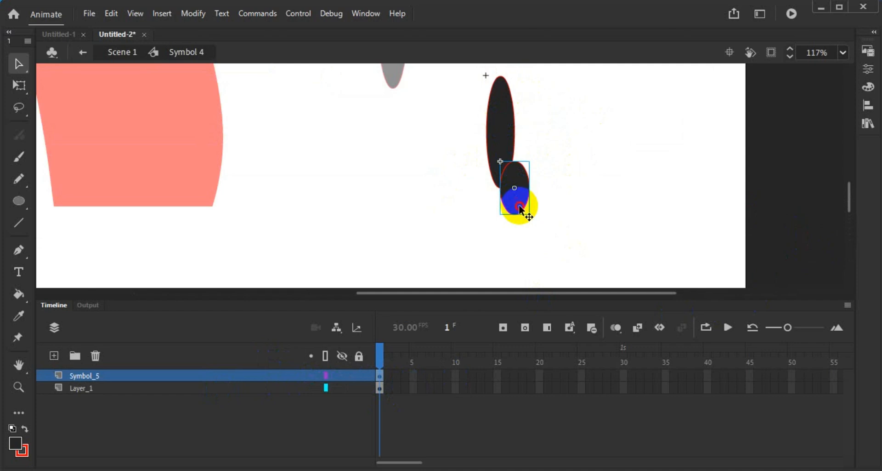
{"action": "left_click", "coordinate": [528, 207]}
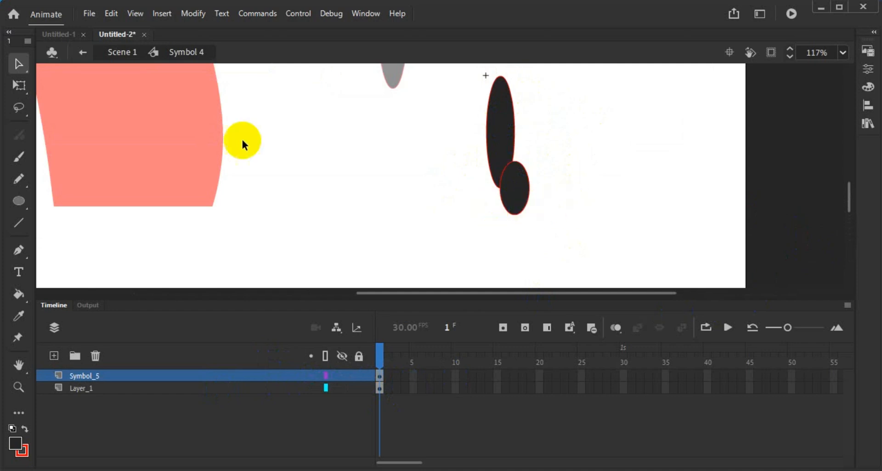
Step: With Free Transform, shift the hand's and forearm's pivot points to their upper ends and centre the hand on the forearm's lower end
{"action": "left_click", "coordinate": [19, 86]}
{"action": "left_click", "coordinate": [515, 198]}
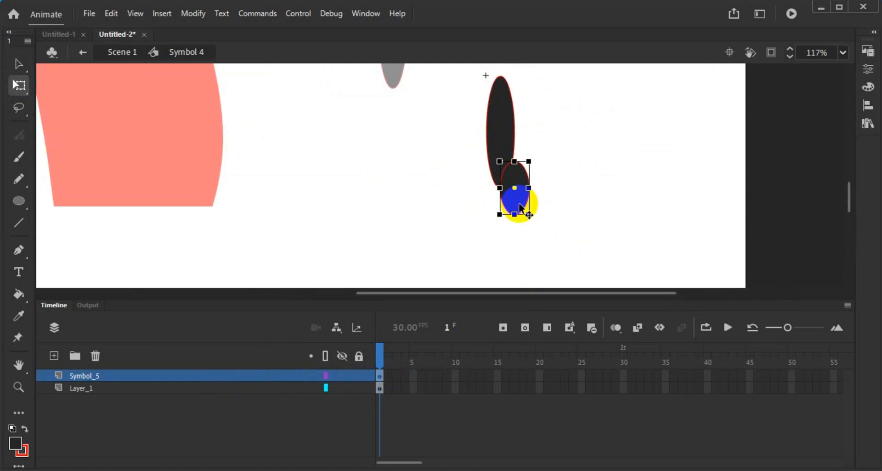
{"action": "left_click_drag", "start_coordinate": [522, 206], "coordinate": [500, 165]}
{"action": "left_click", "coordinate": [500, 165]}
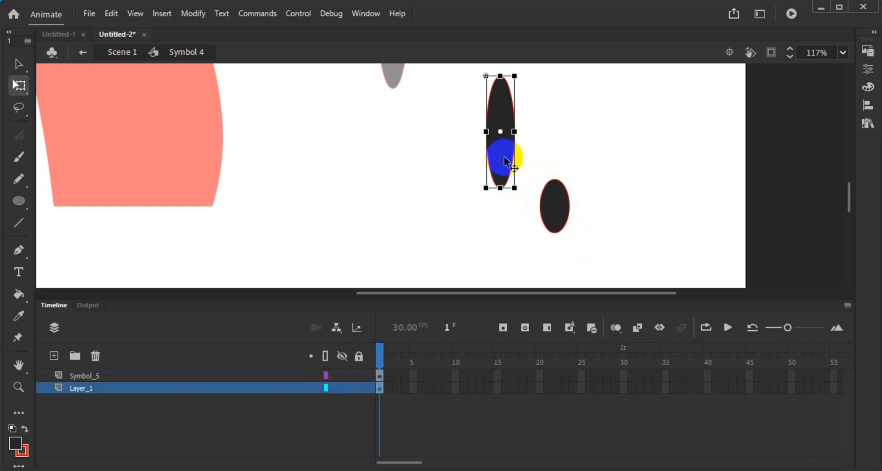
{"action": "left_click_drag", "start_coordinate": [500, 132], "coordinate": [501, 87]}
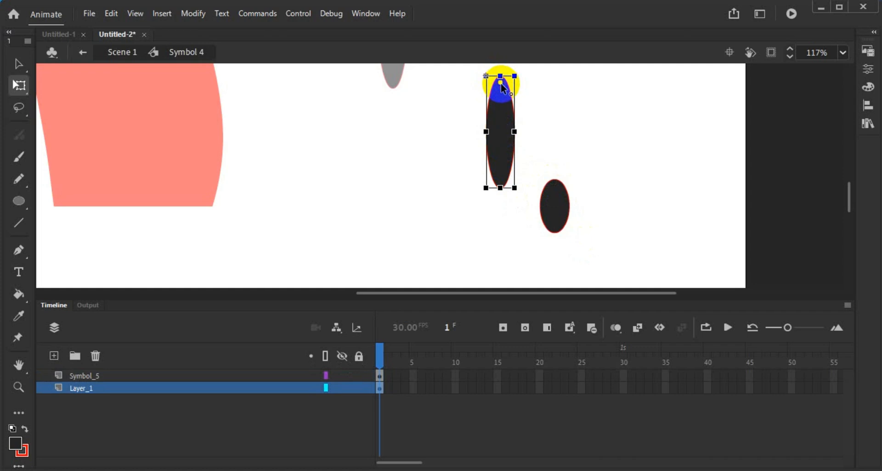
{"action": "left_click_drag", "start_coordinate": [565, 209], "coordinate": [511, 209]}
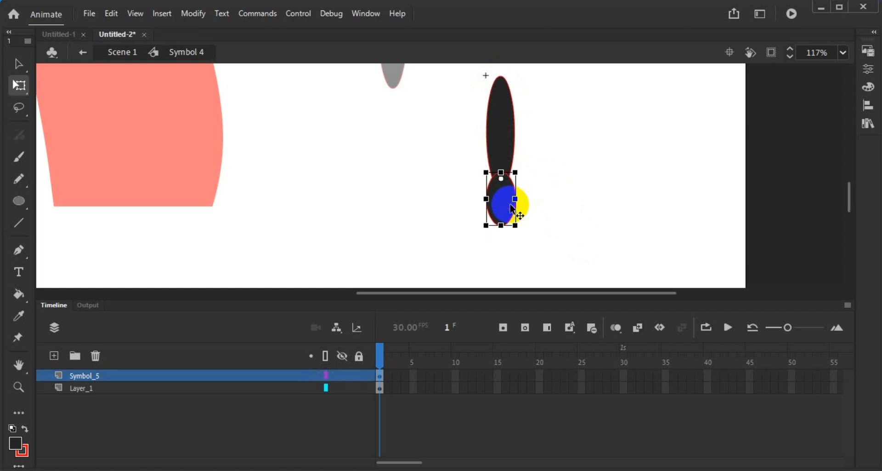
Step: Open the hand symbol, Symbol 5, set the pivot of its drawing near the upper end, and return to Symbol 4
{"action": "double_click", "coordinate": [511, 209]}
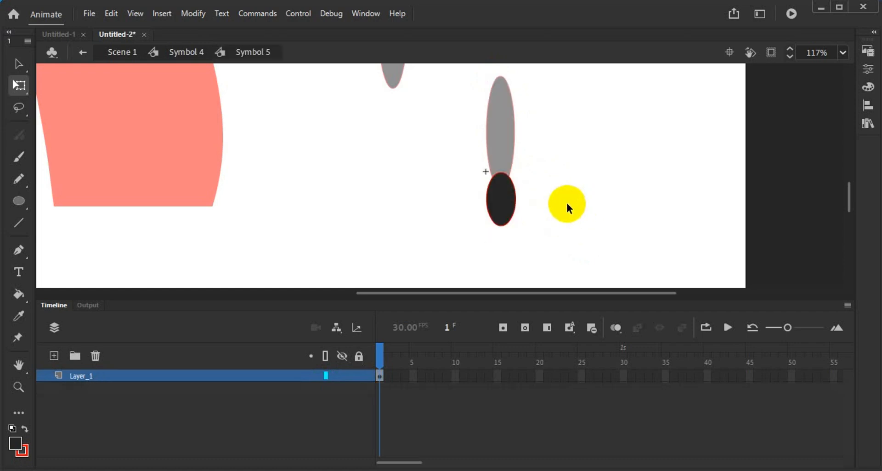
{"action": "left_click", "coordinate": [505, 202]}
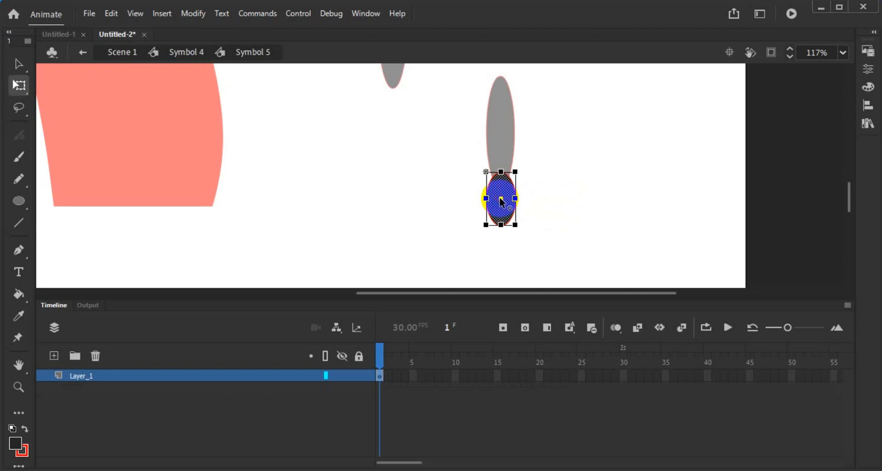
{"action": "left_click", "coordinate": [551, 205]}
{"action": "left_click", "coordinate": [506, 214]}
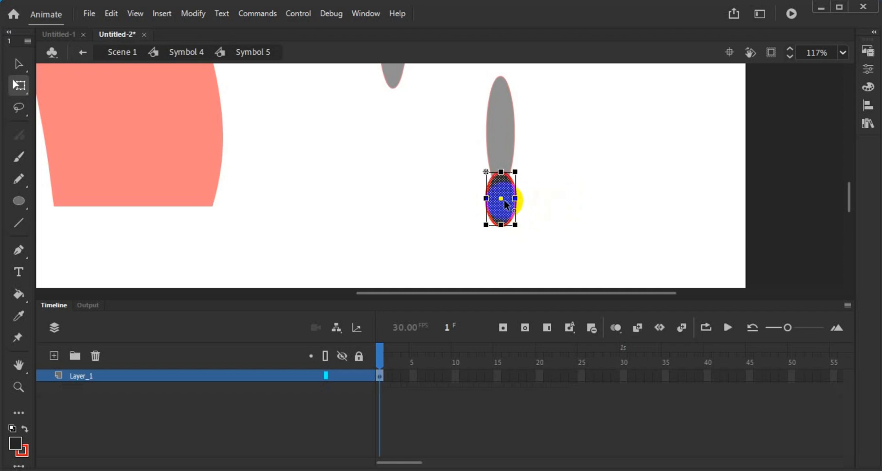
{"action": "left_click", "coordinate": [500, 174]}
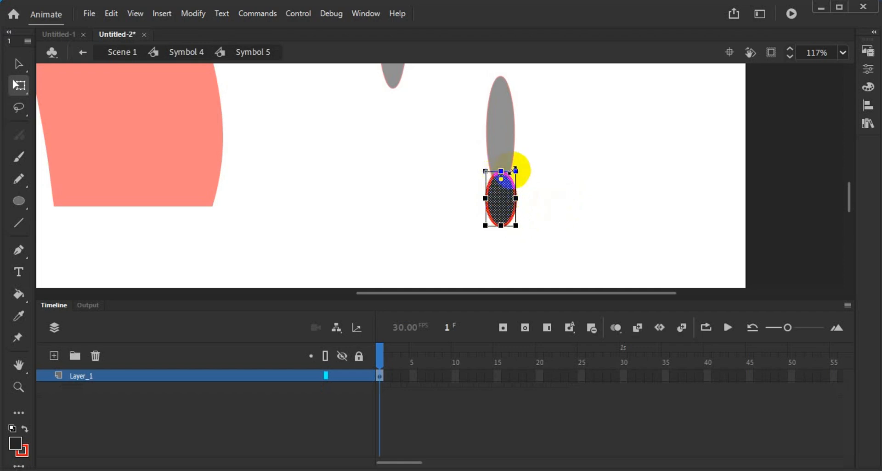
{"action": "double_click", "coordinate": [542, 199]}
Step: Open the forearm symbol, Symbol 6, move its drawing's pivot to the upper end, and return to Symbol 4
{"action": "left_click", "coordinate": [505, 209]}
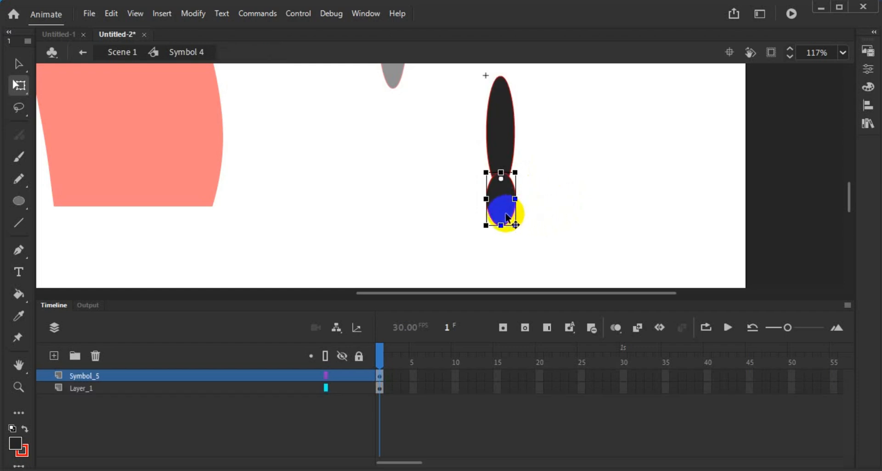
{"action": "left_click", "coordinate": [504, 123]}
{"action": "double_click", "coordinate": [504, 126]}
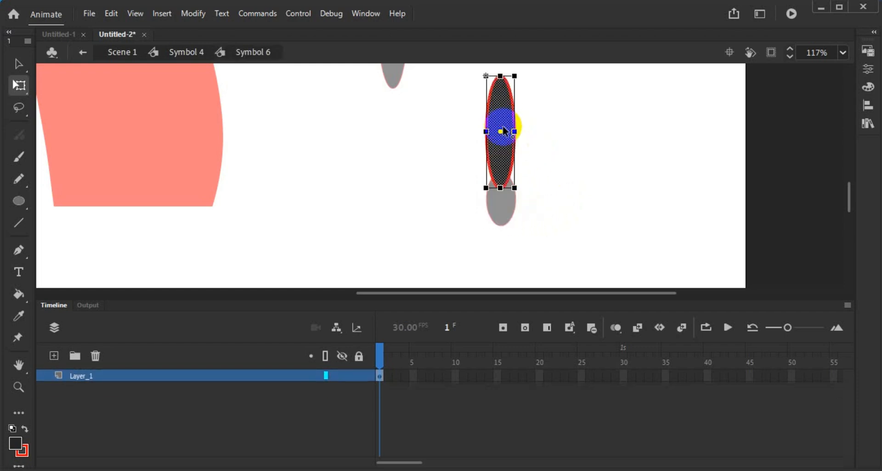
{"action": "left_click_drag", "start_coordinate": [501, 133], "coordinate": [499, 83]}
{"action": "double_click", "coordinate": [567, 129]}
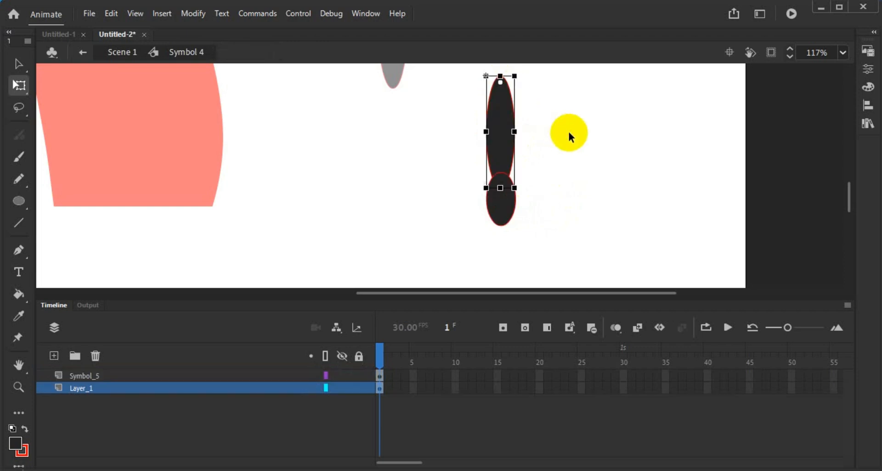
Step: Check the pivot positions of the hand and forearm inside Symbol 4 and return to Scene 1
{"action": "left_click", "coordinate": [510, 220]}
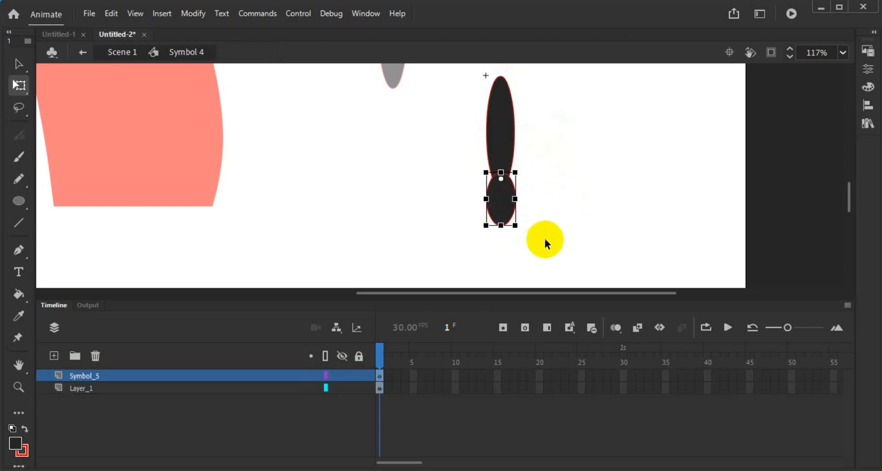
{"action": "left_click_drag", "start_coordinate": [499, 208], "coordinate": [505, 148]}
{"action": "left_click", "coordinate": [500, 92]}
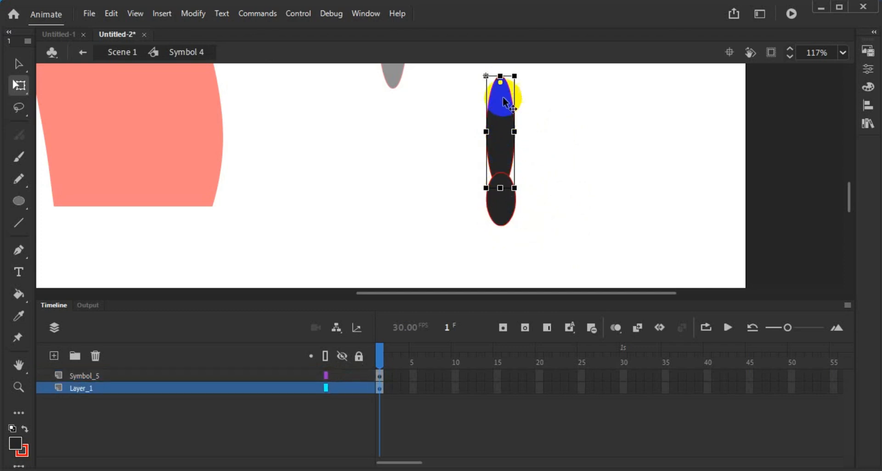
{"action": "double_click", "coordinate": [572, 171]}
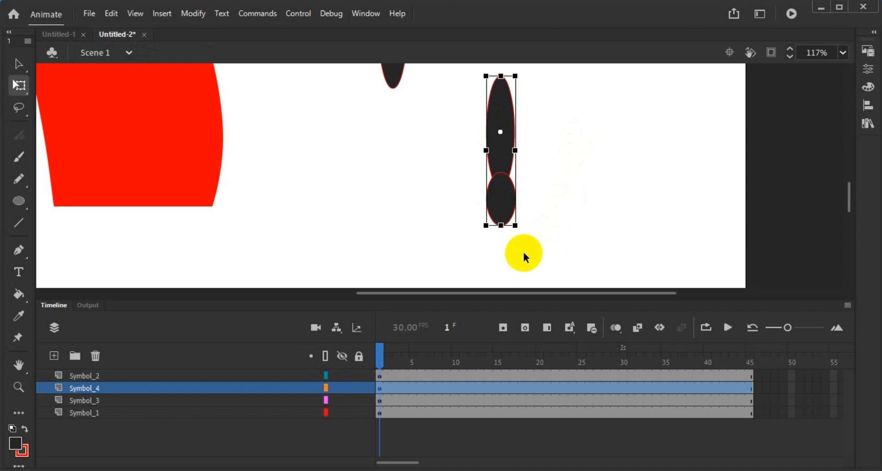
Step: Cut the Symbol_4 layer, containing the forearm and hand, from Scene 1
{"action": "left_click_drag", "start_coordinate": [503, 154], "coordinate": [502, 188]}
{"action": "scroll", "coordinate": [437, 201], "scroll_direction": "up", "scroll_amount": 3}
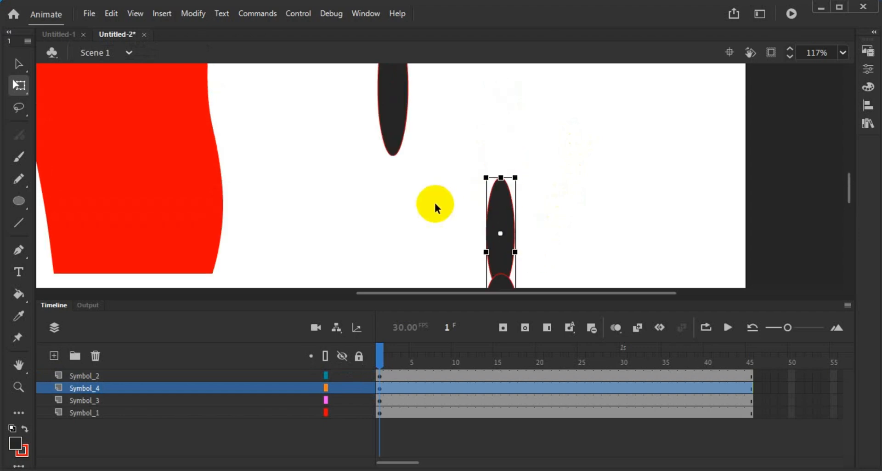
{"action": "scroll", "coordinate": [437, 201], "scroll_direction": "down", "scroll_amount": 2}
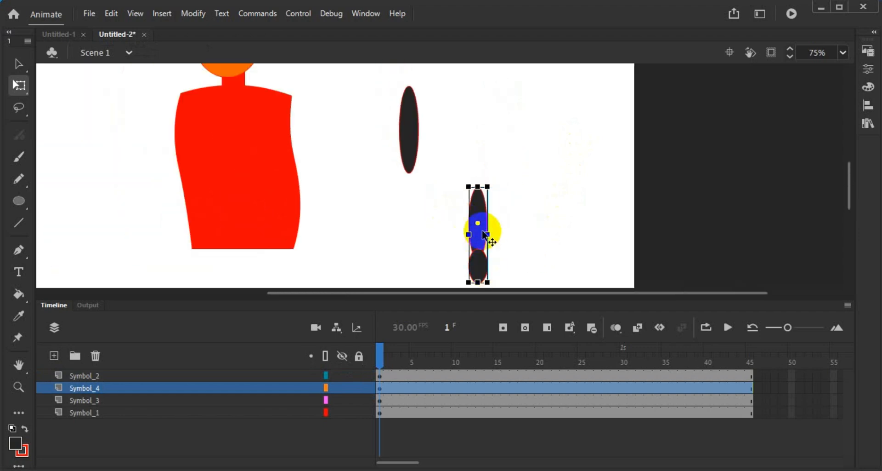
{"action": "left_click", "coordinate": [159, 387]}
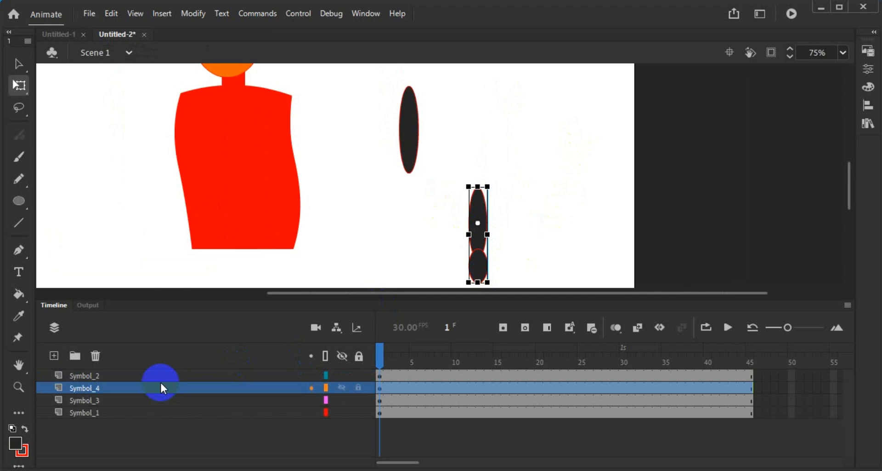
{"action": "right_click", "coordinate": [133, 386]}
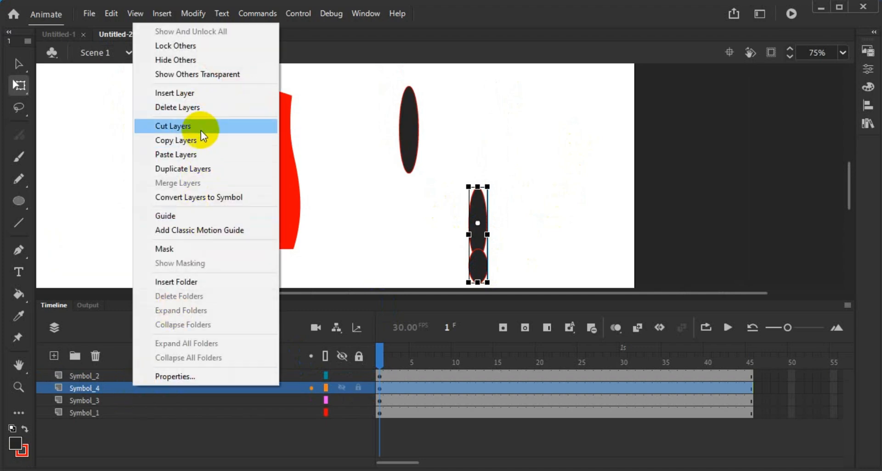
{"action": "left_click", "coordinate": [201, 129]}
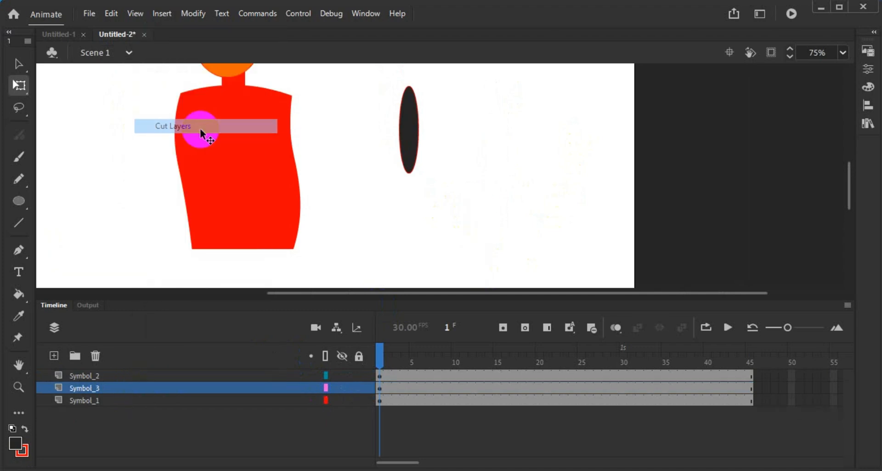
Step: Open the upper arm symbol, Symbol 3, and convert its ellipse drawing on Layer_1 to a symbol
{"action": "double_click", "coordinate": [406, 148]}
{"action": "double_click", "coordinate": [394, 236]}
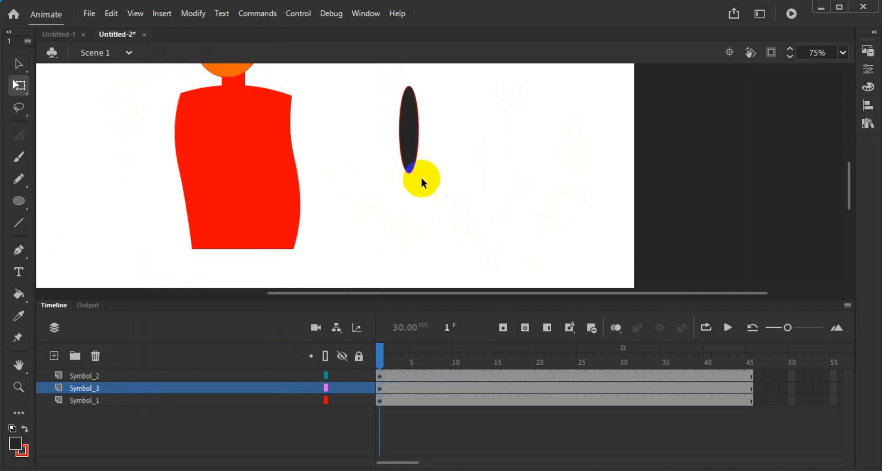
{"action": "left_click", "coordinate": [409, 147]}
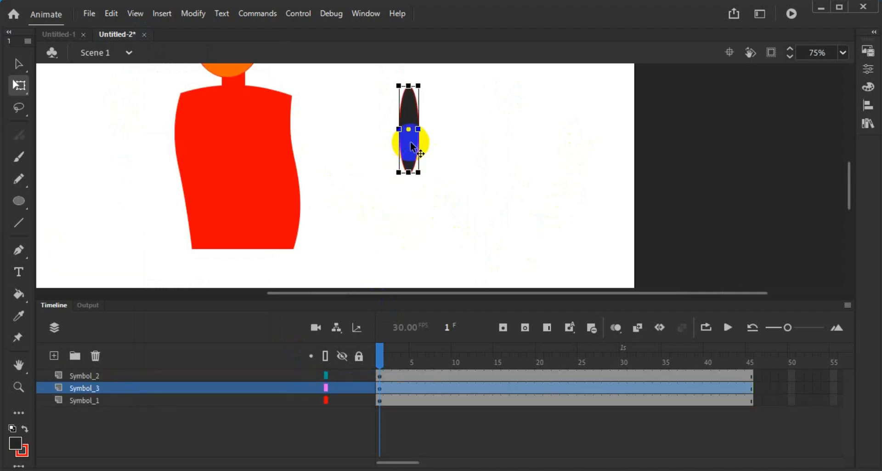
{"action": "double_click", "coordinate": [410, 141]}
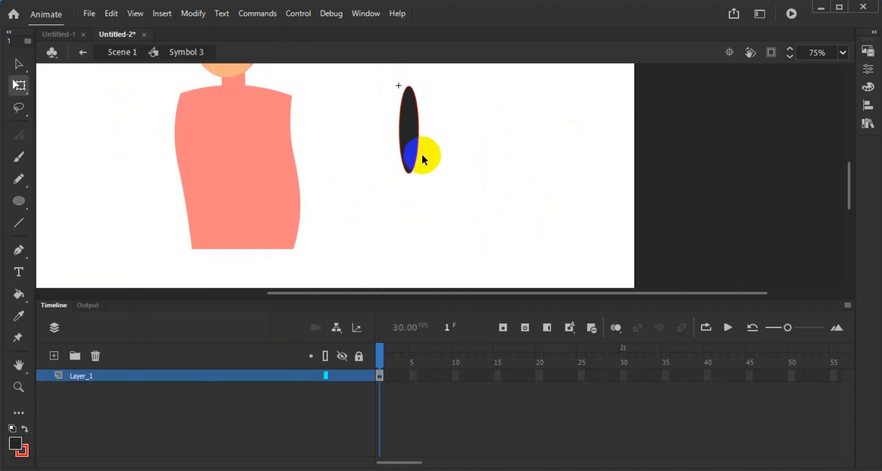
{"action": "left_click", "coordinate": [410, 154]}
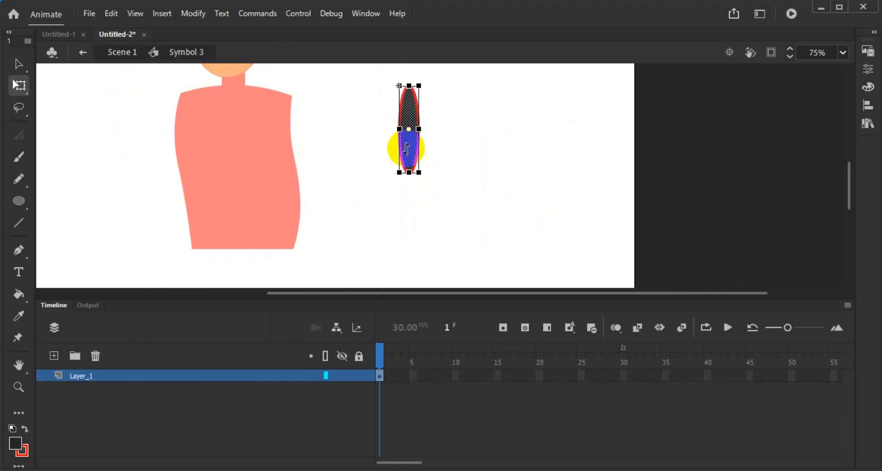
{"action": "left_click", "coordinate": [481, 158]}
{"action": "left_click", "coordinate": [410, 153]}
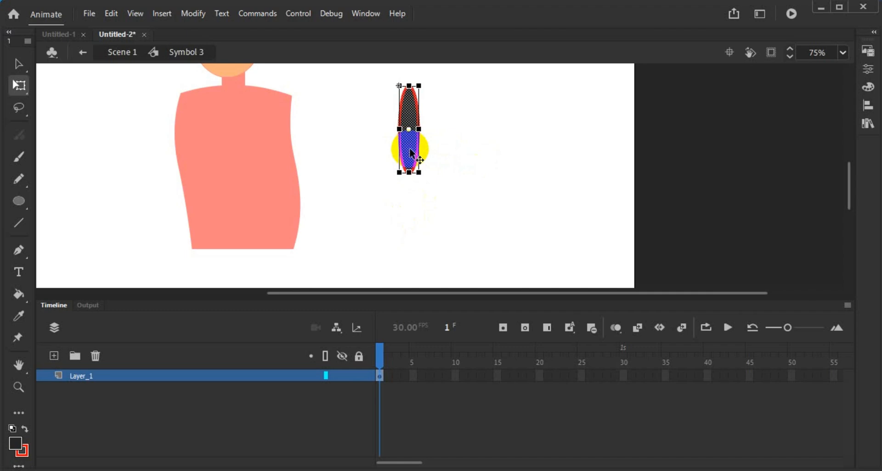
{"action": "key", "text": "F8"}
{"action": "left_click", "coordinate": [517, 100]}
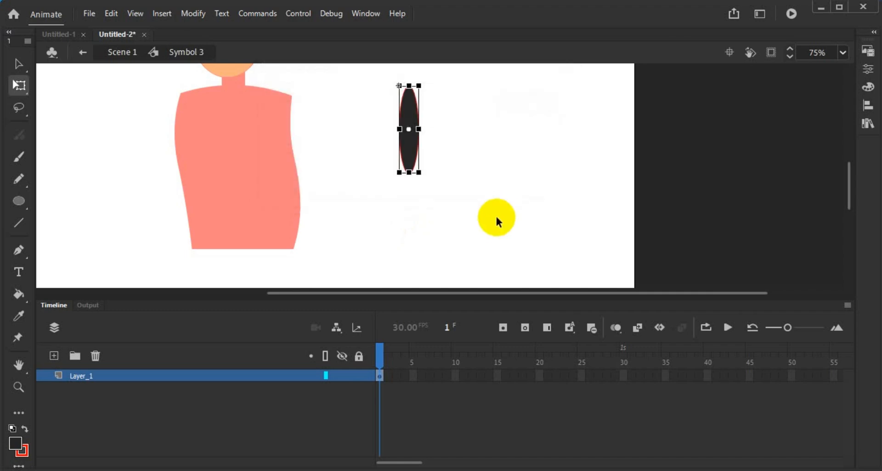
{"action": "left_click", "coordinate": [495, 214]}
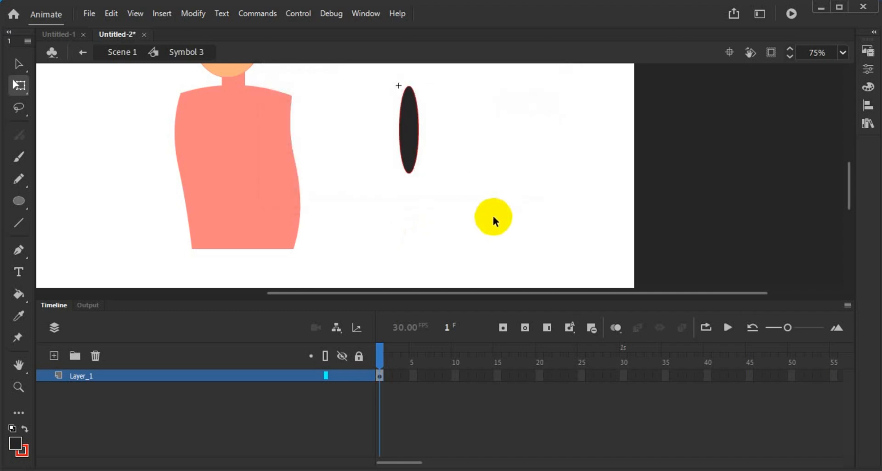
Step: Paste the cut Symbol_4 layer above Layer_1 inside the upper arm symbol
{"action": "right_click", "coordinate": [184, 377]}
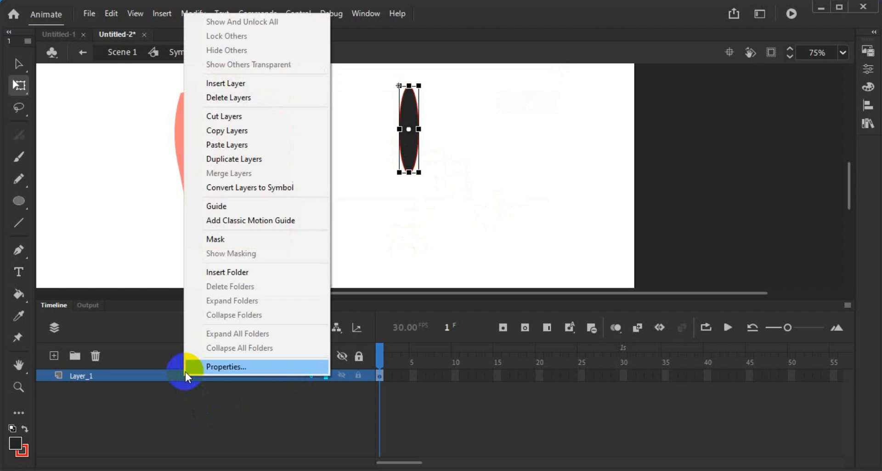
{"action": "left_click", "coordinate": [239, 145]}
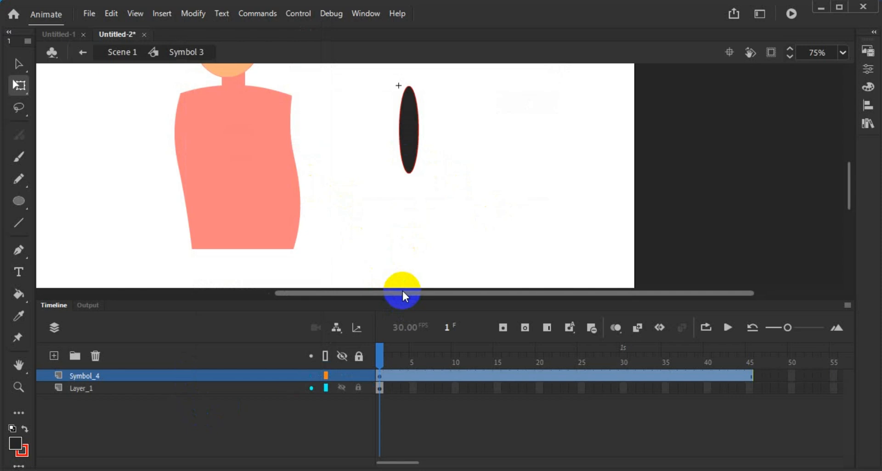
{"action": "left_click_drag", "start_coordinate": [363, 94], "coordinate": [468, 269]}
{"action": "scroll", "coordinate": [497, 258], "scroll_direction": "down", "scroll_amount": 5}
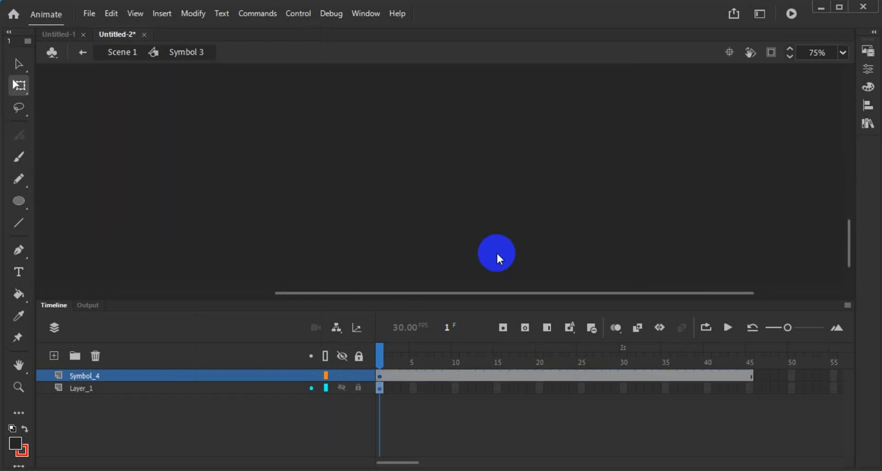
{"action": "scroll", "coordinate": [496, 252], "scroll_direction": "up", "scroll_amount": 8}
{"action": "left_click", "coordinate": [497, 253]}
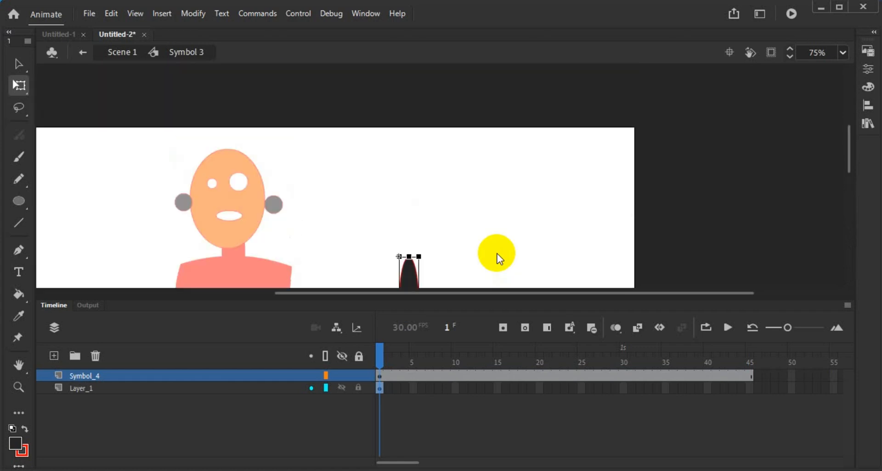
Step: Move the pasted forearm and hand symbol from off the stage towards the upper arm inside Symbol 3
{"action": "left_click", "coordinate": [332, 390]}
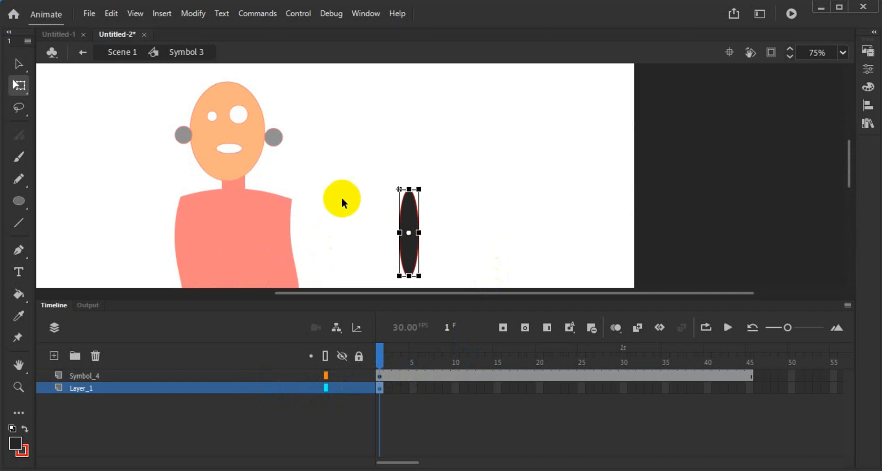
{"action": "key", "text": "ctrl+minus"}
{"action": "key", "text": "ctrl+minus"}
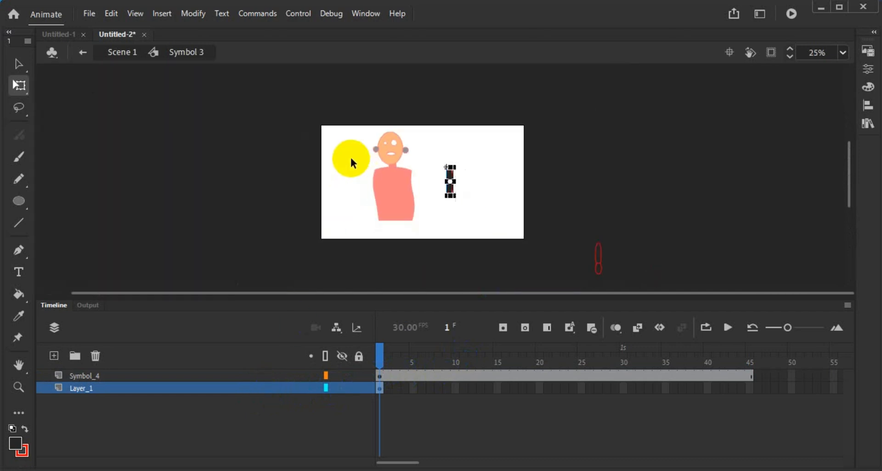
{"action": "left_click", "coordinate": [600, 258]}
{"action": "left_click", "coordinate": [595, 272]}
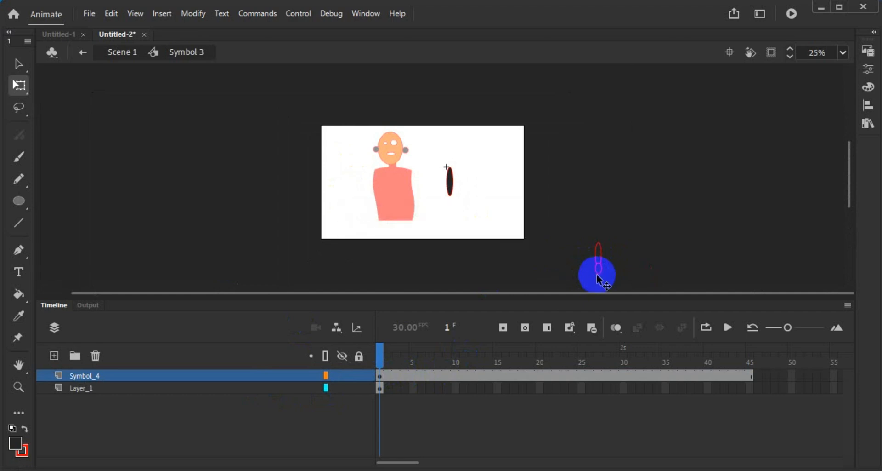
{"action": "key", "text": "ctrl+equal"}
{"action": "left_click_drag", "start_coordinate": [612, 293], "coordinate": [701, 220]}
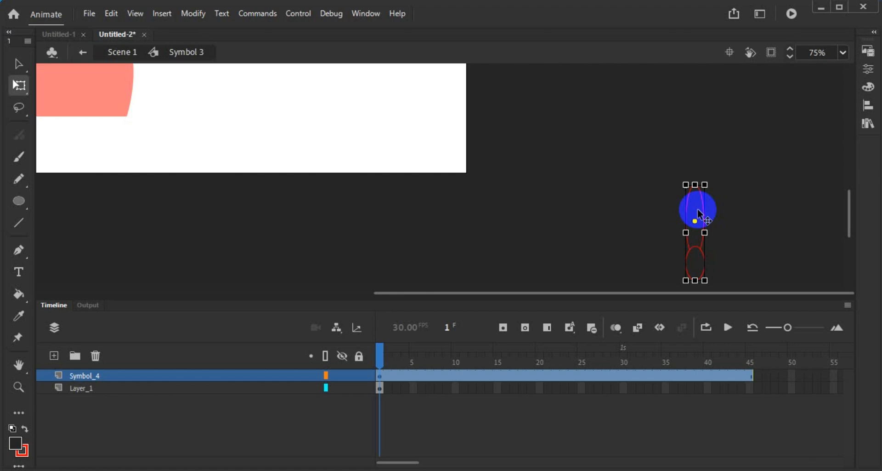
{"action": "left_click_drag", "start_coordinate": [697, 208], "coordinate": [421, 170]}
{"action": "scroll", "coordinate": [421, 183], "scroll_direction": "up", "scroll_amount": 2}
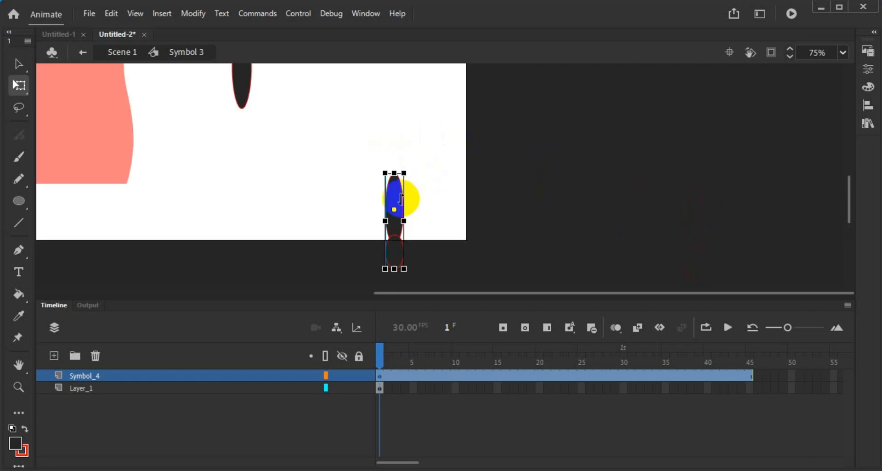
{"action": "left_click_drag", "start_coordinate": [401, 198], "coordinate": [401, 180]}
Step: Undo the arm nesting until the upper arm, forearm and hand are separate layers in Scene 1 again
{"action": "key", "text": "ctrl+z"}
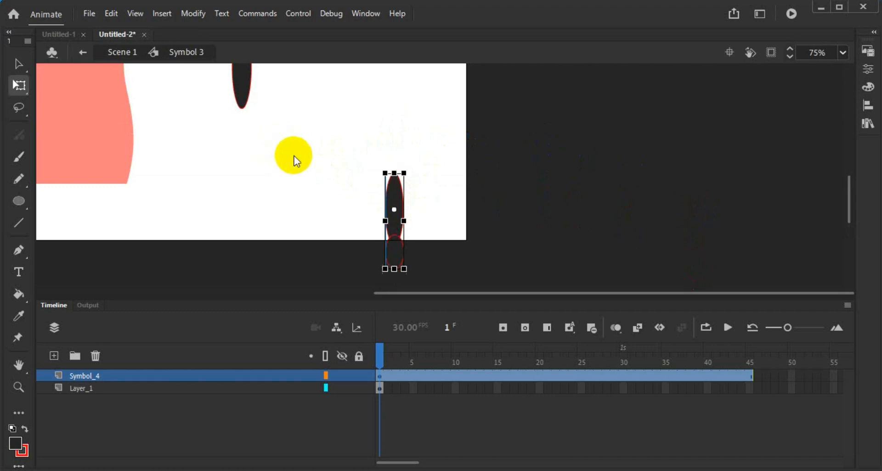
{"action": "left_click_drag", "start_coordinate": [464, 151], "coordinate": [472, 186]}
{"action": "key", "text": "ctrl+z"}
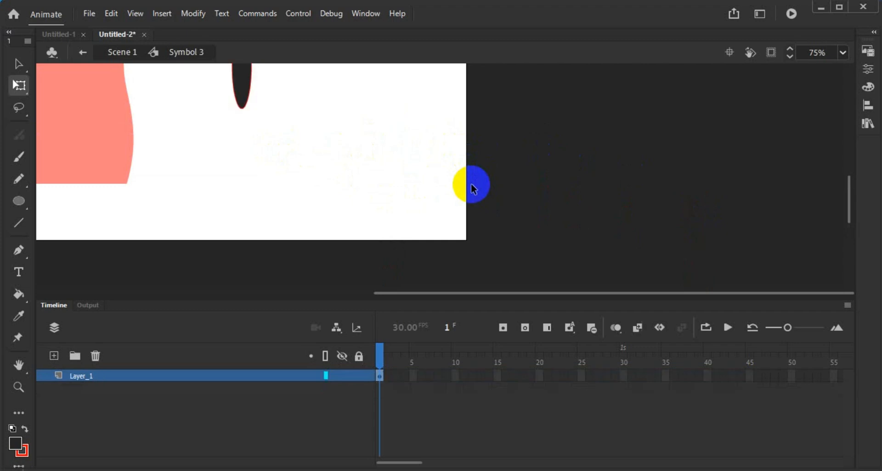
{"action": "double_click", "coordinate": [470, 183]}
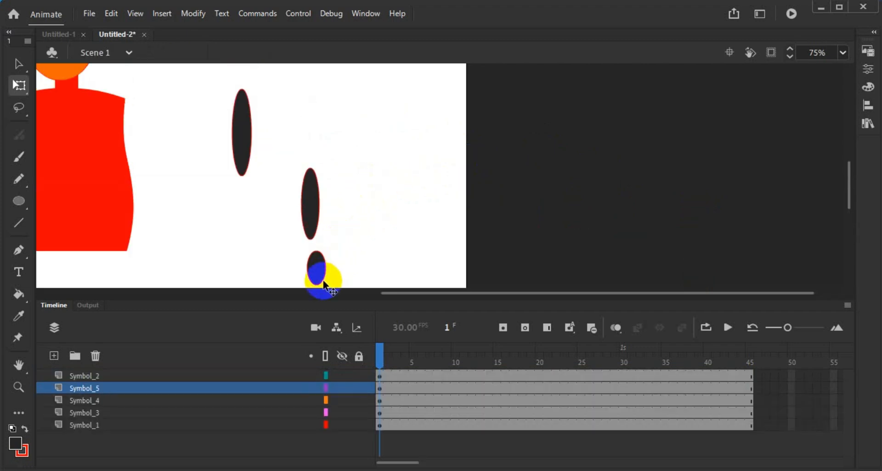
Step: Check the hand, forearm and upper arm symbols one by one in Scene 1
{"action": "left_click", "coordinate": [314, 203]}
{"action": "left_click", "coordinate": [311, 262]}
{"action": "left_click", "coordinate": [251, 146]}
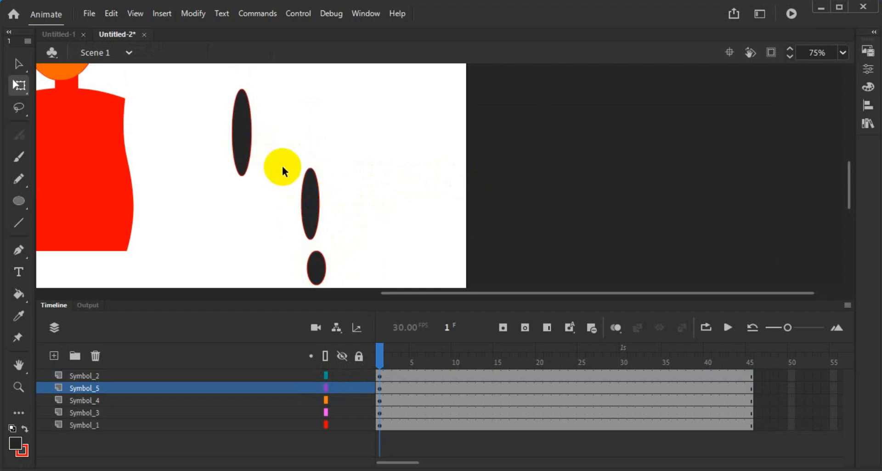
{"action": "left_click_drag", "start_coordinate": [203, 79], "coordinate": [329, 204]}
{"action": "left_click", "coordinate": [384, 190]}
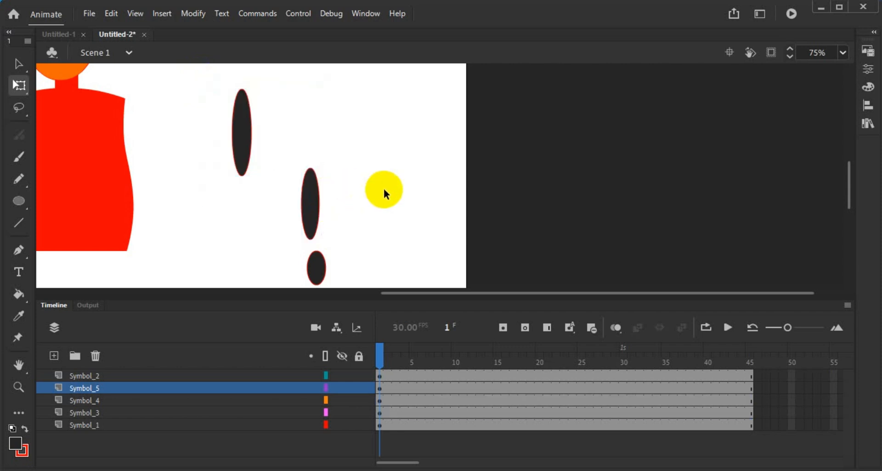
{"action": "left_click", "coordinate": [320, 271]}
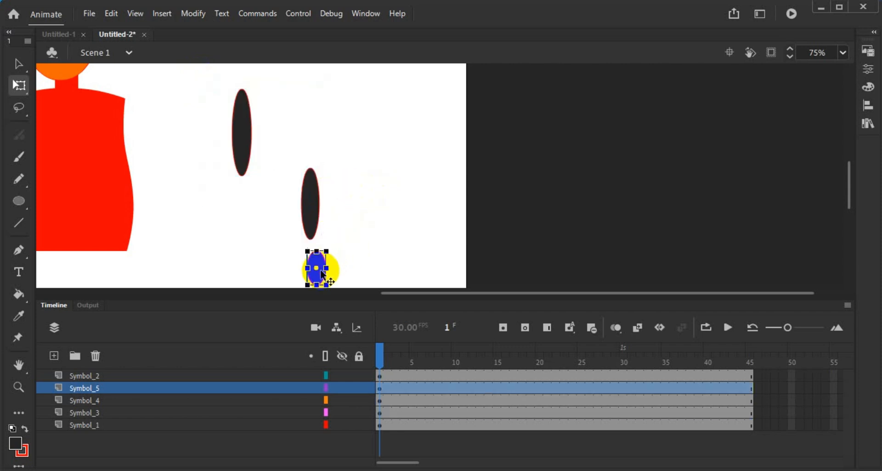
{"action": "left_click", "coordinate": [317, 214]}
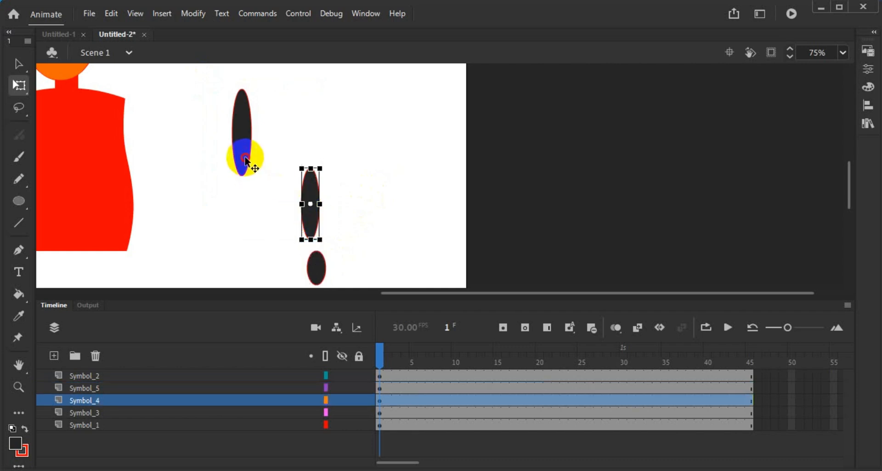
{"action": "left_click", "coordinate": [245, 161]}
{"action": "left_click", "coordinate": [388, 180]}
{"action": "left_click", "coordinate": [354, 285]}
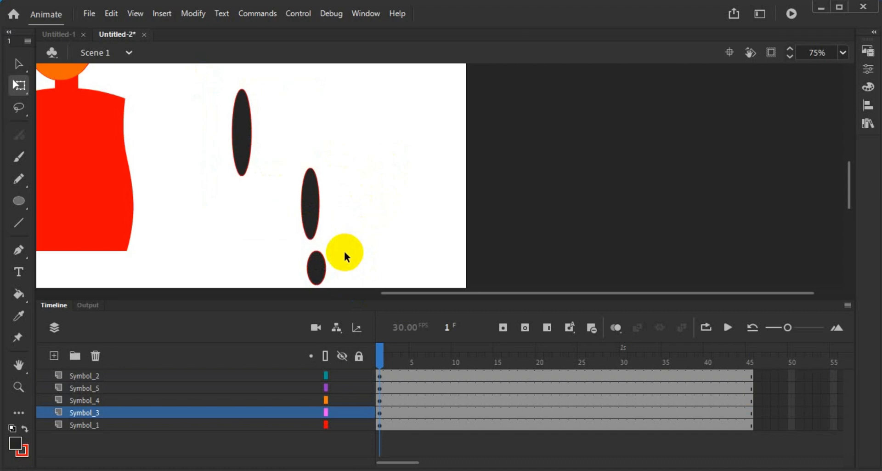
Step: Cut the Symbol_4 and Symbol_5 layers, containing the forearm and the hand, from Scene 1
{"action": "left_click", "coordinate": [313, 266]}
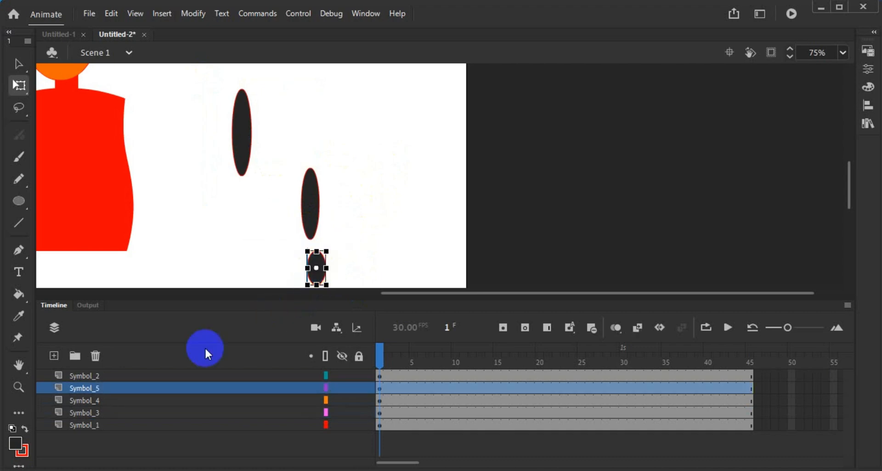
{"action": "left_click", "coordinate": [309, 202]}
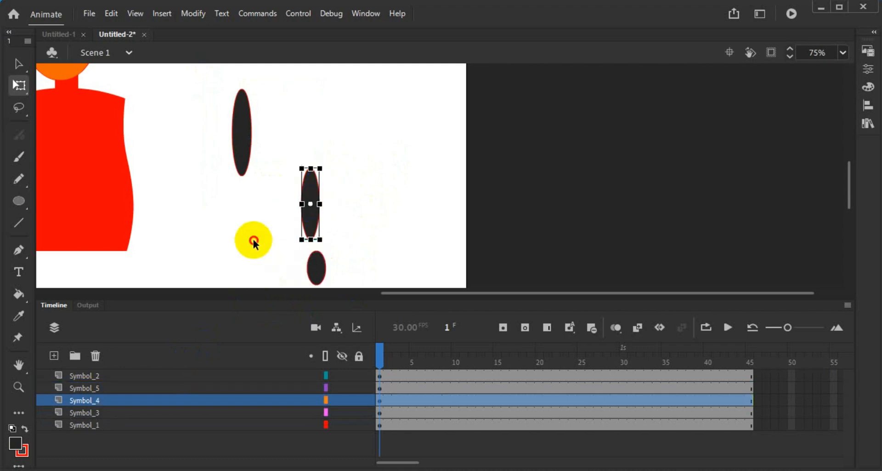
{"action": "left_click_drag", "start_coordinate": [108, 406], "coordinate": [106, 385]}
{"action": "right_click", "coordinate": [107, 386]}
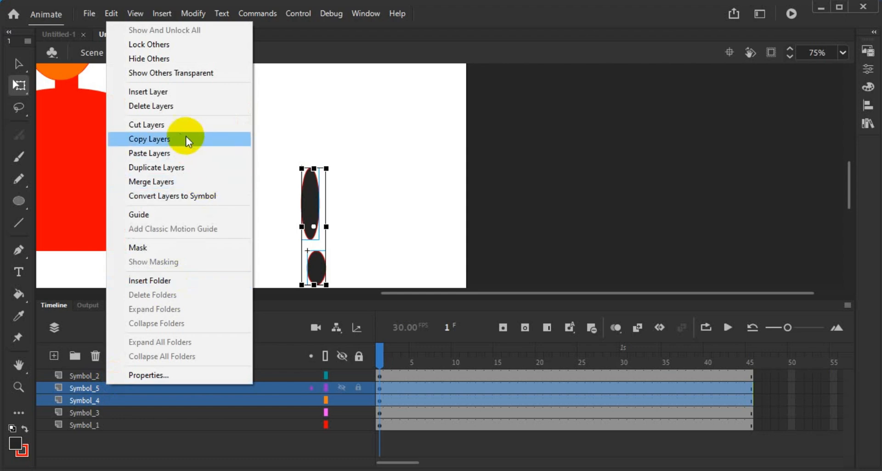
{"action": "left_click", "coordinate": [179, 124]}
Step: Open the upper arm symbol, Symbol 3, and paste both cut layers above its Layer_1
{"action": "left_click", "coordinate": [237, 134]}
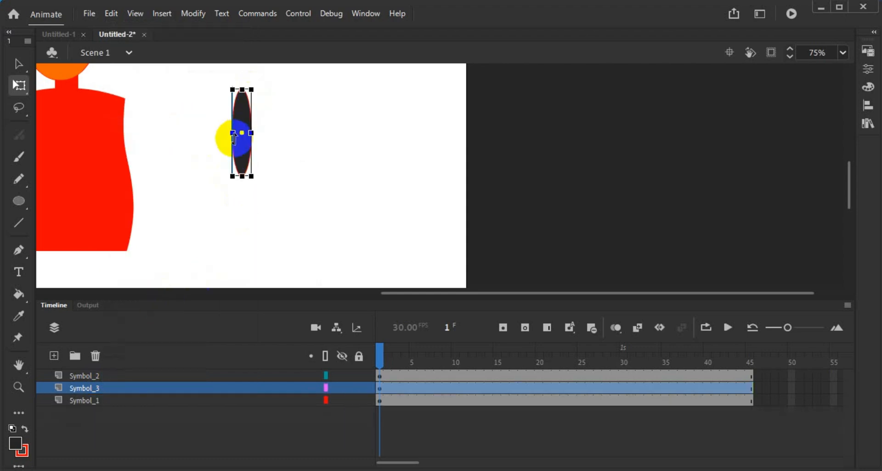
{"action": "double_click", "coordinate": [245, 161]}
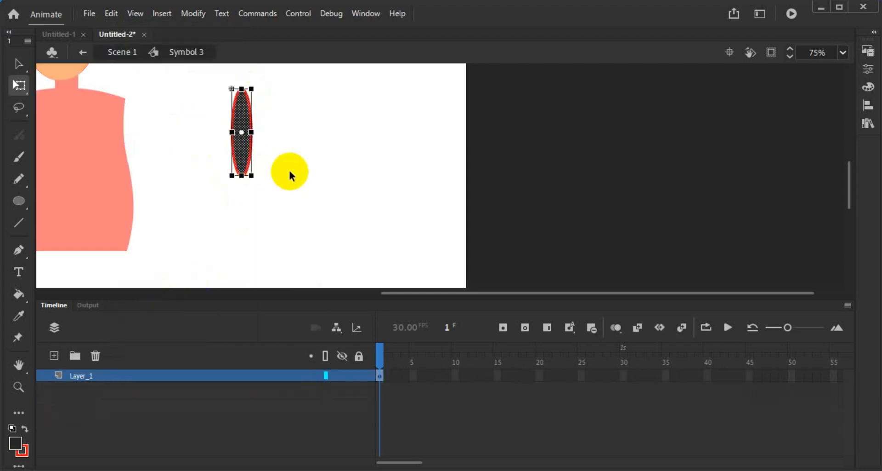
{"action": "right_click", "coordinate": [164, 375]}
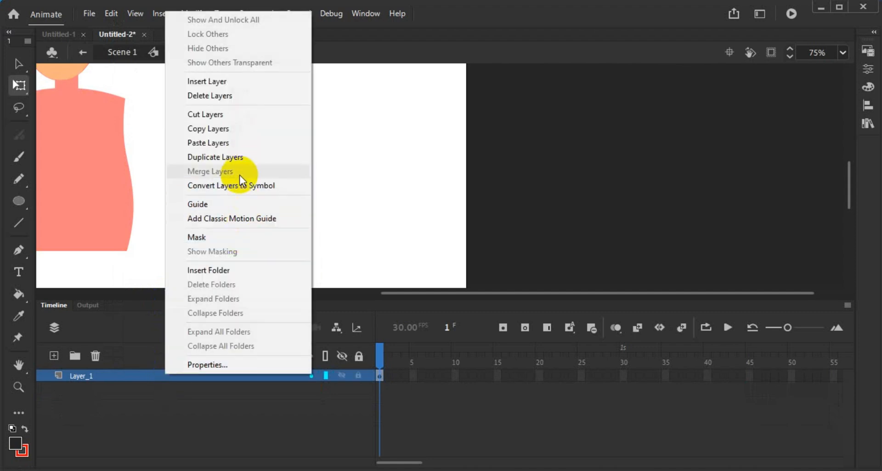
{"action": "left_click", "coordinate": [235, 144]}
{"action": "left_click", "coordinate": [313, 167]}
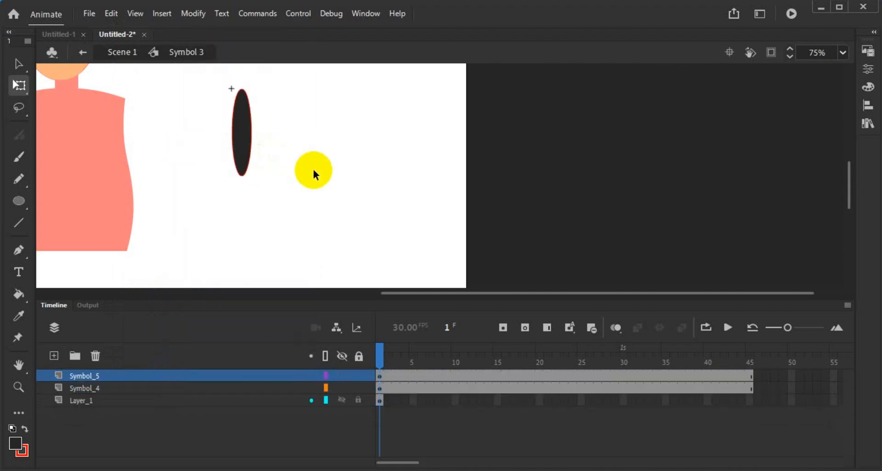
Step: Convert the upper arm's ellipse drawing on Layer_1 to a symbol
{"action": "left_click", "coordinate": [244, 143]}
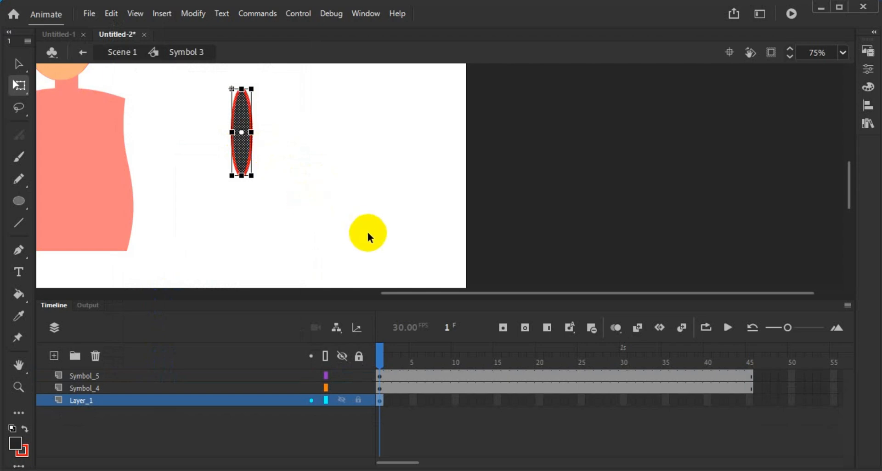
{"action": "key", "text": "F8"}
{"action": "left_click", "coordinate": [514, 98]}
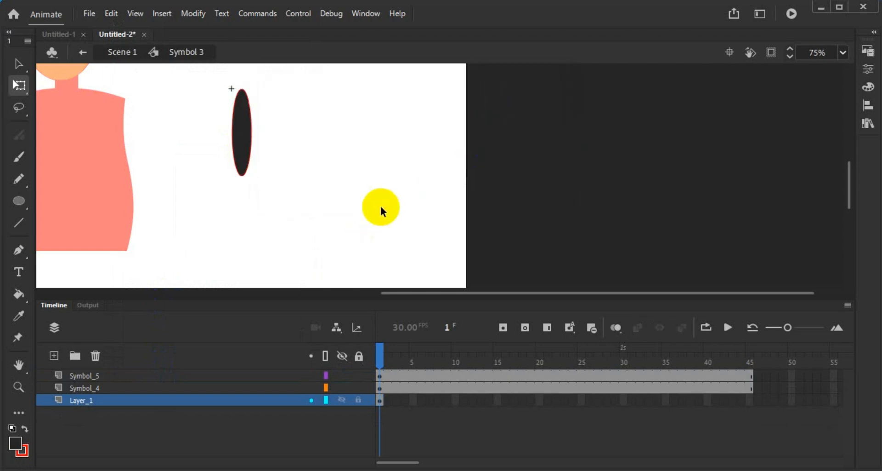
Step: Remove all frames after frame 1 from the Symbol_5 and Symbol_4 layers inside Symbol 3
{"action": "left_click_drag", "start_coordinate": [752, 393], "coordinate": [398, 376]}
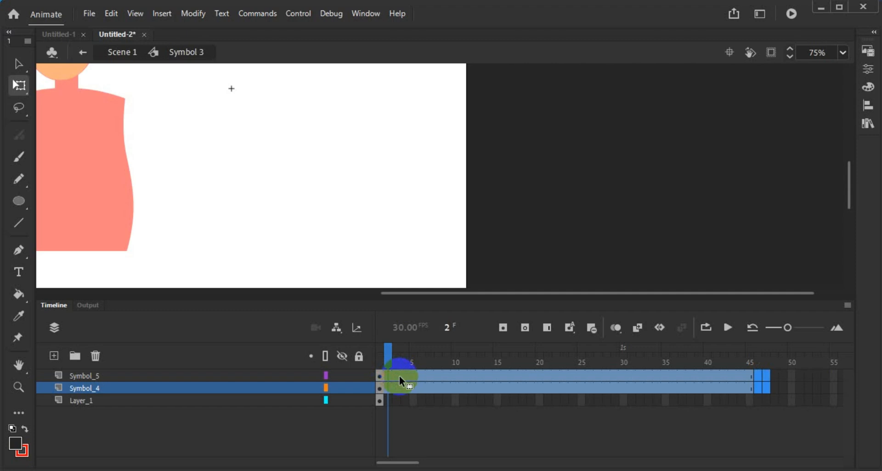
{"action": "right_click", "coordinate": [399, 375]}
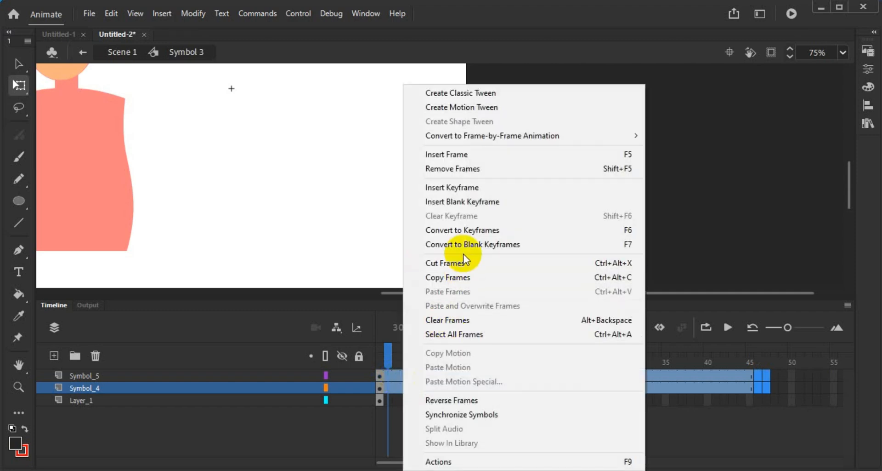
{"action": "left_click", "coordinate": [481, 167]}
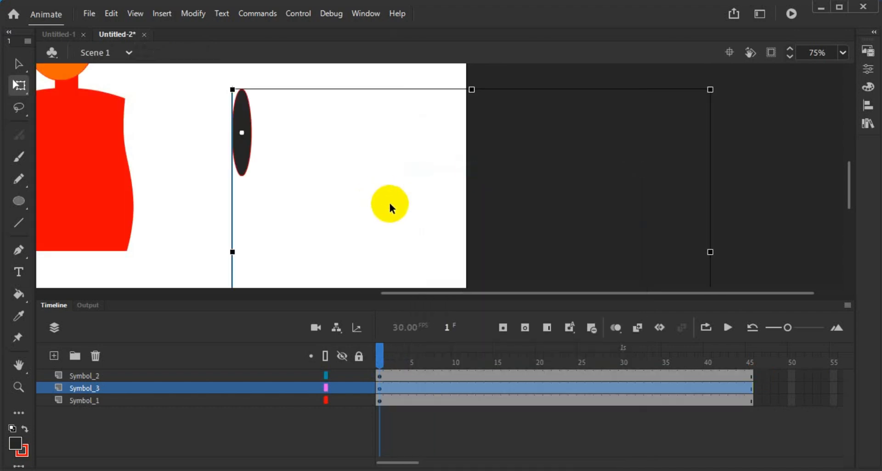
Step: Reopen Symbol 3 from Scene 1 and move the off-stage forearm and hand together to just below the upper arm
{"action": "left_click", "coordinate": [390, 204]}
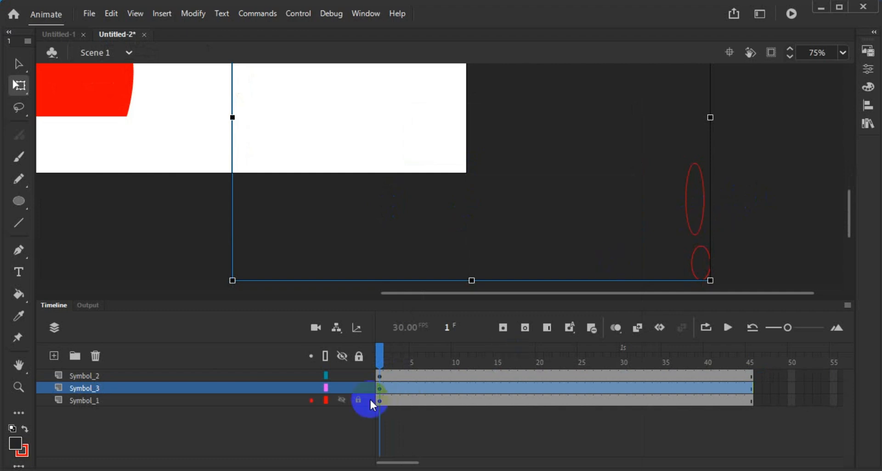
{"action": "left_click", "coordinate": [320, 167]}
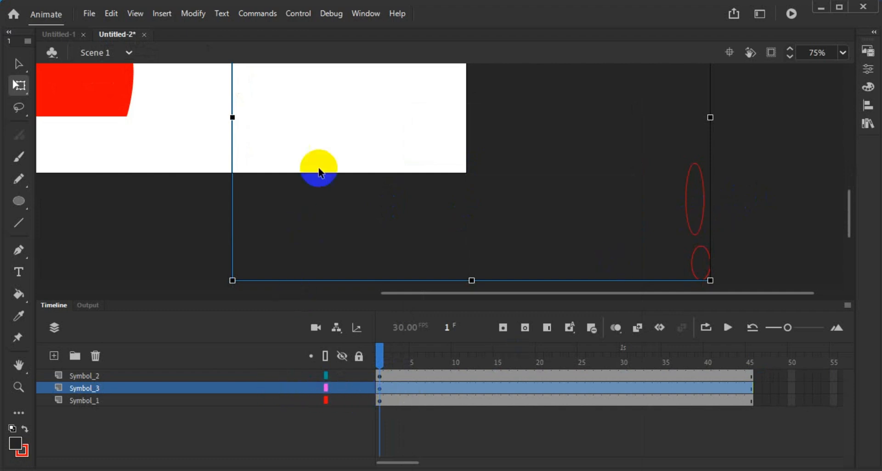
{"action": "left_click_drag", "start_coordinate": [682, 214], "coordinate": [698, 211]}
{"action": "double_click", "coordinate": [698, 211]}
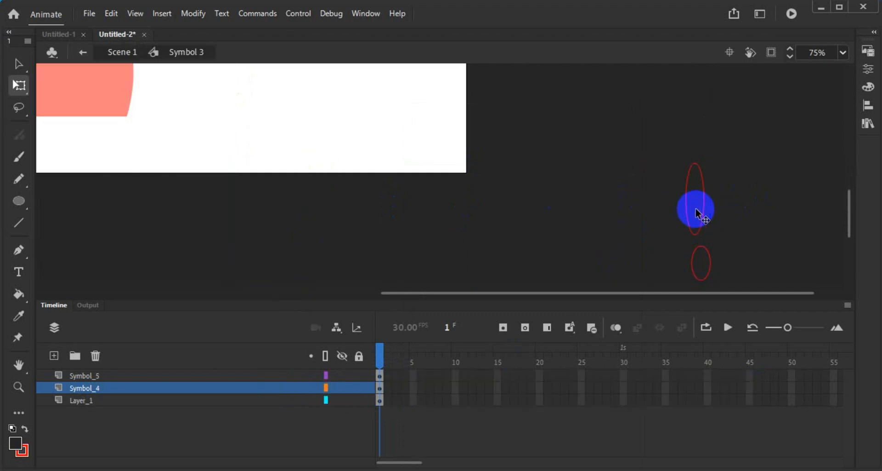
{"action": "left_click", "coordinate": [696, 211]}
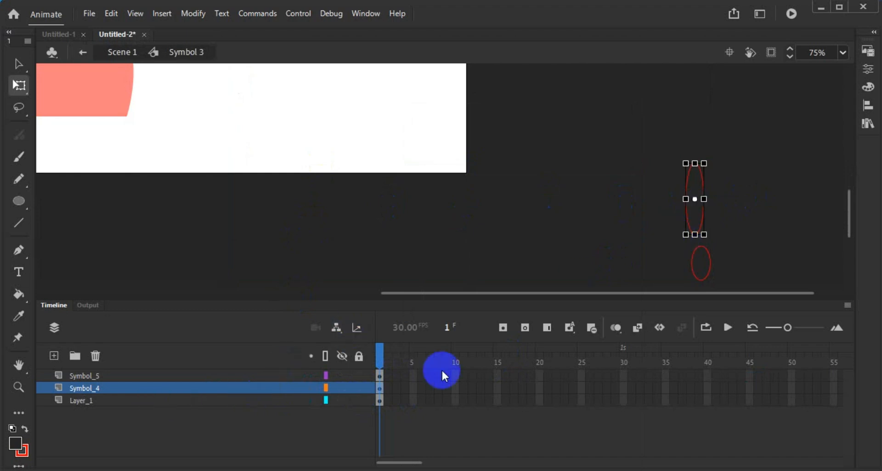
{"action": "left_click", "coordinate": [228, 371], "text": "shift"}
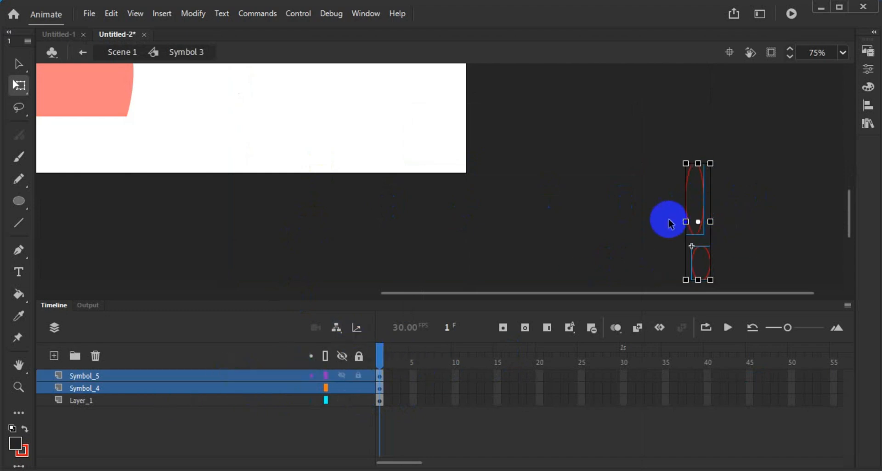
{"action": "scroll", "coordinate": [664, 219], "scroll_direction": "up", "scroll_amount": 3}
{"action": "left_click_drag", "start_coordinate": [699, 246], "coordinate": [249, 124]}
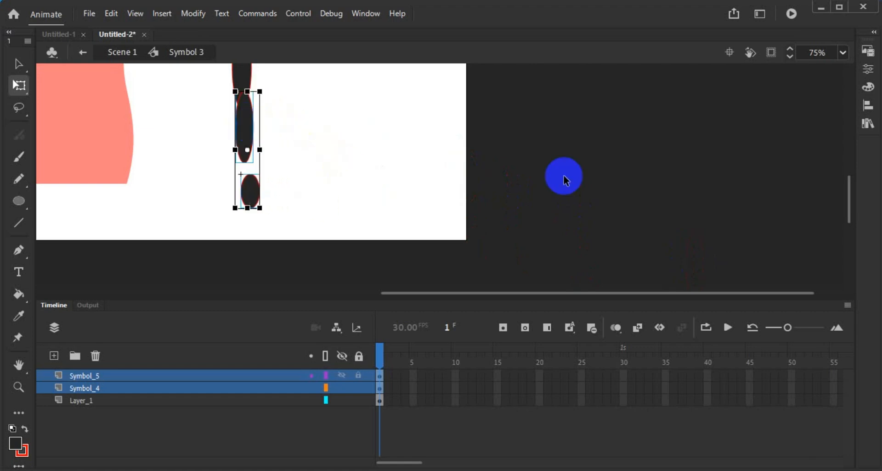
Step: Move the forearm sideways, clear of the upper arm, and select the hand ellipse below it
{"action": "scroll", "coordinate": [335, 142], "scroll_direction": "up", "scroll_amount": 2}
{"action": "scroll", "coordinate": [337, 179], "scroll_direction": "down", "scroll_amount": 3}
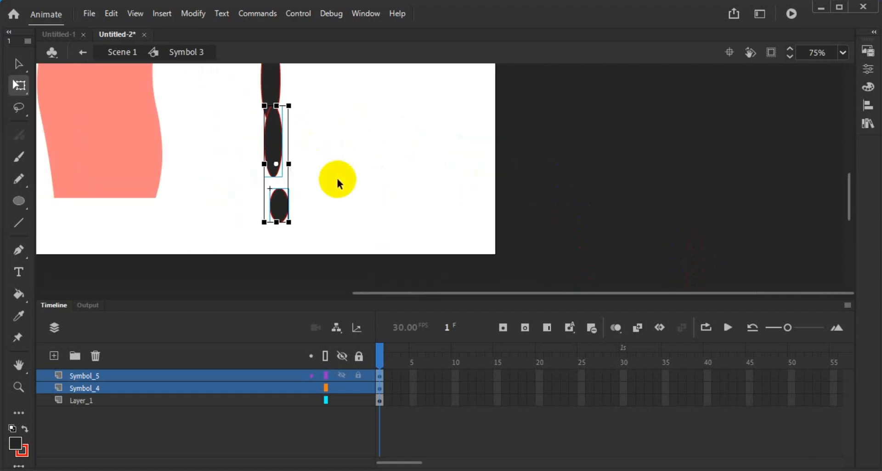
{"action": "left_click", "coordinate": [448, 164]}
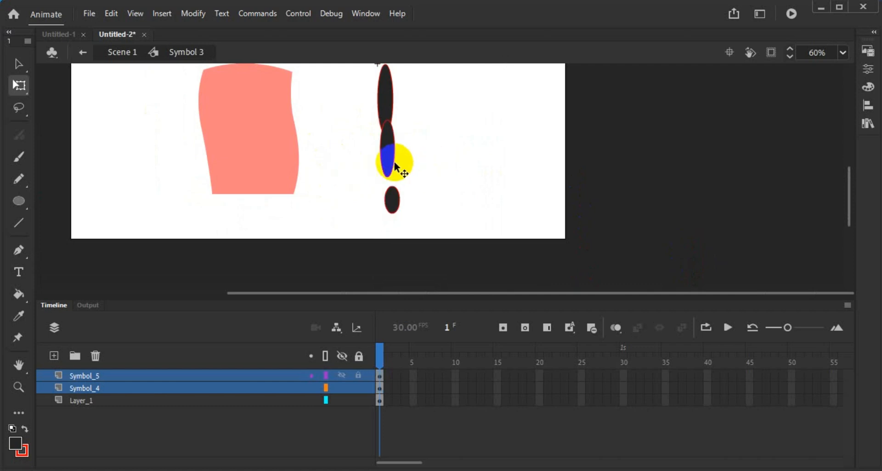
{"action": "left_click_drag", "start_coordinate": [386, 157], "coordinate": [415, 155]}
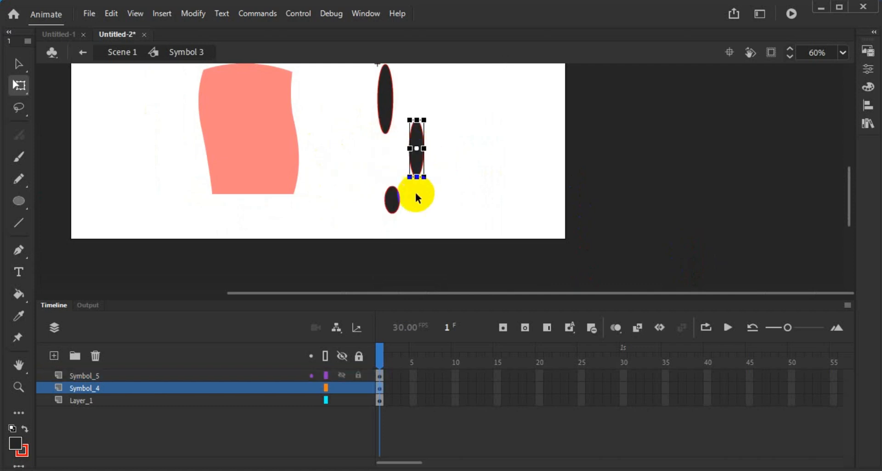
{"action": "left_click", "coordinate": [394, 203]}
{"action": "scroll", "coordinate": [390, 187], "scroll_direction": "up", "scroll_amount": 4}
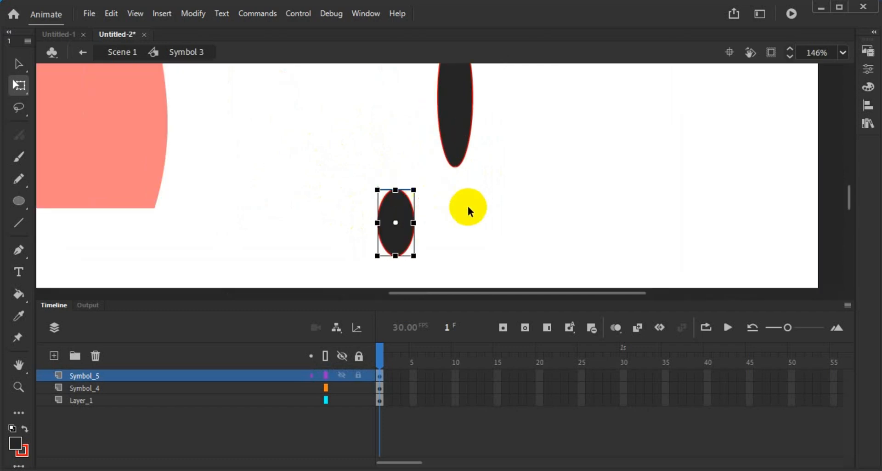
Step: Move the transformation points of the hand and forearm symbols to their top ends, at the wrist and elbow
{"action": "left_click", "coordinate": [468, 207]}
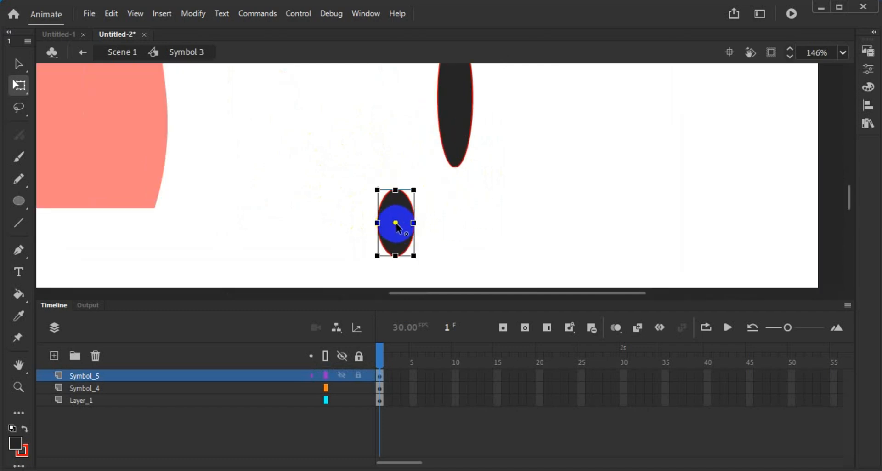
{"action": "left_click", "coordinate": [398, 202]}
{"action": "left_click_drag", "start_coordinate": [398, 202], "coordinate": [460, 158]}
{"action": "scroll", "coordinate": [460, 147], "scroll_direction": "up", "scroll_amount": 3}
{"action": "left_click", "coordinate": [459, 158]}
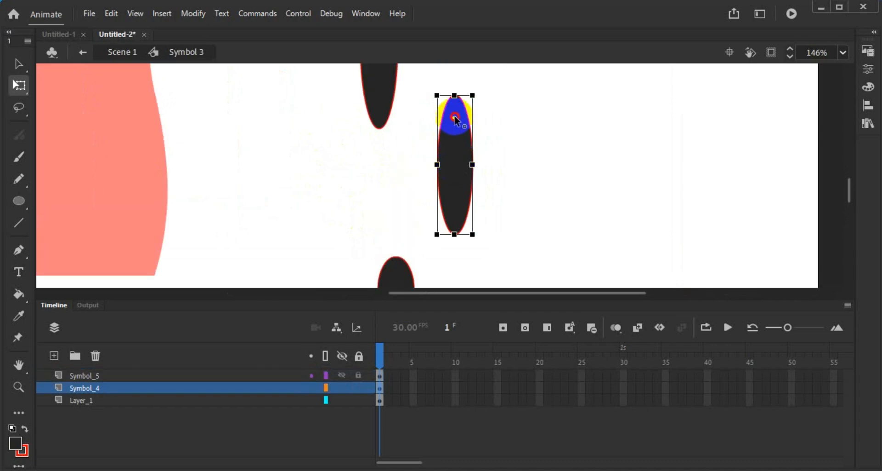
Step: Inside Symbol 4, move the forearm drawing's transformation point to the top end of its ellipse
{"action": "double_click", "coordinate": [464, 148]}
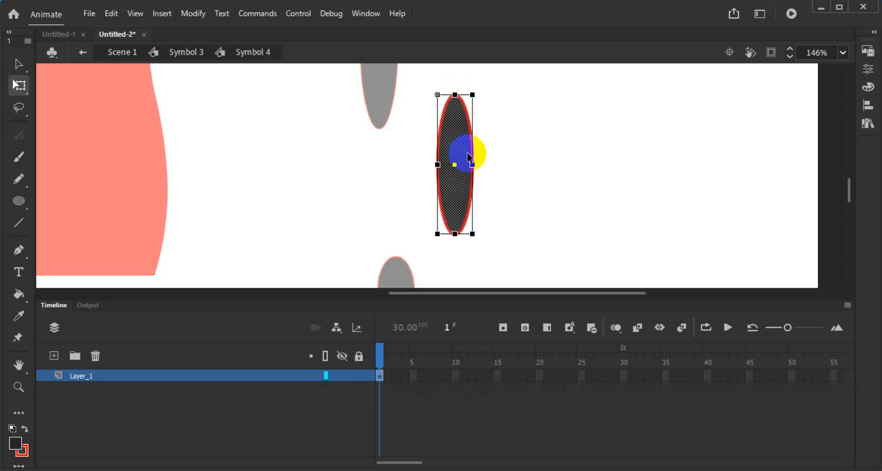
{"action": "left_click", "coordinate": [456, 167]}
{"action": "double_click", "coordinate": [524, 172]}
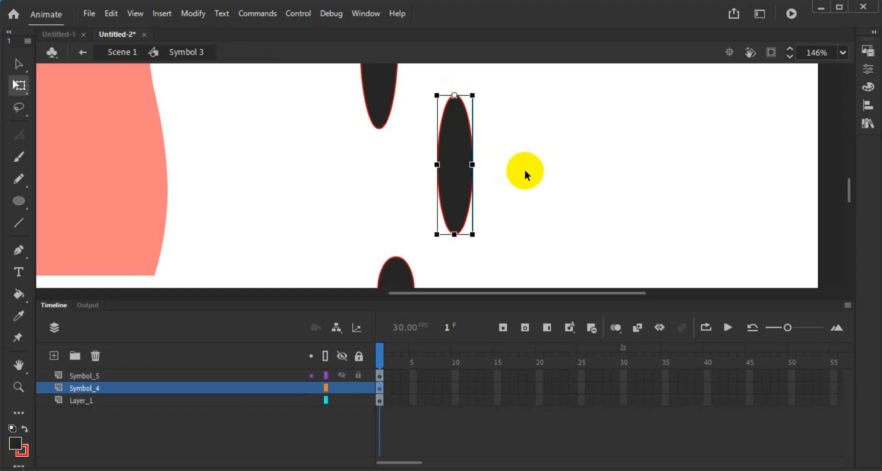
{"action": "left_click", "coordinate": [451, 177]}
{"action": "double_click", "coordinate": [451, 177]}
{"action": "left_click", "coordinate": [453, 175]}
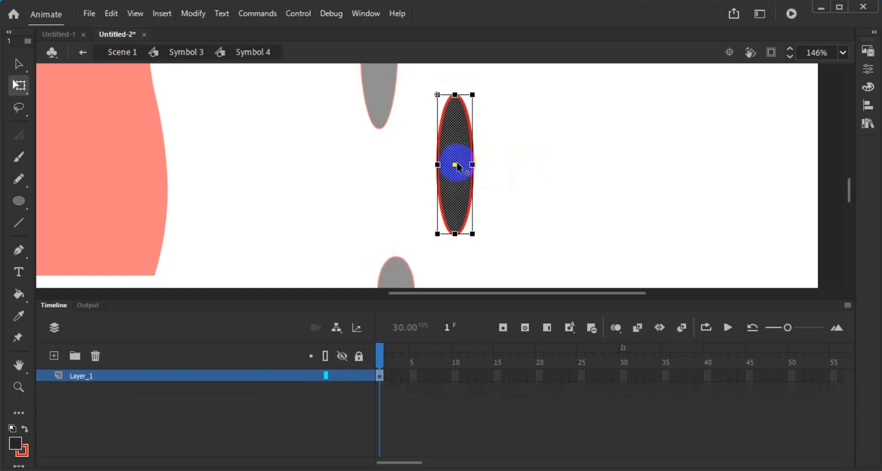
{"action": "left_click_drag", "start_coordinate": [454, 163], "coordinate": [455, 94]}
{"action": "left_click", "coordinate": [453, 134]}
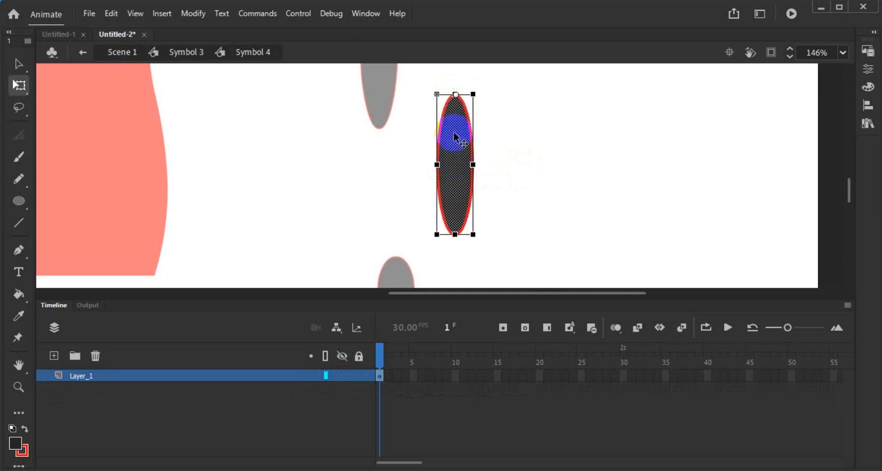
Step: Inside Symbol 5, move the hand drawing's transformation point to the top of its ellipse, then return to Symbol 3
{"action": "double_click", "coordinate": [408, 246]}
{"action": "scroll", "coordinate": [406, 241], "scroll_direction": "down", "scroll_amount": 3}
{"action": "double_click", "coordinate": [403, 233]}
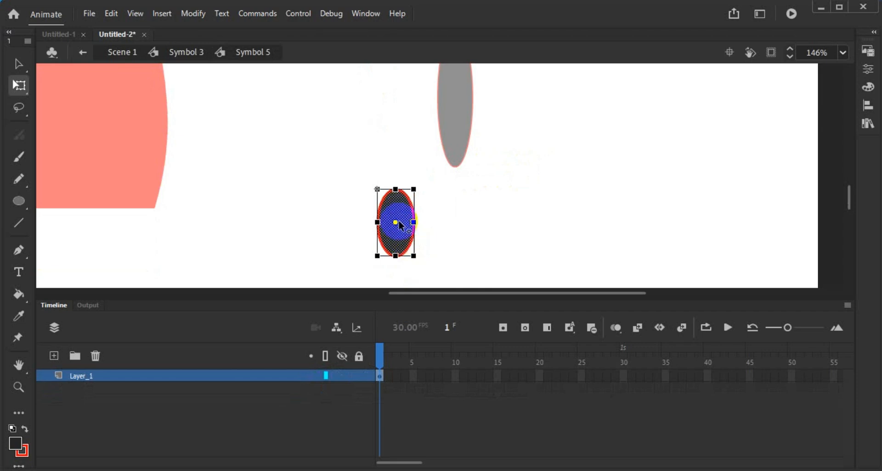
{"action": "left_click_drag", "start_coordinate": [396, 224], "coordinate": [396, 189]}
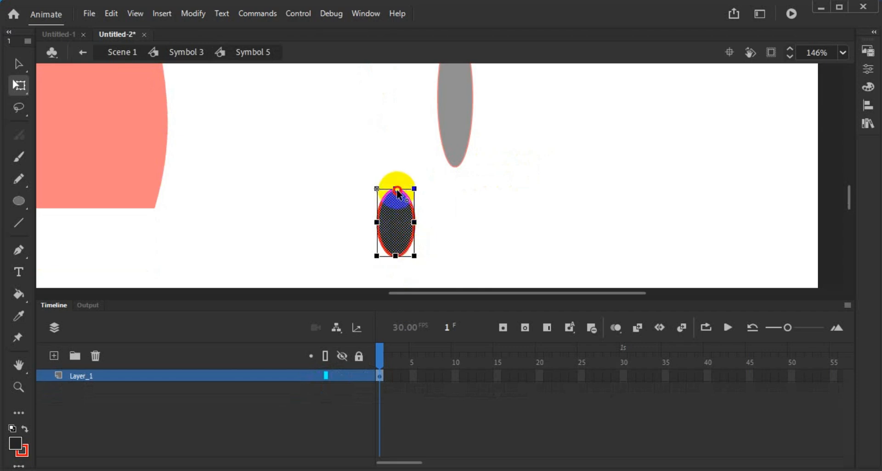
{"action": "double_click", "coordinate": [461, 210]}
{"action": "left_click", "coordinate": [404, 238]}
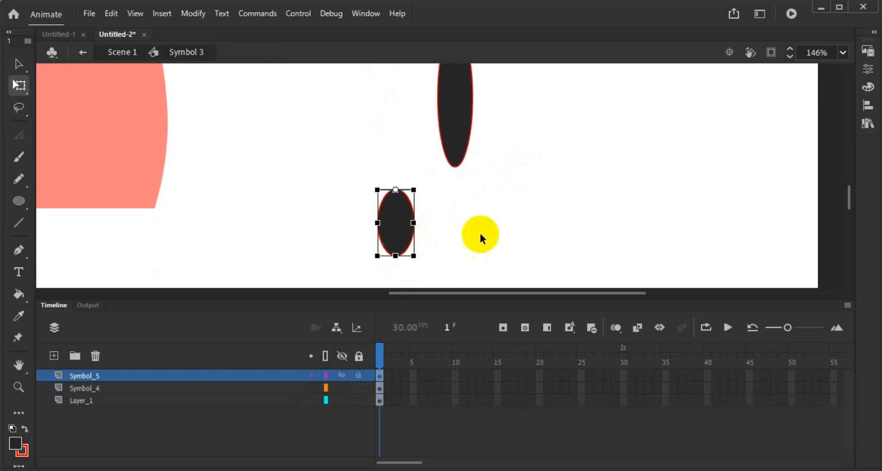
Step: Move the upper arm's transformation point to the top end of its ellipse, at the shoulder
{"action": "scroll", "coordinate": [480, 236], "scroll_direction": "up", "scroll_amount": 7}
{"action": "left_click", "coordinate": [452, 277]}
{"action": "left_click", "coordinate": [380, 185]}
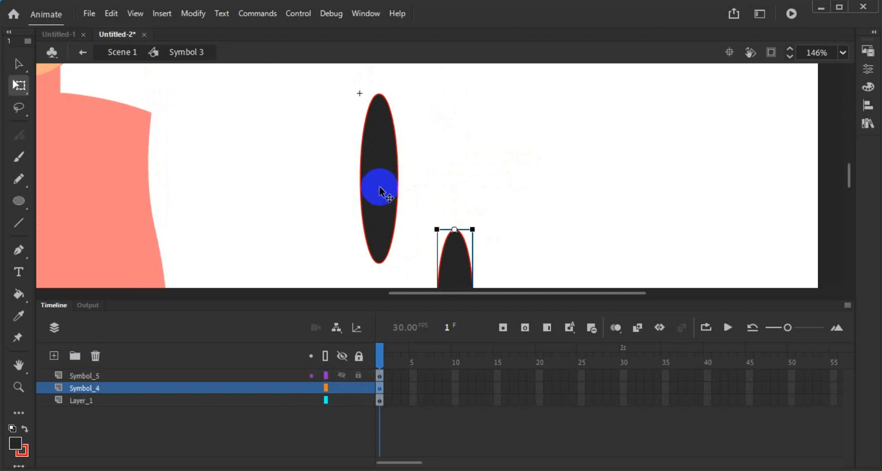
{"action": "left_click_drag", "start_coordinate": [380, 180], "coordinate": [378, 94]}
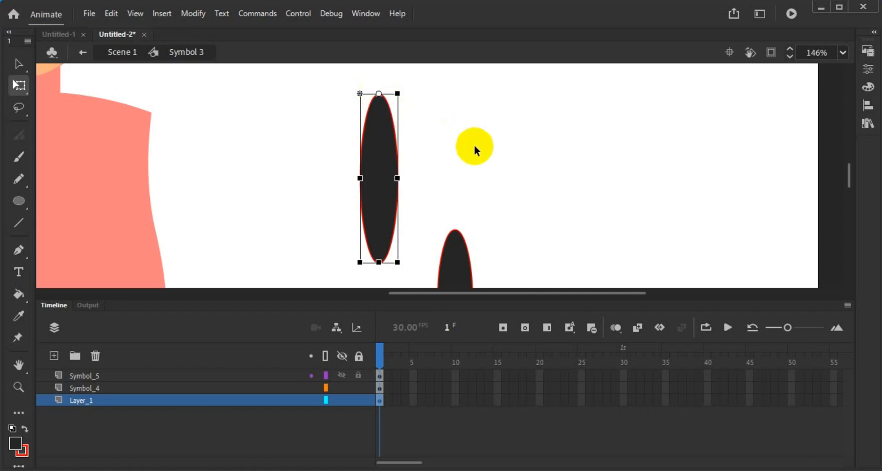
Step: Line up the upper arm, forearm and hand in one straight vertical chain, with their ends slightly overlapping at the elbow and wrist
{"action": "scroll", "coordinate": [474, 139], "scroll_direction": "down", "scroll_amount": 3}
{"action": "scroll", "coordinate": [510, 167], "scroll_direction": "down", "scroll_amount": 3}
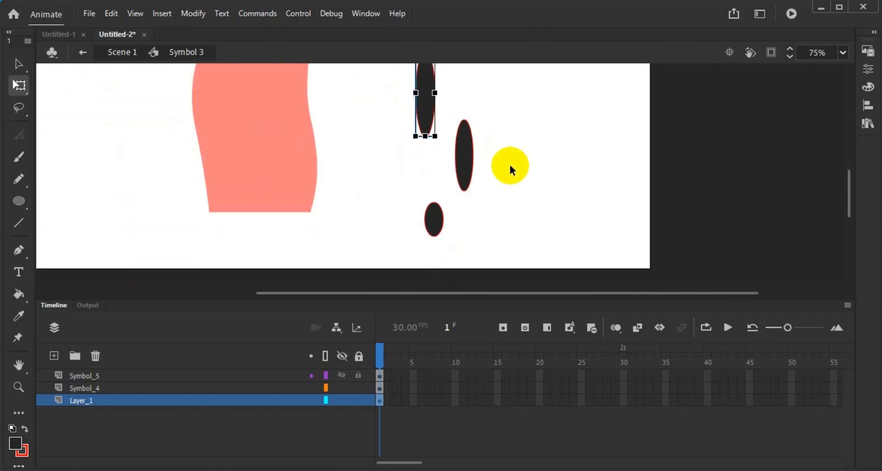
{"action": "left_click", "coordinate": [465, 157]}
{"action": "left_click_drag", "start_coordinate": [465, 157], "coordinate": [425, 152]}
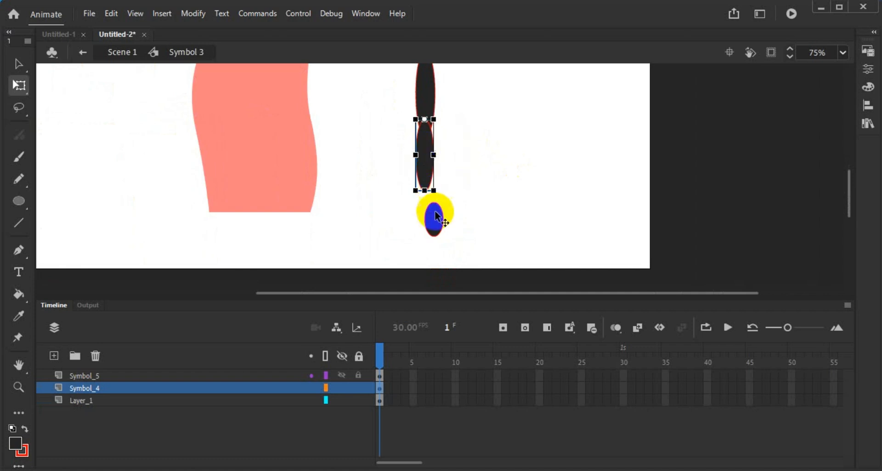
{"action": "left_click_drag", "start_coordinate": [430, 216], "coordinate": [427, 203]}
{"action": "scroll", "coordinate": [427, 203], "scroll_direction": "up", "scroll_amount": 3}
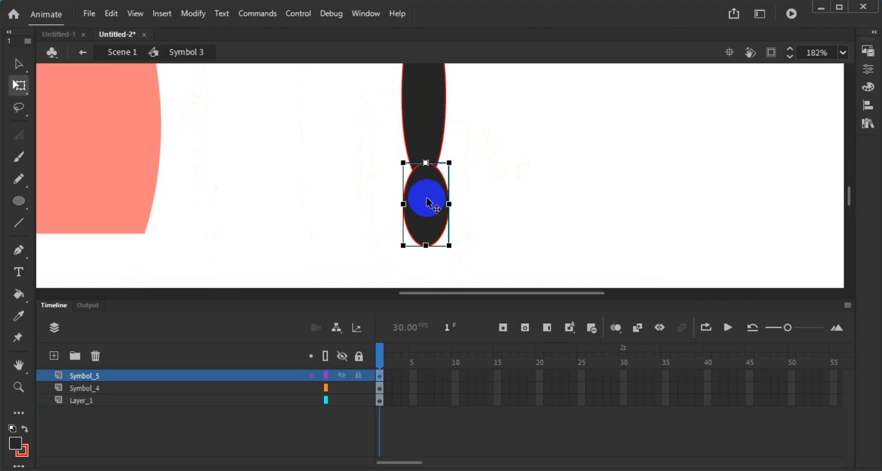
{"action": "scroll", "coordinate": [427, 207], "scroll_direction": "up", "scroll_amount": 3}
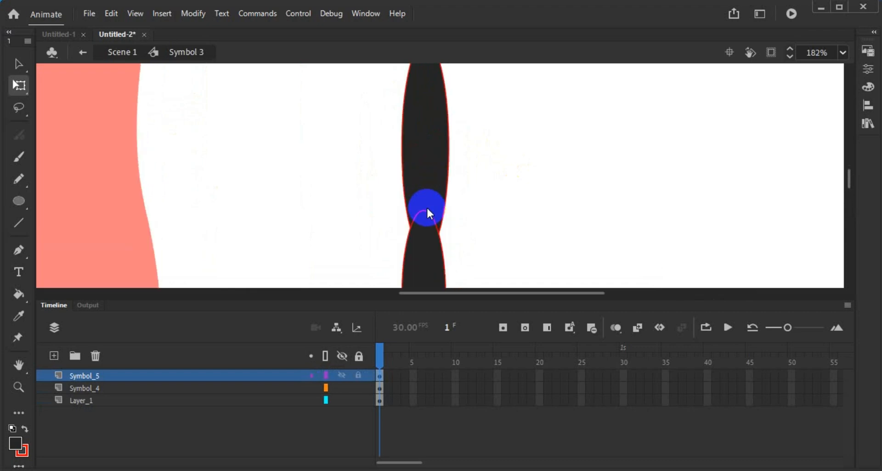
{"action": "left_click_drag", "start_coordinate": [425, 230], "coordinate": [443, 171]}
{"action": "scroll", "coordinate": [442, 170], "scroll_direction": "down", "scroll_amount": 5}
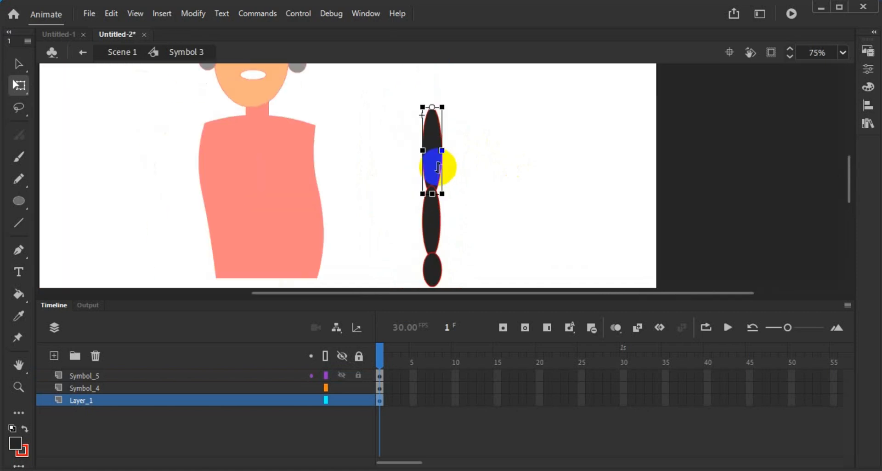
{"action": "scroll", "coordinate": [514, 198], "scroll_direction": "down", "scroll_amount": 3}
Step: Return to Scene 1 and move the whole arm's transformation point to its shoulder end
{"action": "double_click", "coordinate": [516, 201]}
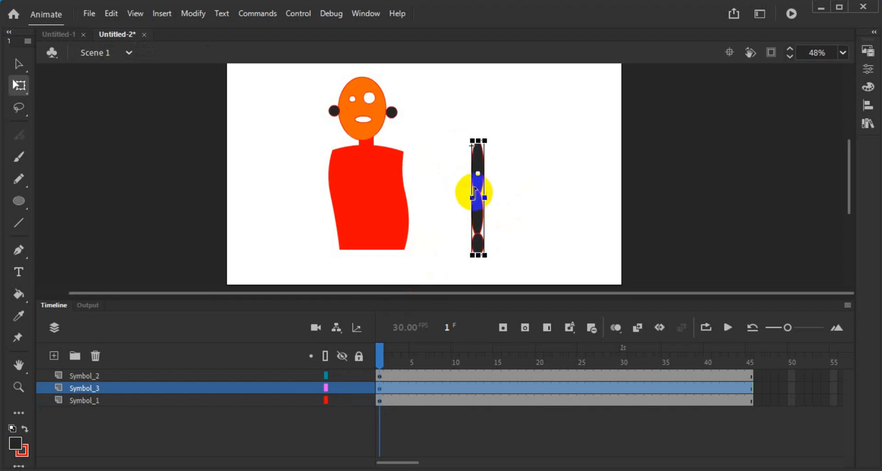
{"action": "scroll", "coordinate": [479, 194], "scroll_direction": "up", "scroll_amount": 5}
{"action": "mouse_move", "coordinate": [472, 175]}
{"action": "left_mouse_down"}
{"action": "mouse_move", "coordinate": [476, 266]}
{"action": "mouse_move", "coordinate": [475, 179]}
{"action": "left_mouse_up"}
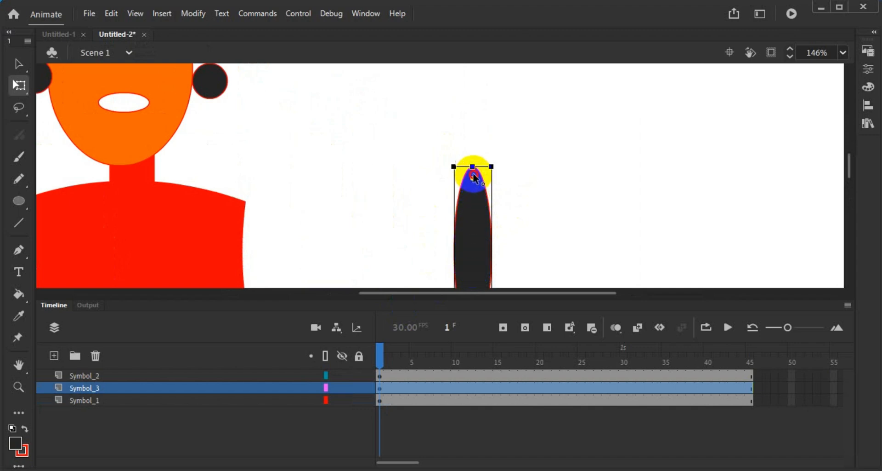
{"action": "scroll", "coordinate": [473, 169], "scroll_direction": "down", "scroll_amount": 5}
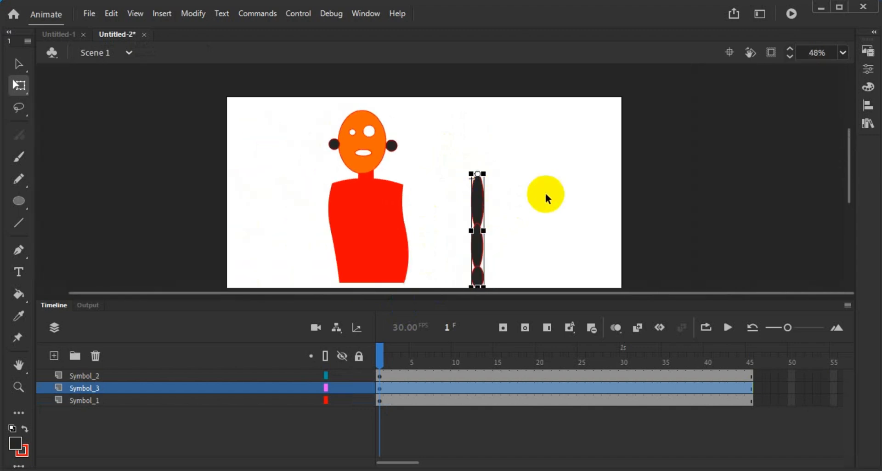
{"action": "scroll", "coordinate": [546, 192], "scroll_direction": "down", "scroll_amount": 3}
{"action": "scroll", "coordinate": [537, 181], "scroll_direction": "up", "scroll_amount": 3}
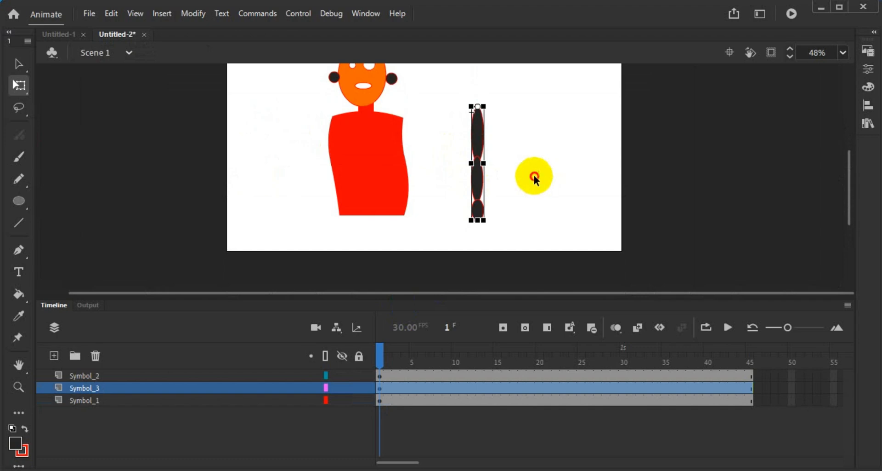
{"action": "left_click", "coordinate": [473, 170]}
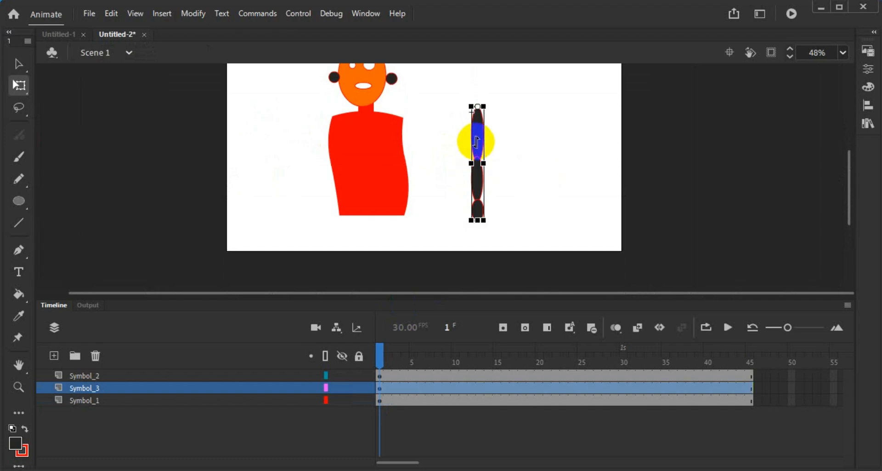
Step: Fit the stage in view and move the whole arm onto the torso so its top end sits at the shoulder
{"action": "double_click", "coordinate": [19, 364]}
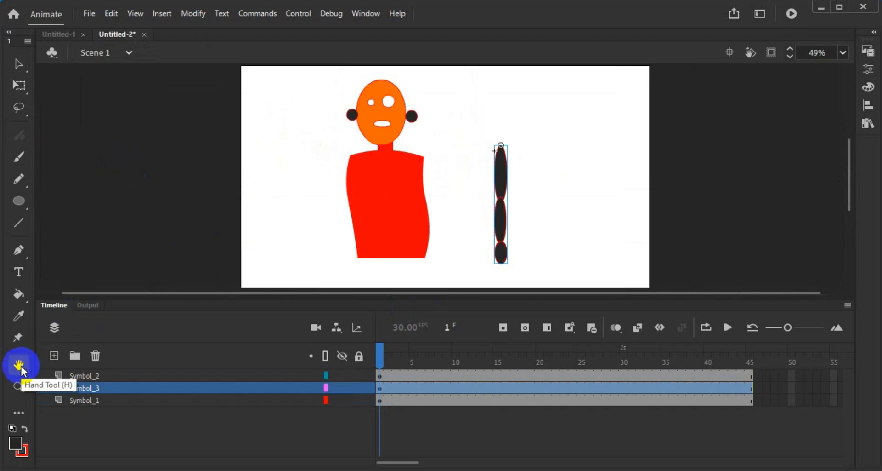
{"action": "left_click", "coordinate": [17, 64]}
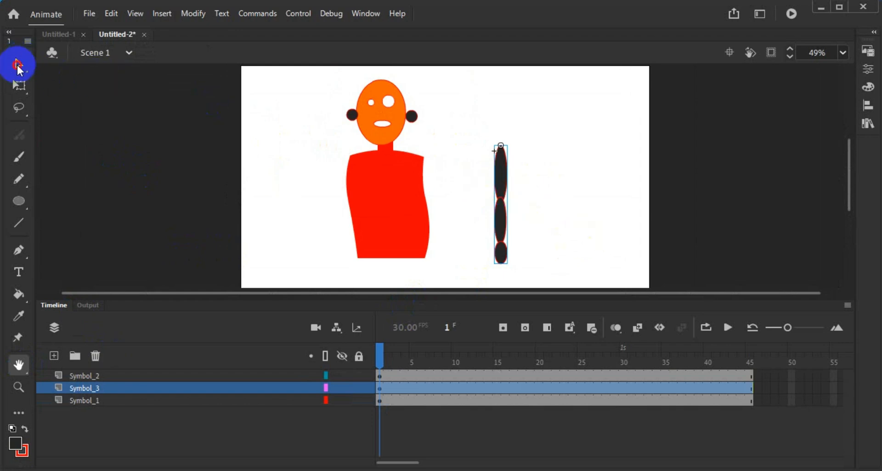
{"action": "left_click_drag", "start_coordinate": [511, 133], "coordinate": [423, 203]}
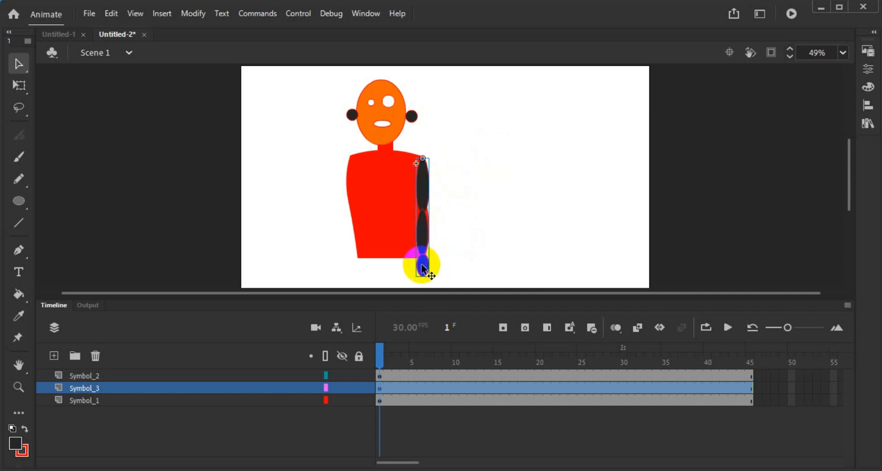
Step: Rotate the whole arm outward from the torso about its shoulder pivot, shorten it along its length, and deselect it
{"action": "left_click", "coordinate": [20, 90]}
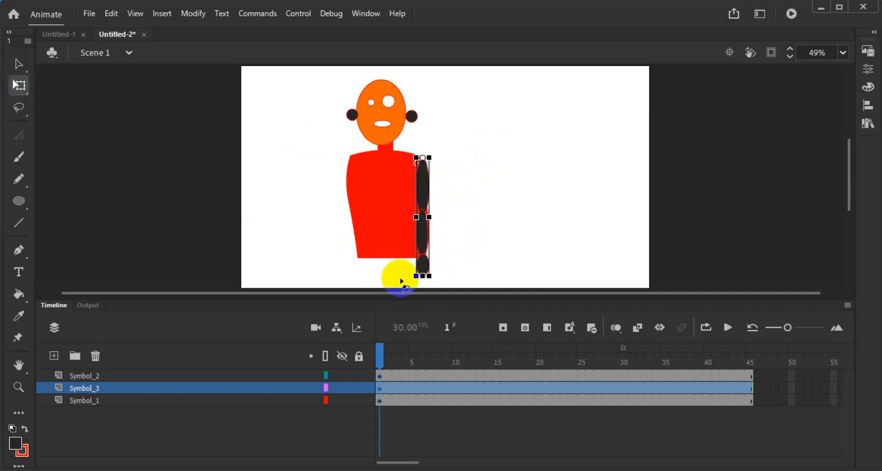
{"action": "left_click_drag", "start_coordinate": [436, 283], "coordinate": [495, 260]}
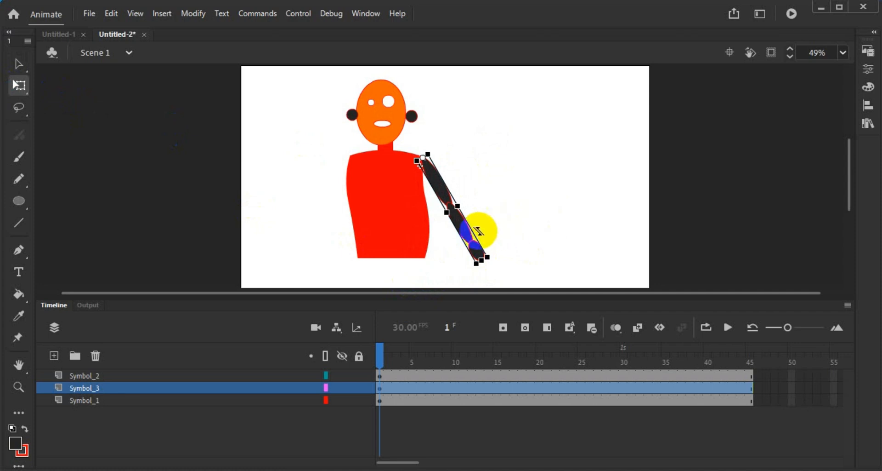
{"action": "left_click_drag", "start_coordinate": [480, 261], "coordinate": [464, 236]}
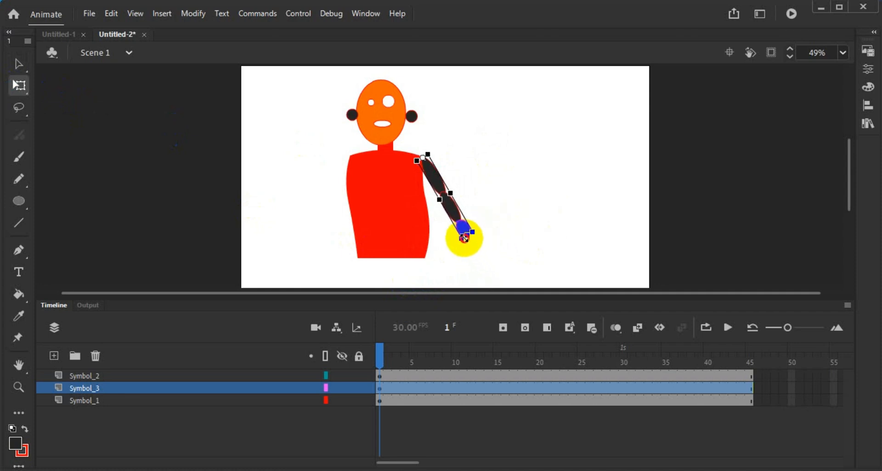
{"action": "left_click", "coordinate": [504, 234]}
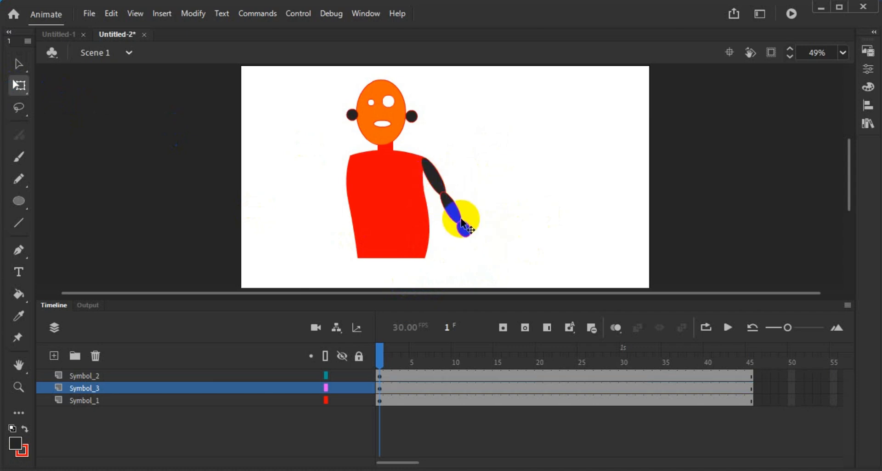
Step: Examine how the black arm joins the torso at the shoulder
{"action": "left_click", "coordinate": [435, 180]}
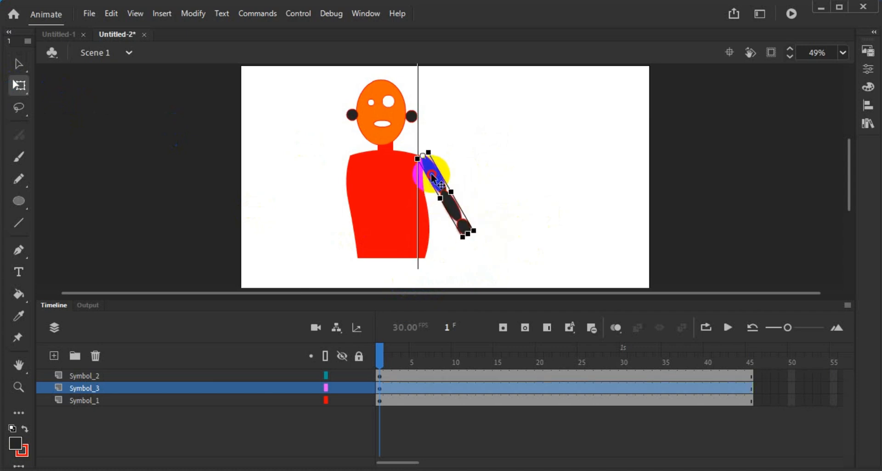
{"action": "left_click", "coordinate": [470, 170]}
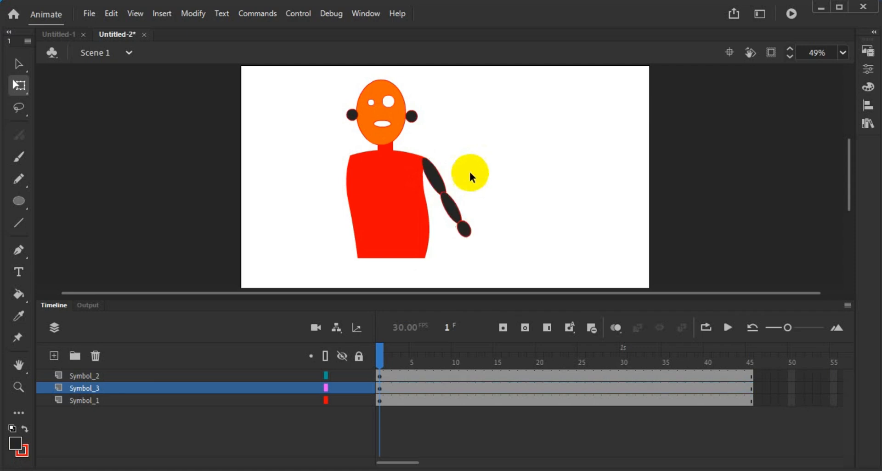
{"action": "scroll", "coordinate": [427, 173], "scroll_direction": "up", "scroll_amount": 5}
{"action": "scroll", "coordinate": [429, 173], "scroll_direction": "up", "scroll_amount": 3}
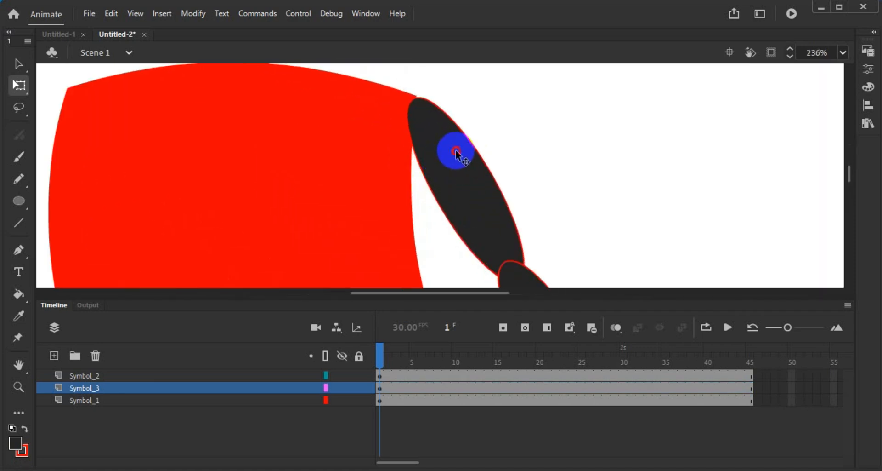
{"action": "left_click", "coordinate": [467, 167]}
{"action": "left_click_drag", "start_coordinate": [467, 166], "coordinate": [446, 145]}
{"action": "scroll", "coordinate": [524, 134], "scroll_direction": "down", "scroll_amount": 5}
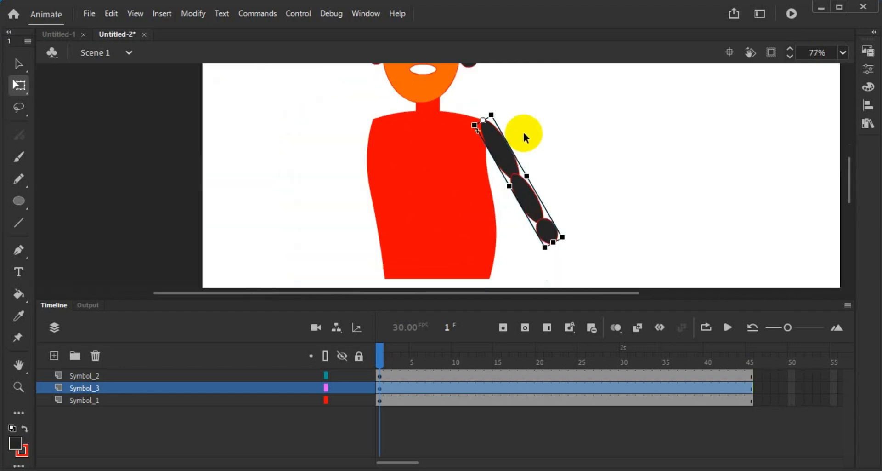
{"action": "left_click", "coordinate": [629, 161]}
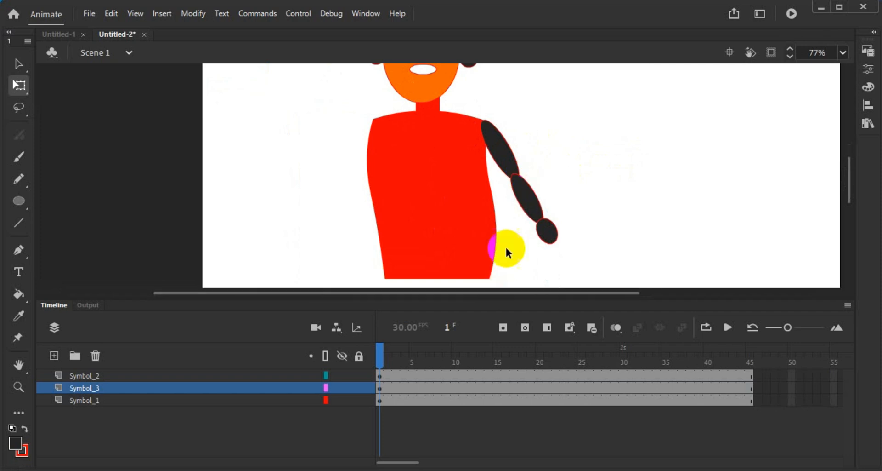
Step: Duplicate the arm layer Symbol_3 and place the copy, mirrored, on the torso's opposite shoulder
{"action": "left_click", "coordinate": [519, 188]}
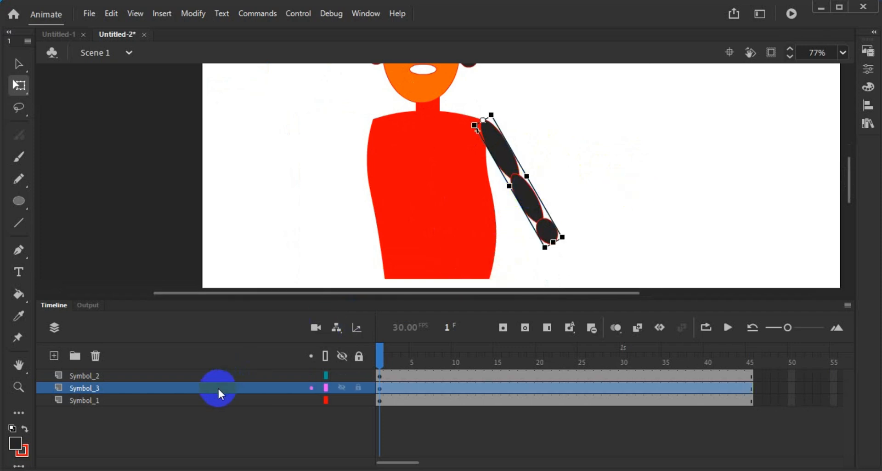
{"action": "right_click", "coordinate": [173, 391]}
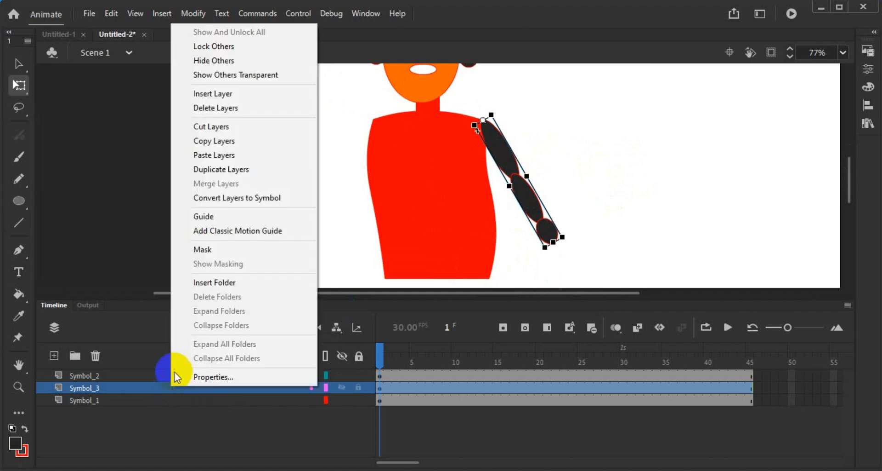
{"action": "left_click", "coordinate": [602, 208]}
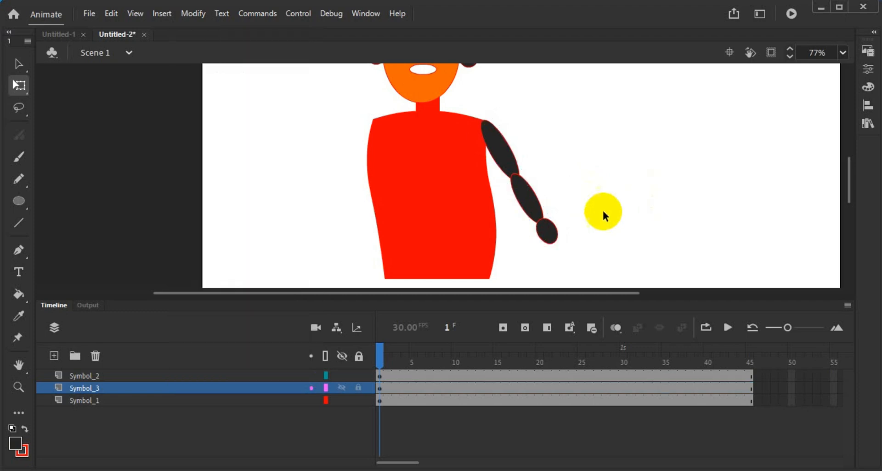
{"action": "right_click", "coordinate": [115, 388]}
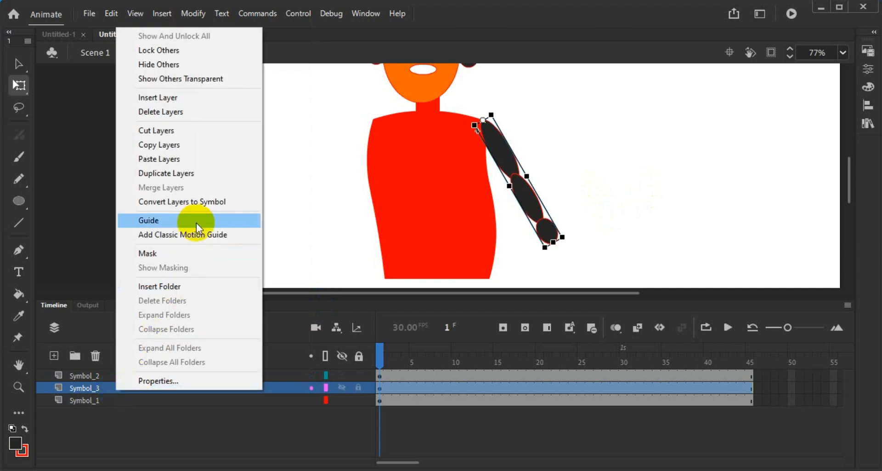
{"action": "left_click", "coordinate": [191, 177]}
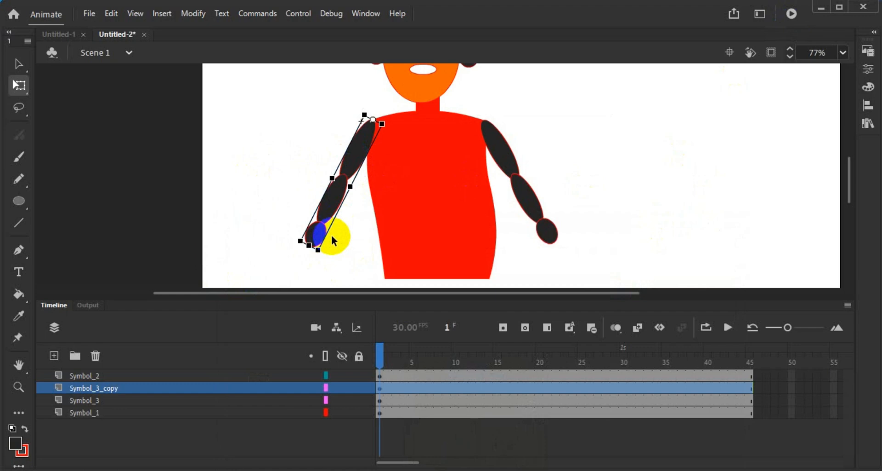
{"action": "scroll", "coordinate": [460, 186], "scroll_direction": "down", "scroll_amount": 2}
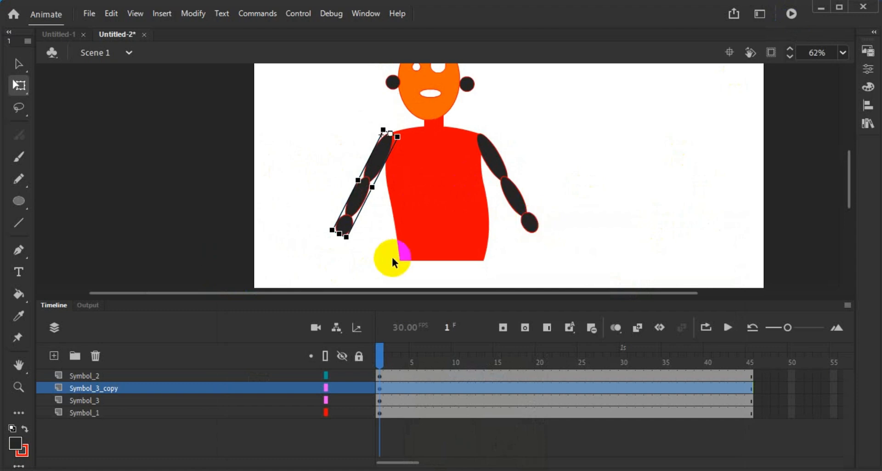
{"action": "left_click", "coordinate": [423, 232]}
{"action": "scroll", "coordinate": [431, 228], "scroll_direction": "down", "scroll_amount": 3}
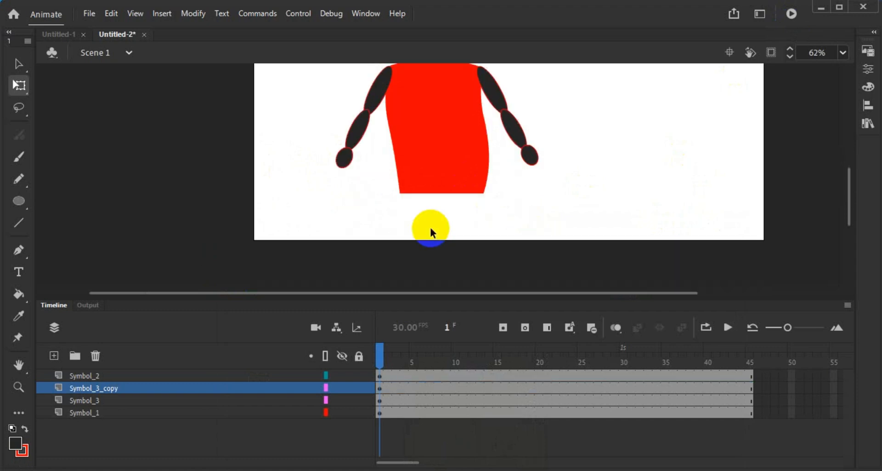
{"action": "scroll", "coordinate": [430, 227], "scroll_direction": "up", "scroll_amount": 3}
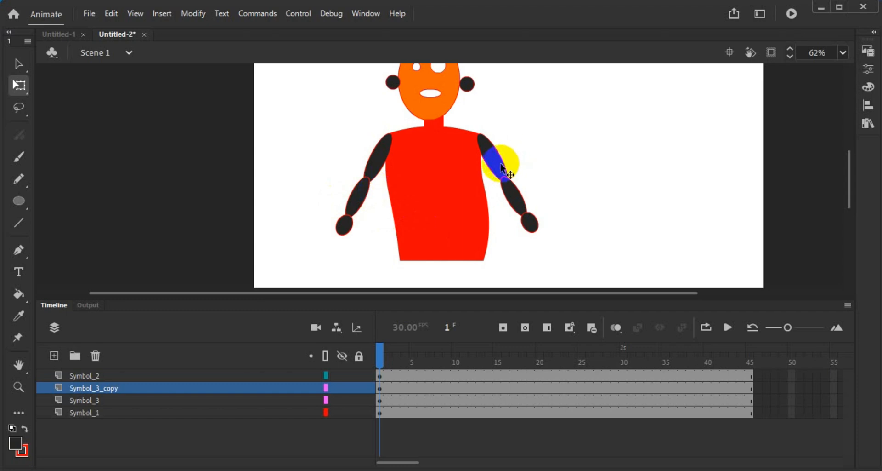
{"action": "left_click_drag", "start_coordinate": [500, 163], "coordinate": [498, 164]}
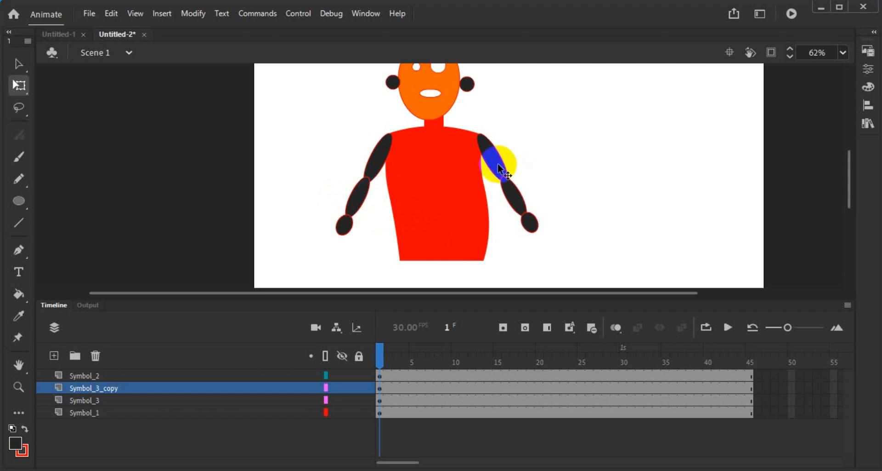
{"action": "left_click", "coordinate": [332, 252]}
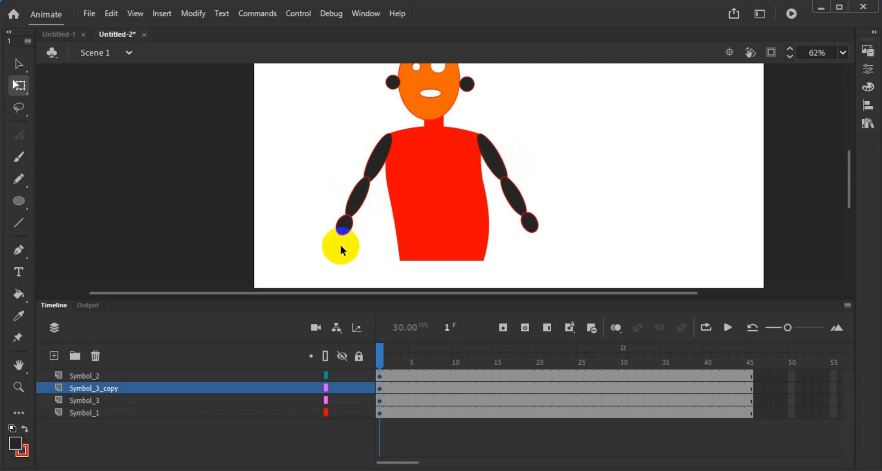
Step: Duplicate the Symbol_3_copy arm layer, and duplicate the resulting layer again to get two extra limbs
{"action": "right_click", "coordinate": [183, 388]}
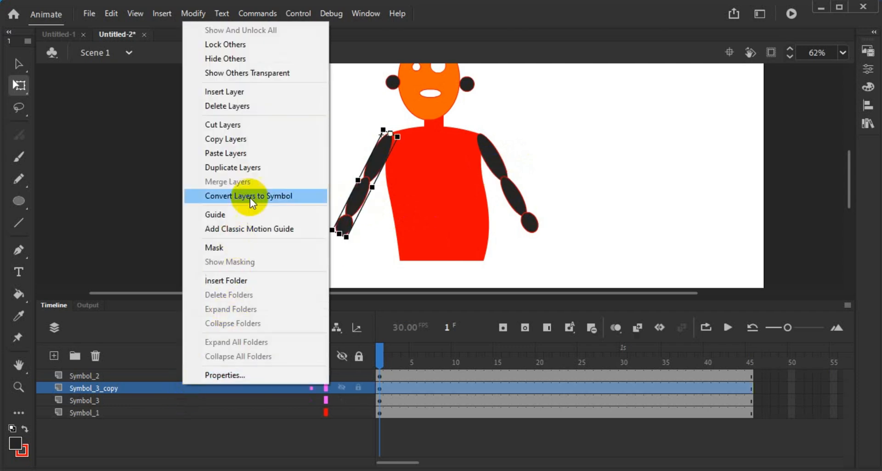
{"action": "left_click", "coordinate": [224, 167]}
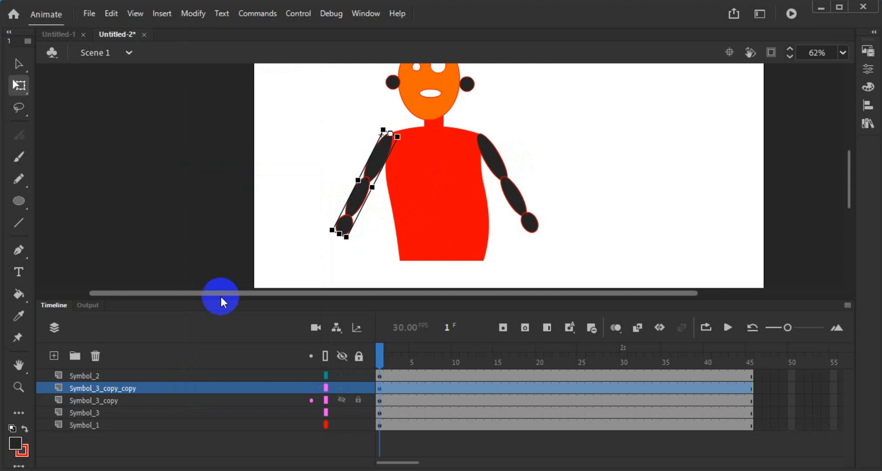
{"action": "right_click", "coordinate": [152, 387]}
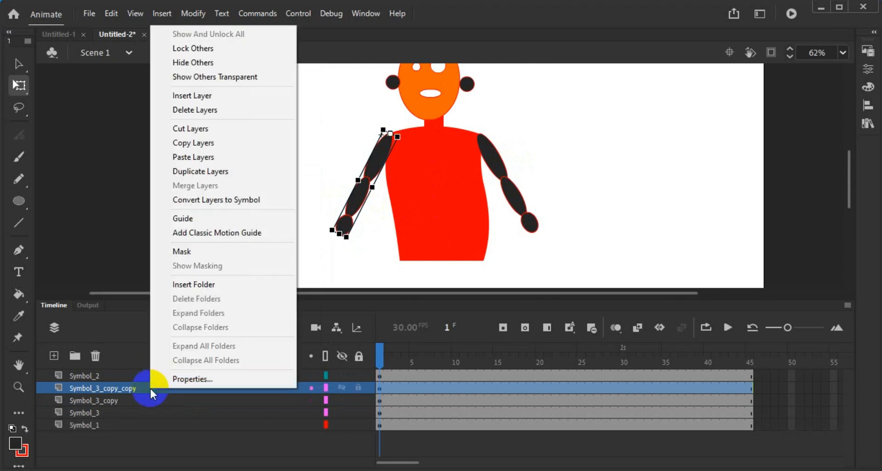
{"action": "left_click", "coordinate": [222, 173]}
Step: Move the two stacked limb copies off the mirrored arm, one to each side of the character
{"action": "scroll", "coordinate": [420, 196], "scroll_direction": "down", "scroll_amount": 2}
{"action": "scroll", "coordinate": [420, 197], "scroll_direction": "down", "scroll_amount": 1}
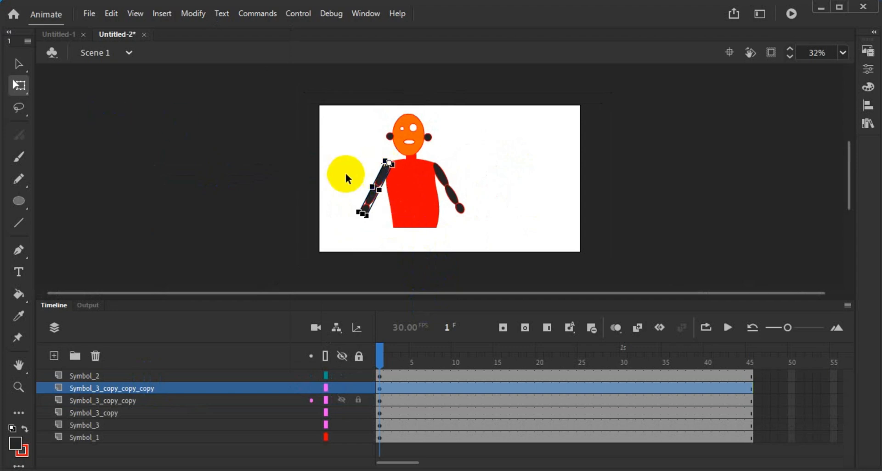
{"action": "scroll", "coordinate": [390, 198], "scroll_direction": "up", "scroll_amount": 3}
{"action": "left_click_drag", "start_coordinate": [354, 151], "coordinate": [738, 165]}
{"action": "left_click_drag", "start_coordinate": [349, 149], "coordinate": [241, 169]}
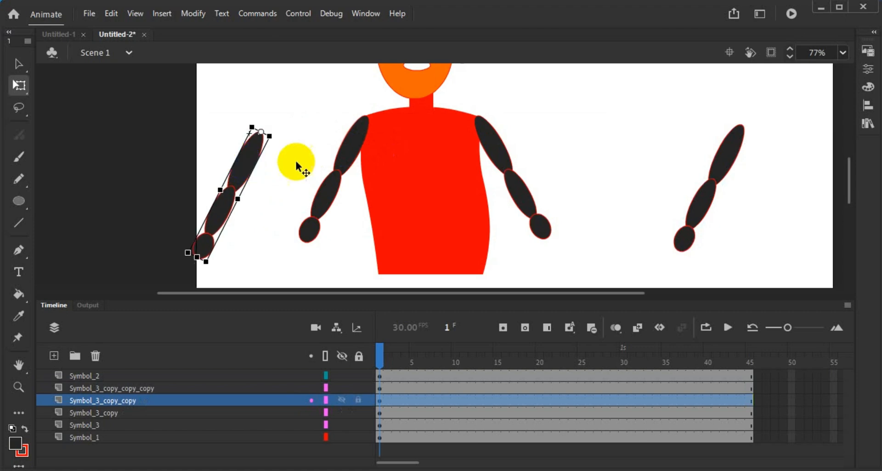
Step: Move the limb copy right of the character to the torso's right hip and rotate it downward as a leg
{"action": "scroll", "coordinate": [479, 148], "scroll_direction": "down", "scroll_amount": 2}
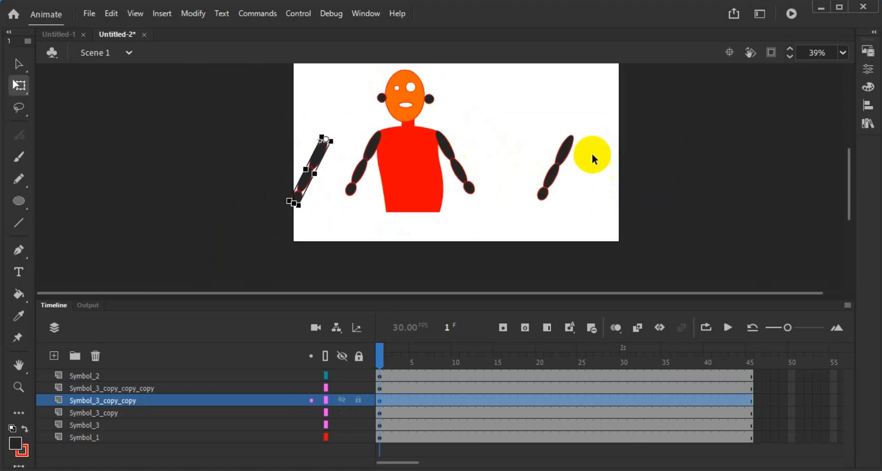
{"action": "left_click_drag", "start_coordinate": [567, 151], "coordinate": [427, 213]}
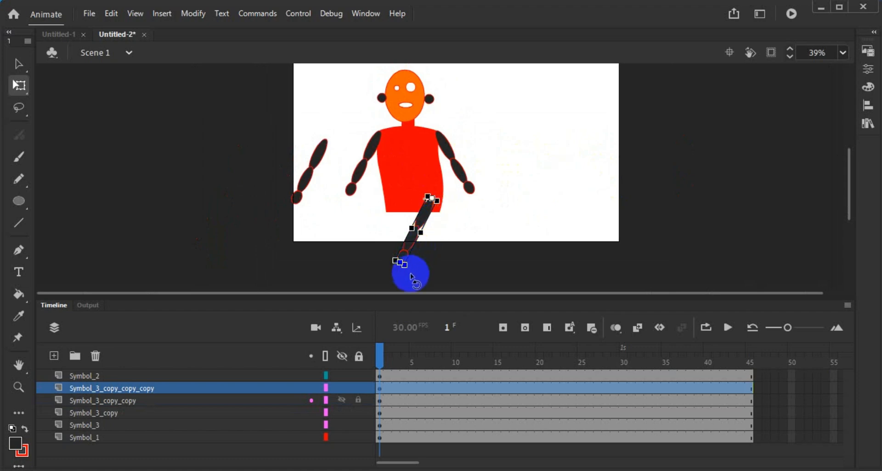
{"action": "left_click_drag", "start_coordinate": [406, 264], "coordinate": [456, 288]}
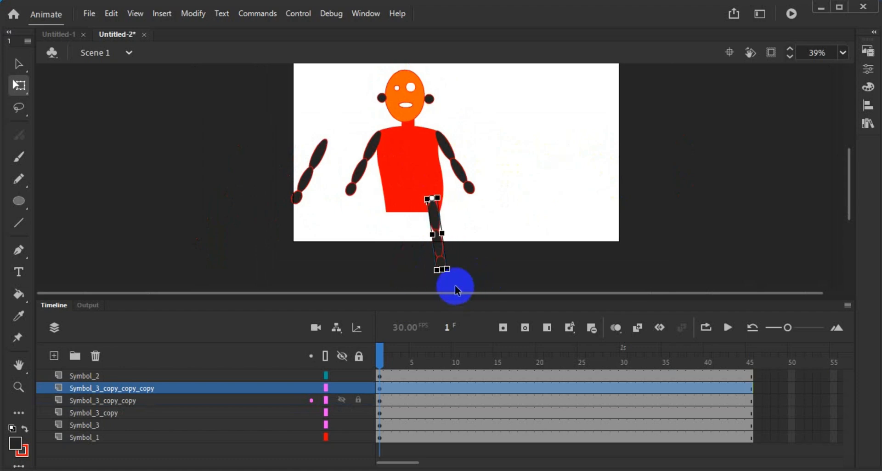
Step: Place the remaining limb copy at the torso's left hip and rotate it downward as the second leg
{"action": "left_click_drag", "start_coordinate": [315, 153], "coordinate": [387, 224]}
{"action": "left_click_drag", "start_coordinate": [372, 282], "coordinate": [410, 285]}
{"action": "left_click", "coordinate": [441, 205]}
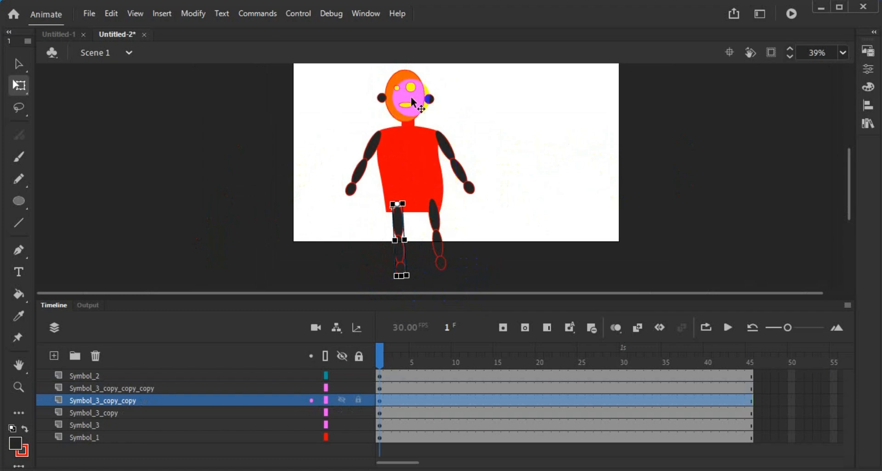
{"action": "scroll", "coordinate": [450, 161], "scroll_direction": "down", "scroll_amount": 1}
{"action": "left_click_drag", "start_coordinate": [452, 159], "coordinate": [454, 154]}
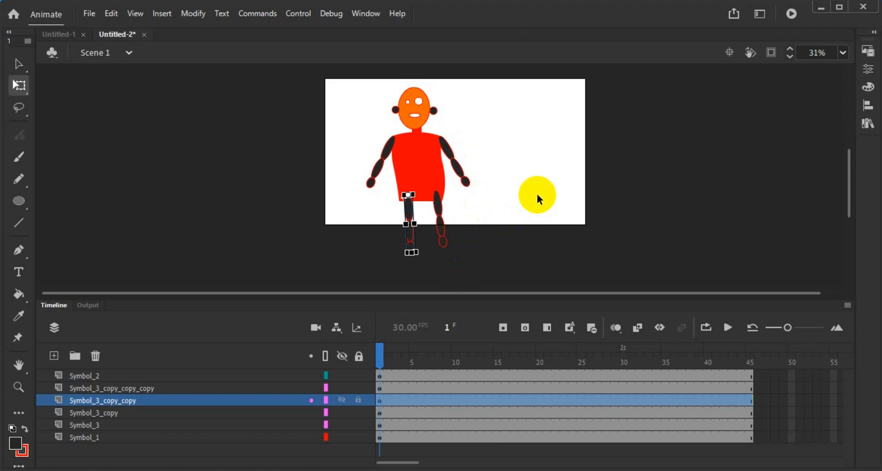
{"action": "left_click", "coordinate": [580, 211]}
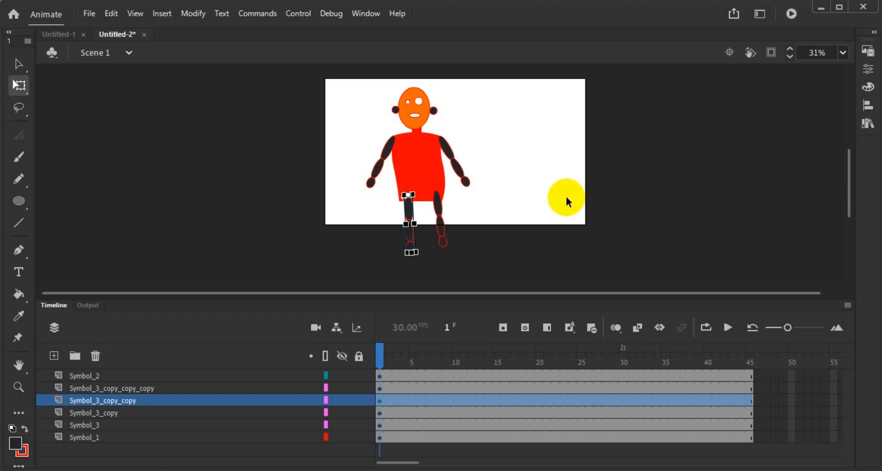
{"action": "left_click", "coordinate": [536, 201]}
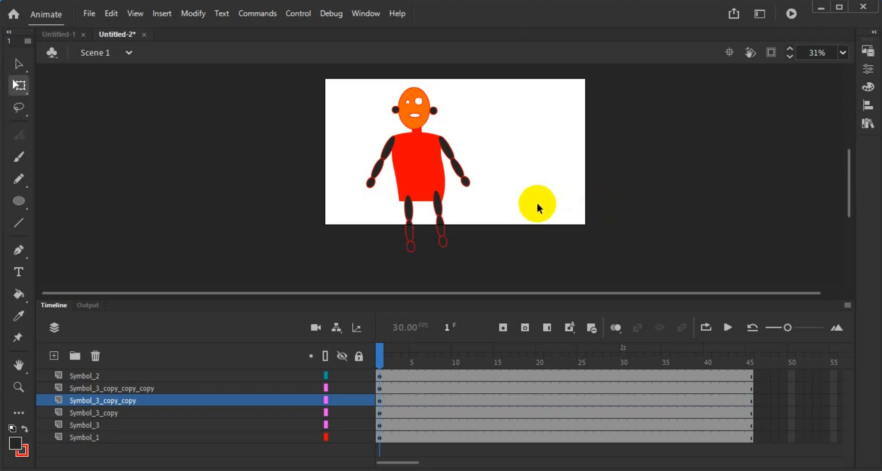
{"action": "left_click", "coordinate": [439, 212]}
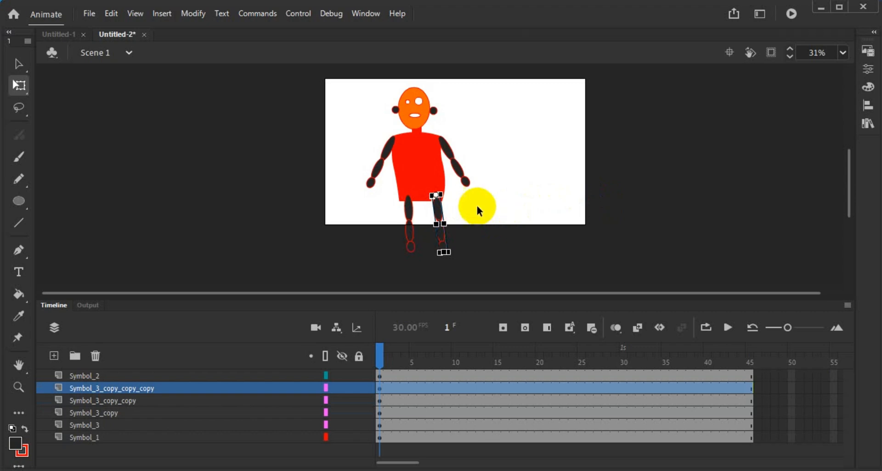
Step: Select the whole character, scale it down and reposition it so it fits the stage height near the centre
{"action": "left_click_drag", "start_coordinate": [347, 80], "coordinate": [490, 278]}
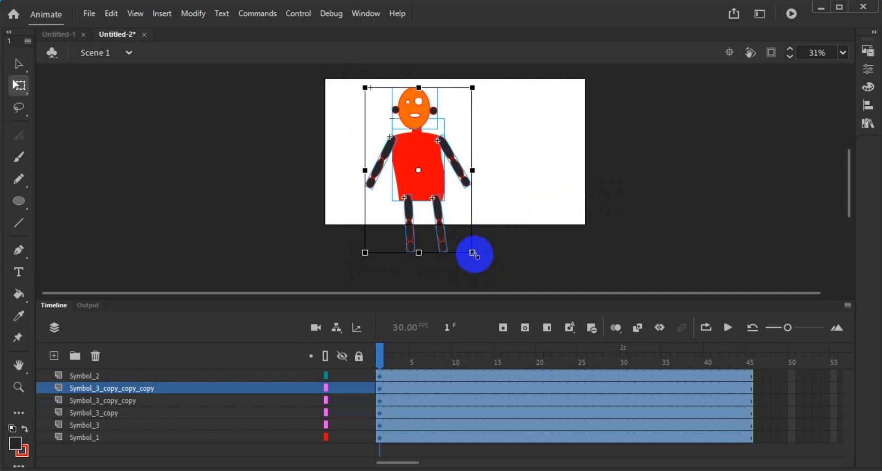
{"action": "left_click_drag", "start_coordinate": [474, 253], "coordinate": [452, 222]}
{"action": "left_click_drag", "start_coordinate": [429, 185], "coordinate": [453, 159]}
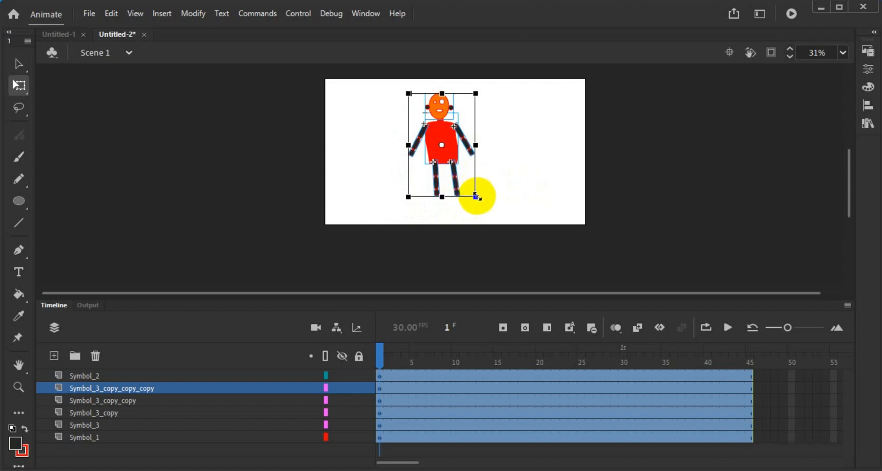
{"action": "left_click_drag", "start_coordinate": [476, 196], "coordinate": [492, 211]}
{"action": "left_click_drag", "start_coordinate": [464, 159], "coordinate": [464, 168]}
{"action": "left_click", "coordinate": [527, 146]}
{"action": "left_click", "coordinate": [462, 248]}
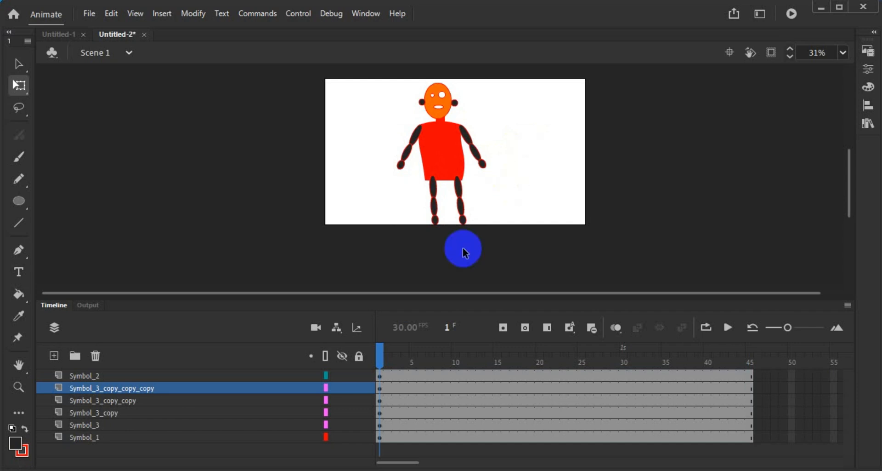
Step: Check which arm or leg belongs to each of the Symbol_3 layer and its copies
{"action": "left_click", "coordinate": [120, 412]}
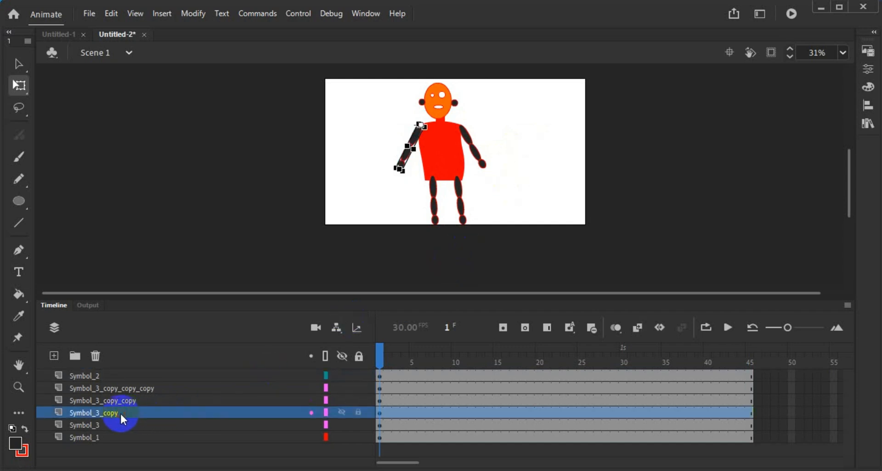
{"action": "left_click", "coordinate": [120, 402]}
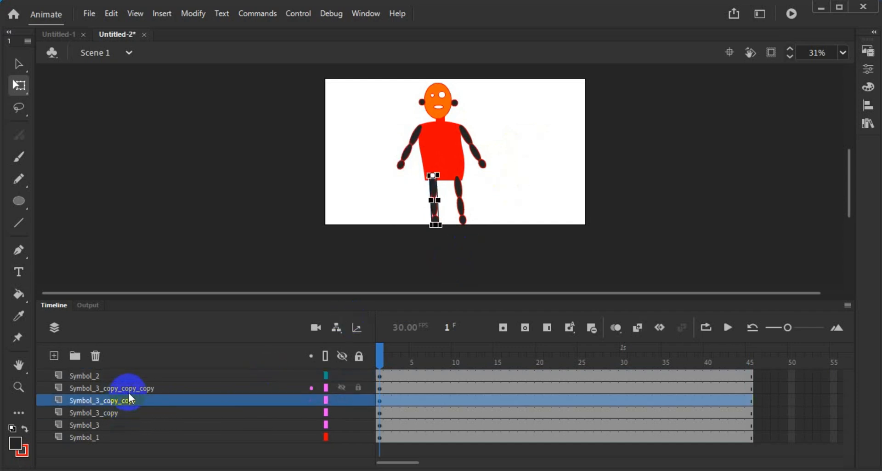
{"action": "left_click", "coordinate": [126, 389]}
{"action": "left_click", "coordinate": [475, 147]}
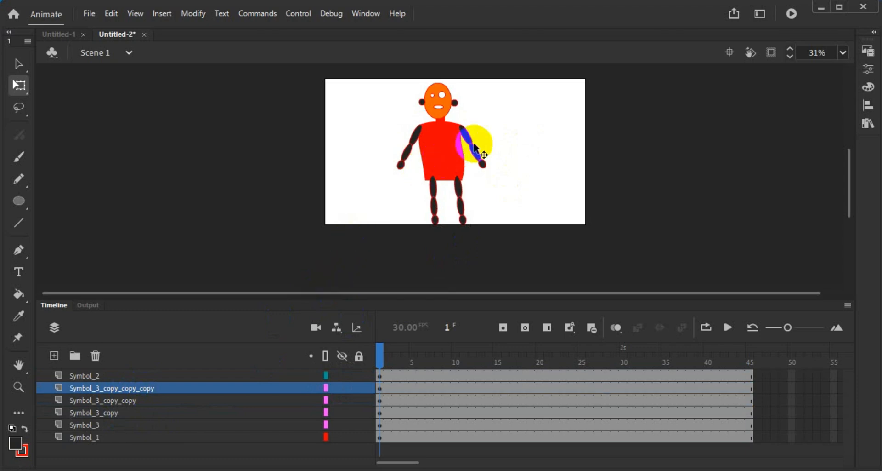
{"action": "left_click", "coordinate": [475, 147]}
{"action": "left_click", "coordinate": [531, 146]}
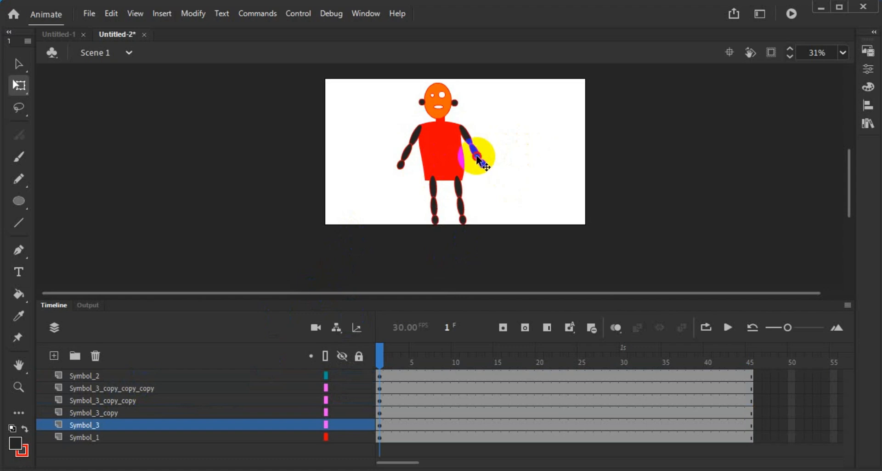
Step: Open the Symbol 3 arm for editing in place, check its forearm and hand parts, and return to Scene 1
{"action": "double_click", "coordinate": [476, 151]}
{"action": "left_click", "coordinate": [479, 156]}
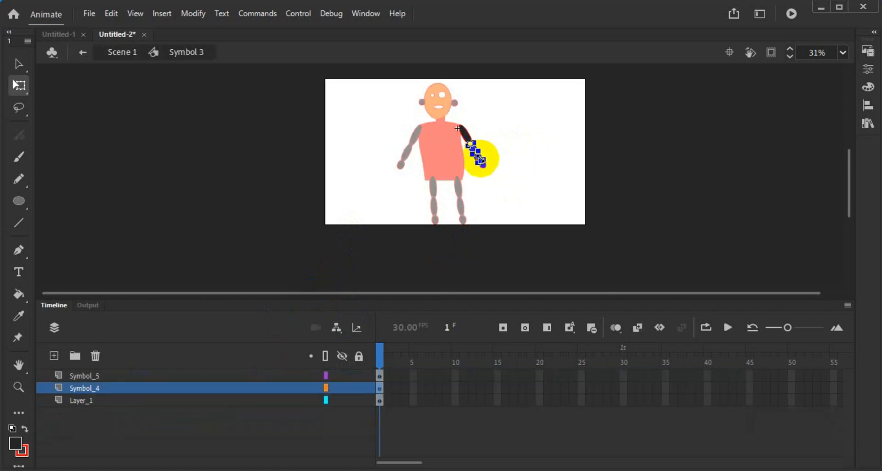
{"action": "scroll", "coordinate": [488, 172], "scroll_direction": "up", "scroll_amount": 3}
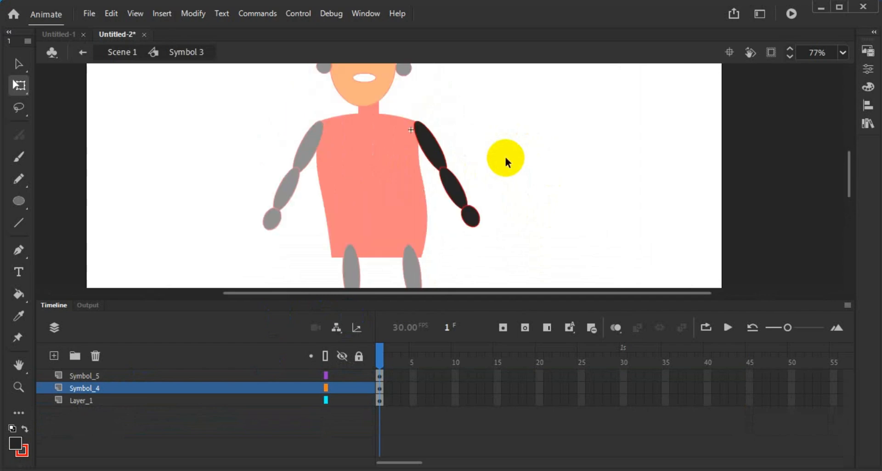
{"action": "left_click", "coordinate": [474, 216]}
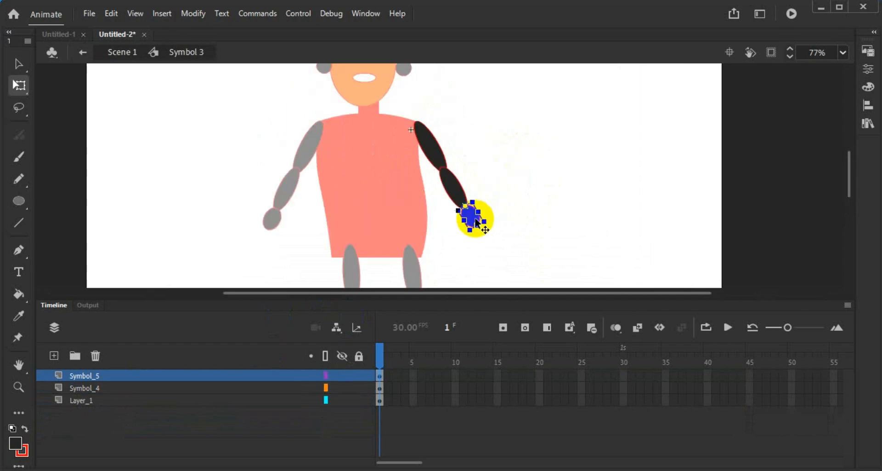
{"action": "left_click", "coordinate": [462, 194]}
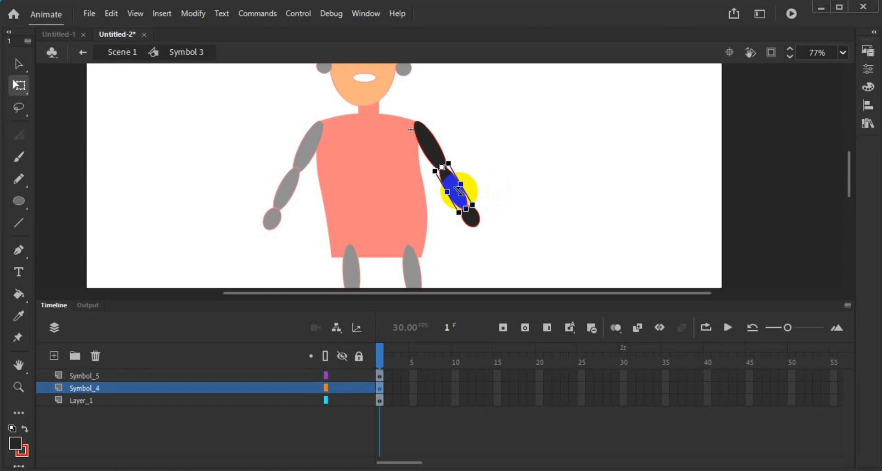
{"action": "left_click", "coordinate": [551, 189]}
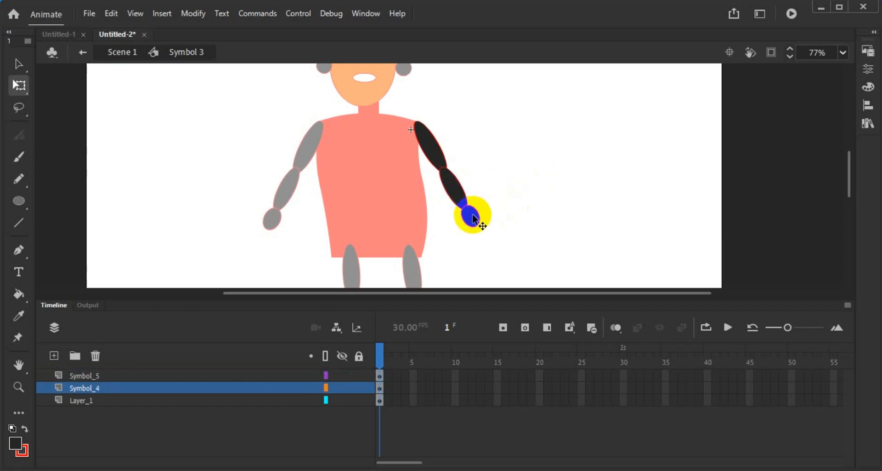
{"action": "double_click", "coordinate": [508, 179]}
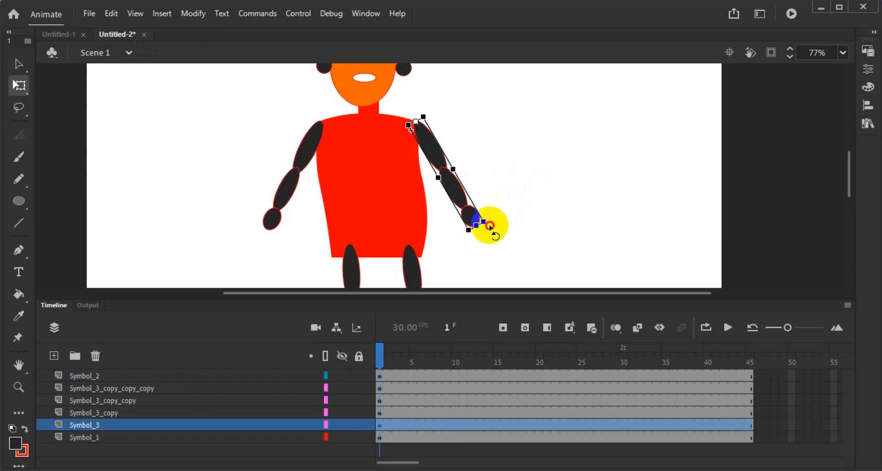
Step: Rotate both arms inward at the shoulders so they hang closer to the torso
{"action": "left_click_drag", "start_coordinate": [491, 226], "coordinate": [465, 254]}
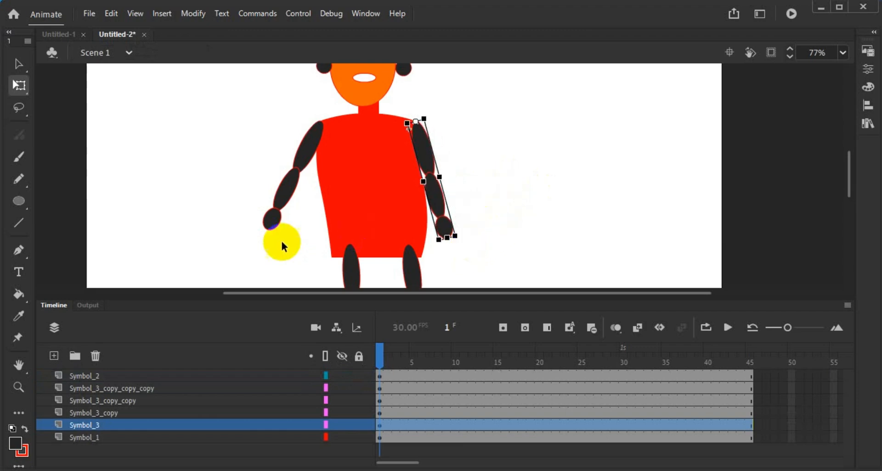
{"action": "left_click", "coordinate": [284, 197]}
{"action": "left_click_drag", "start_coordinate": [273, 249], "coordinate": [314, 258]}
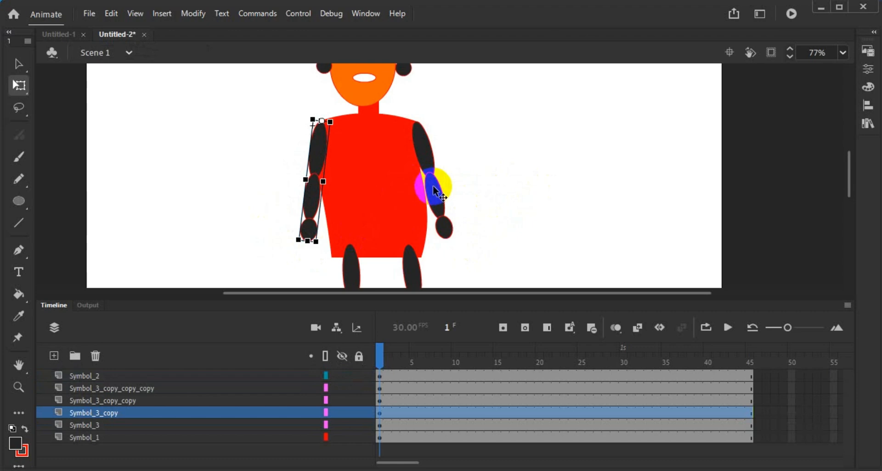
{"action": "double_click", "coordinate": [433, 186]}
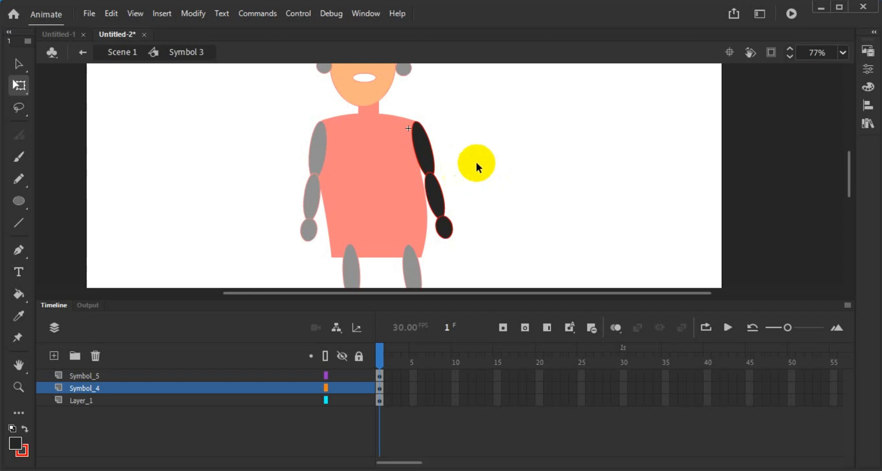
{"action": "double_click", "coordinate": [503, 154]}
{"action": "scroll", "coordinate": [492, 145], "scroll_direction": "down", "scroll_amount": 2}
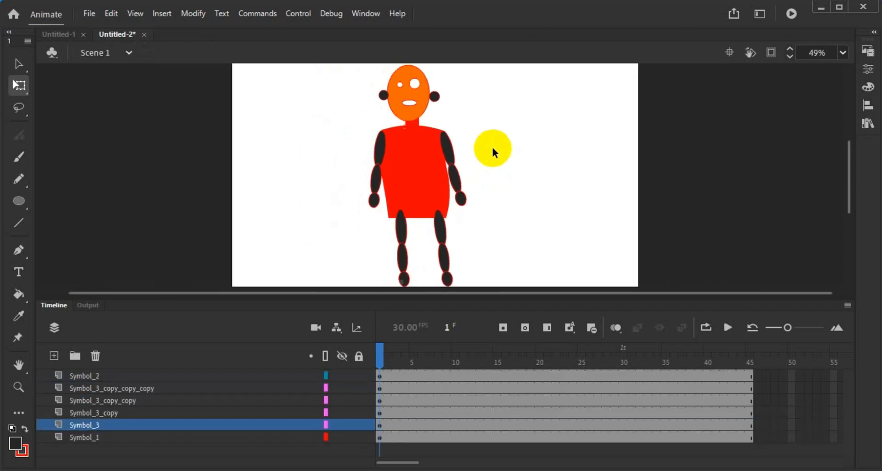
{"action": "left_click_drag", "start_coordinate": [396, 94], "coordinate": [409, 171]}
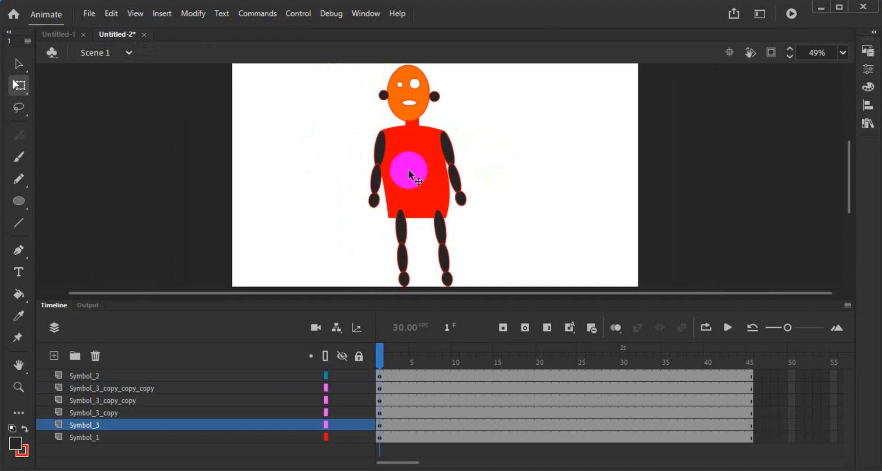
{"action": "left_click_drag", "start_coordinate": [409, 174], "coordinate": [426, 107]}
Step: Try the head flipped horizontally and realigned over the neck, and flip it back
{"action": "left_click", "coordinate": [427, 107]}
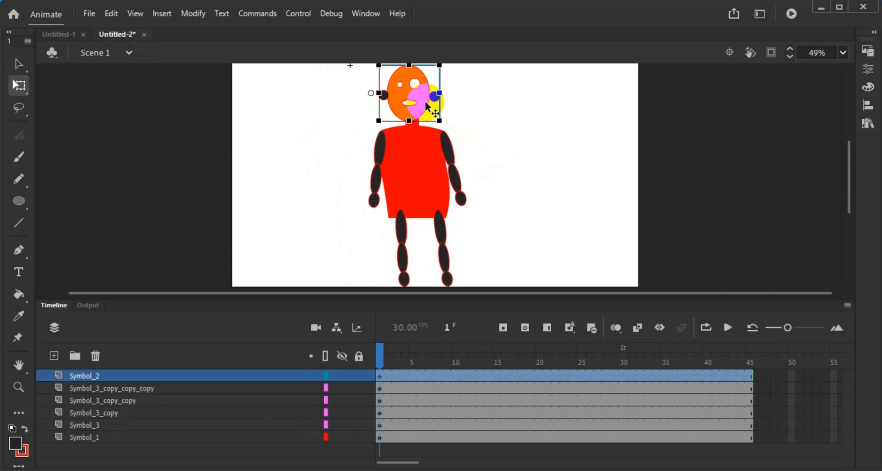
{"action": "right_click", "coordinate": [427, 107]}
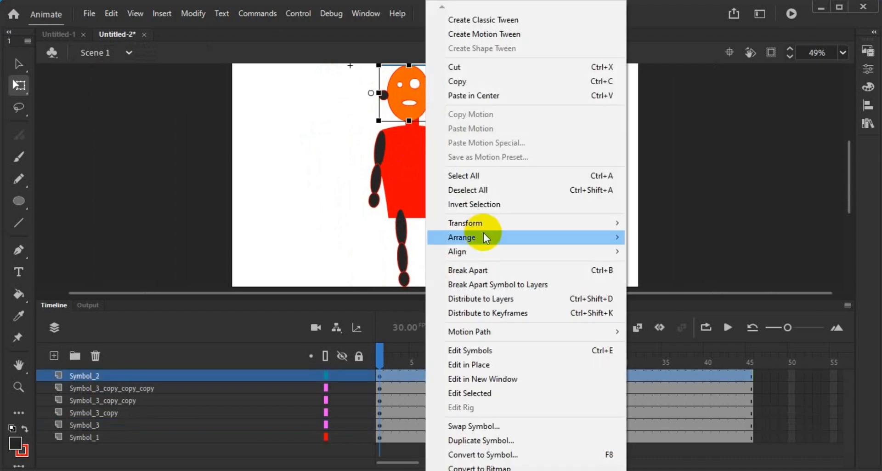
{"action": "mouse_move", "coordinate": [486, 222]}
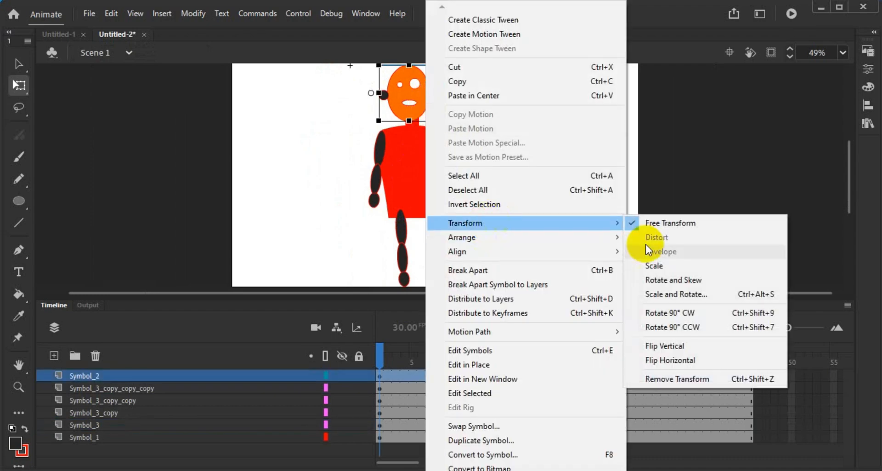
{"action": "left_click", "coordinate": [696, 366]}
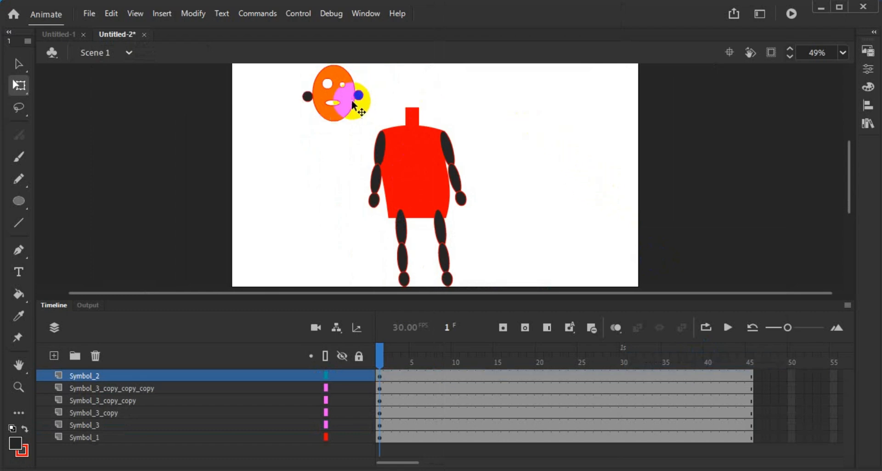
{"action": "left_click_drag", "start_coordinate": [354, 99], "coordinate": [413, 87]}
{"action": "right_click", "coordinate": [412, 86]}
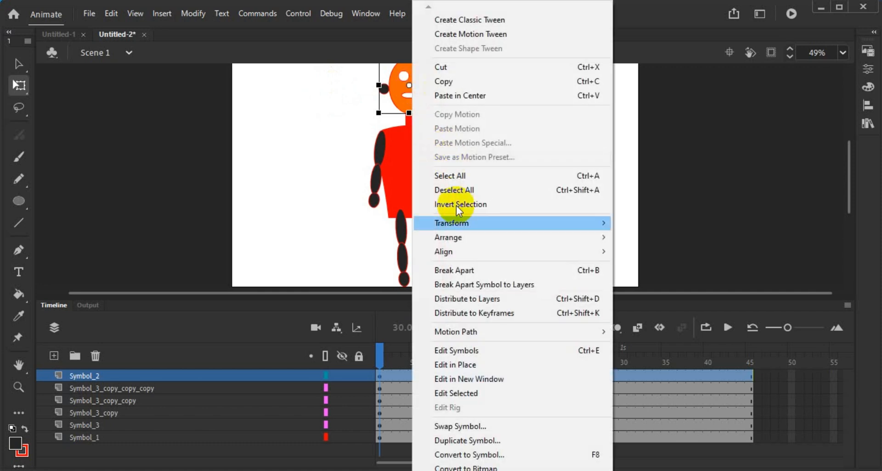
{"action": "mouse_move", "coordinate": [461, 222]}
{"action": "left_click", "coordinate": [719, 360]}
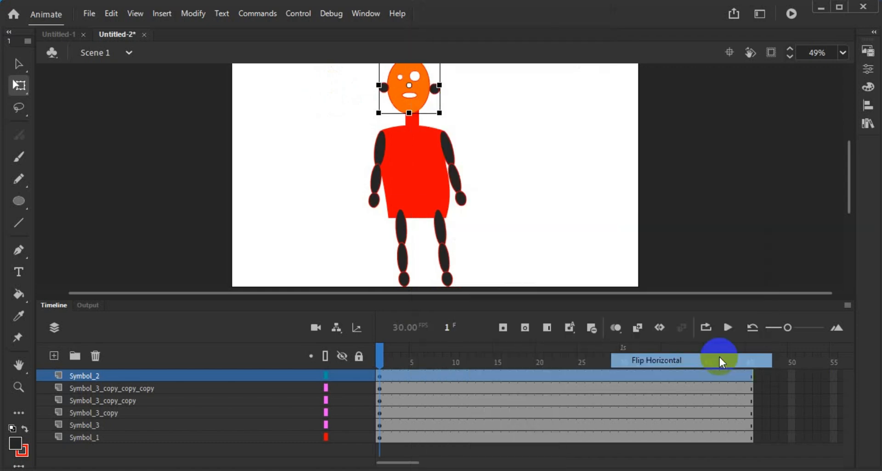
Step: Seat the head on the neck and tilt it slightly clockwise about a transformation point placed at the chin
{"action": "left_click_drag", "start_coordinate": [419, 110], "coordinate": [423, 113]}
{"action": "scroll", "coordinate": [491, 128], "scroll_direction": "up", "scroll_amount": 3}
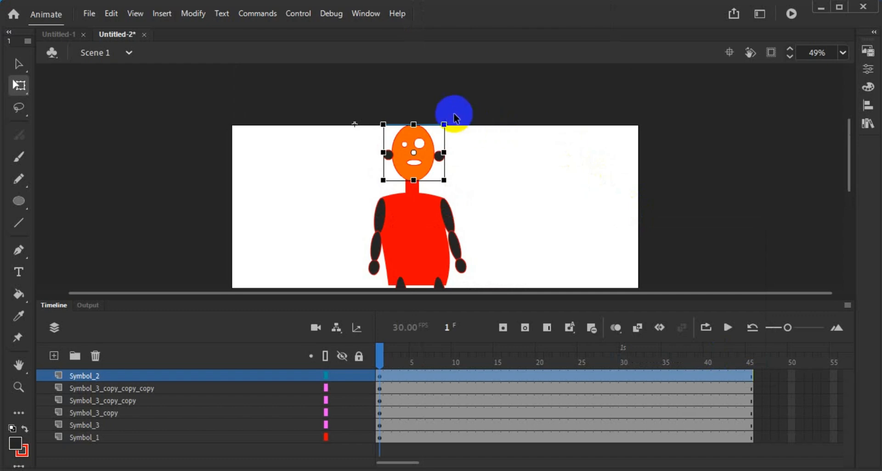
{"action": "left_click", "coordinate": [407, 143]}
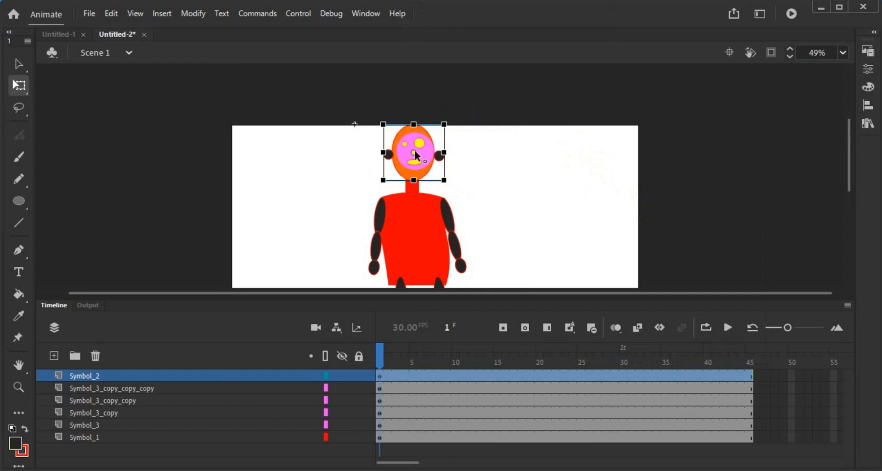
{"action": "left_click", "coordinate": [454, 130]}
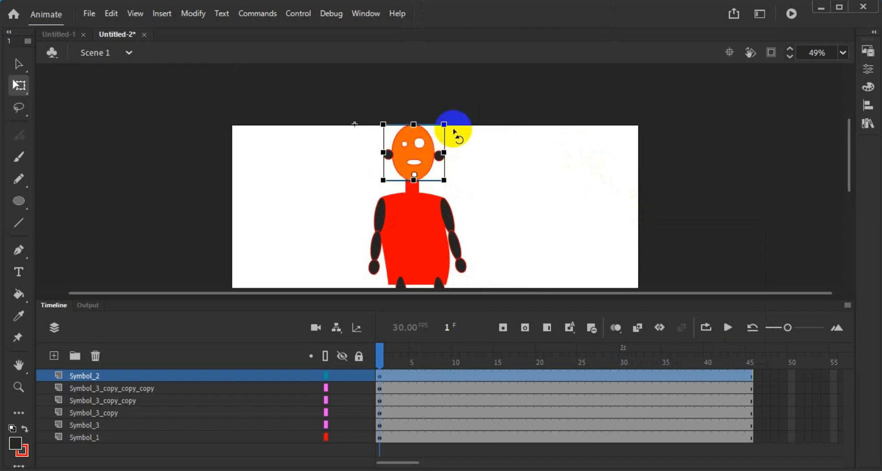
{"action": "left_click_drag", "start_coordinate": [454, 130], "coordinate": [459, 125]}
Step: Move the Symbol_3 layer below Symbol_1 so the right-hand arm sits behind the torso
{"action": "scroll", "coordinate": [510, 175], "scroll_direction": "down", "scroll_amount": 1}
{"action": "scroll", "coordinate": [509, 175], "scroll_direction": "down", "scroll_amount": 2}
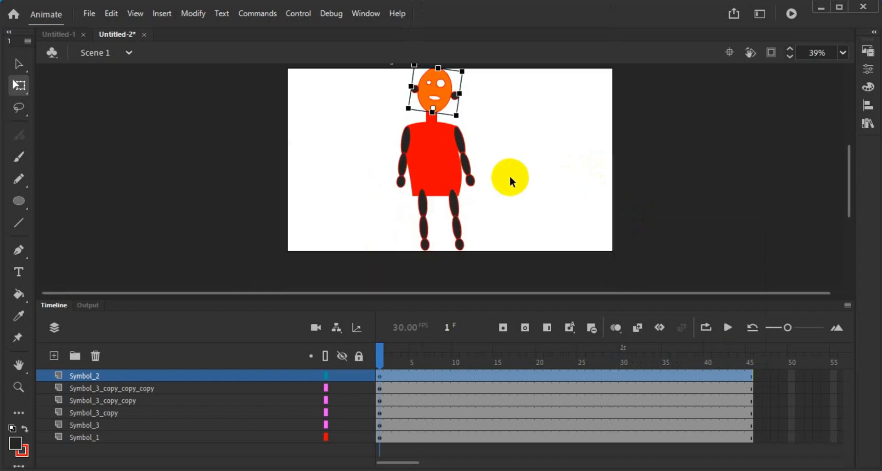
{"action": "left_click", "coordinate": [461, 145]}
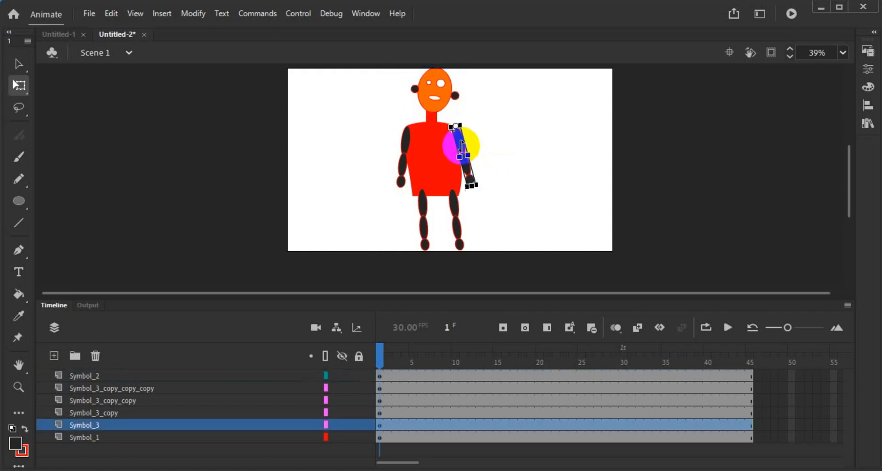
{"action": "left_click", "coordinate": [509, 138]}
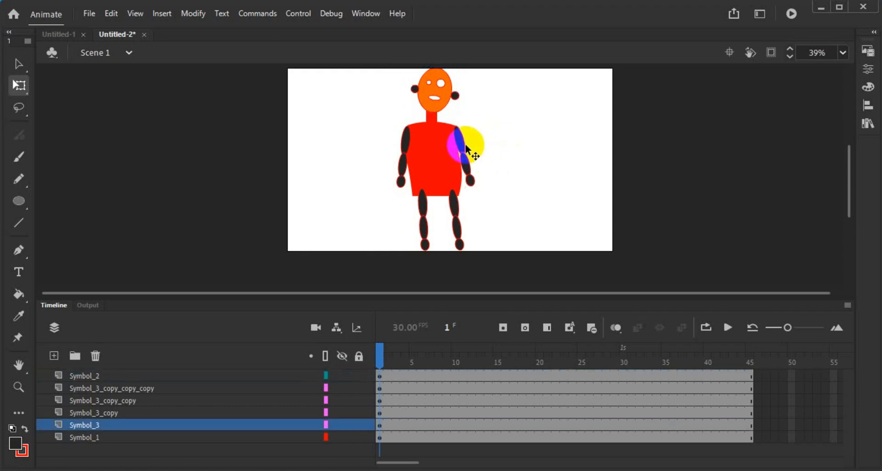
{"action": "left_click", "coordinate": [461, 146]}
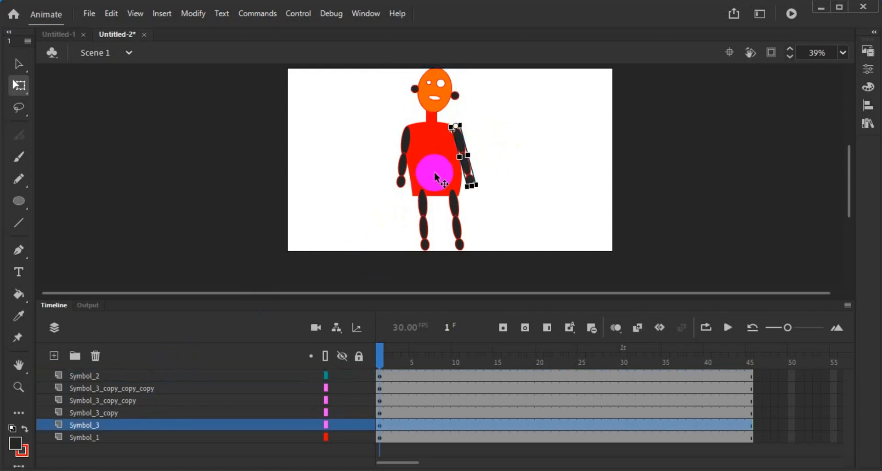
{"action": "left_click", "coordinate": [435, 171]}
{"action": "left_click", "coordinate": [507, 133]}
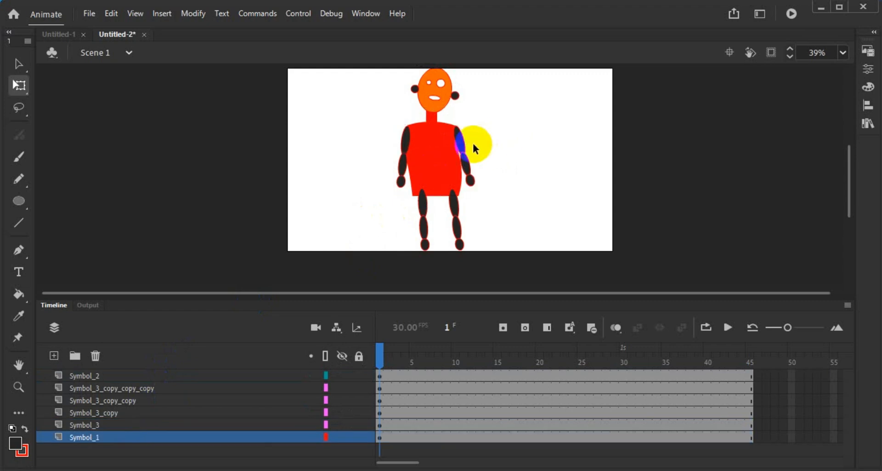
{"action": "left_click", "coordinate": [464, 147]}
{"action": "left_click", "coordinate": [124, 423]}
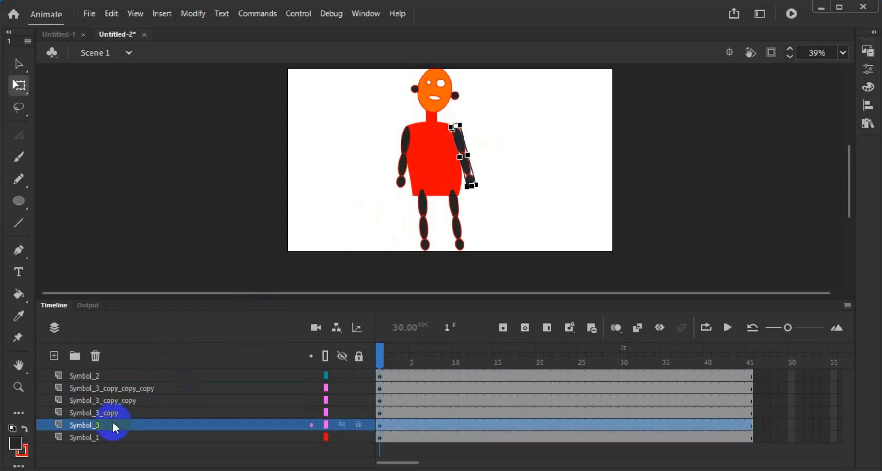
{"action": "left_click_drag", "start_coordinate": [250, 301], "coordinate": [239, 276]}
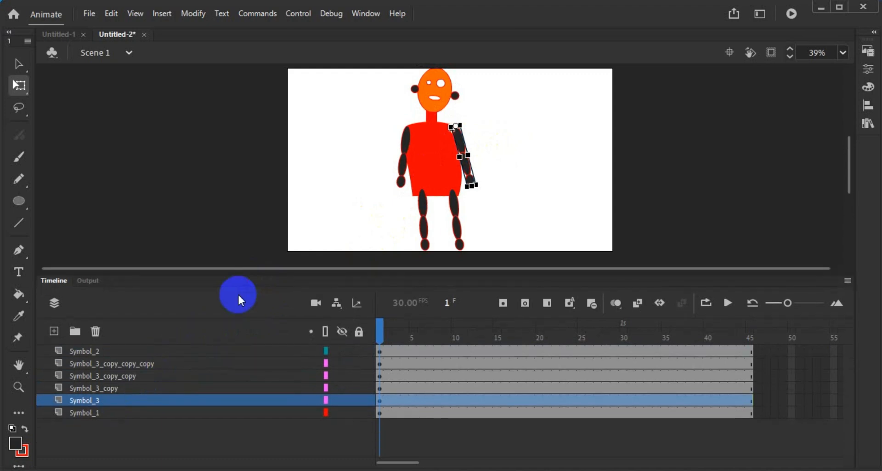
{"action": "left_click_drag", "start_coordinate": [114, 396], "coordinate": [115, 416]}
Step: Rotate the left-hand arm, Symbol_3_copy, inward so it crosses the front of the torso
{"action": "left_click_drag", "start_coordinate": [342, 195], "coordinate": [584, 176]}
{"action": "left_click", "coordinate": [401, 186]}
{"action": "scroll", "coordinate": [583, 179], "scroll_direction": "down", "scroll_amount": 3}
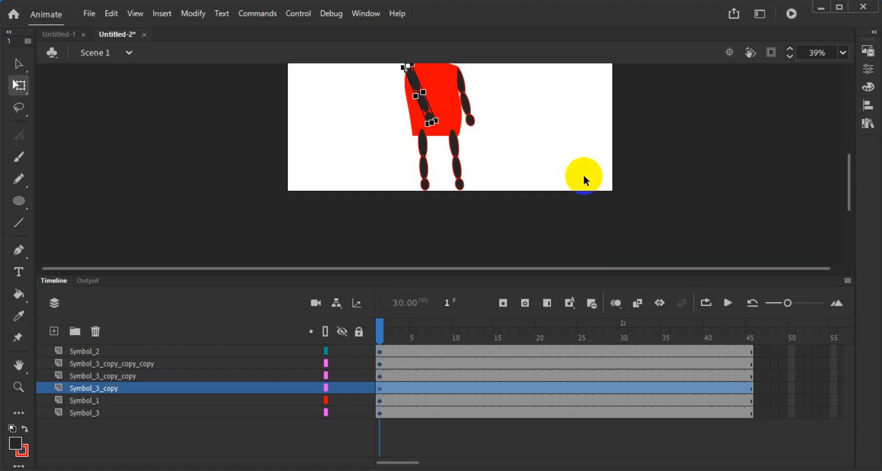
Step: Shift the right-hand leg, Symbol_3_copy_copy_copy, slightly inward along the bottom edge of the torso
{"action": "left_click", "coordinate": [454, 146]}
{"action": "mouse_move", "coordinate": [454, 146]}
{"action": "left_mouse_down"}
{"action": "mouse_move", "coordinate": [447, 148]}
{"action": "mouse_move", "coordinate": [461, 148]}
{"action": "left_mouse_up"}
{"action": "scroll", "coordinate": [473, 156], "scroll_direction": "up", "scroll_amount": 3}
{"action": "left_click_drag", "start_coordinate": [540, 150], "coordinate": [417, 124]}
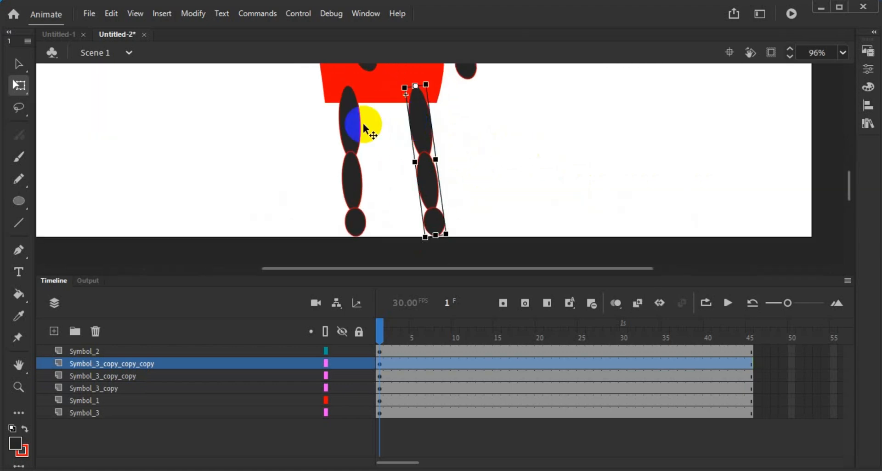
Step: Shift the left-hand leg, Symbol_3_copy_copy, slightly inward and rotate it a little clockwise so it stands nearly vertical
{"action": "left_click", "coordinate": [354, 121]}
{"action": "left_click_drag", "start_coordinate": [352, 121], "coordinate": [458, 119]}
{"action": "scroll", "coordinate": [434, 119], "scroll_direction": "down", "scroll_amount": 2}
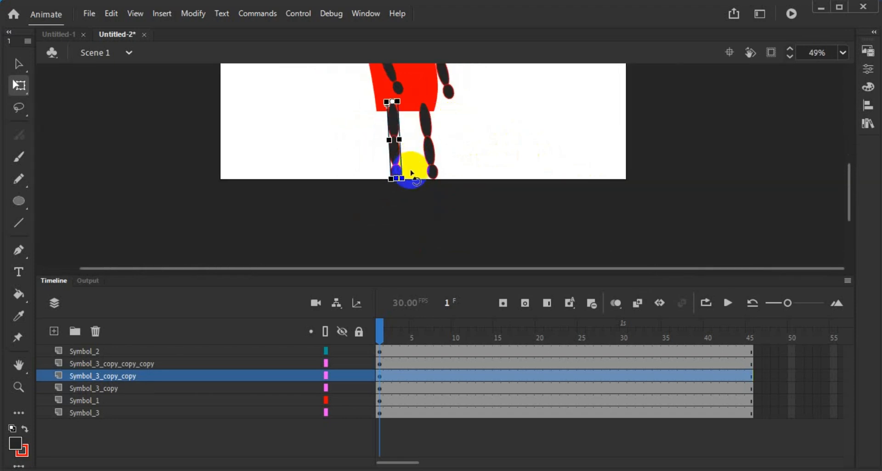
{"action": "left_click_drag", "start_coordinate": [408, 173], "coordinate": [478, 119]}
Step: Select all the character's parts and scale the whole figure down slightly so it fits inside the stage
{"action": "scroll", "coordinate": [477, 118], "scroll_direction": "down", "scroll_amount": 2}
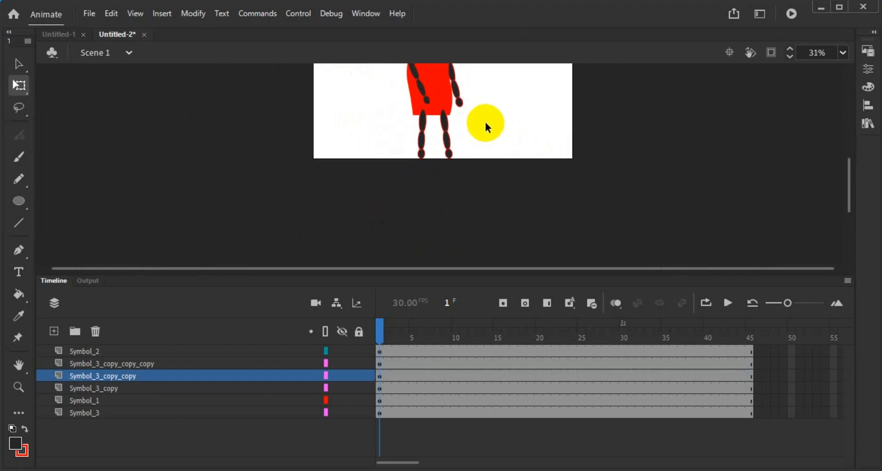
{"action": "double_click", "coordinate": [20, 365]}
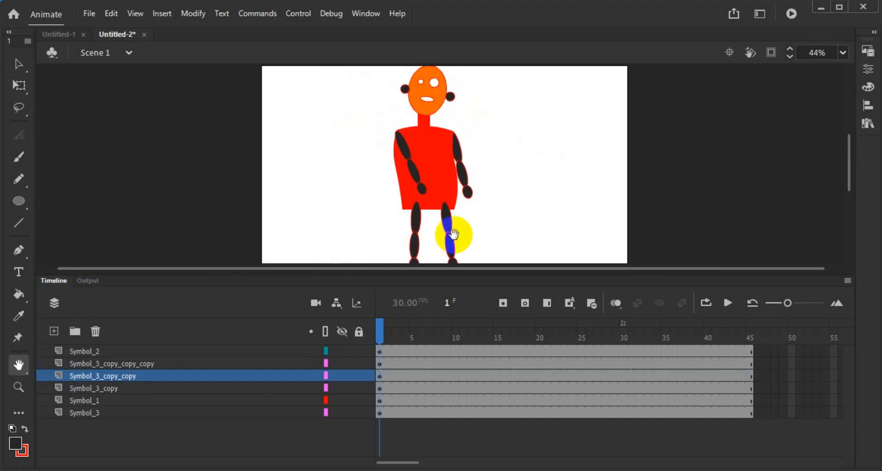
{"action": "left_click", "coordinate": [850, 178]}
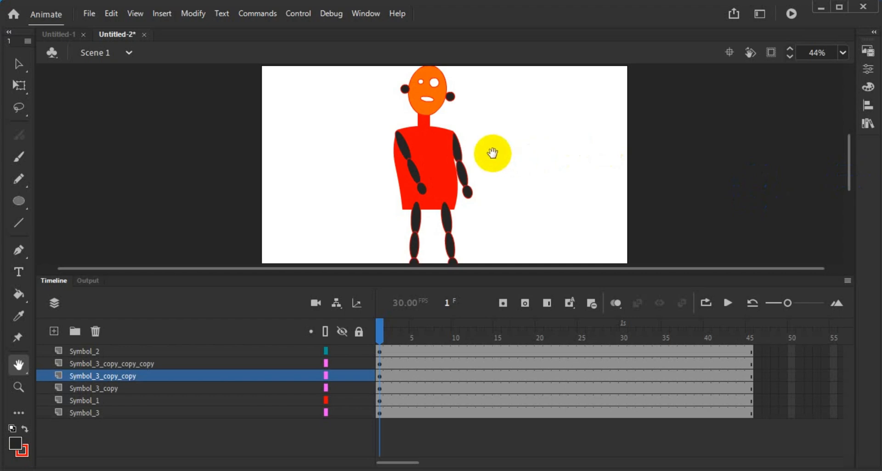
{"action": "scroll", "coordinate": [500, 152], "scroll_direction": "down", "scroll_amount": 1}
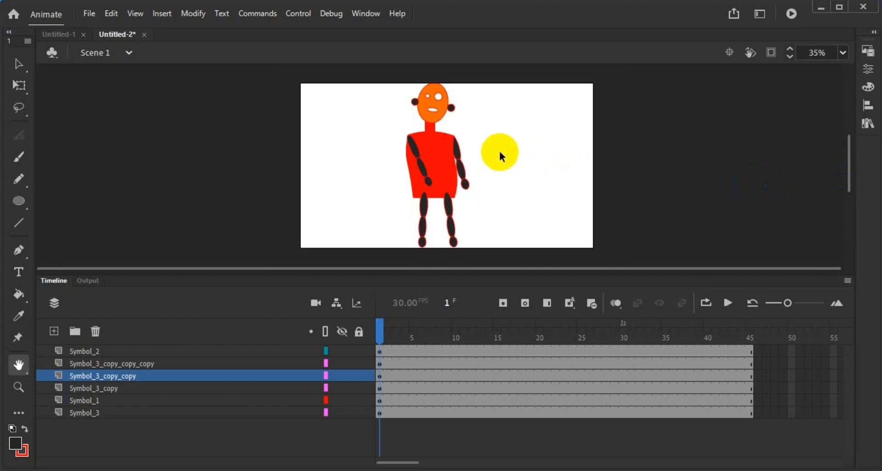
{"action": "left_click", "coordinate": [19, 63]}
{"action": "left_click_drag", "start_coordinate": [365, 84], "coordinate": [500, 245]}
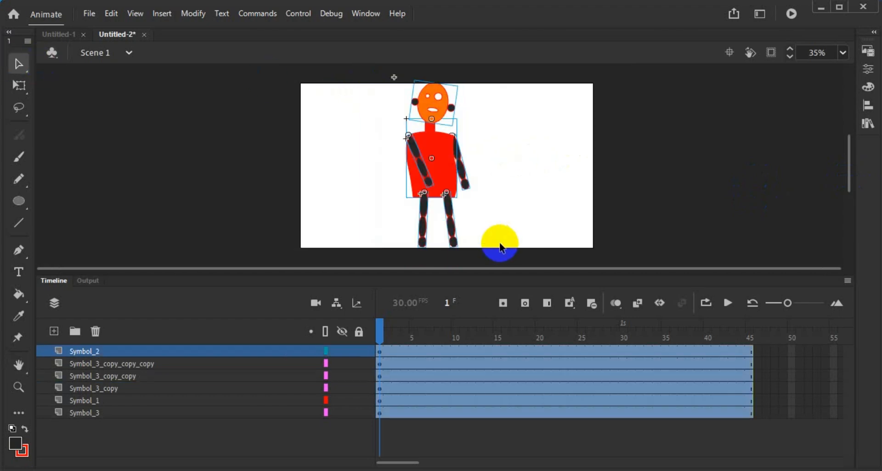
{"action": "left_click", "coordinate": [19, 88]}
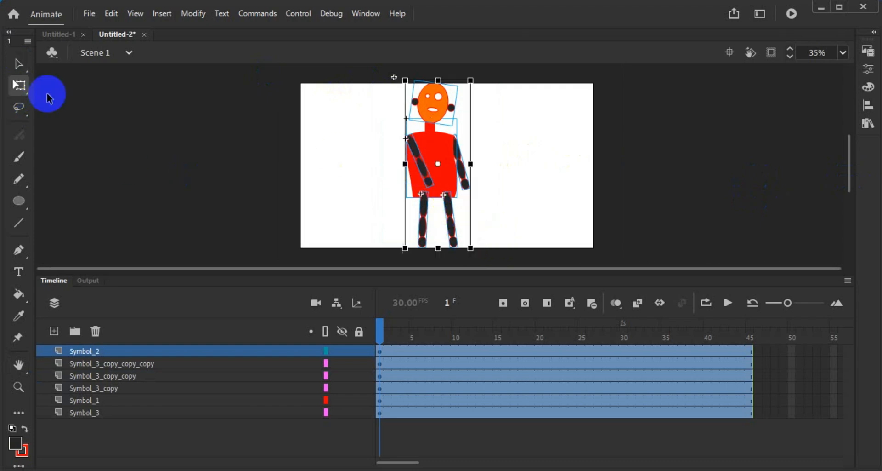
{"action": "left_click_drag", "start_coordinate": [469, 248], "coordinate": [467, 241]}
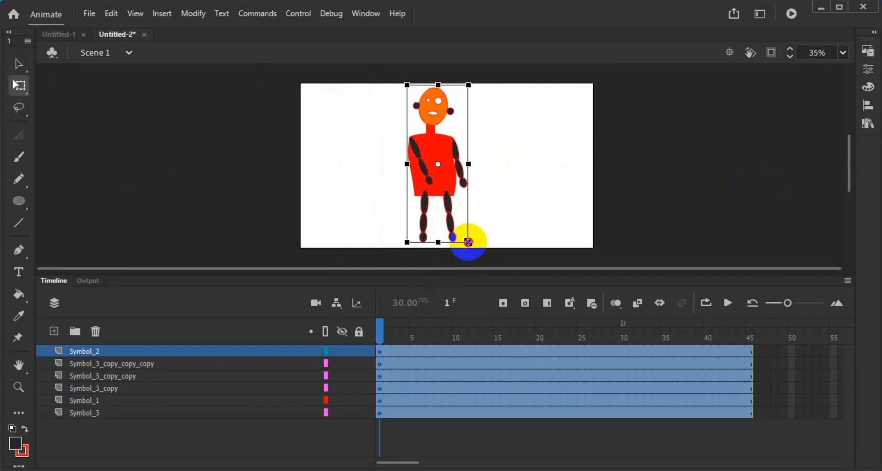
{"action": "double_click", "coordinate": [19, 364]}
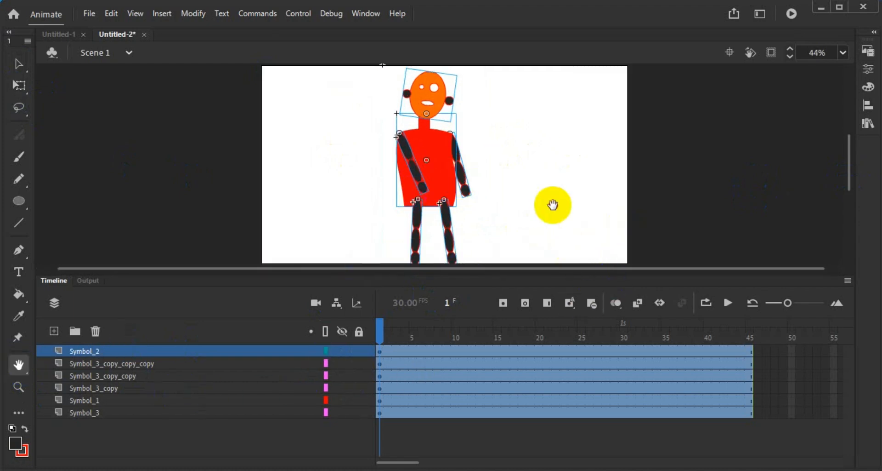
Step: Open the right-hand arm, Symbol 3, for editing in place and select its hand
{"action": "left_click", "coordinate": [19, 63]}
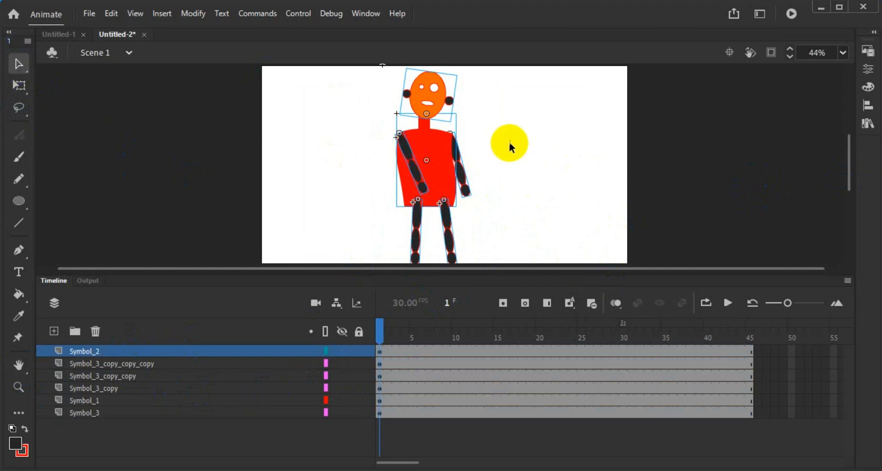
{"action": "left_click_drag", "start_coordinate": [511, 147], "coordinate": [469, 191]}
{"action": "double_click", "coordinate": [468, 191]}
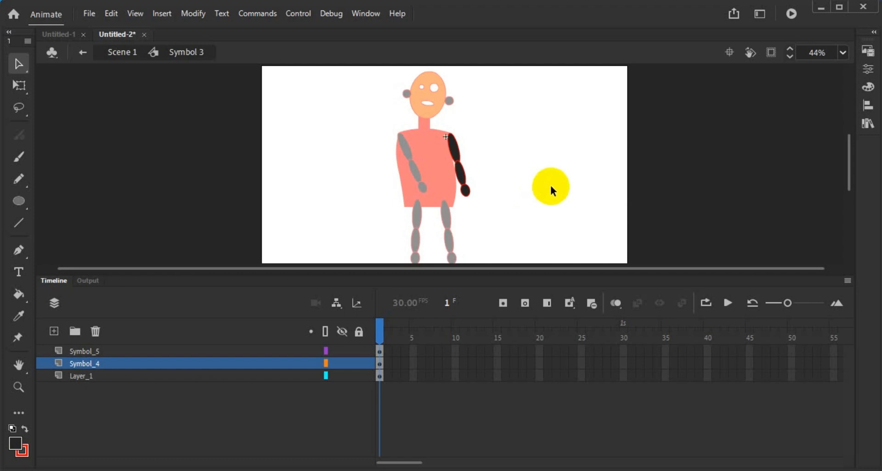
{"action": "left_click", "coordinate": [465, 189]}
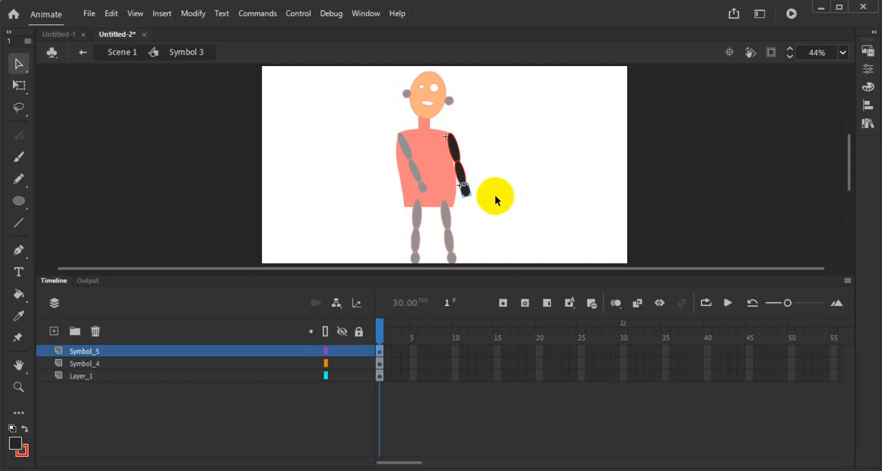
{"action": "scroll", "coordinate": [494, 193], "scroll_direction": "up", "scroll_amount": 3}
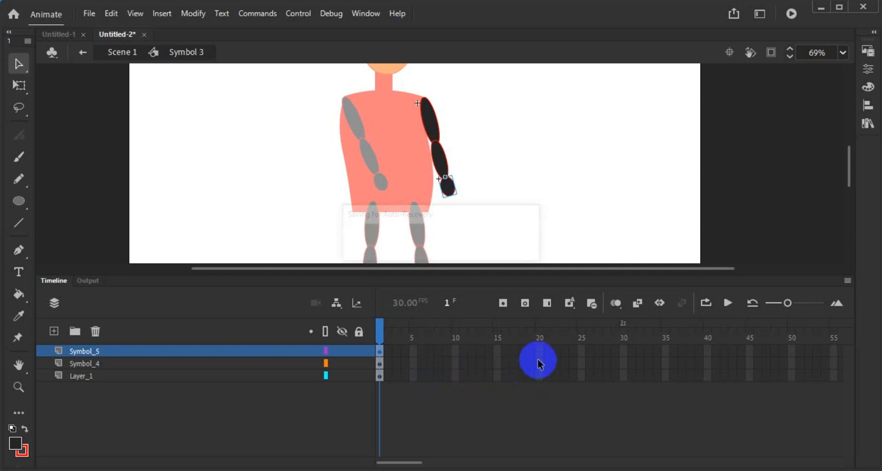
Step: Insert keyframes at frame 20 on the Symbol_5, Symbol_4 and Layer_1 layers of the arm
{"action": "left_click_drag", "start_coordinate": [540, 355], "coordinate": [540, 375]}
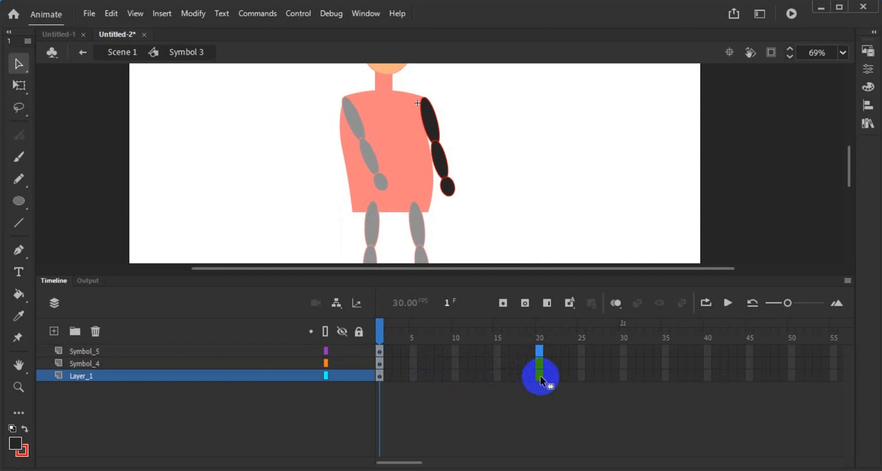
{"action": "key", "text": "F6"}
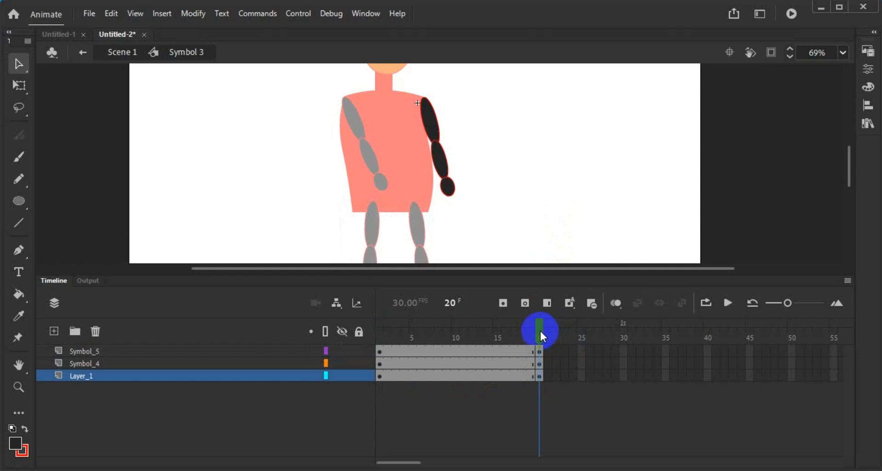
{"action": "left_click_drag", "start_coordinate": [540, 329], "coordinate": [365, 338]}
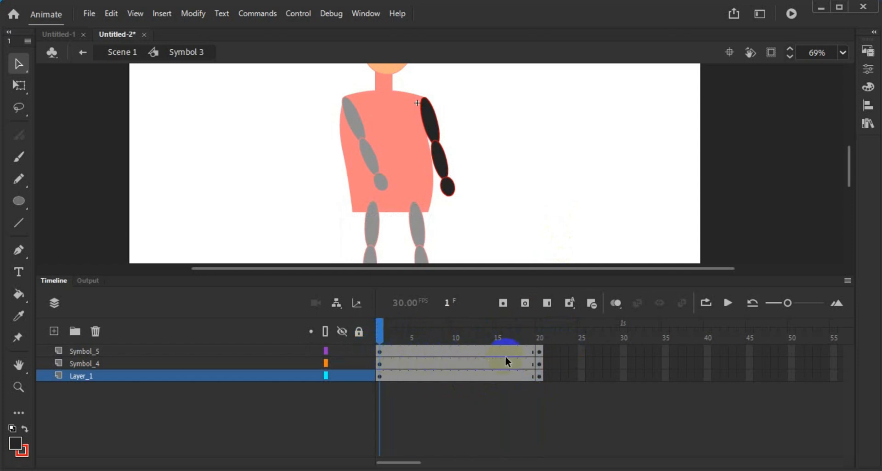
{"action": "left_click_drag", "start_coordinate": [541, 353], "coordinate": [543, 374]}
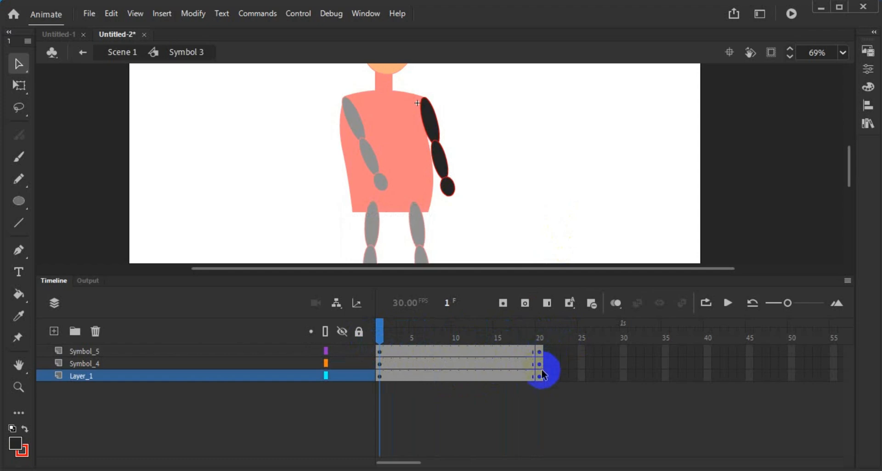
Step: Insert keyframes at frames 5 and 10 on all three arm layers
{"action": "left_click", "coordinate": [415, 349]}
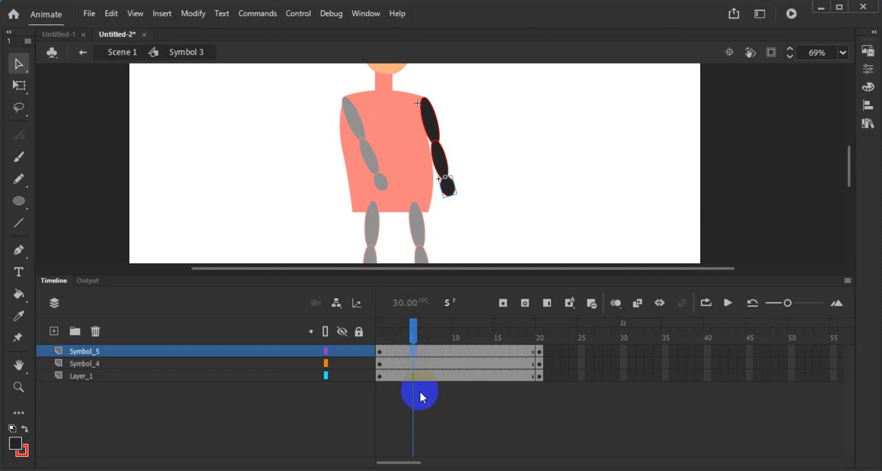
{"action": "left_click", "coordinate": [412, 375]}
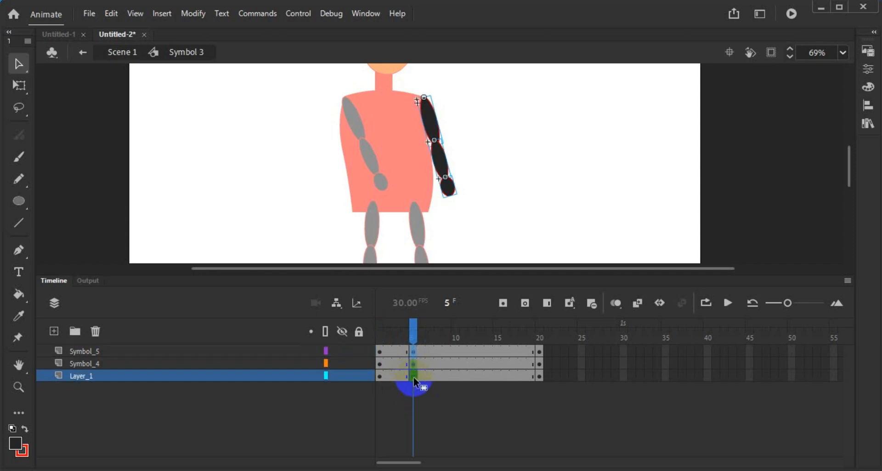
{"action": "left_click", "coordinate": [456, 347]}
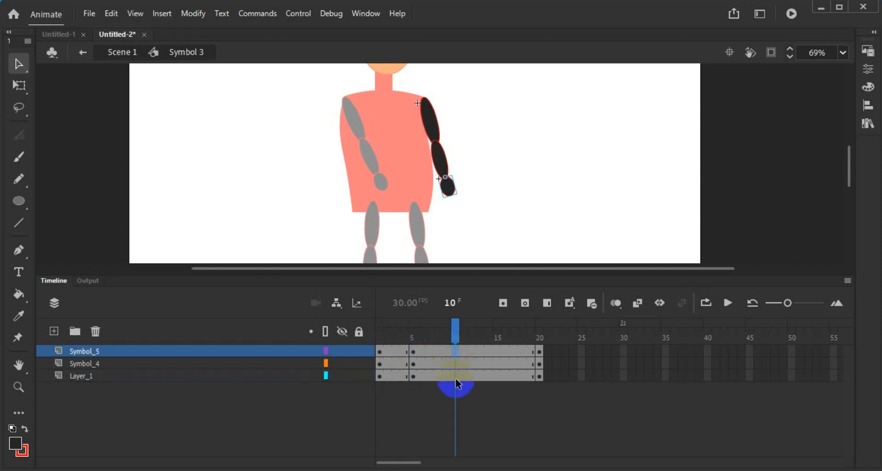
{"action": "left_click", "coordinate": [456, 376]}
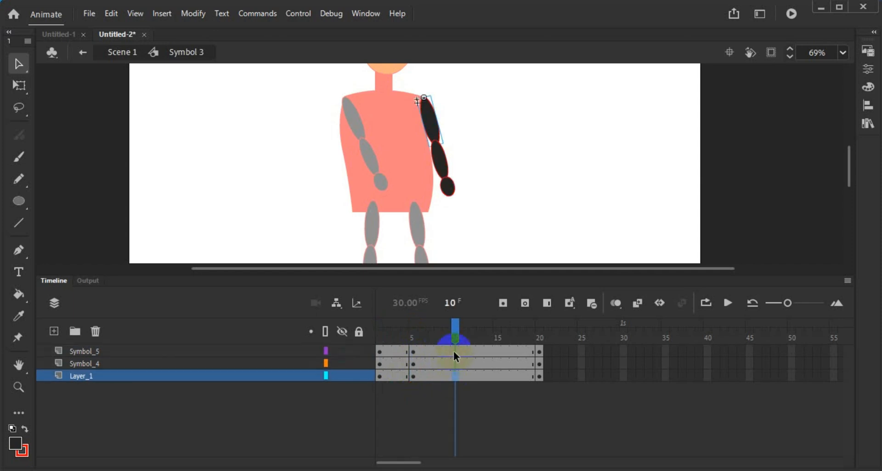
{"action": "left_click", "coordinate": [456, 355]}
Step: Insert keyframes at frame 15 on the Symbol_5, Symbol_4 and Layer_1 layers
{"action": "left_click", "coordinate": [492, 349]}
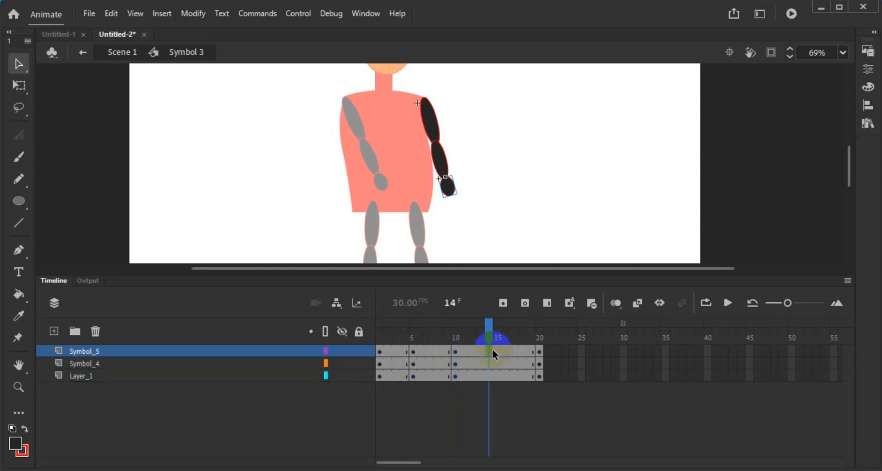
{"action": "left_click", "coordinate": [496, 352]}
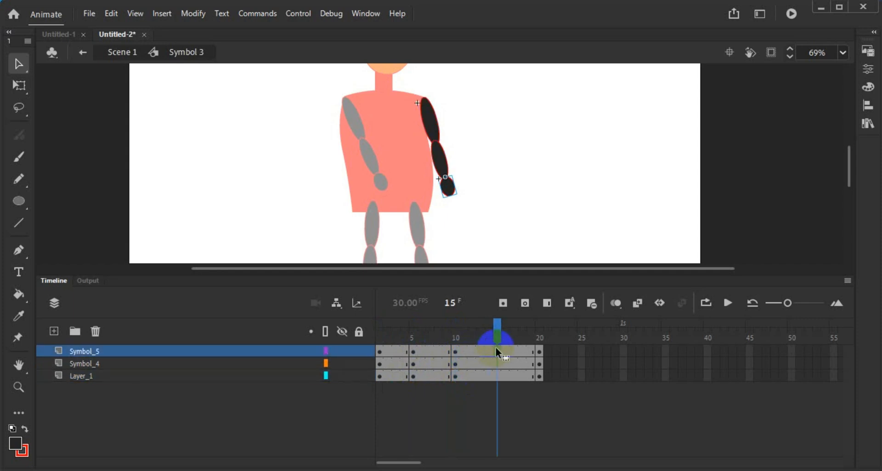
{"action": "left_click", "coordinate": [496, 376]}
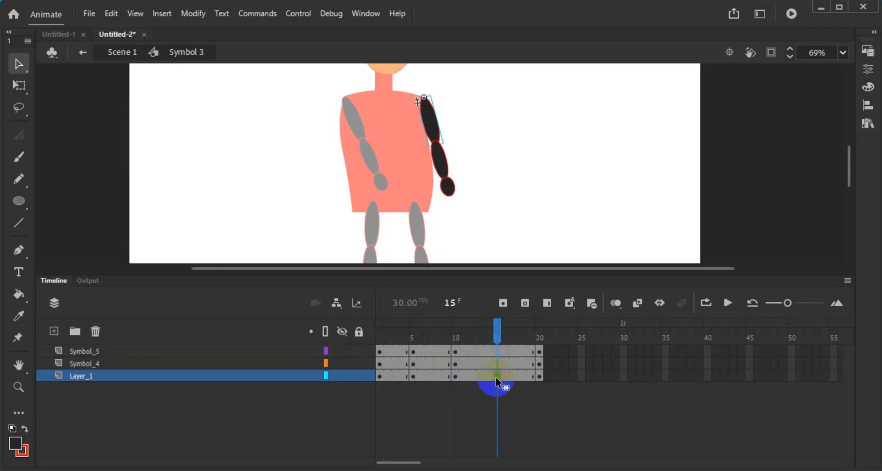
{"action": "left_click", "coordinate": [496, 350]}
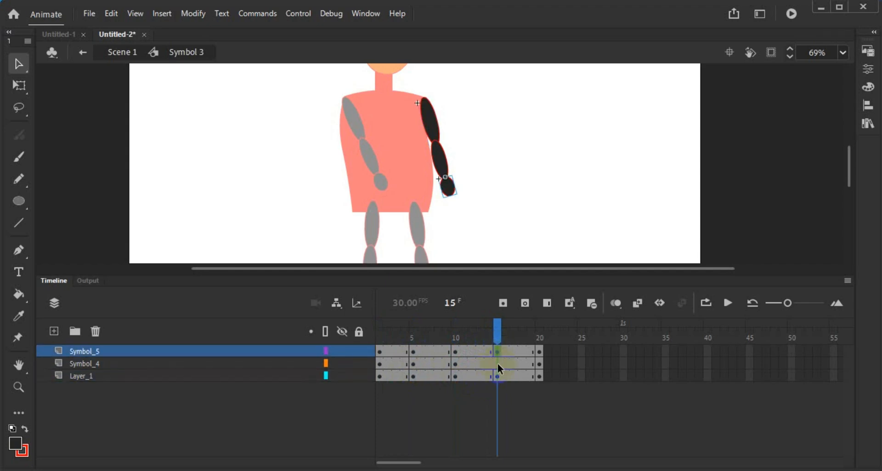
{"action": "left_click", "coordinate": [497, 363]}
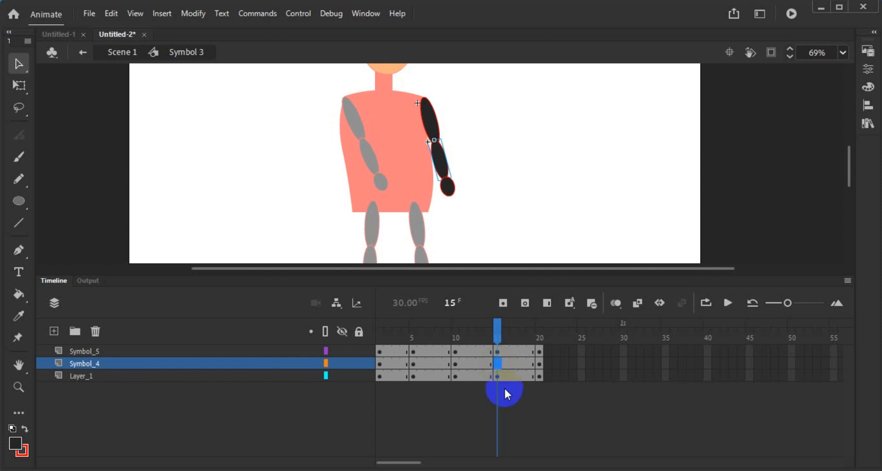
Step: At frame 1, select the forearm and hand together and move their shared transformation point to the elbow joint
{"action": "left_click_drag", "start_coordinate": [498, 330], "coordinate": [379, 329]}
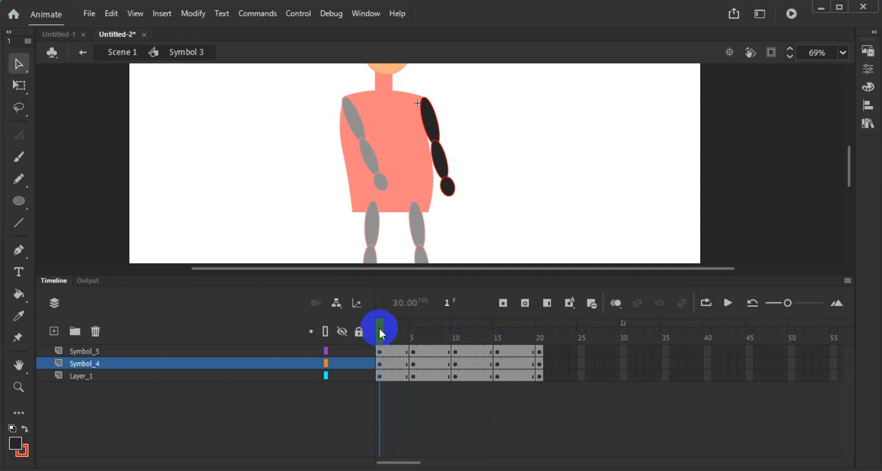
{"action": "mouse_move", "coordinate": [452, 193]}
{"action": "left_mouse_down"}
{"action": "mouse_move", "coordinate": [462, 191]}
{"action": "mouse_move", "coordinate": [449, 188]}
{"action": "mouse_move", "coordinate": [445, 168]}
{"action": "mouse_move", "coordinate": [460, 186]}
{"action": "left_mouse_up"}
{"action": "left_click", "coordinate": [445, 168]}
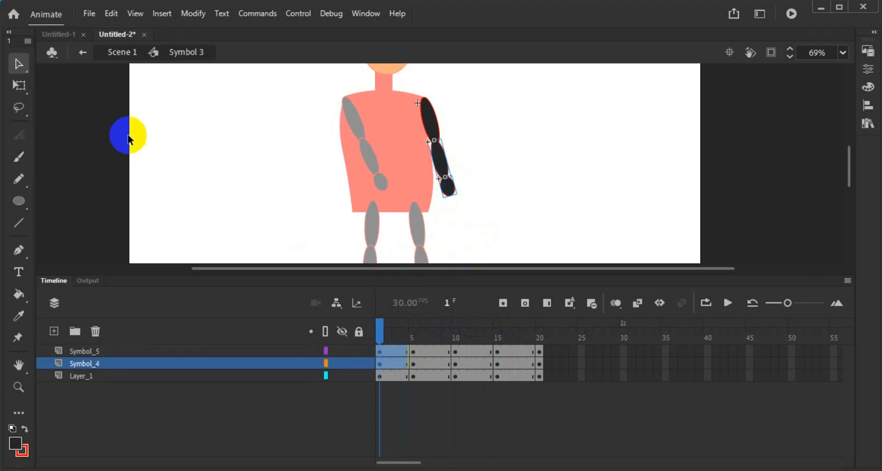
{"action": "left_click", "coordinate": [19, 85]}
{"action": "scroll", "coordinate": [473, 203], "scroll_direction": "up", "scroll_amount": 5}
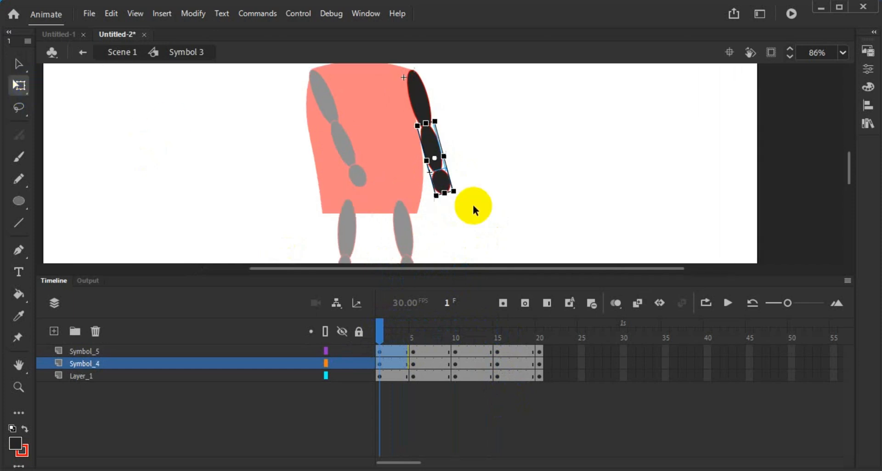
{"action": "left_click", "coordinate": [397, 182]}
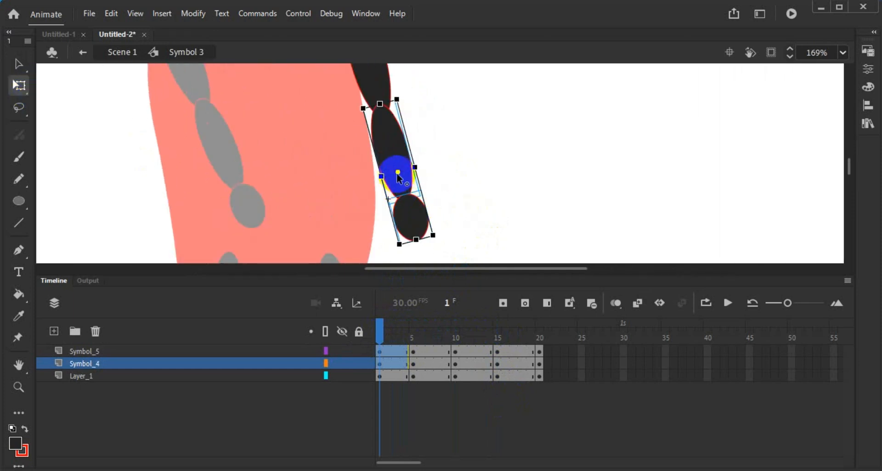
{"action": "left_click_drag", "start_coordinate": [398, 174], "coordinate": [384, 112]}
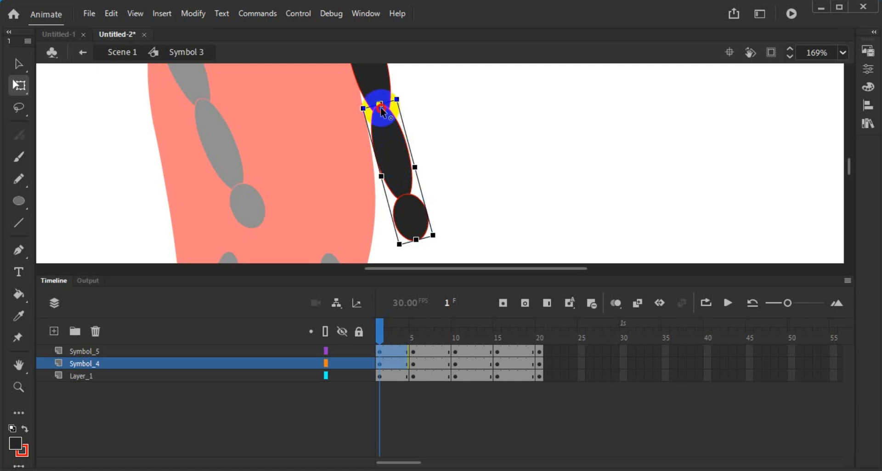
{"action": "left_click_drag", "start_coordinate": [382, 108], "coordinate": [383, 110]}
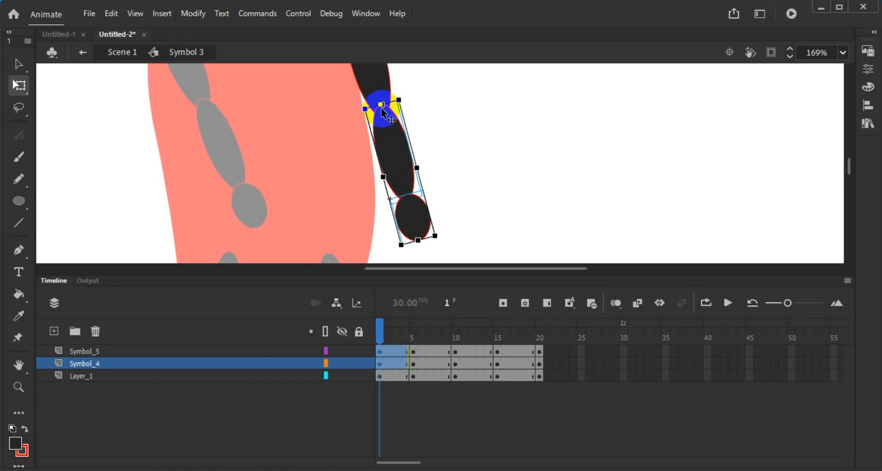
{"action": "scroll", "coordinate": [383, 112], "scroll_direction": "up", "scroll_amount": 2}
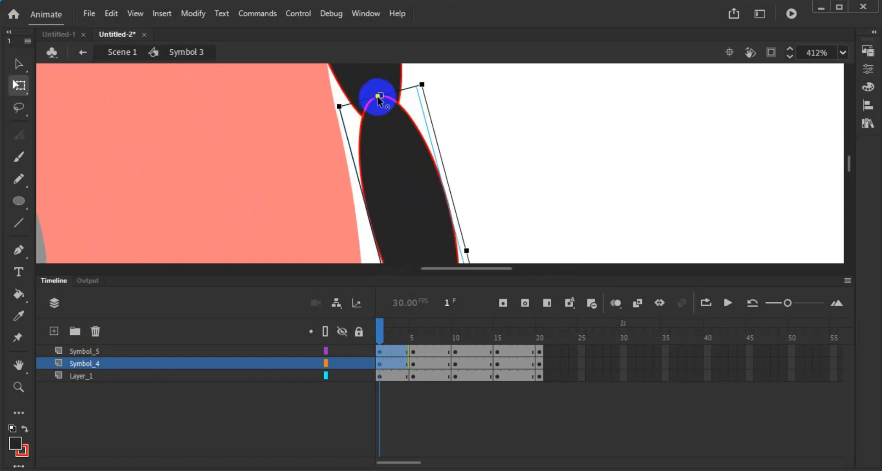
{"action": "left_click_drag", "start_coordinate": [379, 97], "coordinate": [381, 102]}
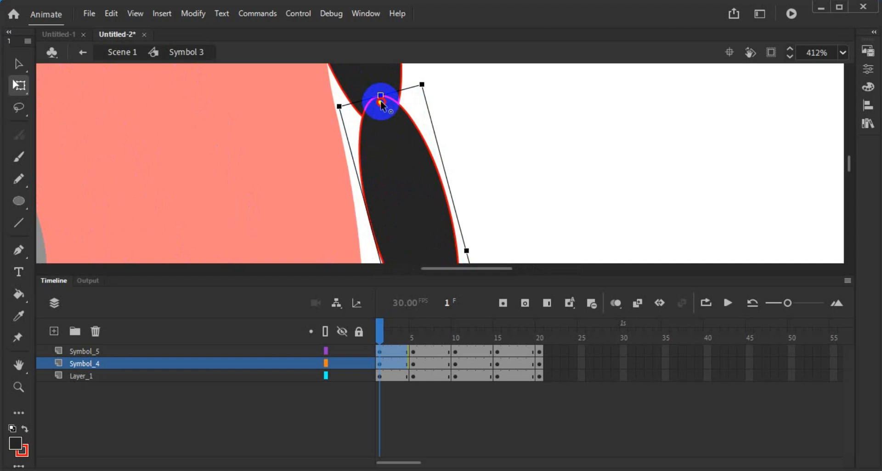
Step: Rotate the forearm and hand outward about the elbow, away from the torso, at frame 1
{"action": "scroll", "coordinate": [381, 100], "scroll_direction": "down", "scroll_amount": 3}
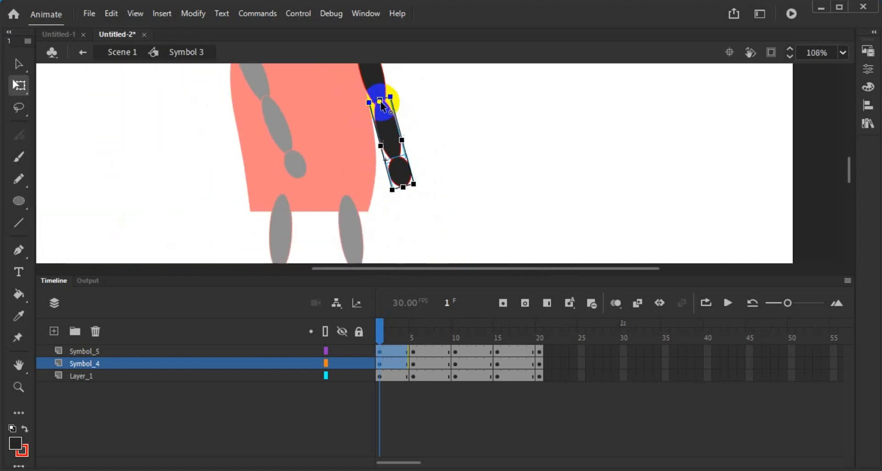
{"action": "left_click_drag", "start_coordinate": [415, 181], "coordinate": [438, 154]}
{"action": "scroll", "coordinate": [443, 154], "scroll_direction": "up", "scroll_amount": 3}
{"action": "left_click_drag", "start_coordinate": [392, 132], "coordinate": [381, 131]}
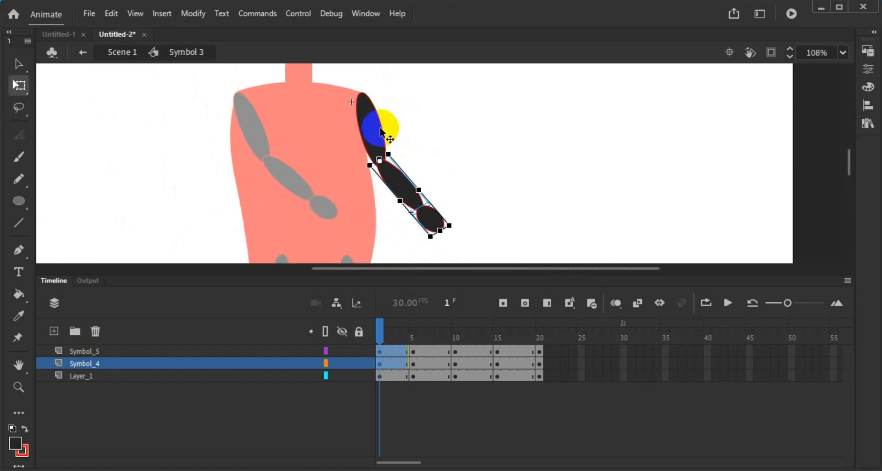
Step: At frame 1, move the whole arm's transformation point to the shoulder and rotate the arm inward toward the torso
{"action": "left_click", "coordinate": [381, 131]}
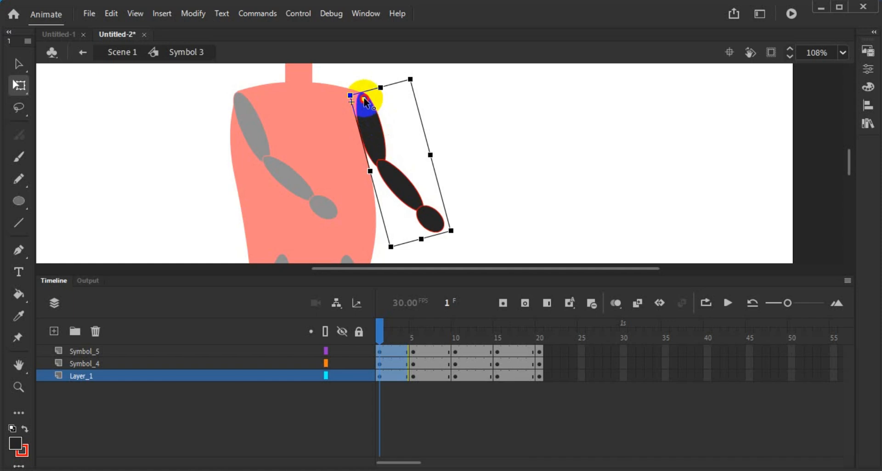
{"action": "left_click", "coordinate": [363, 97]}
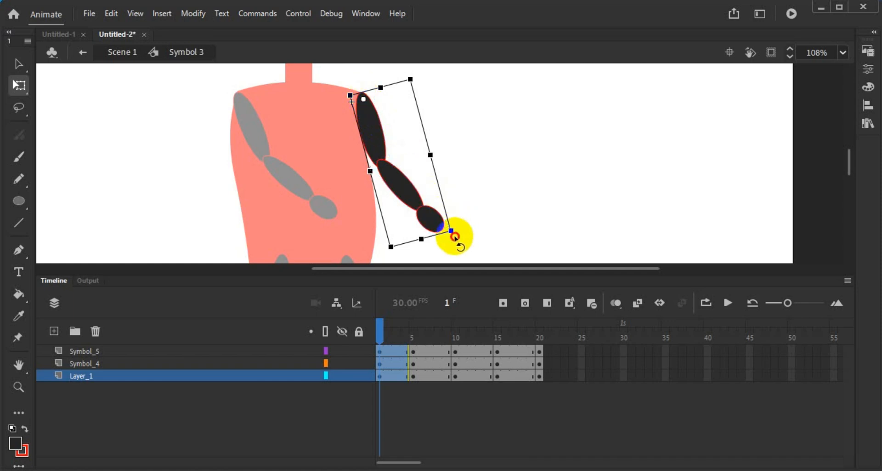
{"action": "left_click_drag", "start_coordinate": [455, 236], "coordinate": [422, 256]}
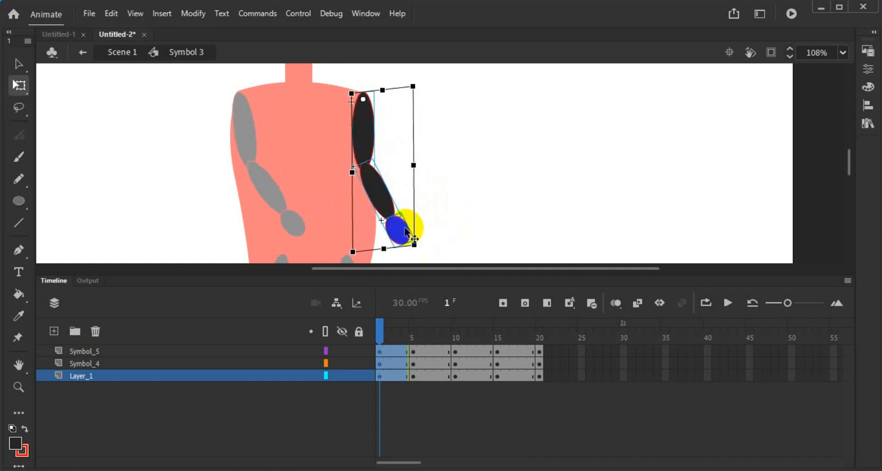
{"action": "left_click", "coordinate": [473, 206]}
Step: Select the forearm and hand, move their transformation point to the elbow, and rotate them slightly outward at frame 1
{"action": "left_click", "coordinate": [403, 235]}
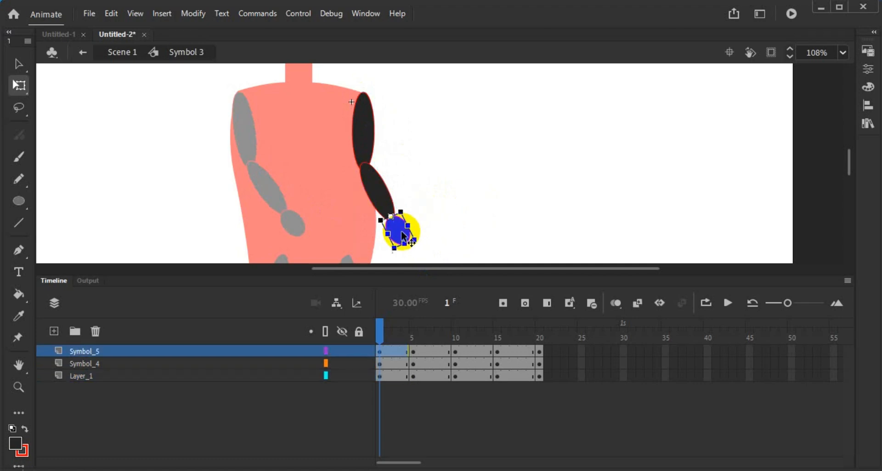
{"action": "left_click_drag", "start_coordinate": [402, 237], "coordinate": [364, 169]}
{"action": "left_click", "coordinate": [386, 208]}
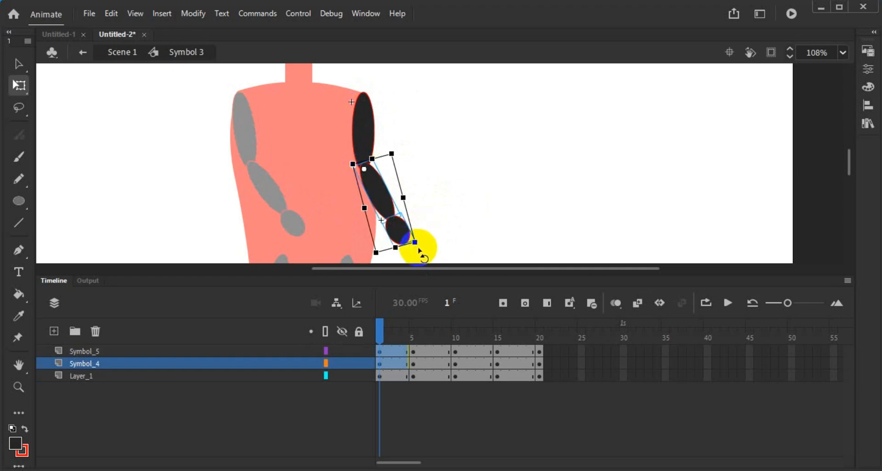
{"action": "left_click_drag", "start_coordinate": [423, 247], "coordinate": [431, 244]}
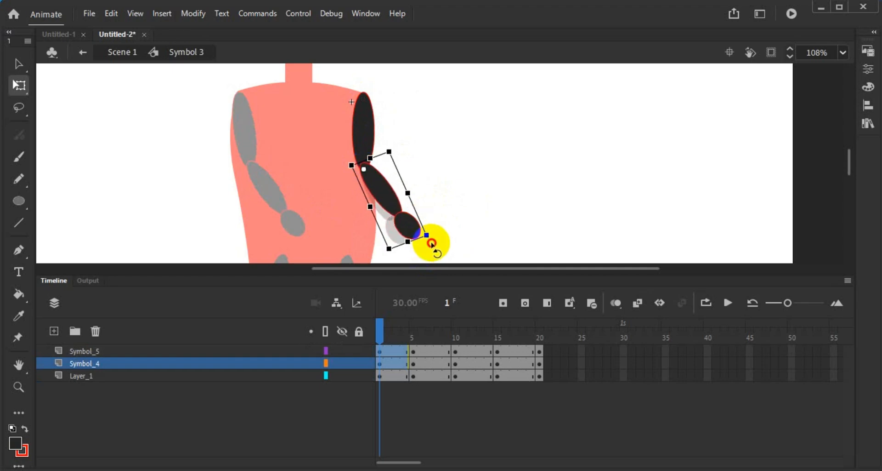
{"action": "scroll", "coordinate": [478, 195], "scroll_direction": "down", "scroll_amount": 2}
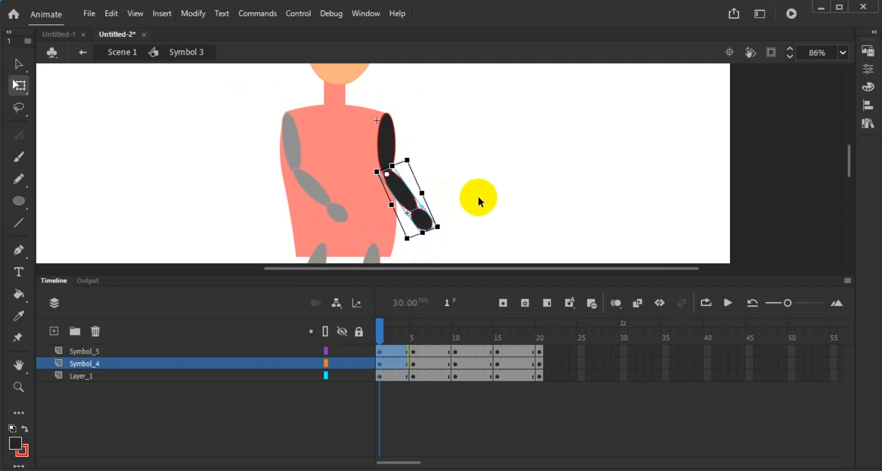
Step: Return to Scene 1, fit the whole stage in the view, and clear the selection with the Selection tool
{"action": "double_click", "coordinate": [513, 196]}
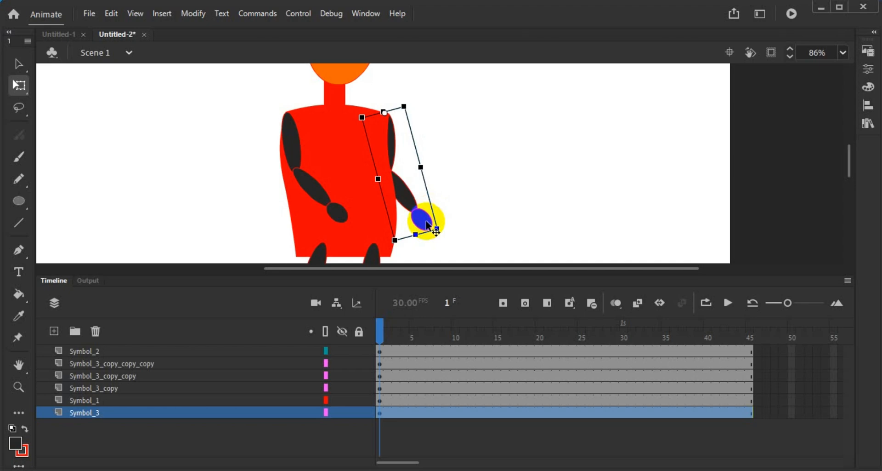
{"action": "scroll", "coordinate": [533, 168], "scroll_direction": "down", "scroll_amount": 3}
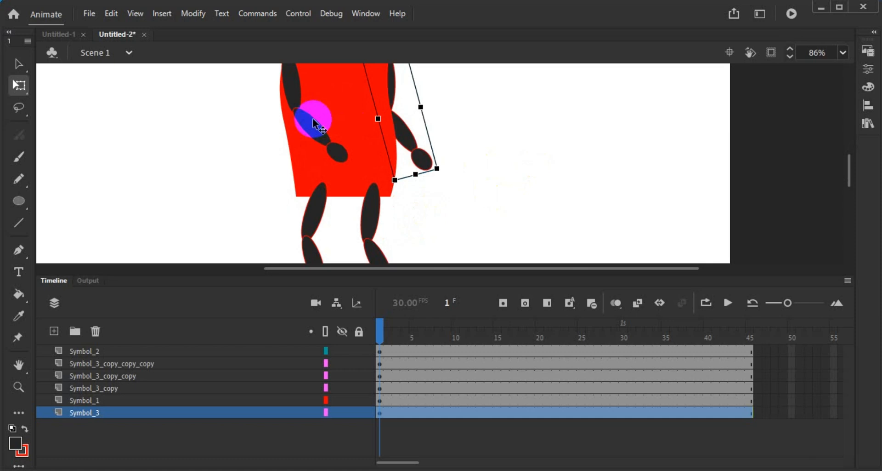
{"action": "scroll", "coordinate": [319, 125], "scroll_direction": "down", "scroll_amount": 5}
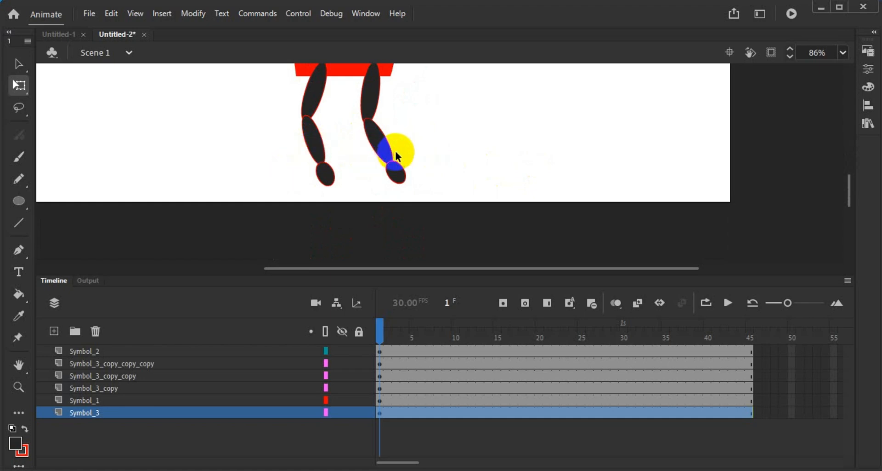
{"action": "scroll", "coordinate": [395, 150], "scroll_direction": "up", "scroll_amount": 5}
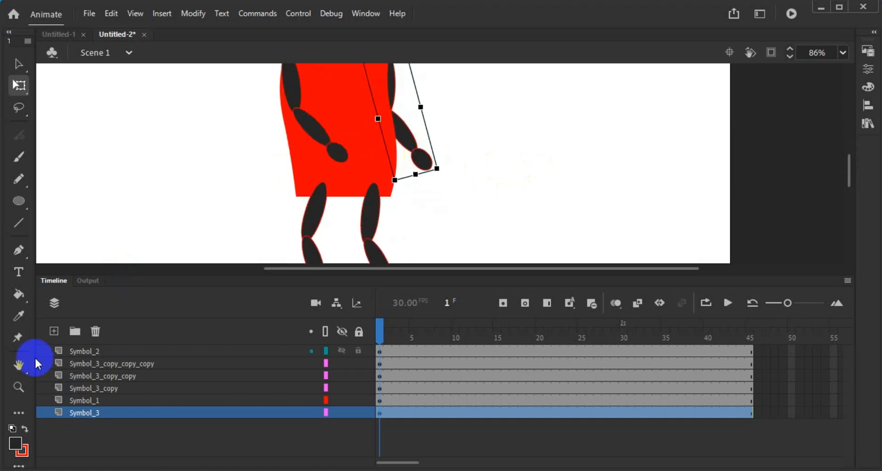
{"action": "double_click", "coordinate": [18, 366]}
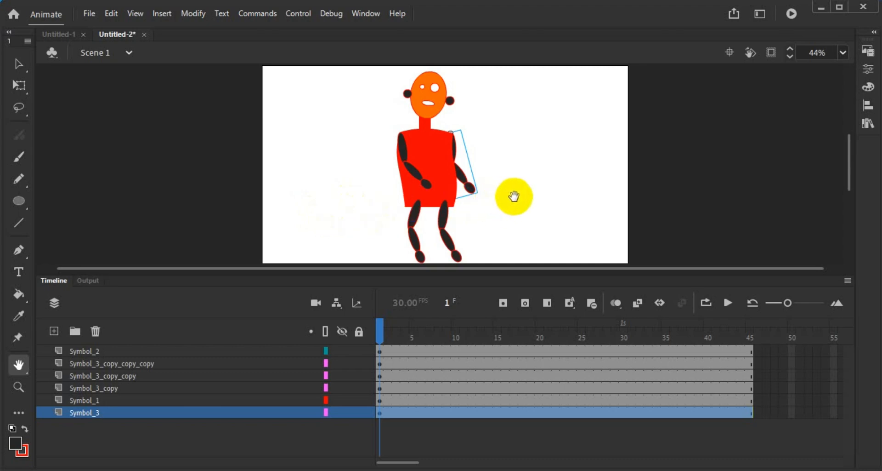
{"action": "left_click", "coordinate": [503, 283]}
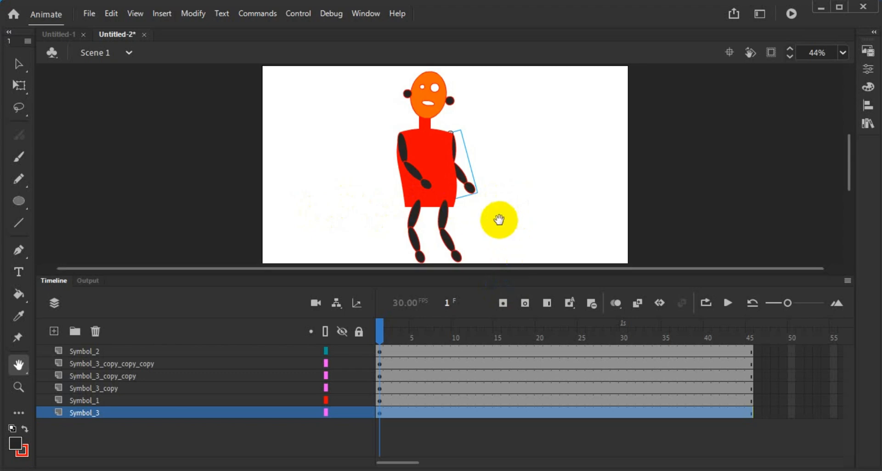
{"action": "left_click", "coordinate": [19, 67]}
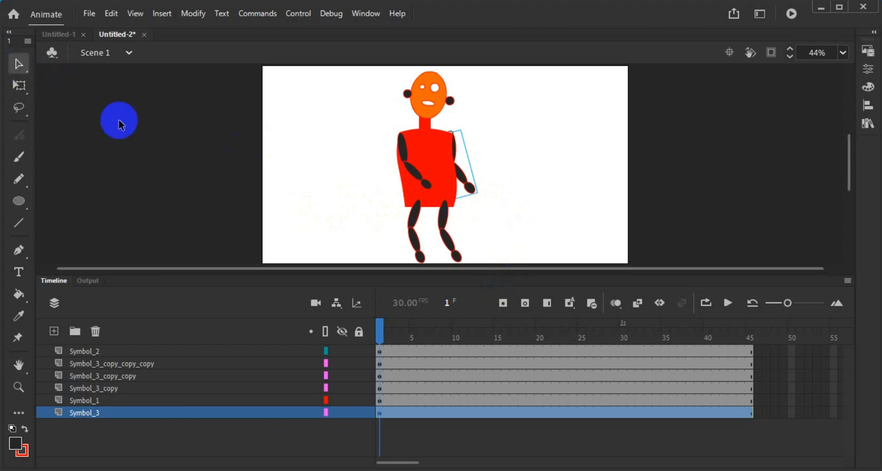
{"action": "left_click", "coordinate": [335, 177]}
Step: Select each arm and leg in turn to check which timeline layer it belongs to
{"action": "left_click", "coordinate": [320, 305]}
{"action": "left_click", "coordinate": [154, 401]}
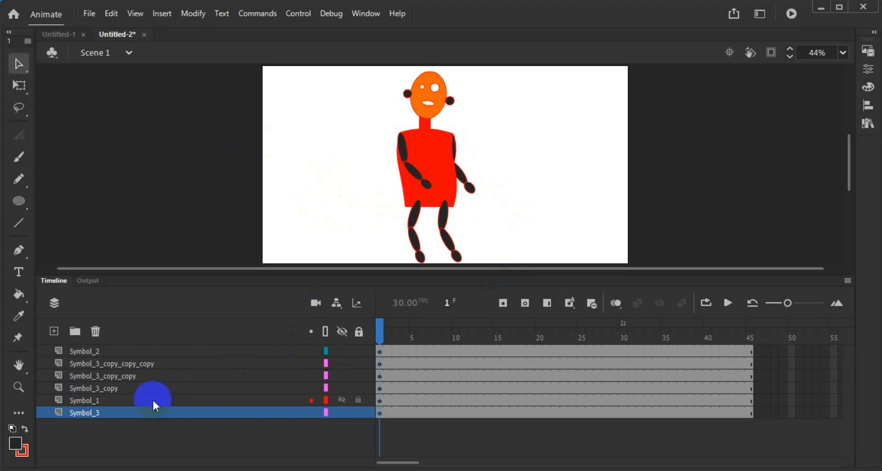
{"action": "left_click", "coordinate": [469, 187]}
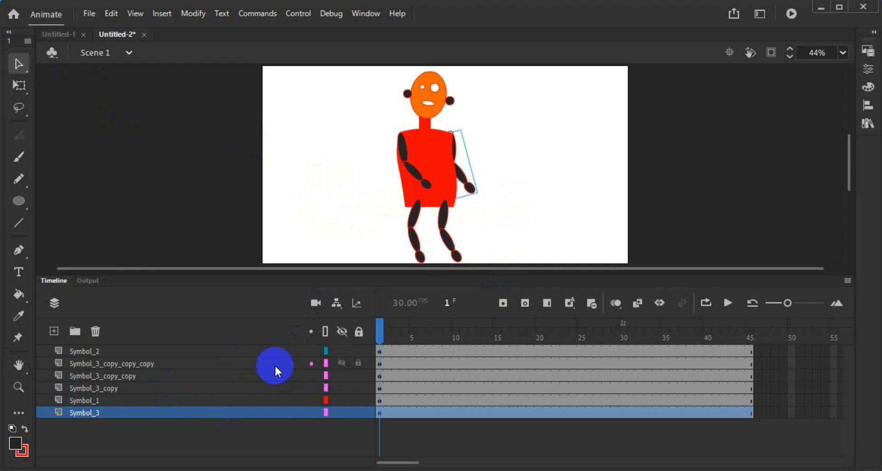
{"action": "left_click", "coordinate": [428, 188]}
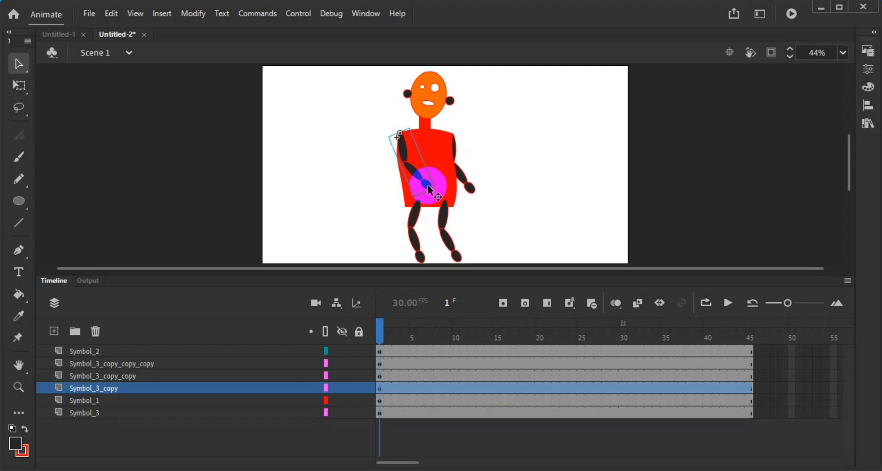
{"action": "left_click", "coordinate": [446, 242]}
{"action": "left_click", "coordinate": [419, 256]}
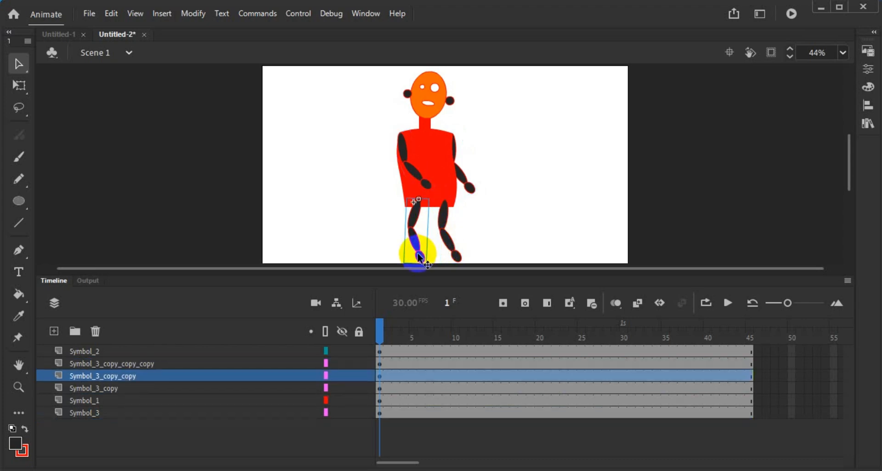
{"action": "left_click", "coordinate": [459, 255]}
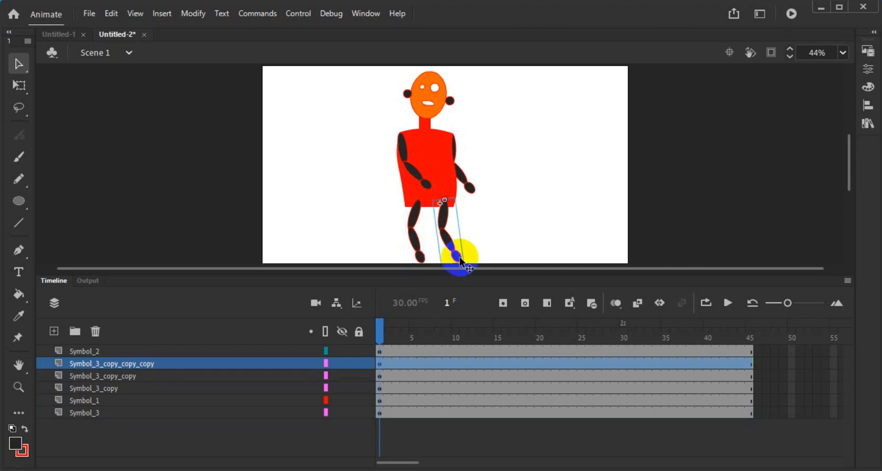
{"action": "left_click", "coordinate": [92, 411]}
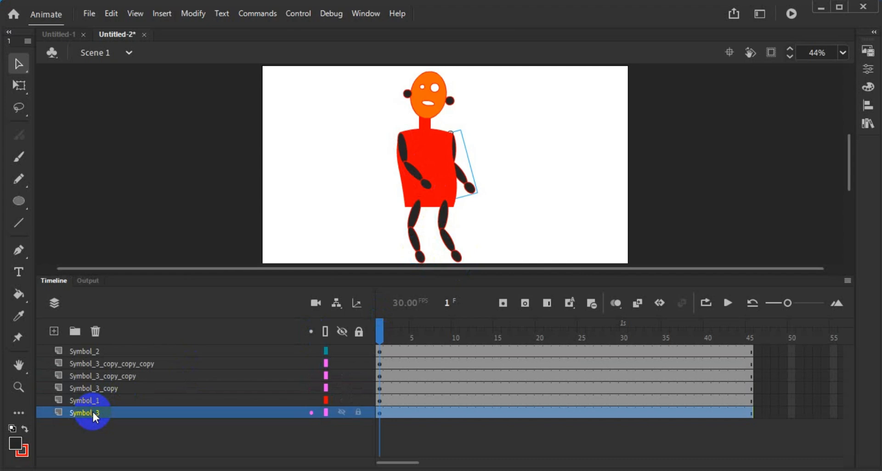
Step: Duplicate the symbol of the arm in front of the torso as Symbol 3 copy
{"action": "left_click", "coordinate": [128, 387]}
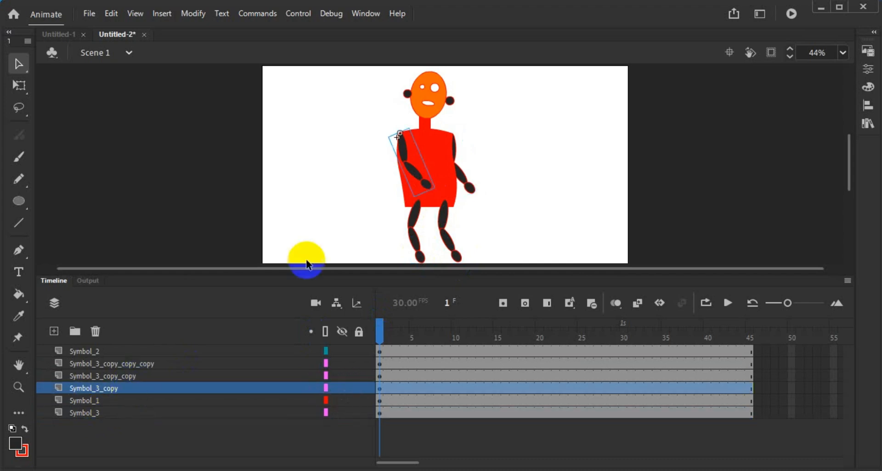
{"action": "right_click", "coordinate": [412, 169]}
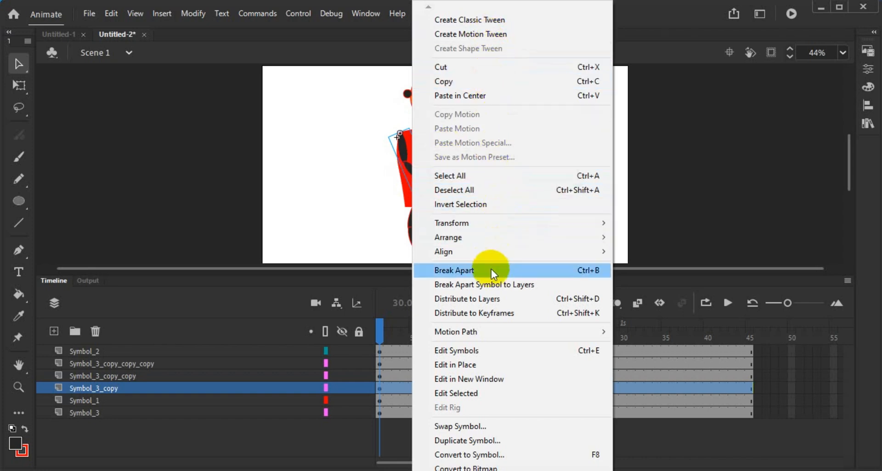
{"action": "left_click", "coordinate": [488, 442]}
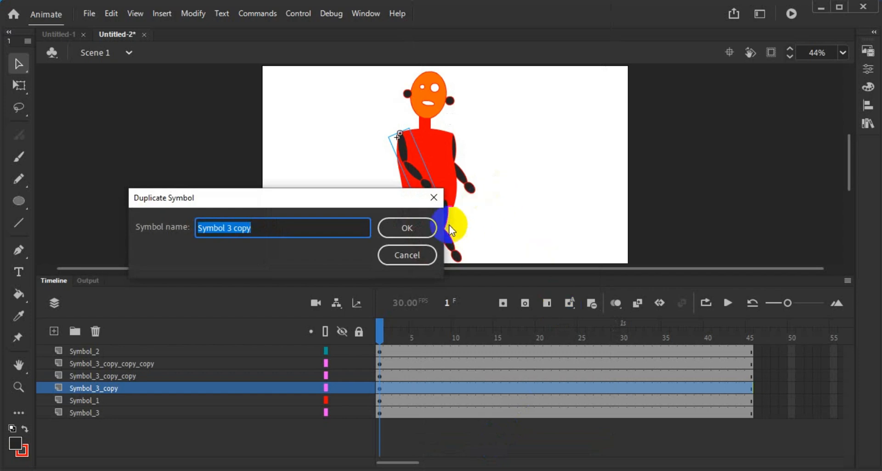
{"action": "left_click", "coordinate": [407, 228]}
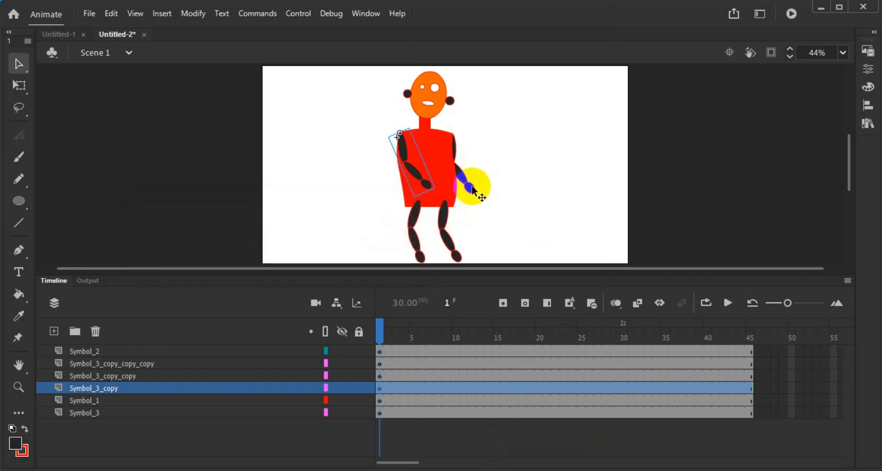
Step: Select the two arms alternately to compare the Symbol_3 and Symbol_3_copy layers
{"action": "left_click", "coordinate": [472, 186]}
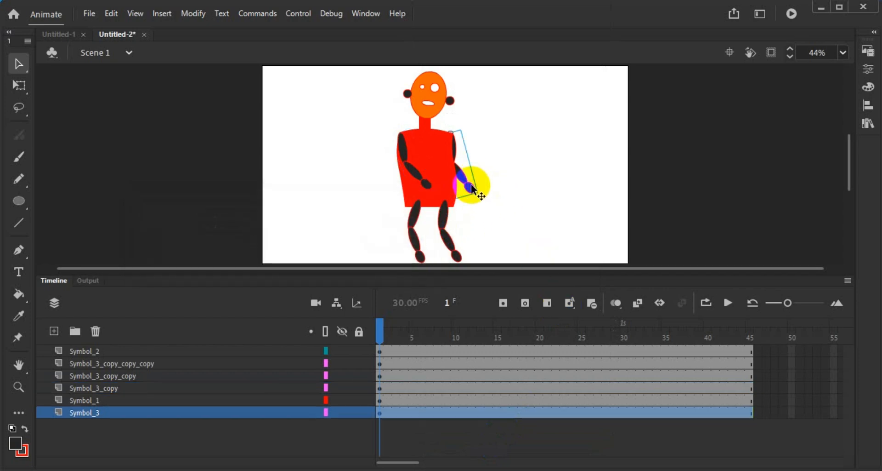
{"action": "left_click", "coordinate": [427, 186]}
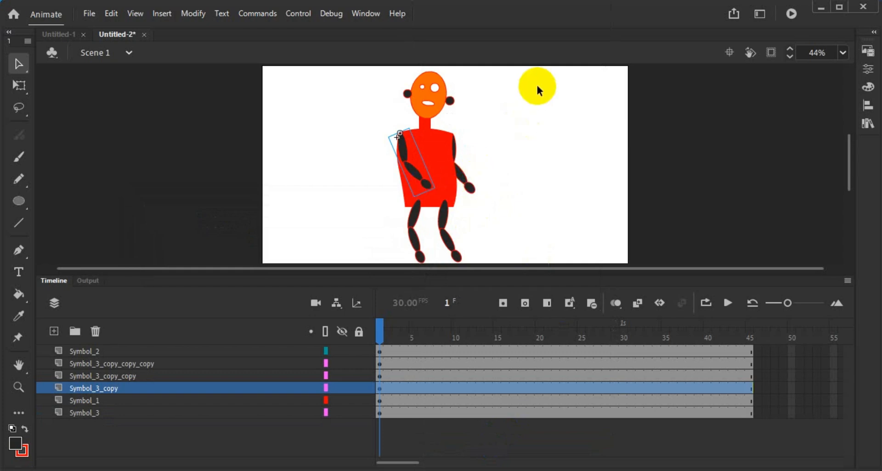
{"action": "left_click", "coordinate": [429, 181]}
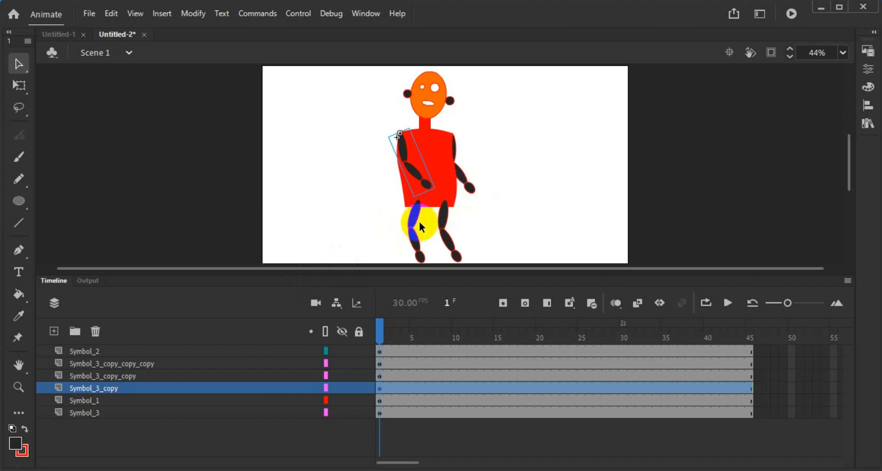
{"action": "left_click", "coordinate": [477, 190]}
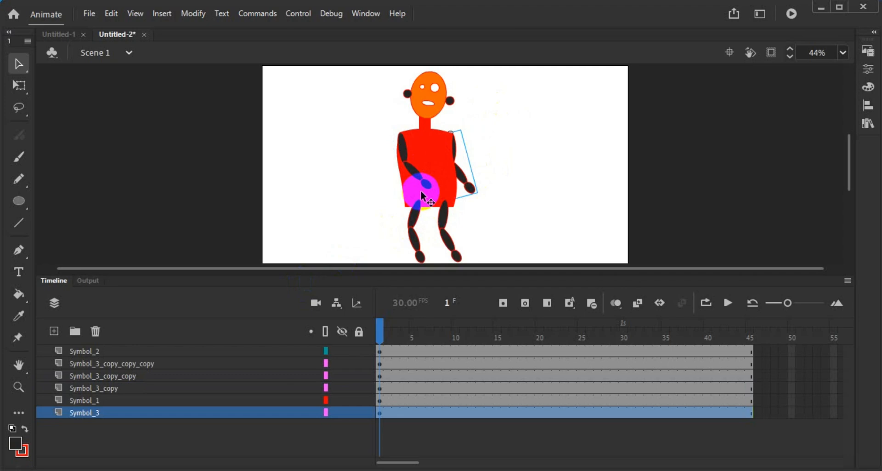
{"action": "left_click", "coordinate": [121, 389]}
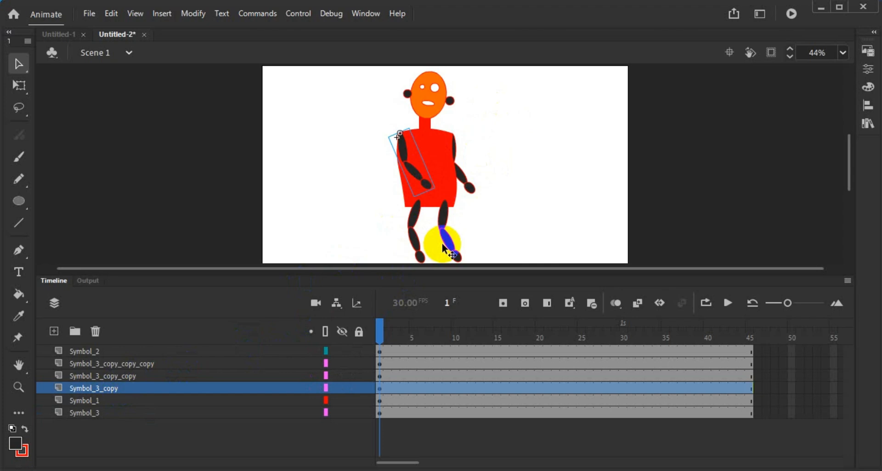
Step: Inside the arm symbol Symbol 3, replace the pose in the frame 5 keyframes of all three layers with the bent pose from frame 1
{"action": "left_click", "coordinate": [471, 191]}
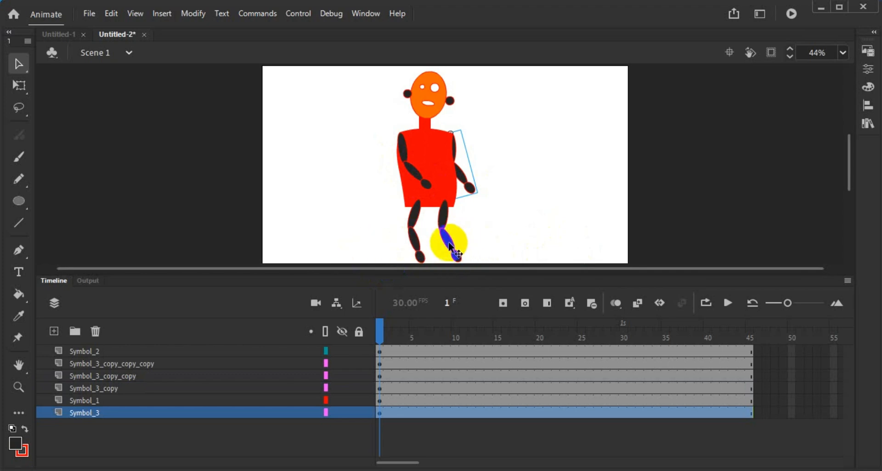
{"action": "double_click", "coordinate": [472, 195]}
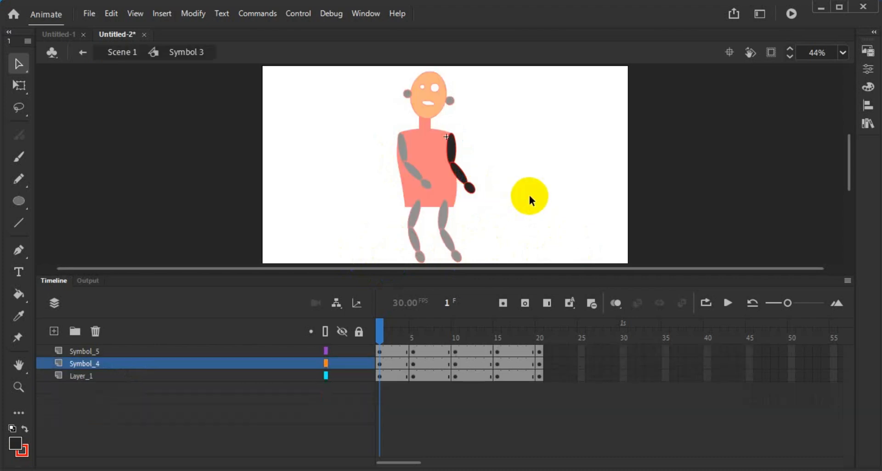
{"action": "left_click", "coordinate": [415, 351]}
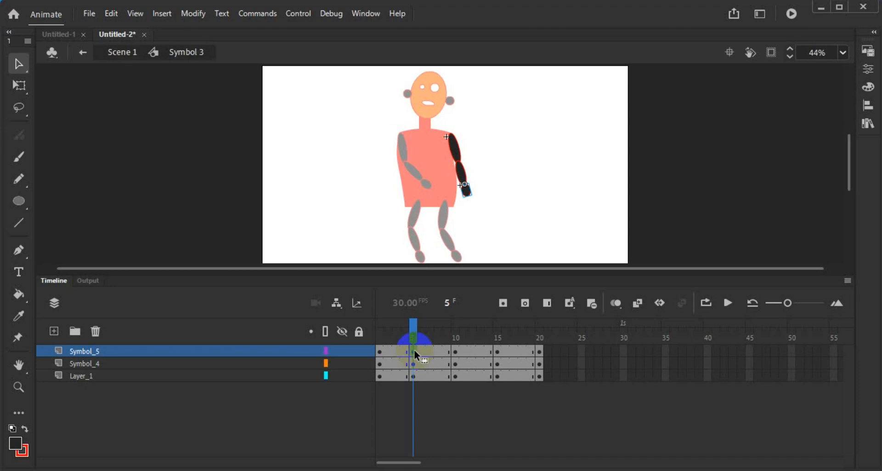
{"action": "mouse_move", "coordinate": [413, 326]}
{"action": "left_mouse_down"}
{"action": "mouse_move", "coordinate": [378, 328]}
{"action": "mouse_move", "coordinate": [414, 327]}
{"action": "left_mouse_up"}
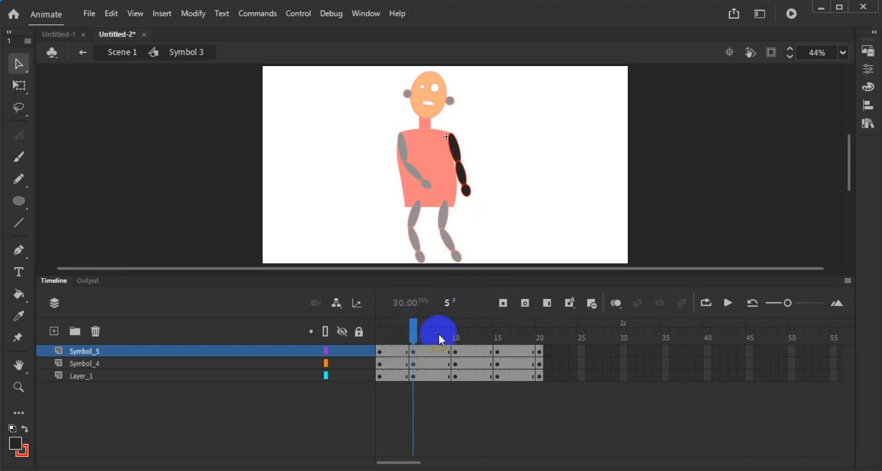
{"action": "left_click", "coordinate": [413, 363]}
{"action": "left_click", "coordinate": [416, 375]}
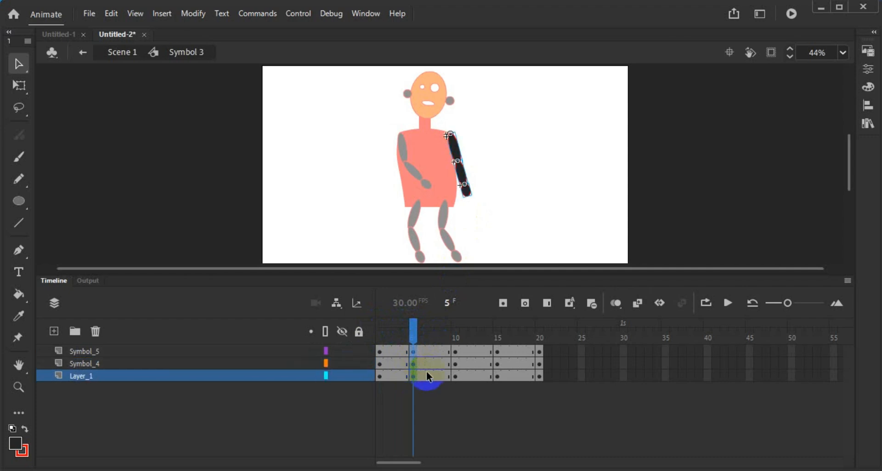
{"action": "key", "text": "ctrl+z"}
{"action": "key", "text": "ctrl+y"}
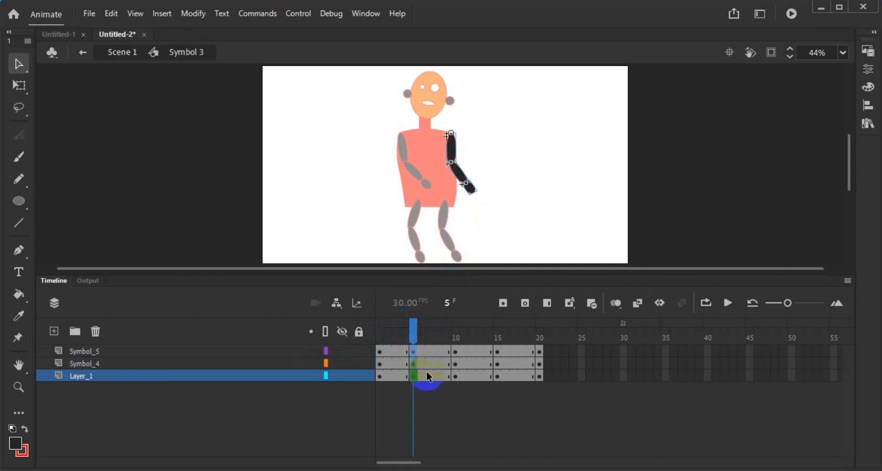
Step: In frame 1, select all three parts of the black arm and rotate them together inward toward the torso about the shoulder
{"action": "left_click", "coordinate": [496, 195]}
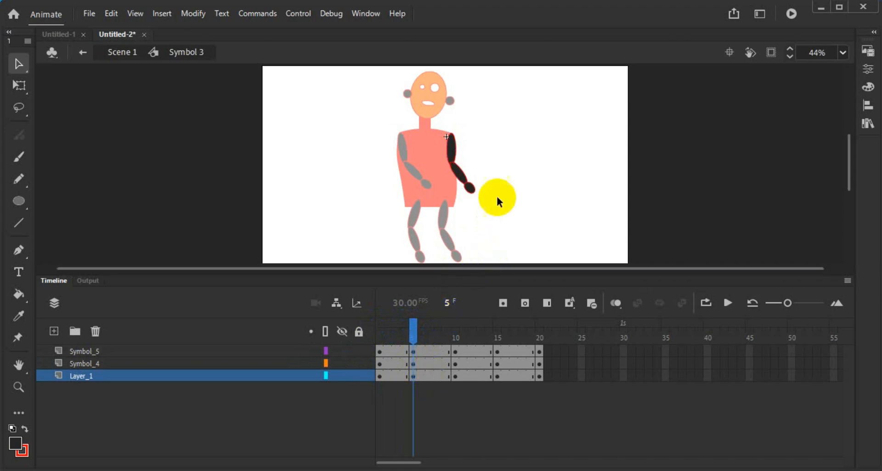
{"action": "mouse_move", "coordinate": [412, 329]}
{"action": "left_mouse_down"}
{"action": "mouse_move", "coordinate": [381, 328]}
{"action": "mouse_move", "coordinate": [415, 328]}
{"action": "left_mouse_up"}
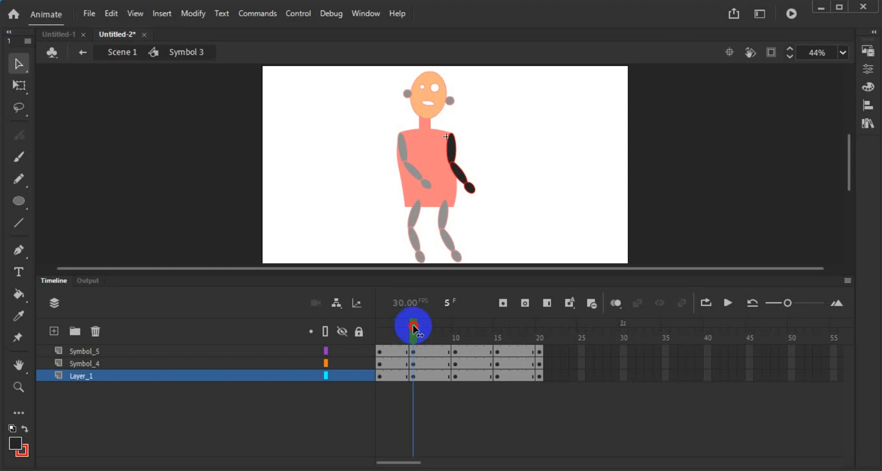
{"action": "left_click_drag", "start_coordinate": [415, 328], "coordinate": [382, 326]}
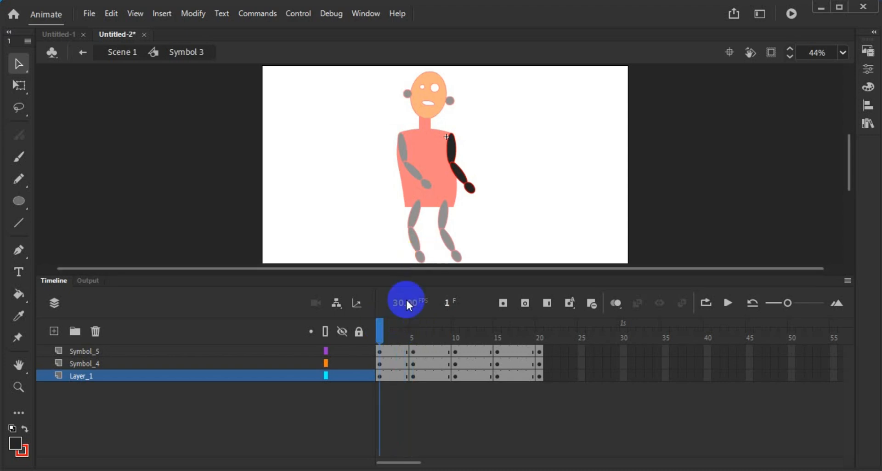
{"action": "scroll", "coordinate": [475, 184], "scroll_direction": "up", "scroll_amount": 2}
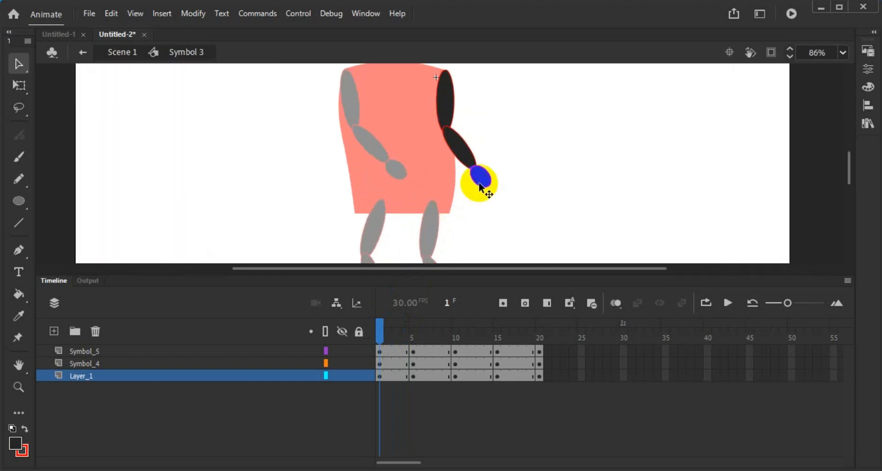
{"action": "left_click", "coordinate": [481, 179]}
{"action": "left_click", "coordinate": [440, 102]}
{"action": "left_click", "coordinate": [448, 85]}
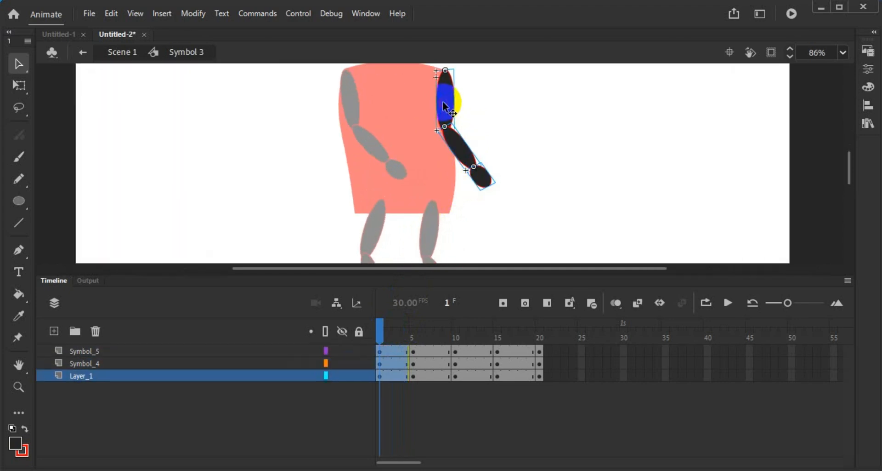
{"action": "scroll", "coordinate": [455, 142], "scroll_direction": "up", "scroll_amount": 2}
{"action": "left_click", "coordinate": [20, 85]}
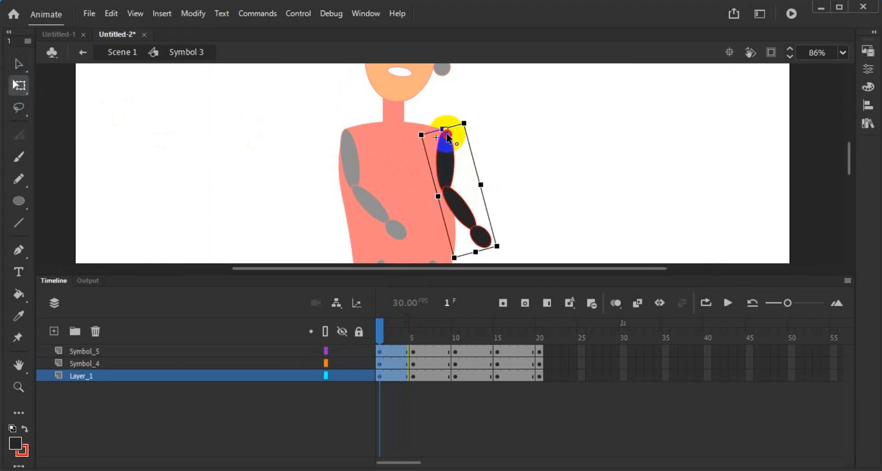
{"action": "left_click_drag", "start_coordinate": [497, 250], "coordinate": [481, 258]}
Step: Compare the black arm's poses in the keyframes at frames 1, 5 and 10
{"action": "left_click", "coordinate": [412, 327]}
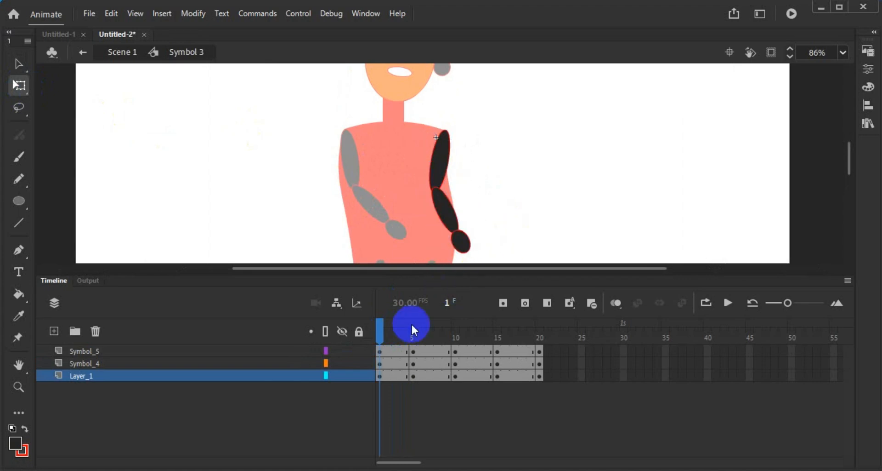
{"action": "left_click", "coordinate": [410, 351]}
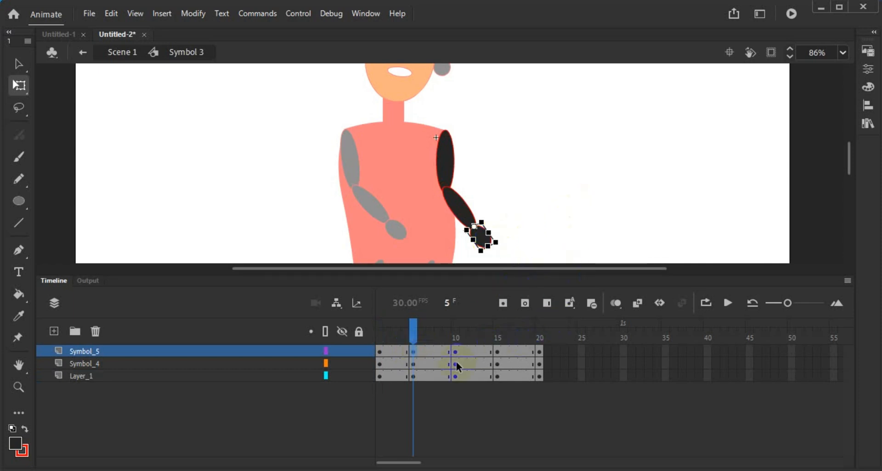
{"action": "scroll", "coordinate": [582, 182], "scroll_direction": "down", "scroll_amount": 3}
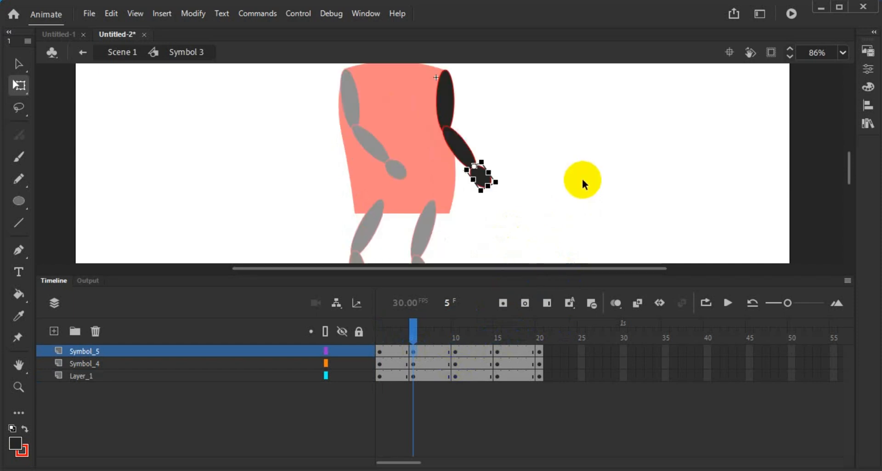
{"action": "left_click", "coordinate": [583, 182]}
{"action": "left_click", "coordinate": [382, 349]}
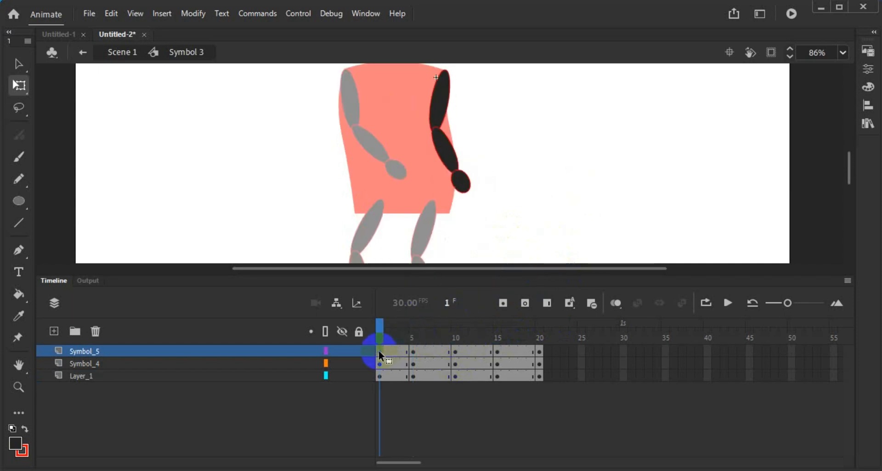
{"action": "left_click", "coordinate": [414, 351]}
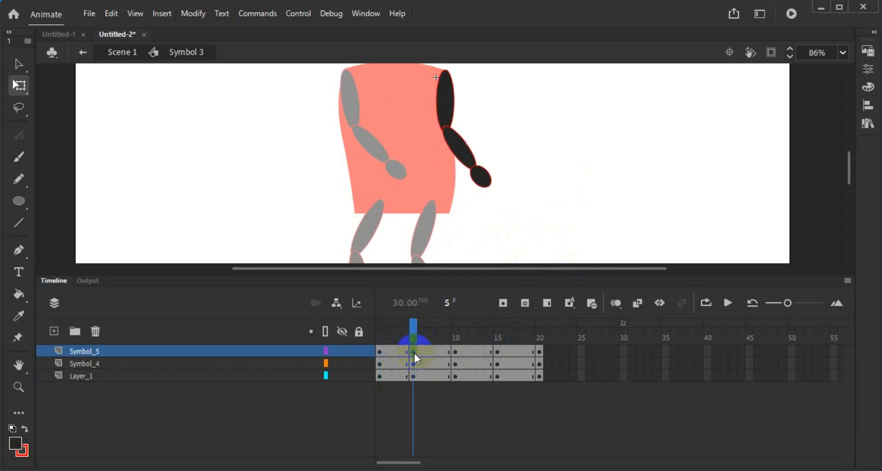
{"action": "left_click", "coordinate": [456, 351]}
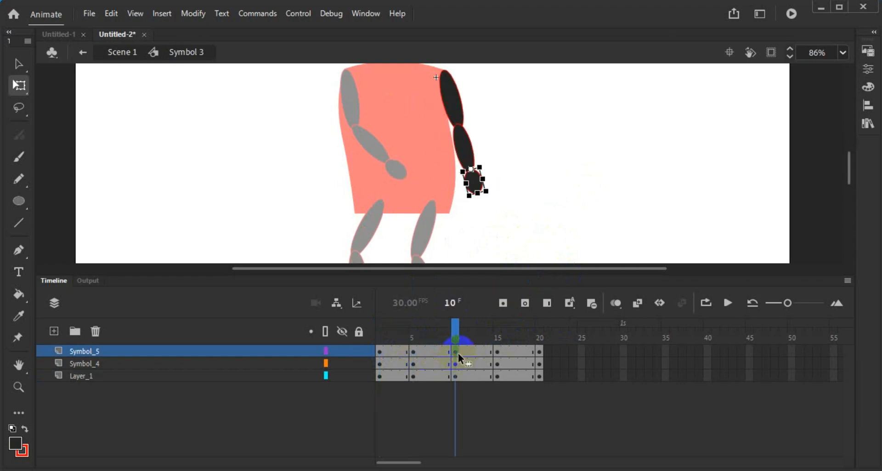
{"action": "left_click", "coordinate": [489, 249]}
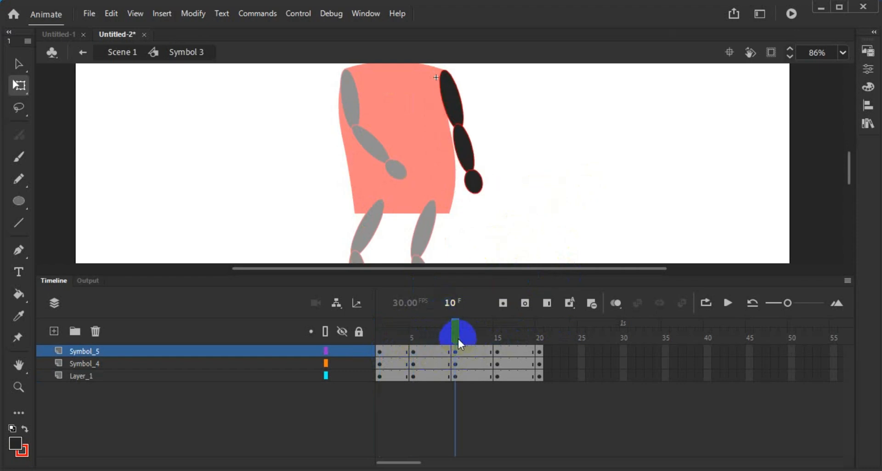
{"action": "left_click_drag", "start_coordinate": [458, 337], "coordinate": [418, 340]}
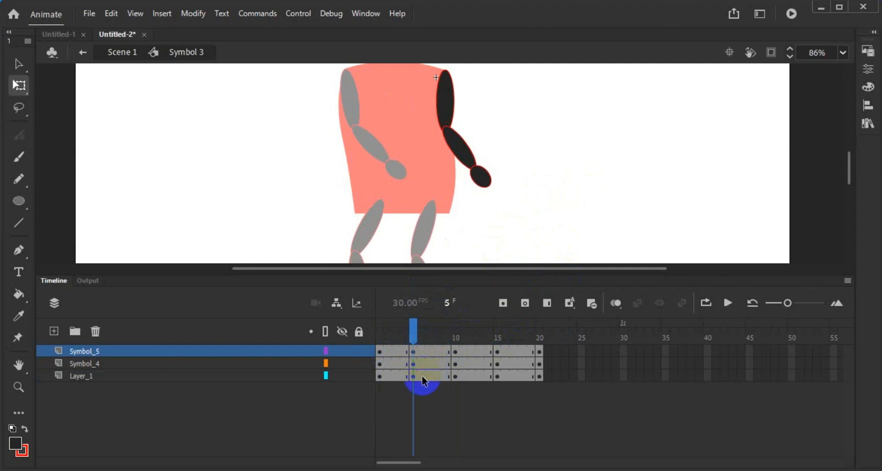
Step: In frame 5, select all three parts of the black arm and adjust their rotation slightly about the shoulder
{"action": "left_click", "coordinate": [480, 177]}
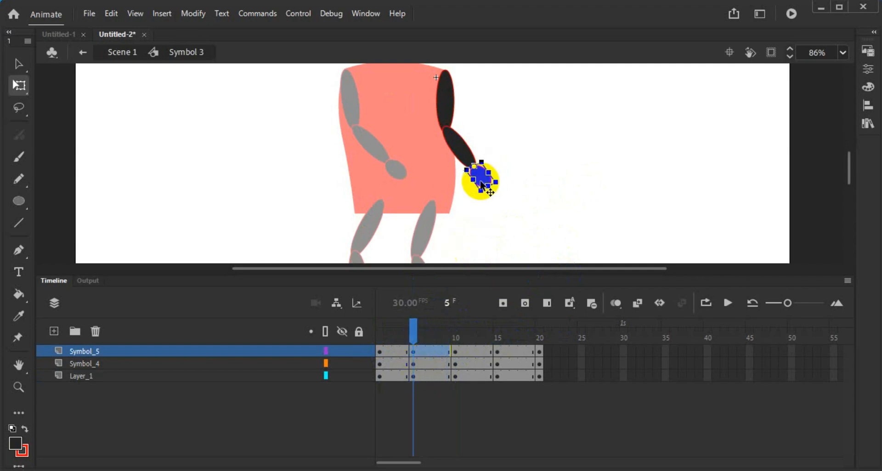
{"action": "left_click", "coordinate": [463, 146]}
{"action": "left_click", "coordinate": [454, 103]}
{"action": "scroll", "coordinate": [467, 143], "scroll_direction": "up", "scroll_amount": 3}
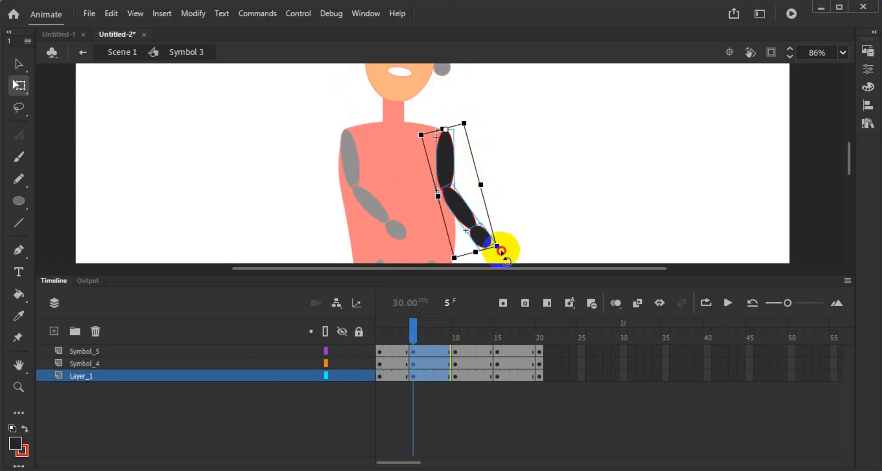
{"action": "left_click", "coordinate": [508, 250]}
{"action": "left_click_drag", "start_coordinate": [507, 250], "coordinate": [511, 248]}
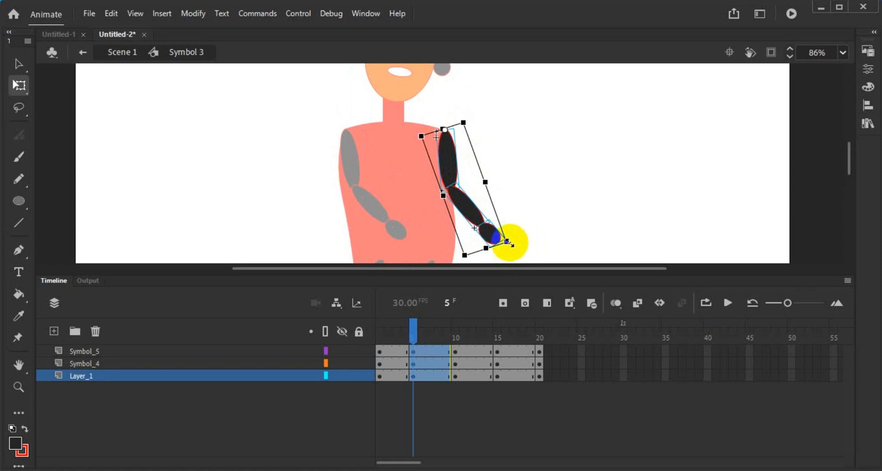
{"action": "left_click", "coordinate": [513, 248]}
{"action": "left_click_drag", "start_coordinate": [513, 247], "coordinate": [504, 259]}
{"action": "left_click", "coordinate": [504, 301]}
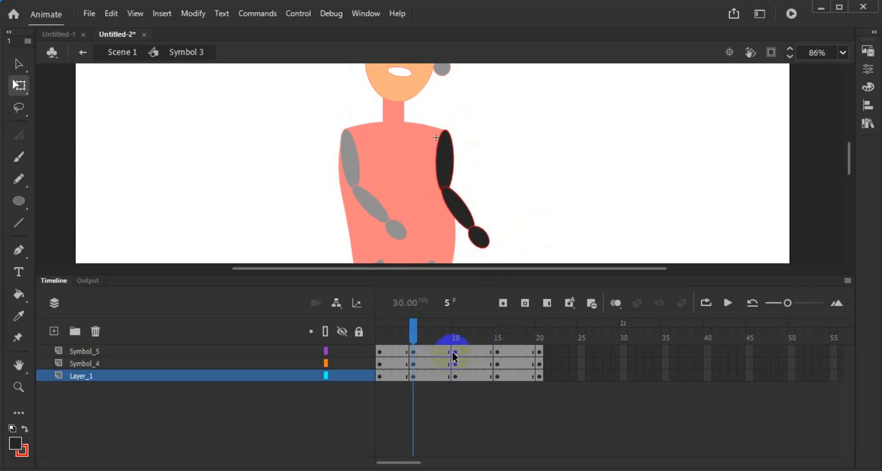
Step: Try rotating the whole black arm in frame 5 further outward about its shoulder
{"action": "left_click", "coordinate": [478, 248]}
{"action": "left_click", "coordinate": [455, 171]}
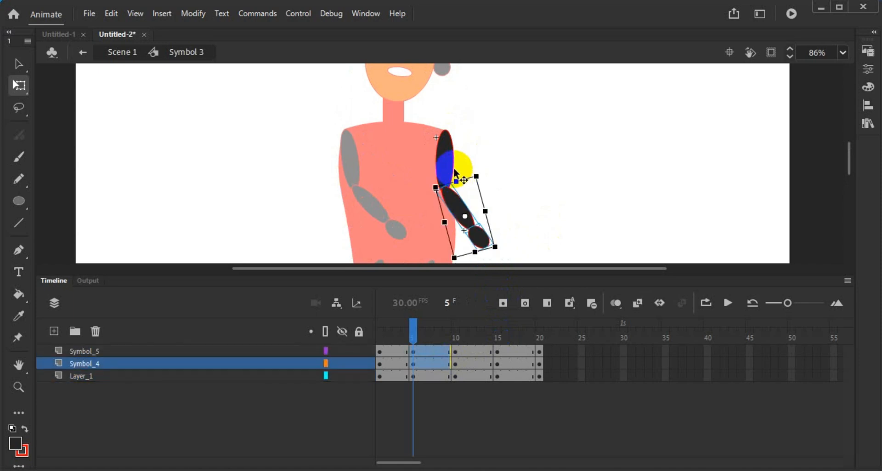
{"action": "left_click", "coordinate": [454, 172]}
{"action": "left_click", "coordinate": [456, 176]}
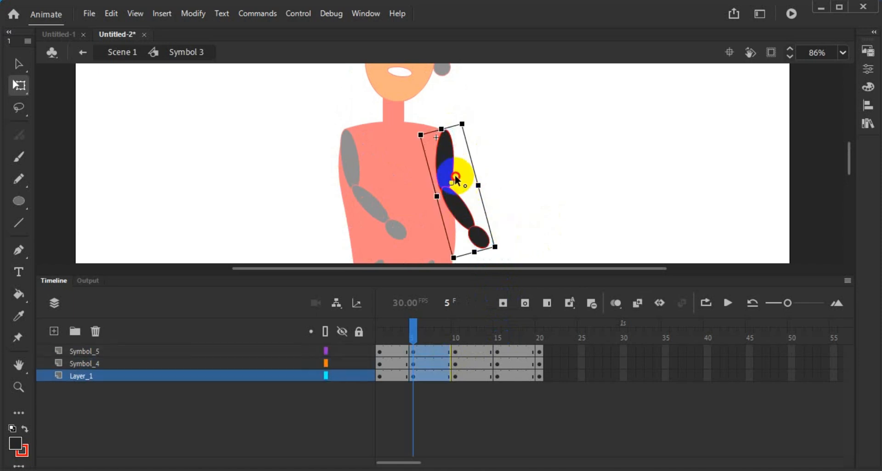
{"action": "left_click_drag", "start_coordinate": [456, 177], "coordinate": [447, 131]}
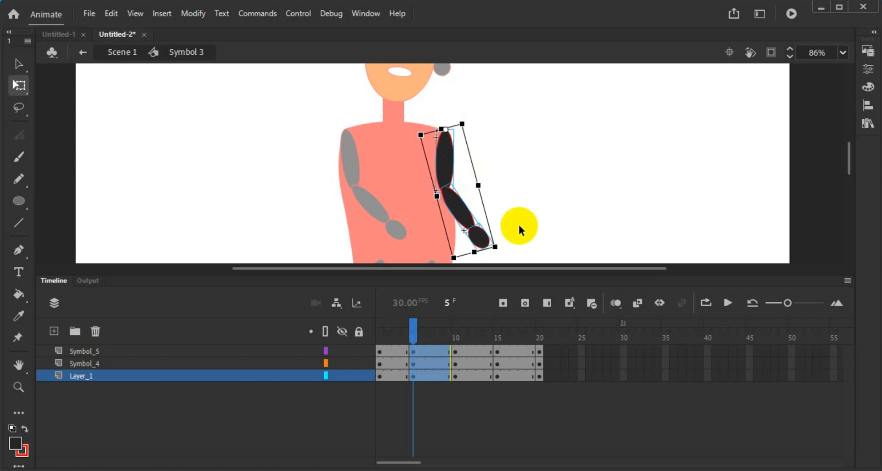
{"action": "left_click_drag", "start_coordinate": [501, 250], "coordinate": [519, 241]}
{"action": "scroll", "coordinate": [577, 170], "scroll_direction": "down", "scroll_amount": 3}
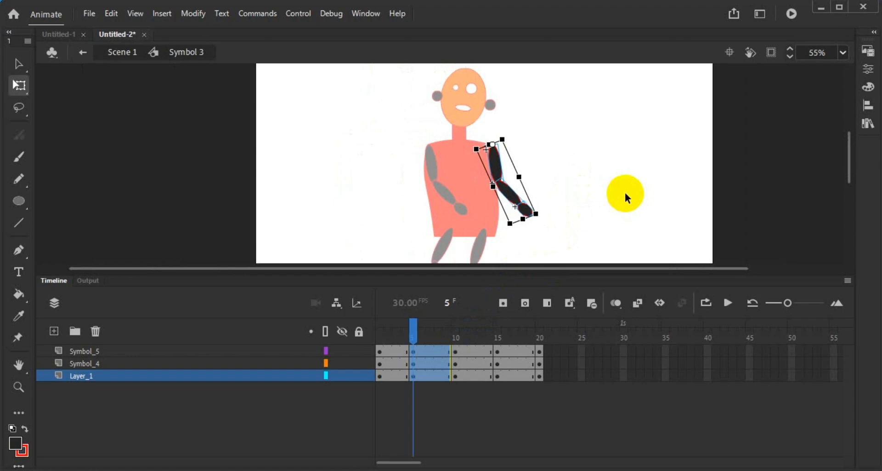
{"action": "key", "text": "ctrl+z"}
{"action": "key", "text": "ctrl+z"}
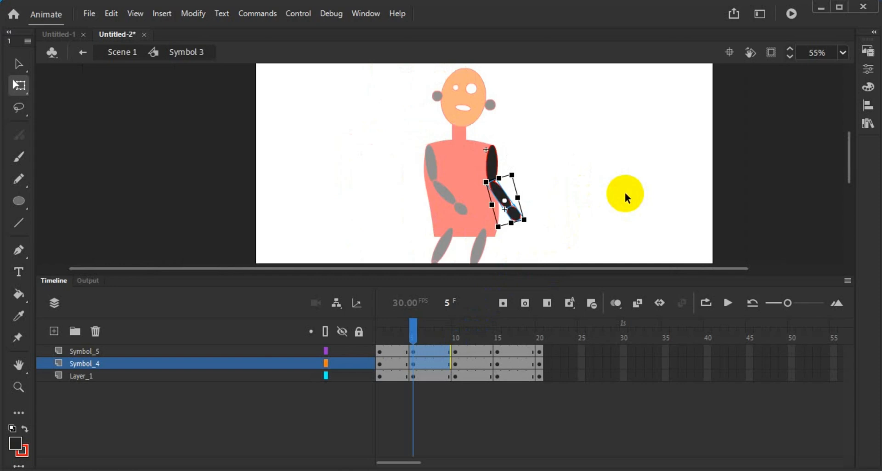
{"action": "left_click", "coordinate": [625, 192]}
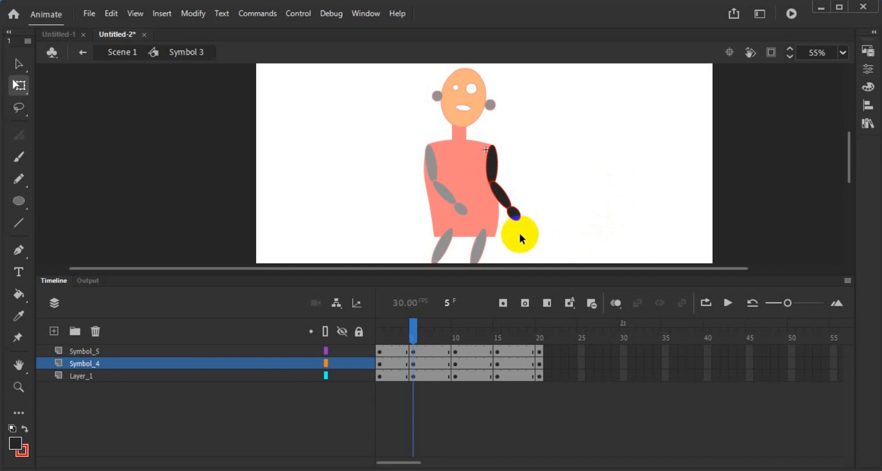
Step: Replace the pose in the frame 10 keyframes of all three layers with the arm pose from frame 5
{"action": "left_click", "coordinate": [455, 352]}
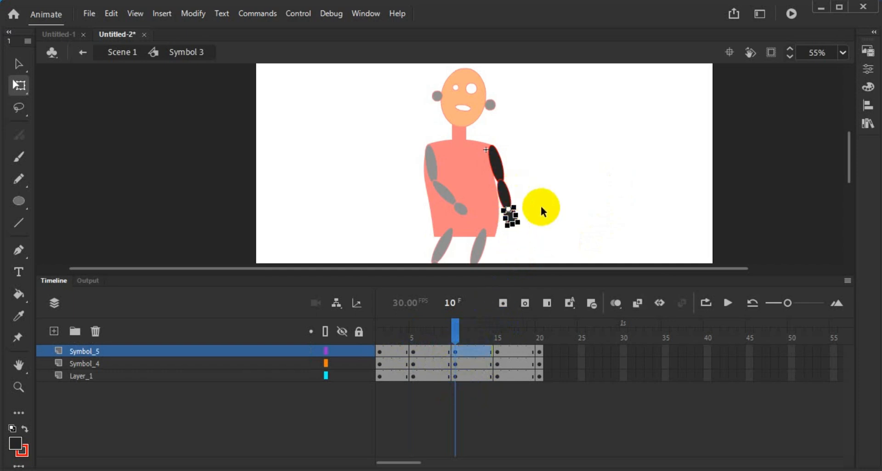
{"action": "left_click", "coordinate": [457, 375]}
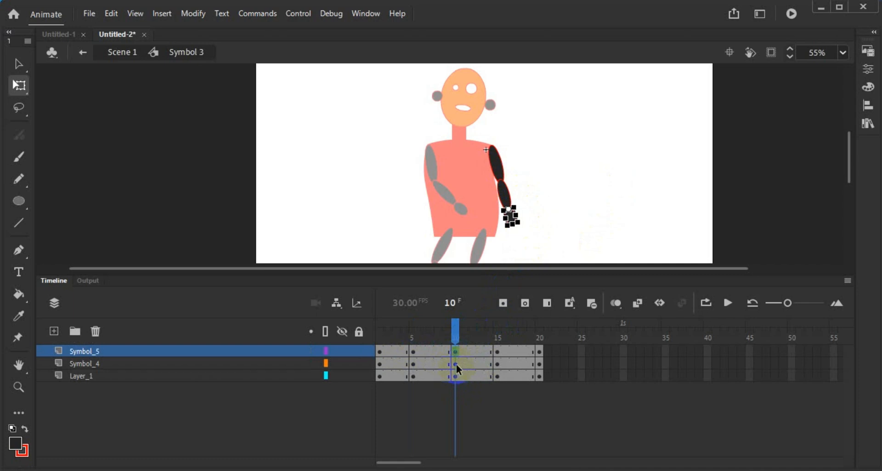
{"action": "left_click", "coordinate": [457, 363]}
{"action": "left_click", "coordinate": [457, 375]}
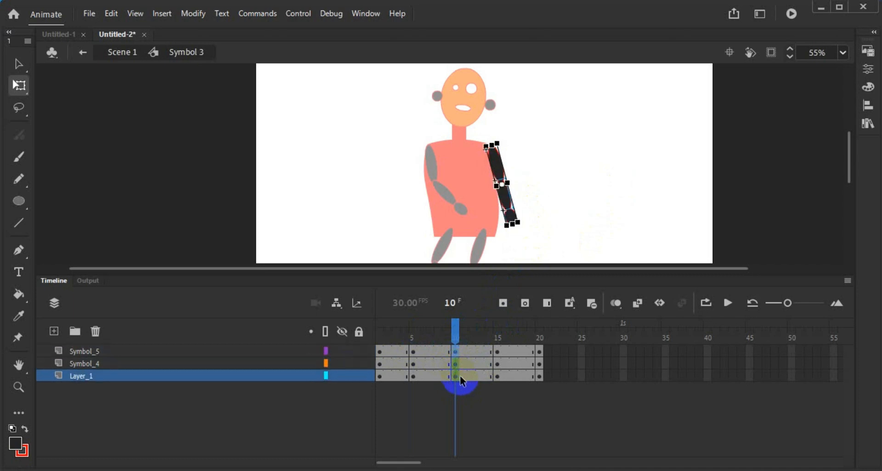
{"action": "key", "text": "ctrl+z"}
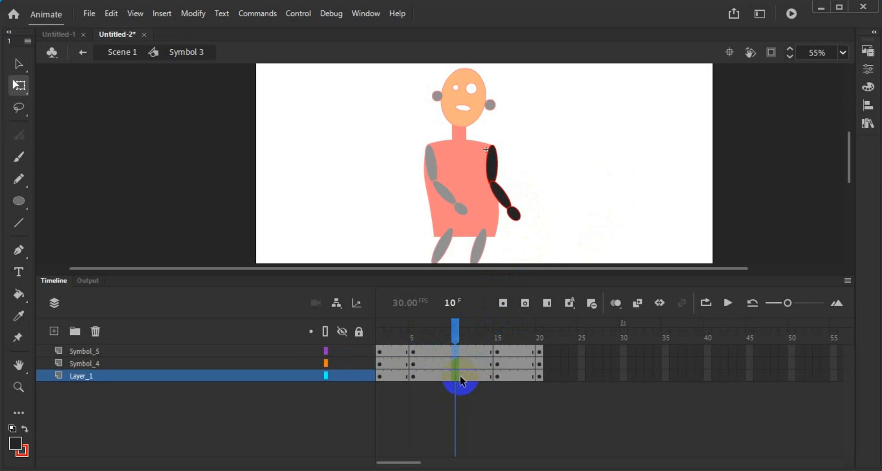
{"action": "left_click", "coordinate": [460, 375]}
Step: In frame 10, move the whole arm's pivot to the shoulder and rotate the arm outward away from the torso
{"action": "left_click", "coordinate": [530, 212]}
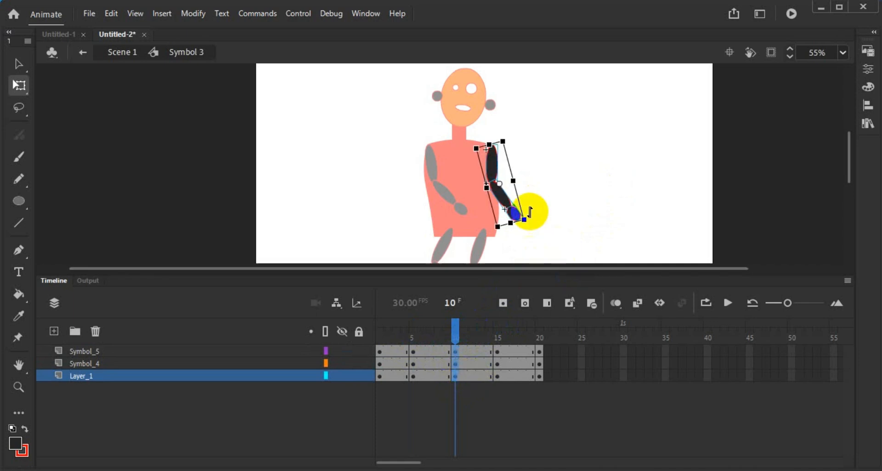
{"action": "left_click", "coordinate": [496, 148]}
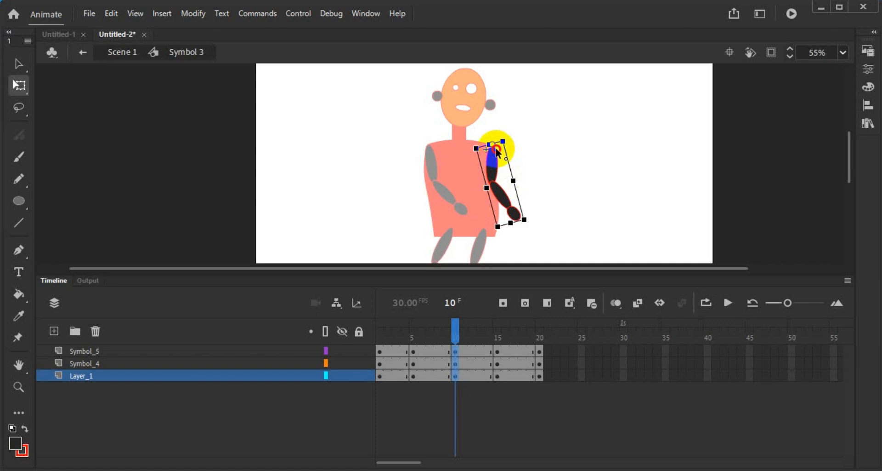
{"action": "scroll", "coordinate": [480, 186], "scroll_direction": "up", "scroll_amount": 3}
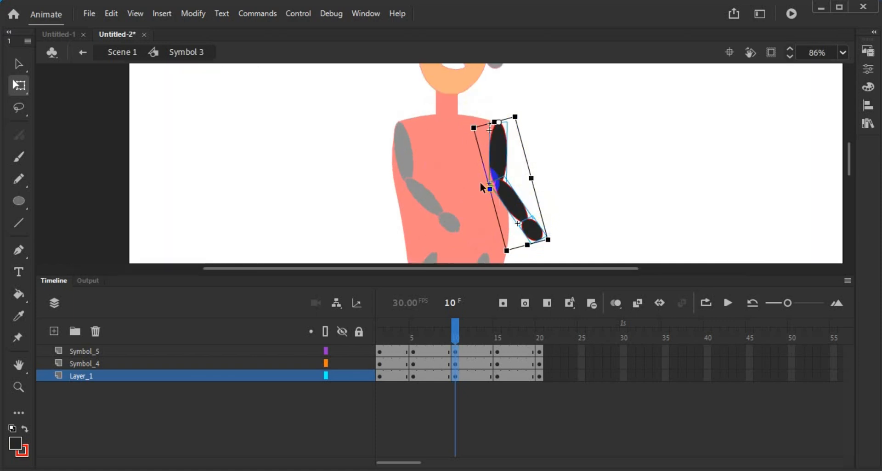
{"action": "scroll", "coordinate": [480, 186], "scroll_direction": "up", "scroll_amount": 3}
{"action": "left_click", "coordinate": [510, 90]}
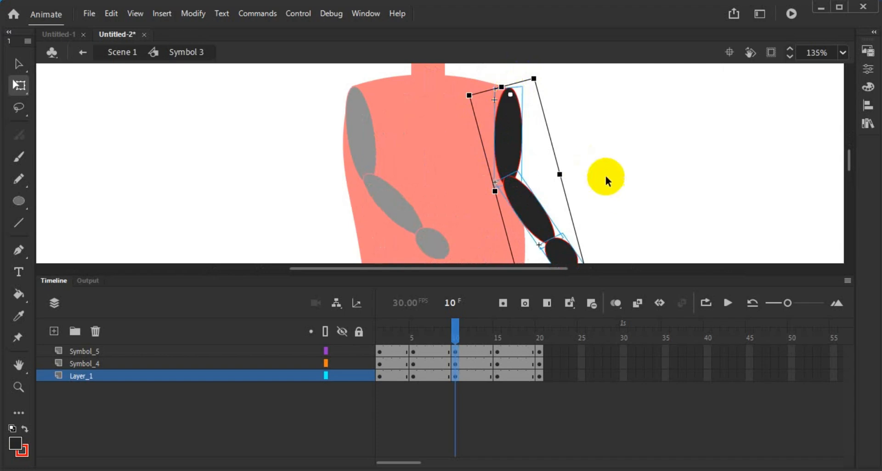
{"action": "scroll", "coordinate": [609, 178], "scroll_direction": "down", "scroll_amount": 2}
{"action": "left_click", "coordinate": [588, 212]}
{"action": "left_click_drag", "start_coordinate": [591, 214], "coordinate": [633, 189]}
{"action": "scroll", "coordinate": [634, 187], "scroll_direction": "down", "scroll_amount": 2}
{"action": "scroll", "coordinate": [635, 187], "scroll_direction": "down", "scroll_amount": 1}
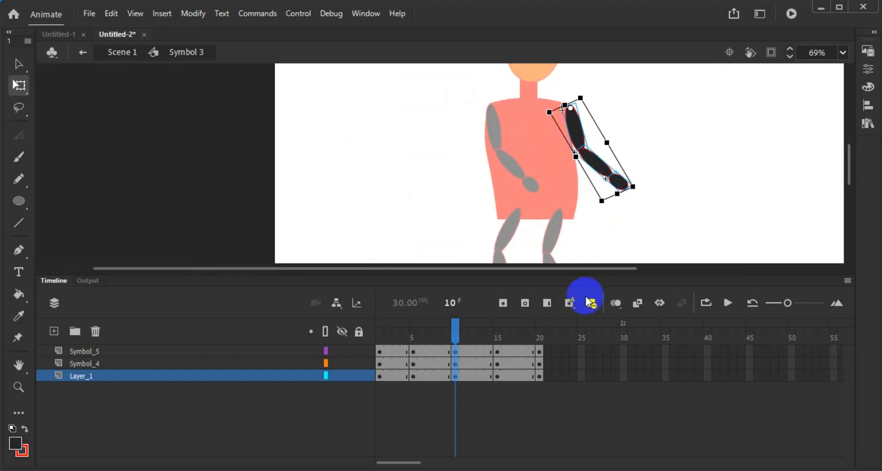
Step: Replace the frame 15 keyframes of all three layers in Symbol 3 with the arm pose from frame 5
{"action": "left_click_drag", "start_coordinate": [455, 332], "coordinate": [496, 338]}
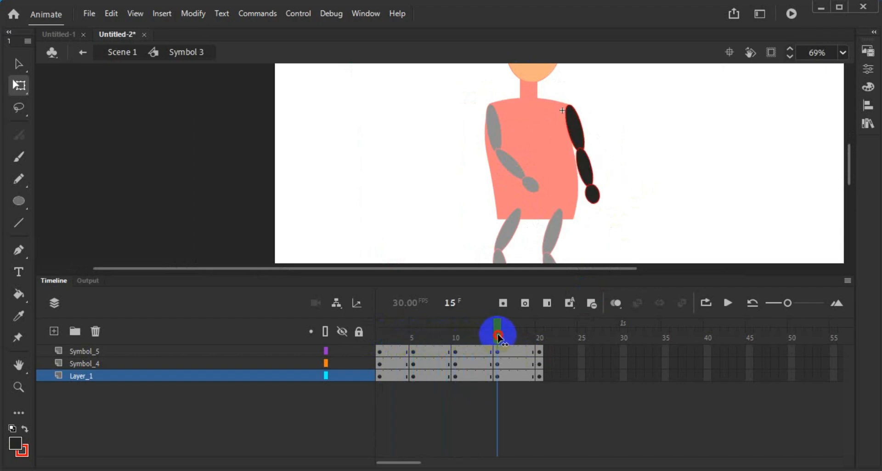
{"action": "left_click", "coordinate": [413, 352]}
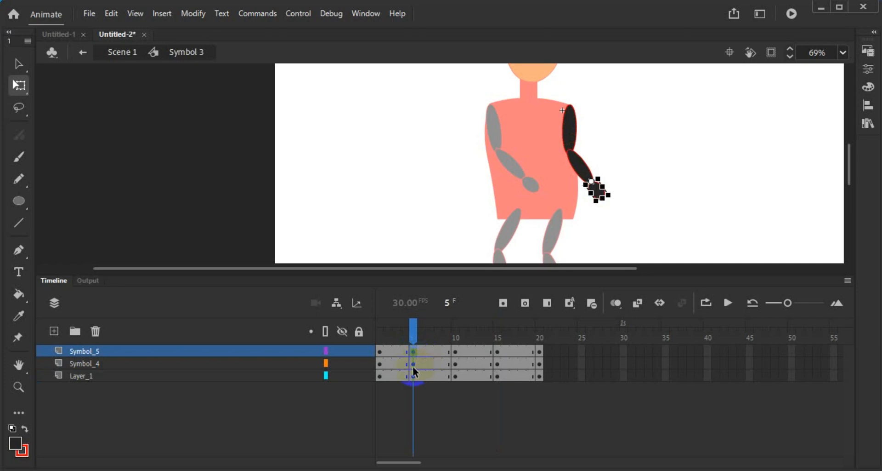
{"action": "left_click", "coordinate": [413, 364]}
{"action": "left_click", "coordinate": [416, 375]}
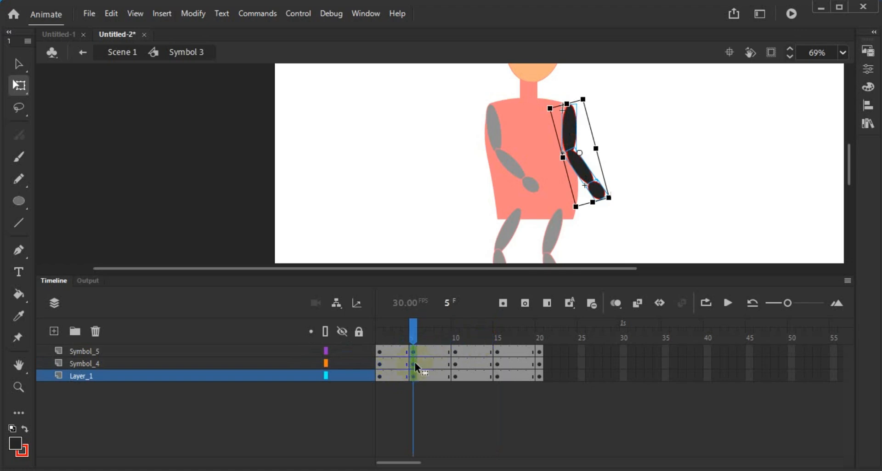
{"action": "left_click_drag", "start_coordinate": [416, 367], "coordinate": [497, 366]}
{"action": "left_click", "coordinate": [495, 363]}
{"action": "left_click", "coordinate": [682, 206]}
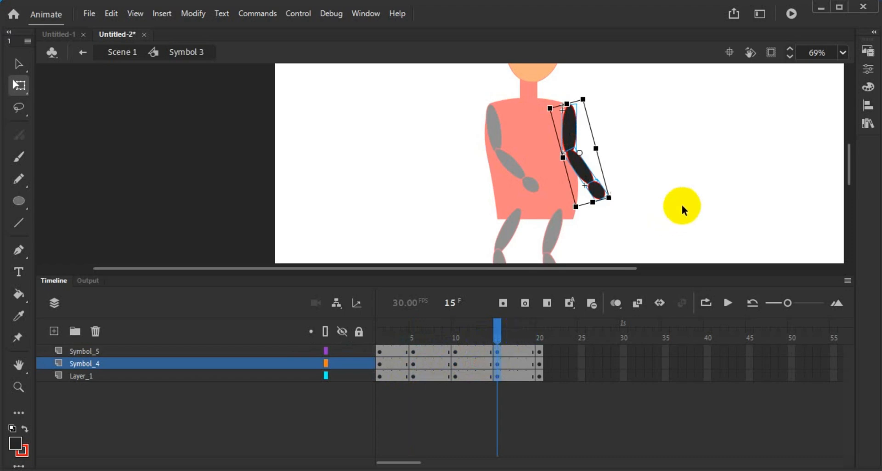
Step: Replace the frame 20 keyframes of all three layers with the starting arm pose from frame 1
{"action": "left_click_drag", "start_coordinate": [499, 331], "coordinate": [380, 334]}
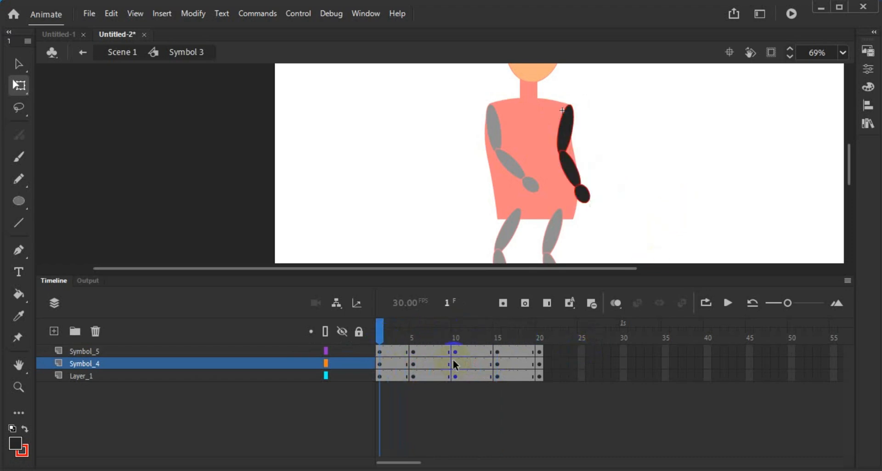
{"action": "left_click", "coordinate": [381, 351]}
{"action": "left_click", "coordinate": [378, 361]}
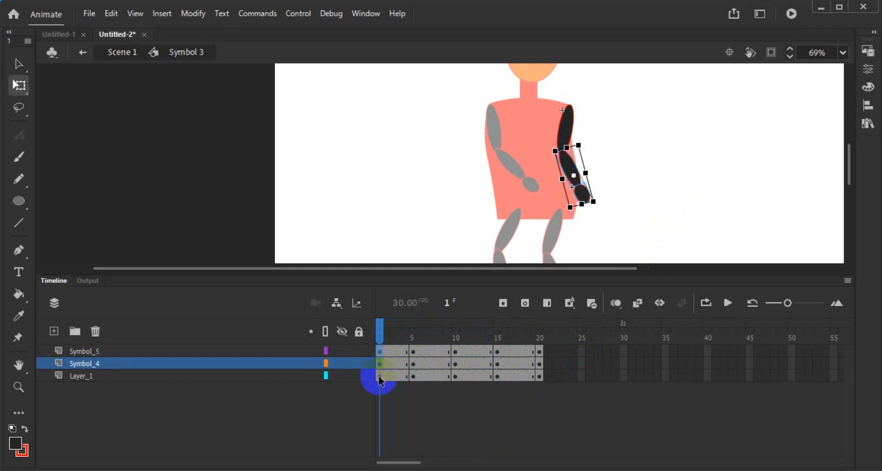
{"action": "left_click", "coordinate": [379, 376]}
{"action": "left_click_drag", "start_coordinate": [380, 373], "coordinate": [542, 363]}
{"action": "left_click", "coordinate": [680, 218]}
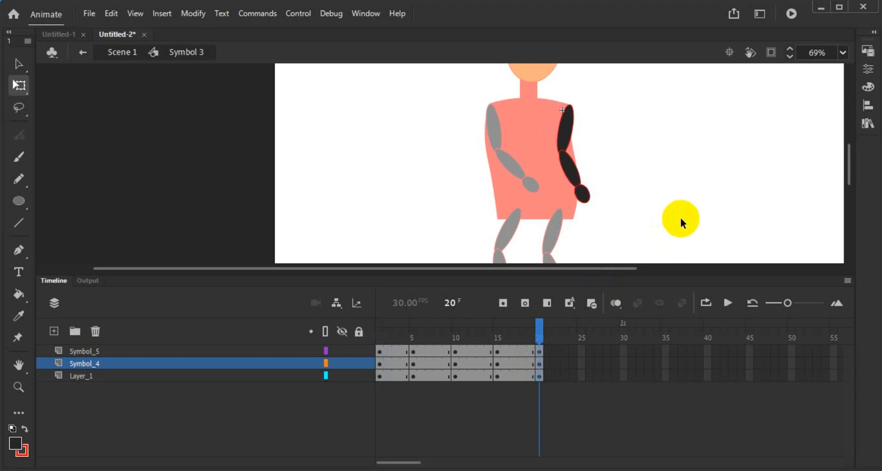
Step: Scrub through the arm's keyframed swing inside Symbol 3, and return to Scene 1 to check the arm over the torso
{"action": "left_click_drag", "start_coordinate": [537, 327], "coordinate": [579, 294]}
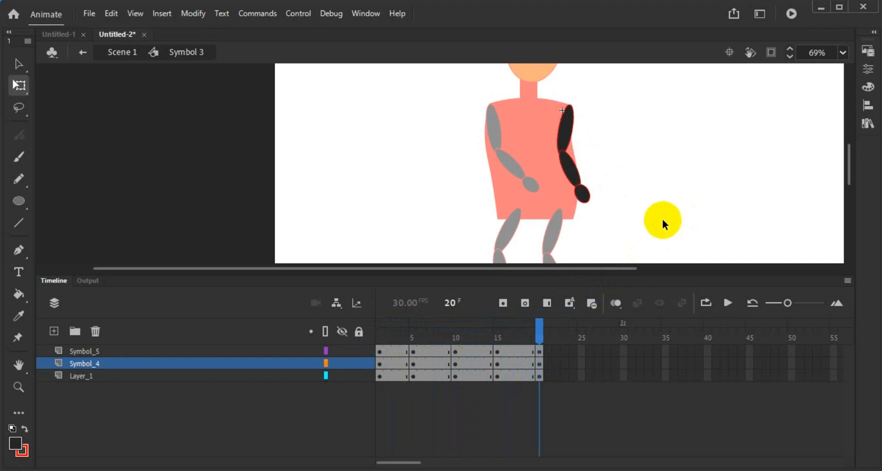
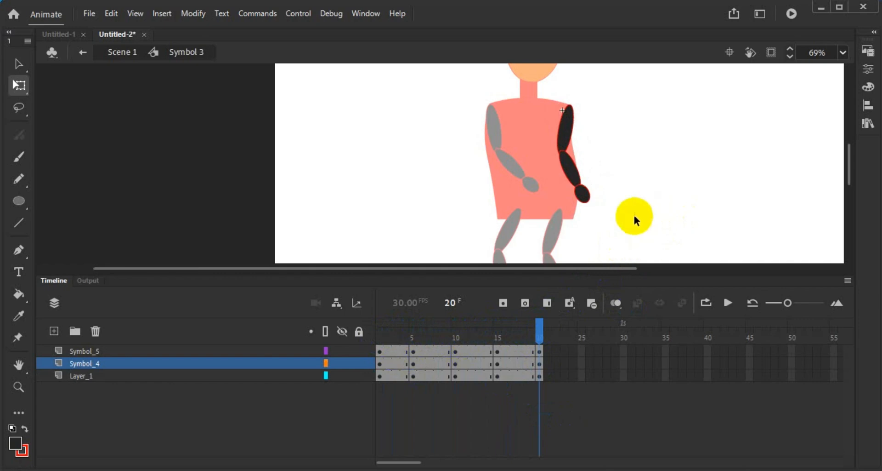
{"action": "left_click_drag", "start_coordinate": [546, 314], "coordinate": [556, 330]}
{"action": "double_click", "coordinate": [632, 195]}
{"action": "left_click", "coordinate": [507, 164]}
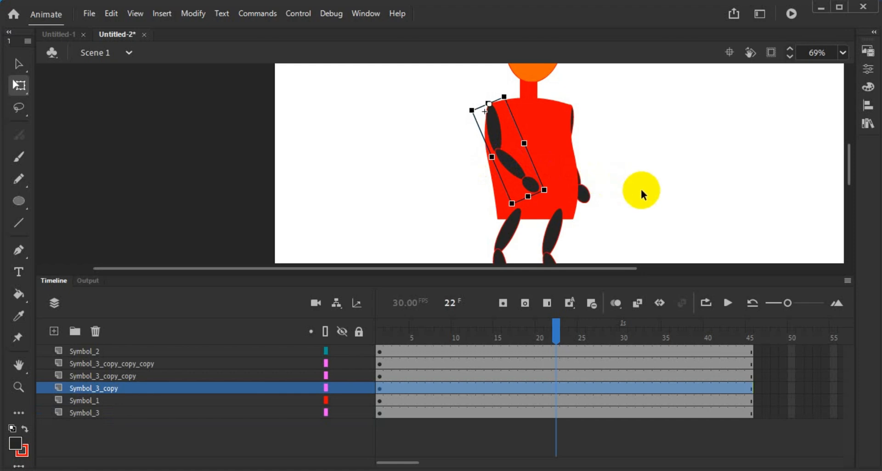
Step: Reopen Symbol 3 and create classic tweens between the keyframes on all three layers, covering frames 1 to 20
{"action": "double_click", "coordinate": [583, 196]}
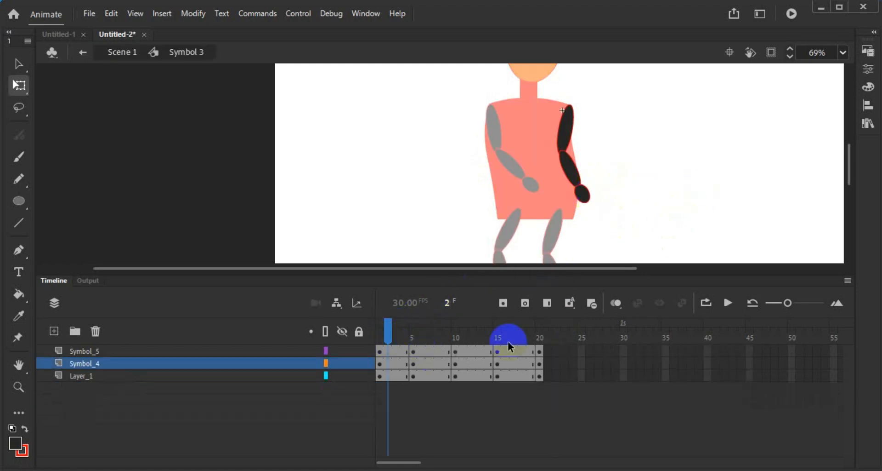
{"action": "left_click", "coordinate": [388, 370]}
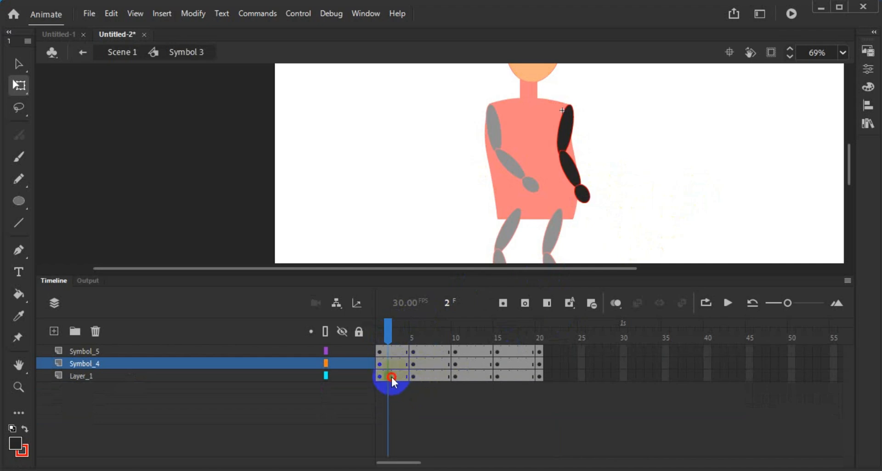
{"action": "left_click_drag", "start_coordinate": [391, 377], "coordinate": [516, 401]}
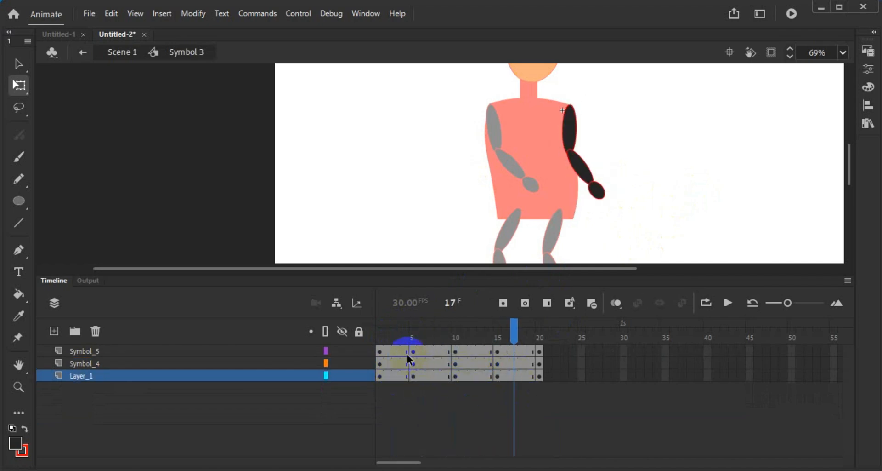
{"action": "left_click_drag", "start_coordinate": [389, 351], "coordinate": [515, 375]}
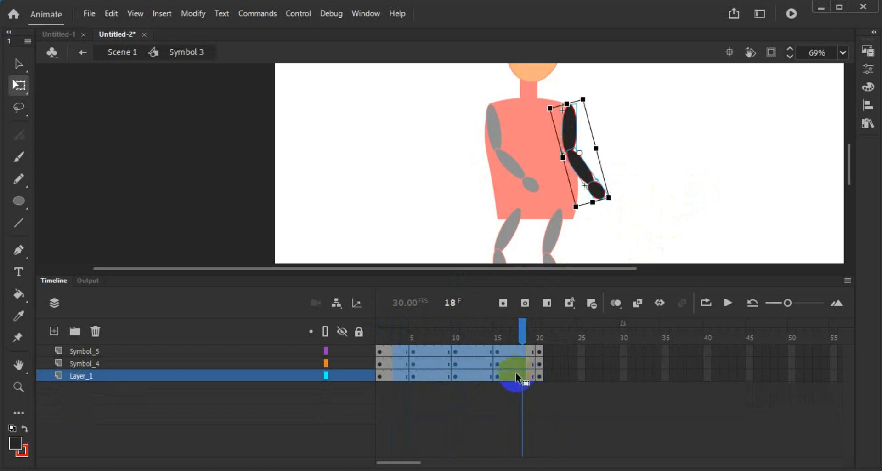
{"action": "right_click", "coordinate": [516, 374]}
{"action": "left_click", "coordinate": [601, 93]}
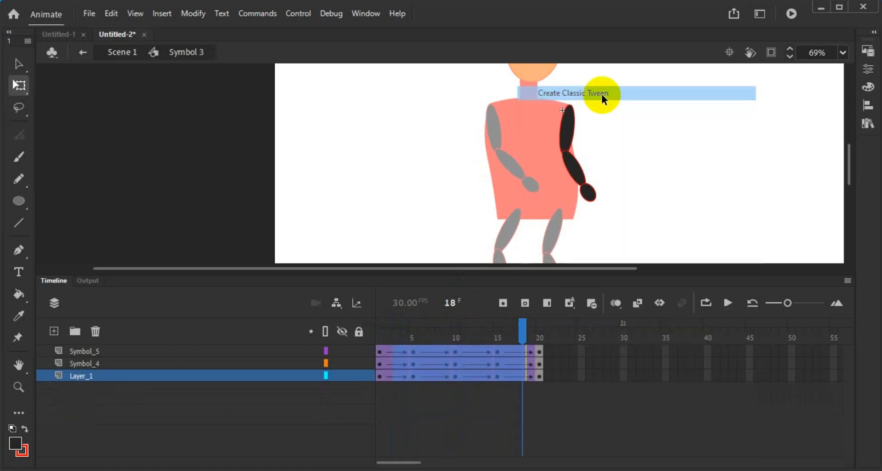
Step: Preview the tweened arm swing inside Symbol 3 and on the Scene 1 timeline, returning to frame 1
{"action": "left_click_drag", "start_coordinate": [524, 329], "coordinate": [546, 386]}
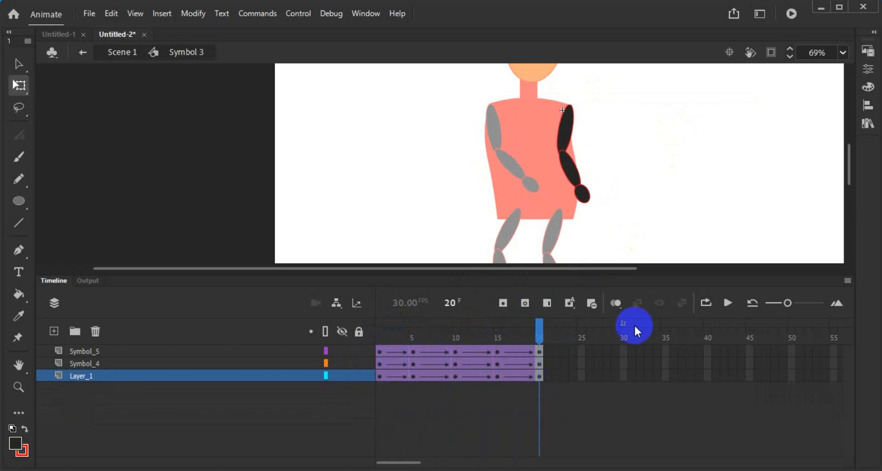
{"action": "double_click", "coordinate": [694, 198]}
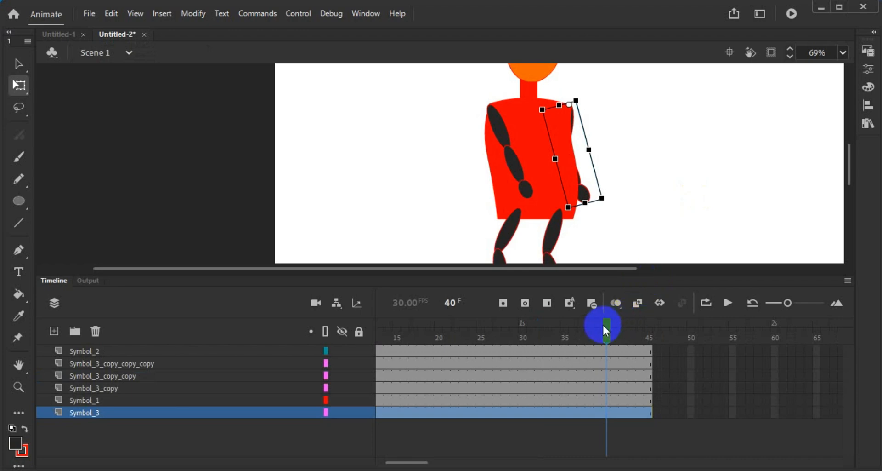
{"action": "left_click_drag", "start_coordinate": [609, 328], "coordinate": [371, 351]}
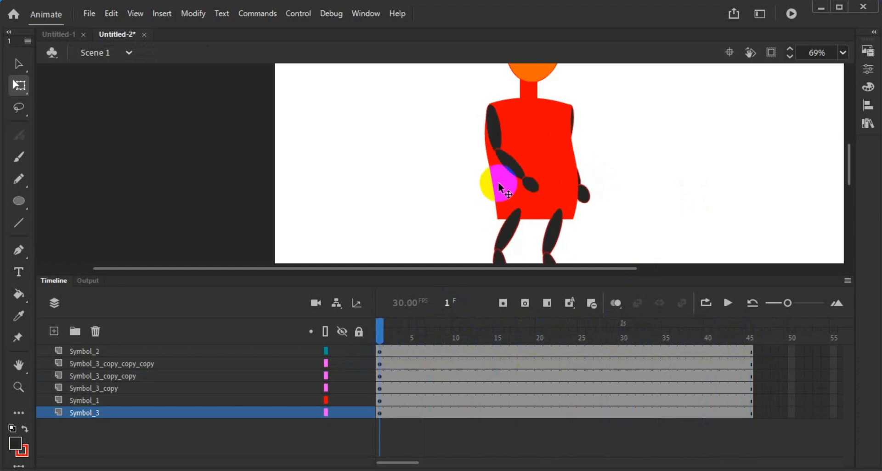
Step: Examine the keyframes of the arm in Symbol 3 copy, and compare both arms and the legs in Scene 1
{"action": "left_click", "coordinate": [515, 169]}
{"action": "double_click", "coordinate": [513, 171]}
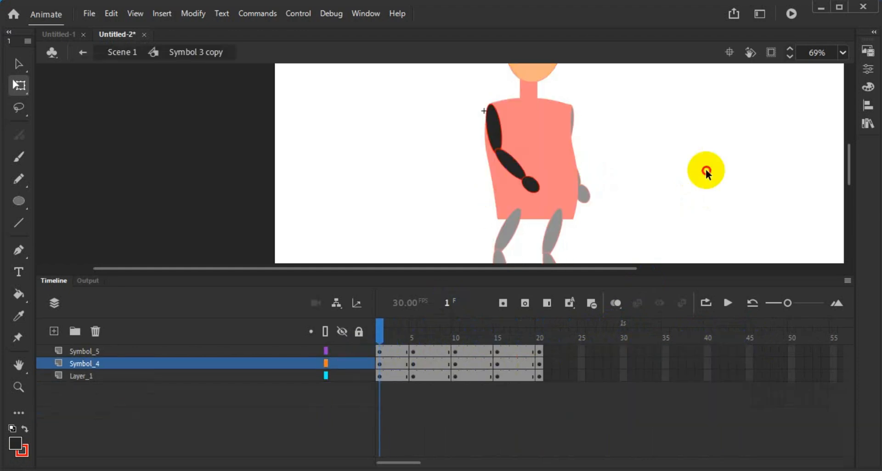
{"action": "left_click_drag", "start_coordinate": [380, 338], "coordinate": [355, 346]}
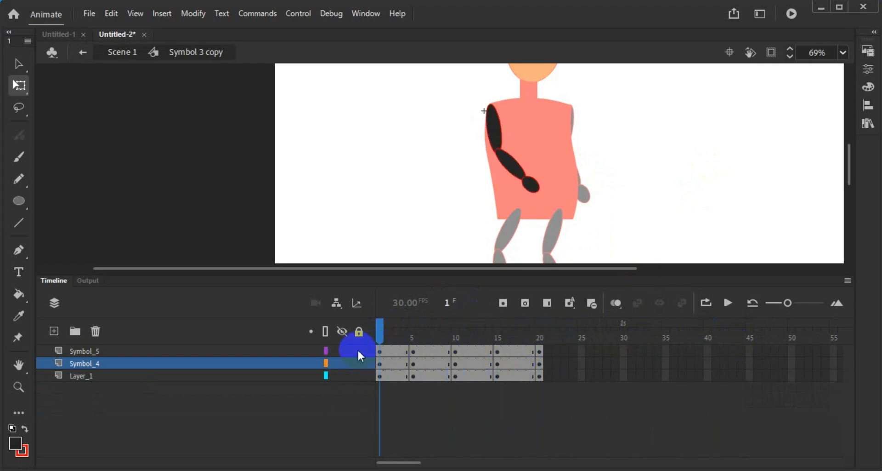
{"action": "double_click", "coordinate": [628, 218]}
{"action": "left_click", "coordinate": [589, 196]}
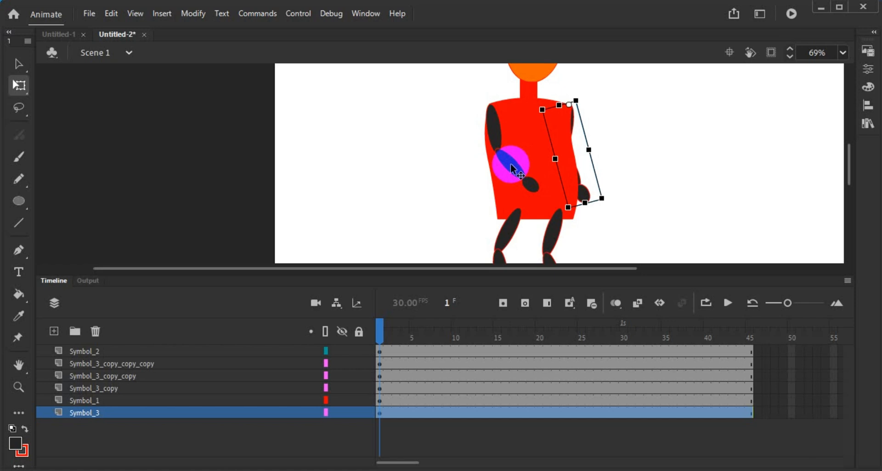
{"action": "scroll", "coordinate": [681, 170], "scroll_direction": "down", "scroll_amount": 3}
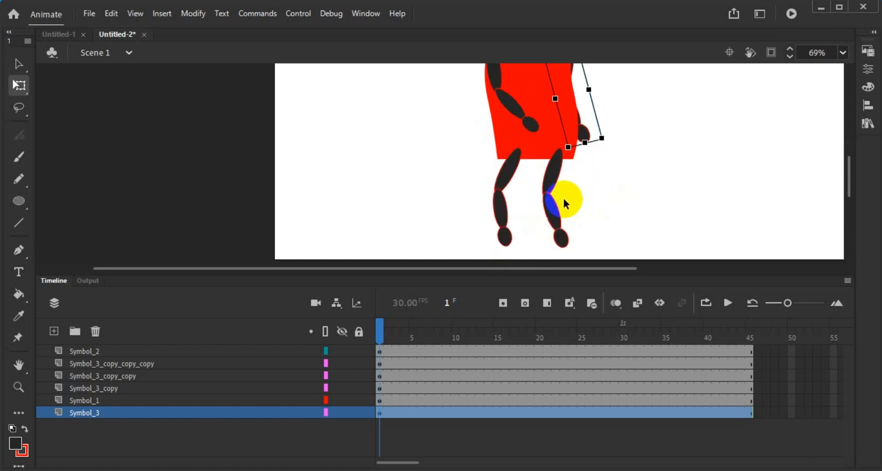
{"action": "scroll", "coordinate": [565, 204], "scroll_direction": "up", "scroll_amount": 3}
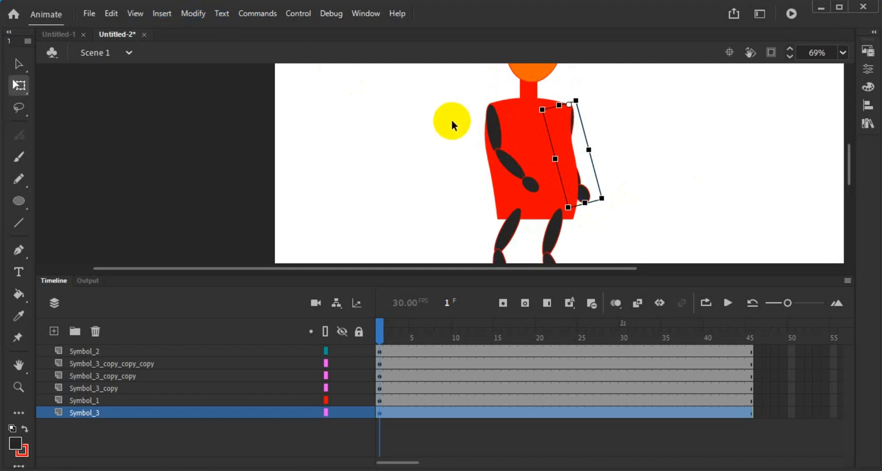
{"action": "left_click_drag", "start_coordinate": [589, 201], "coordinate": [587, 198]}
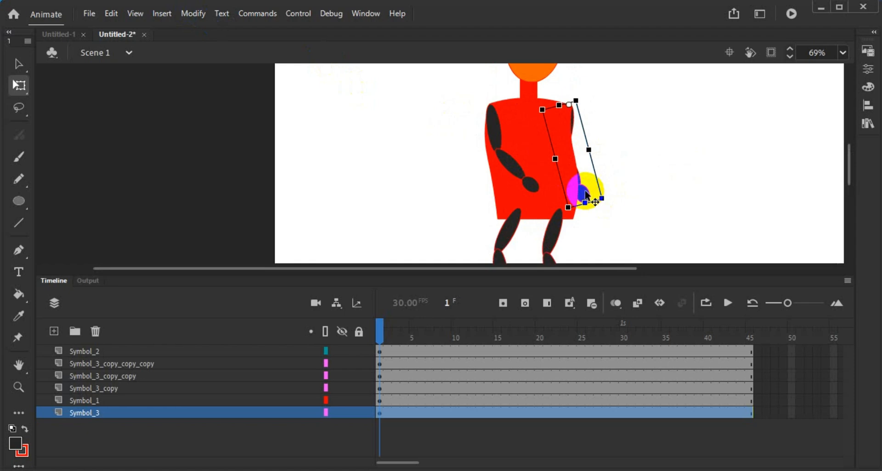
{"action": "left_click", "coordinate": [508, 163]}
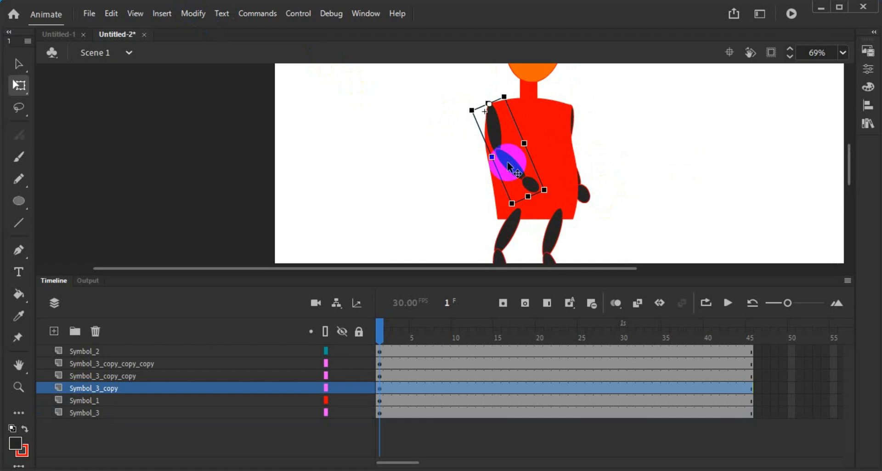
{"action": "scroll", "coordinate": [652, 154], "scroll_direction": "down", "scroll_amount": 3}
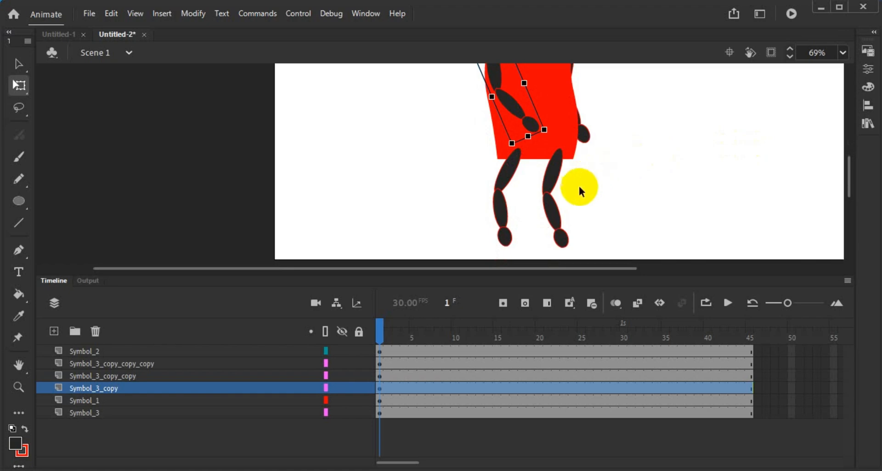
Step: Check the symbol timelines behind the leg nearest the rear arm and the rear arm itself, returning to Scene 1
{"action": "left_click", "coordinate": [558, 223]}
{"action": "double_click", "coordinate": [558, 222]}
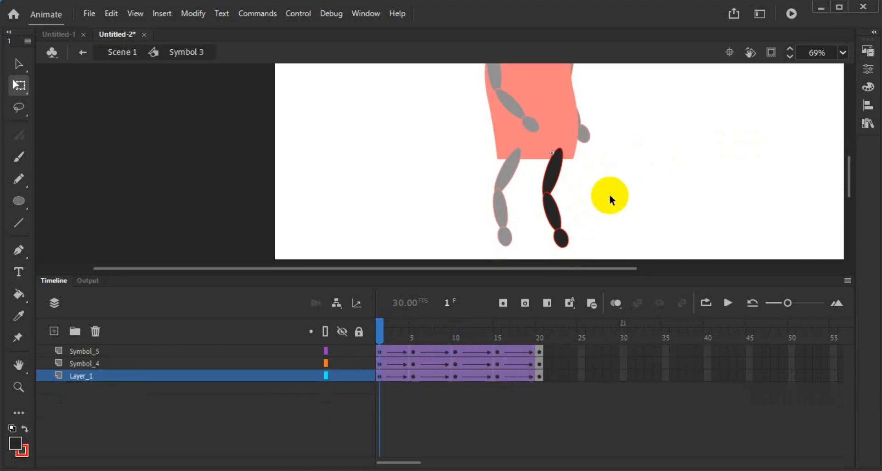
{"action": "double_click", "coordinate": [609, 193]}
{"action": "scroll", "coordinate": [610, 193], "scroll_direction": "up", "scroll_amount": 3}
{"action": "left_click", "coordinate": [590, 195]}
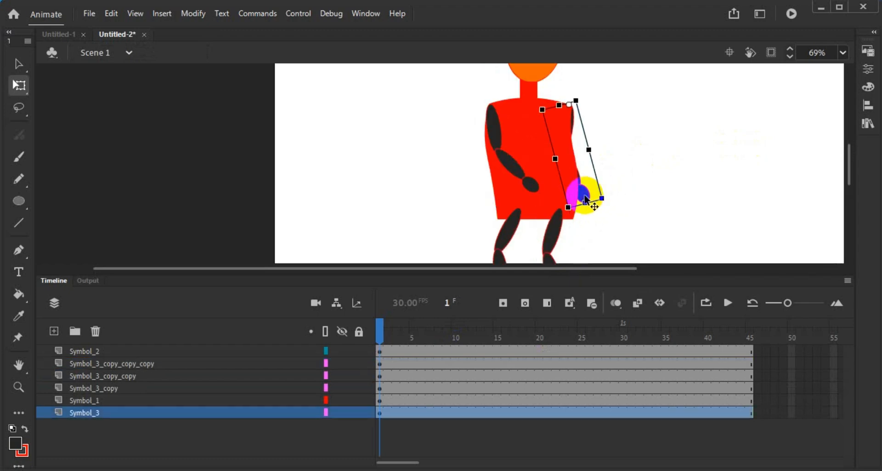
{"action": "double_click", "coordinate": [591, 195]}
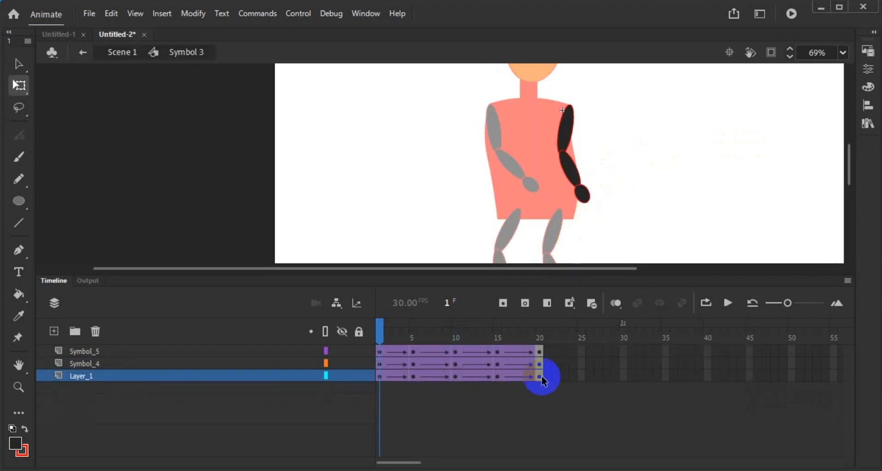
{"action": "scroll", "coordinate": [639, 201], "scroll_direction": "down", "scroll_amount": 3}
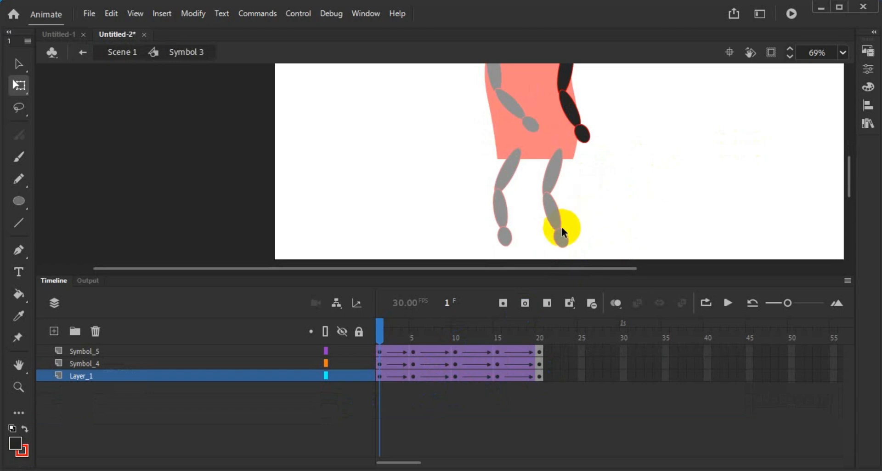
{"action": "double_click", "coordinate": [587, 217]}
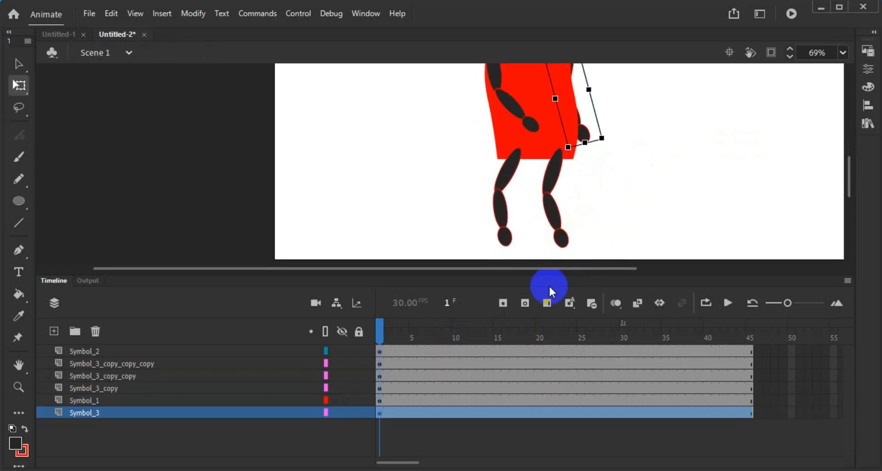
Step: Open that leg's Symbol 3 timeline, scrub through its tweened swing, and return to Scene 1
{"action": "left_click", "coordinate": [552, 219]}
{"action": "double_click", "coordinate": [554, 224]}
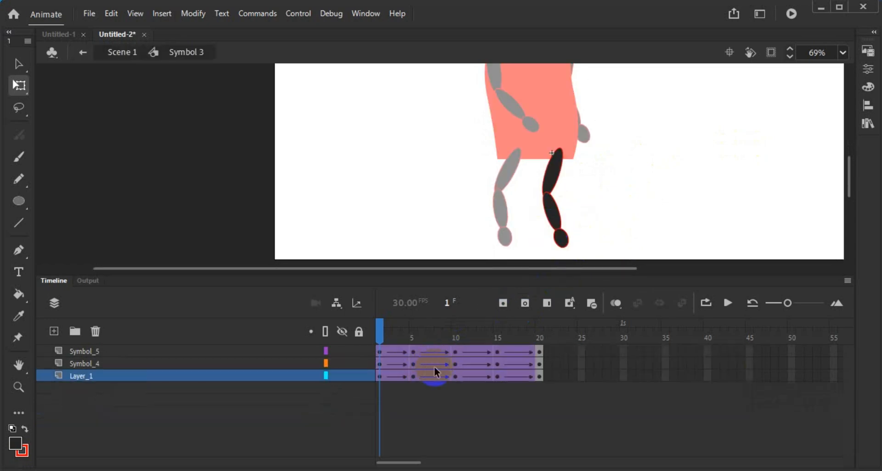
{"action": "left_click_drag", "start_coordinate": [382, 334], "coordinate": [454, 360]}
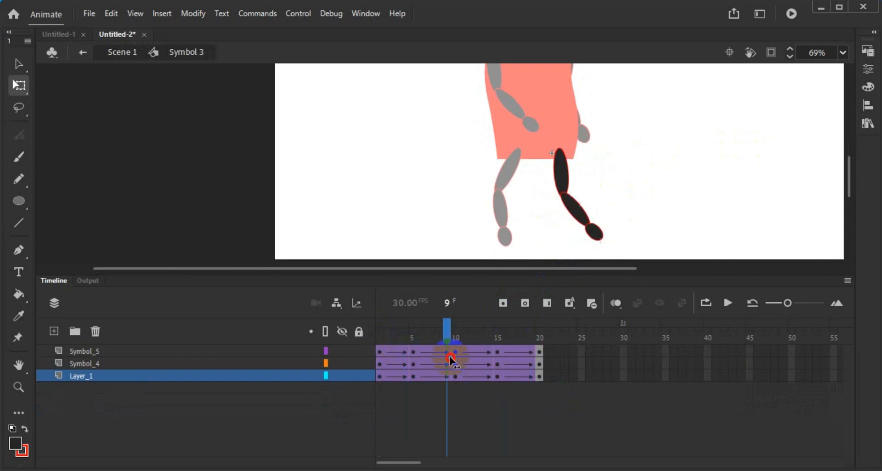
{"action": "left_click", "coordinate": [375, 354]}
{"action": "left_click", "coordinate": [543, 365]}
{"action": "left_click_drag", "start_coordinate": [543, 365], "coordinate": [363, 402]}
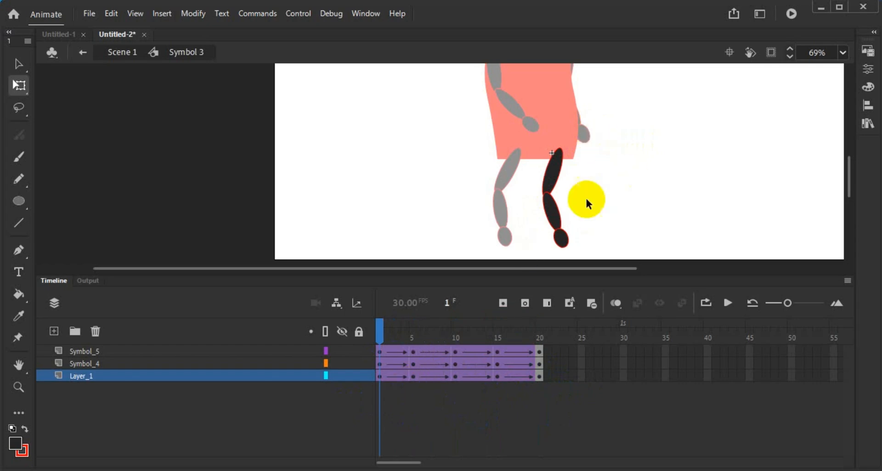
{"action": "double_click", "coordinate": [623, 198]}
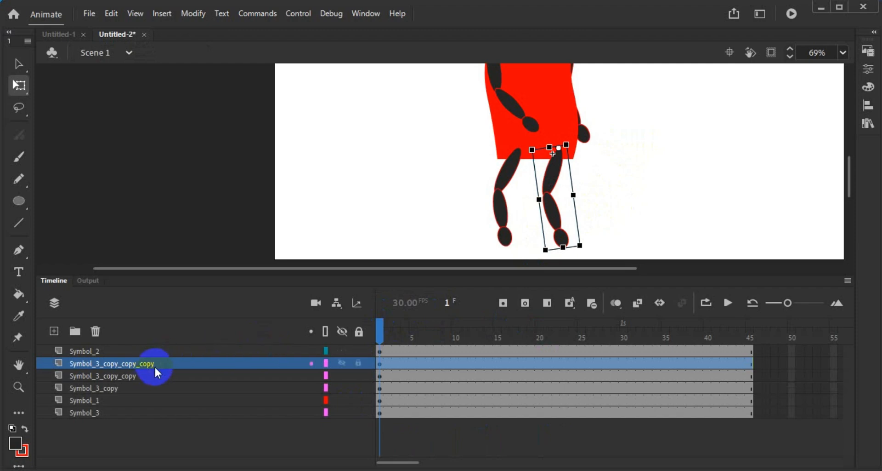
Step: Duplicate the symbol of the leg on the Symbol_3_copy_copy layer as Symbol 3 copy 2
{"action": "left_click", "coordinate": [136, 374]}
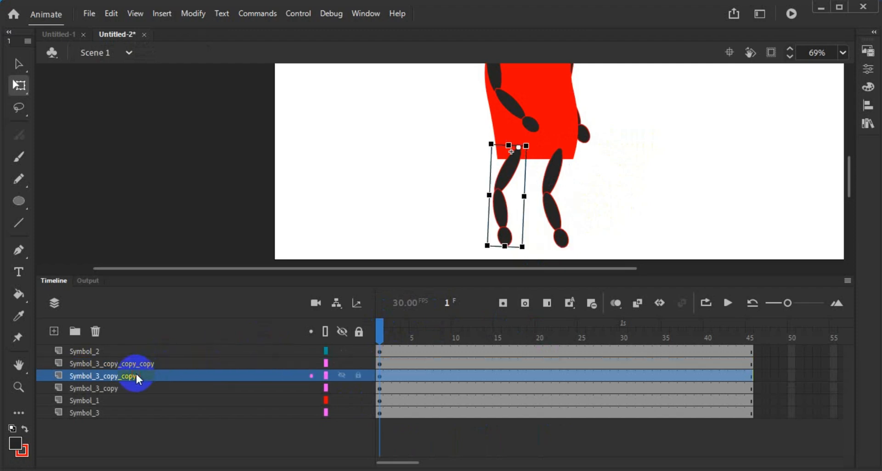
{"action": "right_click", "coordinate": [136, 377]}
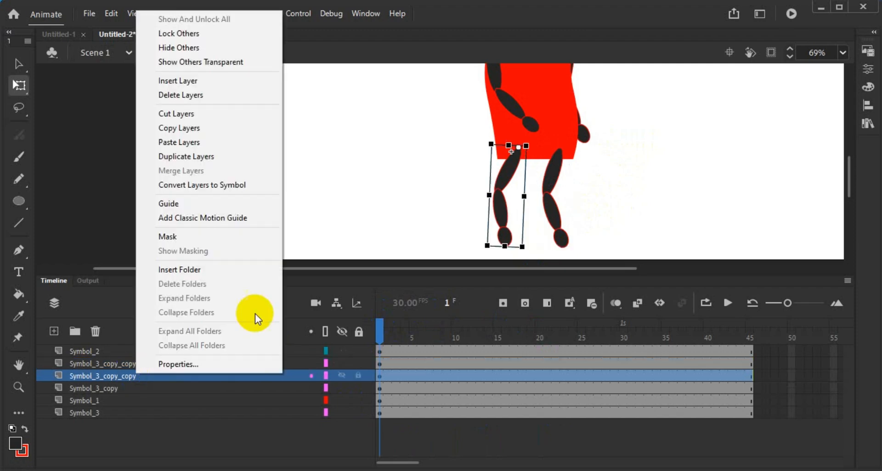
{"action": "left_click", "coordinate": [384, 217]}
{"action": "left_click", "coordinate": [497, 215]}
{"action": "right_click", "coordinate": [497, 216]}
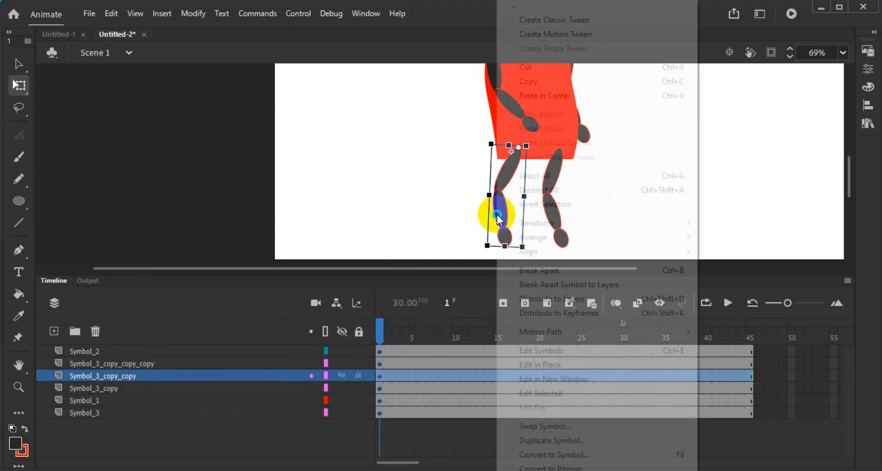
{"action": "left_click", "coordinate": [551, 440]}
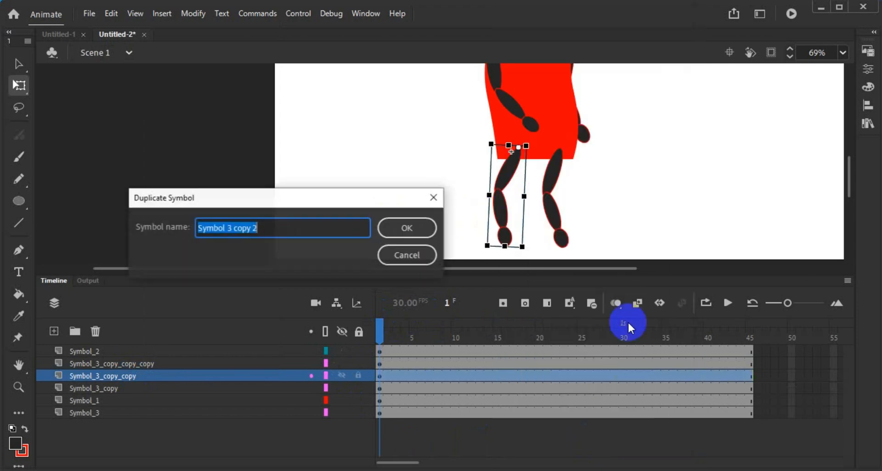
{"action": "left_click", "coordinate": [421, 226]}
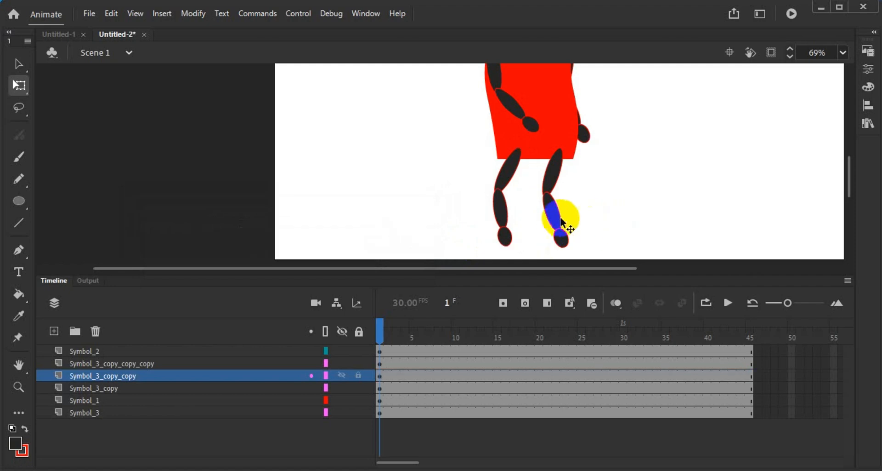
Step: Duplicate the symbol of the other leg, on the Symbol_3_copy_copy_copy layer, as Symbol 3 copy 3
{"action": "double_click", "coordinate": [553, 229]}
{"action": "double_click", "coordinate": [613, 189]}
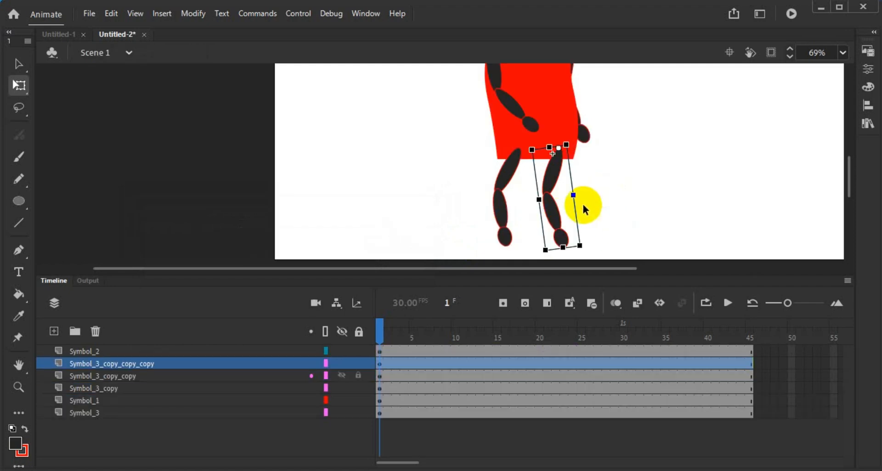
{"action": "right_click", "coordinate": [558, 217]}
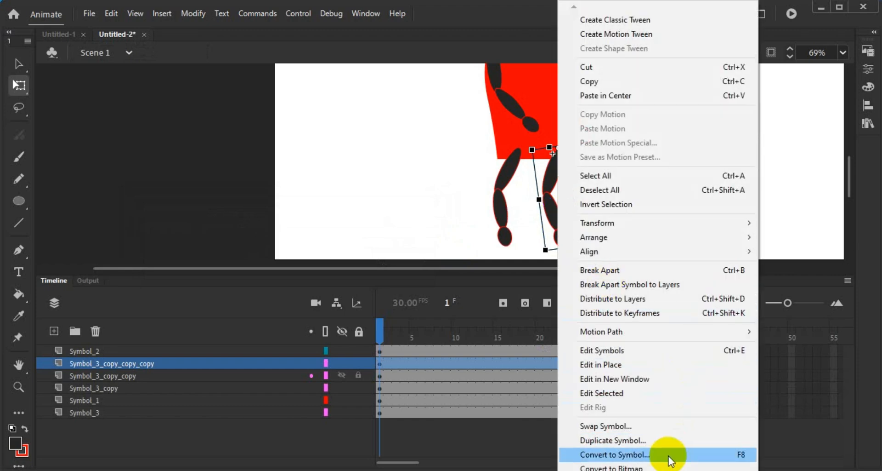
{"action": "left_click", "coordinate": [663, 442]}
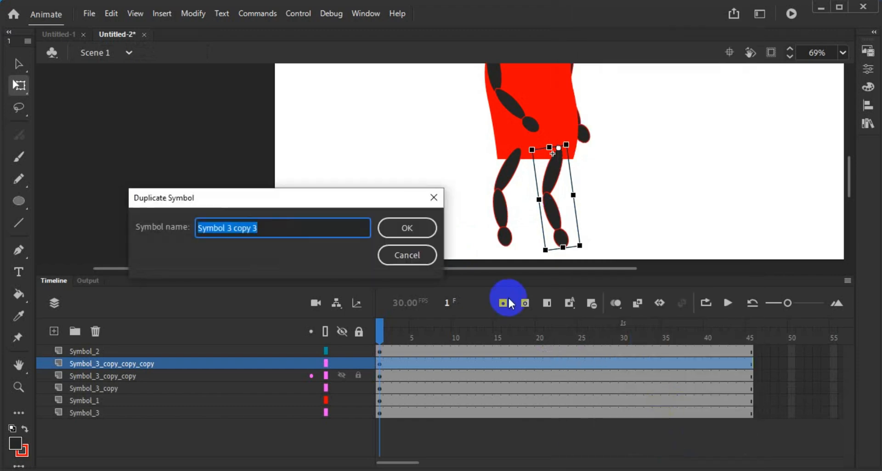
{"action": "left_click", "coordinate": [407, 228]}
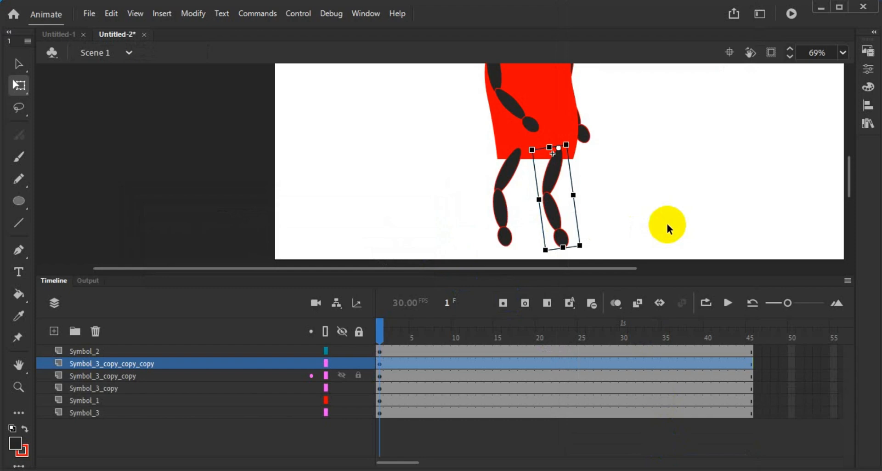
{"action": "scroll", "coordinate": [634, 226], "scroll_direction": "up", "scroll_amount": 2}
{"action": "scroll", "coordinate": [636, 229], "scroll_direction": "down", "scroll_amount": 2}
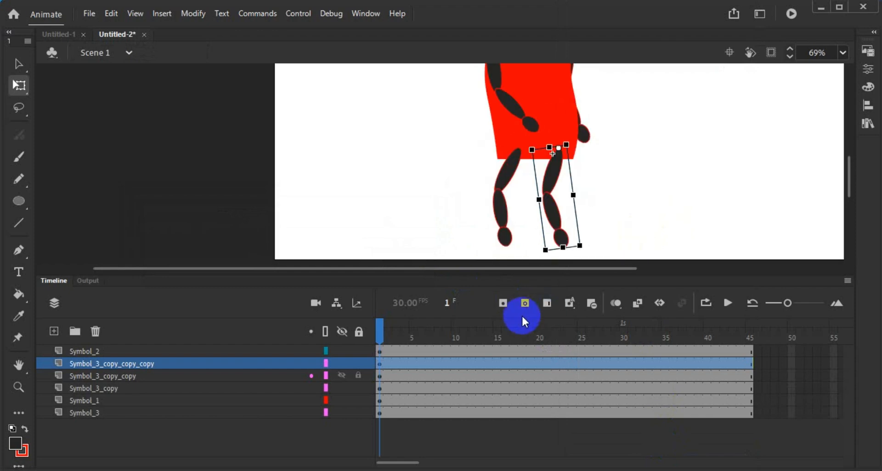
Step: Examine the rear arm's poses at frames 10 and 20 inside Symbol 3, and return to Scene 1
{"action": "double_click", "coordinate": [588, 135]}
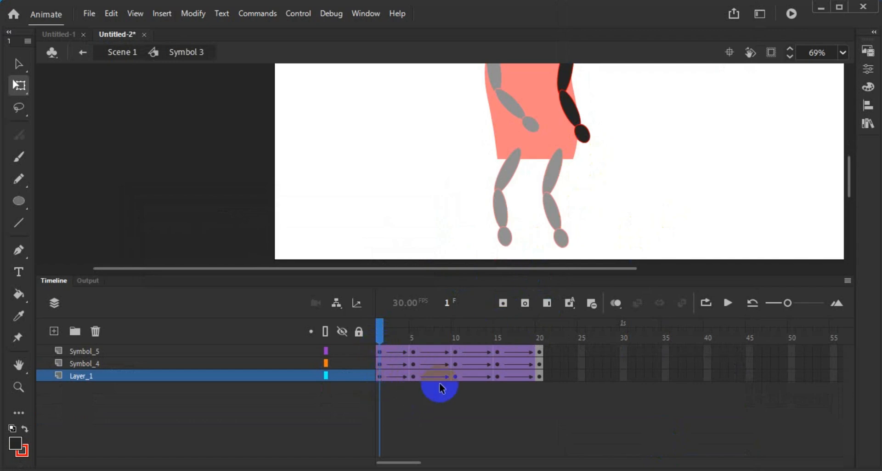
{"action": "left_click", "coordinate": [453, 376]}
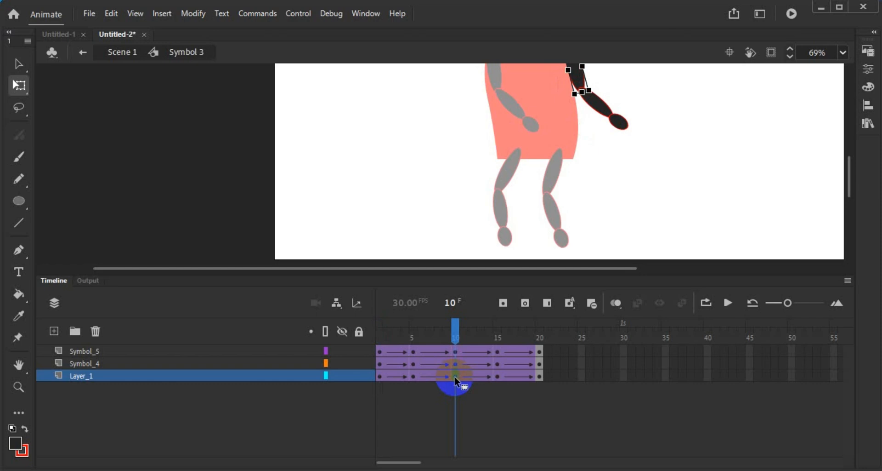
{"action": "left_click", "coordinate": [540, 375]}
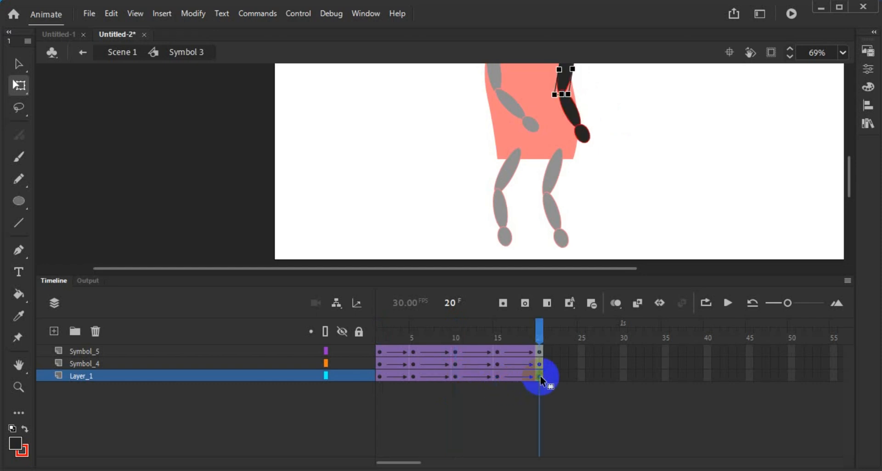
{"action": "left_click", "coordinate": [541, 331]}
{"action": "left_click_drag", "start_coordinate": [542, 331], "coordinate": [566, 354]}
{"action": "scroll", "coordinate": [578, 198], "scroll_direction": "up", "scroll_amount": 3}
{"action": "double_click", "coordinate": [684, 226]}
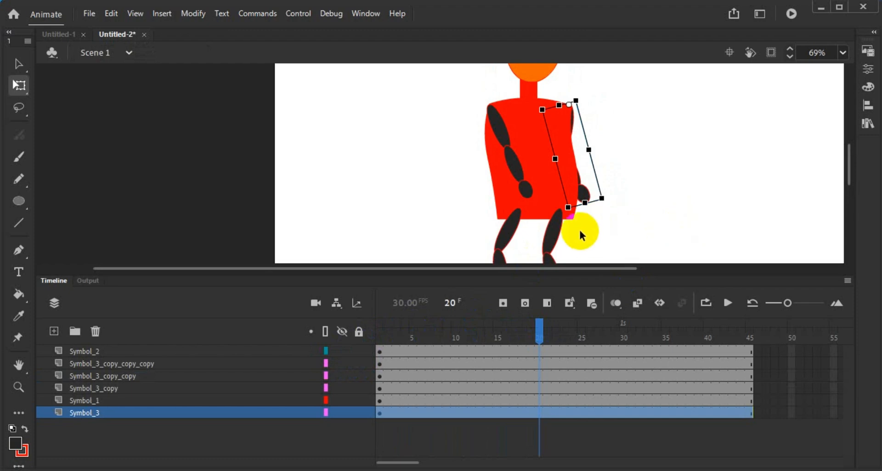
Step: Scrub the front arm's Symbol 3 copy back to frame 2, check the rear arm's Symbol 3 up to frame 10, and return to Scene 1
{"action": "left_click", "coordinate": [524, 186]}
{"action": "double_click", "coordinate": [526, 188]}
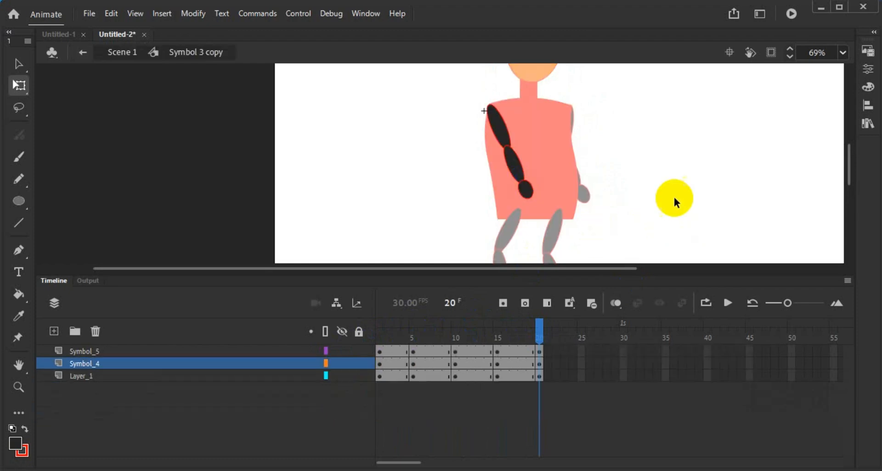
{"action": "left_click", "coordinate": [540, 333]}
{"action": "left_click_drag", "start_coordinate": [541, 337], "coordinate": [389, 333]}
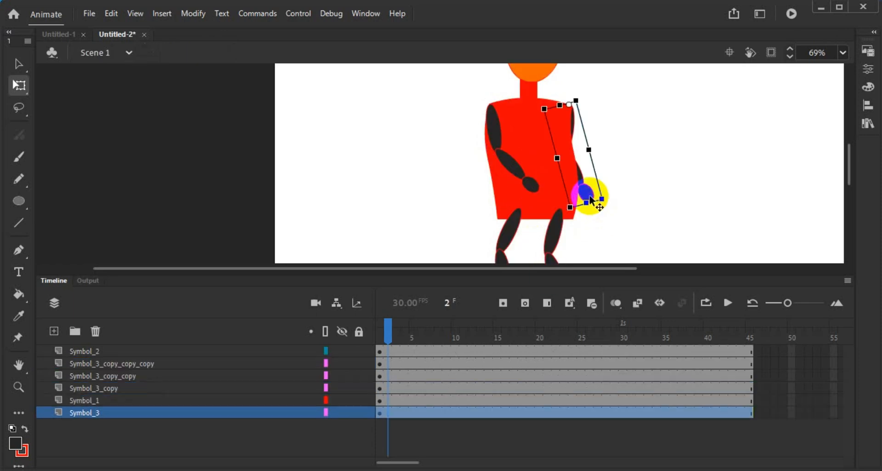
{"action": "left_click", "coordinate": [650, 201]}
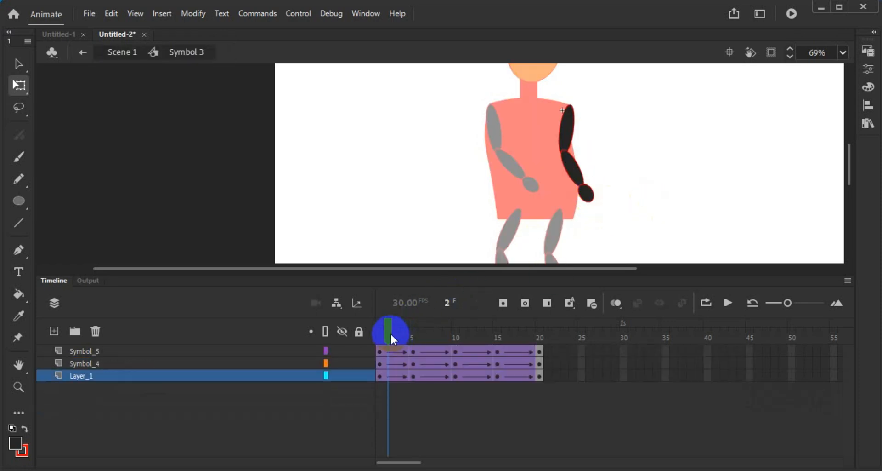
{"action": "left_click_drag", "start_coordinate": [390, 332], "coordinate": [454, 342]}
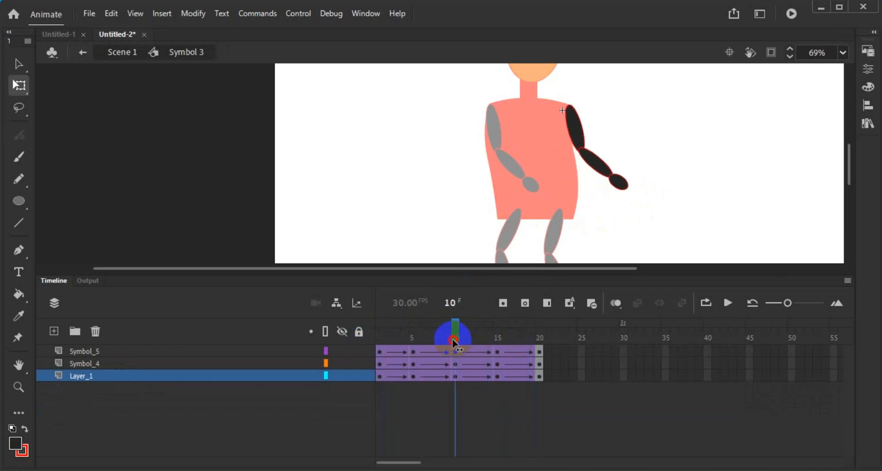
{"action": "double_click", "coordinate": [611, 223]}
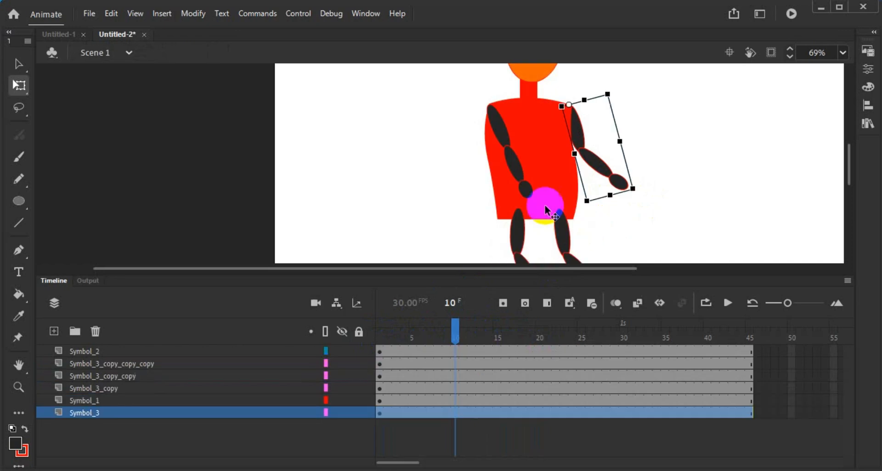
Step: At frame 1 of Symbol 3 copy, set the pivot of all three front-arm parts at the shoulder and rotate the arm slightly forward
{"action": "double_click", "coordinate": [516, 173]}
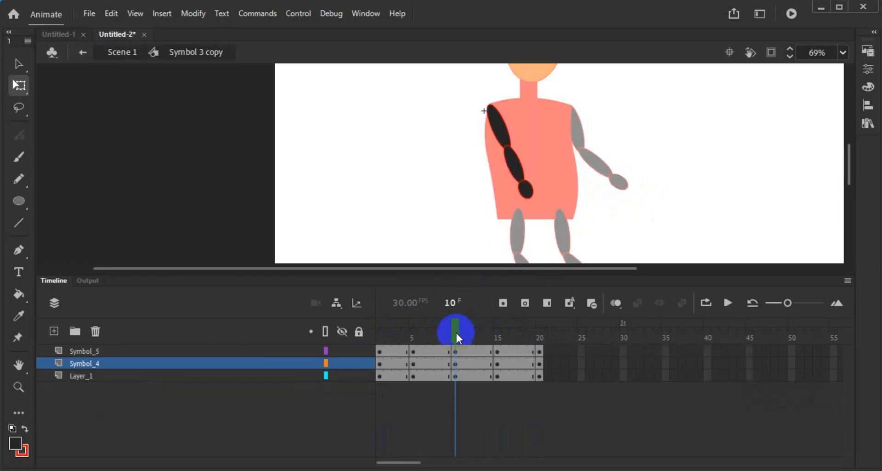
{"action": "left_click_drag", "start_coordinate": [455, 332], "coordinate": [380, 333]}
{"action": "left_click", "coordinate": [382, 363]}
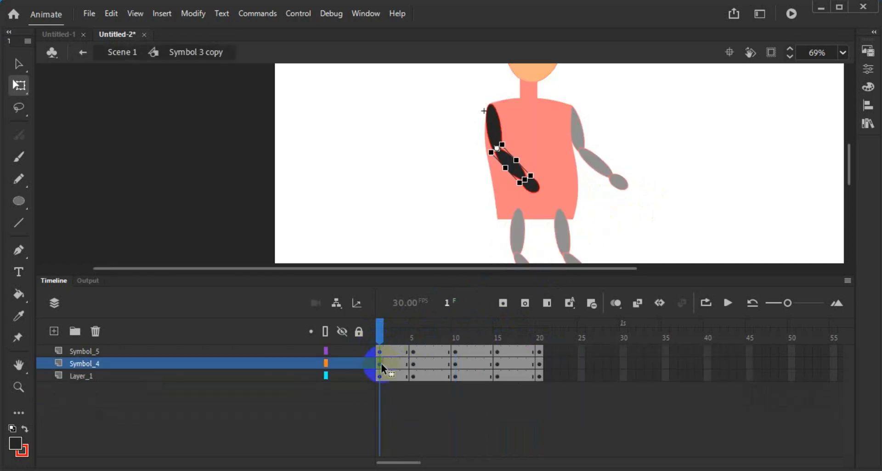
{"action": "left_click", "coordinate": [435, 222]}
{"action": "left_click", "coordinate": [531, 186]}
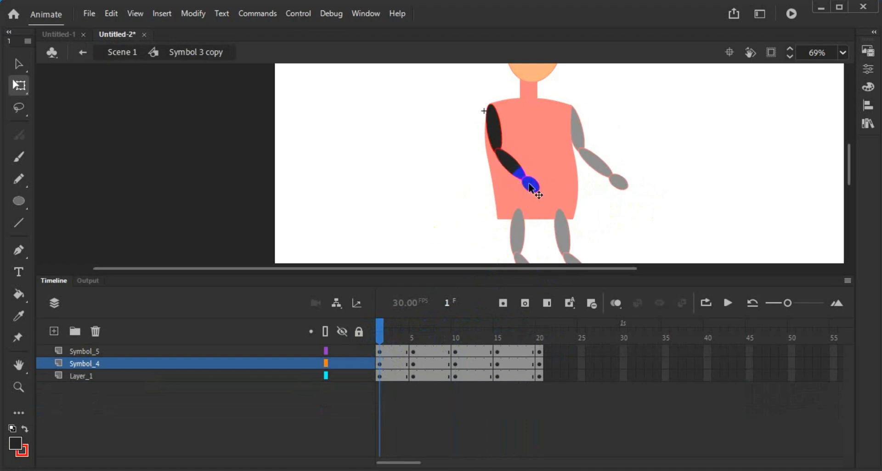
{"action": "scroll", "coordinate": [531, 187], "scroll_direction": "up", "scroll_amount": 2}
{"action": "left_click", "coordinate": [530, 186]}
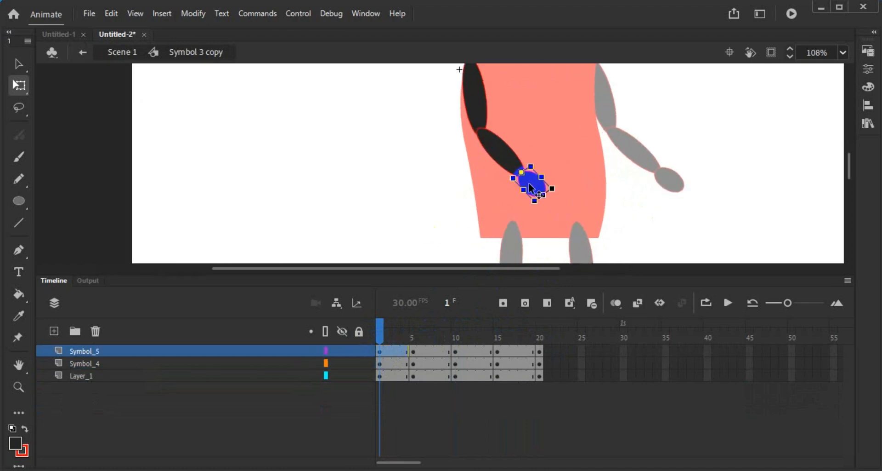
{"action": "left_click", "coordinate": [501, 151]}
{"action": "left_click", "coordinate": [475, 100]}
{"action": "scroll", "coordinate": [511, 145], "scroll_direction": "up", "scroll_amount": 3}
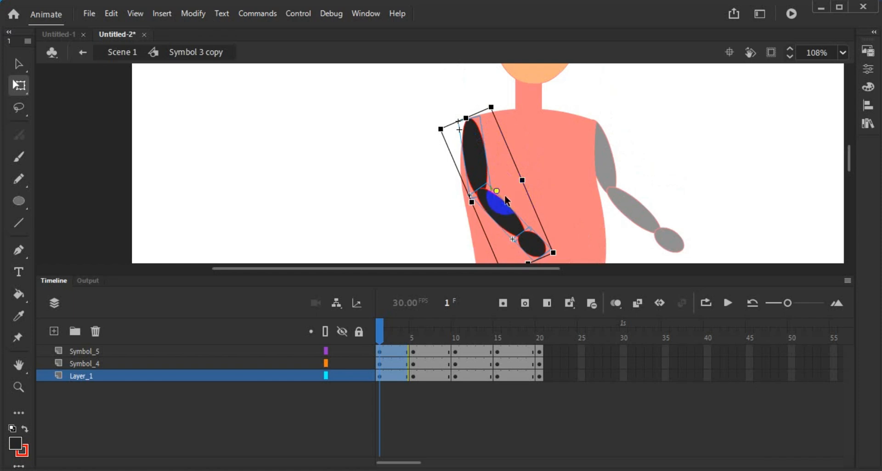
{"action": "left_click_drag", "start_coordinate": [497, 190], "coordinate": [471, 127]}
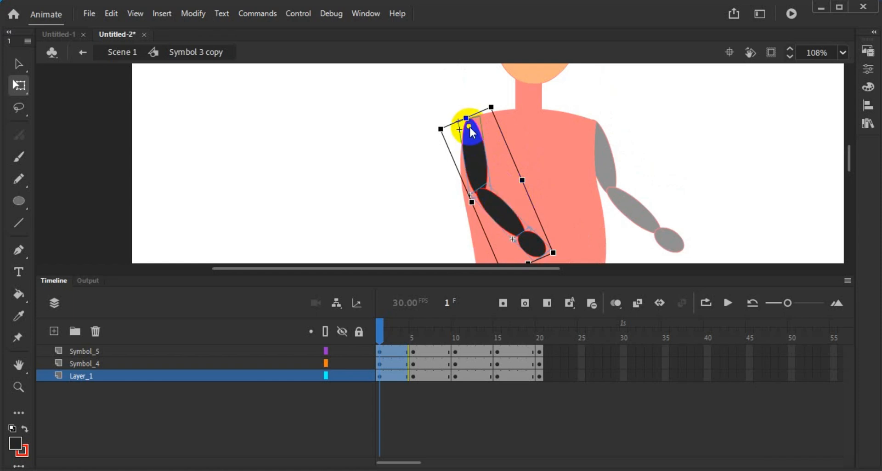
{"action": "scroll", "coordinate": [575, 170], "scroll_direction": "down", "scroll_amount": 1}
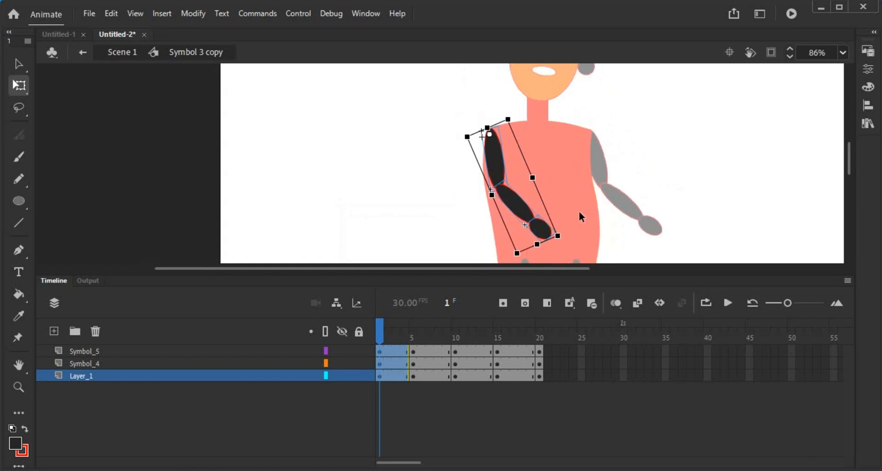
{"action": "left_click_drag", "start_coordinate": [565, 242], "coordinate": [577, 238]}
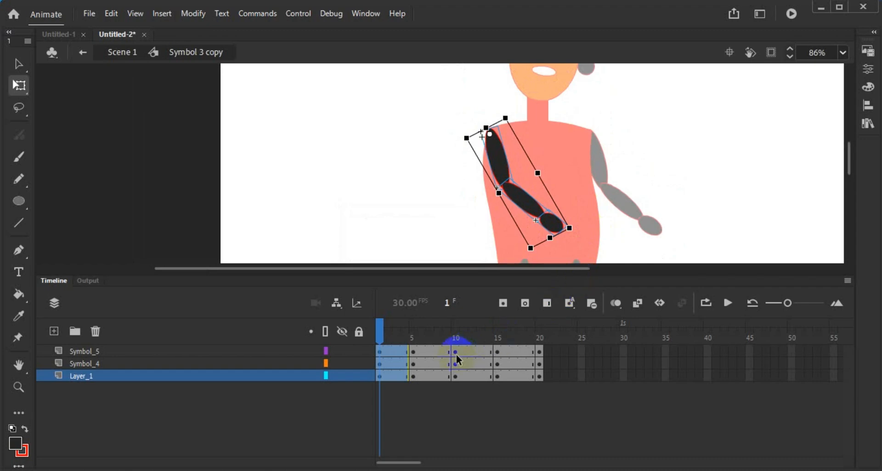
{"action": "left_click", "coordinate": [430, 257]}
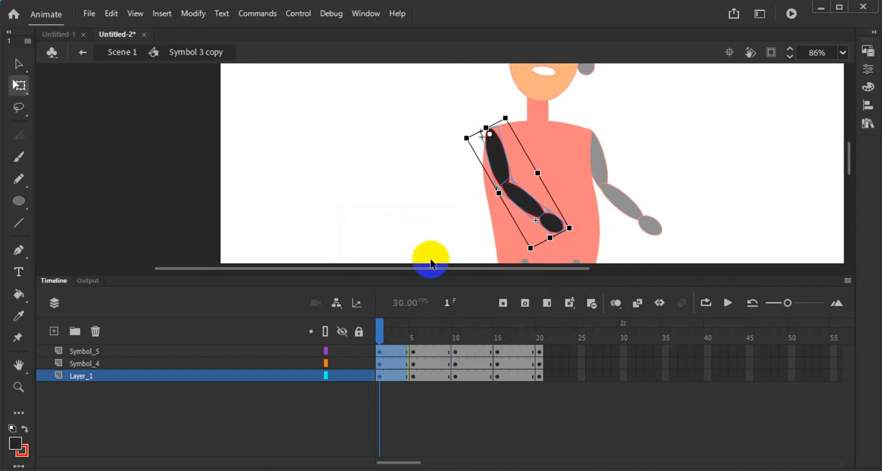
Step: Replace the frame 5 keyframes on all three layers with the frame 1 pose, and rotate the arm backward about the shoulder
{"action": "left_click", "coordinate": [415, 349]}
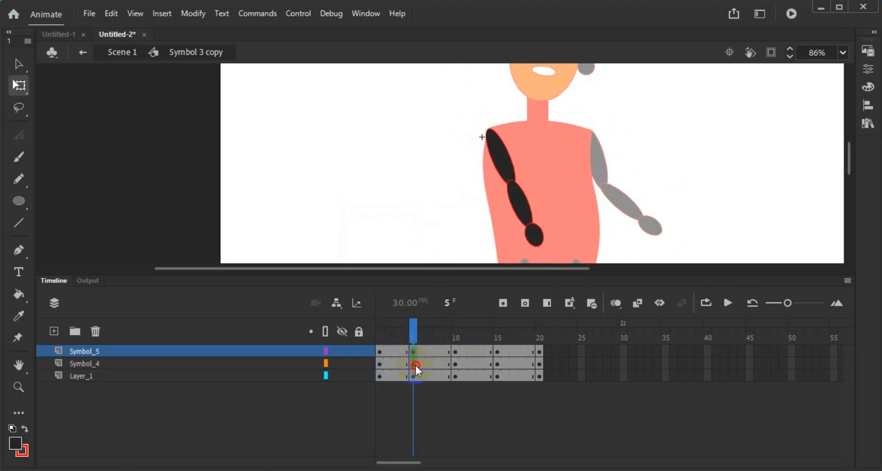
{"action": "left_click", "coordinate": [415, 364]}
{"action": "left_click", "coordinate": [416, 376]}
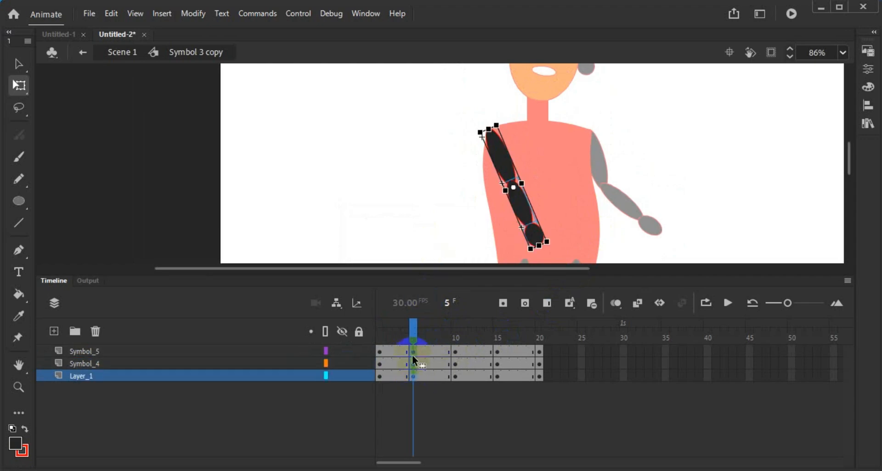
{"action": "key", "text": "shift+F6"}
{"action": "key", "text": "F6"}
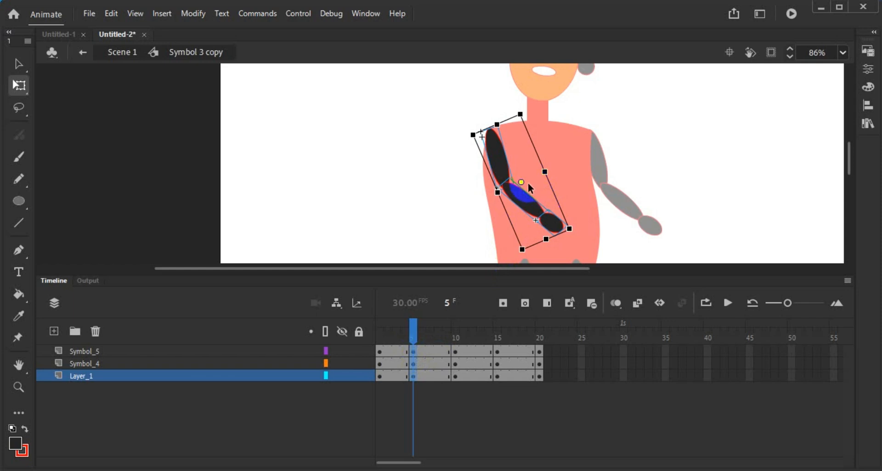
{"action": "left_click", "coordinate": [490, 138]}
{"action": "left_click_drag", "start_coordinate": [566, 231], "coordinate": [545, 256]}
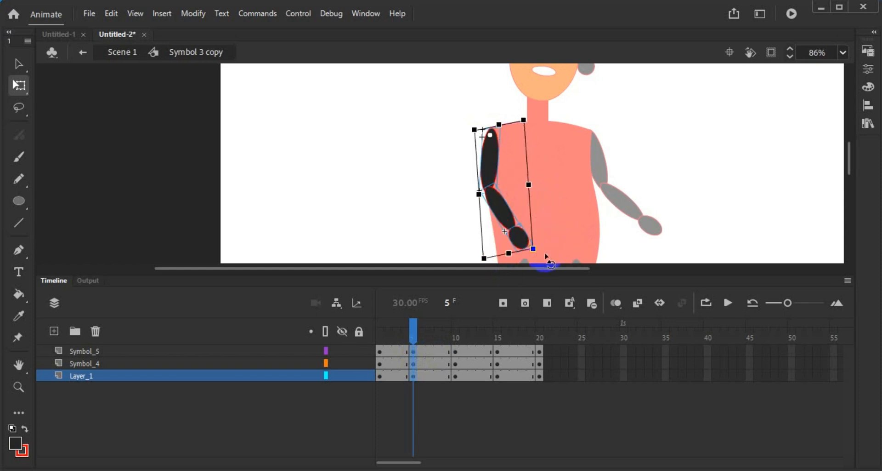
Step: Replace the frame 10 keyframes on all three layers with the unrotated frame 5 pose, rotate the arm further backward, and check from frame 1
{"action": "left_click", "coordinate": [457, 352]}
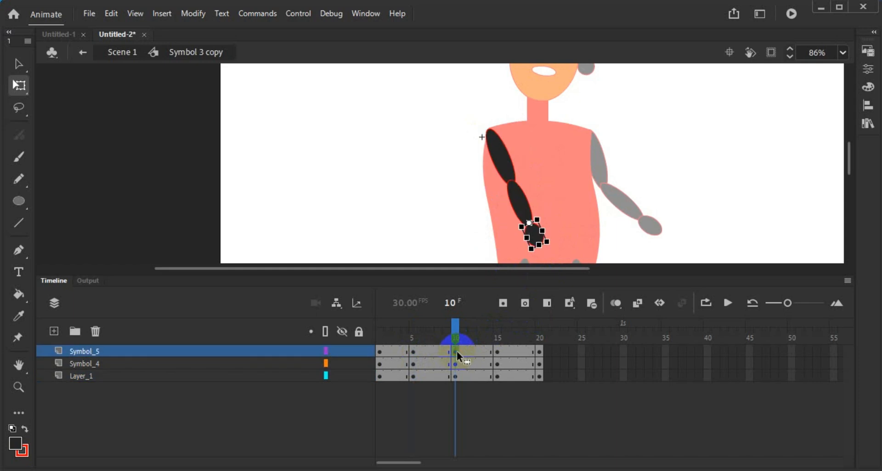
{"action": "left_click", "coordinate": [454, 363]}
{"action": "left_click", "coordinate": [456, 374]}
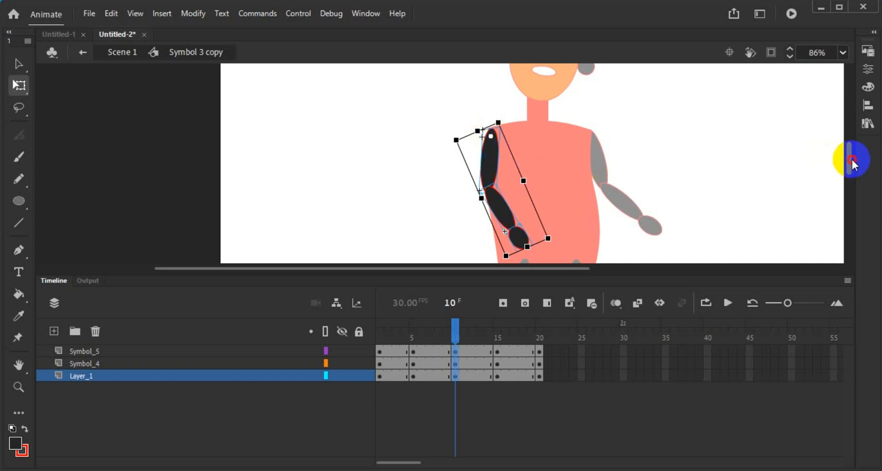
{"action": "scroll", "coordinate": [847, 157], "scroll_direction": "down", "scroll_amount": 1}
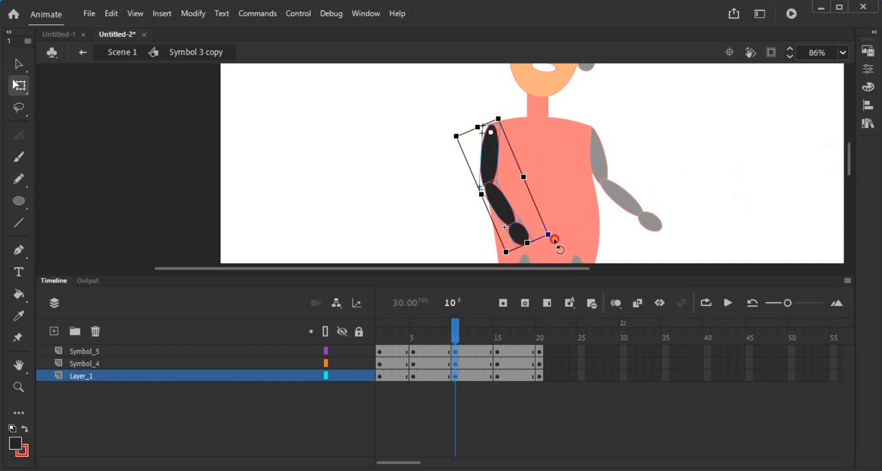
{"action": "left_click_drag", "start_coordinate": [553, 244], "coordinate": [534, 257]}
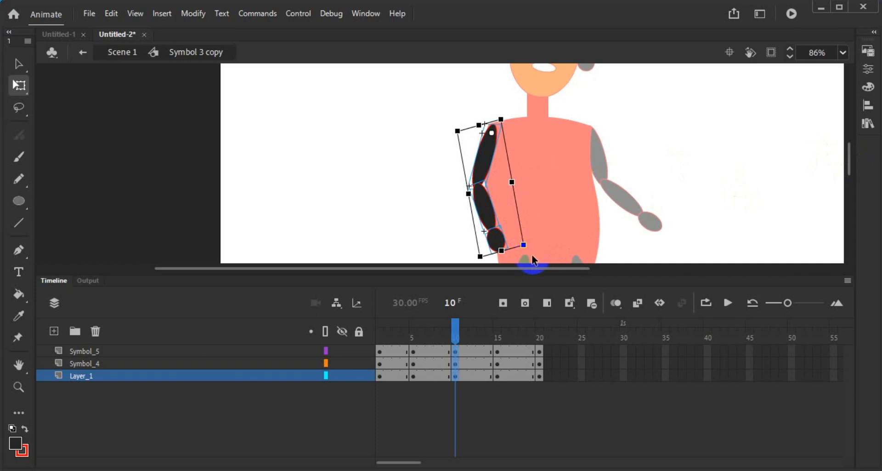
{"action": "left_click", "coordinate": [762, 139]}
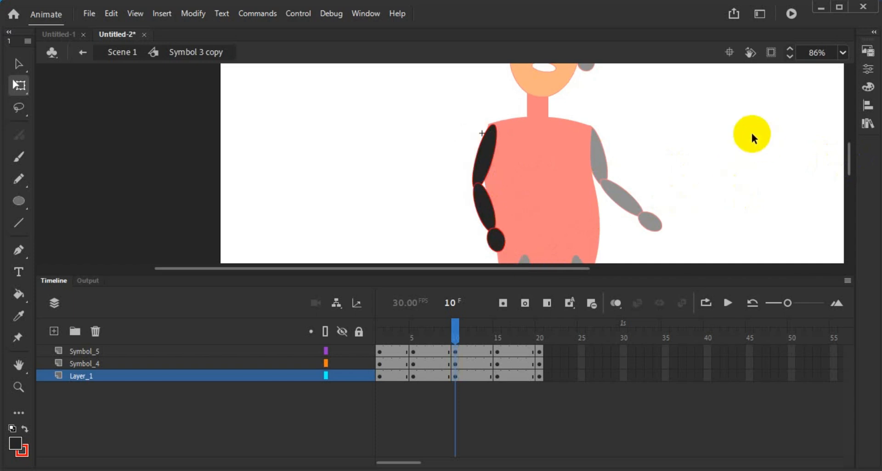
{"action": "left_click_drag", "start_coordinate": [459, 329], "coordinate": [378, 340]}
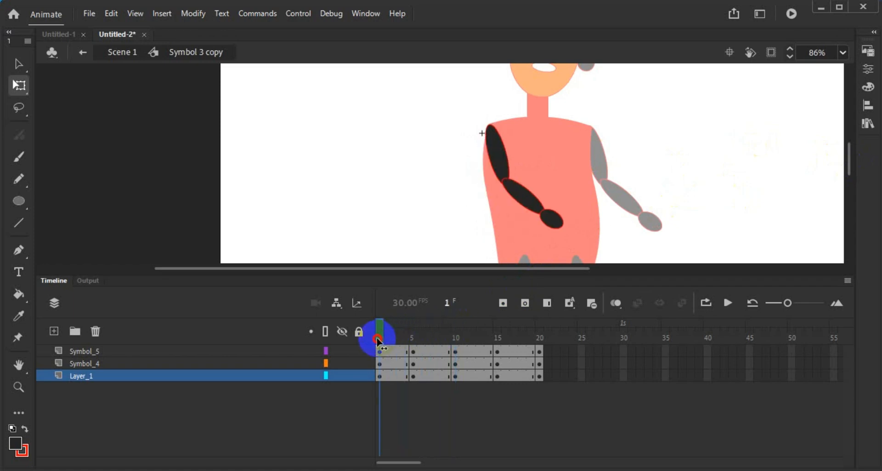
Step: Reset the workspace layout so the Timeline is docked below the stage and the side panels are open
{"action": "left_click_drag", "start_coordinate": [659, 275], "coordinate": [630, 330]}
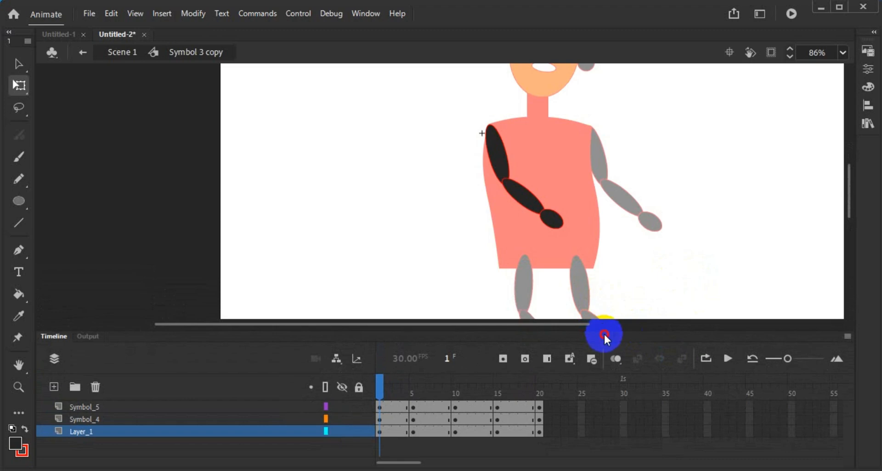
{"action": "left_click_drag", "start_coordinate": [604, 338], "coordinate": [623, 331]}
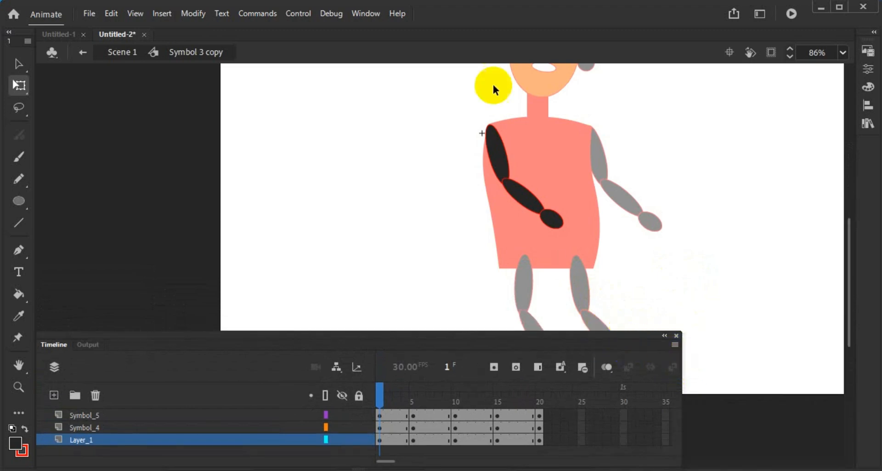
{"action": "left_click", "coordinate": [367, 14]}
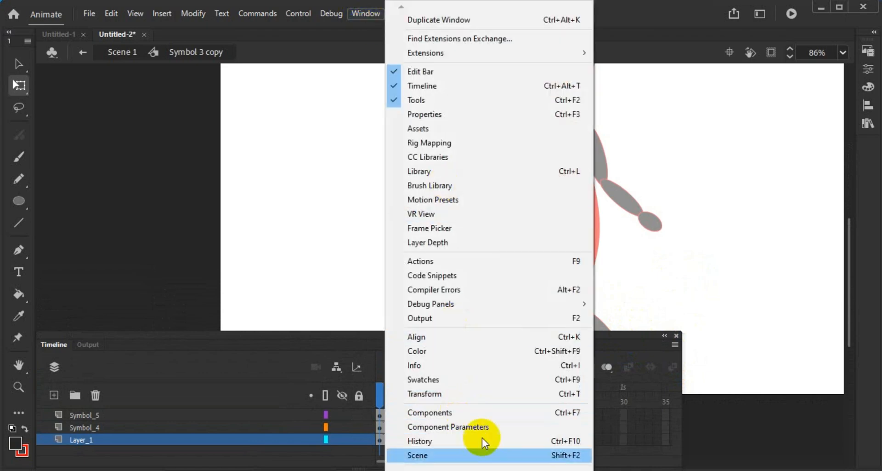
{"action": "mouse_move", "coordinate": [487, 467]}
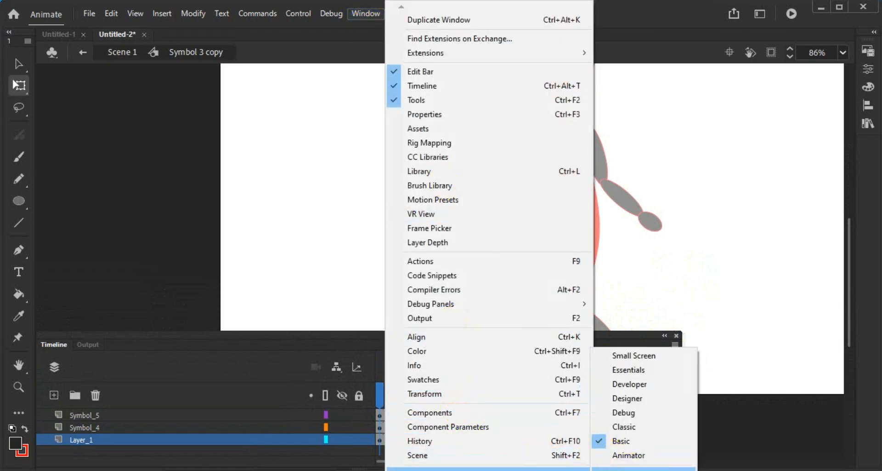
{"action": "left_click", "coordinate": [643, 468]}
{"action": "left_click", "coordinate": [495, 253]}
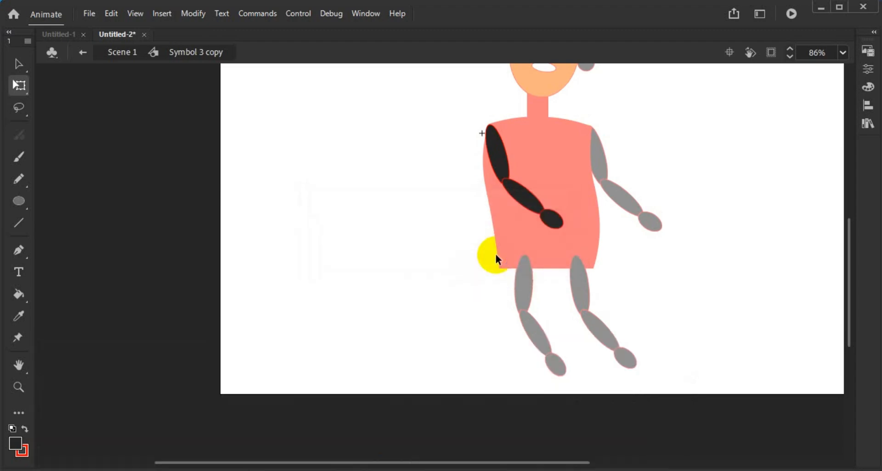
Step: Compare the front arm's poses at frames 1, 5, 10 and 15 in Symbol 3 copy
{"action": "left_click_drag", "start_coordinate": [477, 405], "coordinate": [479, 428]}
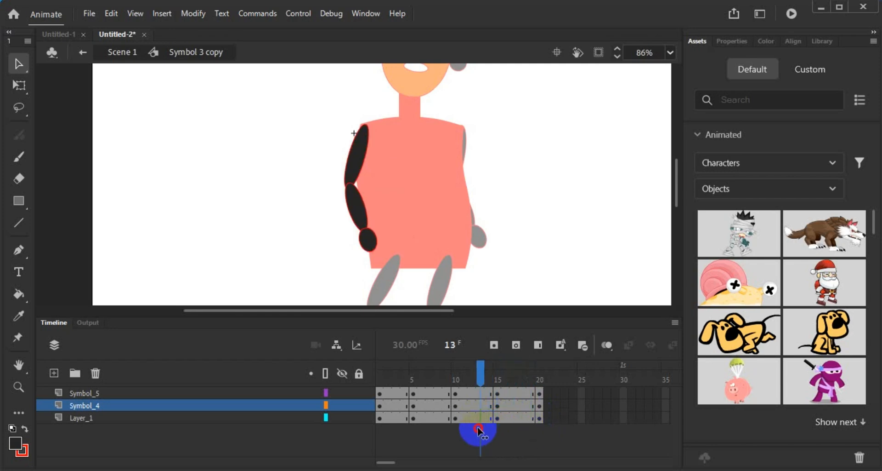
{"action": "left_click_drag", "start_coordinate": [477, 387], "coordinate": [422, 383]}
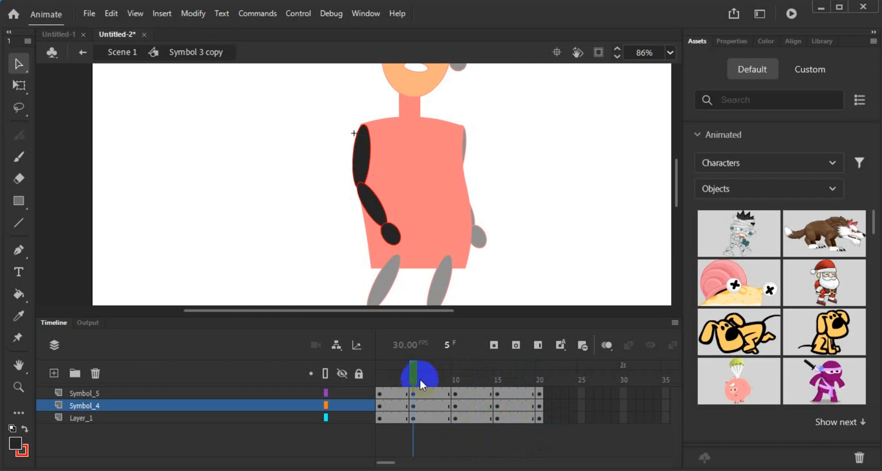
{"action": "left_click", "coordinate": [501, 401]}
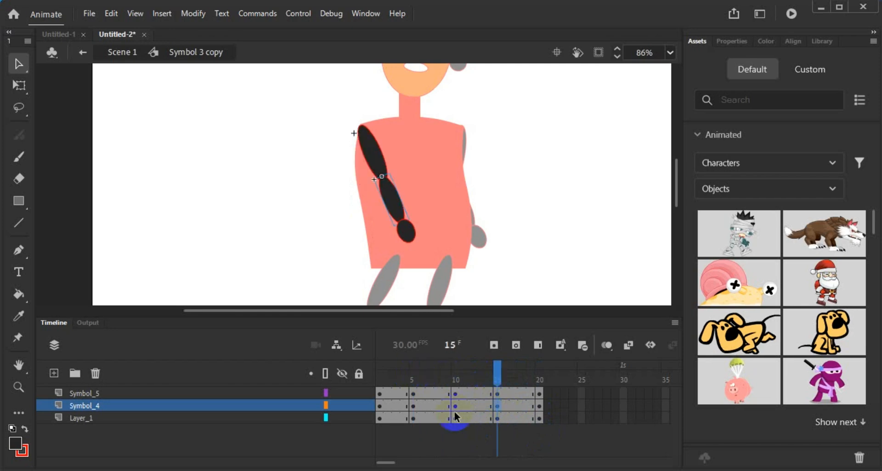
{"action": "left_click", "coordinate": [415, 417]}
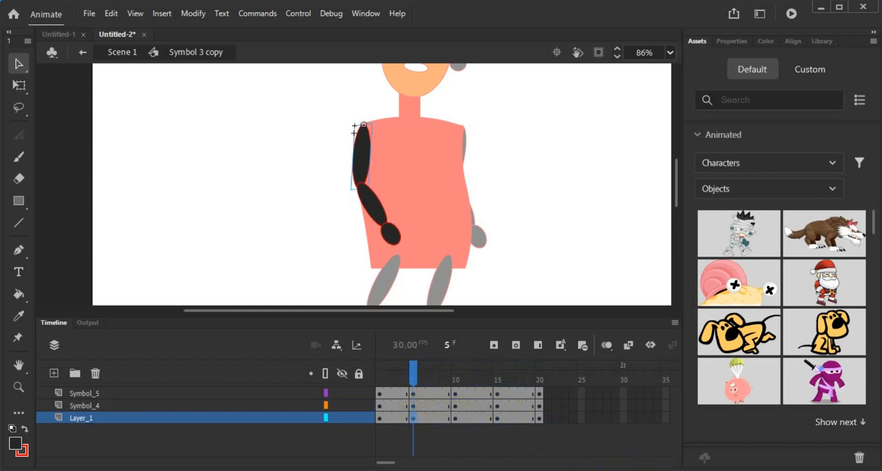
{"action": "left_click", "coordinate": [415, 371]}
{"action": "left_click_drag", "start_coordinate": [415, 372], "coordinate": [380, 373]}
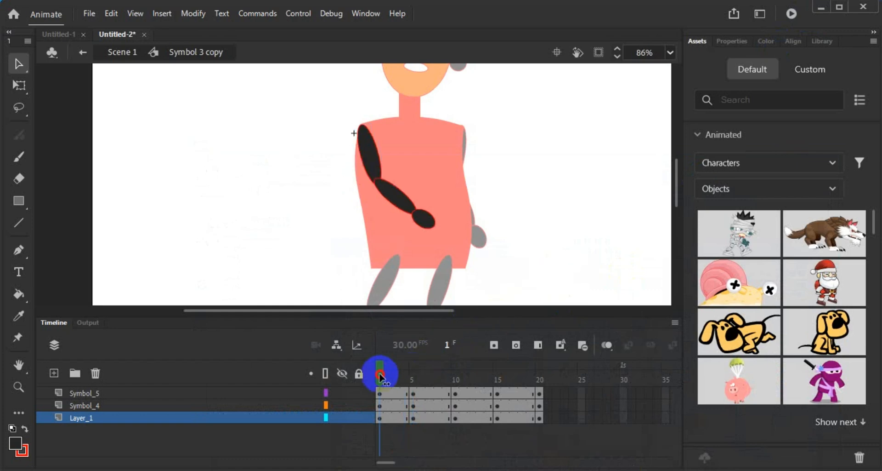
{"action": "left_click", "coordinate": [483, 234]}
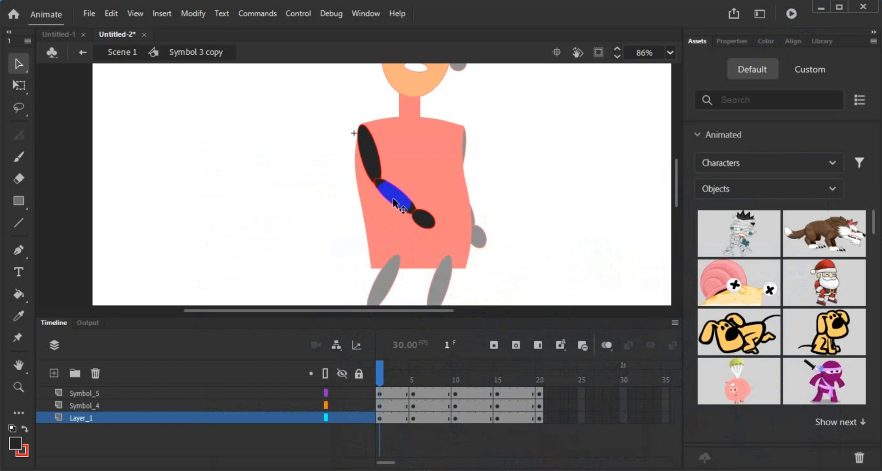
{"action": "left_click", "coordinate": [404, 374]}
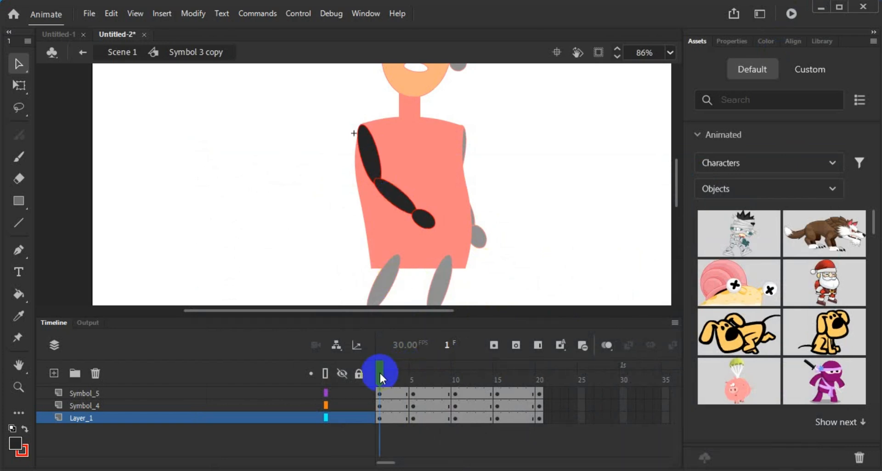
{"action": "left_click_drag", "start_coordinate": [381, 377], "coordinate": [457, 378]}
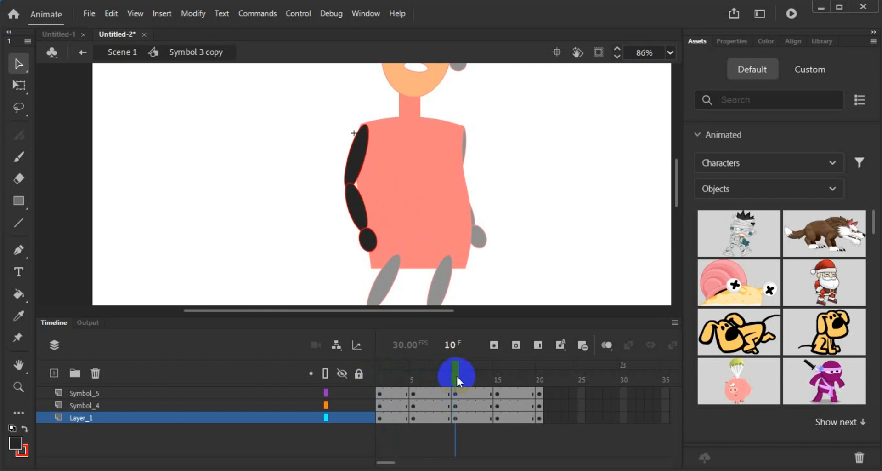
{"action": "left_click_drag", "start_coordinate": [450, 371], "coordinate": [413, 379]}
Step: Move the frame 5 keyframes on Symbol_5, Symbol_4 and Layer_1 to frame 6
{"action": "left_click", "coordinate": [414, 392]}
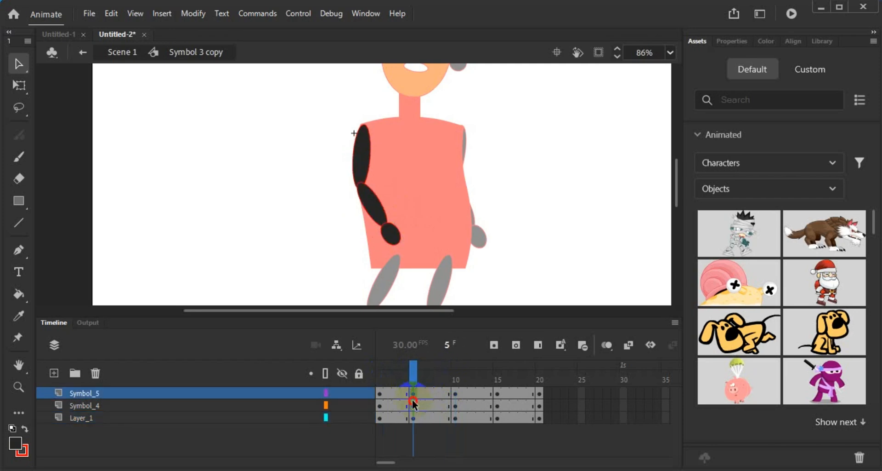
{"action": "left_click", "coordinate": [412, 399]}
{"action": "left_click", "coordinate": [414, 415]}
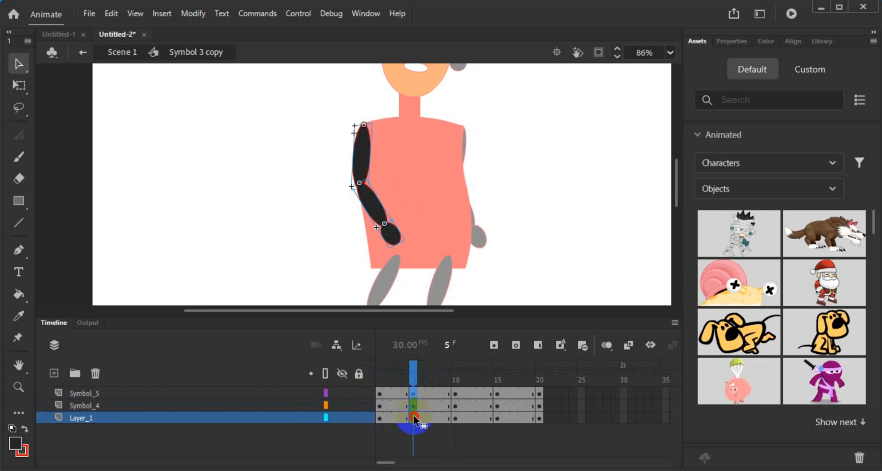
{"action": "left_click", "coordinate": [419, 416]}
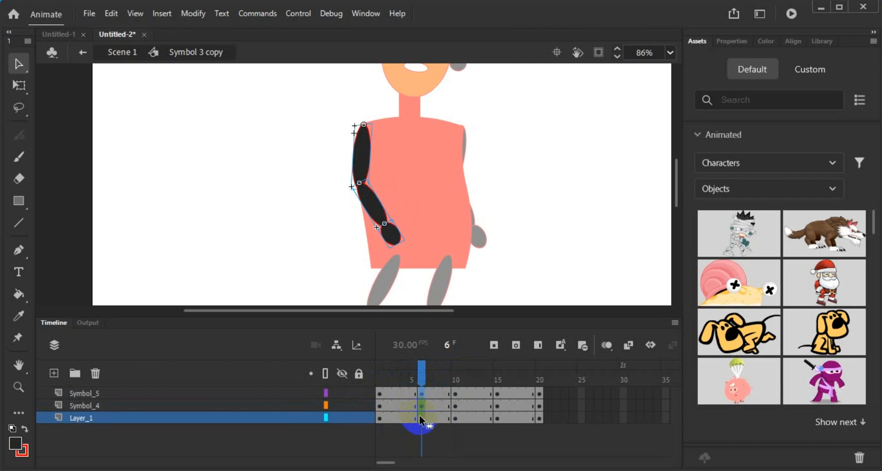
Step: Examine the front arm's poses at keyframes 6, 10, 15 and 20
{"action": "left_click", "coordinate": [456, 391]}
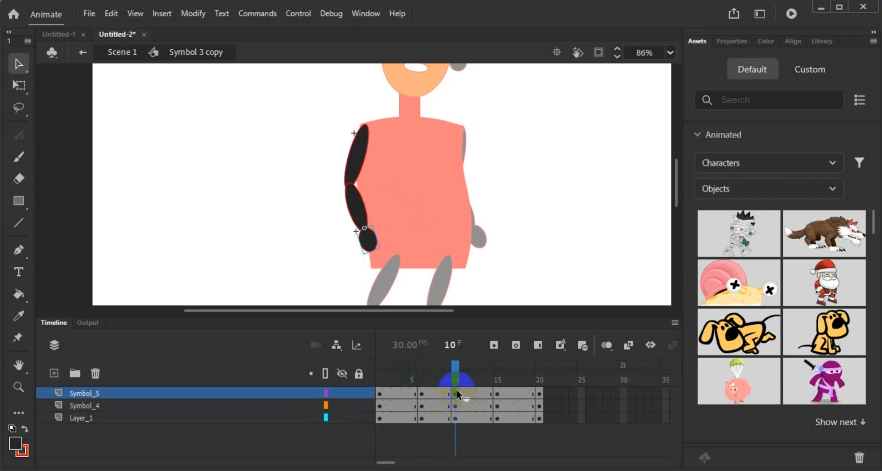
{"action": "left_click", "coordinate": [498, 393]}
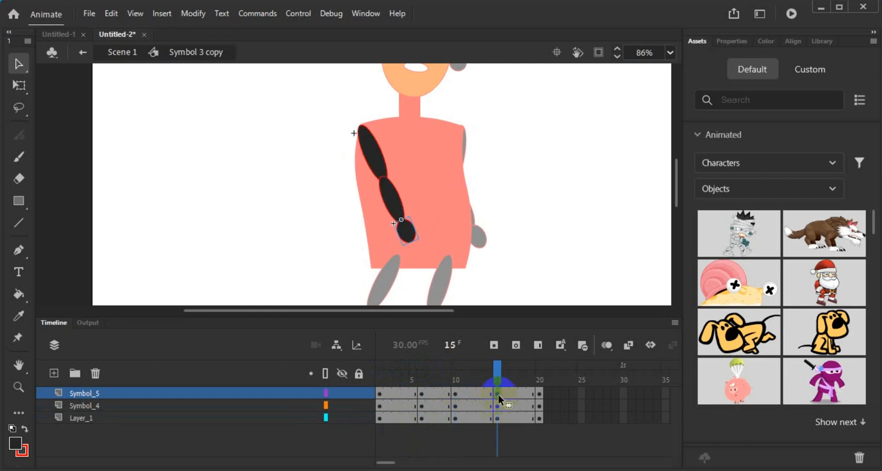
{"action": "left_click", "coordinate": [541, 395]}
{"action": "left_click_drag", "start_coordinate": [542, 373], "coordinate": [447, 368]}
{"action": "left_click", "coordinate": [422, 408]}
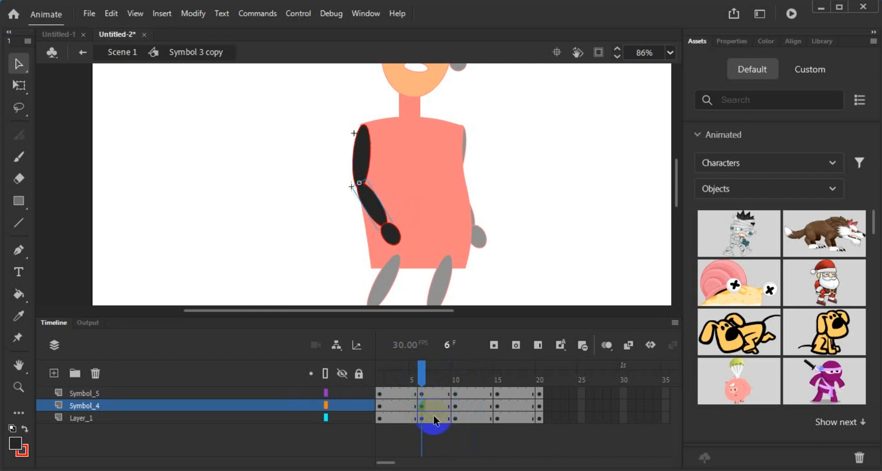
{"action": "left_click", "coordinate": [497, 416]}
{"action": "left_click", "coordinate": [499, 376]}
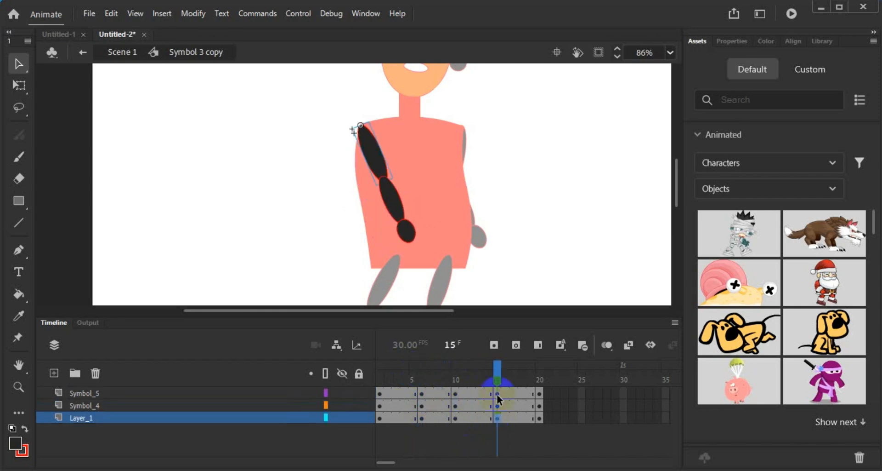
{"action": "left_click", "coordinate": [424, 373]}
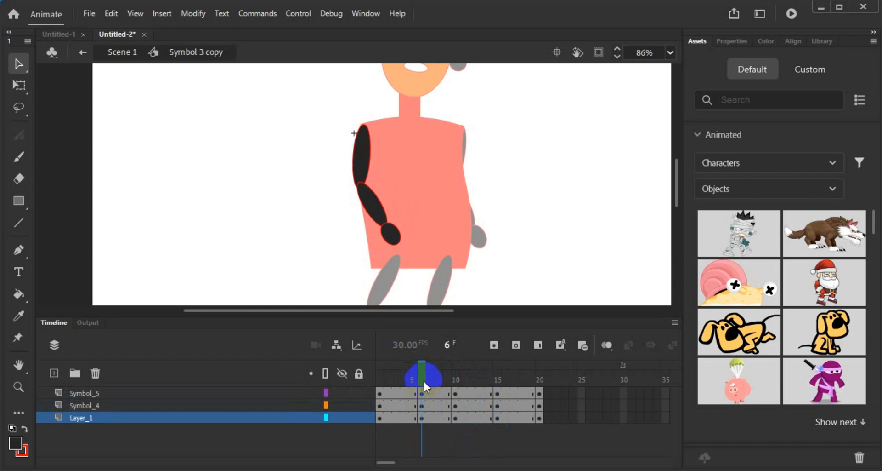
Step: Copy the frame 6 keyframes of all three layers onto frame 15
{"action": "left_click", "coordinate": [423, 391]}
{"action": "left_click", "coordinate": [422, 404]}
{"action": "left_click", "coordinate": [422, 417]}
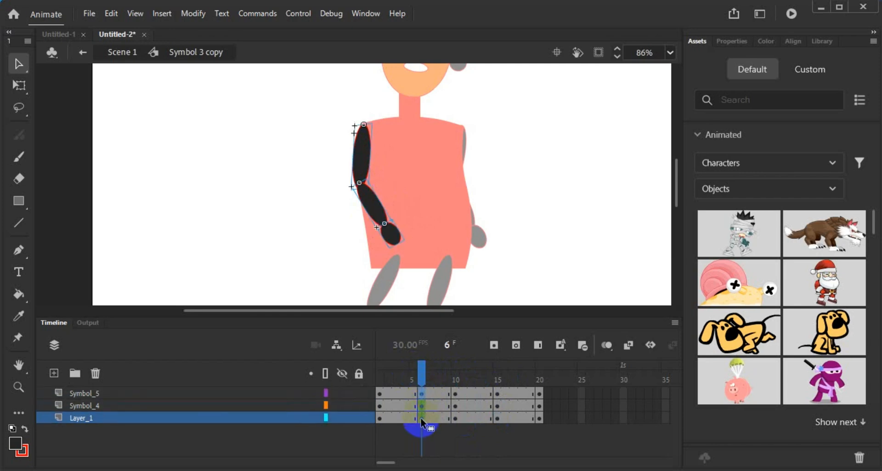
{"action": "left_click_drag", "start_coordinate": [421, 417], "coordinate": [500, 418]}
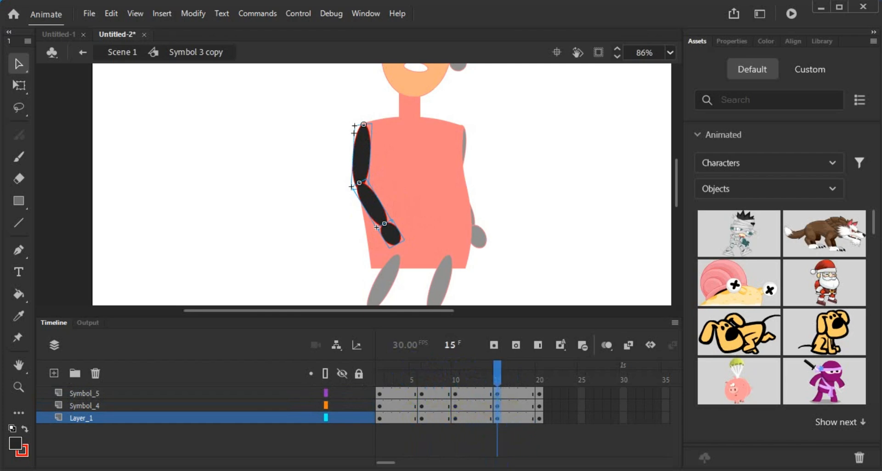
{"action": "left_click", "coordinate": [821, 7]}
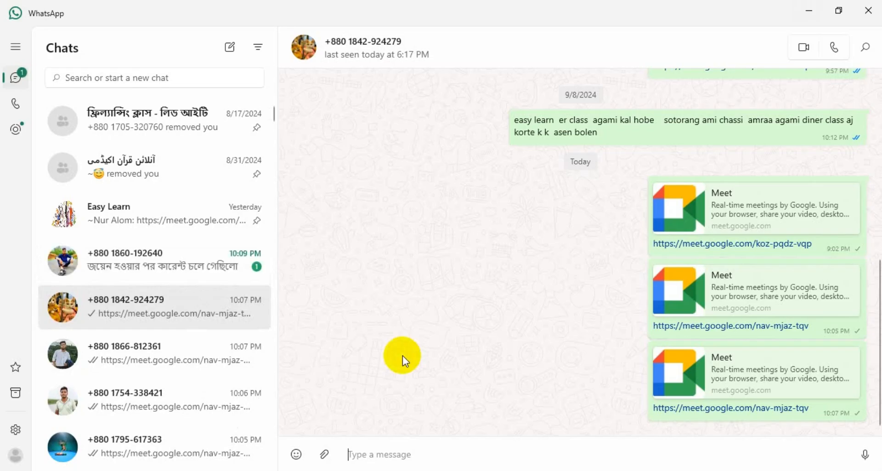
{"action": "key", "text": "alt+Tab"}
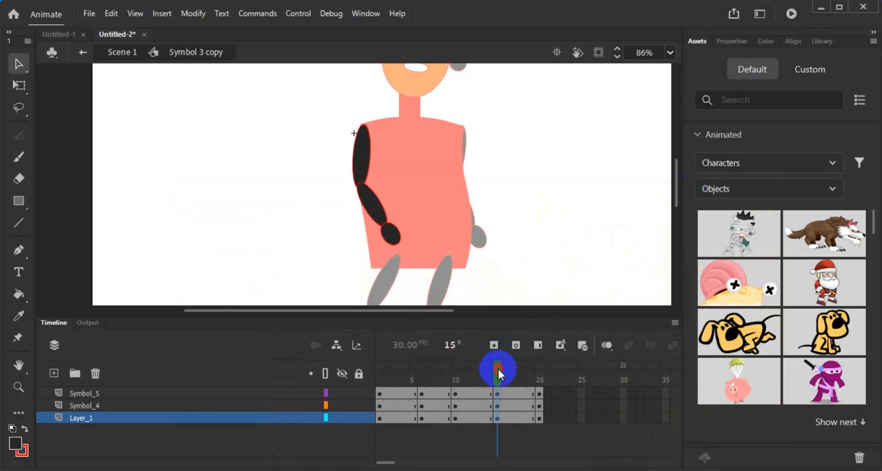
Step: Copy the frame 1 keyframes of Symbol_5, Symbol_4 and Layer_1 onto frame 20 so the arm swing loops
{"action": "left_click_drag", "start_coordinate": [498, 368], "coordinate": [550, 394]}
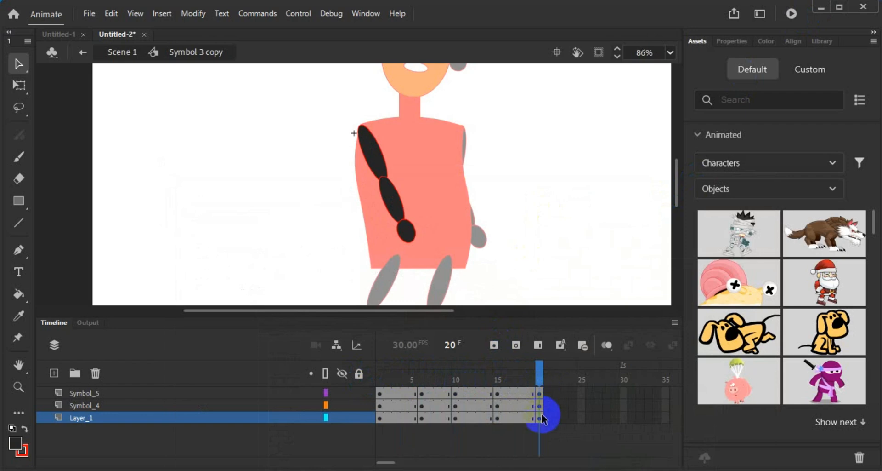
{"action": "left_click", "coordinate": [585, 407]}
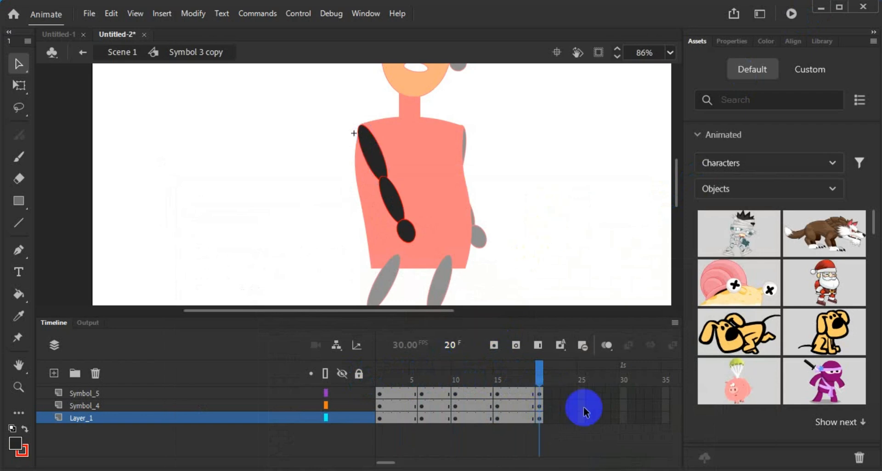
{"action": "left_click", "coordinate": [380, 394]}
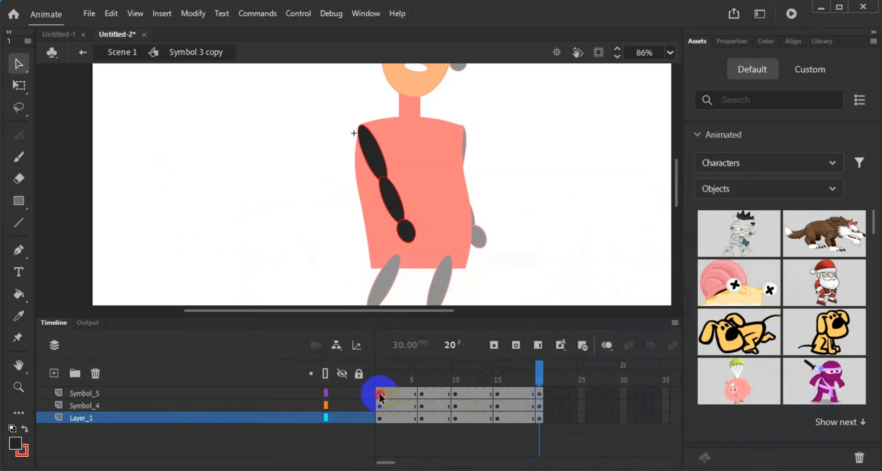
{"action": "left_click", "coordinate": [379, 404]}
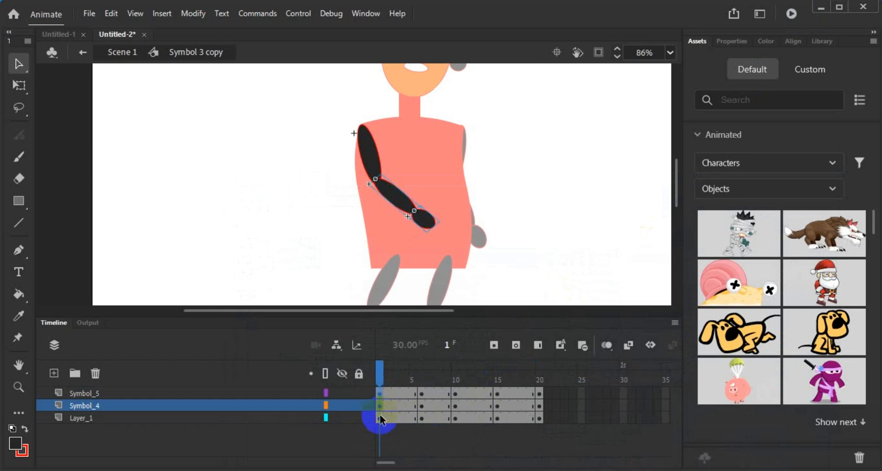
{"action": "left_click", "coordinate": [380, 414]}
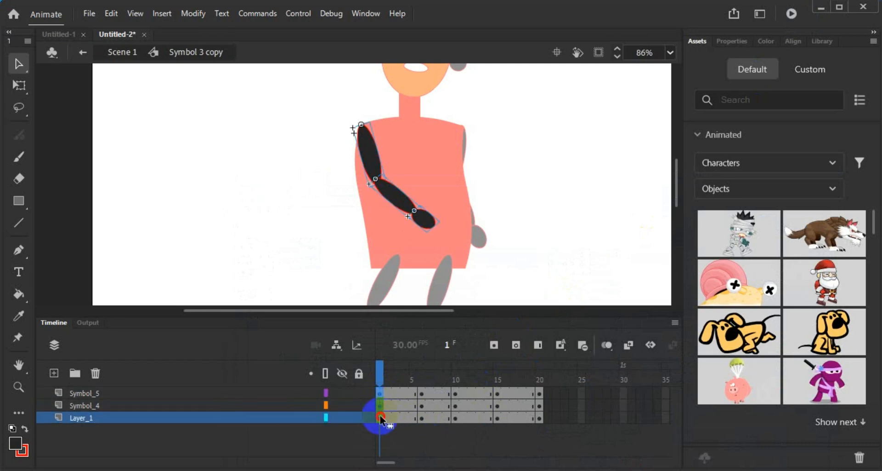
{"action": "left_click", "coordinate": [549, 371]}
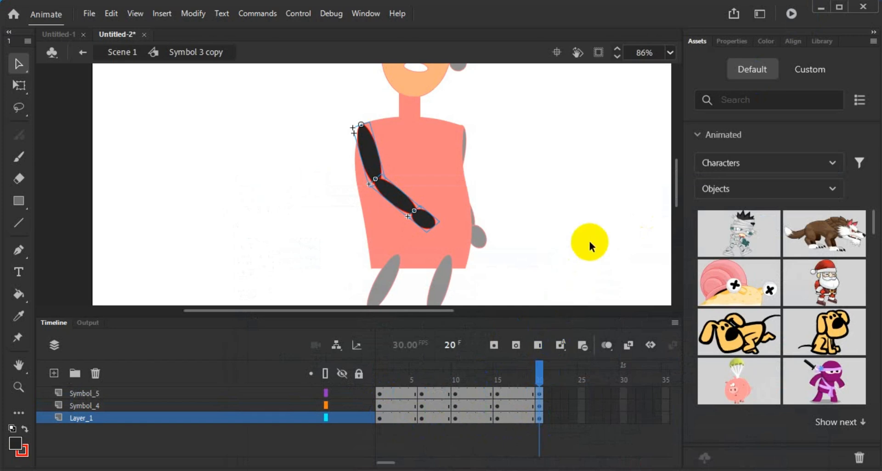
{"action": "left_click_drag", "start_coordinate": [544, 376], "coordinate": [539, 404]}
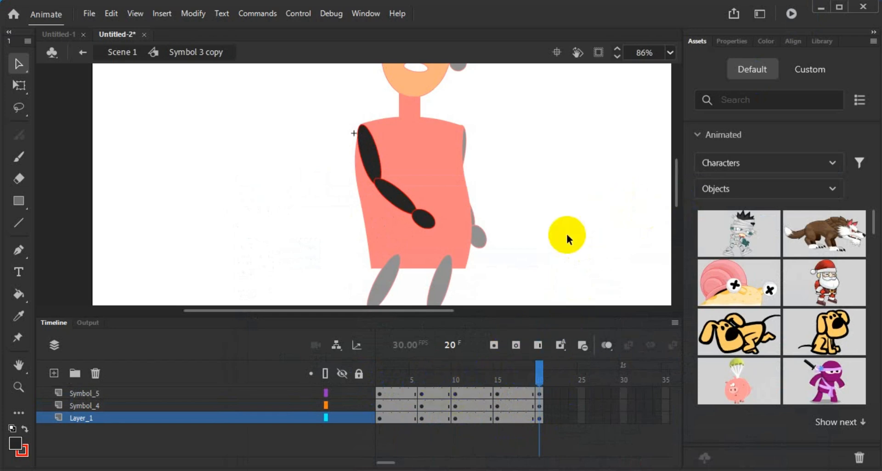
Step: Create classic tweens between the keyframes from frame 1 to 20 on all three arm layers, and return to Scene 1
{"action": "left_click_drag", "start_coordinate": [405, 391], "coordinate": [515, 419]}
{"action": "right_click", "coordinate": [514, 416]}
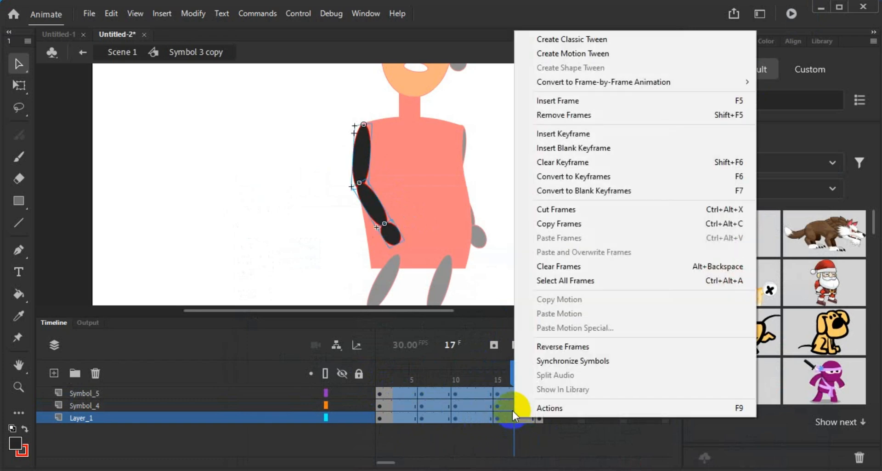
{"action": "left_click", "coordinate": [630, 39]}
{"action": "left_click_drag", "start_coordinate": [521, 372], "coordinate": [390, 393]}
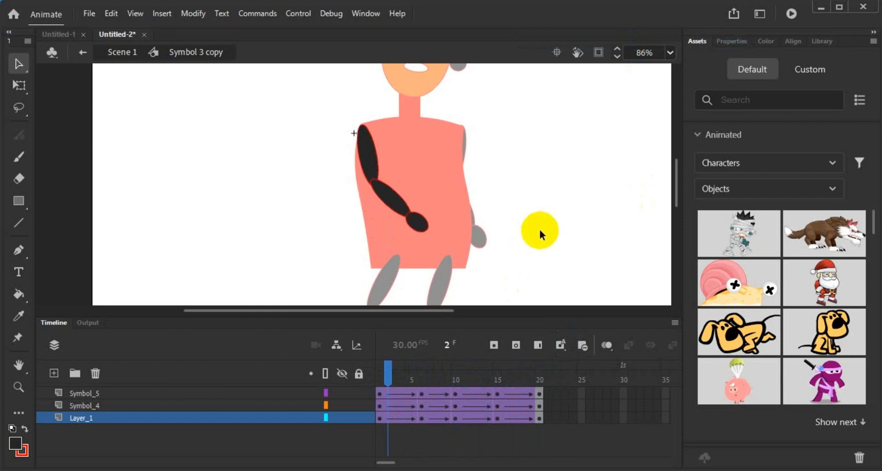
{"action": "scroll", "coordinate": [540, 231], "scroll_direction": "down", "scroll_amount": 2}
{"action": "double_click", "coordinate": [528, 262]}
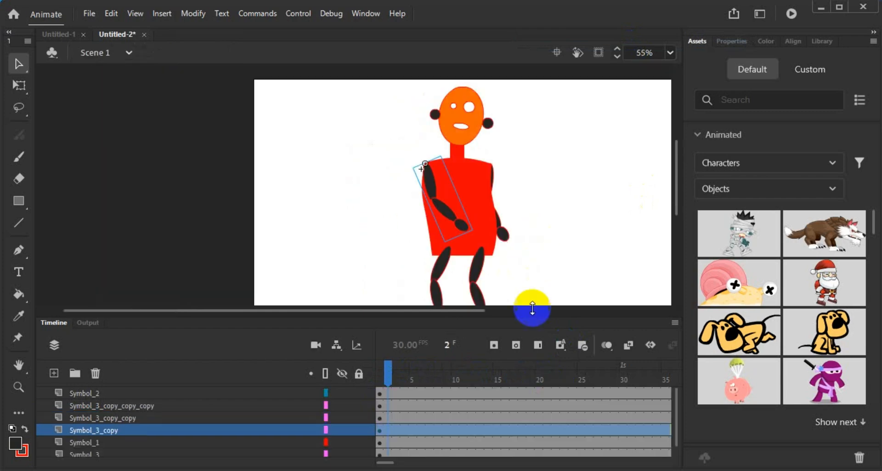
Step: Examine the poses of both arms and both legs at frame 1 of Scene 1
{"action": "left_click", "coordinate": [386, 370]}
{"action": "mouse_move", "coordinate": [379, 376]}
{"action": "left_mouse_down"}
{"action": "mouse_move", "coordinate": [522, 368]}
{"action": "mouse_move", "coordinate": [398, 370]}
{"action": "mouse_move", "coordinate": [459, 373]}
{"action": "mouse_move", "coordinate": [463, 388]}
{"action": "mouse_move", "coordinate": [381, 370]}
{"action": "left_mouse_up"}
{"action": "scroll", "coordinate": [529, 234], "scroll_direction": "down", "scroll_amount": 3}
{"action": "left_click_drag", "start_coordinate": [501, 239], "coordinate": [410, 249]}
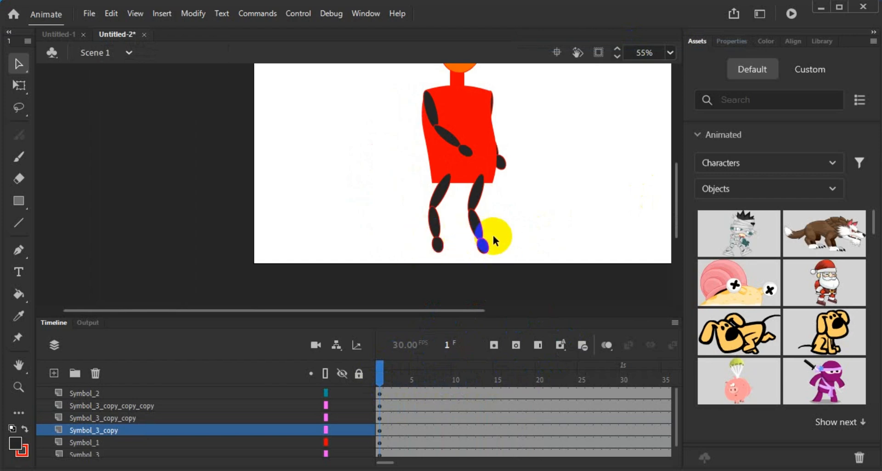
{"action": "left_click_drag", "start_coordinate": [493, 235], "coordinate": [504, 165]}
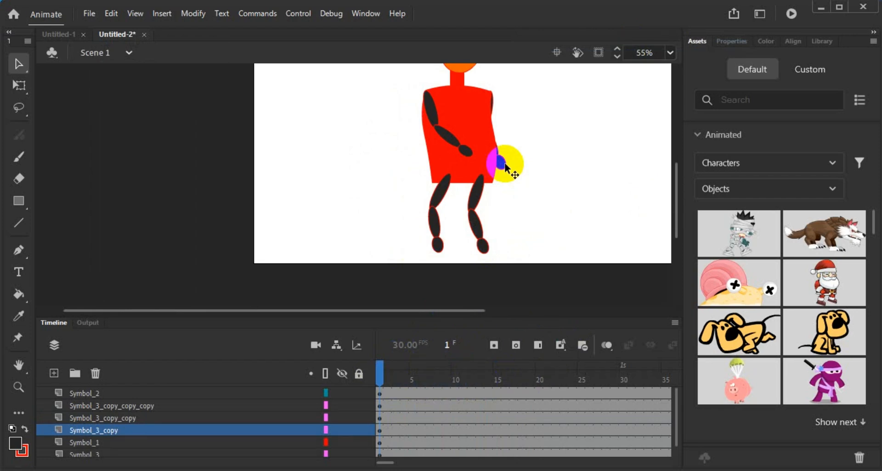
{"action": "mouse_move", "coordinate": [506, 168]}
{"action": "left_mouse_down"}
{"action": "mouse_move", "coordinate": [675, 206]}
{"action": "mouse_move", "coordinate": [505, 174]}
{"action": "left_mouse_up"}
{"action": "left_click", "coordinate": [504, 173]}
{"action": "left_click", "coordinate": [479, 202]}
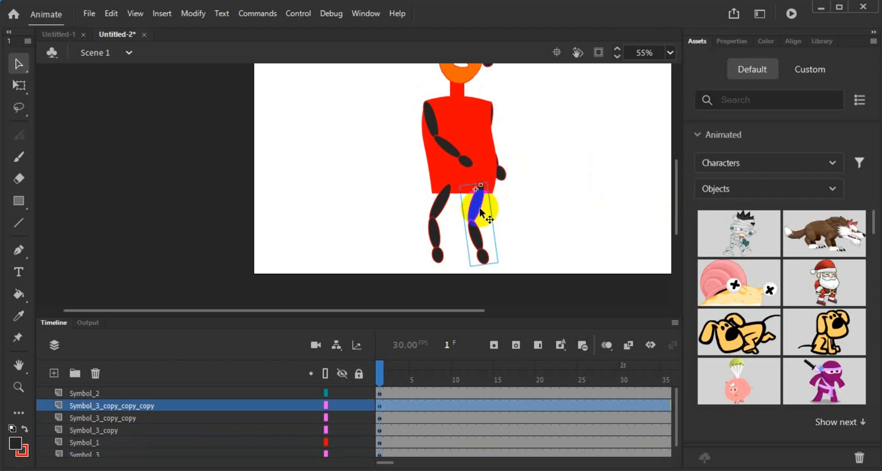
{"action": "left_click", "coordinate": [442, 210]}
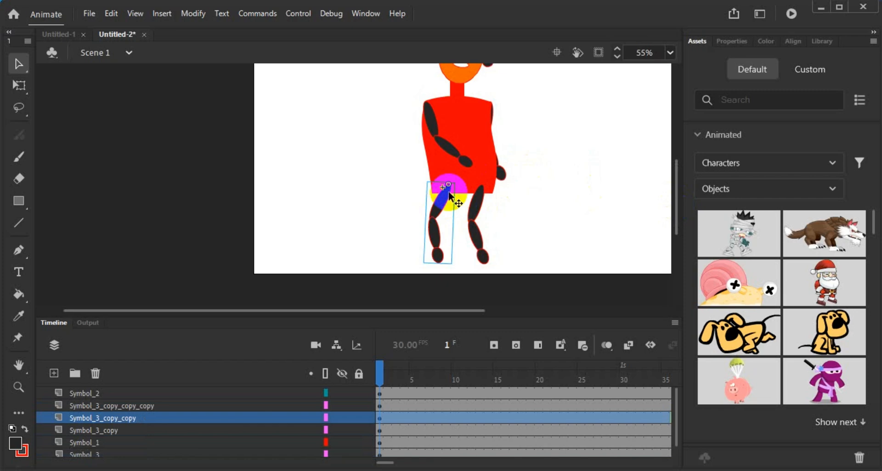
{"action": "left_click_drag", "start_coordinate": [449, 192], "coordinate": [511, 182]}
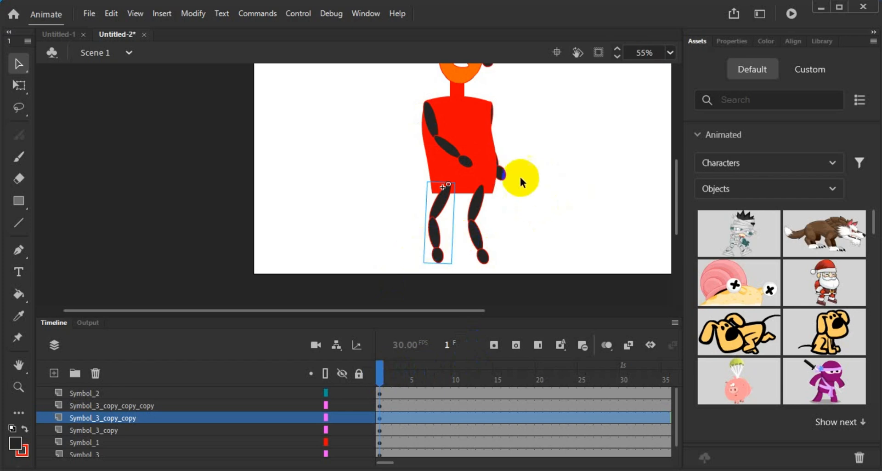
Step: Check the limb poses at frame 10 and display the symbols in the Untilted-2 document's library
{"action": "left_click_drag", "start_coordinate": [381, 368], "coordinate": [455, 367]}
{"action": "left_click_drag", "start_coordinate": [538, 224], "coordinate": [409, 238]}
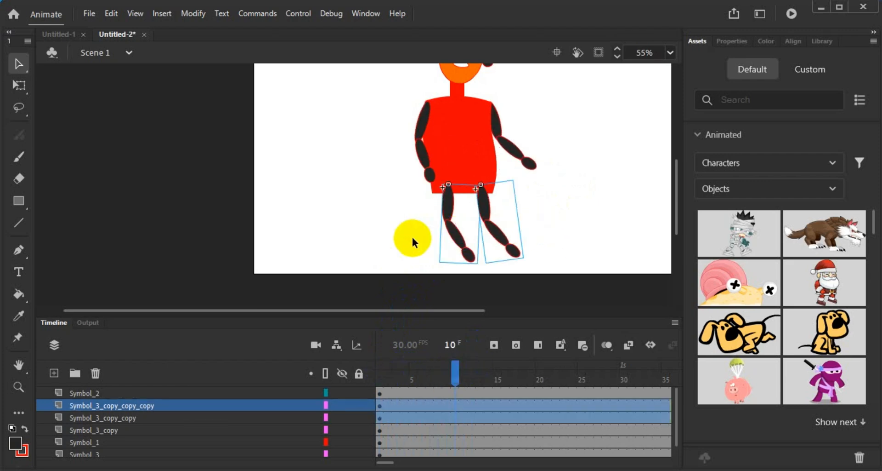
{"action": "left_click", "coordinate": [364, 264]}
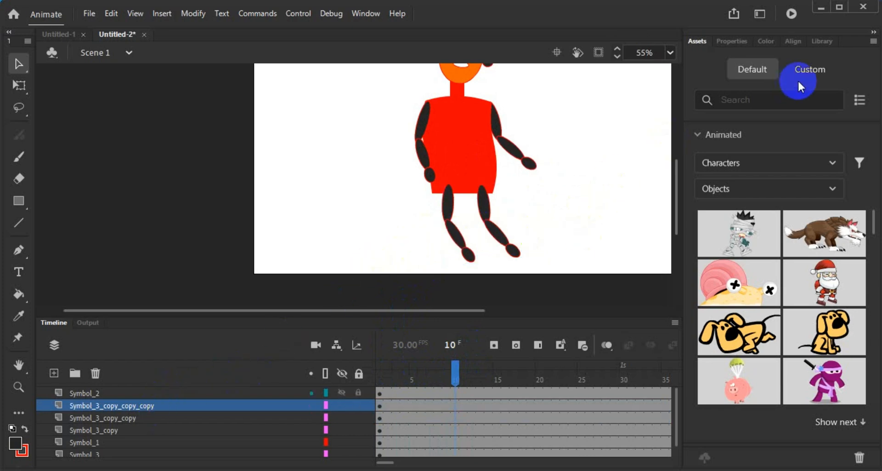
{"action": "left_click", "coordinate": [823, 41]}
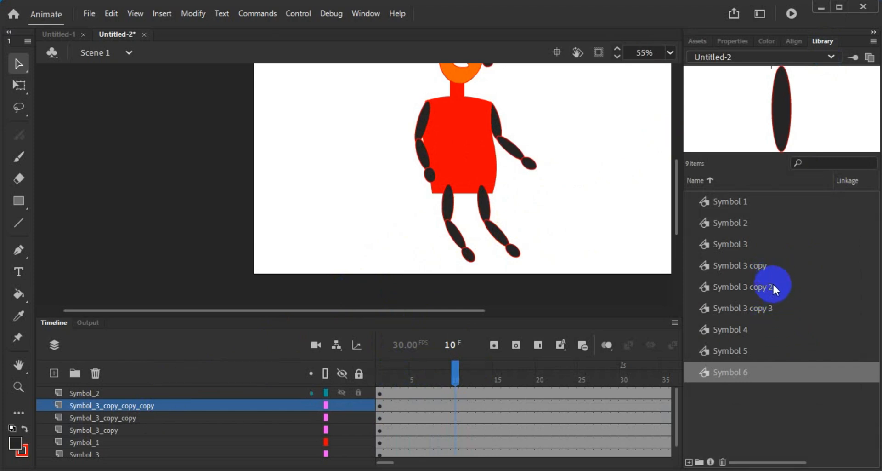
{"action": "left_click", "coordinate": [359, 225]}
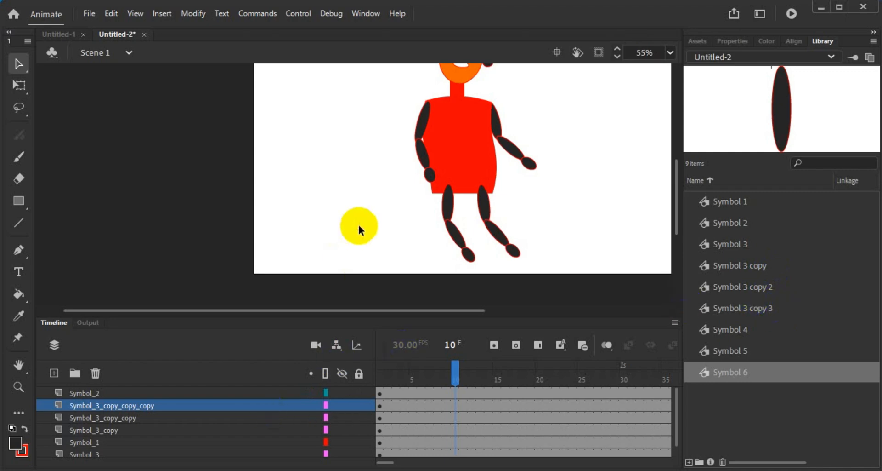
{"action": "left_click", "coordinate": [489, 227]}
{"action": "left_click", "coordinate": [465, 254]}
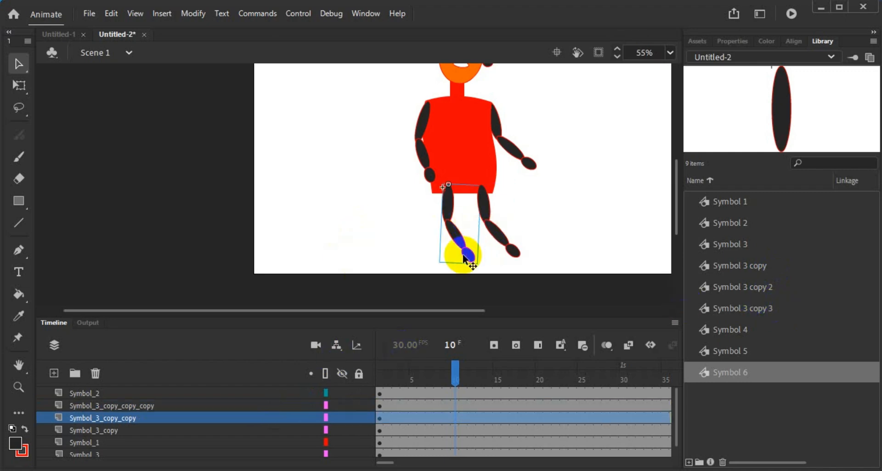
{"action": "left_click", "coordinate": [420, 254]}
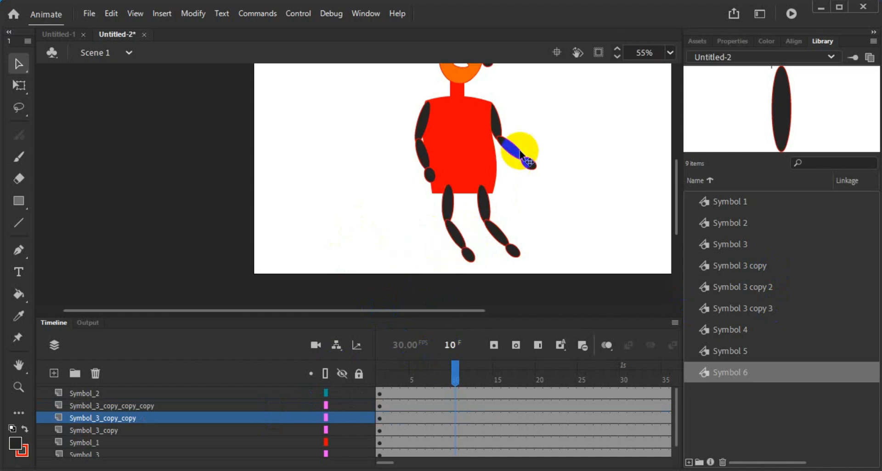
{"action": "left_click_drag", "start_coordinate": [520, 152], "coordinate": [519, 157]}
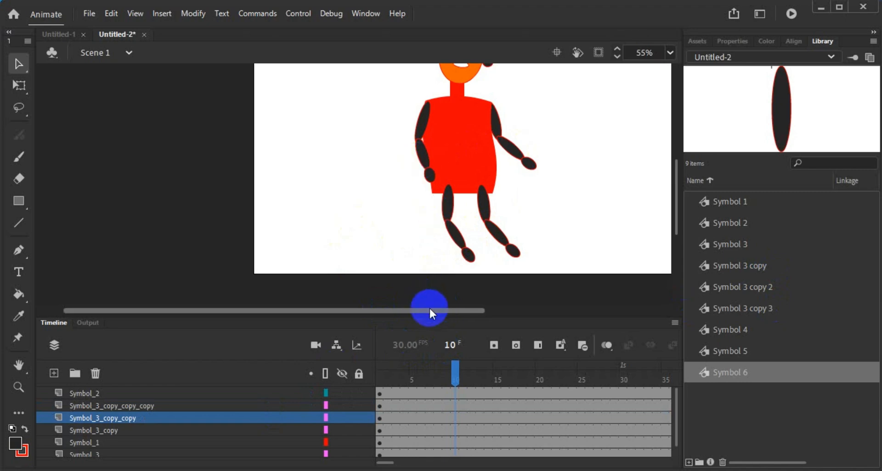
{"action": "scroll", "coordinate": [429, 307], "scroll_direction": "right", "scroll_amount": 1}
{"action": "scroll", "coordinate": [458, 247], "scroll_direction": "up", "scroll_amount": 2}
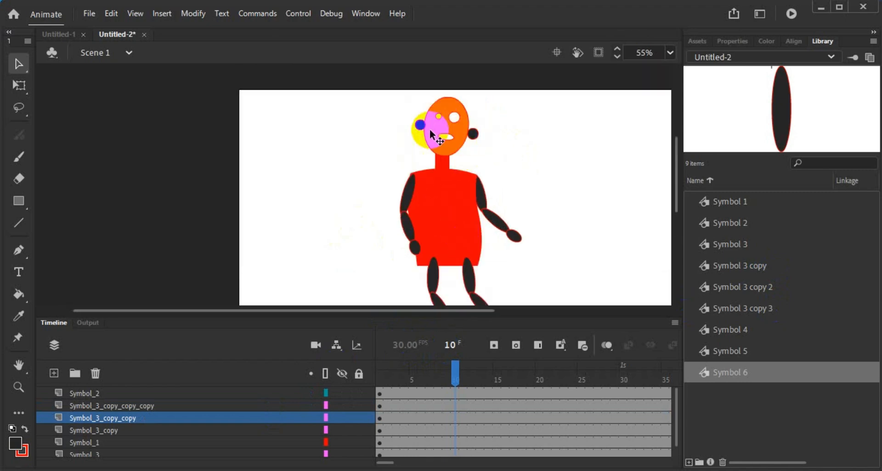
{"action": "left_click_drag", "start_coordinate": [429, 128], "coordinate": [469, 144]}
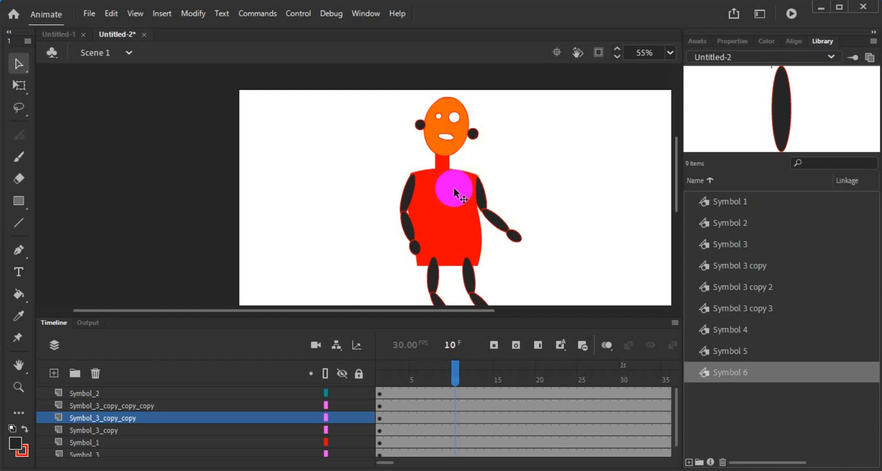
{"action": "left_click_drag", "start_coordinate": [457, 202], "coordinate": [459, 233]}
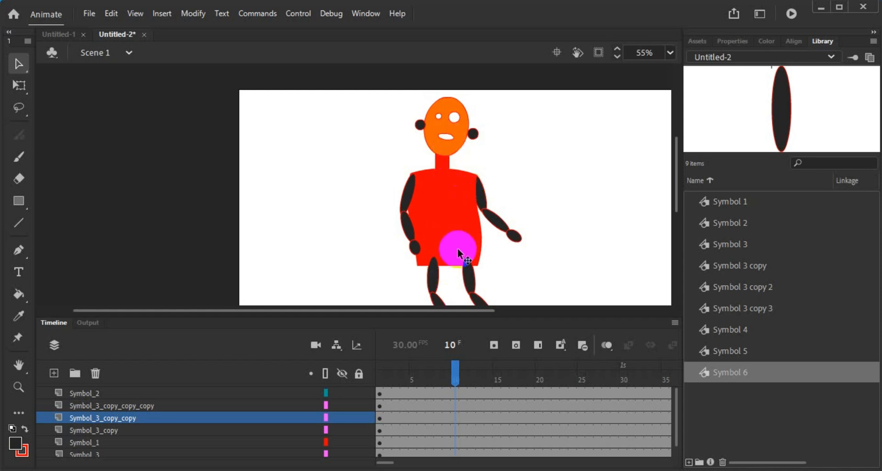
{"action": "left_click_drag", "start_coordinate": [676, 205], "coordinate": [678, 208]}
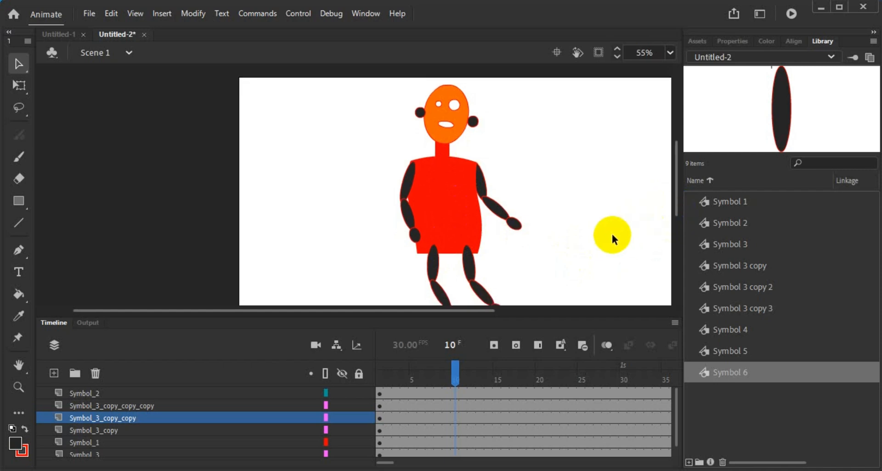
{"action": "left_click_drag", "start_coordinate": [458, 212], "coordinate": [458, 211]}
{"action": "left_click_drag", "start_coordinate": [569, 203], "coordinate": [636, 226]}
{"action": "left_click_drag", "start_coordinate": [550, 176], "coordinate": [630, 230]}
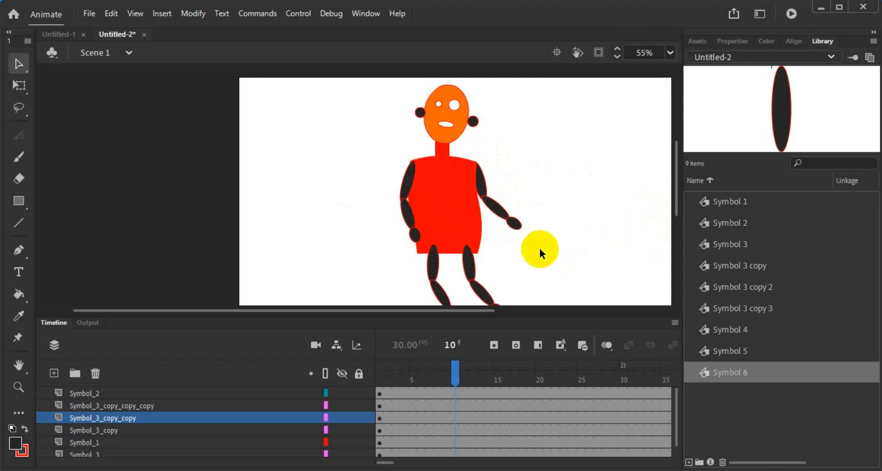
Step: Compare both arms' poses close up at frames 10, 1 and 2 of Scene 1
{"action": "scroll", "coordinate": [487, 236], "scroll_direction": "up", "scroll_amount": 2}
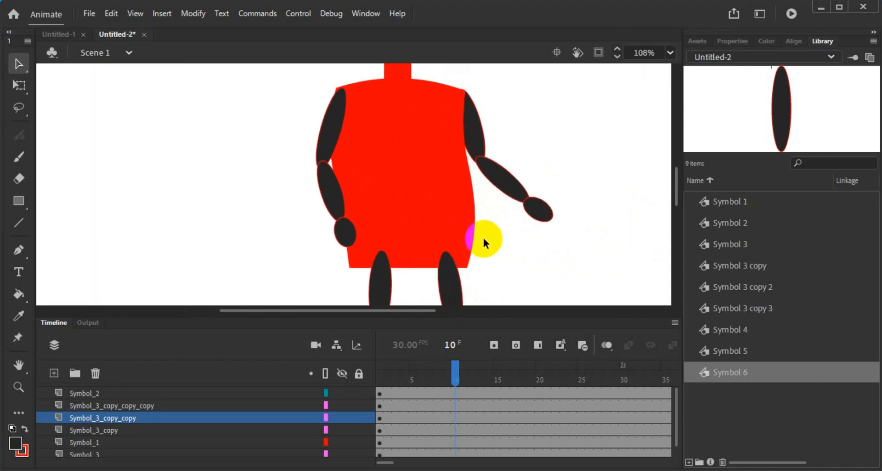
{"action": "scroll", "coordinate": [483, 235], "scroll_direction": "up", "scroll_amount": 2}
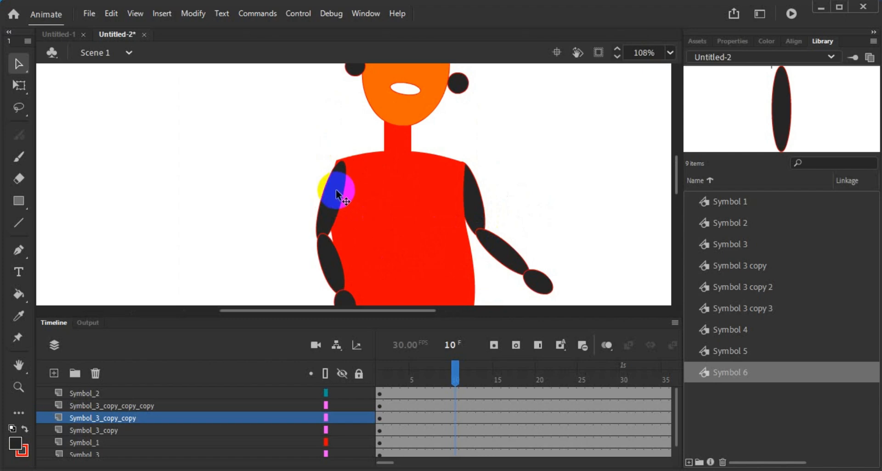
{"action": "left_click", "coordinate": [472, 212]}
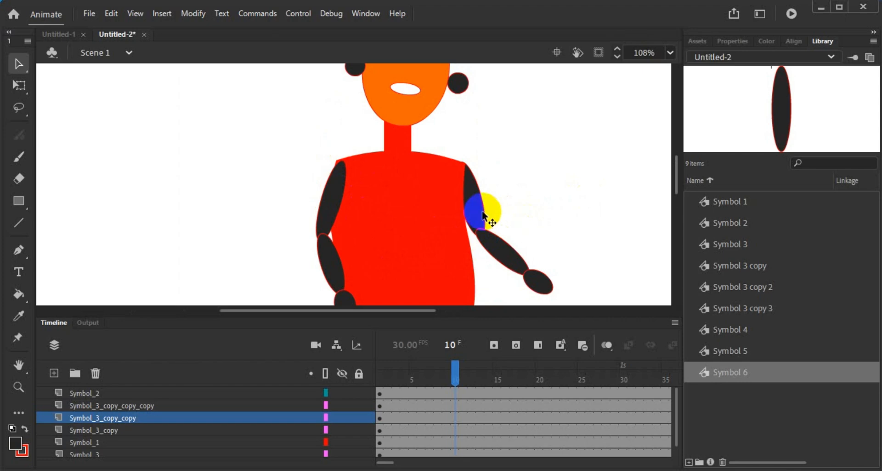
{"action": "left_click", "coordinate": [452, 379]}
{"action": "left_click_drag", "start_coordinate": [452, 379], "coordinate": [383, 382]}
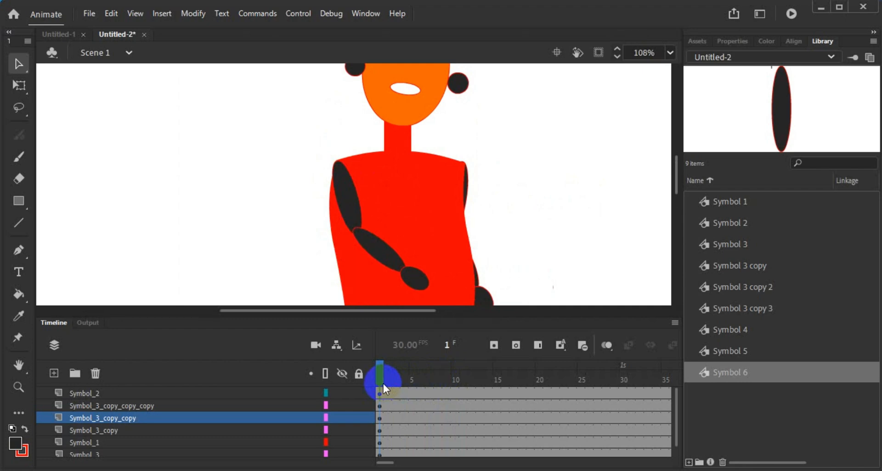
{"action": "left_click_drag", "start_coordinate": [380, 381], "coordinate": [388, 371]}
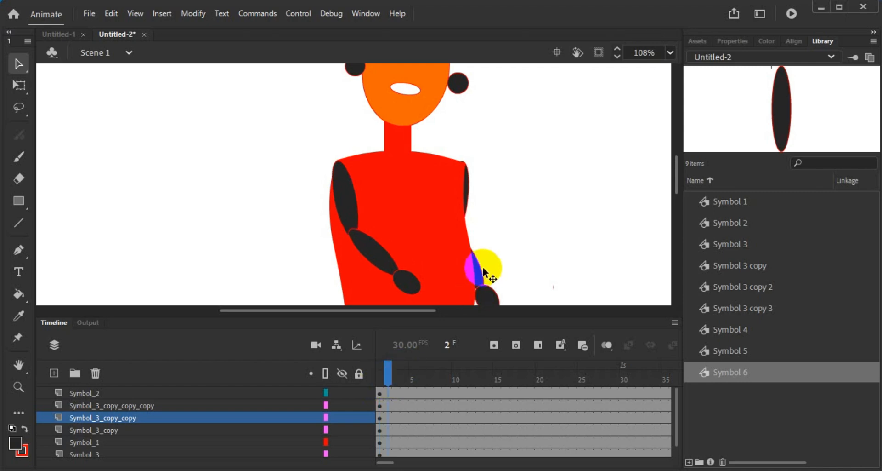
{"action": "left_click_drag", "start_coordinate": [497, 232], "coordinate": [617, 284]}
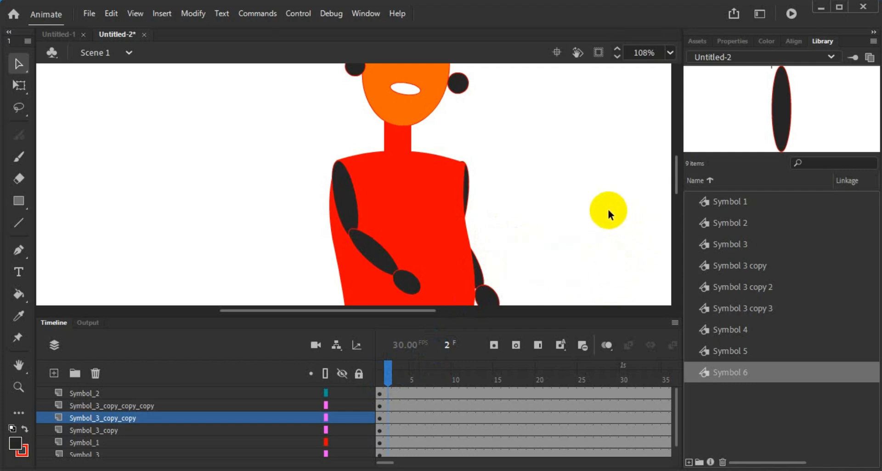
{"action": "scroll", "coordinate": [608, 207], "scroll_direction": "down", "scroll_amount": 2}
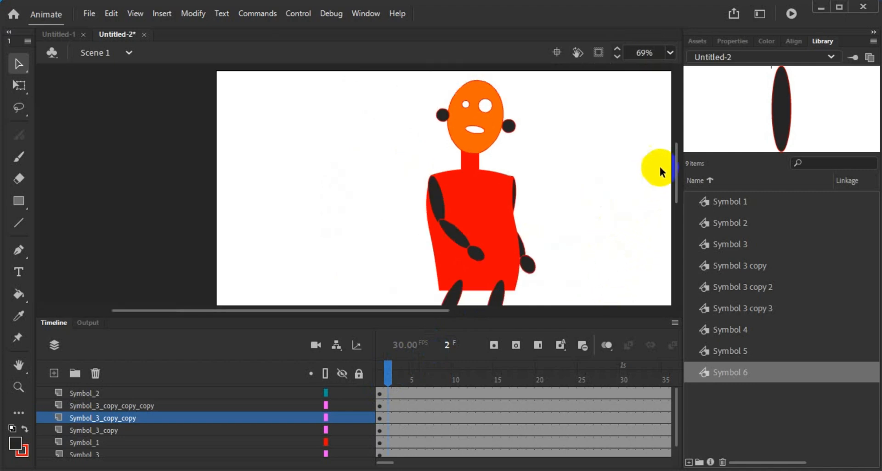
{"action": "left_click_drag", "start_coordinate": [674, 167], "coordinate": [678, 179]}
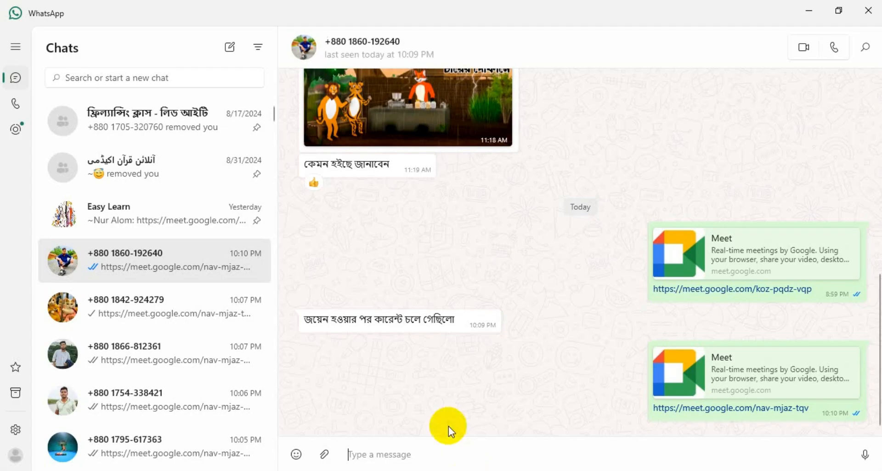
Step: Look up the five-view character picture in WhatsApp's 2D cartoon Animation Course group chat and return to Animate
{"action": "scroll", "coordinate": [376, 330], "scroll_direction": "up", "scroll_amount": 10}
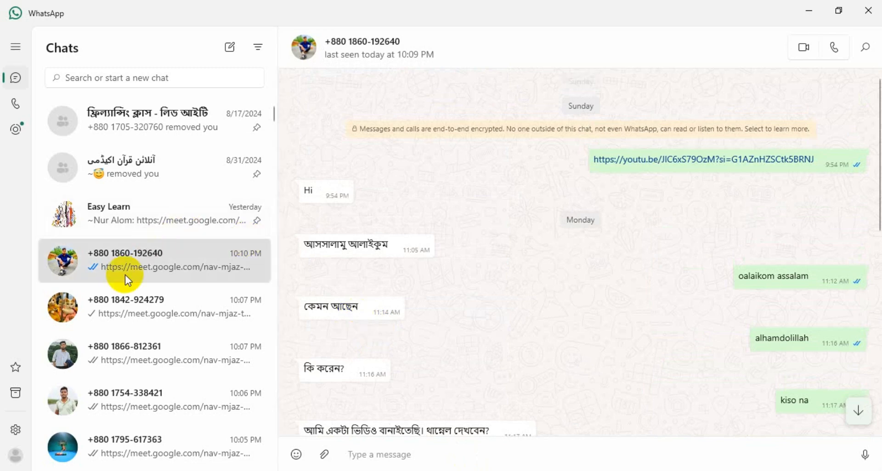
{"action": "scroll", "coordinate": [138, 257], "scroll_direction": "down", "scroll_amount": 4}
{"action": "scroll", "coordinate": [151, 251], "scroll_direction": "down", "scroll_amount": 3}
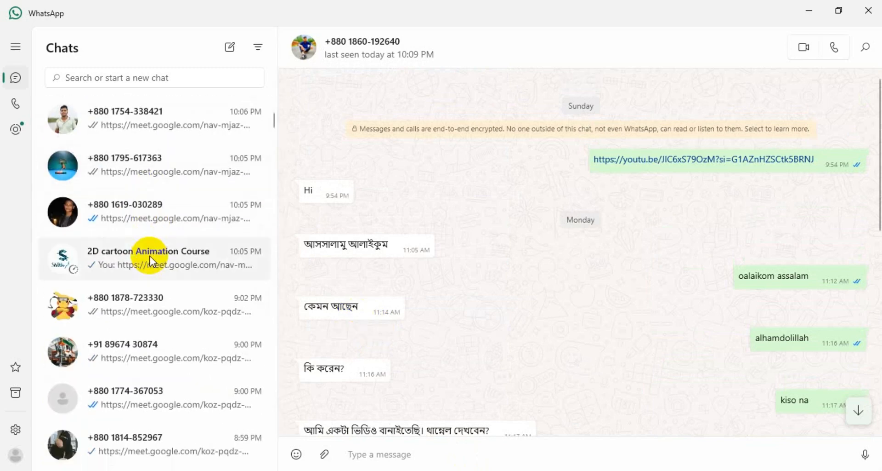
{"action": "left_click", "coordinate": [150, 255]}
{"action": "scroll", "coordinate": [417, 332], "scroll_direction": "up", "scroll_amount": 5}
{"action": "scroll", "coordinate": [417, 332], "scroll_direction": "up", "scroll_amount": 1}
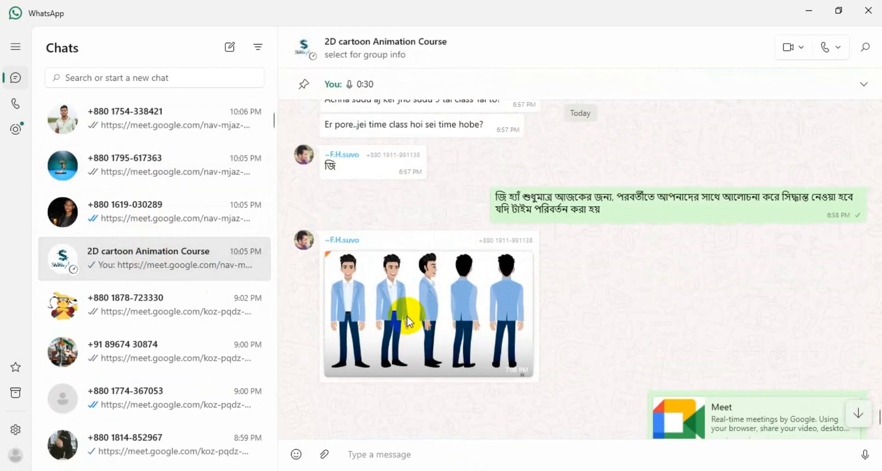
{"action": "left_click", "coordinate": [384, 317]}
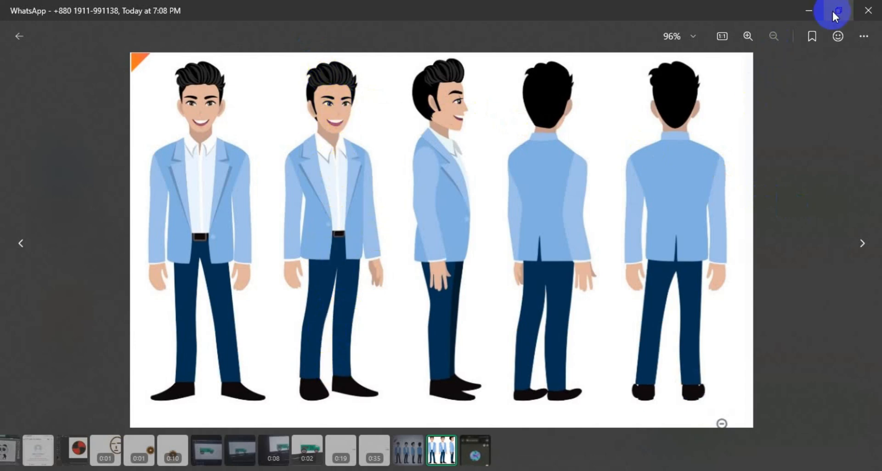
{"action": "left_click", "coordinate": [858, 15]}
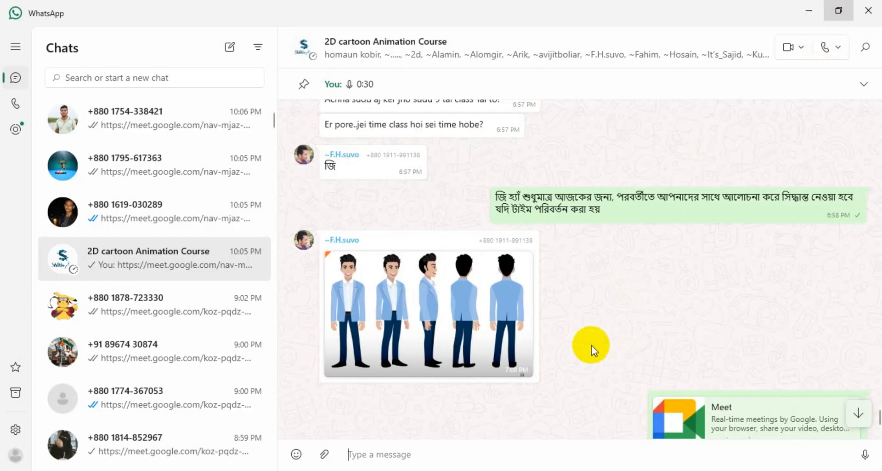
{"action": "left_click", "coordinate": [860, 14]}
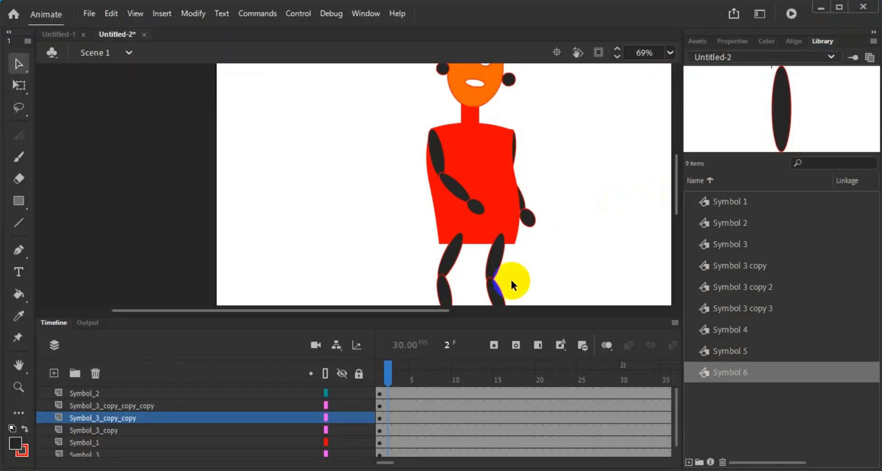
Step: Examine how both arms and both legs are placed relative to each other at frame 2 of Scene 1
{"action": "scroll", "coordinate": [474, 216], "scroll_direction": "up", "scroll_amount": 3}
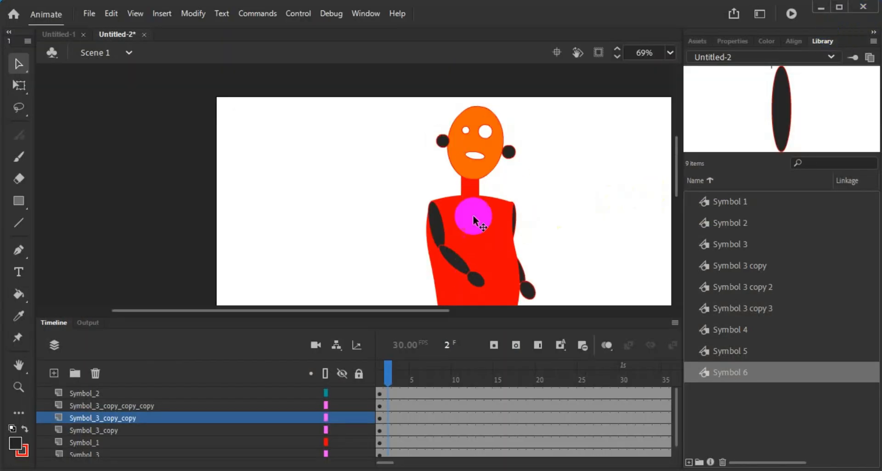
{"action": "mouse_move", "coordinate": [473, 220]}
{"action": "left_mouse_down"}
{"action": "mouse_move", "coordinate": [474, 164]}
{"action": "mouse_move", "coordinate": [484, 252]}
{"action": "mouse_move", "coordinate": [475, 208]}
{"action": "left_mouse_up"}
{"action": "scroll", "coordinate": [476, 220], "scroll_direction": "down", "scroll_amount": 6}
{"action": "scroll", "coordinate": [477, 222], "scroll_direction": "up", "scroll_amount": 3}
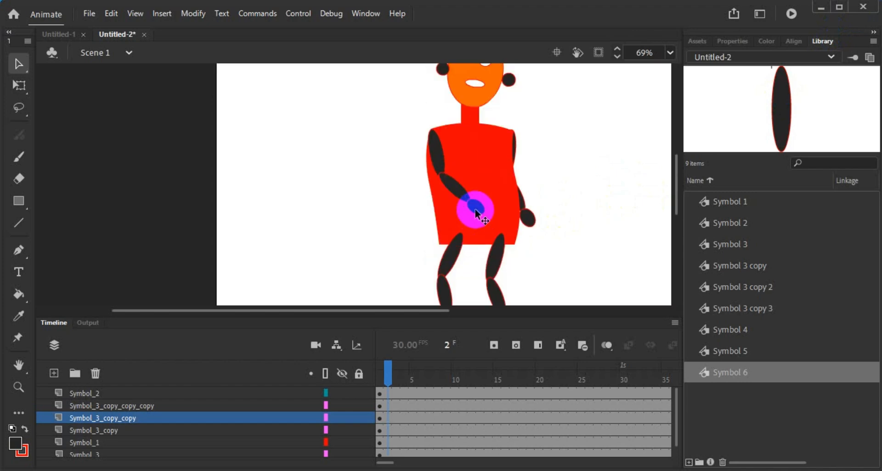
{"action": "left_click", "coordinate": [475, 208]}
{"action": "left_click", "coordinate": [539, 208]}
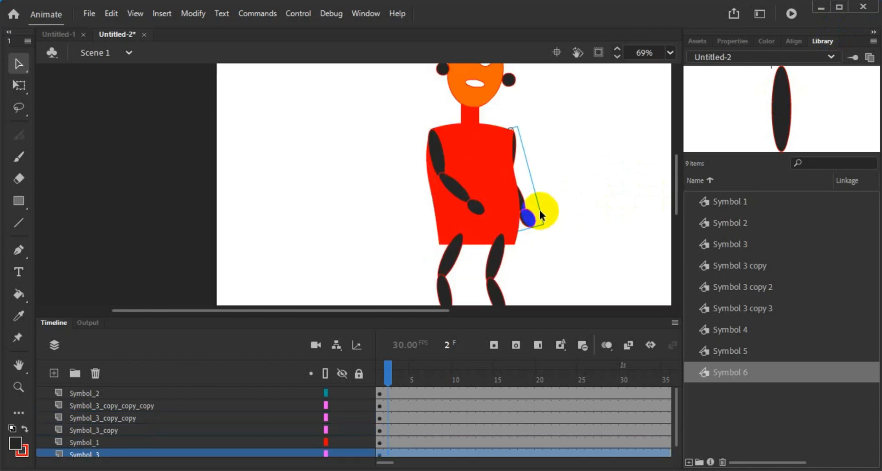
{"action": "scroll", "coordinate": [540, 211], "scroll_direction": "down", "scroll_amount": 3}
{"action": "scroll", "coordinate": [540, 211], "scroll_direction": "up", "scroll_amount": 3}
{"action": "left_click_drag", "start_coordinate": [541, 219], "coordinate": [437, 197]}
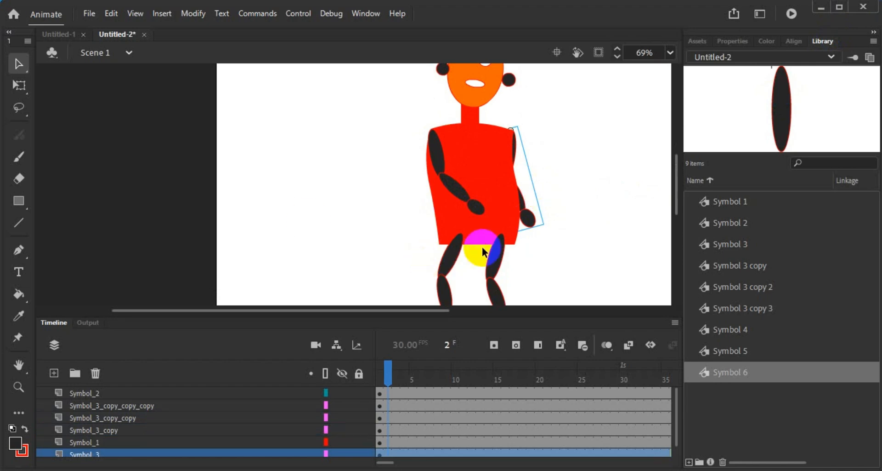
{"action": "left_click_drag", "start_coordinate": [360, 120], "coordinate": [453, 207]}
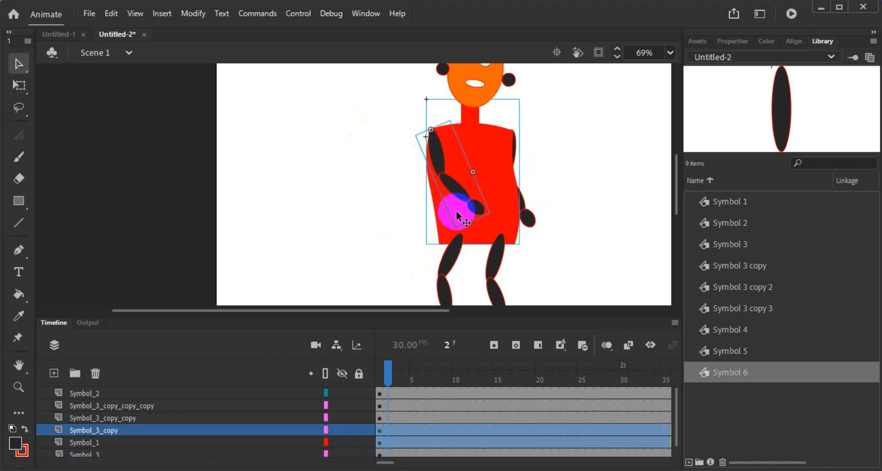
{"action": "left_click", "coordinate": [363, 148]}
Step: Draw two crossing straight lines forming a large X on the blank stage area beside the character
{"action": "left_click", "coordinate": [18, 222]}
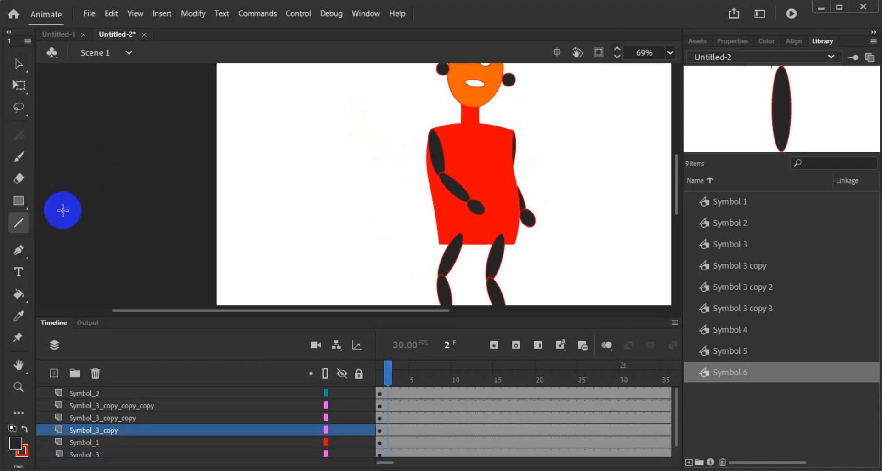
{"action": "left_click_drag", "start_coordinate": [258, 102], "coordinate": [398, 260]}
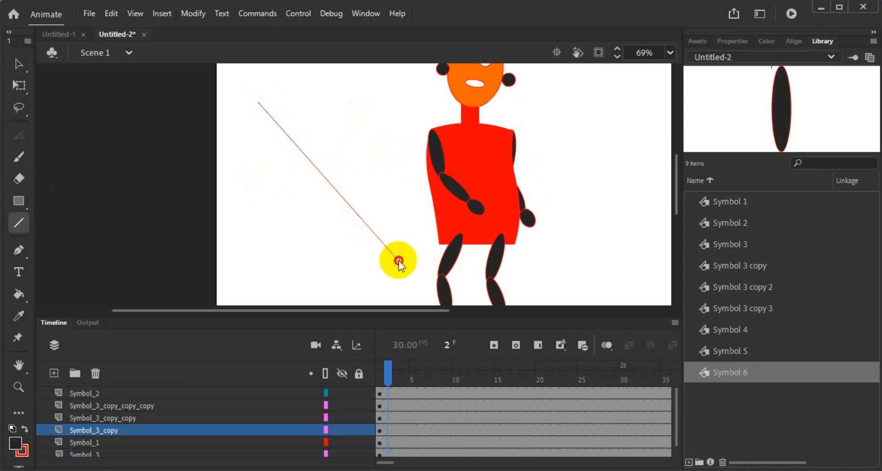
{"action": "mouse_move", "coordinate": [404, 107]}
{"action": "left_mouse_down"}
{"action": "mouse_move", "coordinate": [352, 147]}
{"action": "mouse_move", "coordinate": [263, 263]}
{"action": "left_mouse_up"}
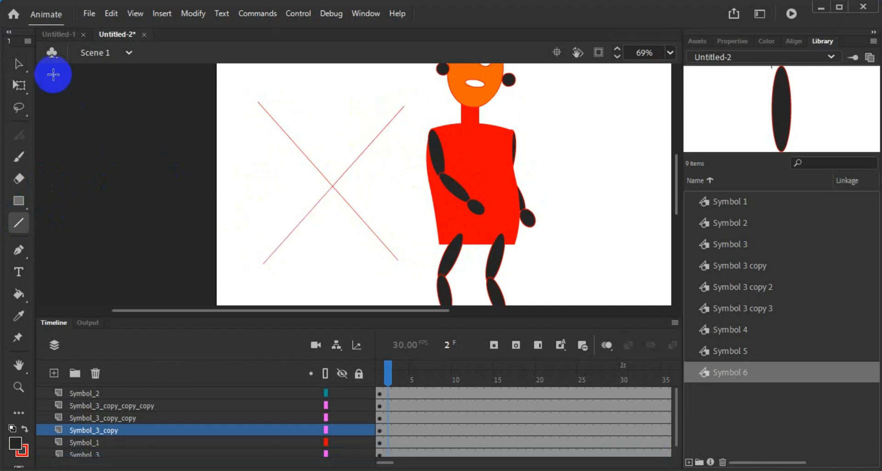
Step: Highlight the four end sections of the X in turn to compare its diagonally opposite ends
{"action": "left_click", "coordinate": [17, 66]}
{"action": "left_click_drag", "start_coordinate": [247, 222], "coordinate": [289, 282]}
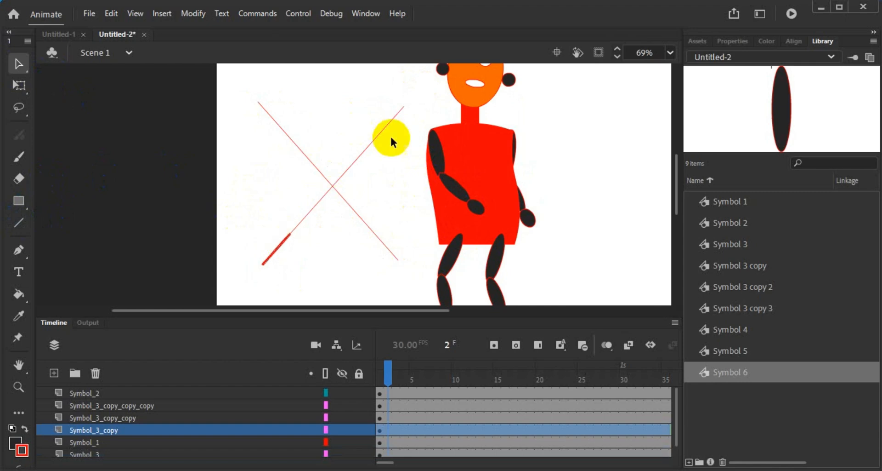
{"action": "left_click_drag", "start_coordinate": [374, 86], "coordinate": [420, 134]}
{"action": "key", "text": "ctrl+z"}
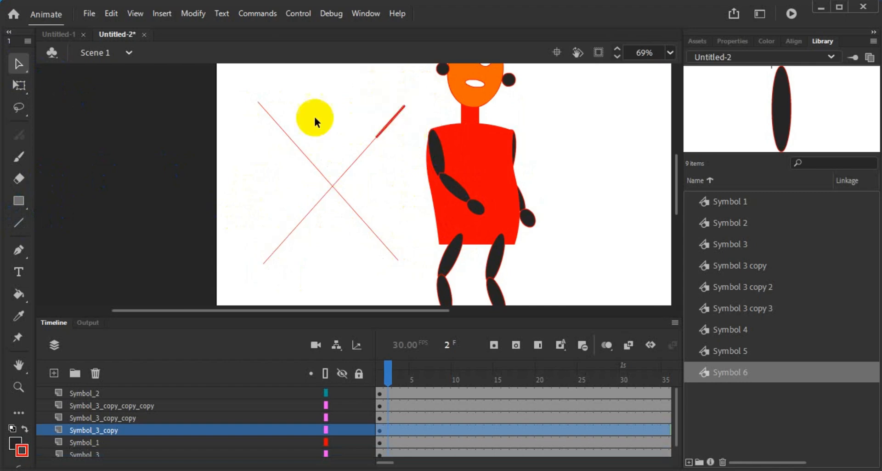
{"action": "left_click", "coordinate": [236, 86]}
{"action": "left_click_drag", "start_coordinate": [237, 87], "coordinate": [295, 154]}
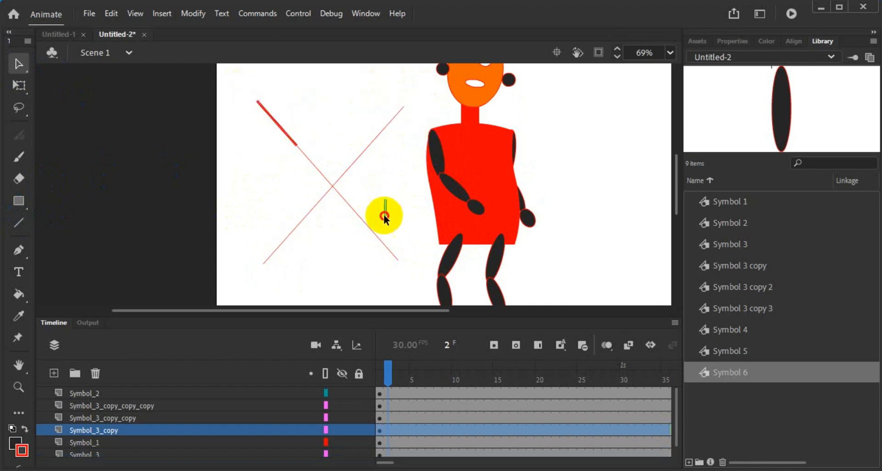
{"action": "mouse_move", "coordinate": [386, 199]}
{"action": "left_mouse_down"}
{"action": "mouse_move", "coordinate": [401, 285]}
{"action": "mouse_move", "coordinate": [410, 292]}
{"action": "left_mouse_up"}
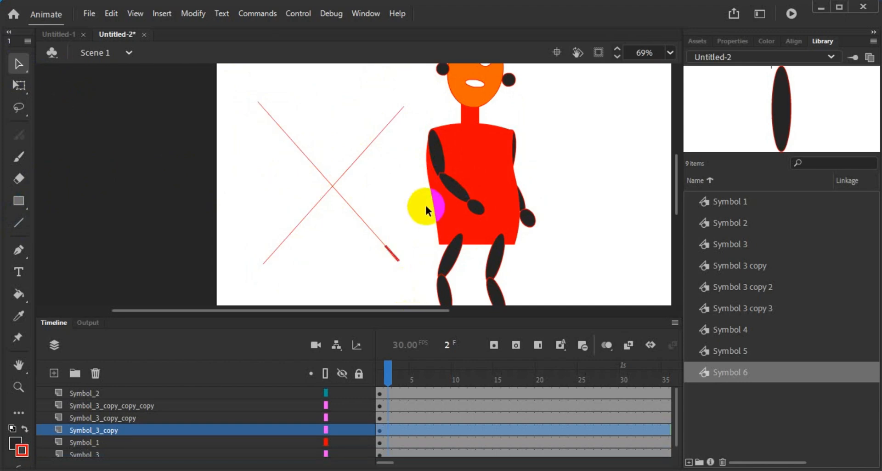
Step: Select the left leg and the right arm in turn to compare this diagonal limb pair at frame 2
{"action": "scroll", "coordinate": [425, 207], "scroll_direction": "down", "scroll_amount": 3}
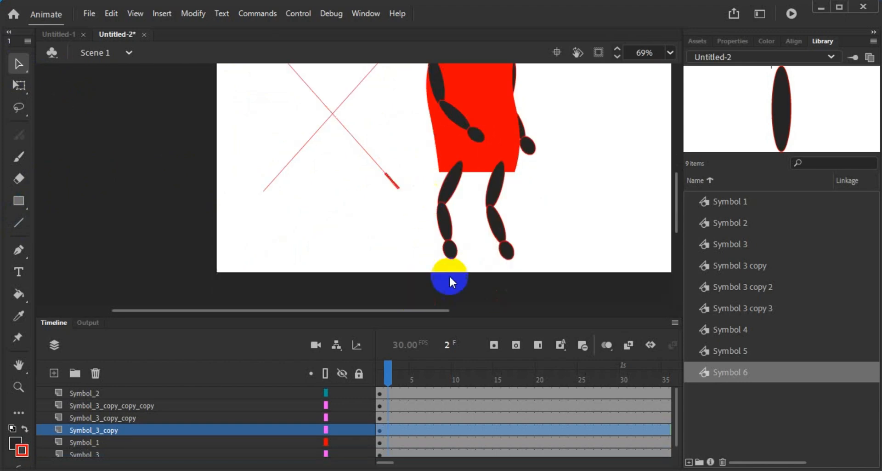
{"action": "left_click", "coordinate": [450, 246]}
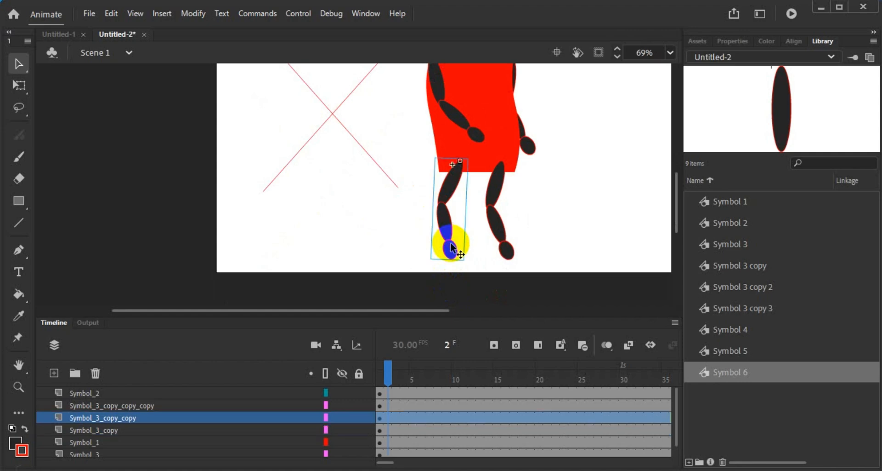
{"action": "left_click", "coordinate": [533, 158]}
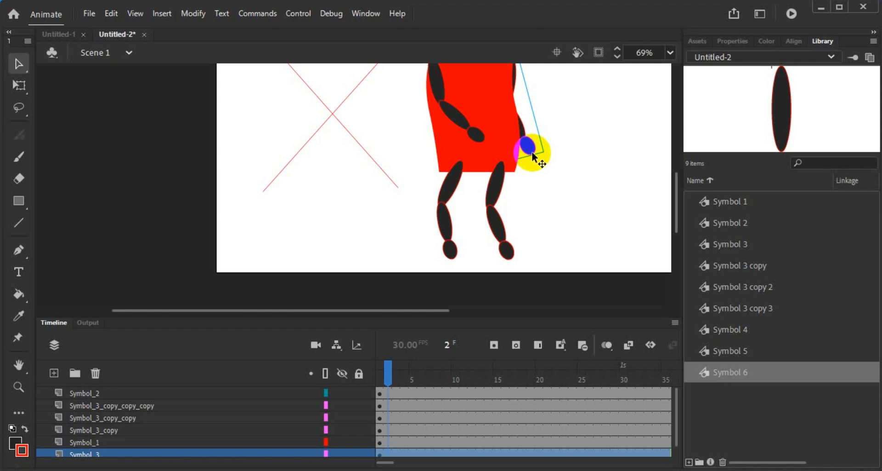
Step: Draw a black-filled, red-outlined rectangle as a torso over the centre of the X
{"action": "scroll", "coordinate": [551, 213], "scroll_direction": "up", "scroll_amount": 3}
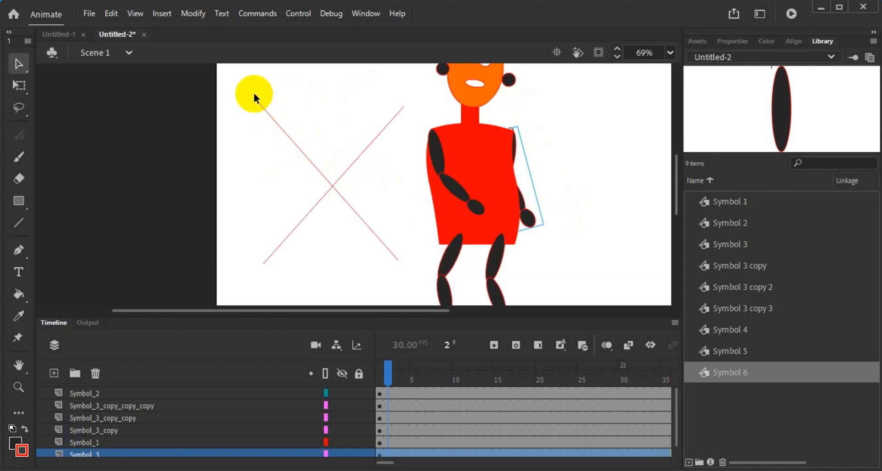
{"action": "left_click", "coordinate": [20, 201]}
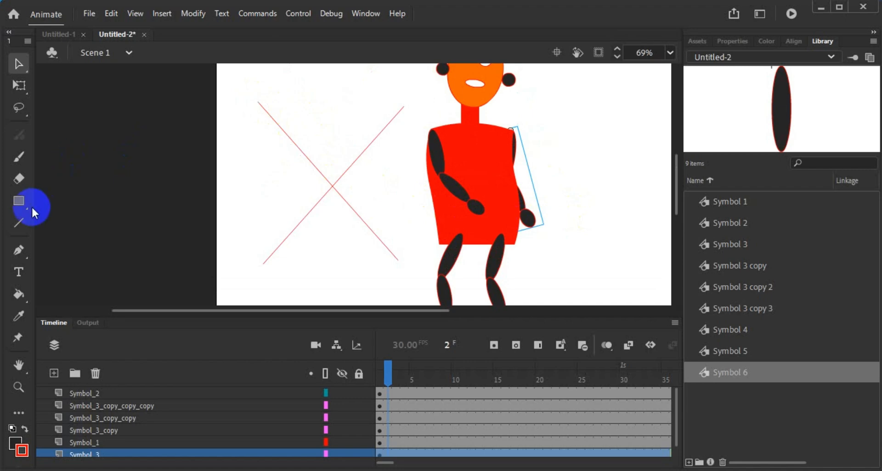
{"action": "left_click_drag", "start_coordinate": [305, 133], "coordinate": [370, 228]}
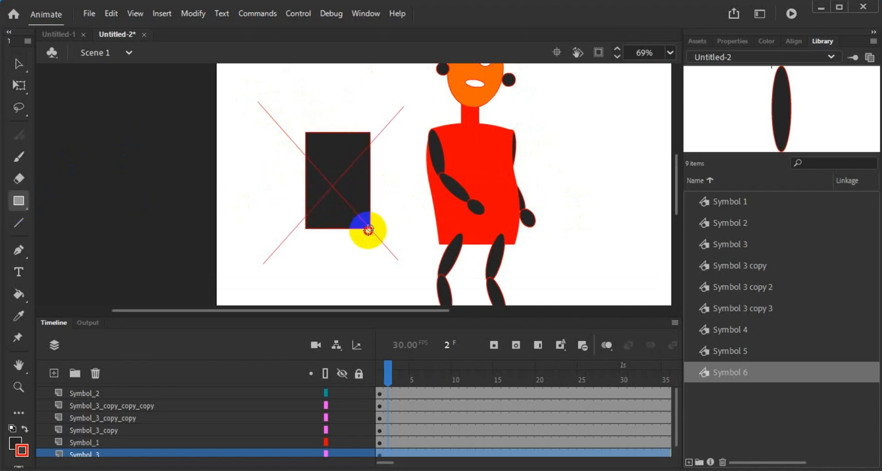
{"action": "left_click", "coordinate": [18, 64]}
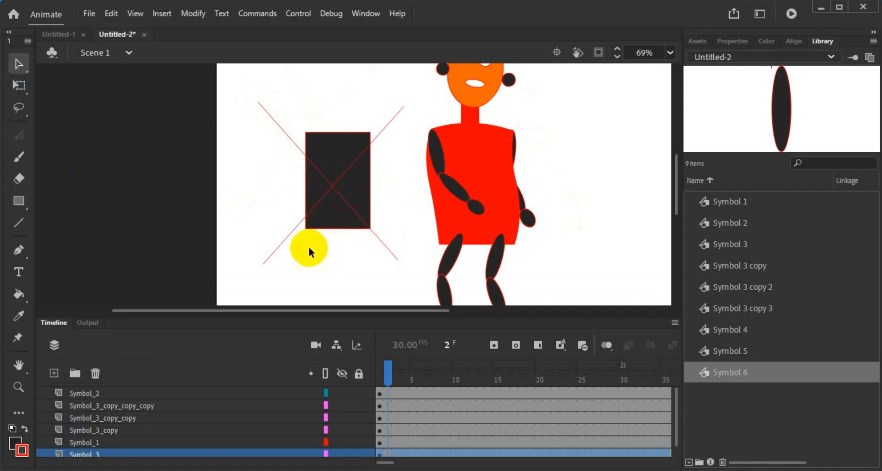
Step: Highlight the four X ends sticking out of the rectangle as arms and legs and clear the selection
{"action": "left_click_drag", "start_coordinate": [262, 236], "coordinate": [298, 277]}
{"action": "left_click_drag", "start_coordinate": [386, 103], "coordinate": [409, 146]}
{"action": "left_click_drag", "start_coordinate": [377, 233], "coordinate": [403, 283]}
{"action": "left_click_drag", "start_coordinate": [254, 93], "coordinate": [299, 146]}
{"action": "left_click", "coordinate": [245, 181]}
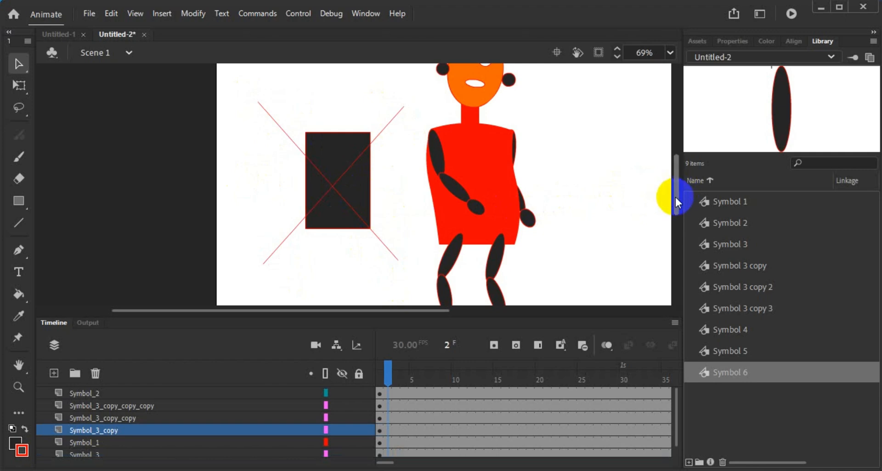
Step: Go to frame 1 of Scene 1 and open the right leg's symbol, Symbol 3 copy 3, for editing
{"action": "left_click_drag", "start_coordinate": [675, 195], "coordinate": [677, 203]}
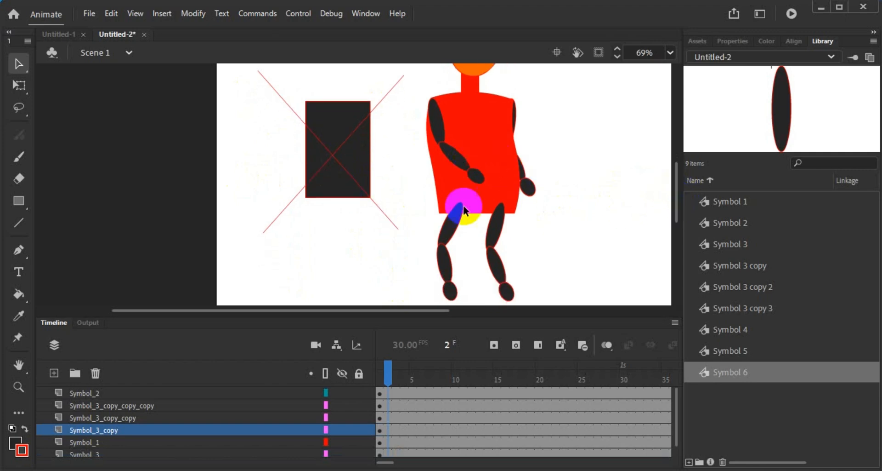
{"action": "left_click_drag", "start_coordinate": [394, 378], "coordinate": [374, 376]}
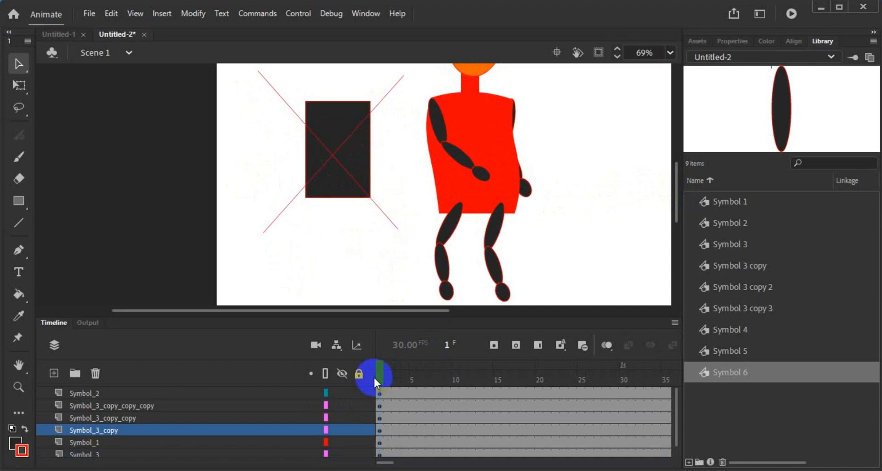
{"action": "left_click", "coordinate": [485, 180]}
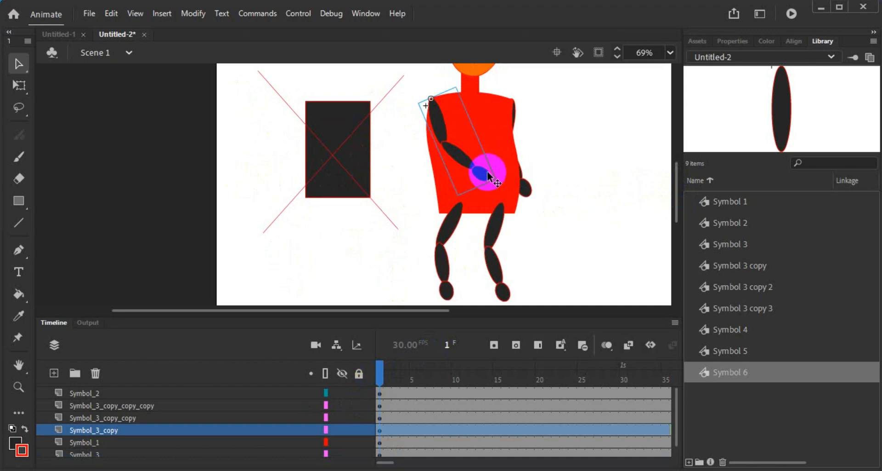
{"action": "left_click", "coordinate": [504, 293]}
{"action": "double_click", "coordinate": [503, 291]}
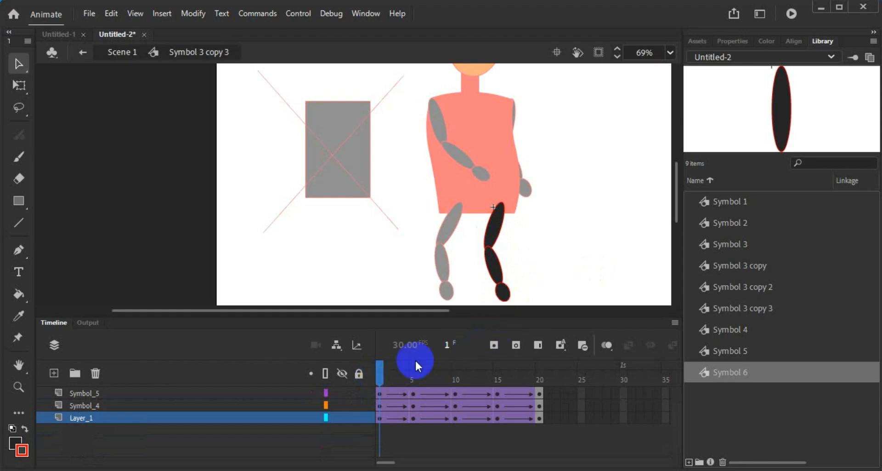
Step: Select the foot, lower leg and thigh together at frame 1 for Free Transform
{"action": "left_click", "coordinate": [507, 295]}
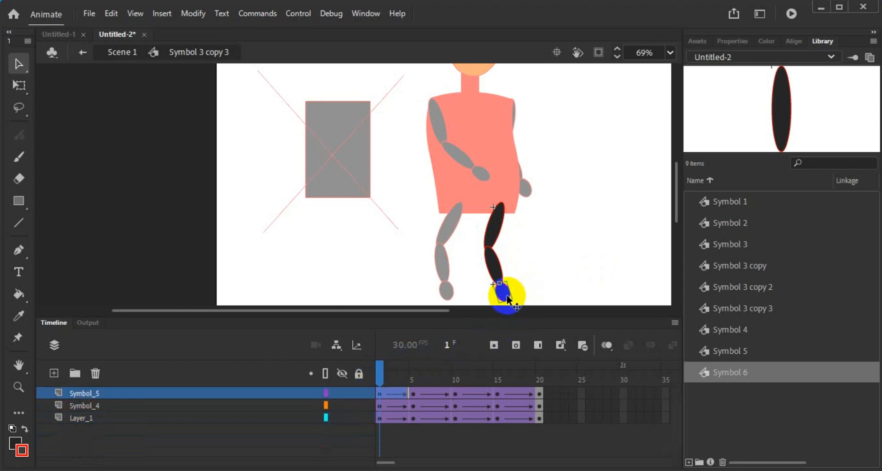
{"action": "left_click", "coordinate": [494, 267]}
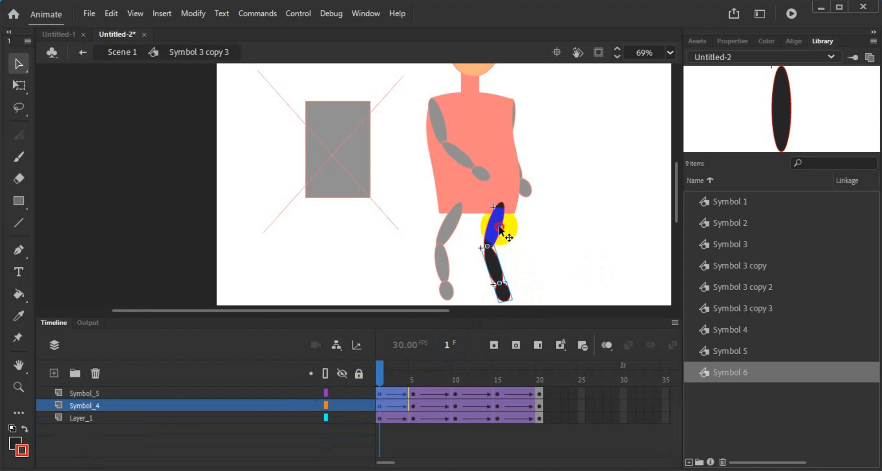
{"action": "left_click", "coordinate": [504, 242]}
{"action": "left_click", "coordinate": [19, 85]}
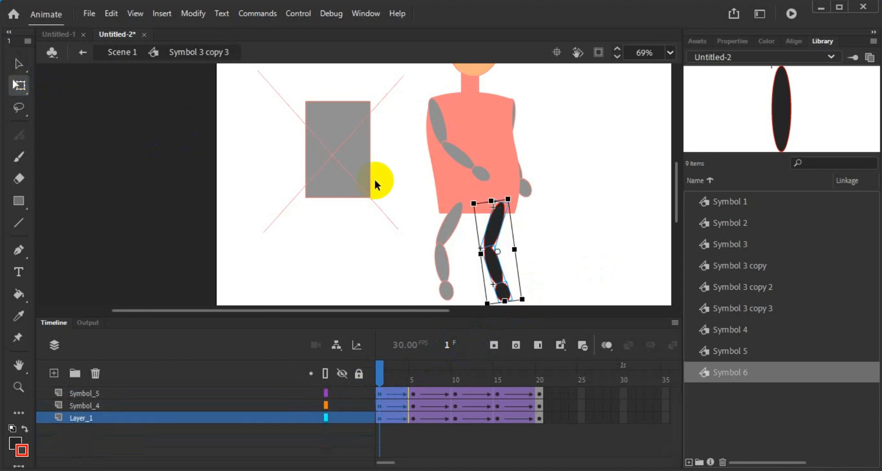
{"action": "scroll", "coordinate": [544, 246], "scroll_direction": "up", "scroll_amount": 2}
{"action": "scroll", "coordinate": [543, 230], "scroll_direction": "down", "scroll_amount": 2}
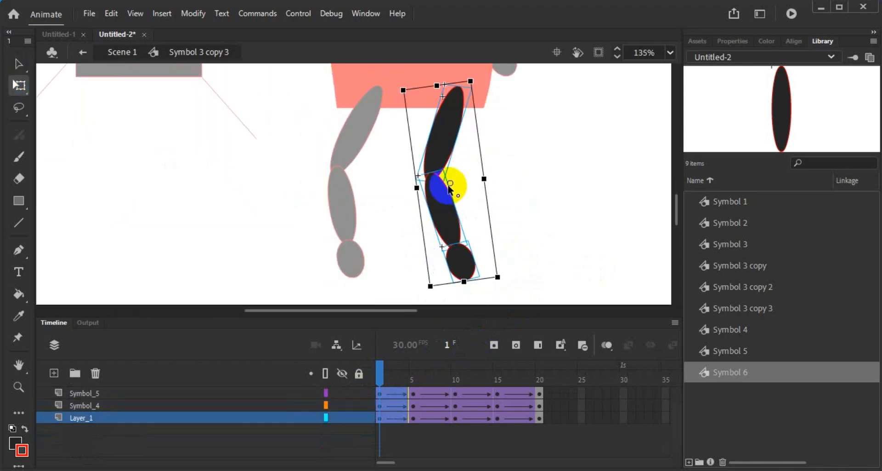
Step: In frame 1, set the front leg's pivot at the hip and swing the whole leg forward so the thigh tilts ahead
{"action": "left_click_drag", "start_coordinate": [450, 186], "coordinate": [458, 95]}
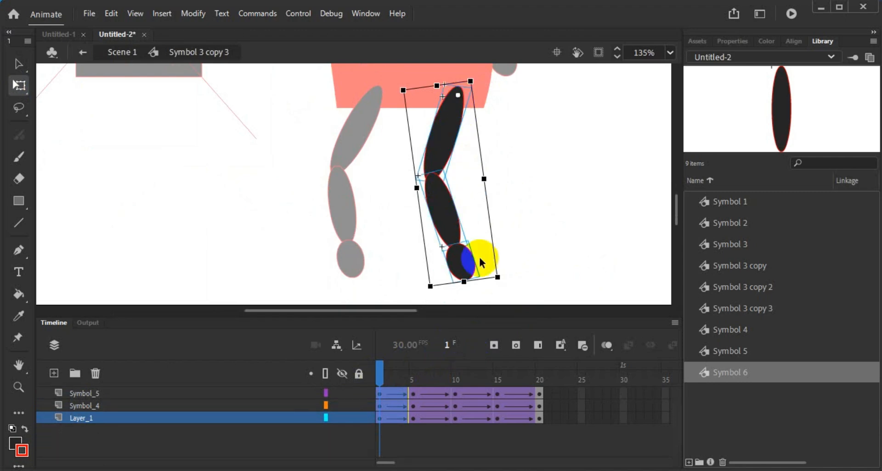
{"action": "left_click_drag", "start_coordinate": [503, 281], "coordinate": [566, 290]}
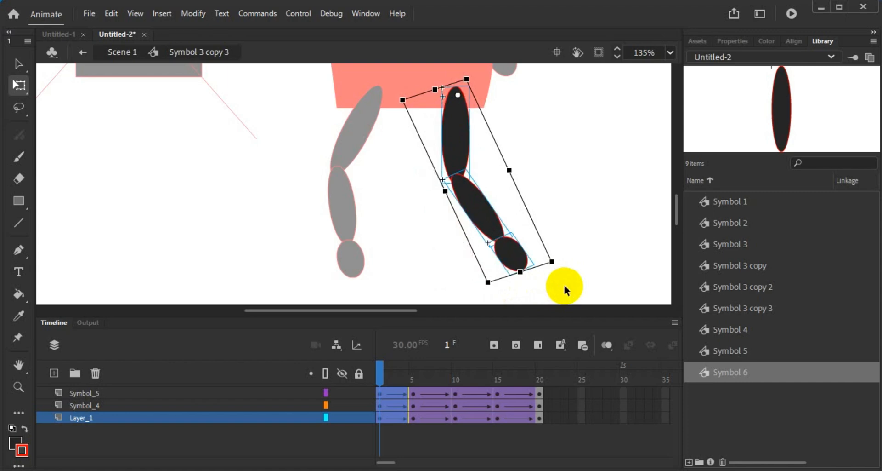
{"action": "left_click", "coordinate": [565, 213]}
{"action": "left_click_drag", "start_coordinate": [481, 207], "coordinate": [489, 206]}
{"action": "left_click_drag", "start_coordinate": [511, 256], "coordinate": [511, 239]}
{"action": "left_click", "coordinate": [487, 205]}
{"action": "left_click", "coordinate": [465, 142]}
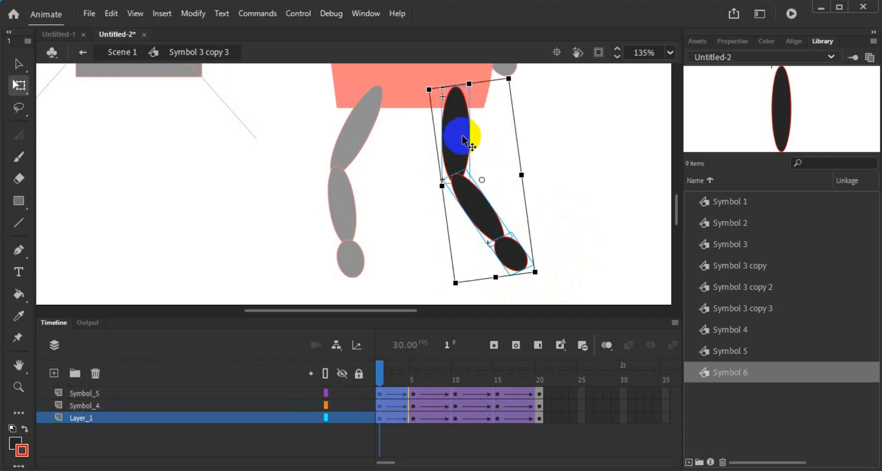
{"action": "left_click_drag", "start_coordinate": [484, 180], "coordinate": [457, 93]}
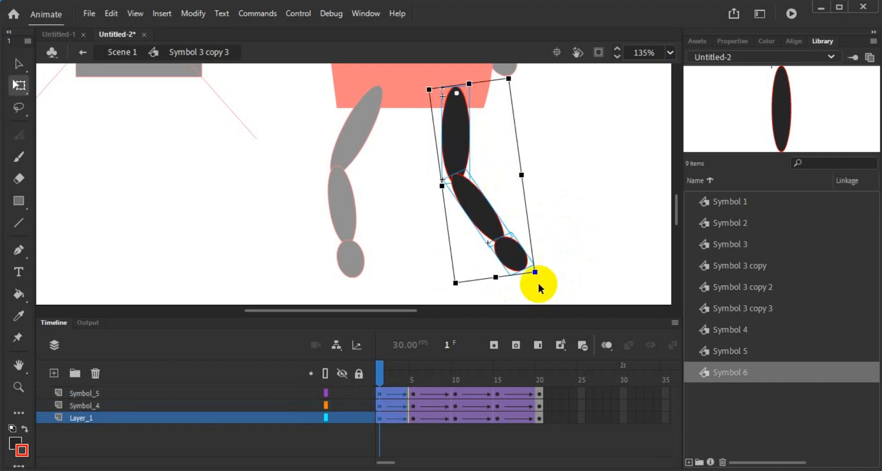
{"action": "left_click_drag", "start_coordinate": [539, 284], "coordinate": [561, 282]}
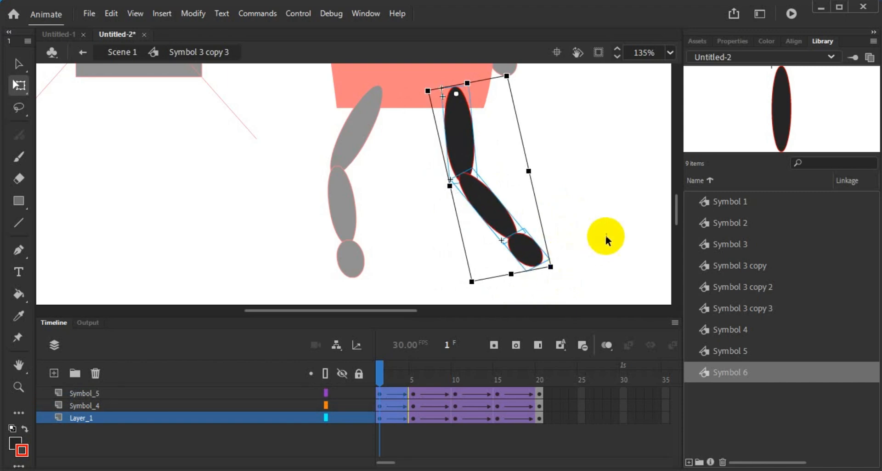
Step: Set the lower leg's pivot at the knee and rotate the shin and foot back toward vertical
{"action": "left_click", "coordinate": [528, 252]}
{"action": "left_click", "coordinate": [492, 203]}
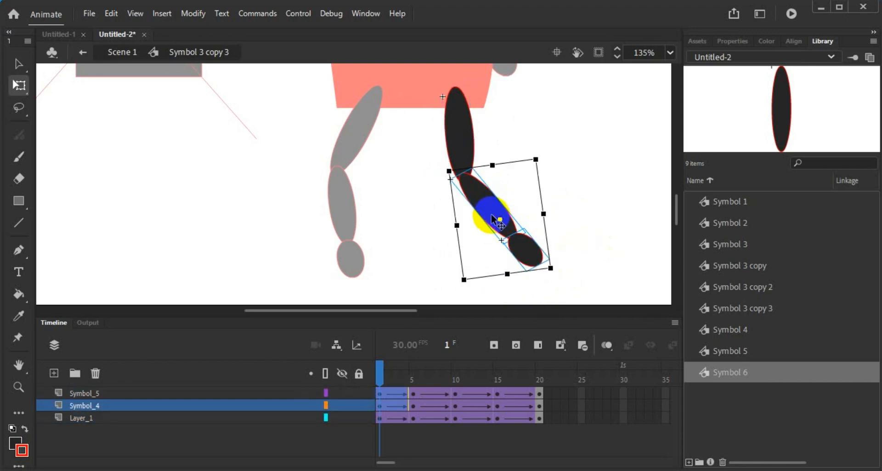
{"action": "left_click_drag", "start_coordinate": [494, 219], "coordinate": [466, 182]}
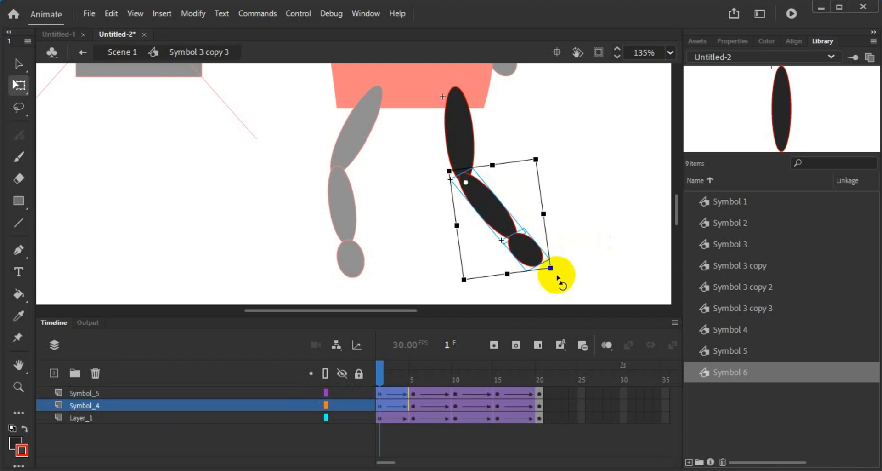
{"action": "left_click_drag", "start_coordinate": [557, 278], "coordinate": [532, 299]}
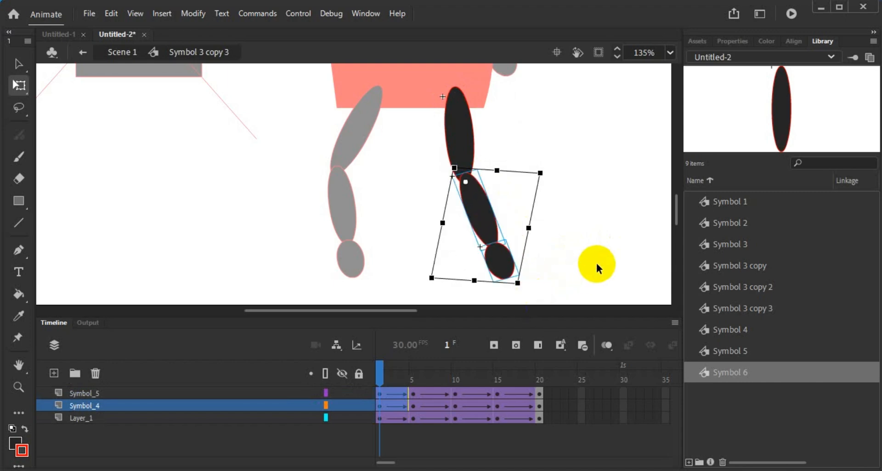
Step: Rotate the foot about the ankle so that it points forward
{"action": "left_click", "coordinate": [502, 261]}
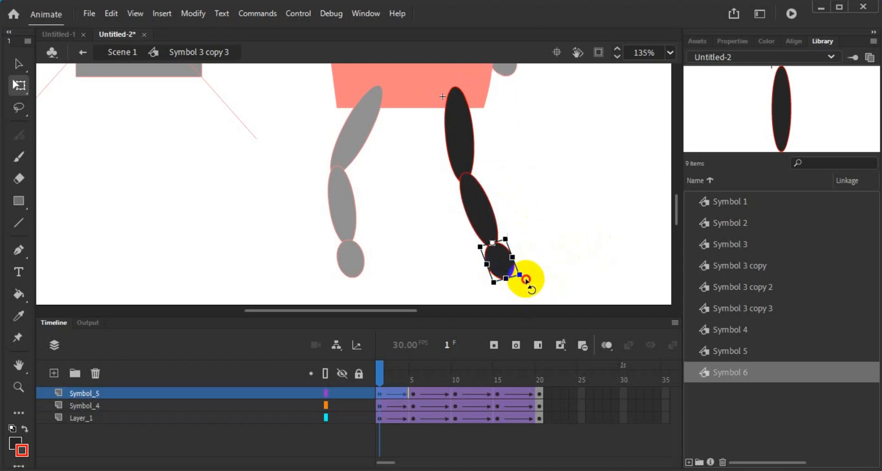
{"action": "left_click_drag", "start_coordinate": [526, 279], "coordinate": [526, 251]}
{"action": "scroll", "coordinate": [526, 252], "scroll_direction": "up", "scroll_amount": 3}
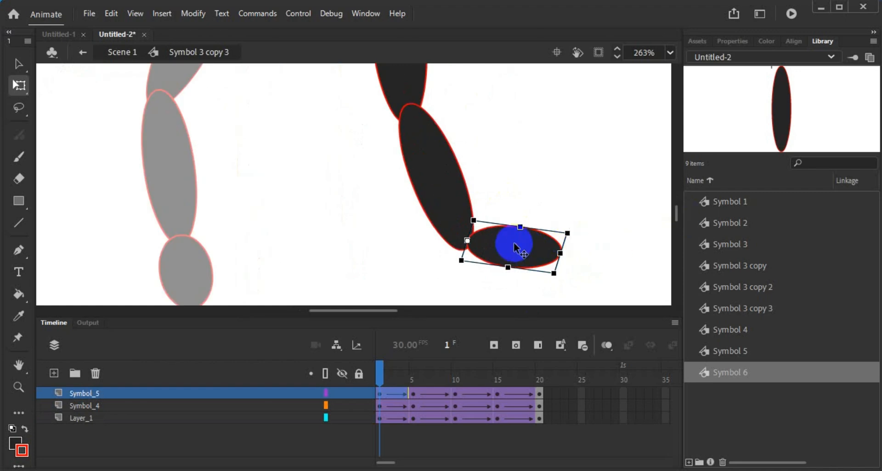
Step: Nudge the foot back until it overlaps the ankle and tilt its toe up to roughly horizontal
{"action": "key", "text": "Left"}
{"action": "key", "text": "Left"}
{"action": "key", "text": "Left"}
{"action": "key", "text": "Left"}
{"action": "key", "text": "Left"}
{"action": "key", "text": "Left"}
{"action": "key", "text": "Left"}
{"action": "key", "text": "Left"}
{"action": "key", "text": "Left"}
{"action": "key", "text": "Left"}
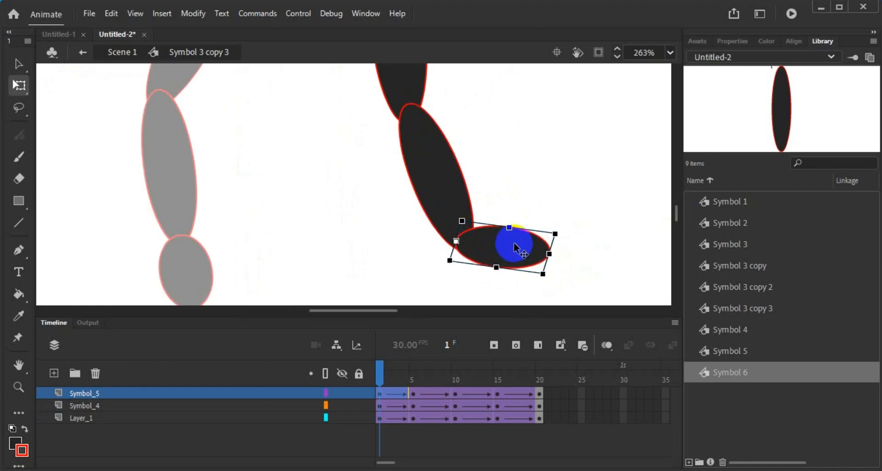
{"action": "left_click_drag", "start_coordinate": [563, 232], "coordinate": [561, 216]}
Step: Select the lower leg, place its pivot at the knee, and rotate it slightly back so the foot sits level
{"action": "scroll", "coordinate": [497, 184], "scroll_direction": "down", "scroll_amount": 2}
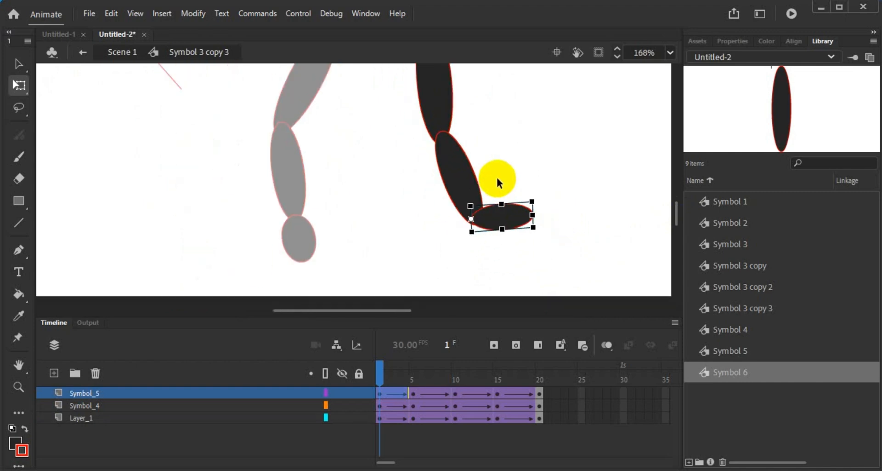
{"action": "scroll", "coordinate": [498, 179], "scroll_direction": "up", "scroll_amount": 4}
{"action": "scroll", "coordinate": [497, 179], "scroll_direction": "down", "scroll_amount": 2}
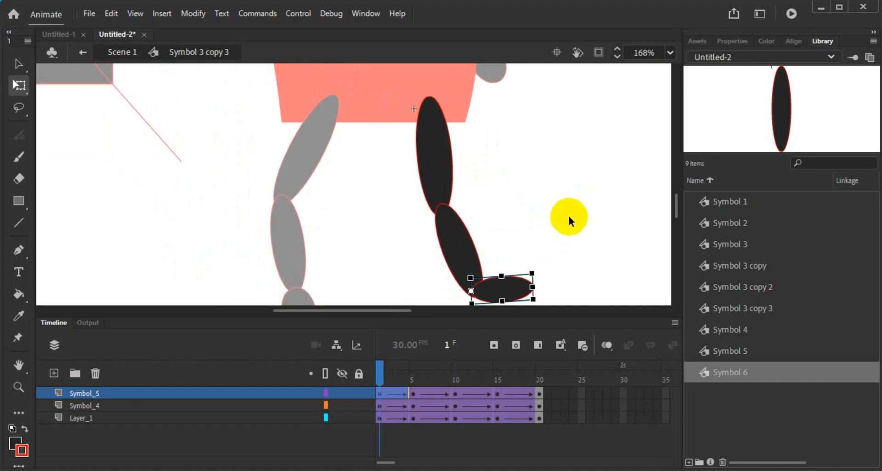
{"action": "left_click", "coordinate": [449, 206]}
{"action": "left_click", "coordinate": [506, 288]}
{"action": "left_click", "coordinate": [465, 252]}
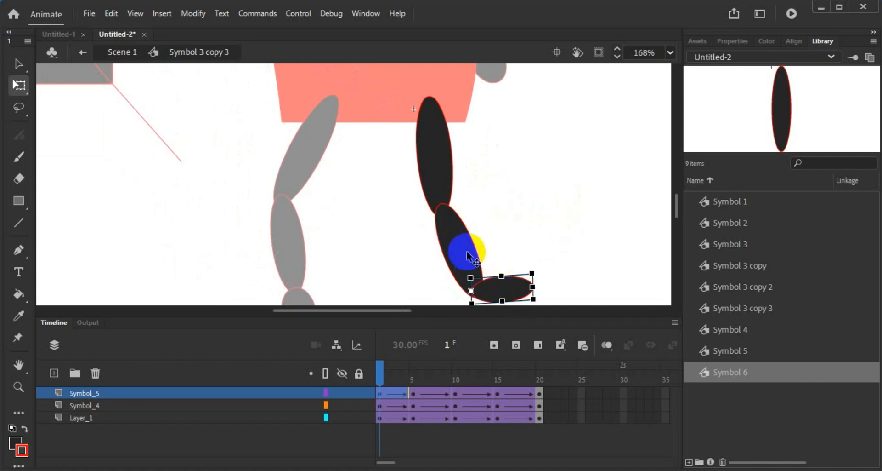
{"action": "left_click", "coordinate": [459, 242]}
{"action": "left_click", "coordinate": [459, 244]}
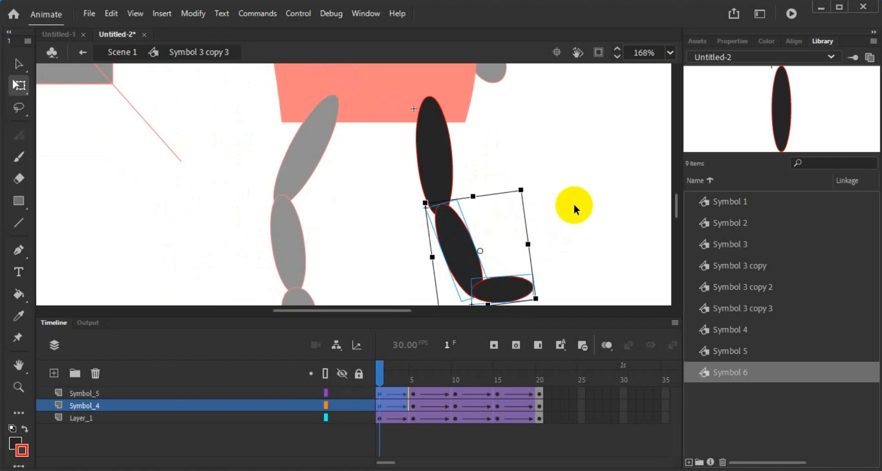
{"action": "left_click_drag", "start_coordinate": [481, 250], "coordinate": [442, 215]}
{"action": "scroll", "coordinate": [657, 198], "scroll_direction": "down", "scroll_amount": 3}
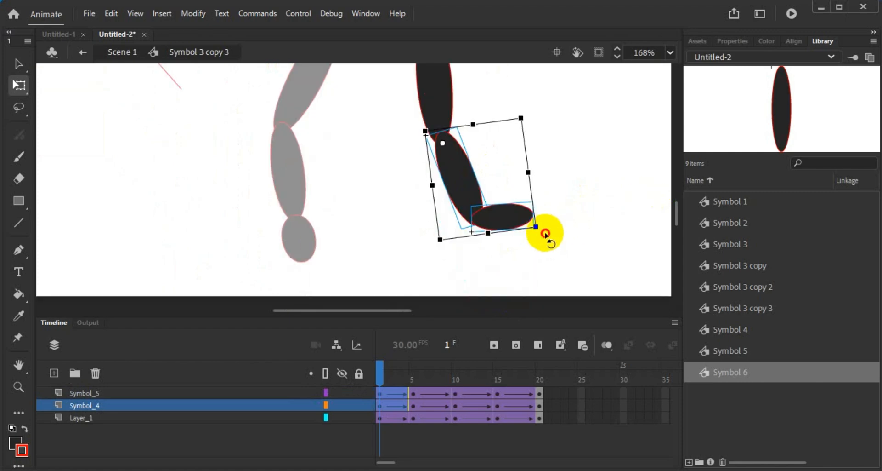
{"action": "left_click_drag", "start_coordinate": [548, 231], "coordinate": [540, 244]}
{"action": "scroll", "coordinate": [540, 245], "scroll_direction": "up", "scroll_amount": 3}
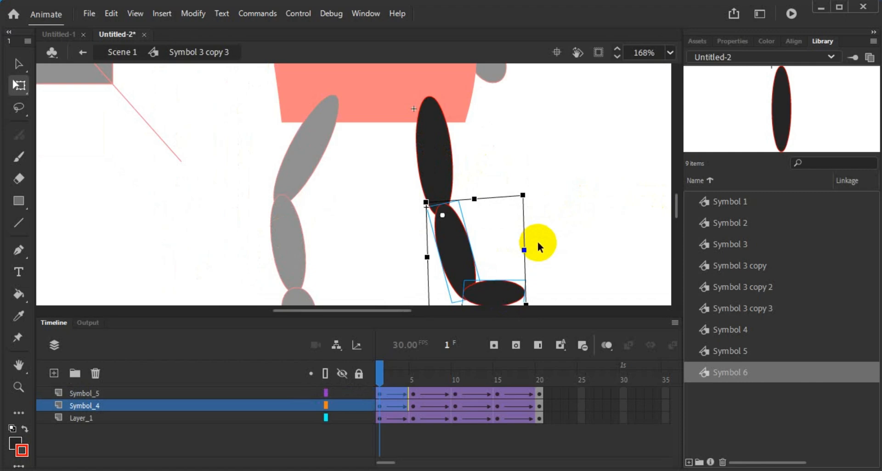
Step: Select the thigh, place its pivot at the hip again, and rotate the complete leg slightly forward
{"action": "left_click", "coordinate": [438, 161]}
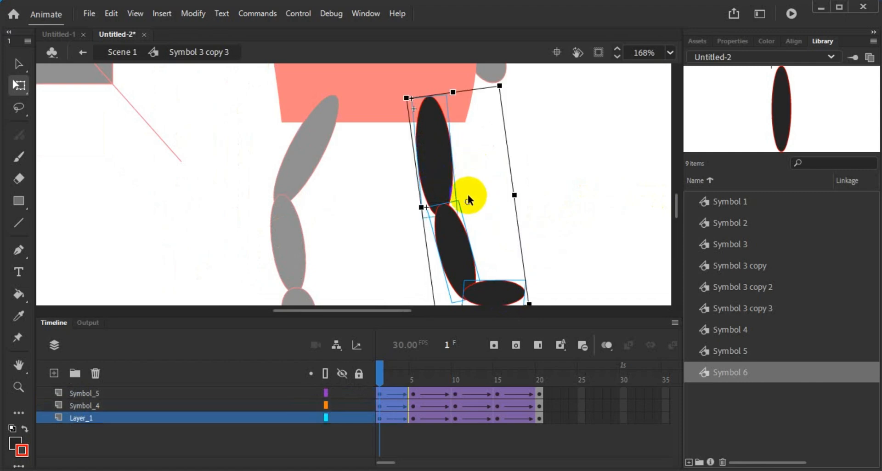
{"action": "left_click_drag", "start_coordinate": [469, 200], "coordinate": [431, 106]}
{"action": "scroll", "coordinate": [549, 150], "scroll_direction": "down", "scroll_amount": 3}
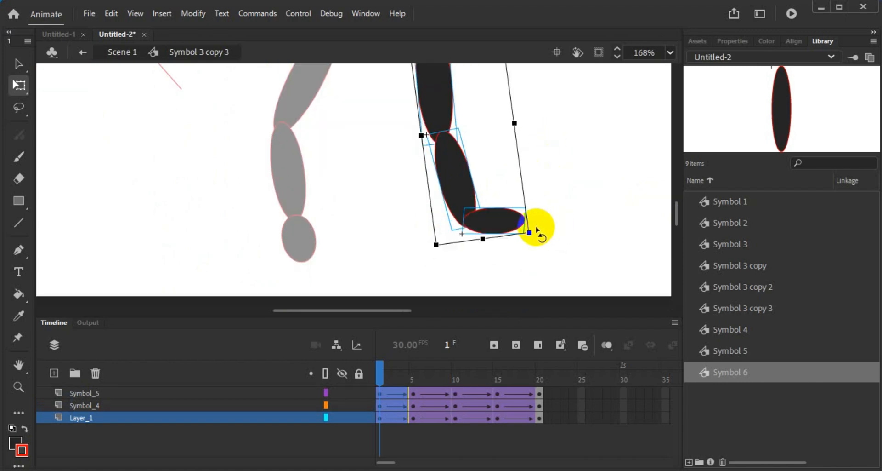
{"action": "left_click_drag", "start_coordinate": [537, 230], "coordinate": [587, 233]}
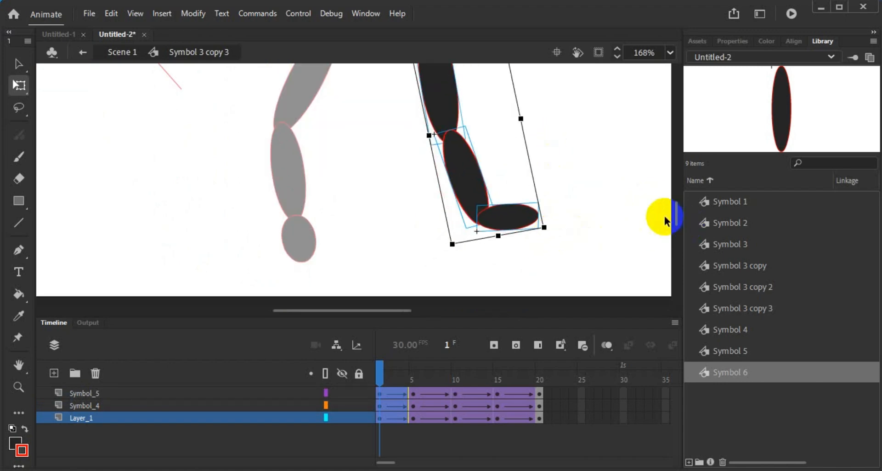
Step: Enlarge the canvas area by reducing the timeline's height and fit the whole stage in view
{"action": "mouse_move", "coordinate": [674, 216]}
{"action": "left_mouse_down"}
{"action": "mouse_move", "coordinate": [673, 203]}
{"action": "mouse_move", "coordinate": [677, 221]}
{"action": "left_mouse_up"}
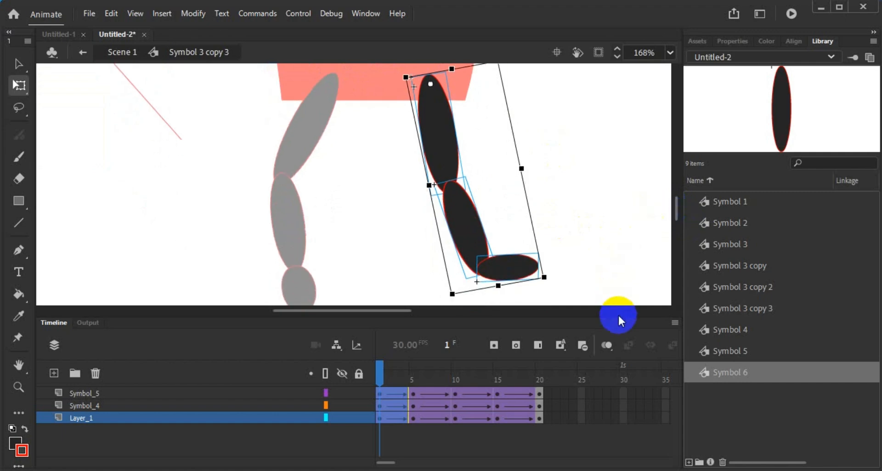
{"action": "left_click_drag", "start_coordinate": [622, 317], "coordinate": [622, 368]}
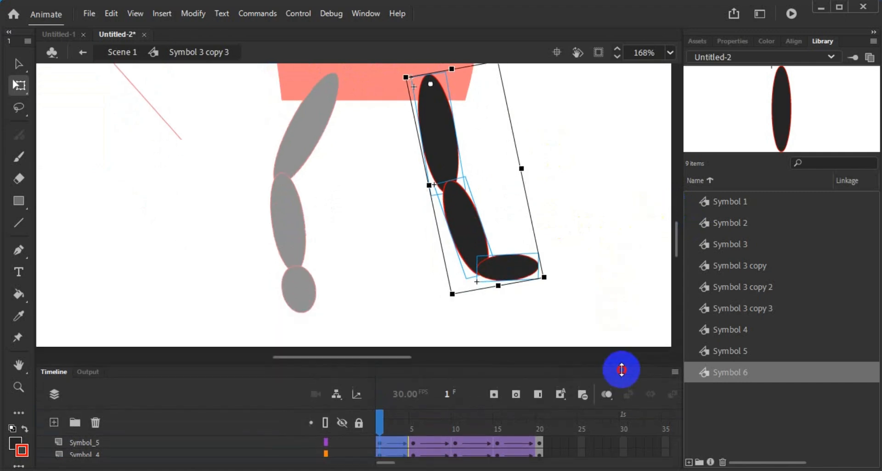
{"action": "double_click", "coordinate": [18, 365]}
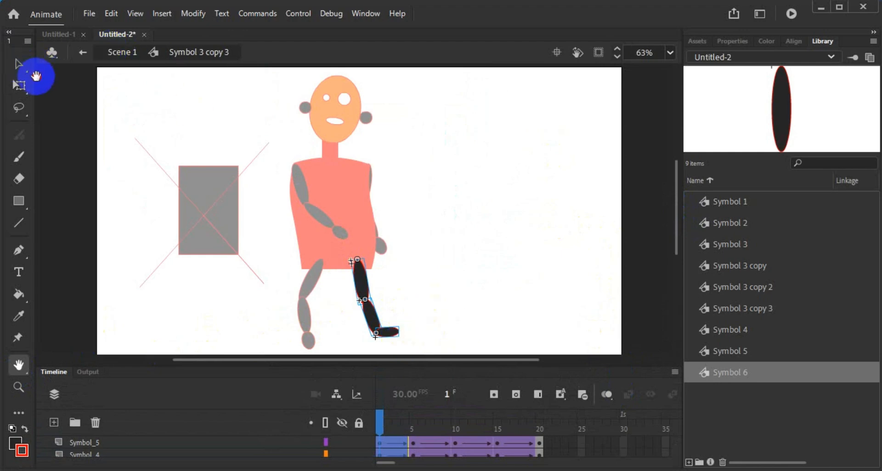
Step: Free-transform the thigh with its pivot at the top and swing the attached leg a little further forward for a longer stride
{"action": "left_click", "coordinate": [23, 69]}
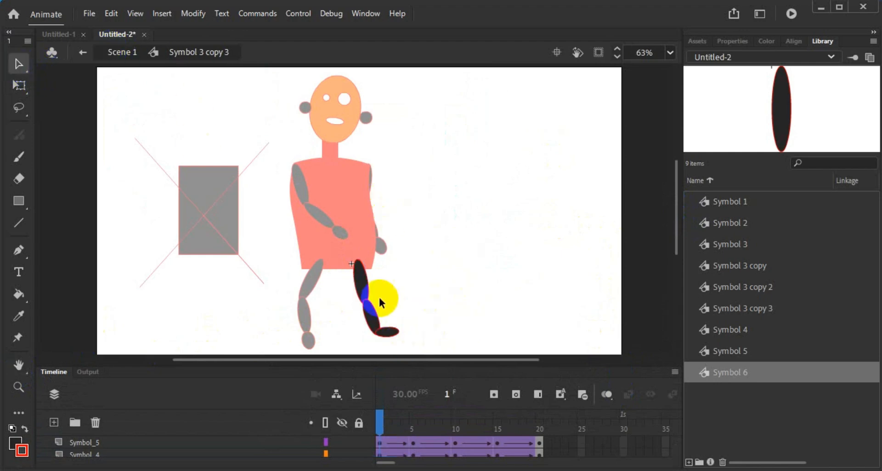
{"action": "left_click_drag", "start_coordinate": [380, 301], "coordinate": [412, 343]}
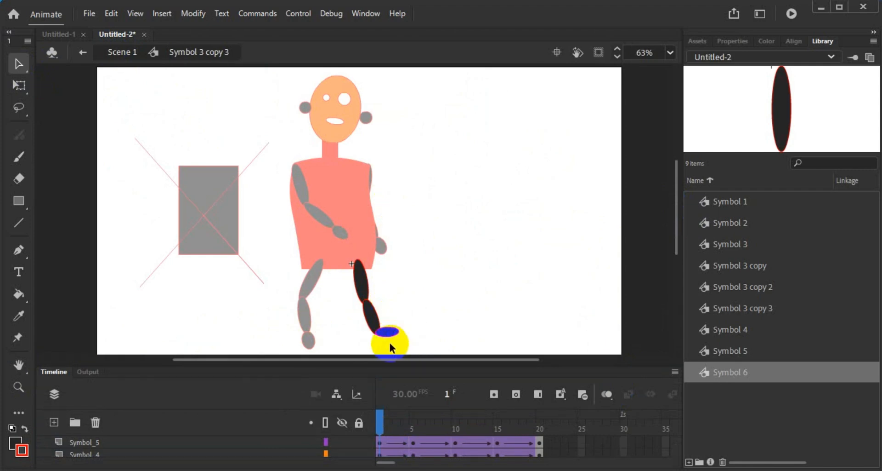
{"action": "left_click", "coordinate": [389, 334]}
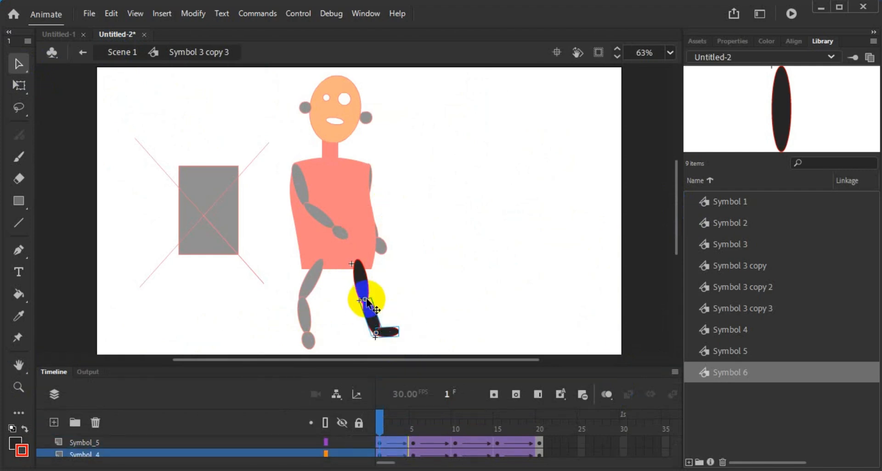
{"action": "left_click", "coordinate": [364, 275]}
{"action": "left_click", "coordinate": [19, 85]}
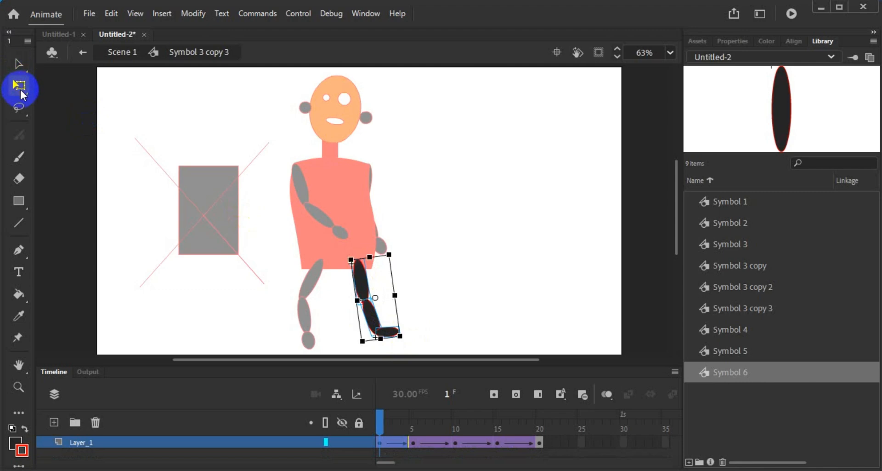
{"action": "scroll", "coordinate": [427, 285], "scroll_direction": "up", "scroll_amount": 2}
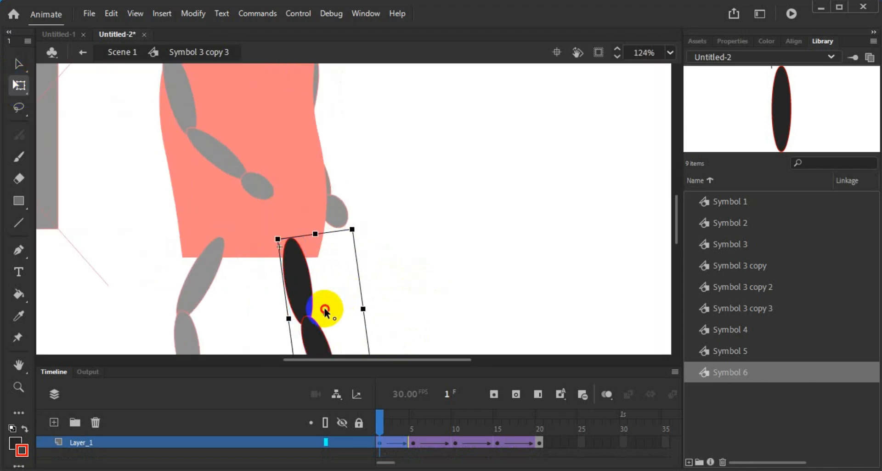
{"action": "left_click_drag", "start_coordinate": [325, 311], "coordinate": [293, 245]}
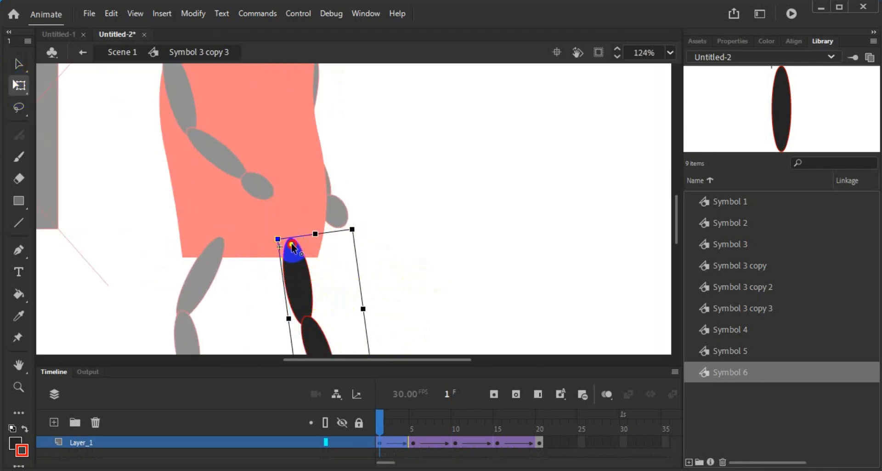
{"action": "scroll", "coordinate": [419, 250], "scroll_direction": "down", "scroll_amount": 3}
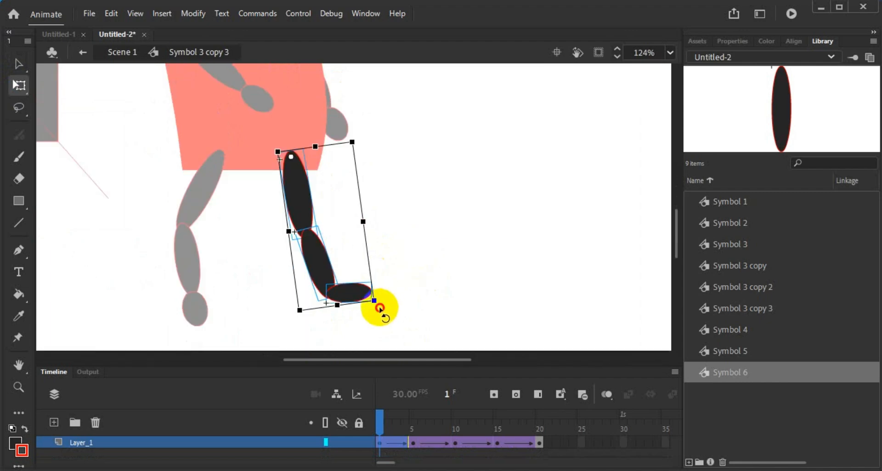
{"action": "left_click_drag", "start_coordinate": [379, 307], "coordinate": [392, 307]}
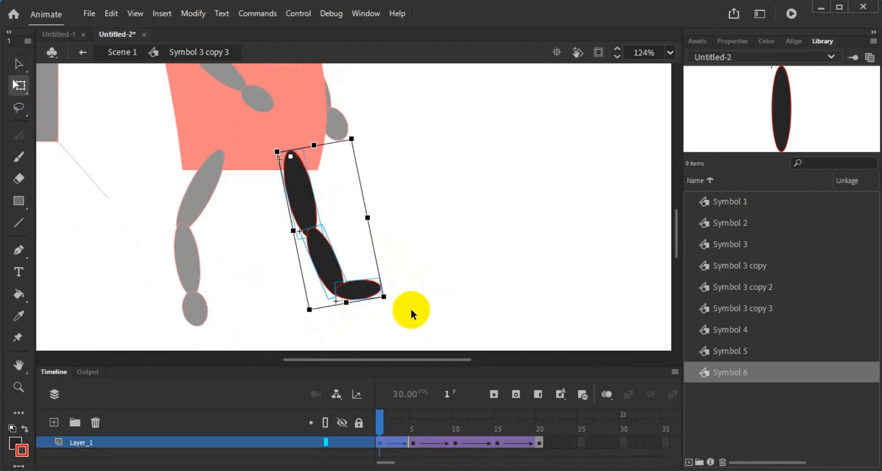
Step: Leave the leg symbol, return to Scene 1, and shift the front leg slightly back beneath the torso
{"action": "scroll", "coordinate": [410, 312], "scroll_direction": "up", "scroll_amount": 3}
{"action": "scroll", "coordinate": [411, 310], "scroll_direction": "up", "scroll_amount": 3}
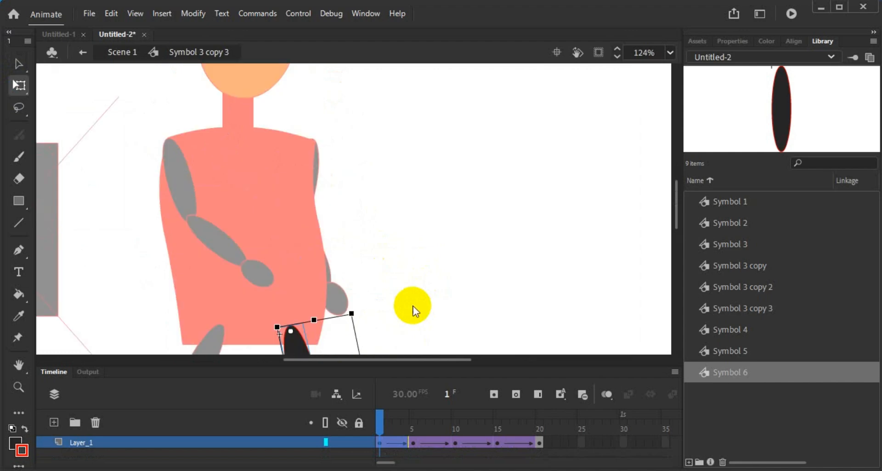
{"action": "scroll", "coordinate": [413, 310], "scroll_direction": "down", "scroll_amount": 3}
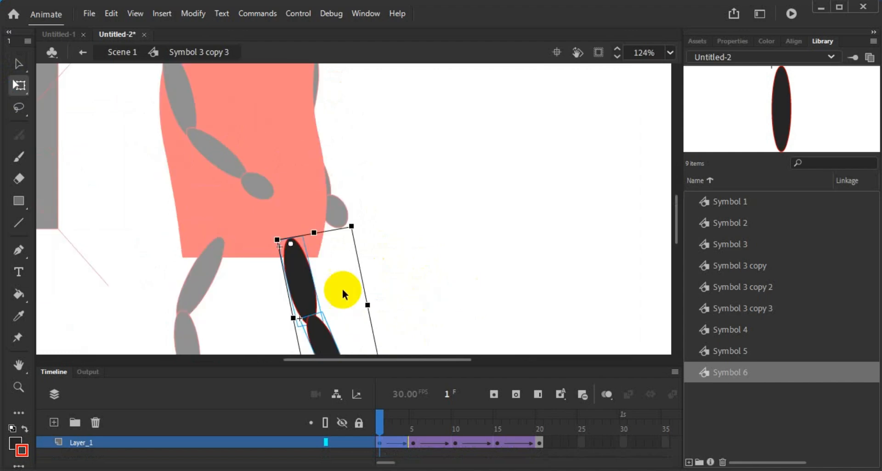
{"action": "scroll", "coordinate": [478, 269], "scroll_direction": "down", "scroll_amount": 3}
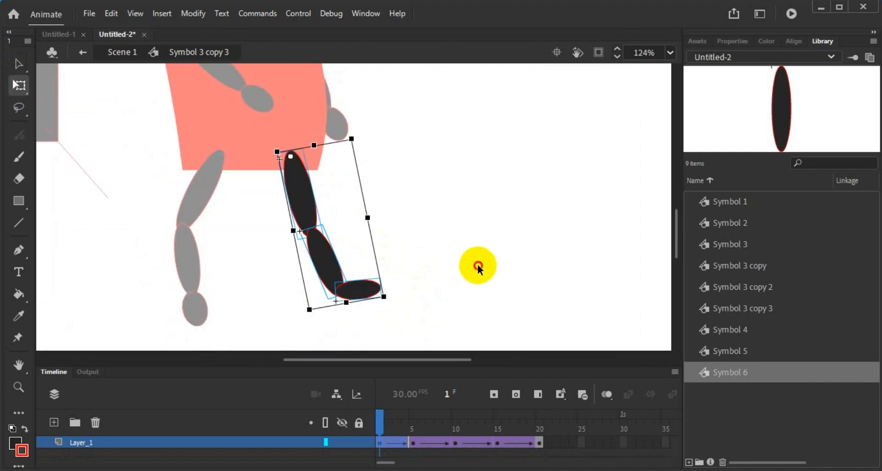
{"action": "double_click", "coordinate": [478, 267]}
{"action": "left_click_drag", "start_coordinate": [322, 251], "coordinate": [310, 256]}
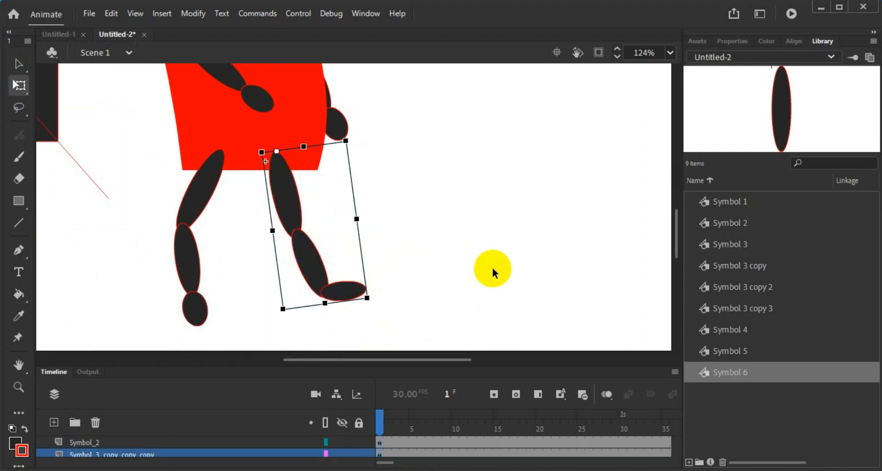
Step: Open the front leg's symbol for editing and enlarge the timeline until all three of its layers are visible
{"action": "left_click", "coordinate": [491, 265]}
{"action": "double_click", "coordinate": [312, 267]}
{"action": "left_click", "coordinate": [456, 260]}
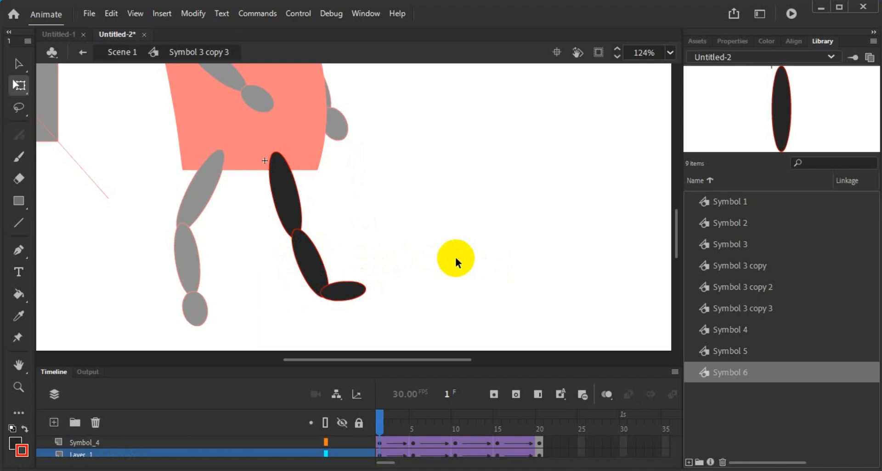
{"action": "scroll", "coordinate": [462, 242], "scroll_direction": "down", "scroll_amount": 1}
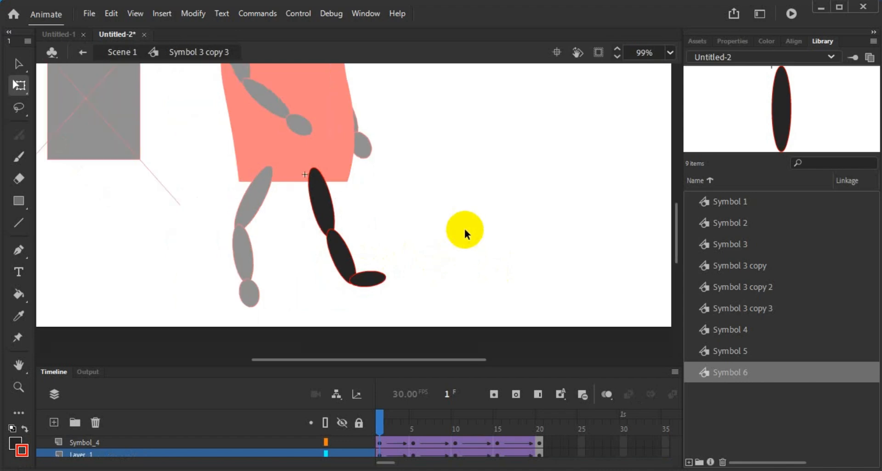
{"action": "left_click_drag", "start_coordinate": [677, 237], "coordinate": [676, 242]}
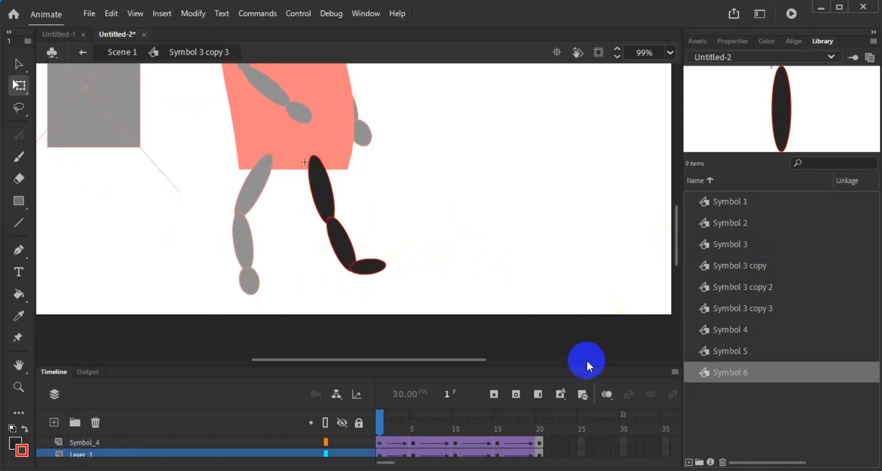
{"action": "left_click_drag", "start_coordinate": [574, 366], "coordinate": [573, 312]}
Step: Remove the classic tweens from all three layers of the front leg symbol, keeping the existing keyframes
{"action": "left_click", "coordinate": [414, 388]}
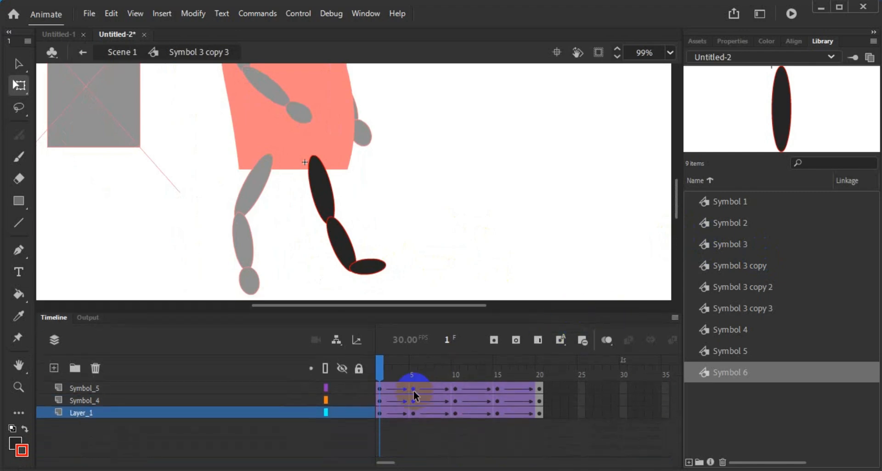
{"action": "left_click", "coordinate": [399, 412]}
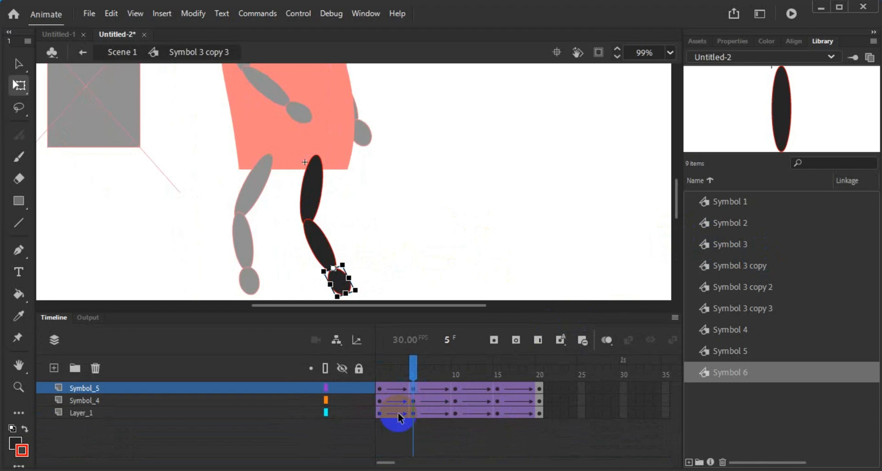
{"action": "left_click", "coordinate": [520, 428]}
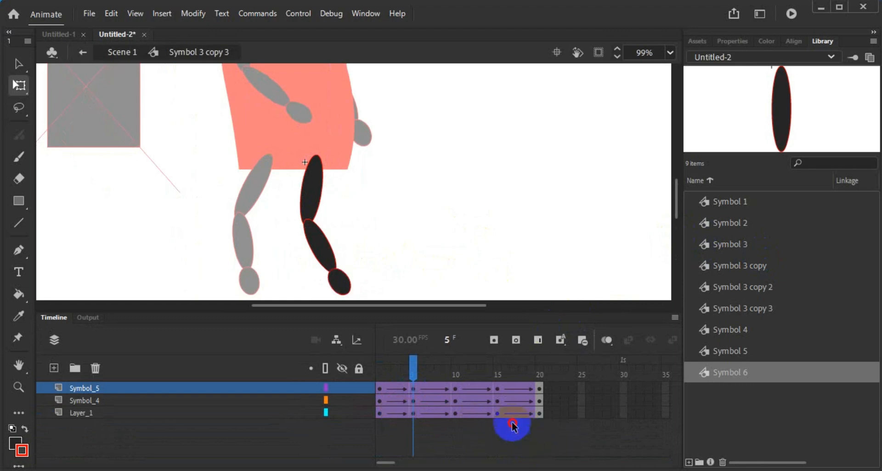
{"action": "left_click_drag", "start_coordinate": [518, 389], "coordinate": [437, 404]}
{"action": "right_click", "coordinate": [438, 404]}
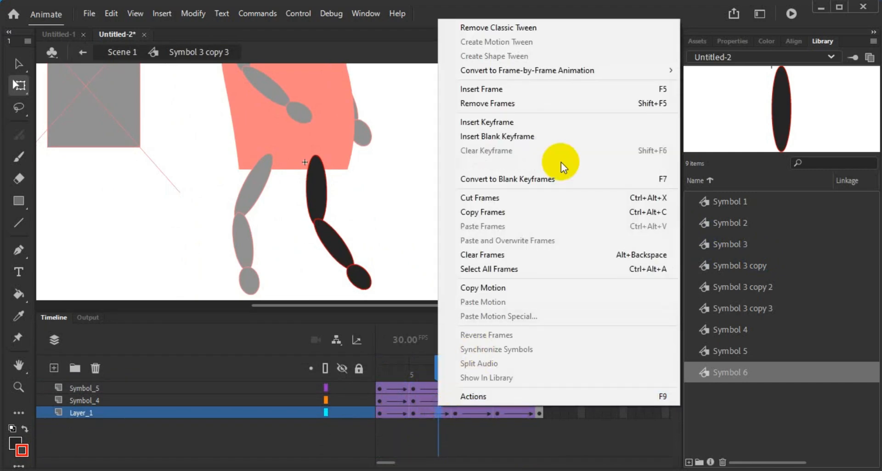
{"action": "left_click", "coordinate": [556, 28]}
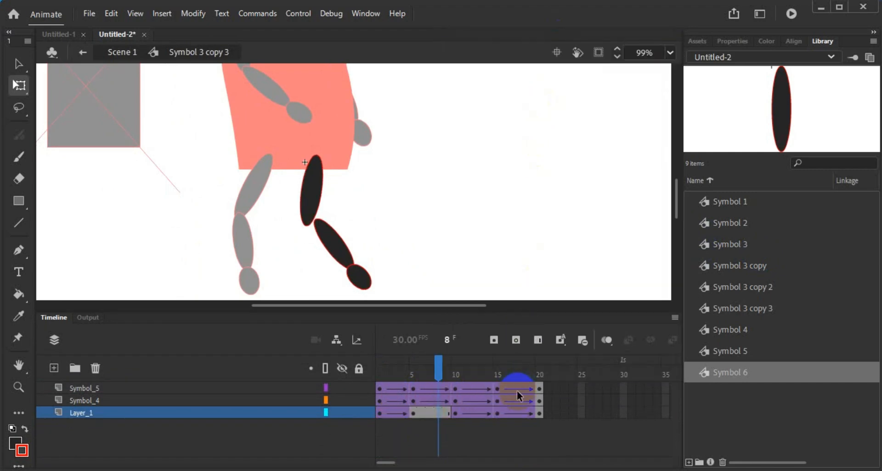
{"action": "left_click_drag", "start_coordinate": [517, 390], "coordinate": [393, 419]}
{"action": "right_click", "coordinate": [429, 397]}
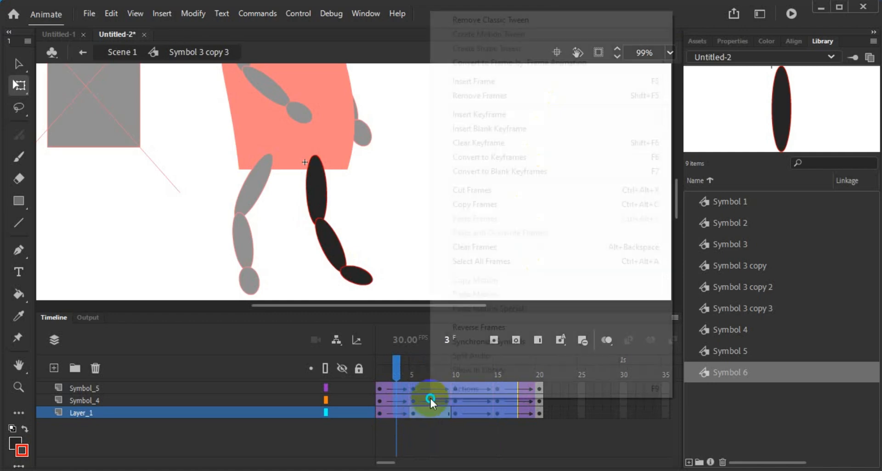
{"action": "left_click", "coordinate": [558, 23]}
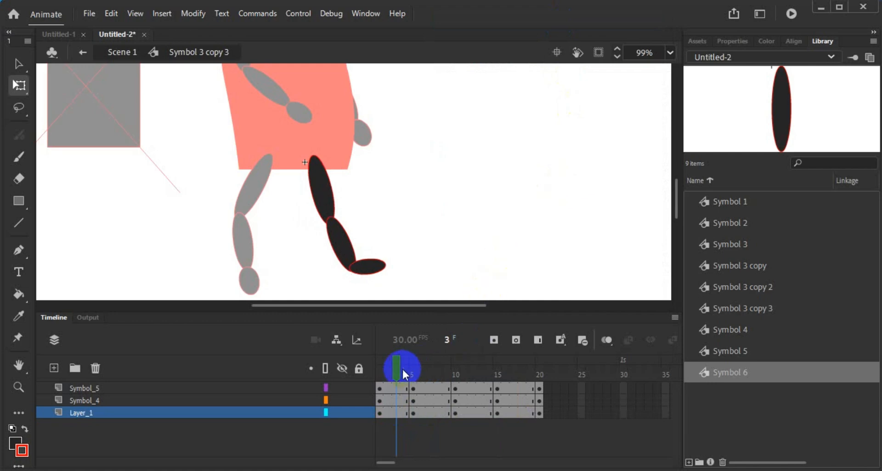
Step: Examine the front leg's poses at the keyframes on frames 1, 5, 10, 15 and 20 across its layers
{"action": "left_click_drag", "start_coordinate": [401, 368], "coordinate": [417, 386]}
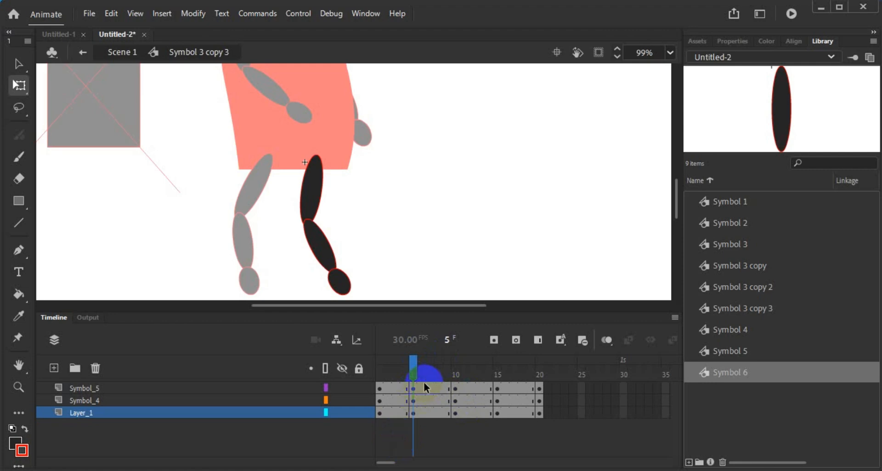
{"action": "left_click", "coordinate": [379, 398]}
{"action": "left_click", "coordinate": [538, 401]}
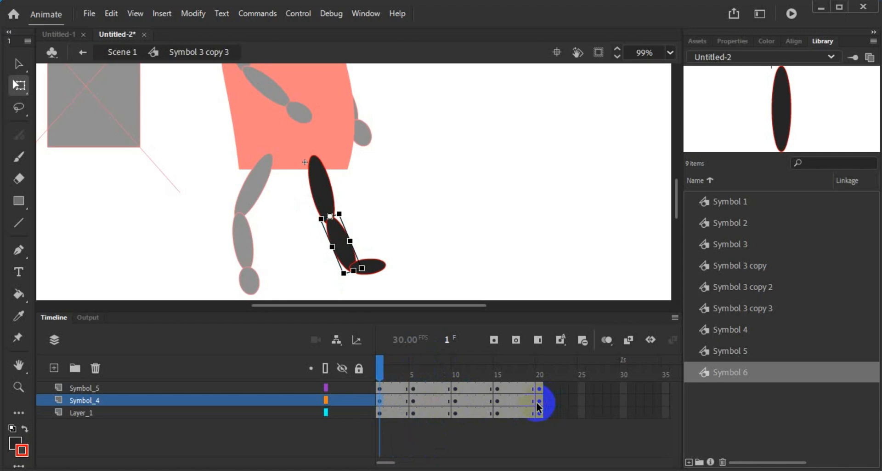
{"action": "left_click", "coordinate": [534, 405]}
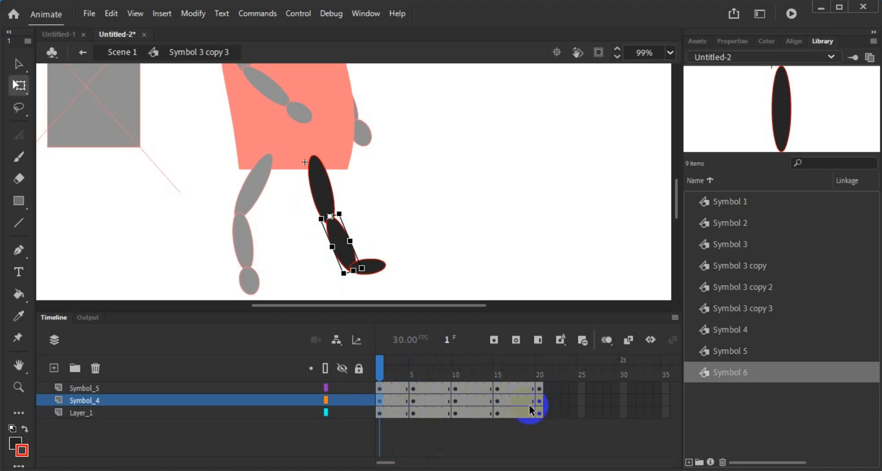
{"action": "left_click", "coordinate": [414, 400]}
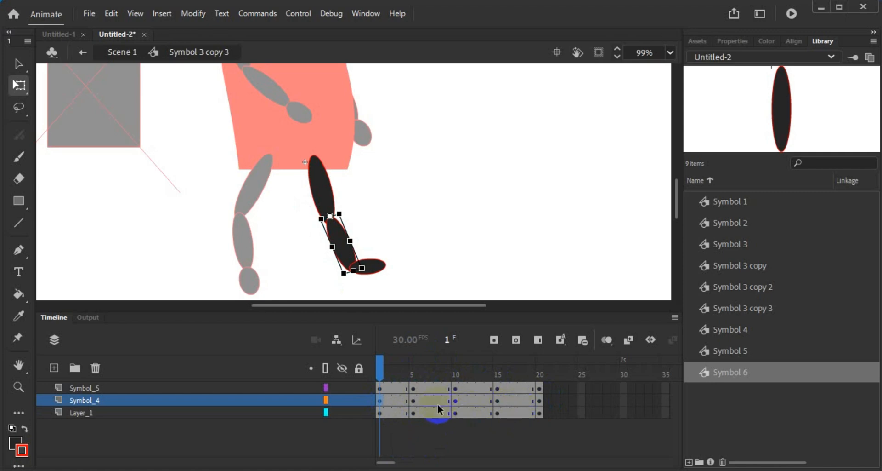
{"action": "left_click", "coordinate": [539, 412]}
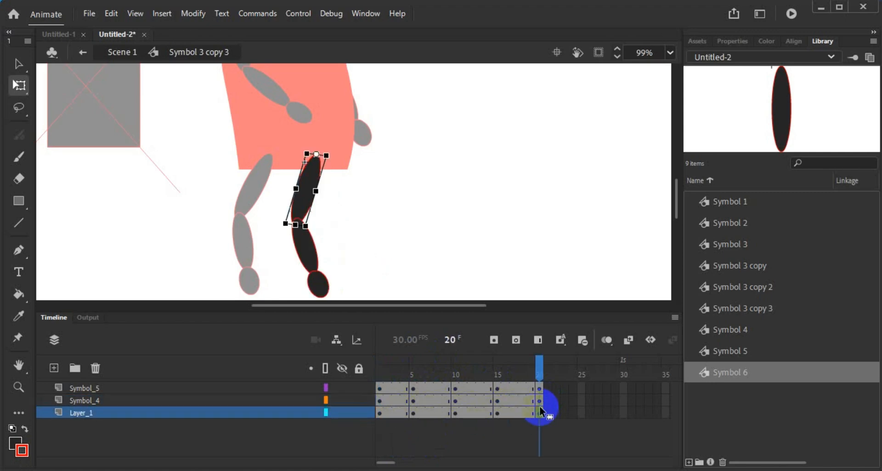
{"action": "left_click", "coordinate": [455, 411]}
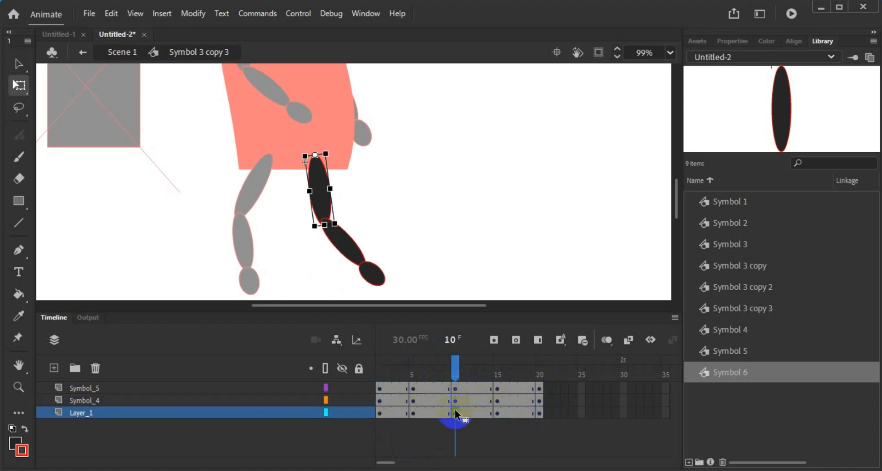
{"action": "left_click", "coordinate": [498, 412]}
{"action": "left_click", "coordinate": [413, 412]}
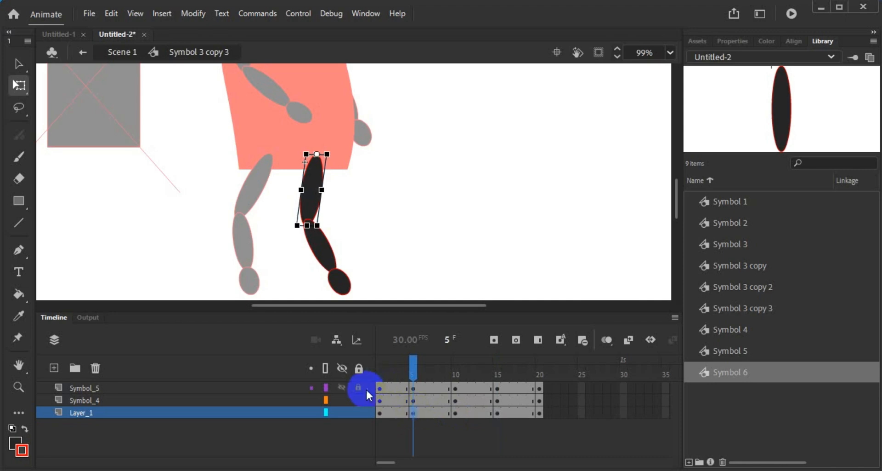
{"action": "left_click", "coordinate": [379, 400]}
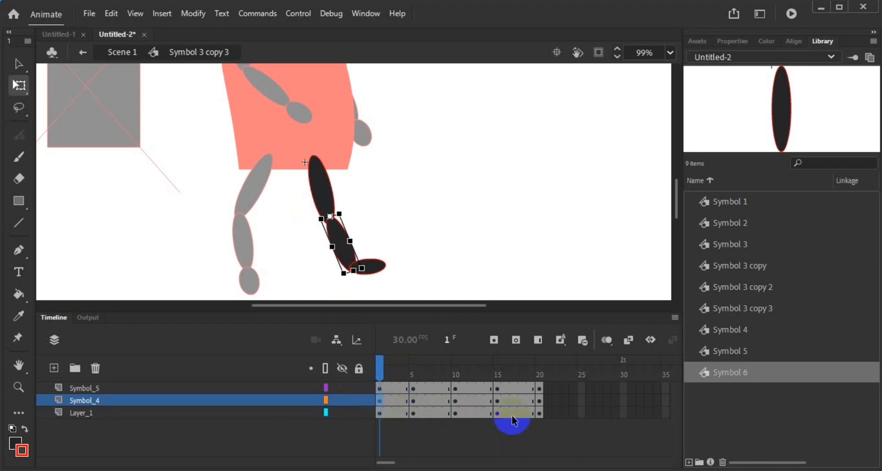
{"action": "left_click", "coordinate": [457, 401]}
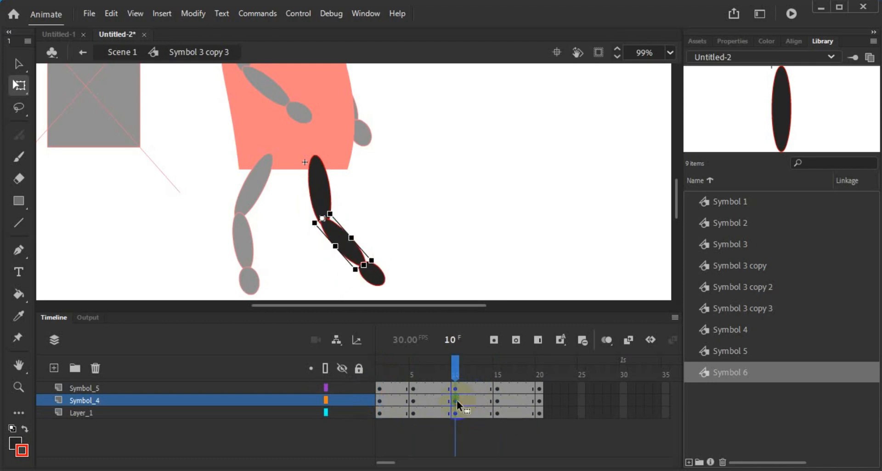
{"action": "left_click", "coordinate": [540, 407]}
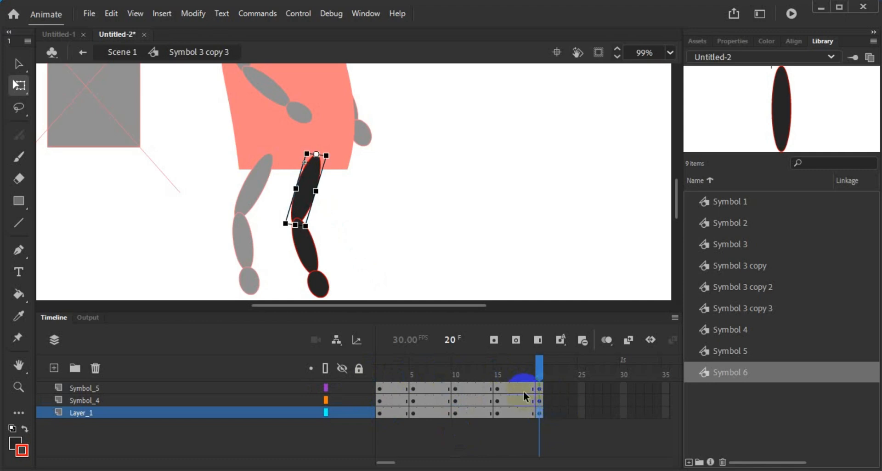
{"action": "left_click", "coordinate": [495, 388]}
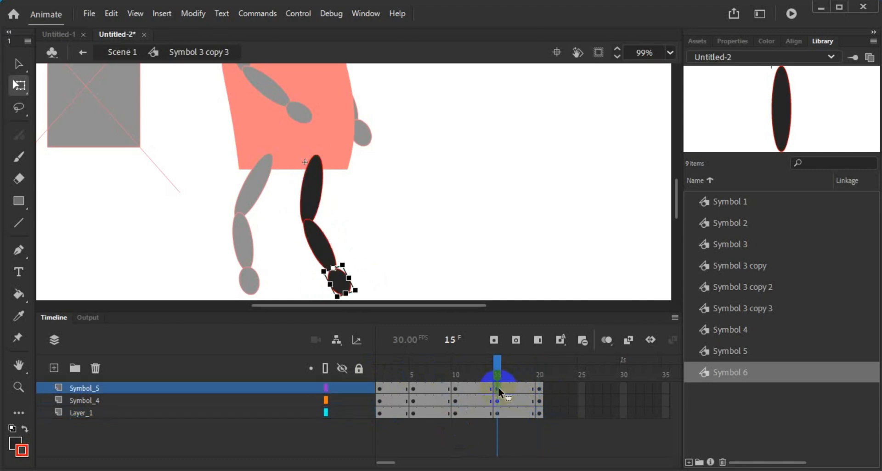
{"action": "left_click", "coordinate": [414, 398]}
{"action": "left_click", "coordinate": [470, 237]}
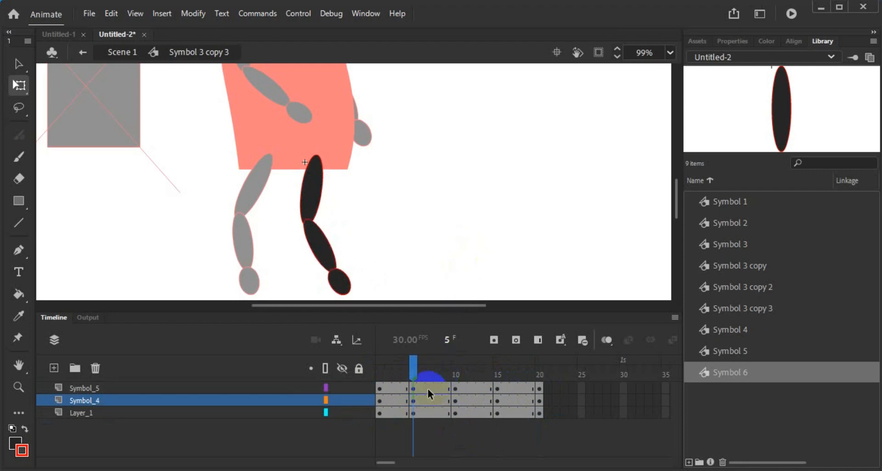
Step: Check which part of the front leg each layer's frame 5 keyframe holds
{"action": "left_click", "coordinate": [412, 387]}
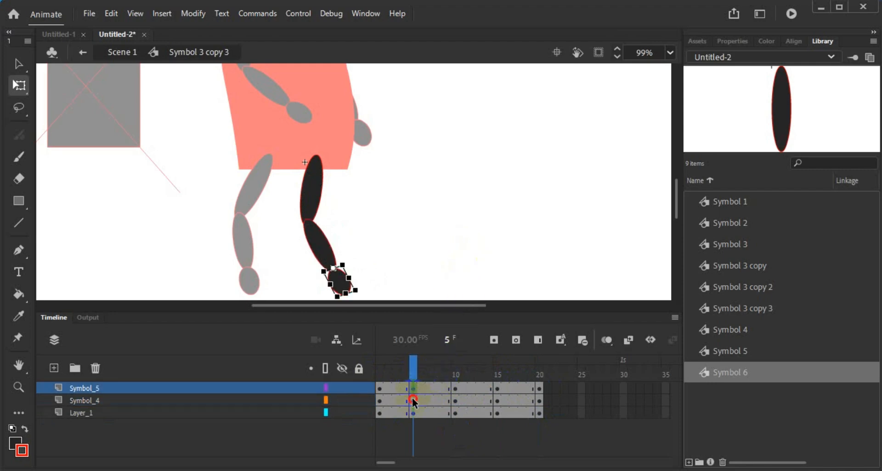
{"action": "left_click", "coordinate": [412, 399]}
{"action": "left_click", "coordinate": [413, 413]}
{"action": "left_click", "coordinate": [413, 399]}
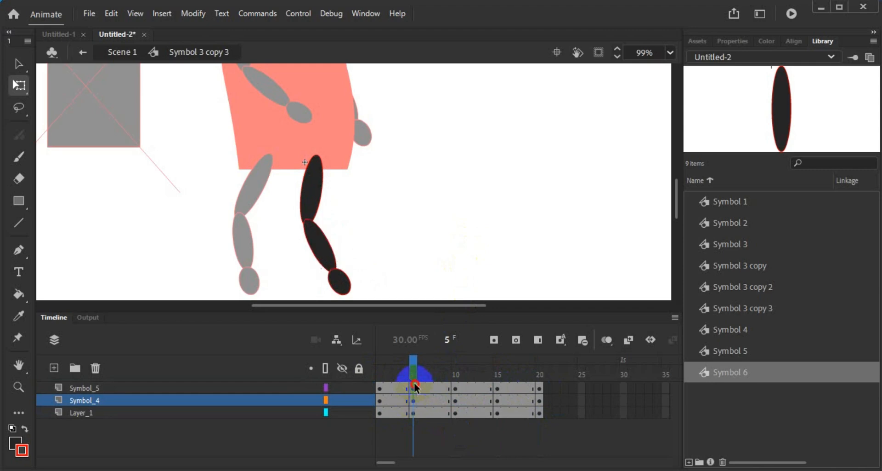
{"action": "left_click", "coordinate": [413, 387]}
{"action": "left_click", "coordinate": [486, 217]}
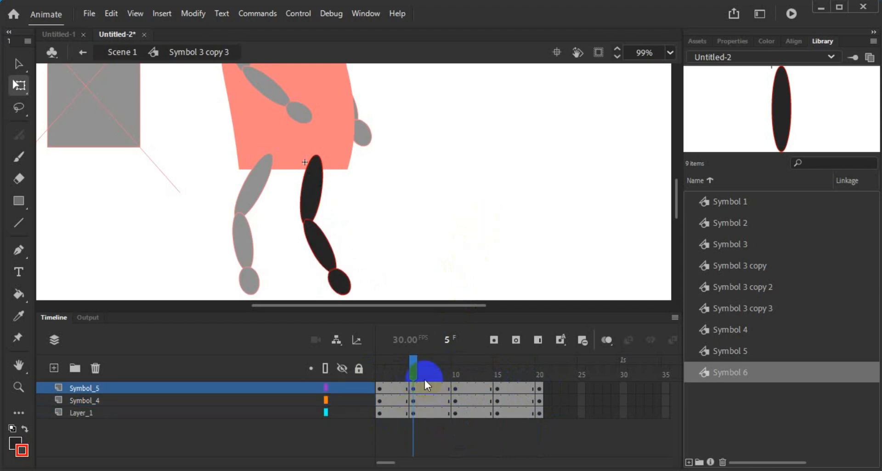
{"action": "mouse_move", "coordinate": [415, 369]}
{"action": "left_mouse_down"}
{"action": "mouse_move", "coordinate": [381, 369]}
{"action": "mouse_move", "coordinate": [415, 373]}
{"action": "left_mouse_up"}
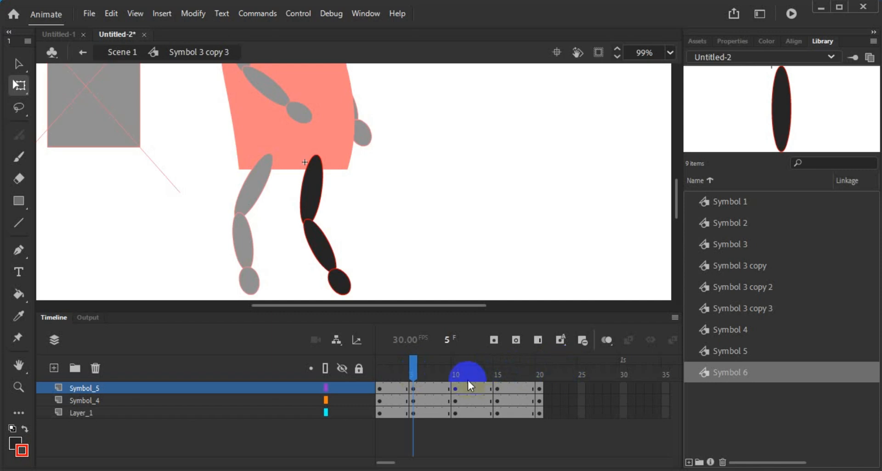
Step: Compare the frame 5 leg pose with neighbouring frames using onion skinning, and turn onion skinning off
{"action": "left_click", "coordinate": [607, 340]}
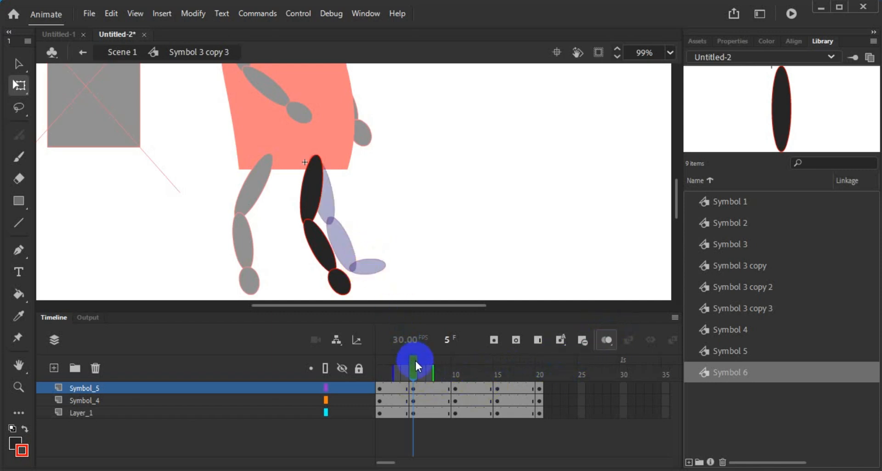
{"action": "left_click", "coordinate": [607, 339]}
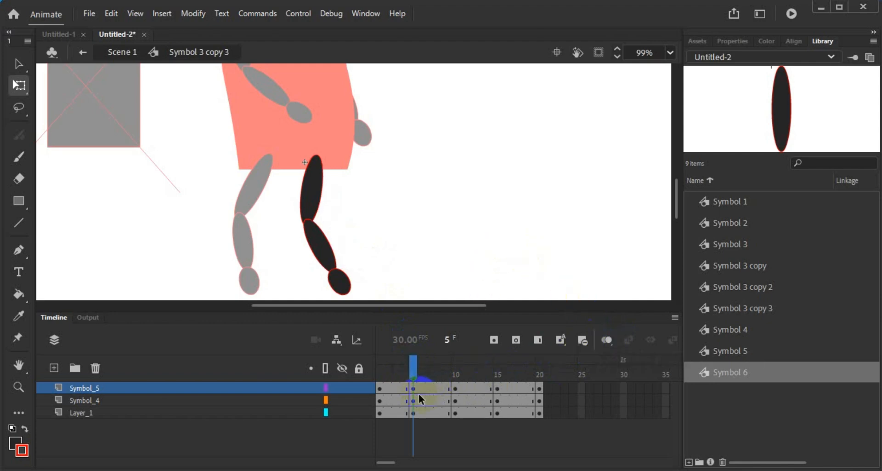
{"action": "mouse_move", "coordinate": [415, 374]}
{"action": "left_mouse_down"}
{"action": "mouse_move", "coordinate": [390, 374]}
{"action": "mouse_move", "coordinate": [410, 374]}
{"action": "left_mouse_up"}
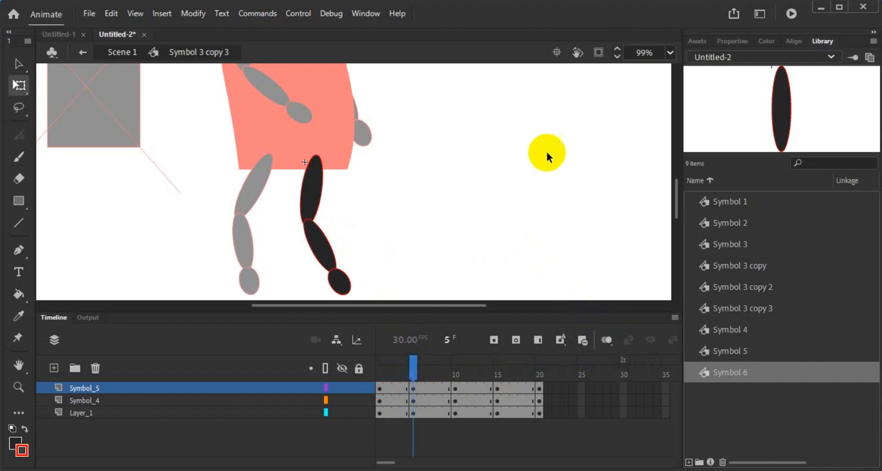
Step: Clear the frame 5 keyframes on Symbol_5, Symbol_4 and Layer_1 together
{"action": "left_click", "coordinate": [415, 413]}
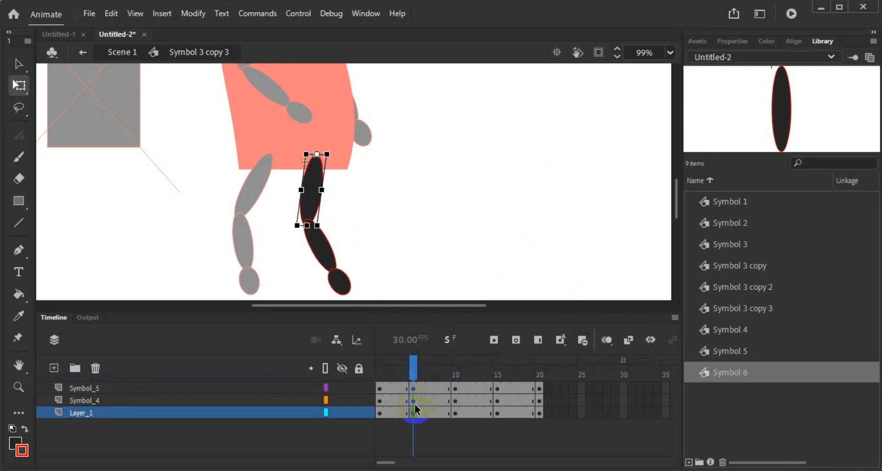
{"action": "left_click_drag", "start_coordinate": [415, 403], "coordinate": [413, 392]}
{"action": "left_click", "coordinate": [413, 395]}
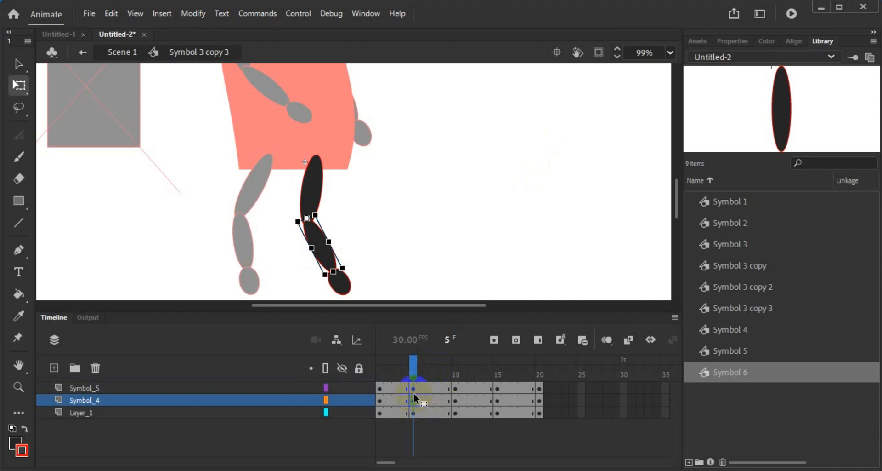
{"action": "left_click", "coordinate": [413, 412]}
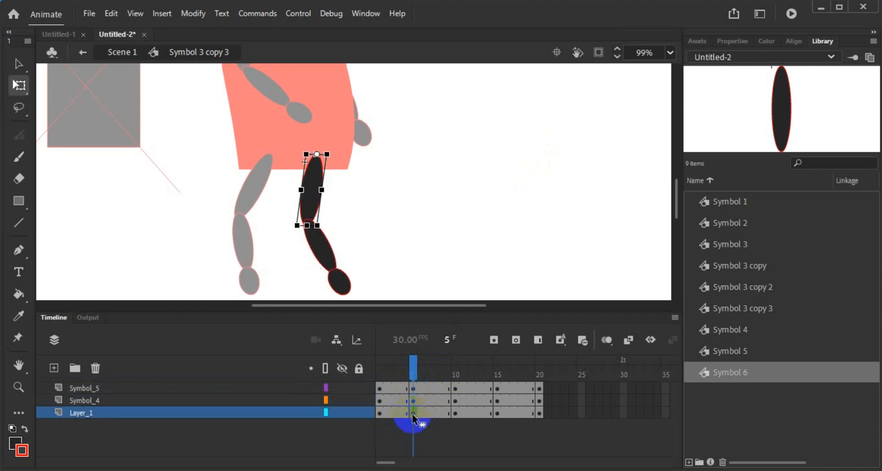
{"action": "left_click", "coordinate": [412, 387]}
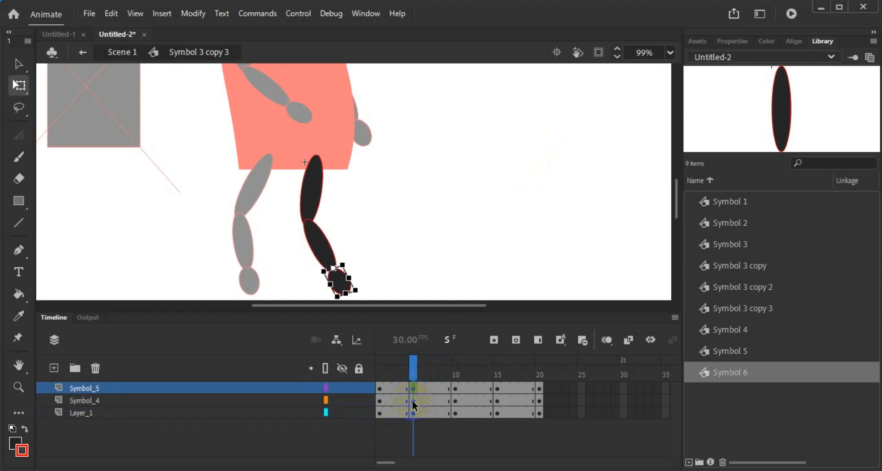
{"action": "left_click", "coordinate": [413, 400], "text": "shift"}
{"action": "left_click", "coordinate": [413, 412], "text": "shift"}
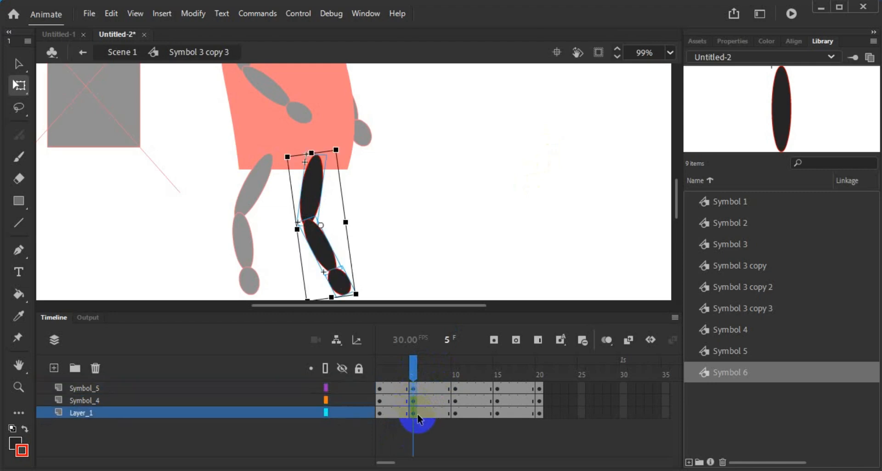
{"action": "key", "text": "shift+F6"}
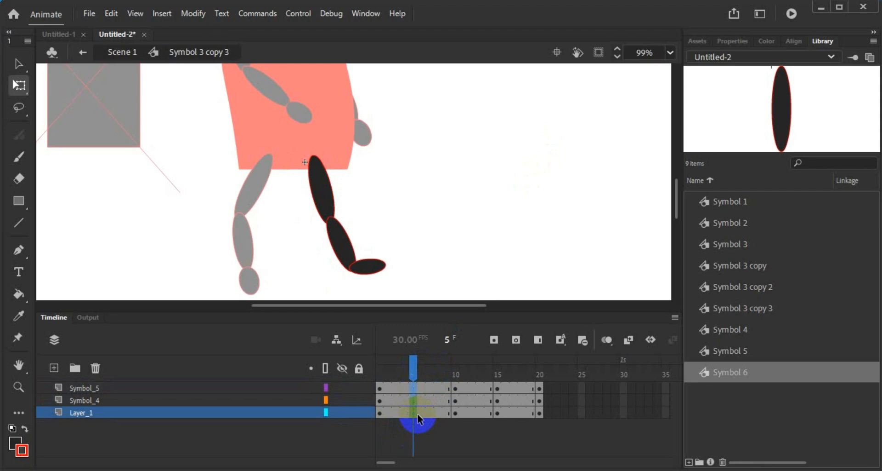
Step: Insert new keyframes at frame 5 on Symbol_5, Symbol_4 and Layer_1, and turn on onion skinning
{"action": "key", "text": "F6"}
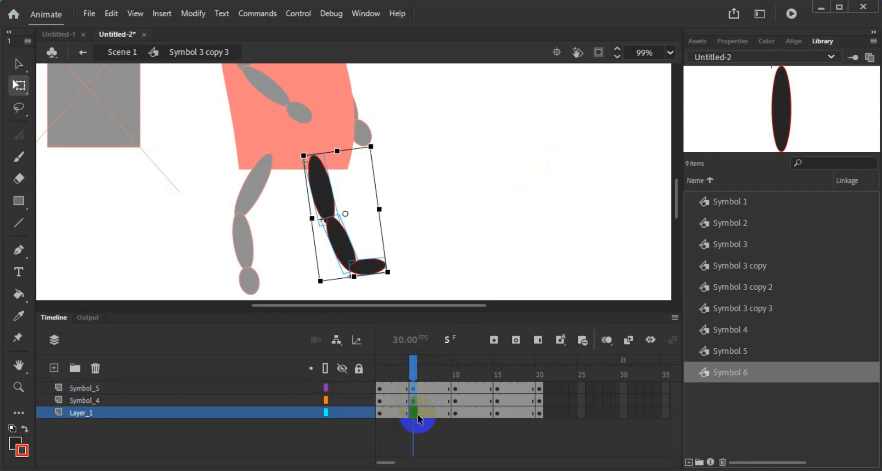
{"action": "left_click", "coordinate": [607, 341]}
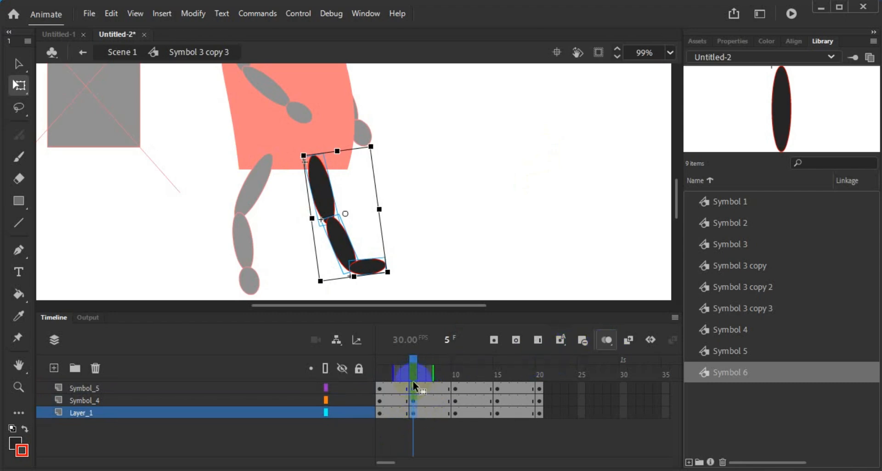
{"action": "left_click", "coordinate": [397, 319]}
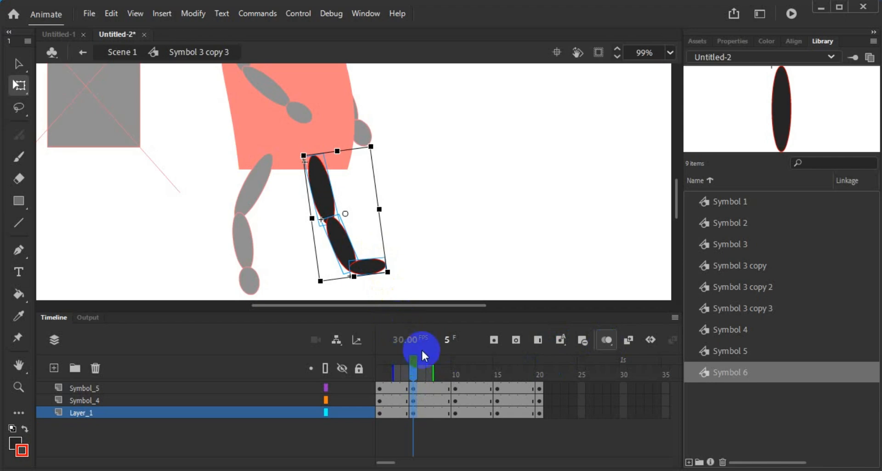
Step: Replace the frame 10 keyframes on all three leg layers with the preceding pose, and rotate the whole leg backward about the hip
{"action": "left_click", "coordinate": [454, 386]}
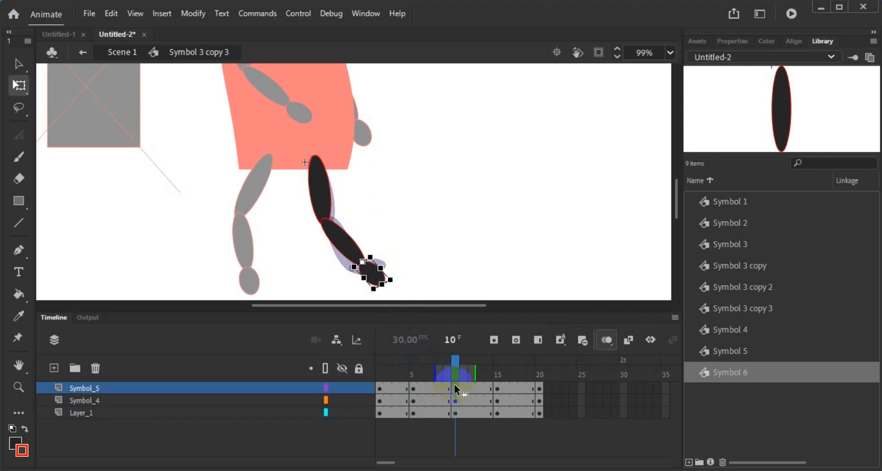
{"action": "left_click", "coordinate": [457, 398]}
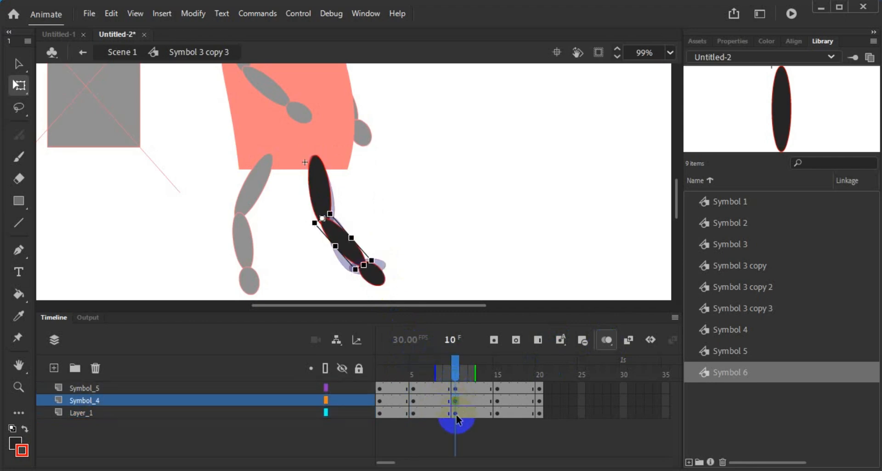
{"action": "left_click", "coordinate": [456, 412]}
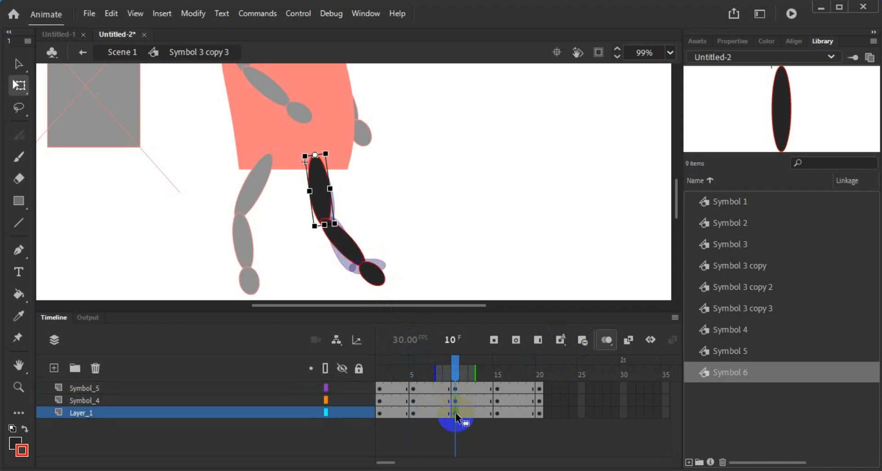
{"action": "left_click", "coordinate": [456, 388], "text": "shift"}
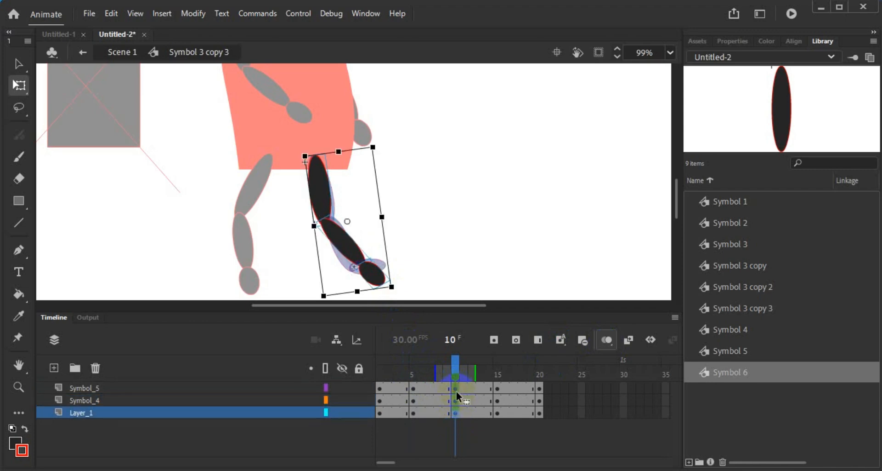
{"action": "key", "text": "ctrl+z"}
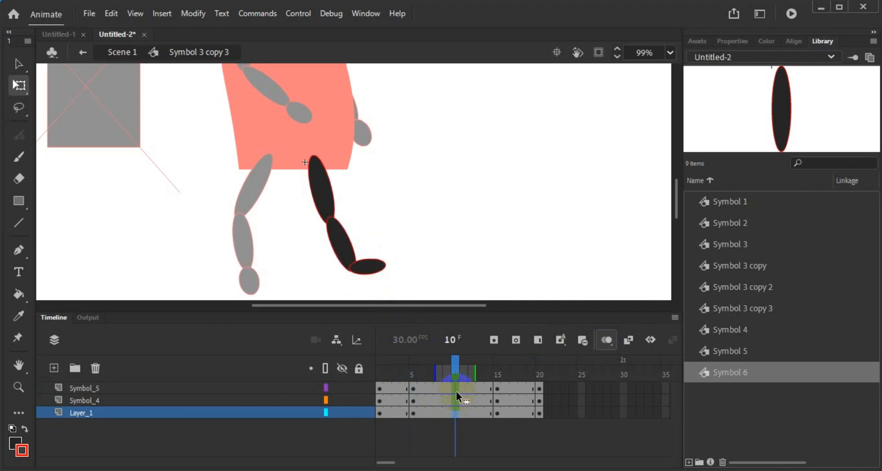
{"action": "left_click", "coordinate": [457, 391], "text": "shift"}
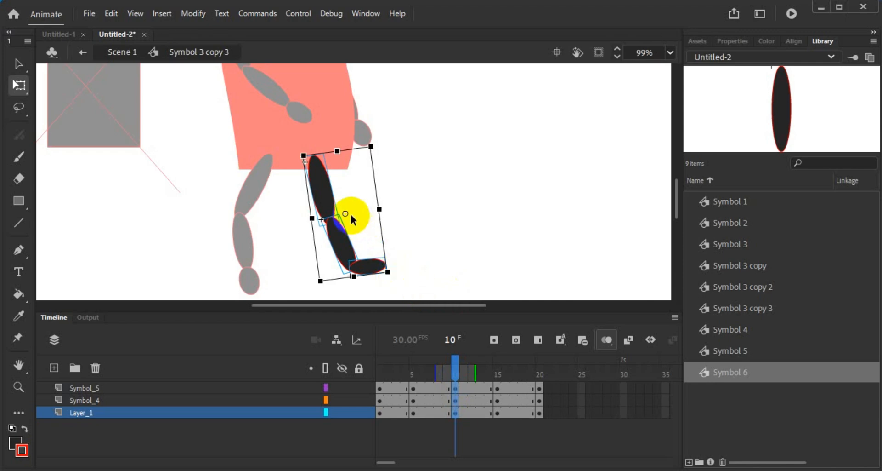
{"action": "left_click_drag", "start_coordinate": [346, 212], "coordinate": [316, 158]}
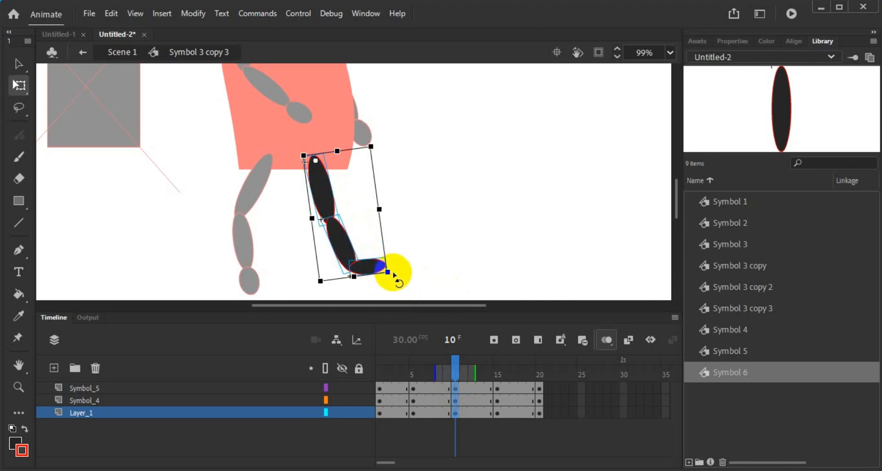
{"action": "left_click_drag", "start_coordinate": [390, 273], "coordinate": [318, 309]}
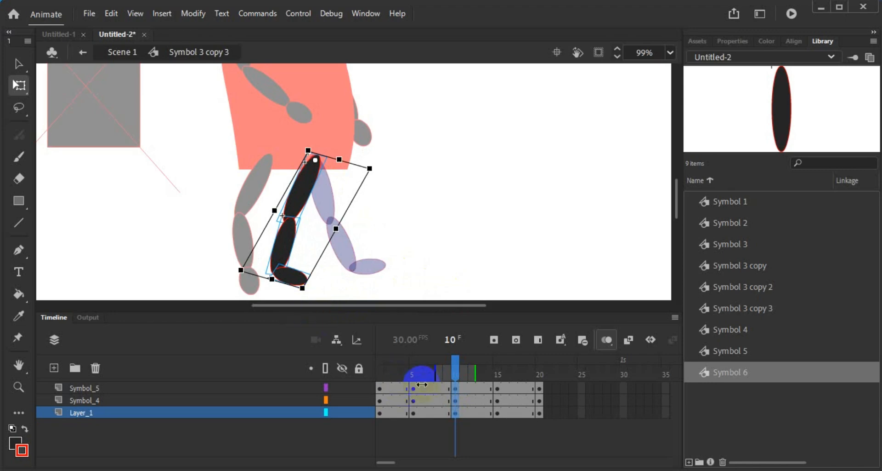
Step: Extend the onion skin range forward from frame 5 until it shows the leg pose on frame 10
{"action": "left_click_drag", "start_coordinate": [450, 376], "coordinate": [415, 387]}
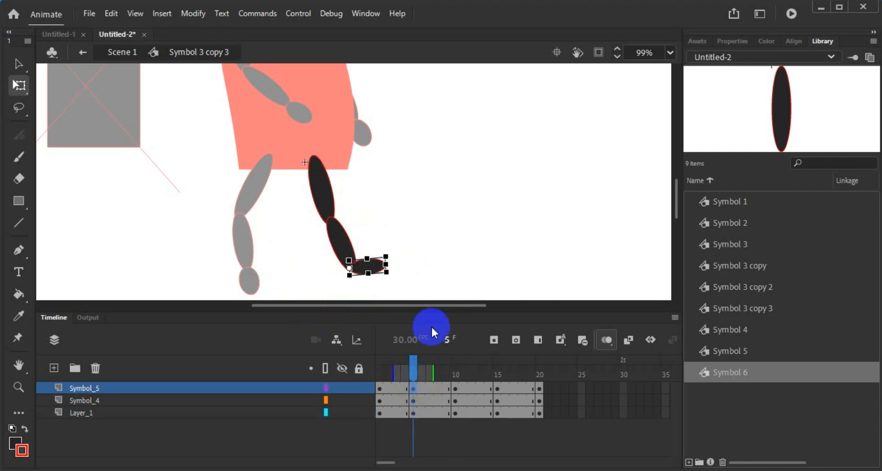
{"action": "left_click", "coordinate": [606, 340]}
{"action": "left_click", "coordinate": [606, 340]}
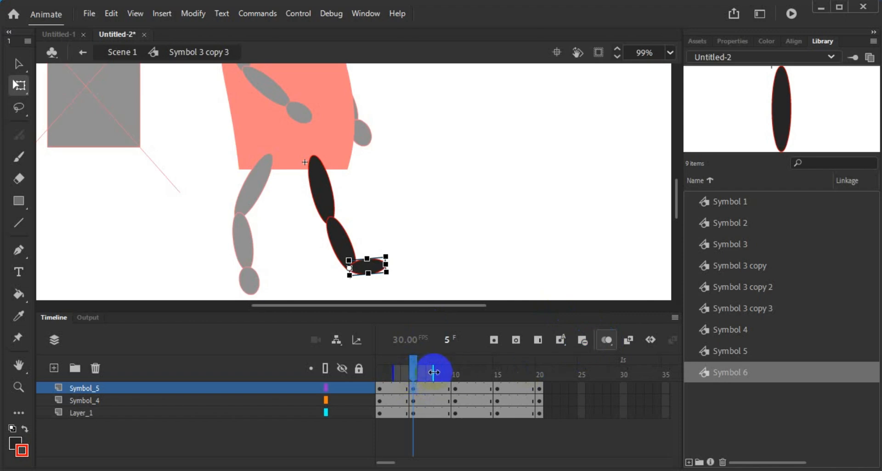
{"action": "left_click_drag", "start_coordinate": [433, 371], "coordinate": [460, 371]}
{"action": "left_click", "coordinate": [377, 259]}
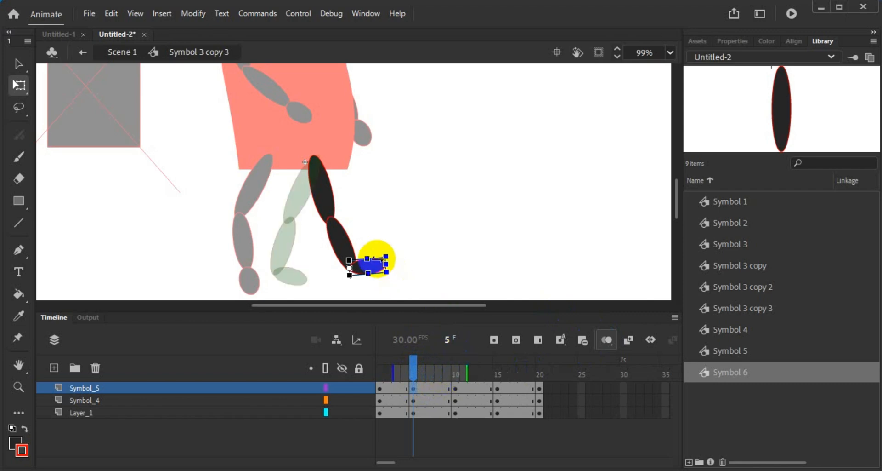
{"action": "left_click", "coordinate": [429, 219]}
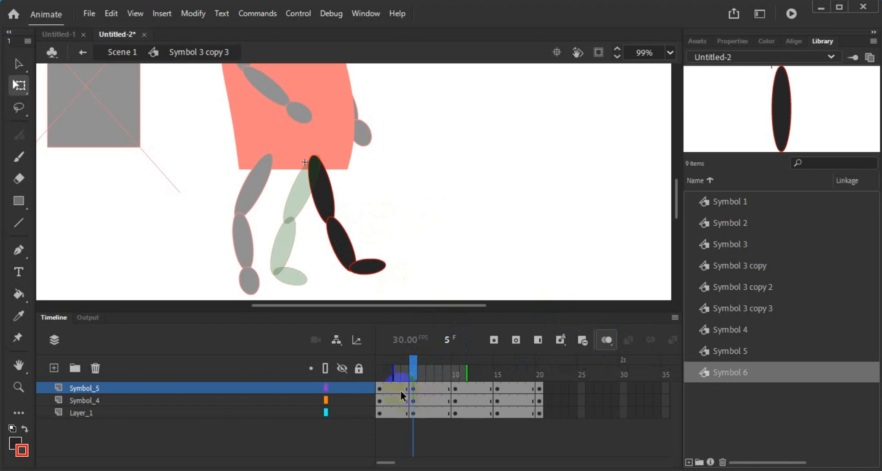
{"action": "left_click", "coordinate": [396, 388]}
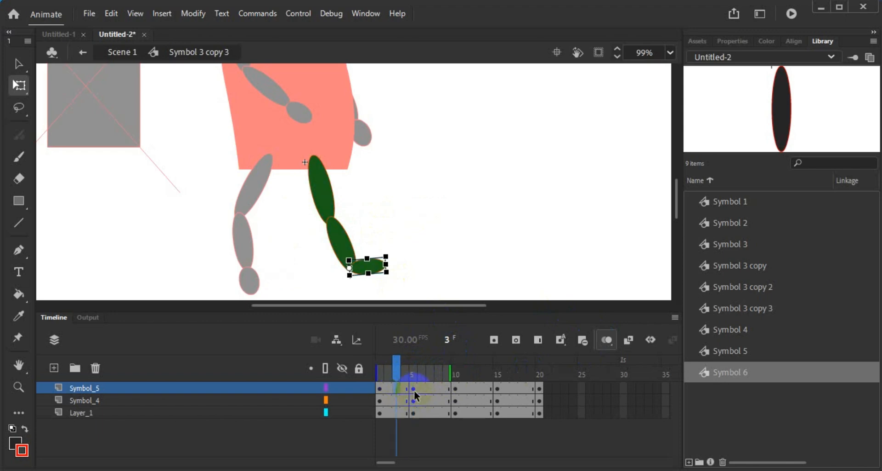
{"action": "left_click", "coordinate": [414, 387]}
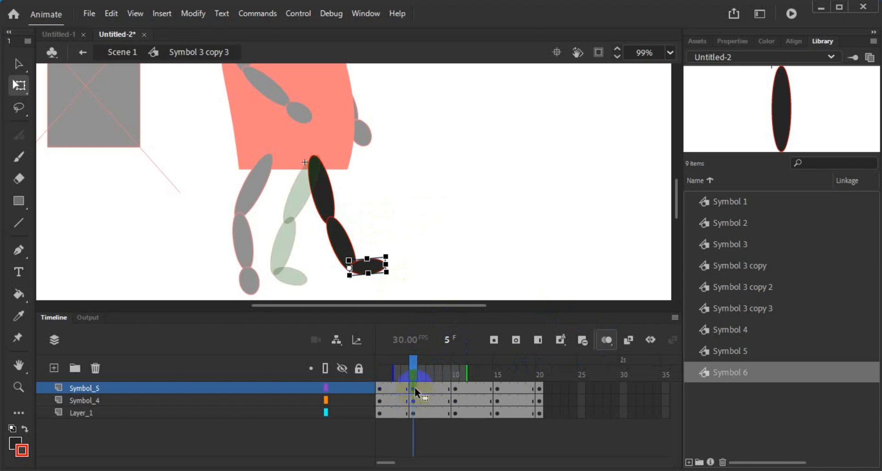
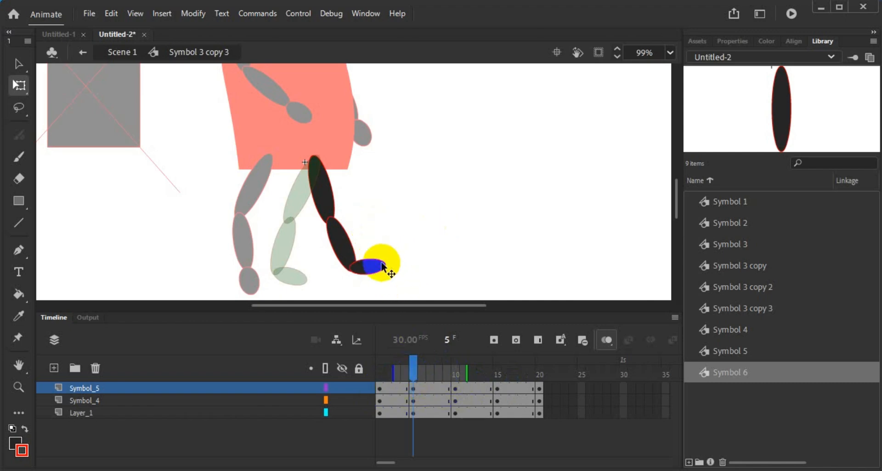
Step: Rotate the whole leg about the hip on frame 5 to a midway pose between the frame 1 and frame 10 poses
{"action": "left_click", "coordinate": [345, 244]}
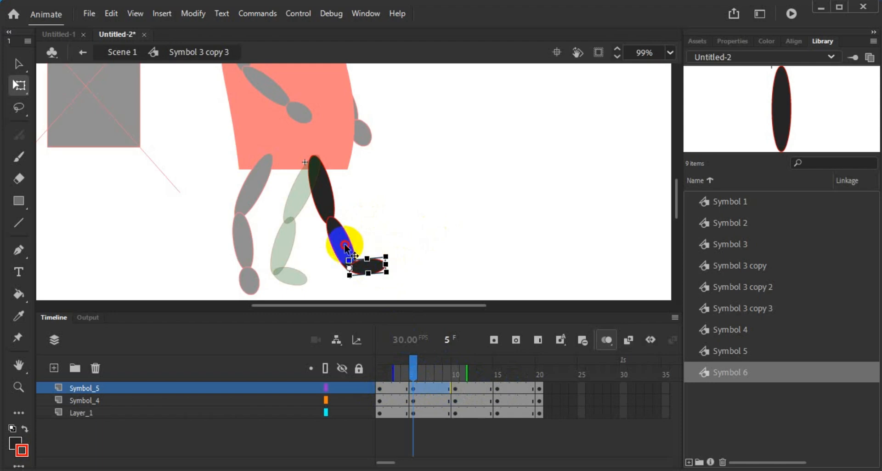
{"action": "left_click", "coordinate": [331, 199]}
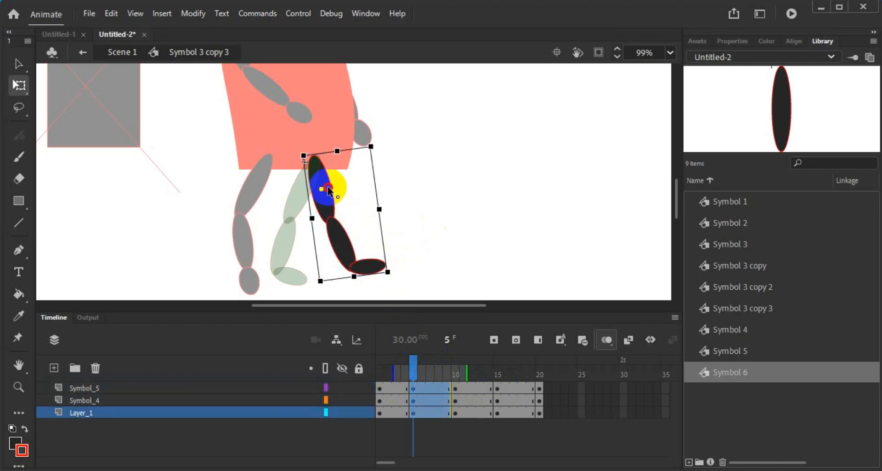
{"action": "left_click", "coordinate": [318, 166]}
{"action": "left_click_drag", "start_coordinate": [400, 266], "coordinate": [364, 293]}
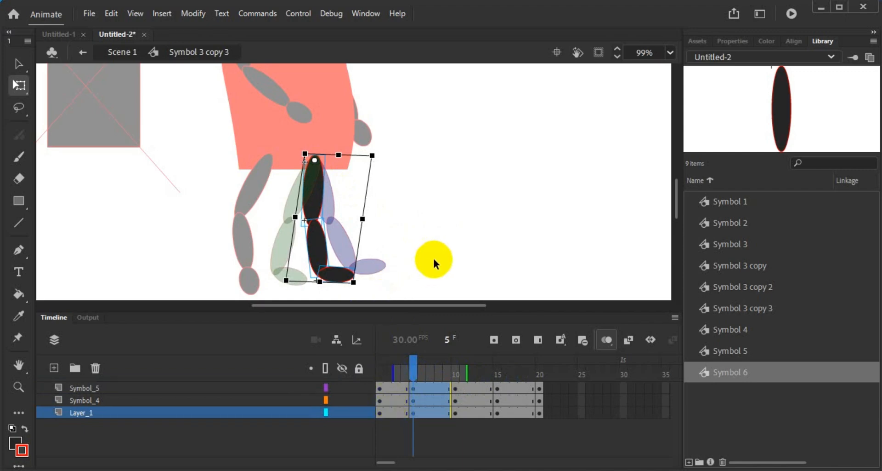
{"action": "left_click", "coordinate": [400, 264]}
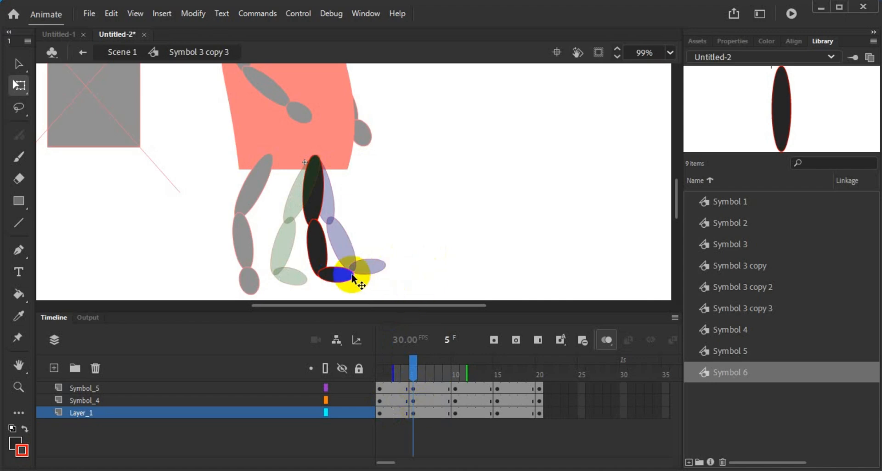
{"action": "left_click", "coordinate": [324, 258]}
{"action": "left_click_drag", "start_coordinate": [324, 258], "coordinate": [326, 242]}
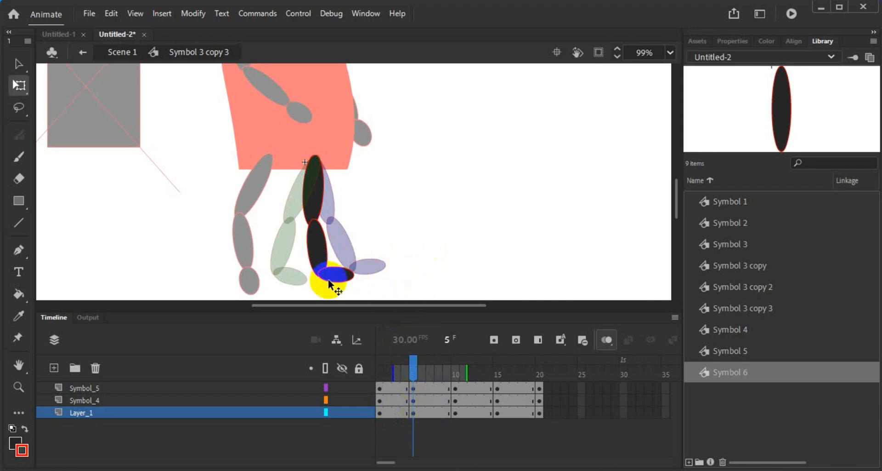
{"action": "left_click", "coordinate": [334, 272]}
{"action": "left_click_drag", "start_coordinate": [325, 248], "coordinate": [318, 243]}
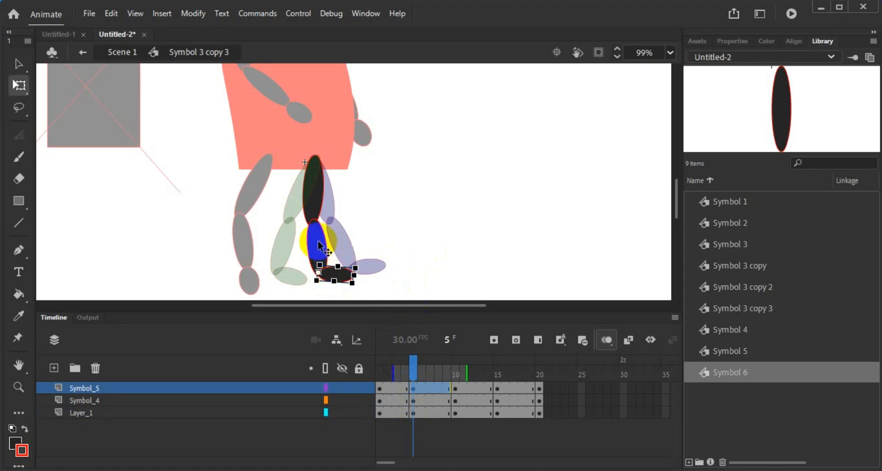
{"action": "left_click", "coordinate": [321, 245]}
{"action": "left_click", "coordinate": [324, 206]}
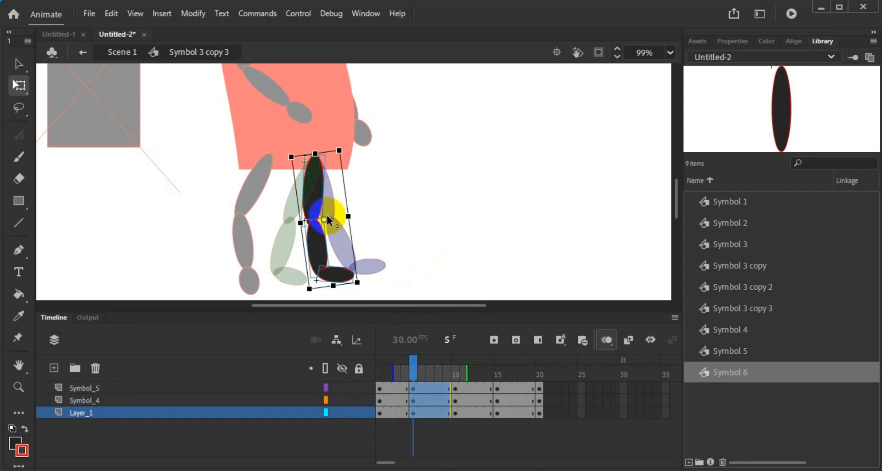
{"action": "left_click", "coordinate": [315, 180]}
{"action": "left_click", "coordinate": [315, 165]}
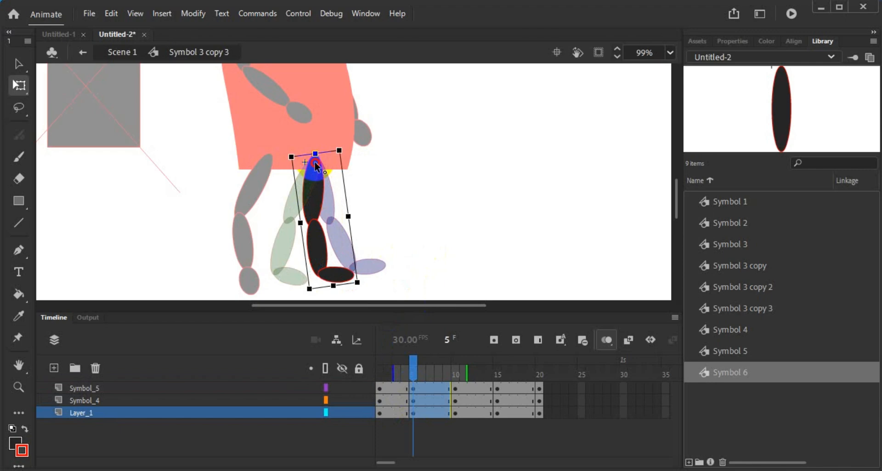
{"action": "left_click", "coordinate": [395, 193]}
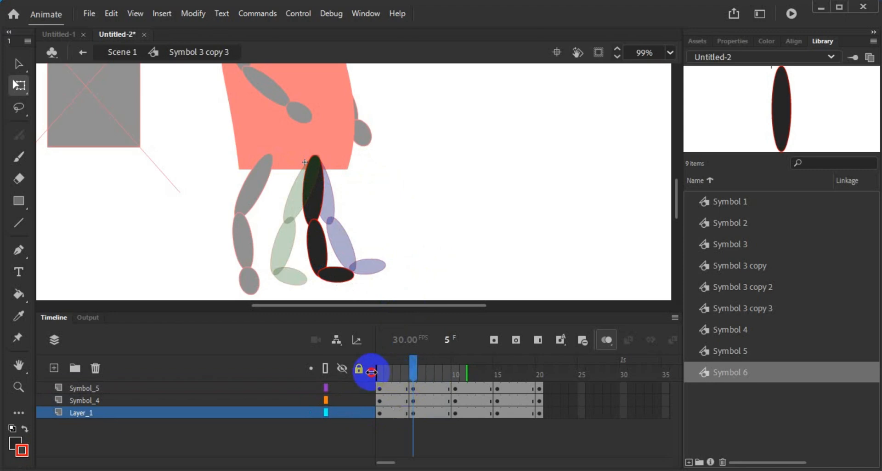
Step: Extend the onion skin range back to frame 1 and compare the leg poses on frames 5, 10 and 15
{"action": "left_click", "coordinate": [386, 368]}
{"action": "left_click_drag", "start_coordinate": [385, 367], "coordinate": [413, 370]}
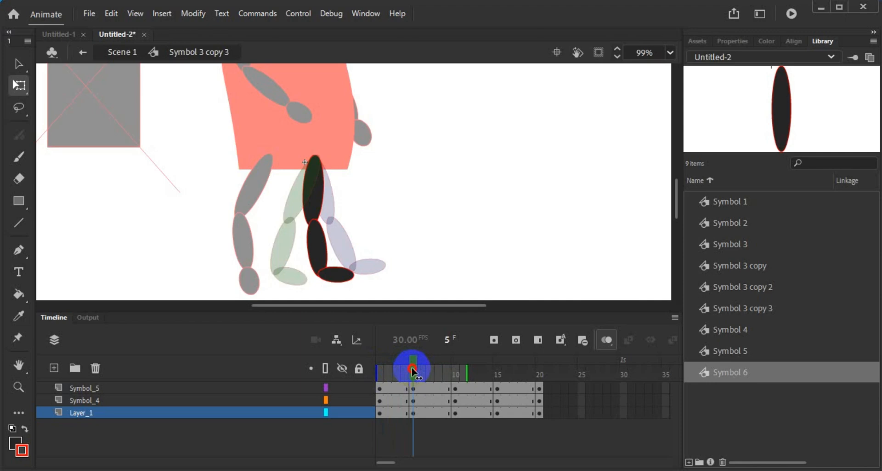
{"action": "mouse_move", "coordinate": [413, 371]}
{"action": "left_mouse_down"}
{"action": "mouse_move", "coordinate": [383, 372]}
{"action": "mouse_move", "coordinate": [416, 375]}
{"action": "left_mouse_up"}
{"action": "left_click_drag", "start_coordinate": [414, 375], "coordinate": [497, 384]}
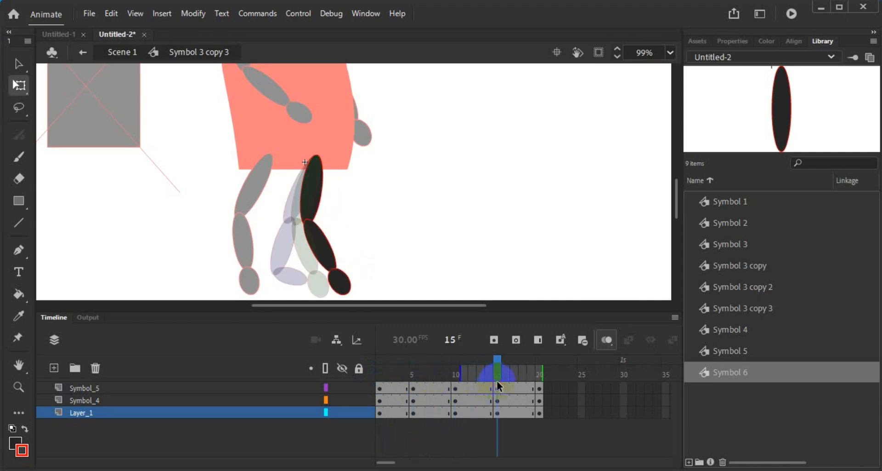
{"action": "left_click_drag", "start_coordinate": [495, 384], "coordinate": [455, 375]}
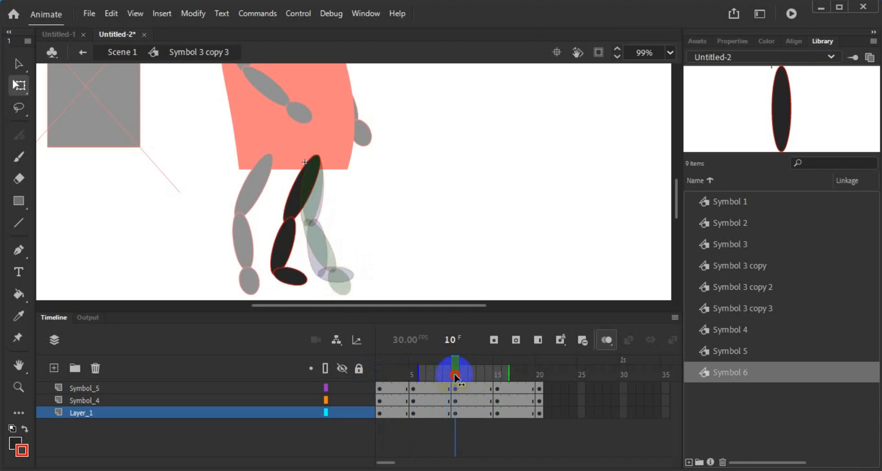
{"action": "left_click", "coordinate": [455, 390]}
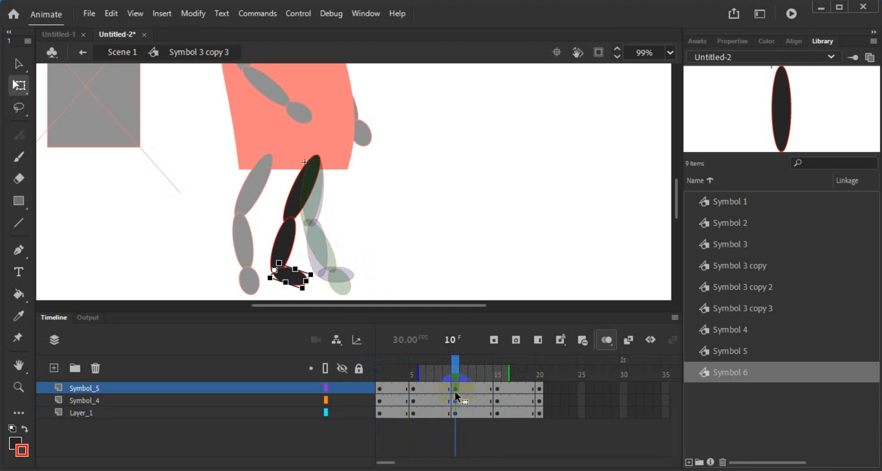
{"action": "left_click", "coordinate": [492, 243]}
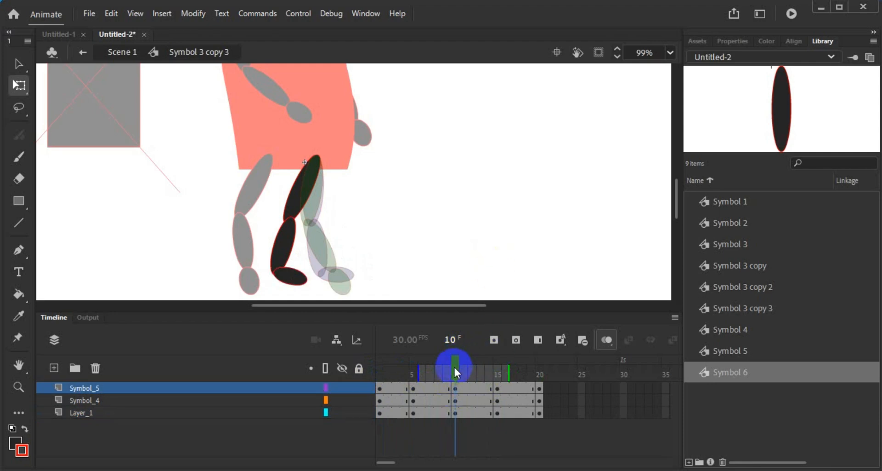
{"action": "left_click_drag", "start_coordinate": [455, 372], "coordinate": [495, 370]}
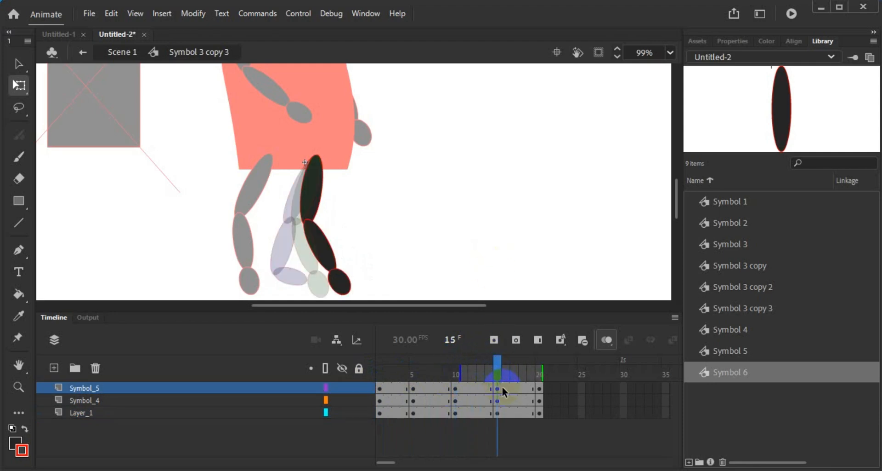
Step: Copy the frame 5 keyframes of all three leg layers onto frame 15, replacing the pose there
{"action": "left_click", "coordinate": [412, 387]}
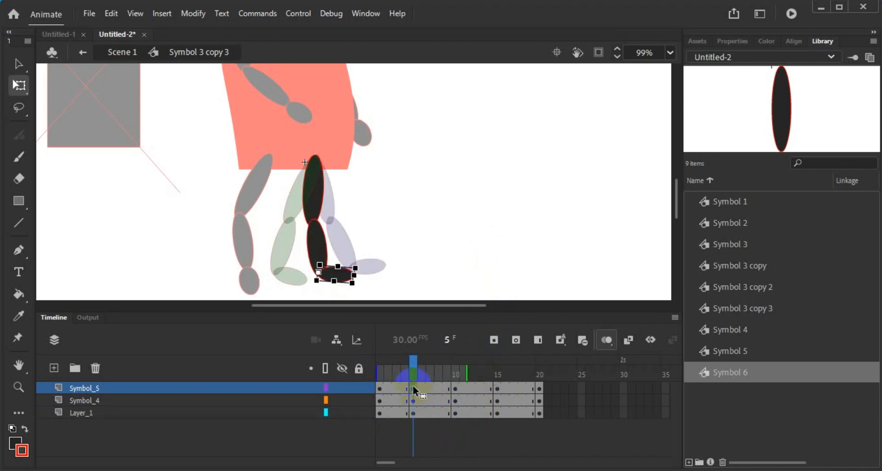
{"action": "left_click", "coordinate": [413, 400]}
{"action": "left_click", "coordinate": [413, 412]}
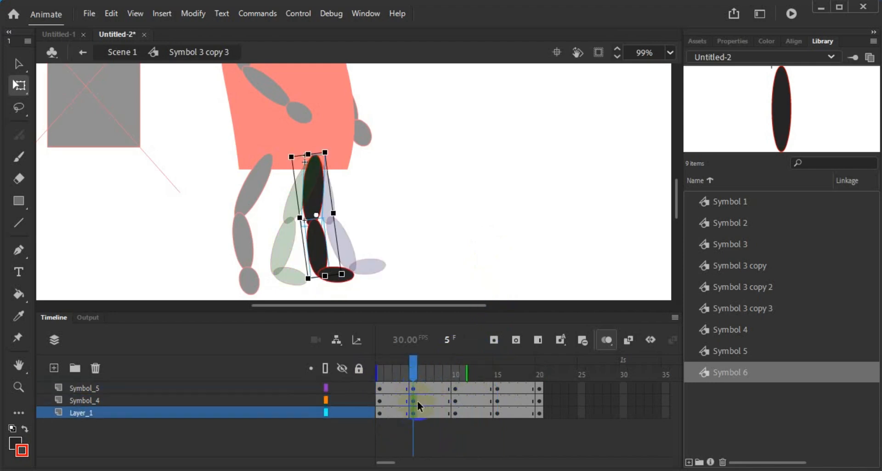
{"action": "left_click", "coordinate": [413, 400]}
{"action": "left_click", "coordinate": [413, 413]}
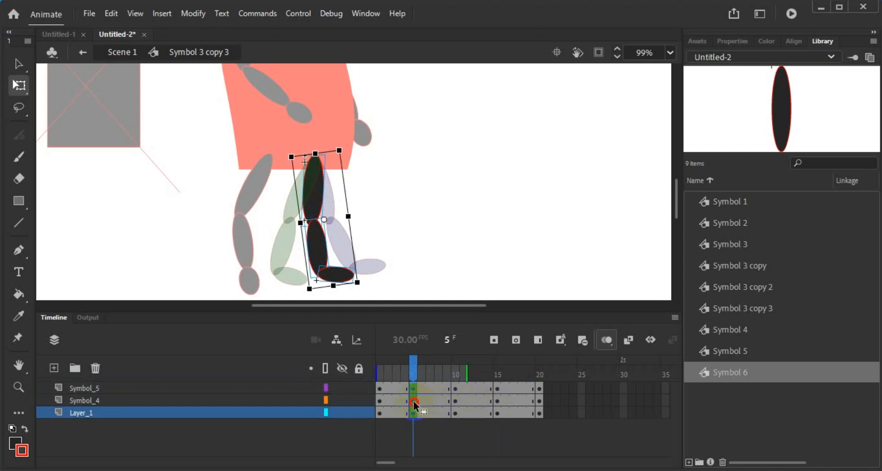
{"action": "left_click_drag", "start_coordinate": [413, 400], "coordinate": [497, 401]}
{"action": "left_click", "coordinate": [503, 352]}
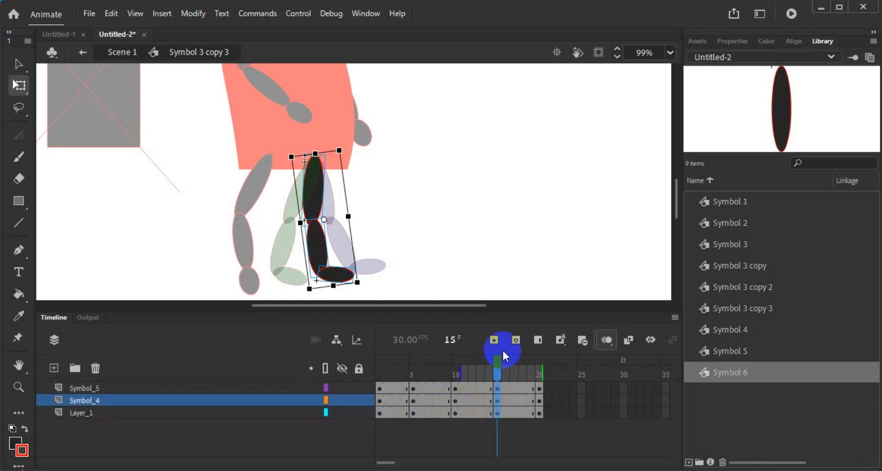
{"action": "left_click", "coordinate": [505, 363]}
Step: Extend the onion skin range back to frame 1 from frame 12 and compare the frame 15 pose with the earlier ones
{"action": "left_click_drag", "start_coordinate": [497, 367], "coordinate": [473, 364]}
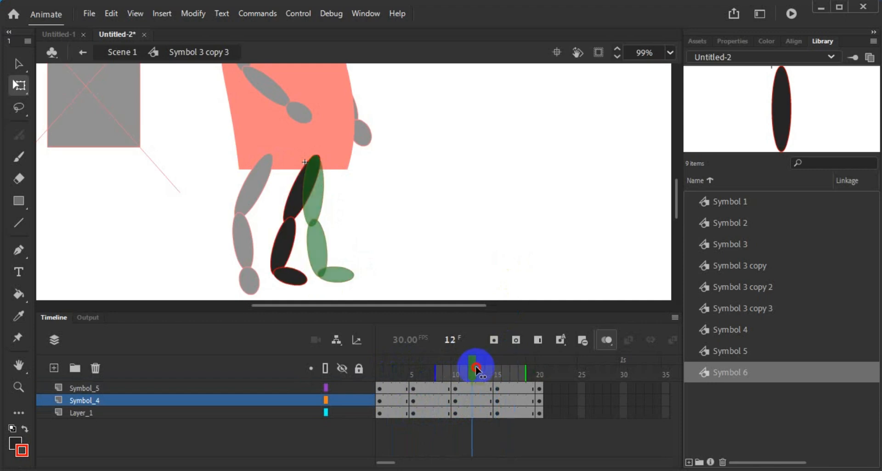
{"action": "left_click", "coordinate": [474, 367]}
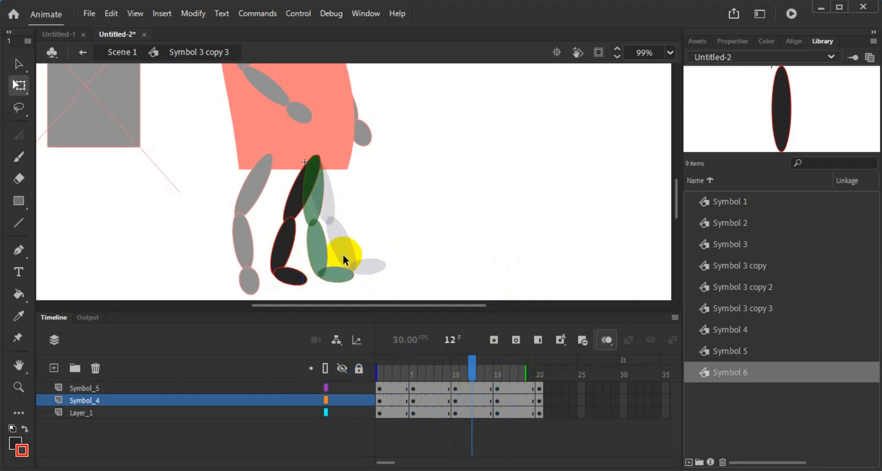
{"action": "left_click_drag", "start_coordinate": [468, 361], "coordinate": [498, 365]}
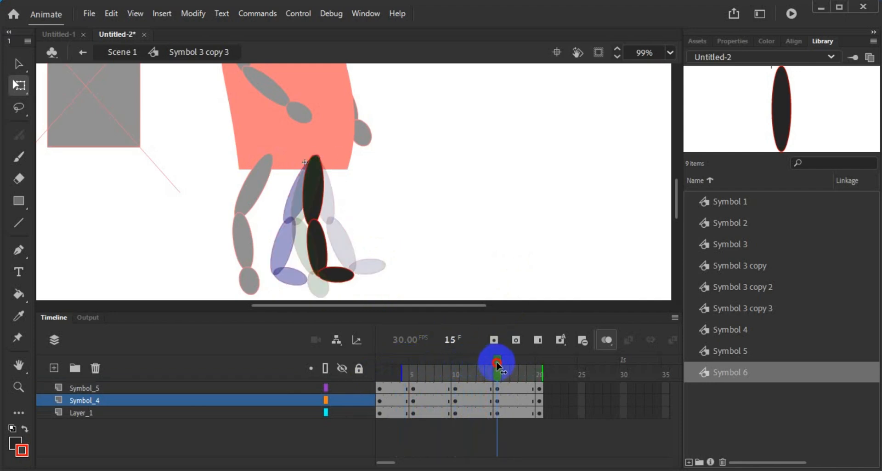
{"action": "left_click", "coordinate": [499, 411]}
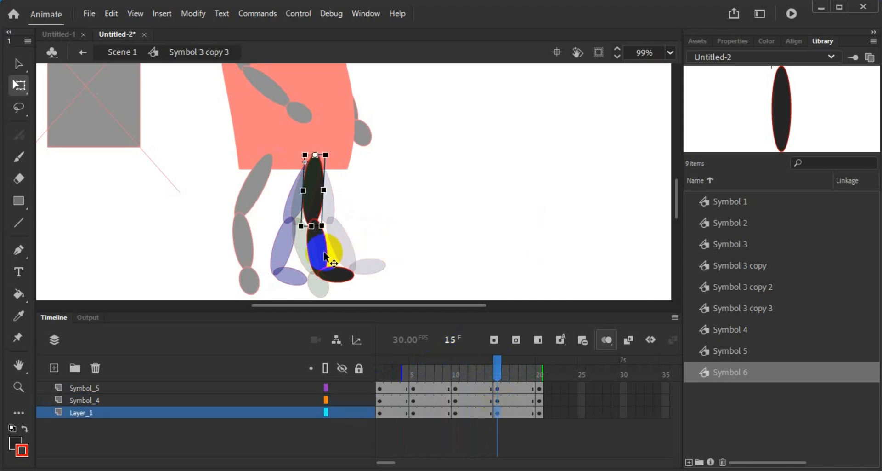
{"action": "left_click", "coordinate": [482, 377]}
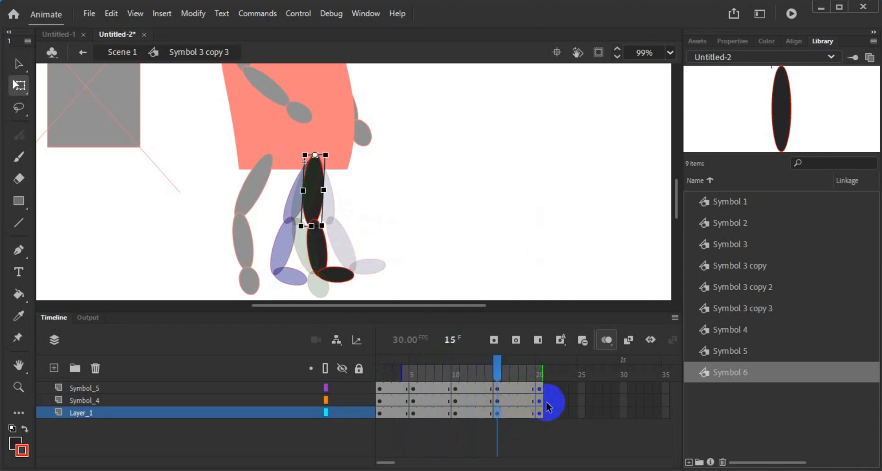
Step: Copy the frame 1 keyframes of all three leg layers onto frame 20 so the walk cycle loops
{"action": "left_click", "coordinate": [508, 367]}
{"action": "left_click_drag", "start_coordinate": [497, 368], "coordinate": [565, 399]}
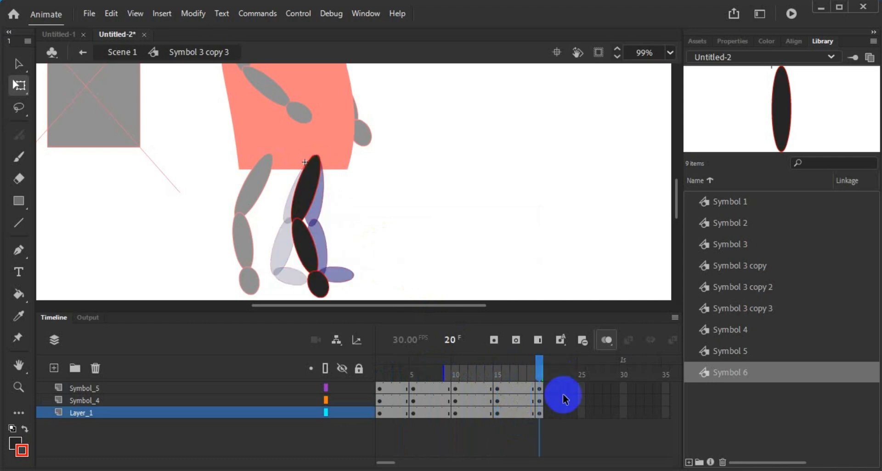
{"action": "left_click", "coordinate": [384, 436]}
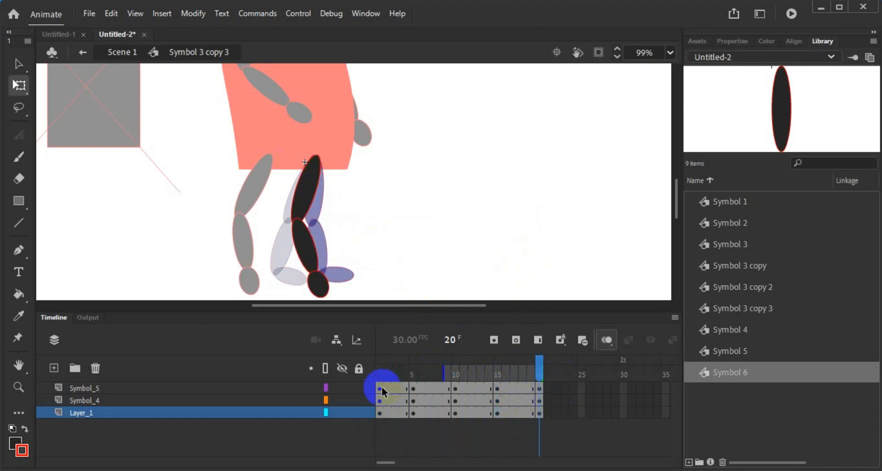
{"action": "left_click_drag", "start_coordinate": [383, 387], "coordinate": [539, 412]}
Step: On frame 15, rotate the shin and foot together backward about a pivot placed at the knee
{"action": "left_click_drag", "start_coordinate": [542, 369], "coordinate": [497, 379]}
{"action": "left_click", "coordinate": [502, 415]}
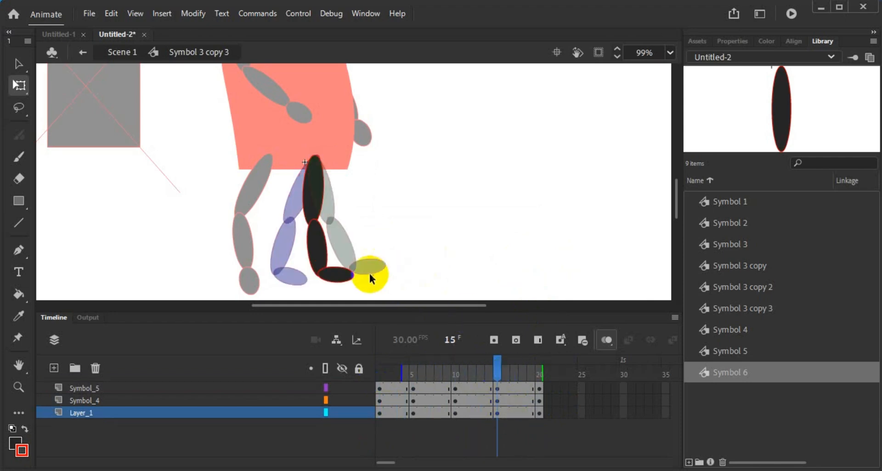
{"action": "left_click", "coordinate": [339, 275]}
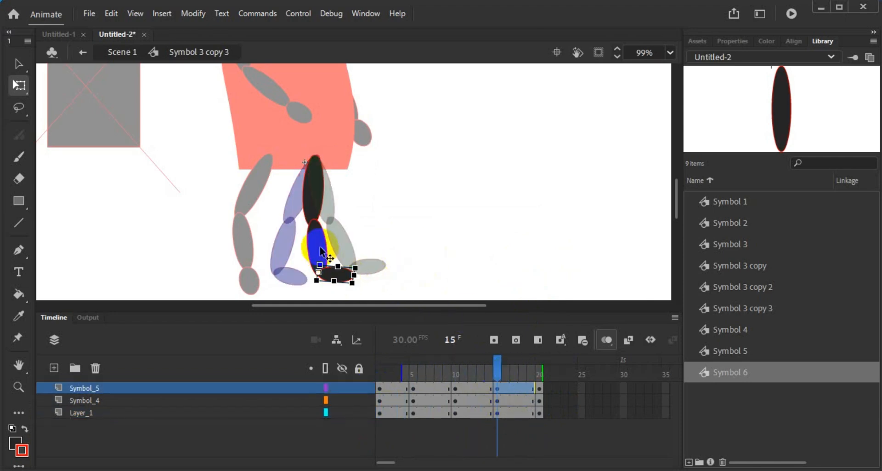
{"action": "left_click", "coordinate": [313, 195]}
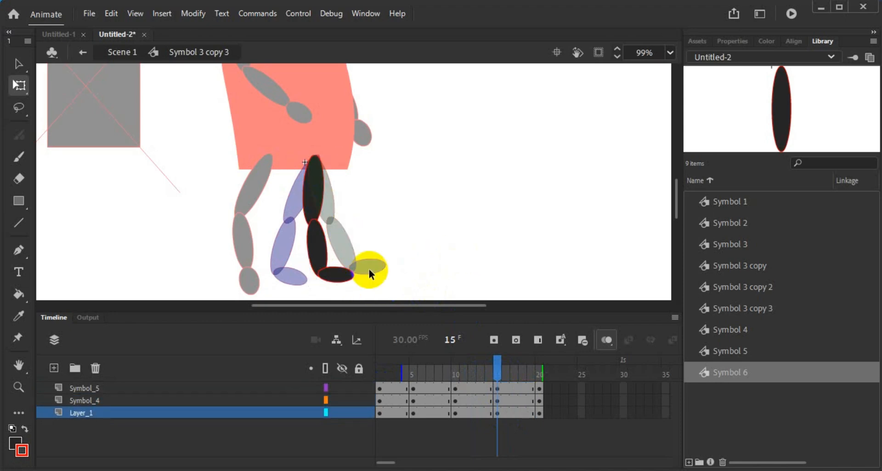
{"action": "left_click", "coordinate": [336, 271]}
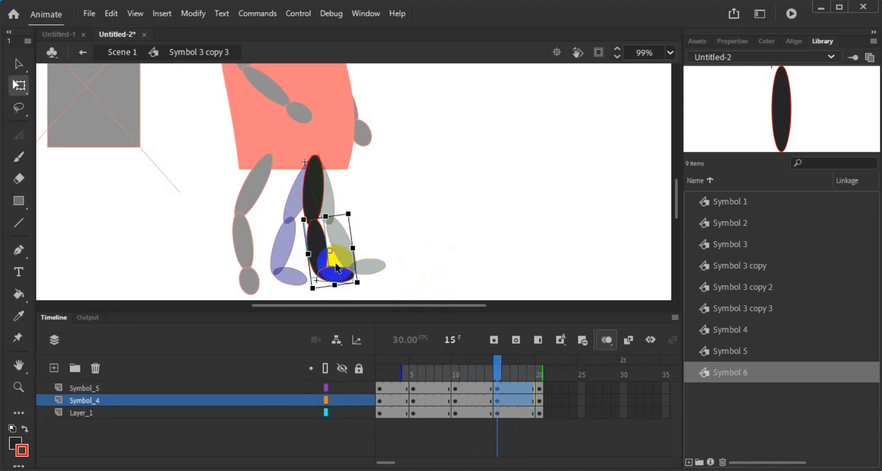
{"action": "scroll", "coordinate": [322, 250], "scroll_direction": "up", "scroll_amount": 3}
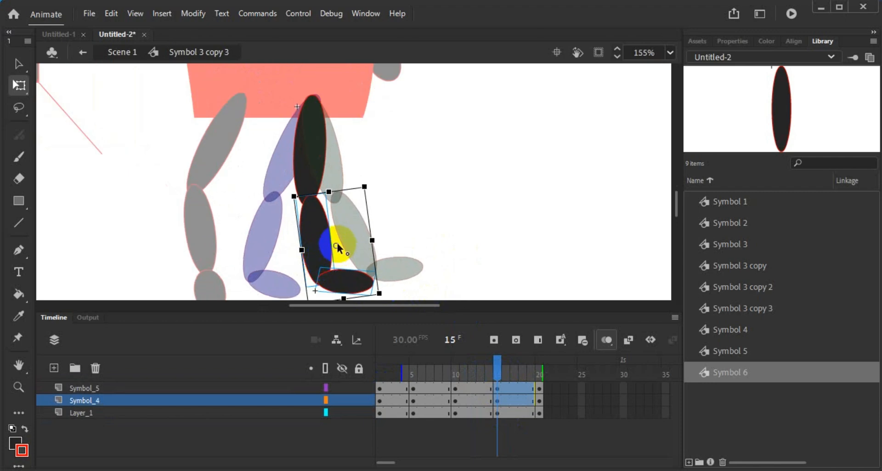
{"action": "left_click_drag", "start_coordinate": [334, 246], "coordinate": [310, 202]}
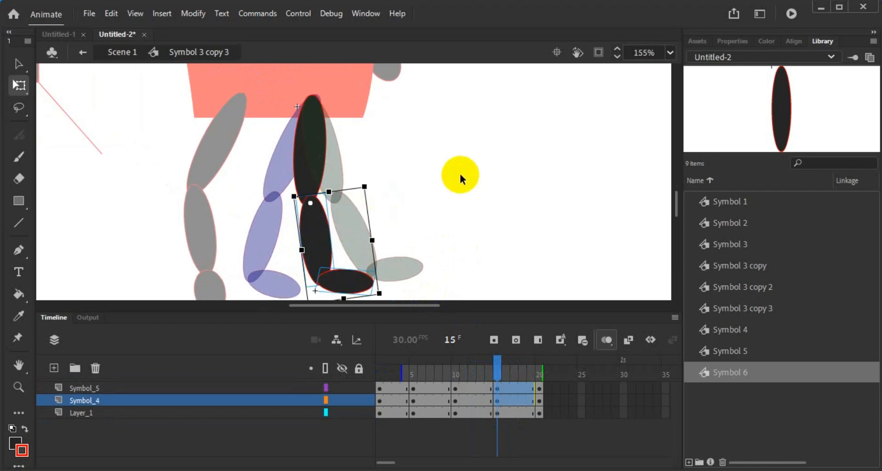
{"action": "scroll", "coordinate": [461, 175], "scroll_direction": "down", "scroll_amount": 3}
{"action": "left_click_drag", "start_coordinate": [385, 229], "coordinate": [336, 249]}
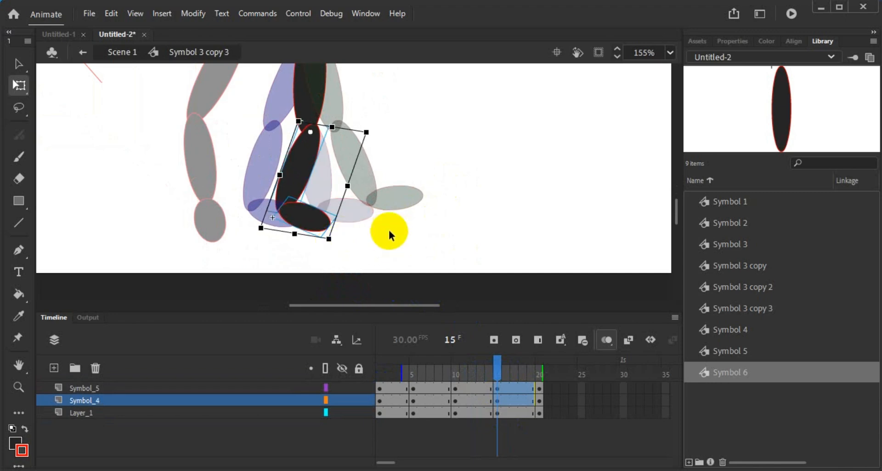
Step: Select the whole leg on frame 15, place its pivot at the hip and rotate it slightly forward
{"action": "scroll", "coordinate": [381, 217], "scroll_direction": "up", "scroll_amount": 3}
{"action": "left_click", "coordinate": [318, 164]}
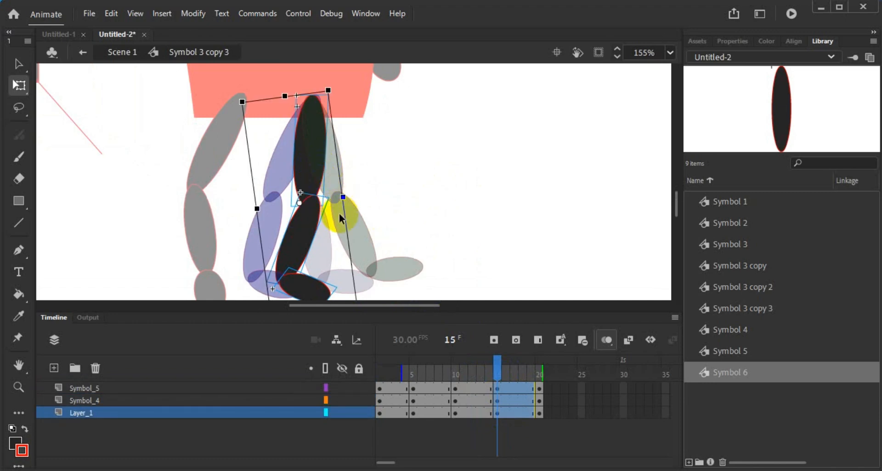
{"action": "left_click", "coordinate": [301, 203]}
{"action": "left_click_drag", "start_coordinate": [301, 203], "coordinate": [315, 111]}
{"action": "scroll", "coordinate": [378, 120], "scroll_direction": "down", "scroll_amount": 3}
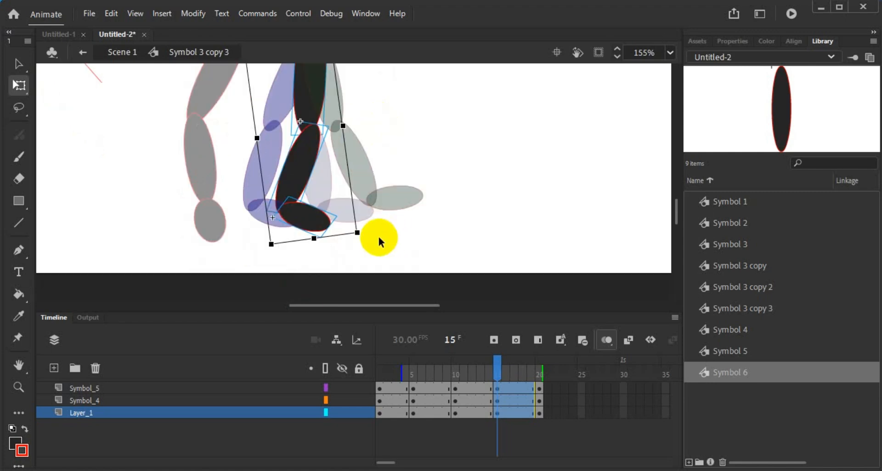
{"action": "left_click_drag", "start_coordinate": [361, 235], "coordinate": [371, 232]}
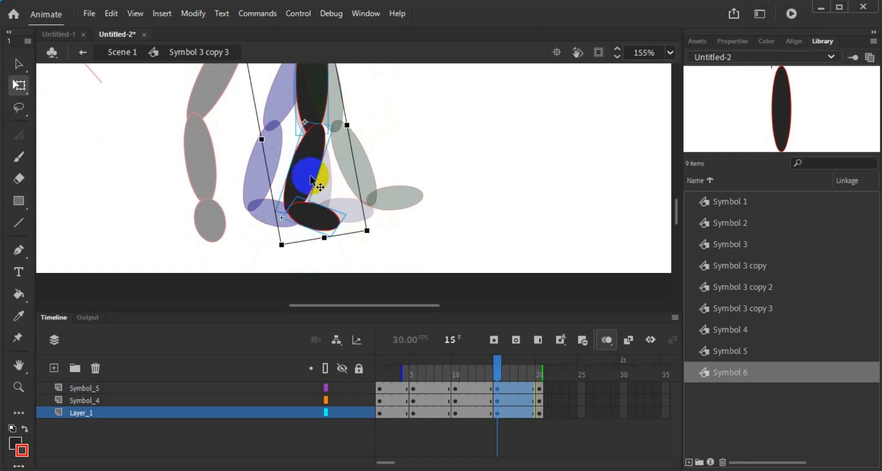
Step: Bend the knee further on frame 15 by rotating only the shin and foot backward about the knee
{"action": "left_click", "coordinate": [320, 111]}
{"action": "left_click_drag", "start_coordinate": [320, 112], "coordinate": [319, 135]}
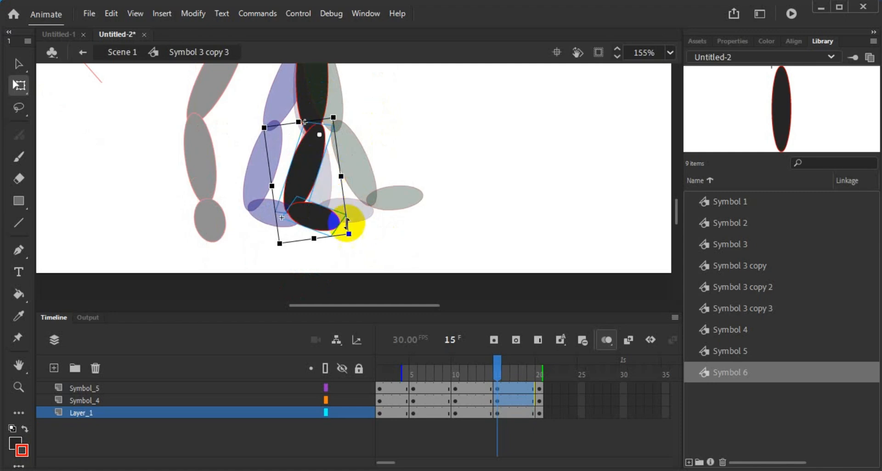
{"action": "mouse_move", "coordinate": [350, 234]}
{"action": "left_mouse_down"}
{"action": "mouse_move", "coordinate": [357, 241]}
{"action": "mouse_move", "coordinate": [338, 245]}
{"action": "mouse_move", "coordinate": [348, 225]}
{"action": "left_mouse_up"}
Step: Swing the entire frame 15 leg a little further forward about the hip, thigh included
{"action": "scroll", "coordinate": [363, 202], "scroll_direction": "up", "scroll_amount": 3}
{"action": "left_click", "coordinate": [315, 181]}
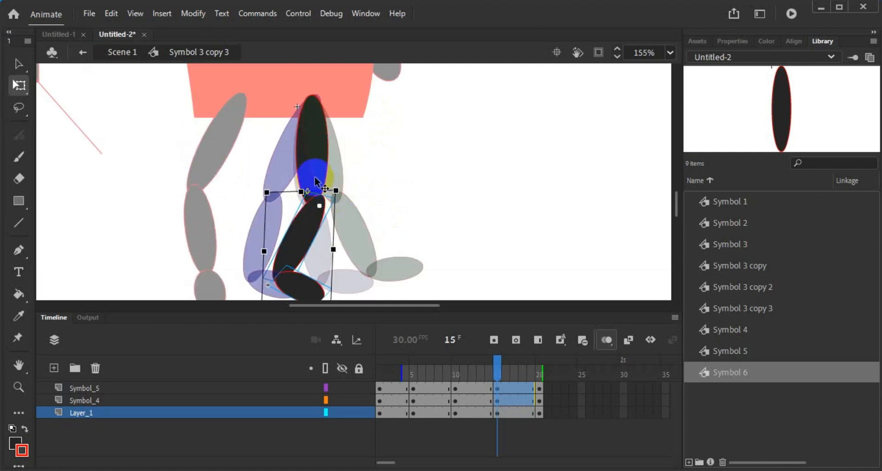
{"action": "left_click", "coordinate": [311, 180]}
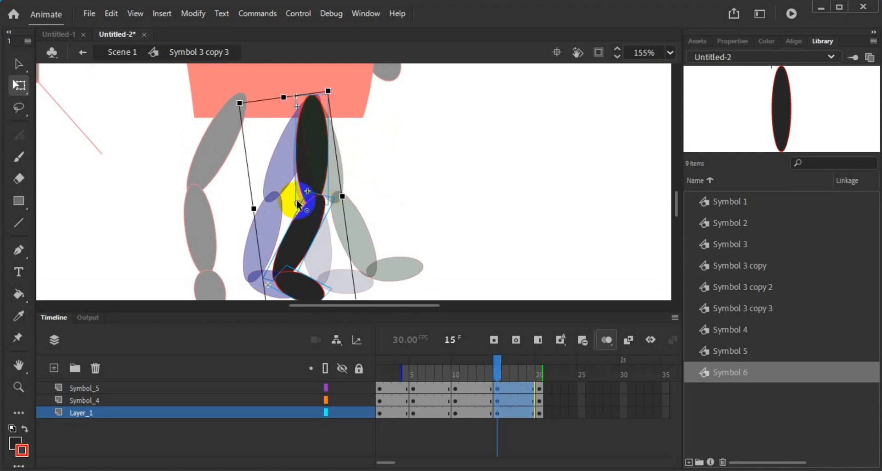
{"action": "left_click_drag", "start_coordinate": [297, 190], "coordinate": [311, 106]}
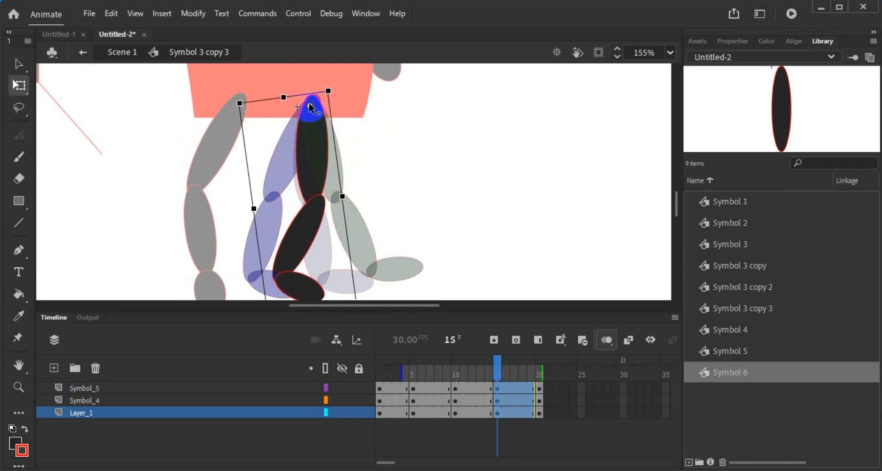
{"action": "scroll", "coordinate": [410, 208], "scroll_direction": "down", "scroll_amount": 3}
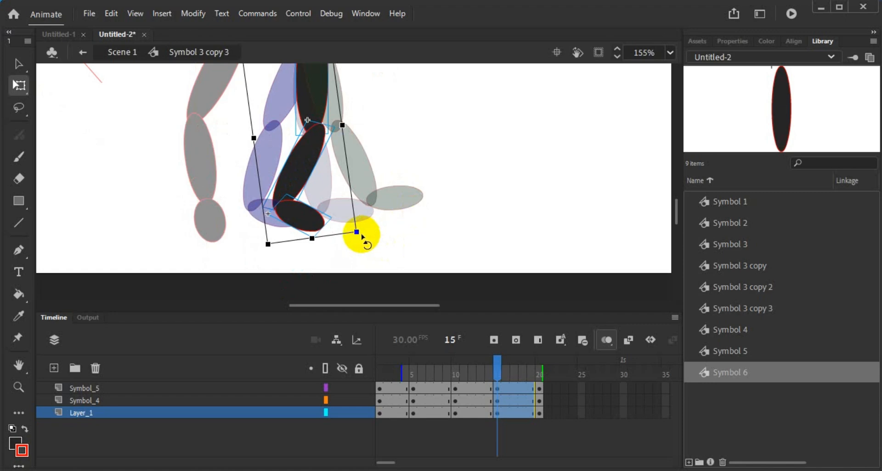
{"action": "mouse_move", "coordinate": [356, 232]}
{"action": "left_mouse_down"}
{"action": "mouse_move", "coordinate": [374, 233]}
{"action": "mouse_move", "coordinate": [367, 229]}
{"action": "left_mouse_up"}
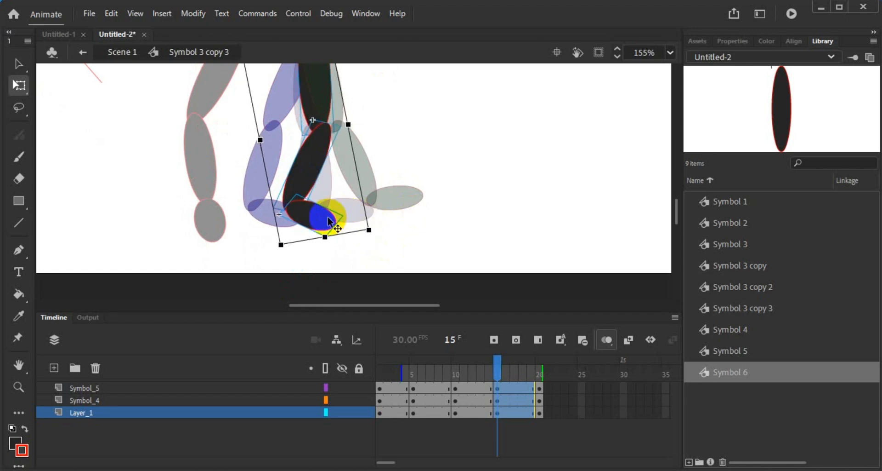
Step: Rotate the frame 15 shin and foot slightly backward again about the knee, and deselect the leg
{"action": "left_click", "coordinate": [312, 112]}
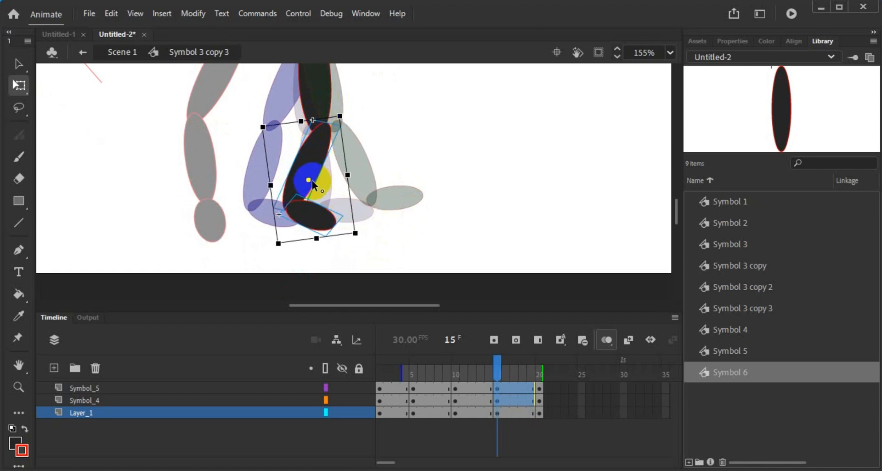
{"action": "left_click_drag", "start_coordinate": [312, 183], "coordinate": [324, 135]}
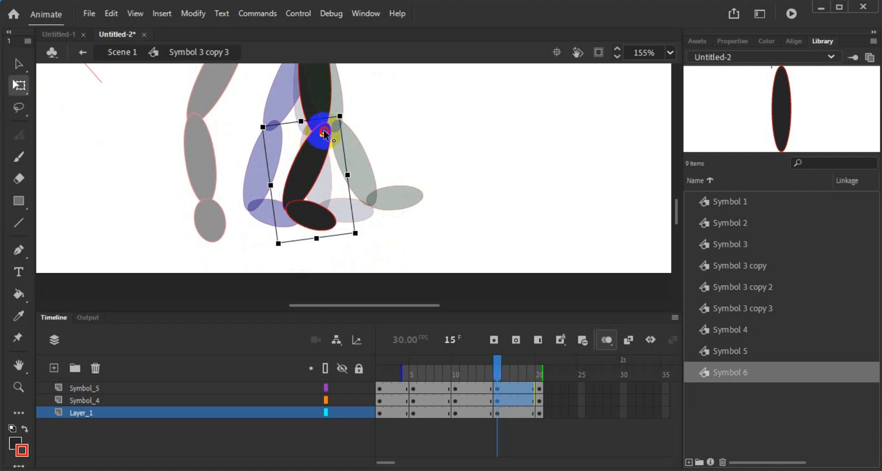
{"action": "left_click_drag", "start_coordinate": [358, 241], "coordinate": [346, 240]}
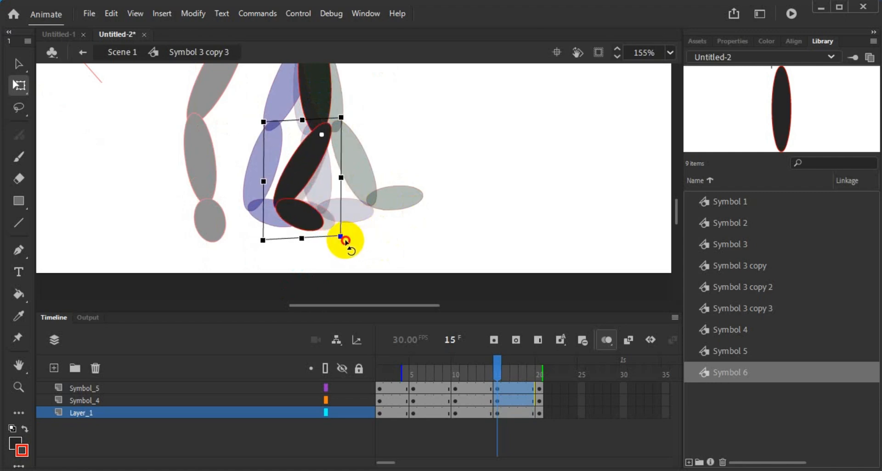
{"action": "left_click", "coordinate": [441, 195]}
{"action": "scroll", "coordinate": [422, 198], "scroll_direction": "up", "scroll_amount": 2}
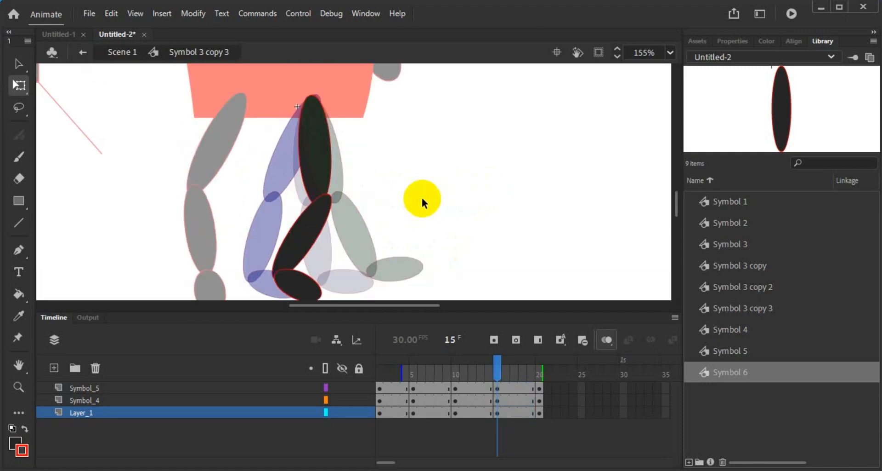
Step: Preview the leg motion from frame 15 to frame 20 and turn off onion skinning
{"action": "scroll", "coordinate": [420, 195], "scroll_direction": "down", "scroll_amount": 3}
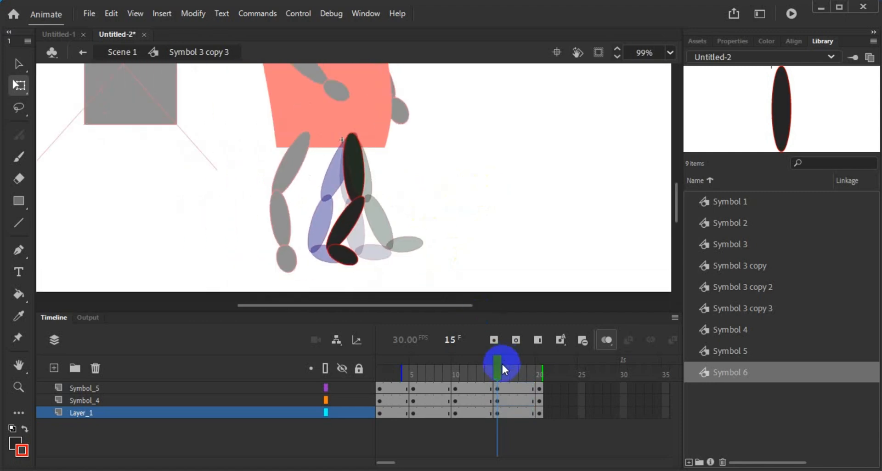
{"action": "mouse_move", "coordinate": [502, 362]}
{"action": "left_mouse_down"}
{"action": "mouse_move", "coordinate": [376, 361]}
{"action": "mouse_move", "coordinate": [393, 370]}
{"action": "mouse_move", "coordinate": [552, 378]}
{"action": "mouse_move", "coordinate": [490, 373]}
{"action": "mouse_move", "coordinate": [420, 393]}
{"action": "mouse_move", "coordinate": [544, 387]}
{"action": "left_mouse_up"}
{"action": "left_click", "coordinate": [608, 341]}
{"action": "left_click", "coordinate": [607, 340]}
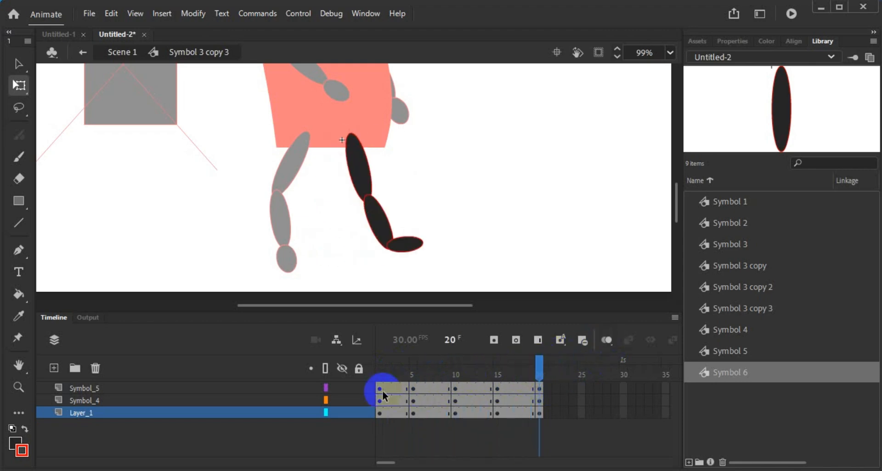
Step: Create classic tweens between all the keyframes from frame 1 to frame 20 on the three leg layers
{"action": "left_click_drag", "start_coordinate": [388, 387], "coordinate": [519, 414]}
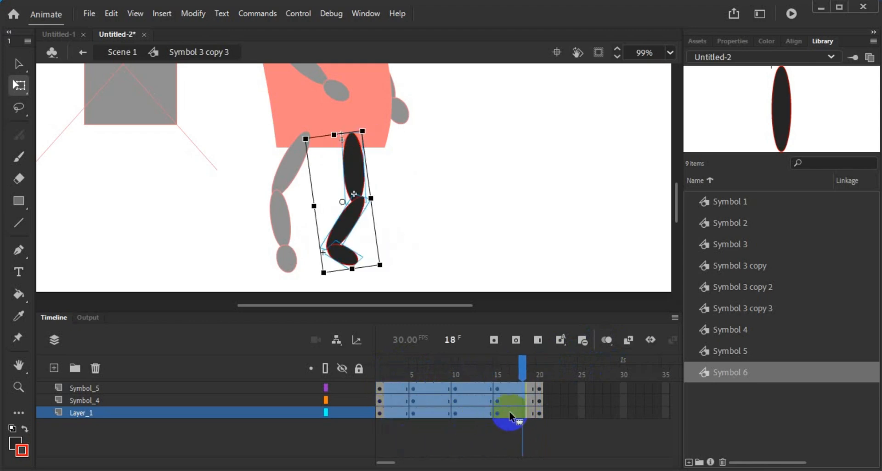
{"action": "right_click", "coordinate": [510, 412]}
{"action": "left_click", "coordinate": [604, 32]}
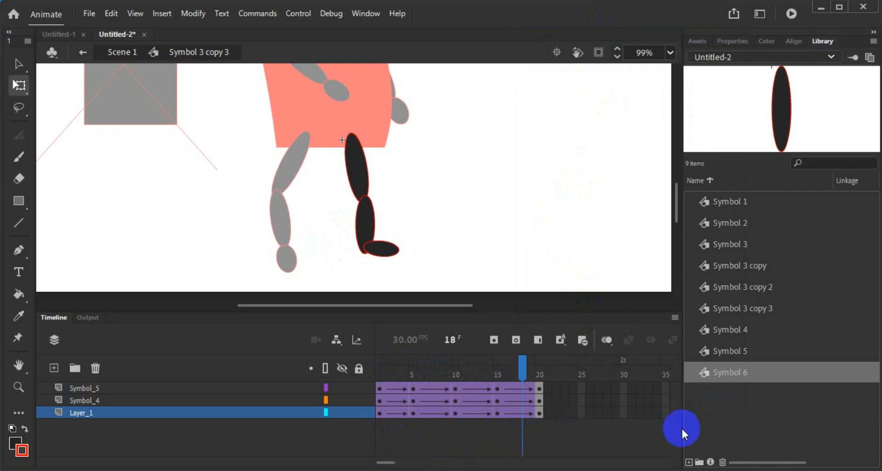
Step: Collapse the side panels and play back the front leg's walk cycle, returning to frame 20
{"action": "left_click", "coordinate": [874, 34]}
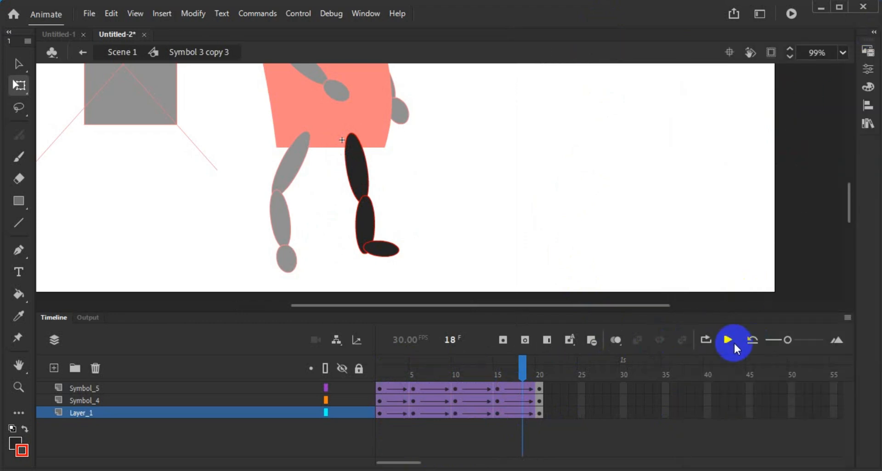
{"action": "left_click", "coordinate": [735, 342]}
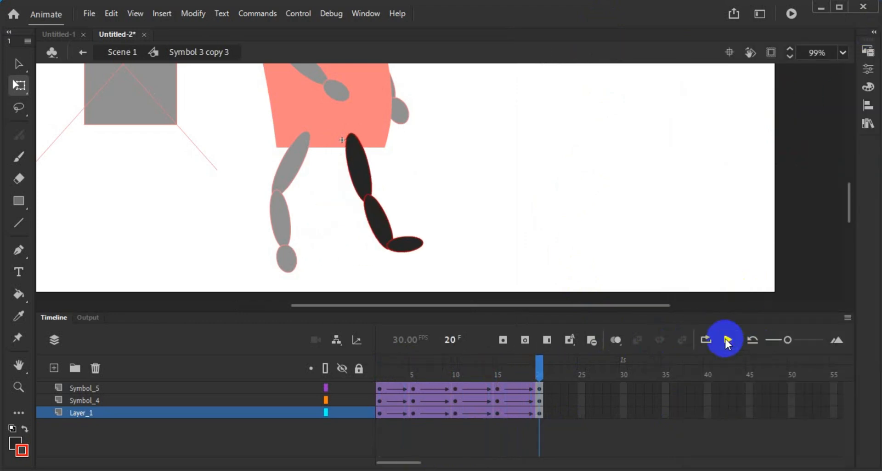
{"action": "left_click", "coordinate": [728, 340]}
{"action": "left_click", "coordinate": [728, 341]}
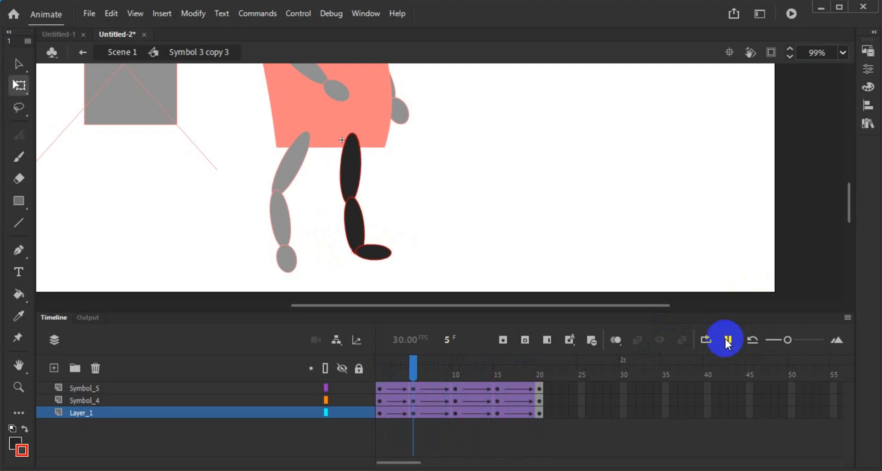
{"action": "left_click", "coordinate": [728, 340]}
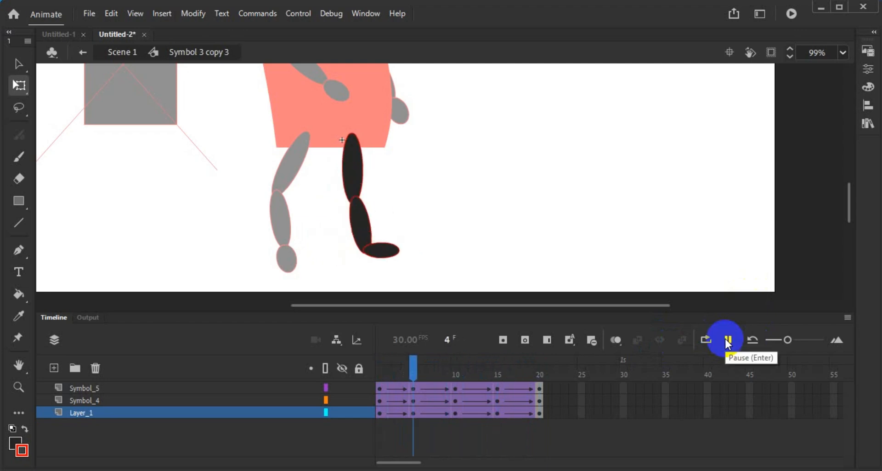
{"action": "left_click", "coordinate": [539, 371]}
{"action": "left_click_drag", "start_coordinate": [540, 372], "coordinate": [537, 390]}
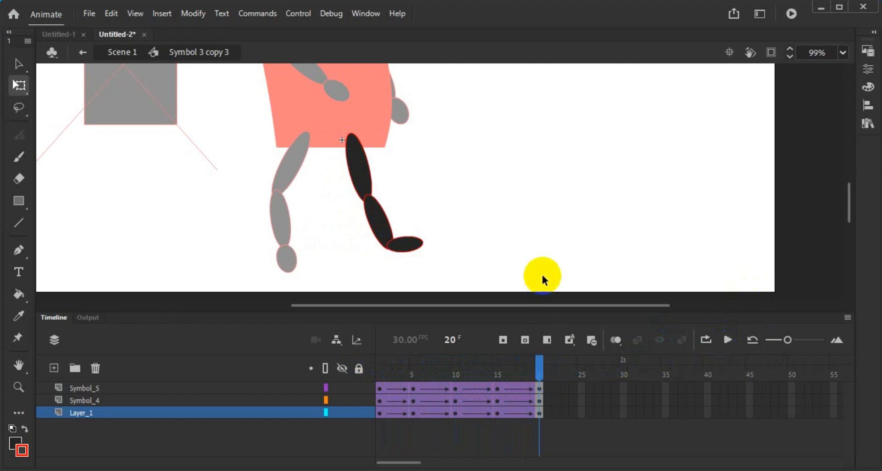
Step: Compare the front leg's frame 20 and frame 1 poses with the back leg, and return to the main scene
{"action": "double_click", "coordinate": [528, 261]}
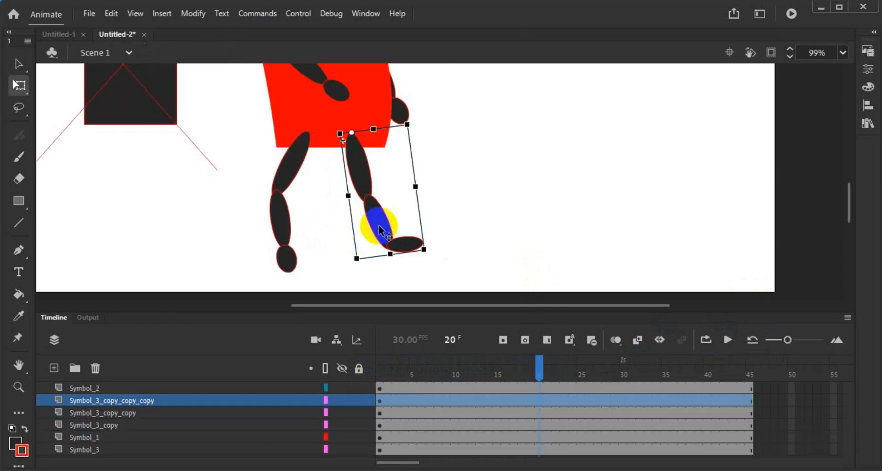
{"action": "left_click", "coordinate": [287, 228]}
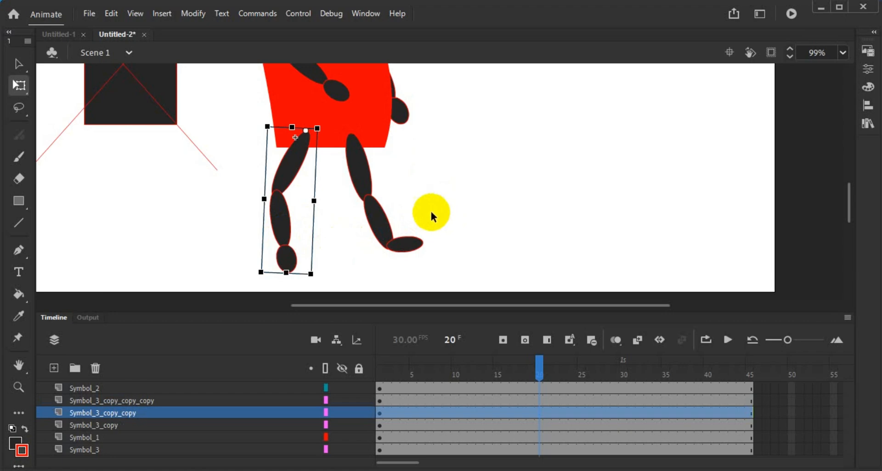
{"action": "double_click", "coordinate": [380, 215]}
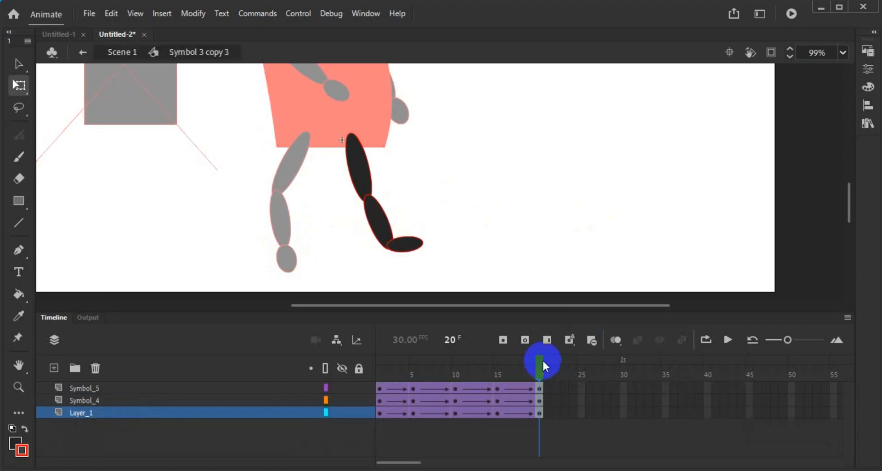
{"action": "left_click_drag", "start_coordinate": [543, 359], "coordinate": [373, 375]}
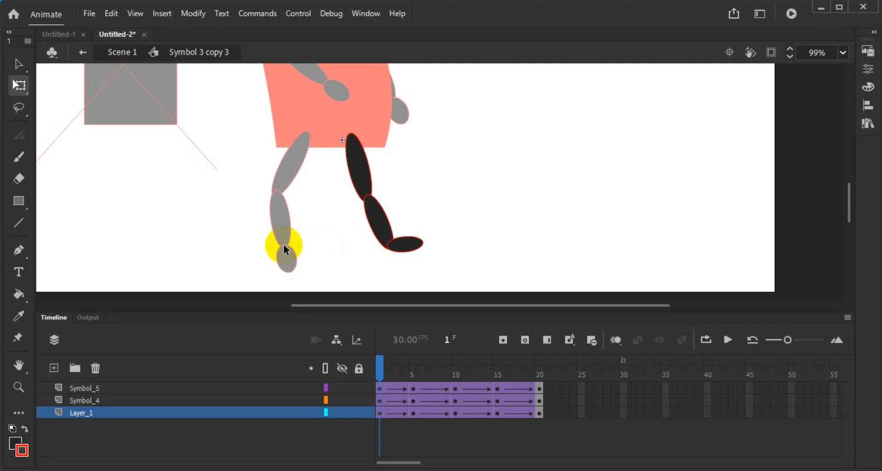
{"action": "double_click", "coordinate": [448, 223]}
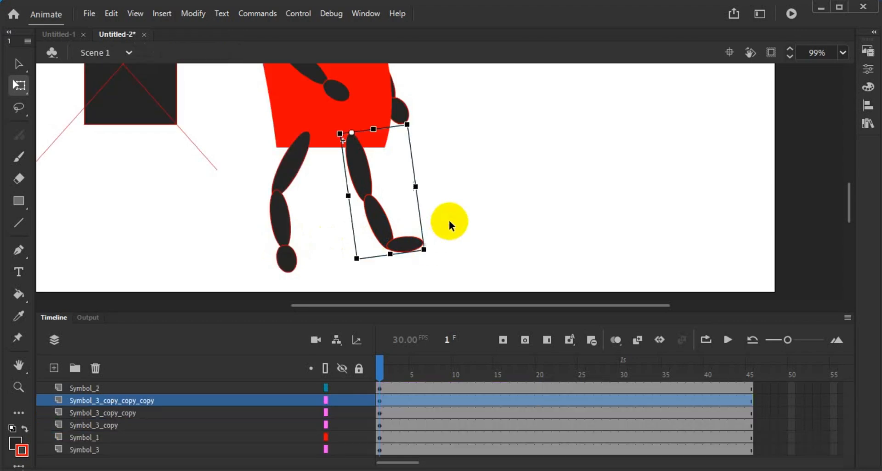
Step: Open the back leg symbol for editing and remove the classic tweens from frames 1 to 20 on its three layers
{"action": "double_click", "coordinate": [276, 224]}
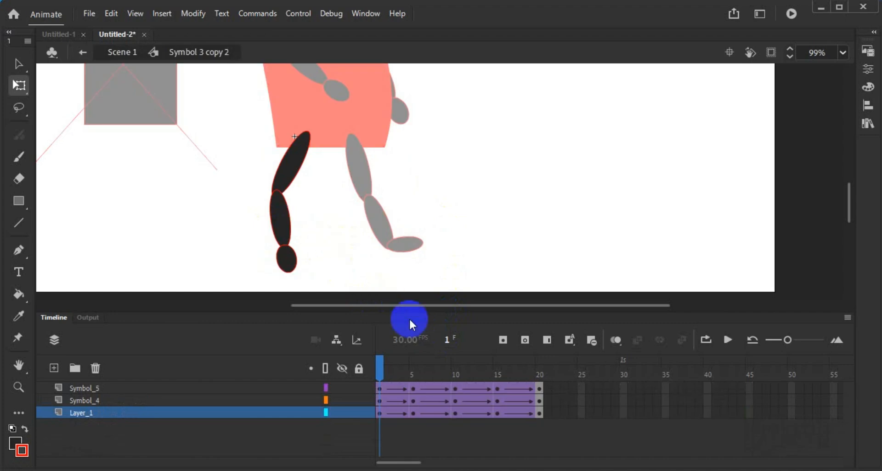
{"action": "left_click_drag", "start_coordinate": [522, 391], "coordinate": [401, 416]}
{"action": "right_click", "coordinate": [400, 415]}
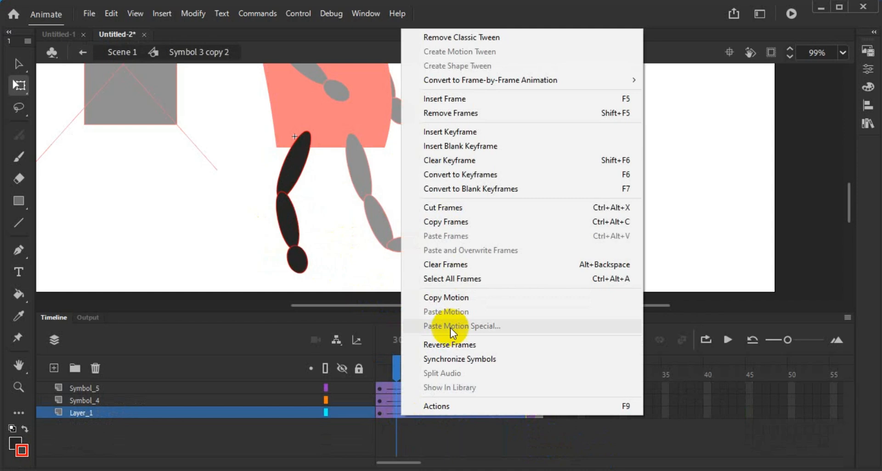
{"action": "left_click", "coordinate": [507, 39]}
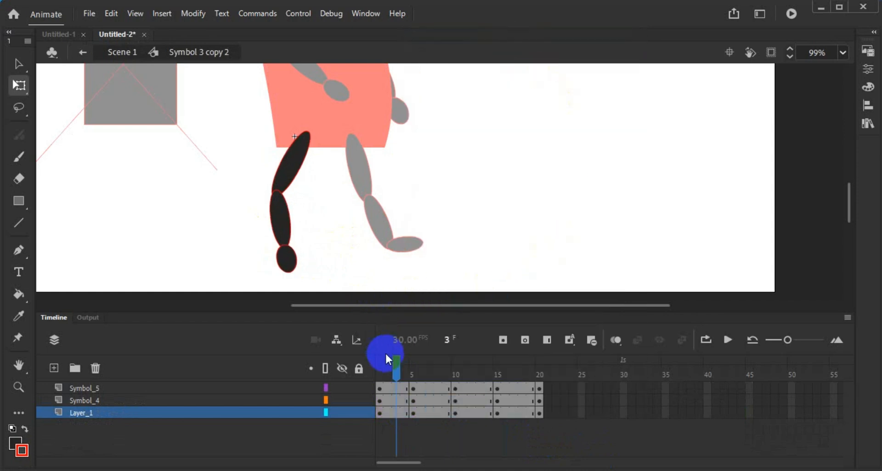
Step: Set the whole back leg's pivot at the hip and swing the leg forward in the first keyframe's pose
{"action": "left_click", "coordinate": [282, 277]}
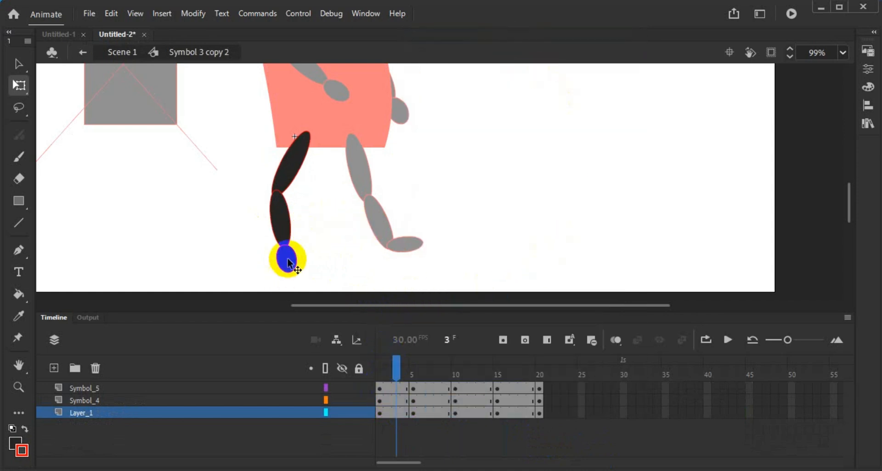
{"action": "left_click", "coordinate": [282, 216]}
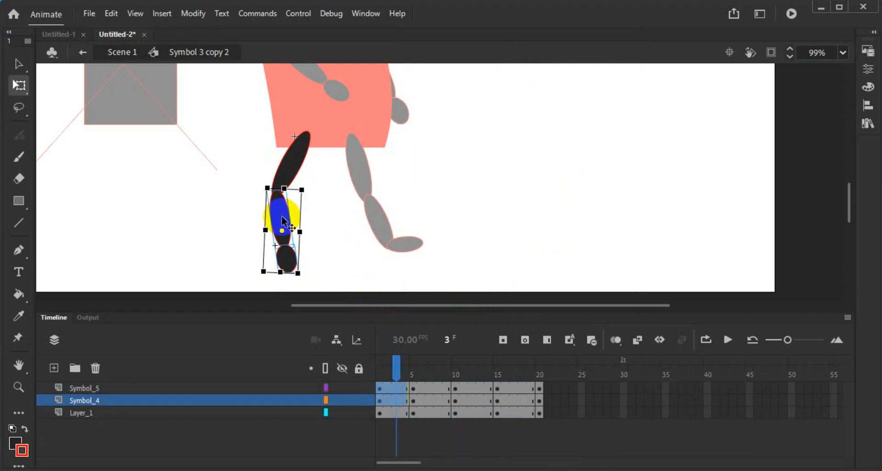
{"action": "left_click", "coordinate": [293, 169]}
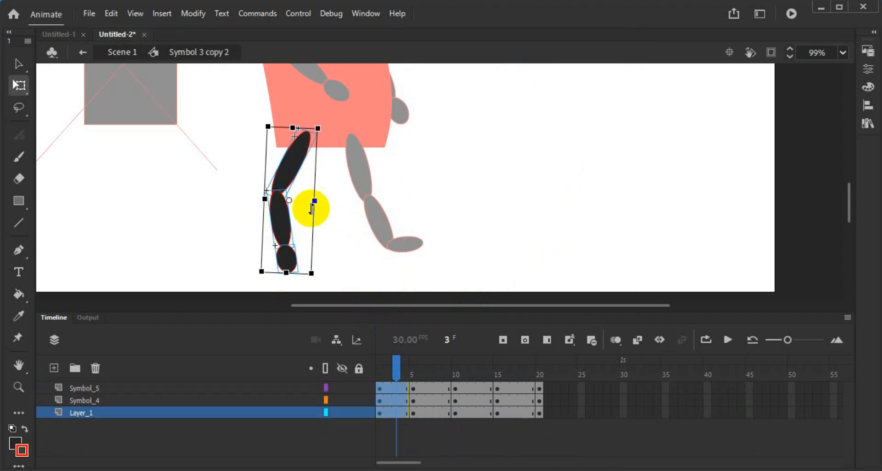
{"action": "left_click", "coordinate": [288, 200]}
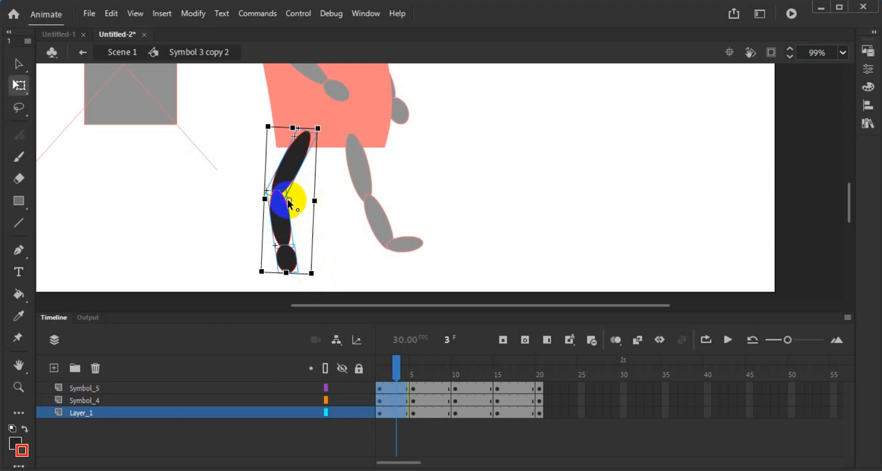
{"action": "left_click_drag", "start_coordinate": [288, 199], "coordinate": [305, 138]}
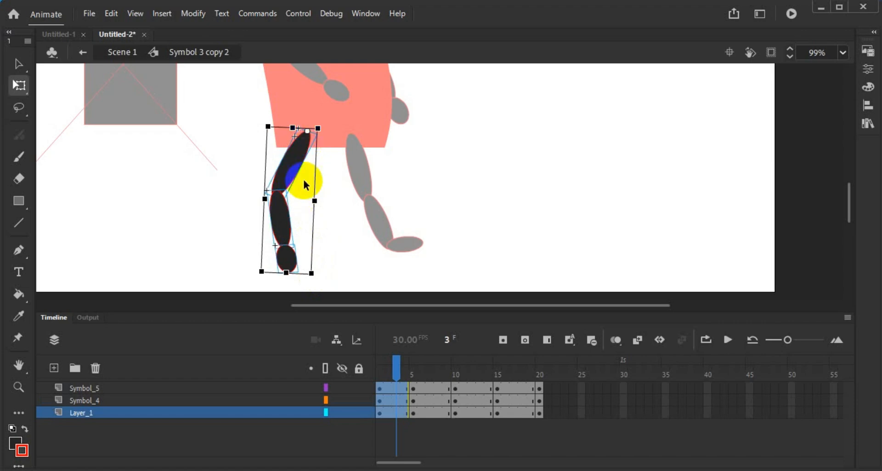
{"action": "left_click_drag", "start_coordinate": [314, 280], "coordinate": [355, 289]}
{"action": "left_click", "coordinate": [380, 280]}
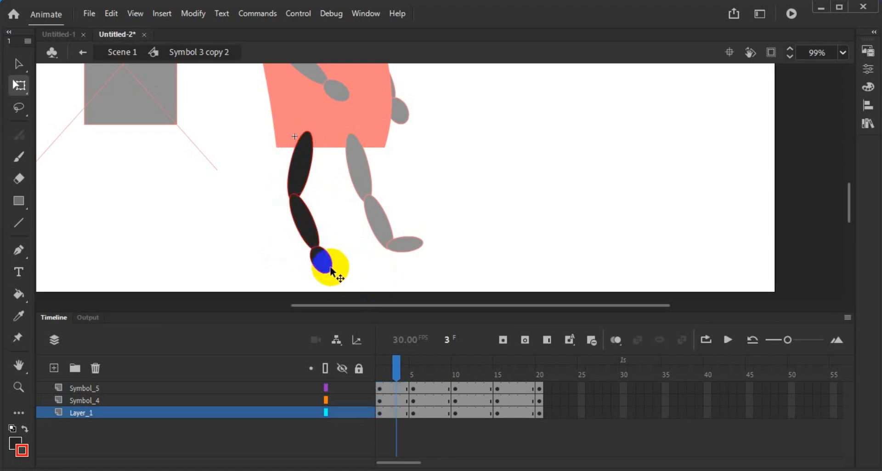
Step: Move the pivot of the back leg's shin and foot to the knee and rotate them backward
{"action": "left_click", "coordinate": [322, 267]}
{"action": "left_click", "coordinate": [304, 221]}
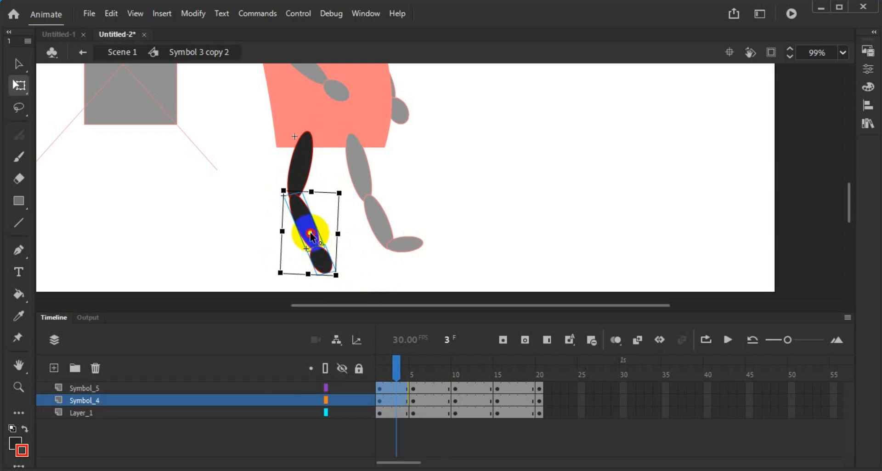
{"action": "left_click_drag", "start_coordinate": [308, 233], "coordinate": [296, 197]}
{"action": "scroll", "coordinate": [295, 204], "scroll_direction": "up", "scroll_amount": 3}
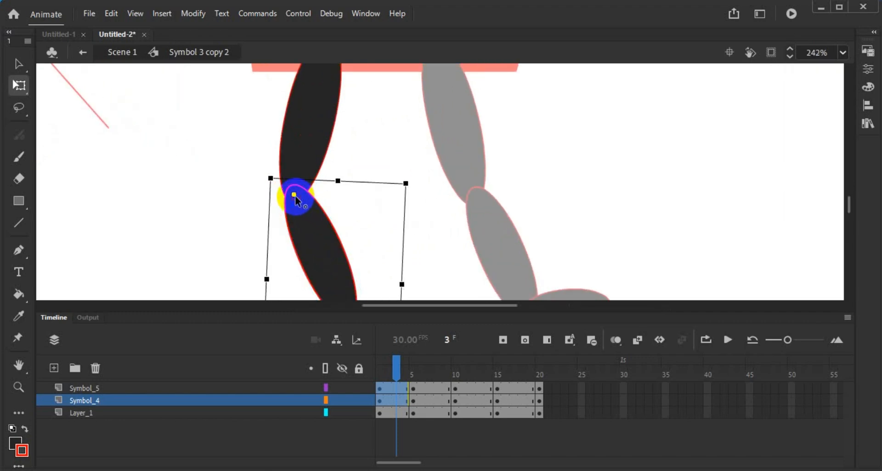
{"action": "scroll", "coordinate": [412, 278], "scroll_direction": "down", "scroll_amount": 3}
{"action": "scroll", "coordinate": [412, 278], "scroll_direction": "down", "scroll_amount": 3}
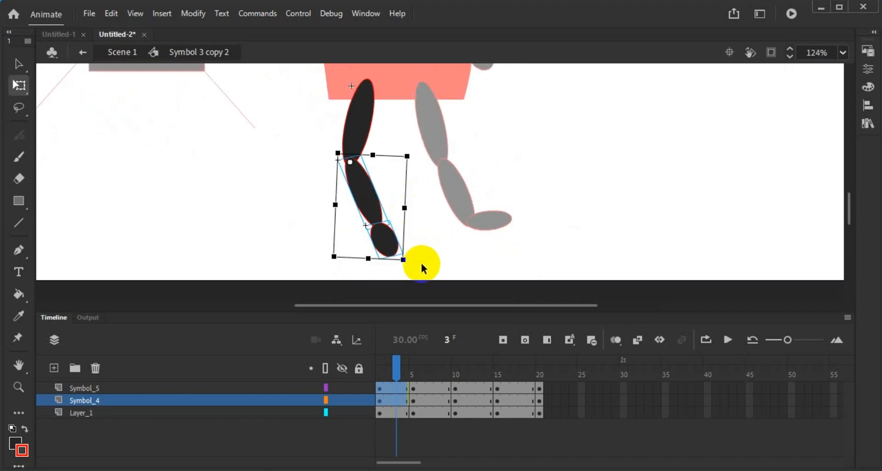
{"action": "left_click_drag", "start_coordinate": [406, 265], "coordinate": [348, 281]}
Step: Rotate the back leg's foot about the ankle so its toes point forward and slightly down, and deselect it
{"action": "left_click", "coordinate": [336, 247]}
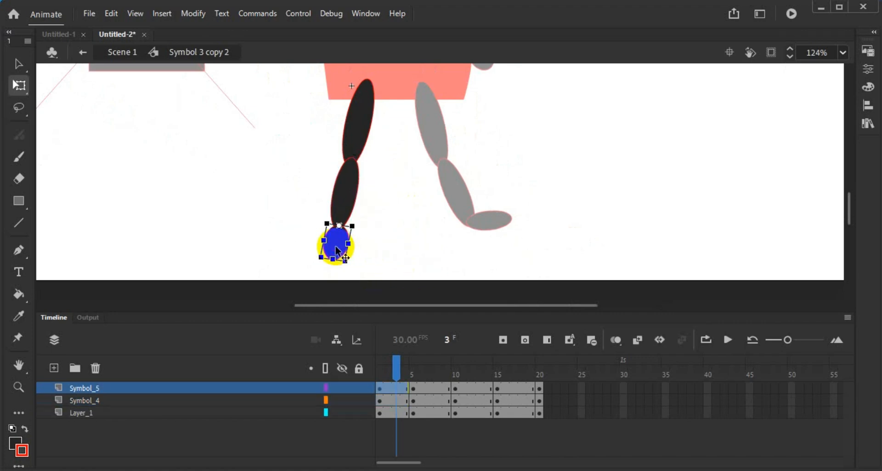
{"action": "left_click_drag", "start_coordinate": [336, 249], "coordinate": [396, 240]}
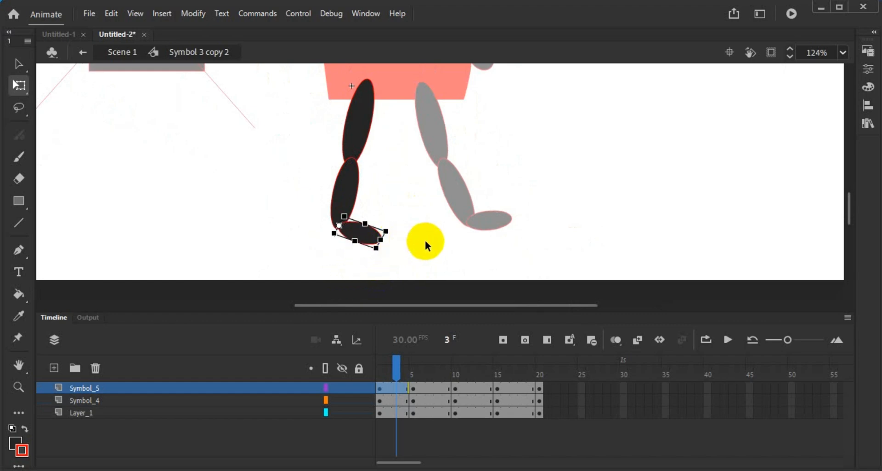
{"action": "left_click", "coordinate": [425, 240]}
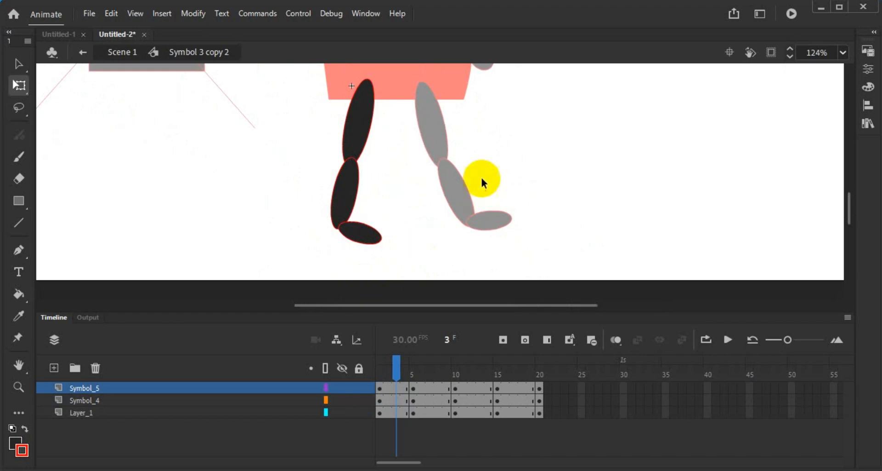
Step: Select the whole back leg, set its pivot precisely at the hip, and swing the leg slightly backward
{"action": "left_click", "coordinate": [349, 193]}
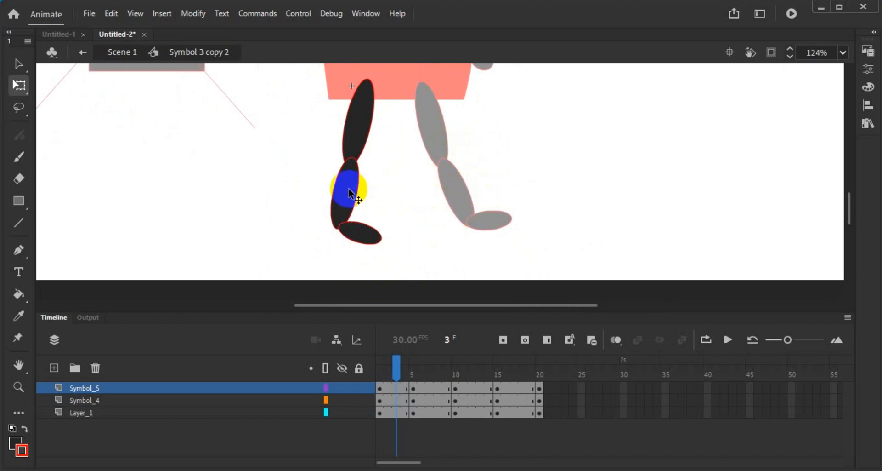
{"action": "left_click", "coordinate": [365, 241]}
{"action": "left_click", "coordinate": [363, 232]}
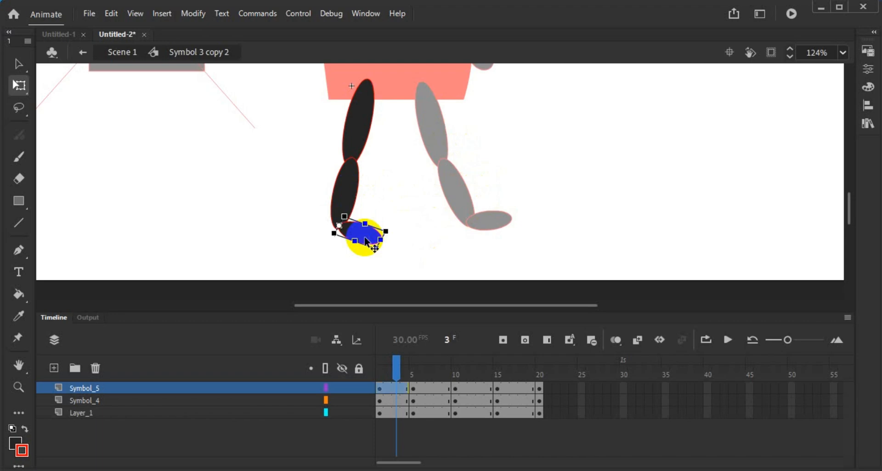
{"action": "left_click", "coordinate": [348, 193]}
{"action": "left_click", "coordinate": [358, 115]}
{"action": "left_click_drag", "start_coordinate": [359, 161], "coordinate": [368, 96]}
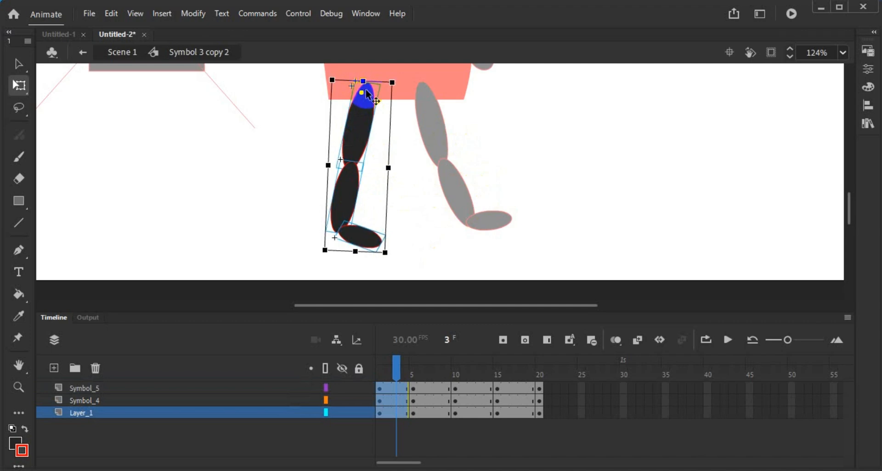
{"action": "scroll", "coordinate": [366, 91], "scroll_direction": "up", "scroll_amount": 2}
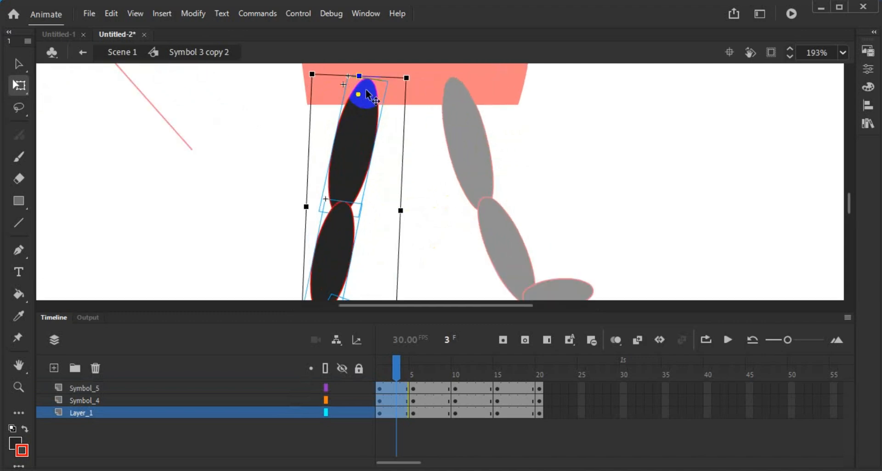
{"action": "left_click_drag", "start_coordinate": [358, 94], "coordinate": [366, 87]}
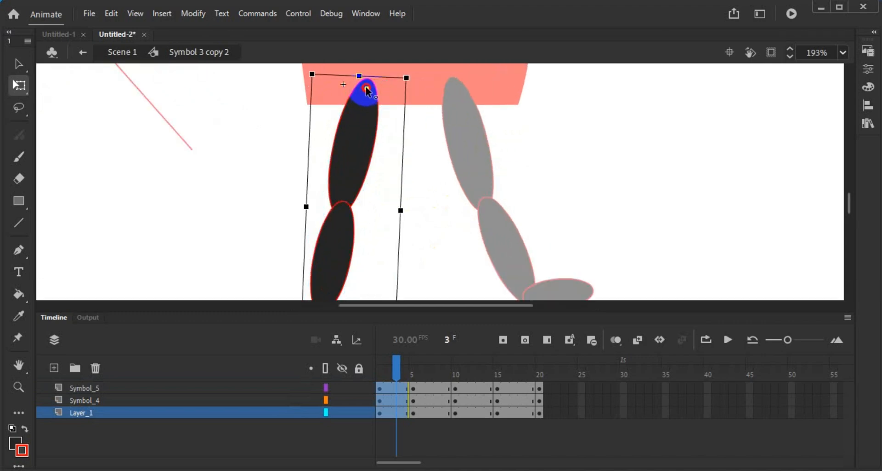
{"action": "scroll", "coordinate": [366, 90], "scroll_direction": "down", "scroll_amount": 3}
{"action": "left_click_drag", "start_coordinate": [369, 215], "coordinate": [363, 236]}
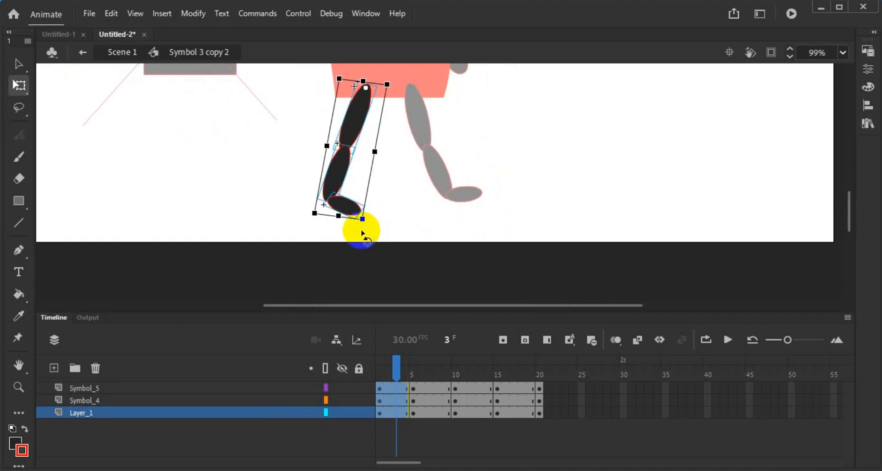
{"action": "left_click", "coordinate": [431, 262]}
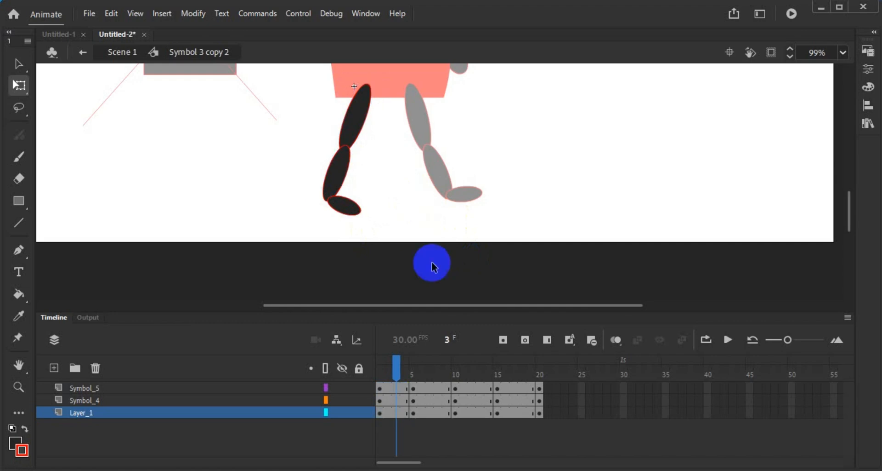
Step: Copy the back leg's first keyframe on all three layers to frame 20
{"action": "left_click", "coordinate": [424, 391]}
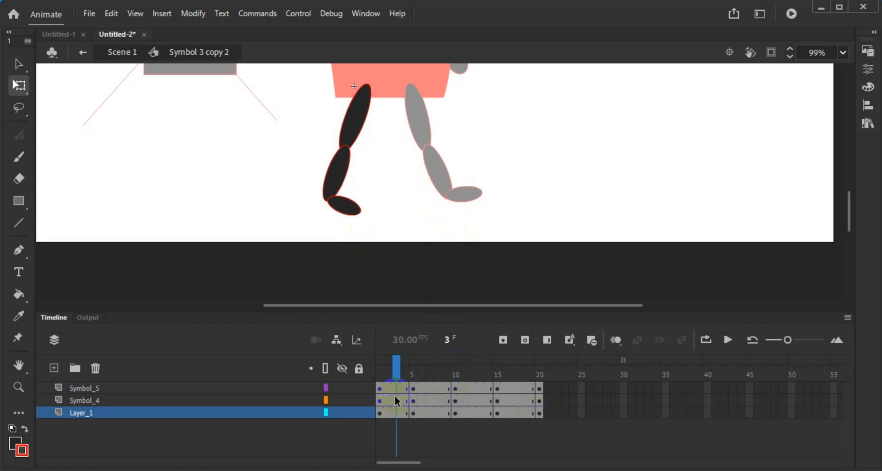
{"action": "left_click_drag", "start_coordinate": [396, 373], "coordinate": [370, 376]}
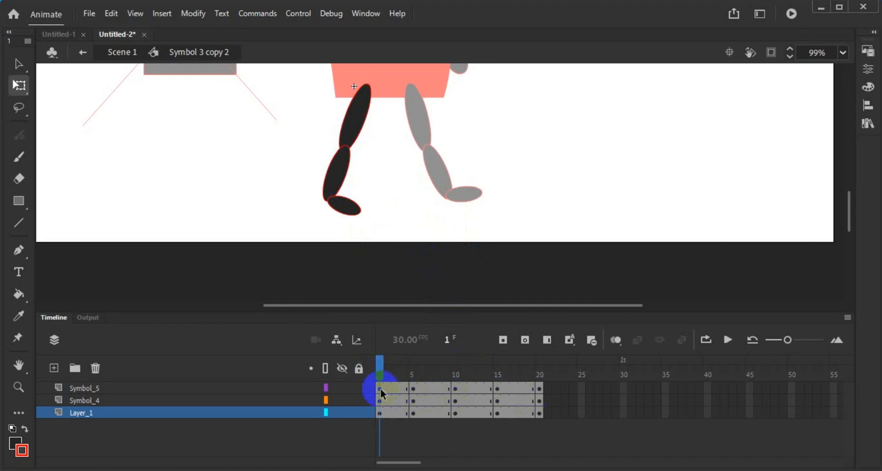
{"action": "left_click", "coordinate": [380, 388]}
{"action": "left_click", "coordinate": [379, 399]}
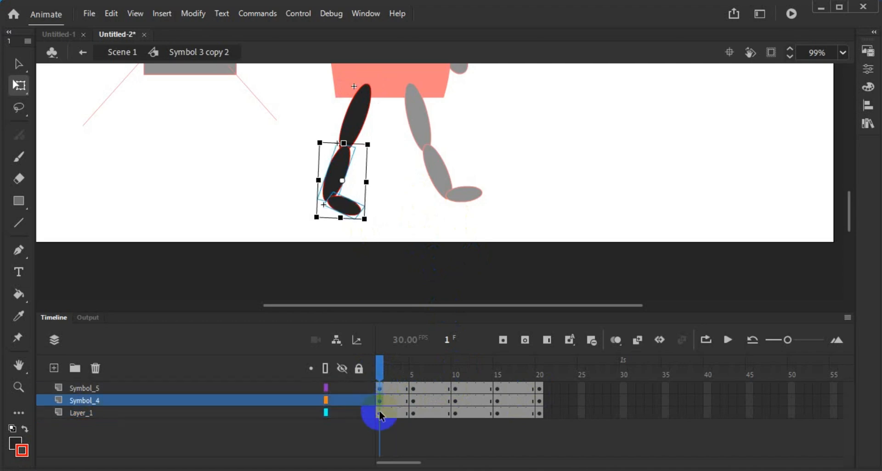
{"action": "left_click", "coordinate": [379, 412]}
{"action": "left_click_drag", "start_coordinate": [377, 410], "coordinate": [542, 411]}
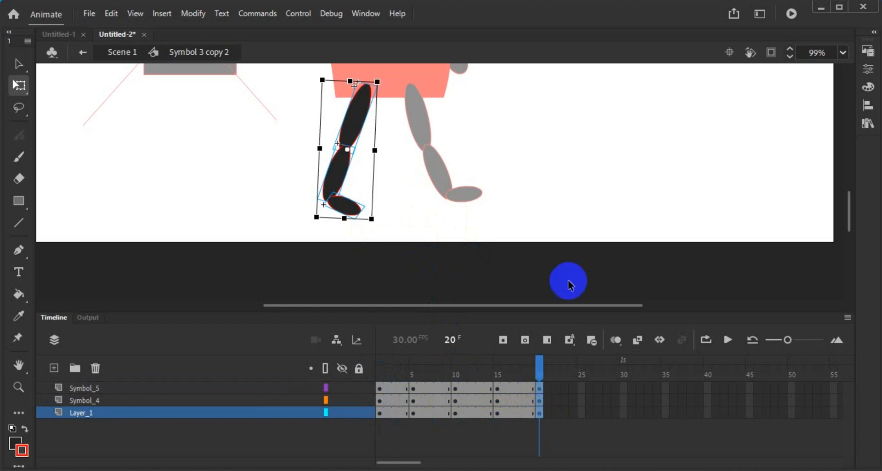
Step: Clear the back leg's intermediate keyframes at frames 5, 10 and 15 on all three layers
{"action": "left_click", "coordinate": [455, 389]}
{"action": "left_click", "coordinate": [455, 400]}
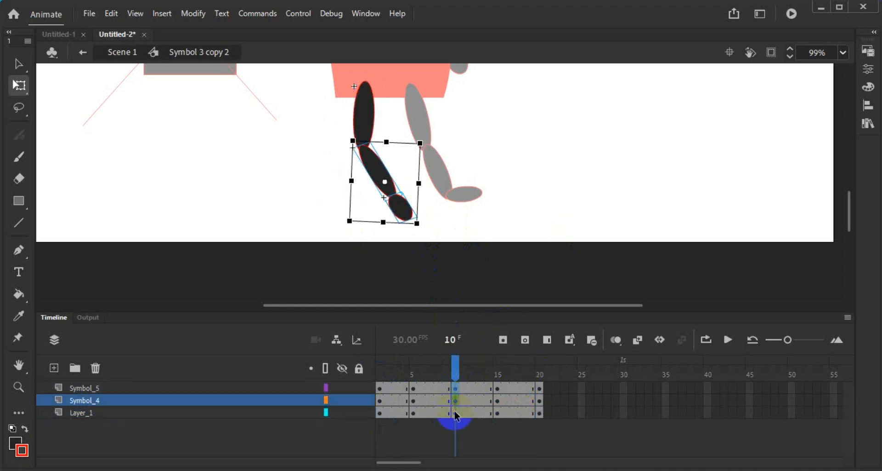
{"action": "left_click", "coordinate": [544, 230]}
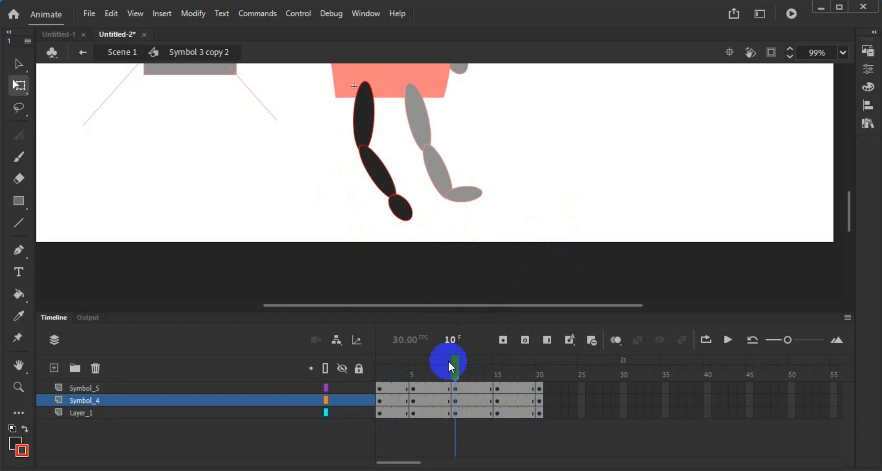
{"action": "left_click", "coordinate": [404, 398]}
{"action": "left_click", "coordinate": [403, 387]}
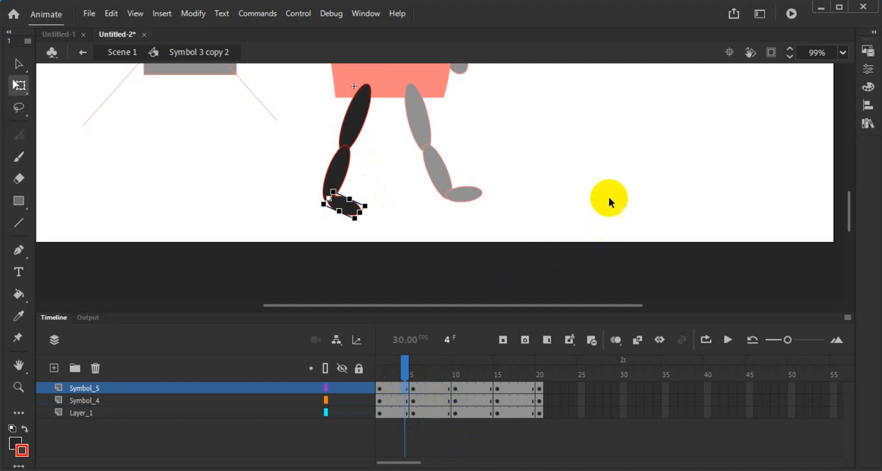
{"action": "left_click_drag", "start_coordinate": [404, 382], "coordinate": [508, 413]}
{"action": "left_click", "coordinate": [555, 411]}
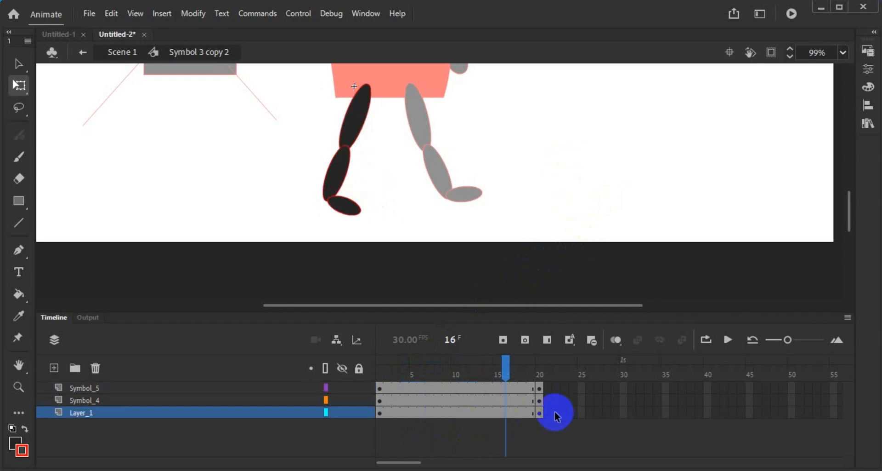
Step: Insert new keyframes at frame 10 on all three layers of the back leg
{"action": "left_click_drag", "start_coordinate": [504, 374], "coordinate": [458, 391]}
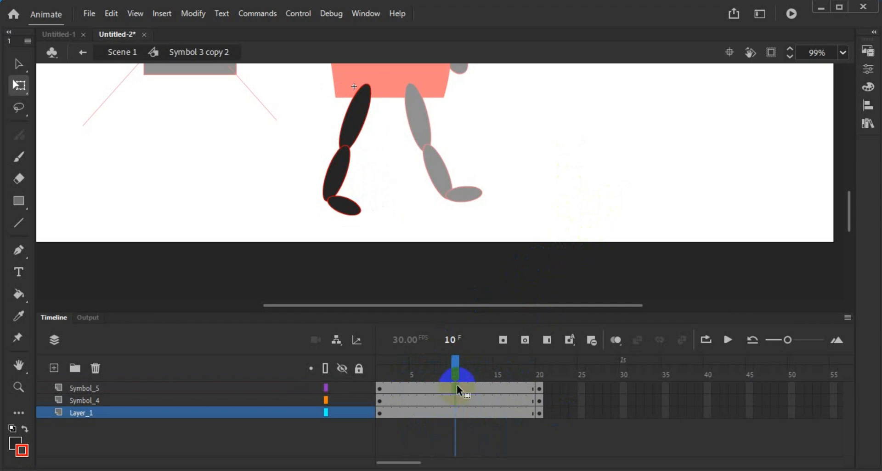
{"action": "left_click", "coordinate": [457, 387]}
{"action": "left_click", "coordinate": [454, 413]}
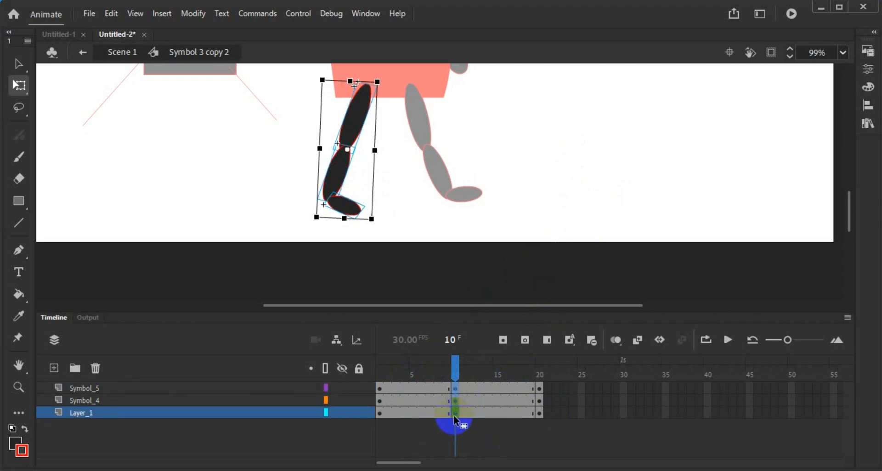
Step: At frame 10, select the whole back leg, set its pivot at the hip and swing it forward
{"action": "left_click_drag", "start_coordinate": [453, 363], "coordinate": [457, 382]}
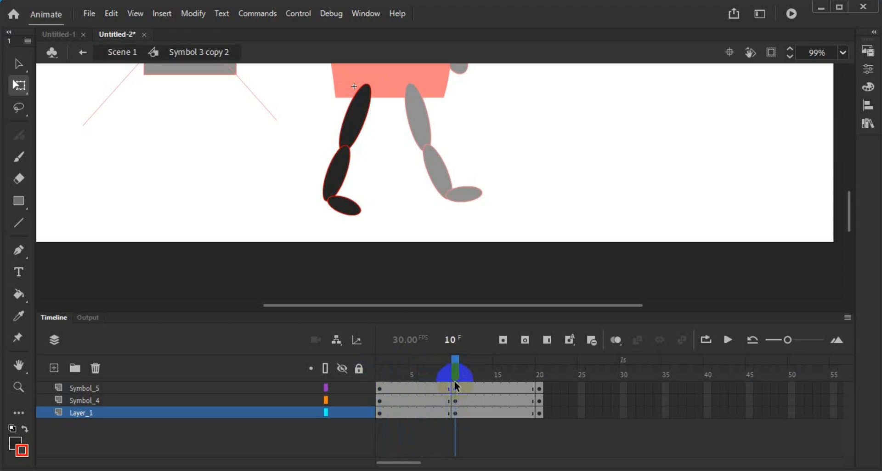
{"action": "left_click", "coordinate": [342, 205]}
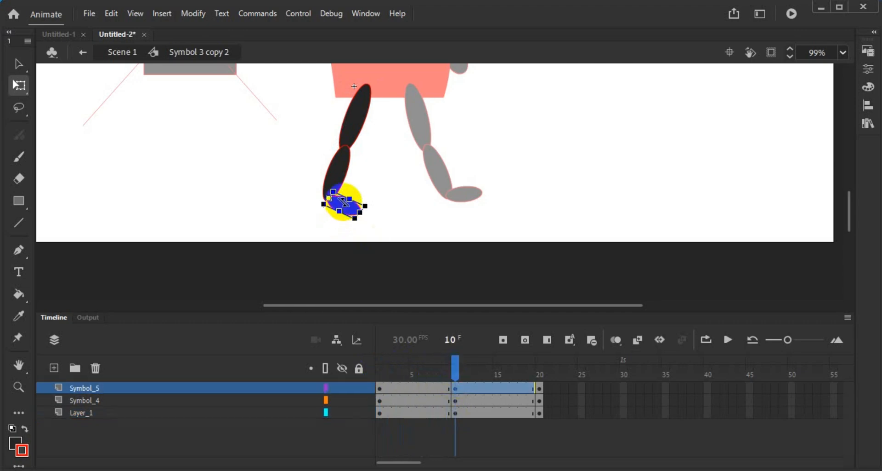
{"action": "left_click", "coordinate": [336, 166]}
{"action": "left_click", "coordinate": [366, 118]}
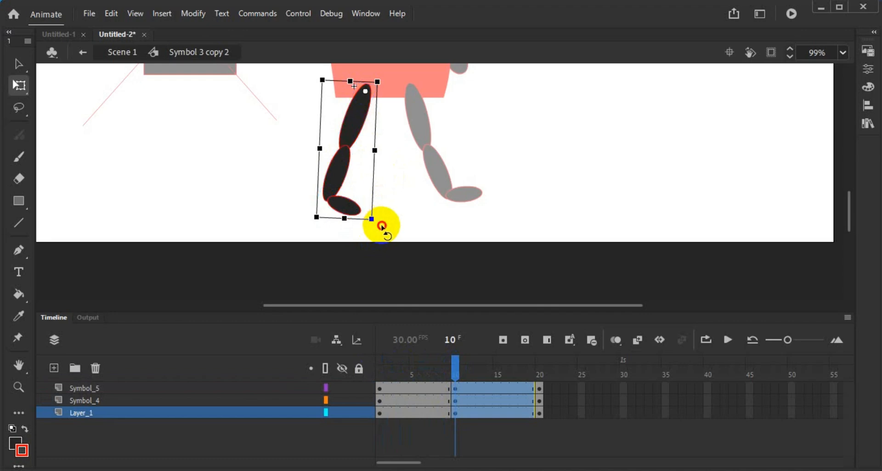
{"action": "left_click_drag", "start_coordinate": [380, 227], "coordinate": [447, 207]}
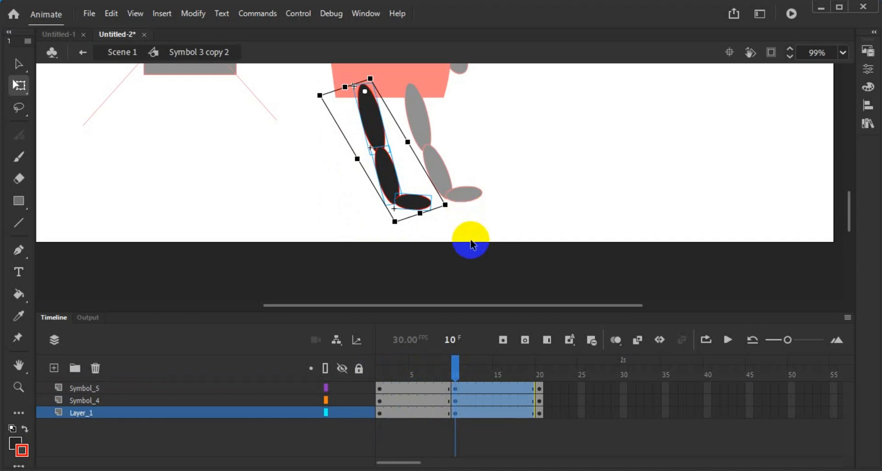
Step: Insert new keyframes at frame 5 on all three layers of the back leg
{"action": "left_click_drag", "start_coordinate": [455, 363], "coordinate": [412, 364]}
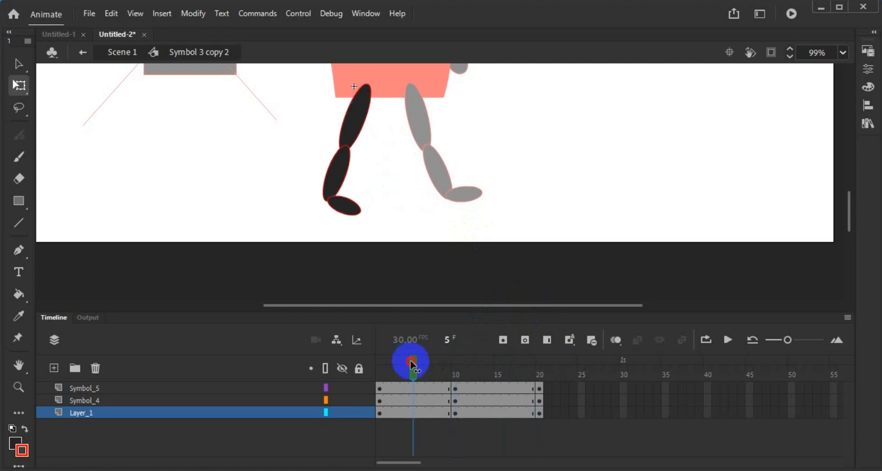
{"action": "left_click", "coordinate": [412, 386]}
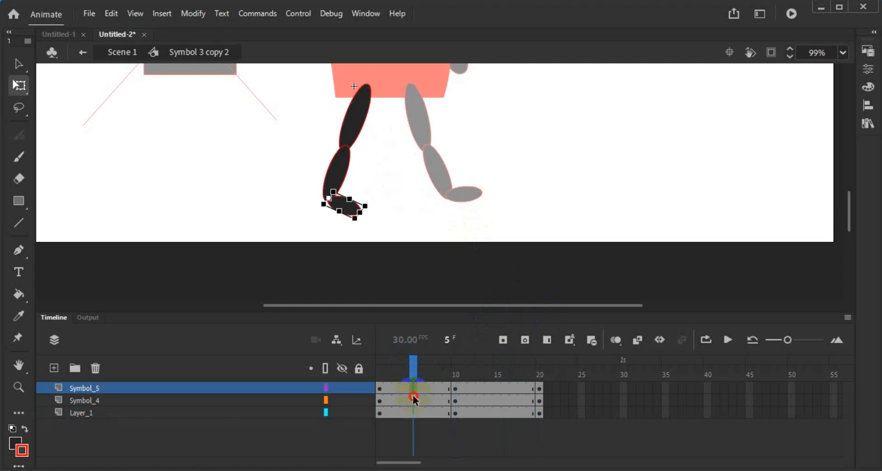
{"action": "left_click", "coordinate": [412, 397]}
{"action": "left_click", "coordinate": [413, 411]}
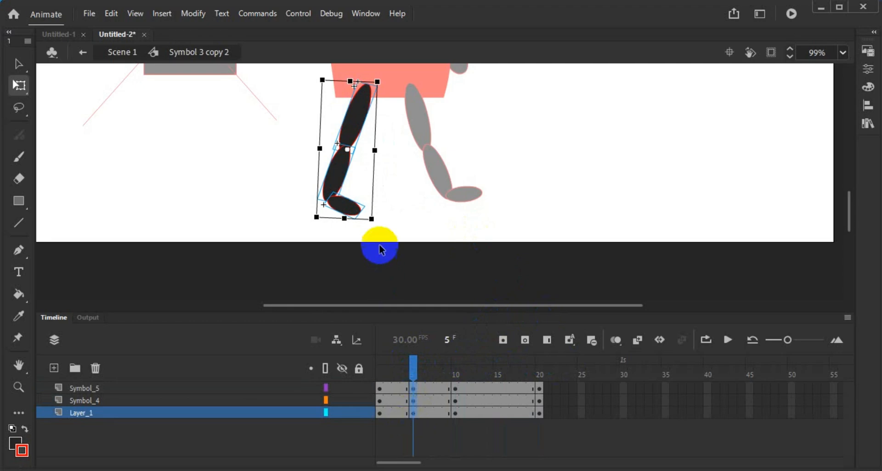
{"action": "left_click", "coordinate": [421, 316]}
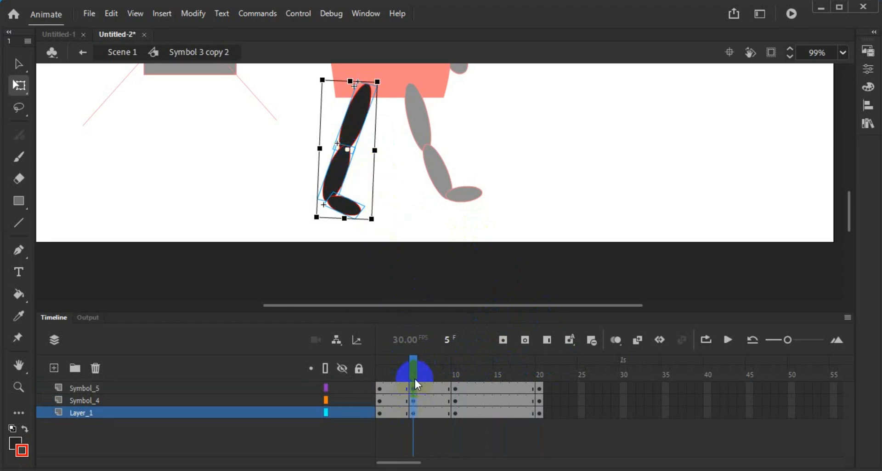
Step: Open the front leg's symbol from the main scene and examine its walk cycle through frame 20
{"action": "left_click_drag", "start_coordinate": [415, 378], "coordinate": [389, 376]}
{"action": "left_click", "coordinate": [457, 194]}
{"action": "double_click", "coordinate": [524, 183]}
{"action": "left_click", "coordinate": [420, 210]}
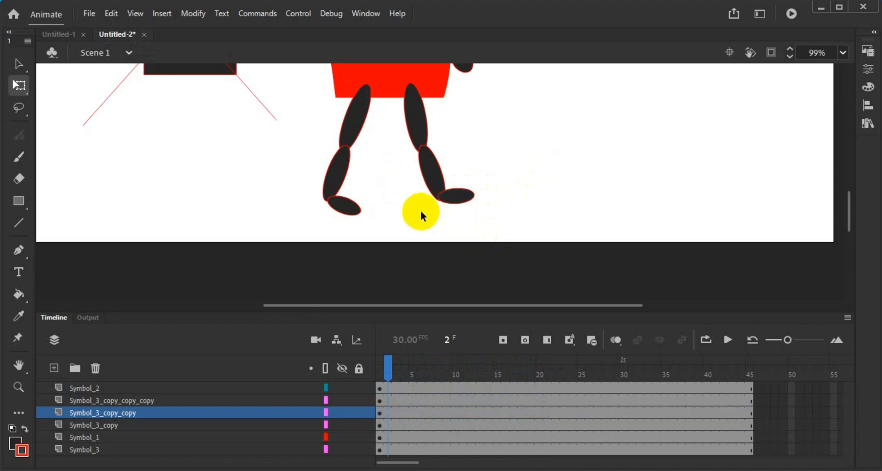
{"action": "double_click", "coordinate": [441, 192]}
{"action": "left_click_drag", "start_coordinate": [389, 368], "coordinate": [405, 385]}
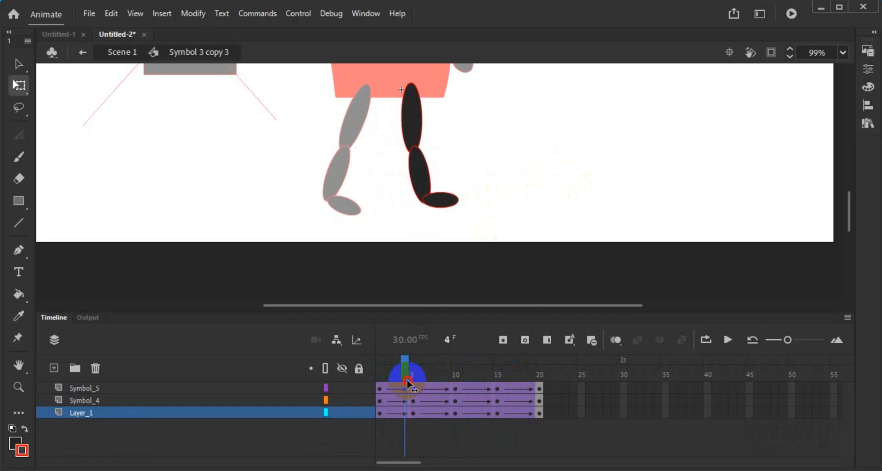
{"action": "left_click_drag", "start_coordinate": [408, 383], "coordinate": [547, 404]}
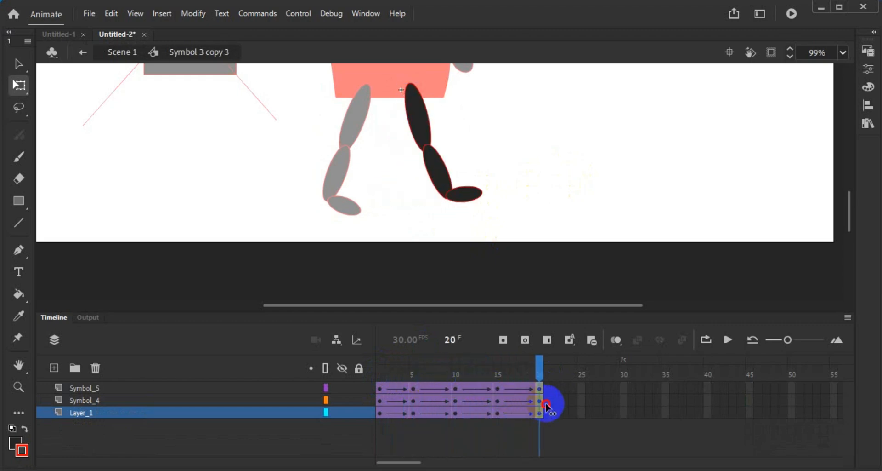
Step: Return to the back leg's symbol and review its poses between frames 1 and 20
{"action": "double_click", "coordinate": [567, 197]}
{"action": "left_click", "coordinate": [343, 182]}
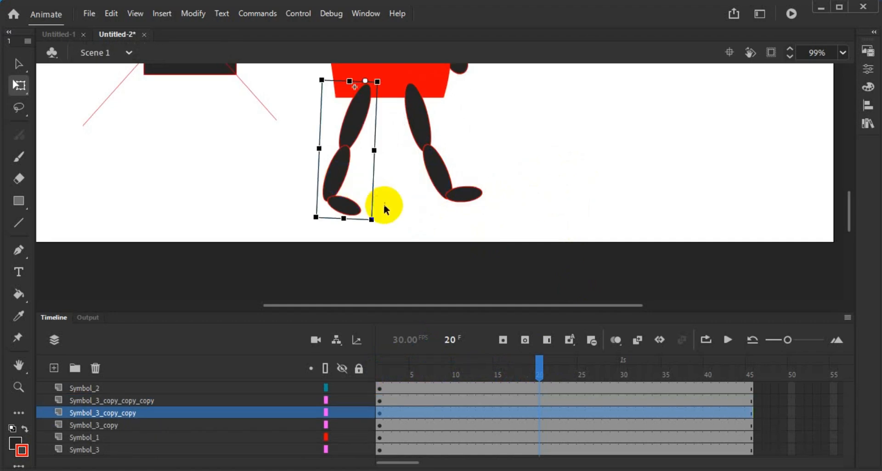
{"action": "double_click", "coordinate": [345, 182]}
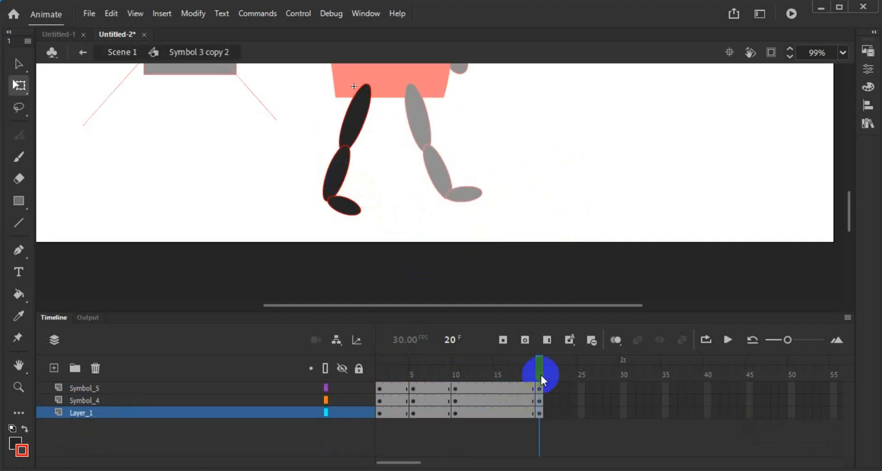
{"action": "left_click_drag", "start_coordinate": [540, 374], "coordinate": [380, 365]}
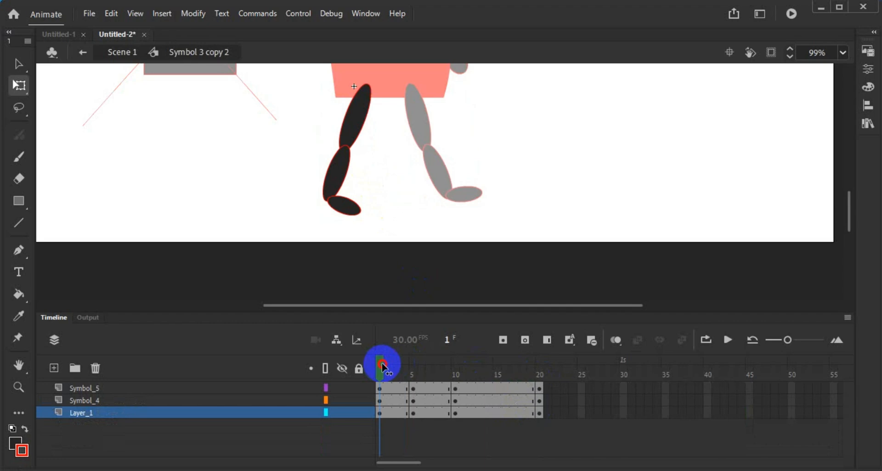
{"action": "left_click_drag", "start_coordinate": [384, 365], "coordinate": [540, 388]}
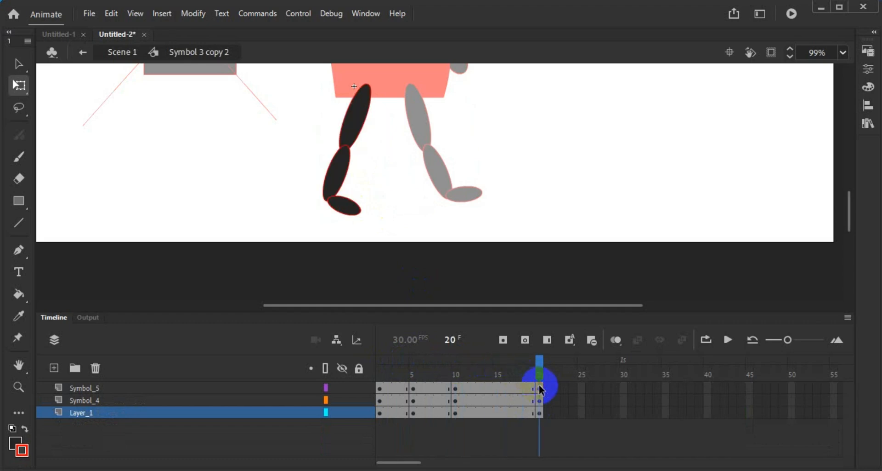
{"action": "left_click_drag", "start_coordinate": [541, 376], "coordinate": [379, 369]}
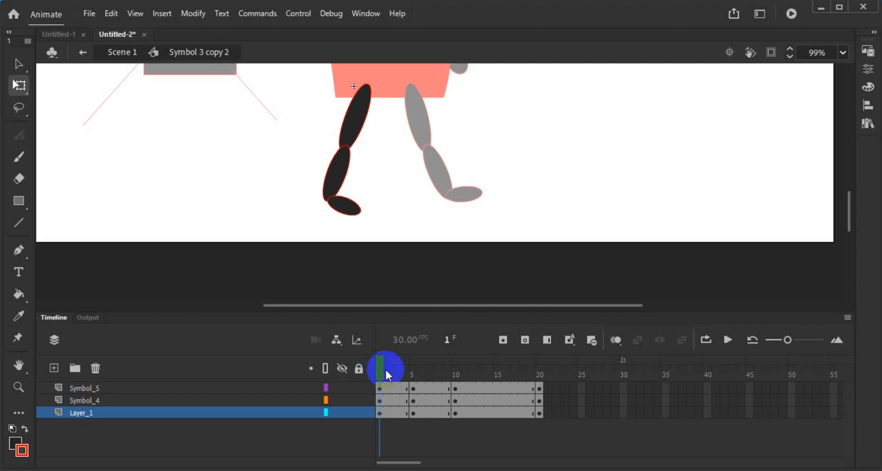
Step: At frame 5, set the pivot of the back leg's shin and foot at the knee and rotate them backward
{"action": "left_click_drag", "start_coordinate": [385, 368], "coordinate": [413, 370]}
{"action": "left_click", "coordinate": [347, 200]}
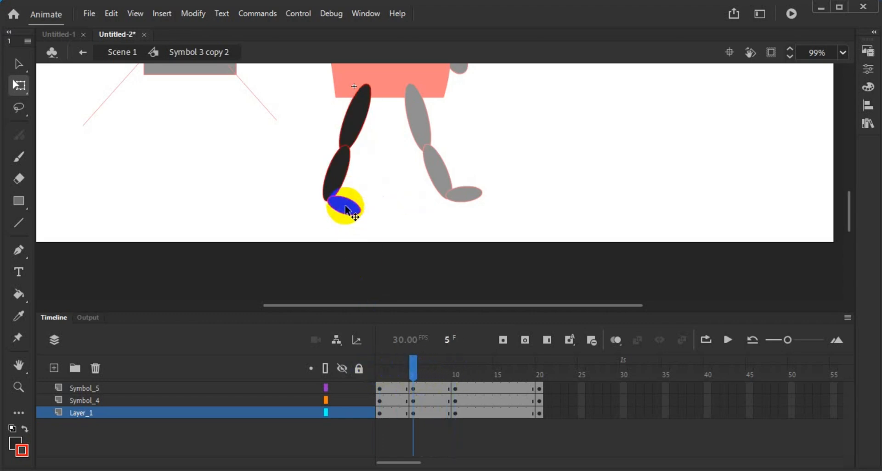
{"action": "left_click", "coordinate": [345, 202]}
{"action": "left_click", "coordinate": [337, 177]}
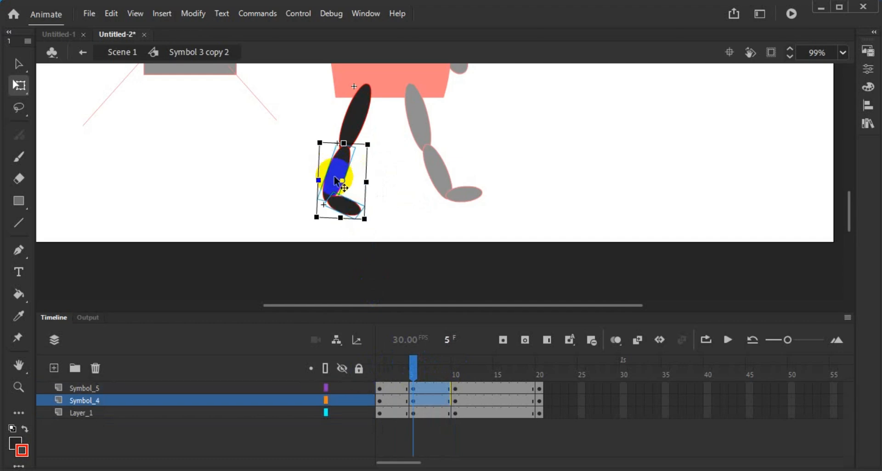
{"action": "left_click", "coordinate": [345, 153]}
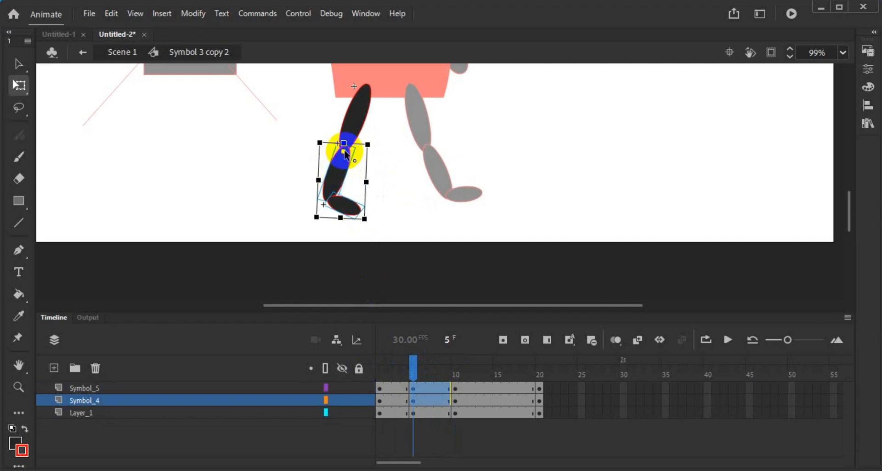
{"action": "left_click_drag", "start_coordinate": [384, 226], "coordinate": [339, 223]}
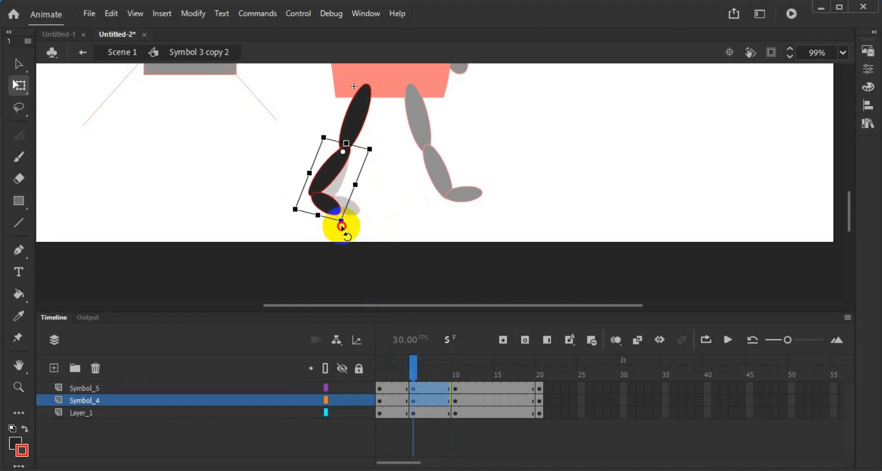
Step: Select the whole back leg at frame 5, set its pivot at the hip and swing it forward until the thigh is vertical
{"action": "left_click", "coordinate": [354, 136]}
{"action": "left_click", "coordinate": [342, 151]}
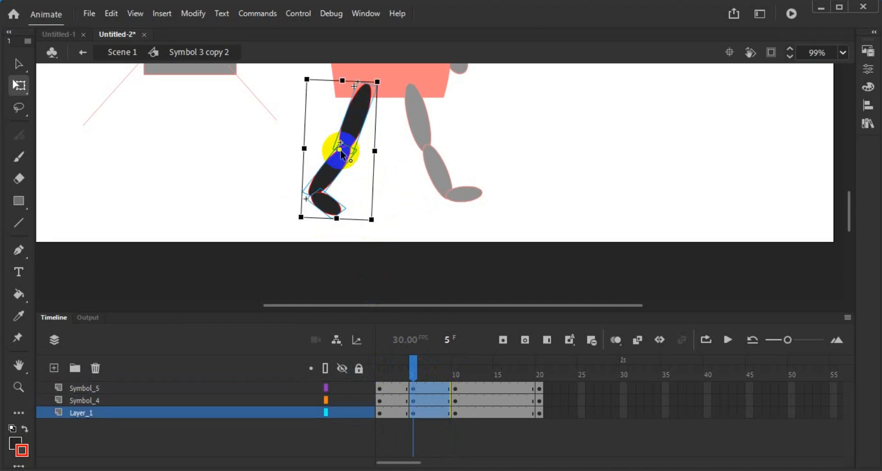
{"action": "left_click", "coordinate": [368, 97]}
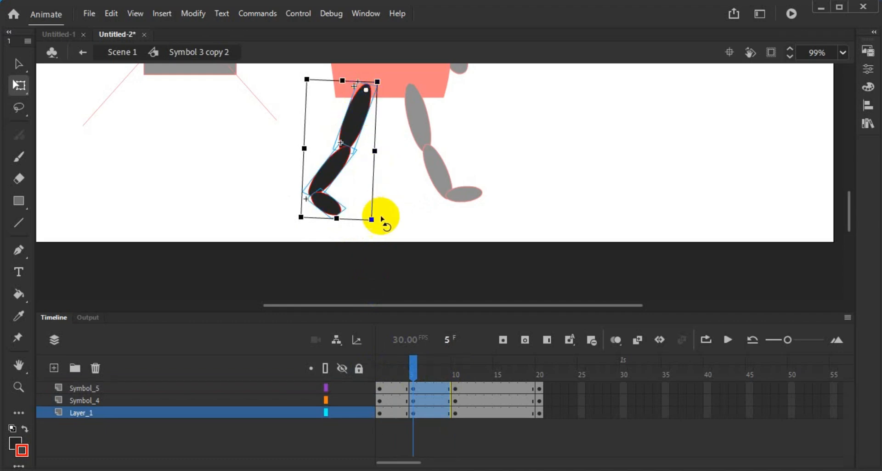
{"action": "left_click_drag", "start_coordinate": [380, 216], "coordinate": [410, 217]}
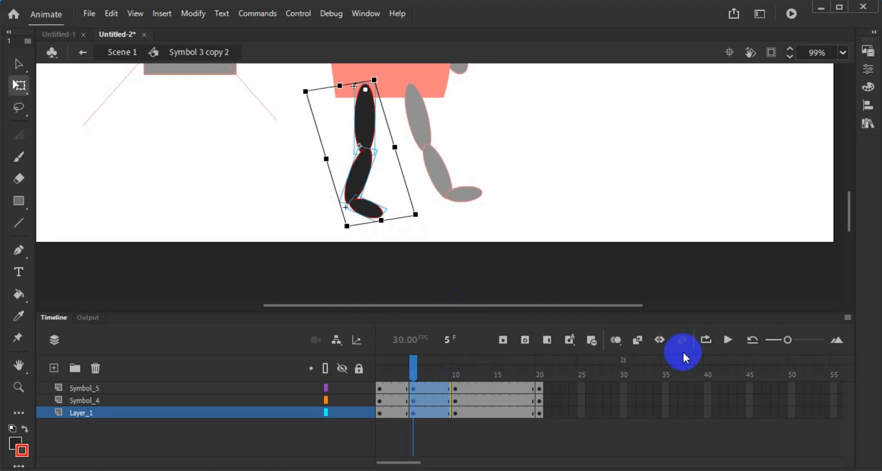
Step: Turn on onion skinning and extend its forward range just past the frame 10 keyframe
{"action": "left_click", "coordinate": [616, 339]}
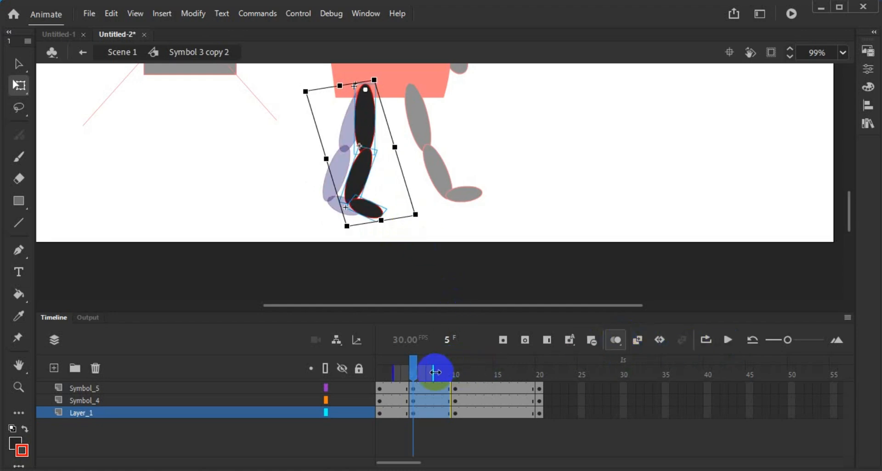
{"action": "left_click_drag", "start_coordinate": [434, 376], "coordinate": [466, 370]}
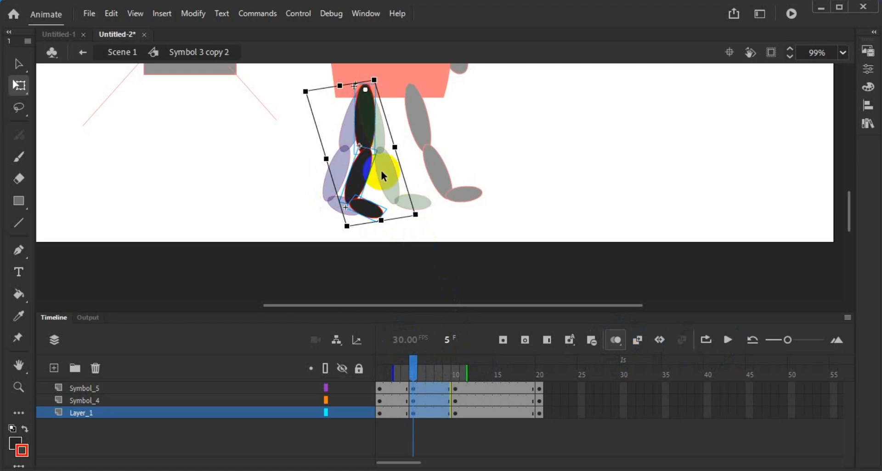
Step: Swing the whole back leg slightly farther forward around the hip at frame 5
{"action": "left_click", "coordinate": [424, 221]}
{"action": "left_click_drag", "start_coordinate": [424, 221], "coordinate": [429, 222]}
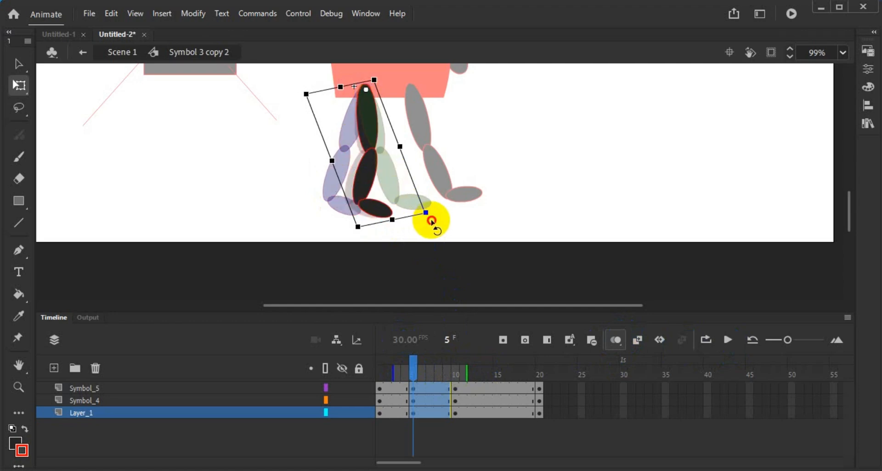
{"action": "left_click", "coordinate": [449, 233]}
Step: At frame 5, set the pivot of the back leg's shin and foot at the knee and bend them farther backward
{"action": "left_click", "coordinate": [375, 208]}
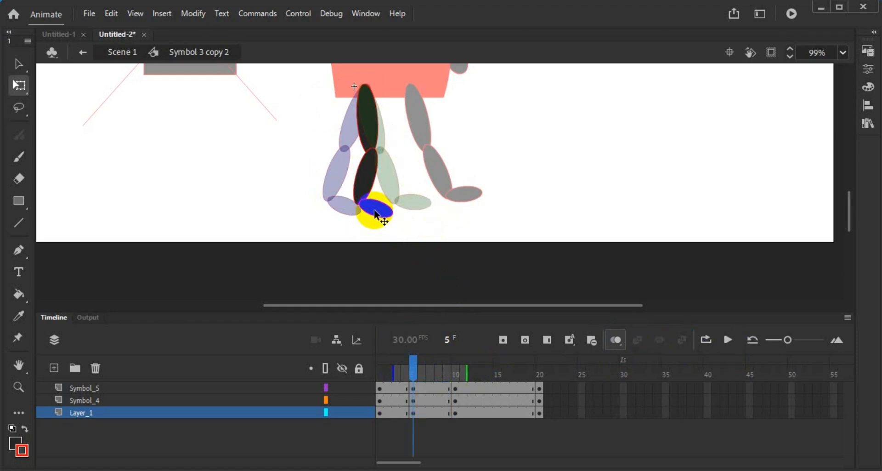
{"action": "left_click", "coordinate": [373, 182]}
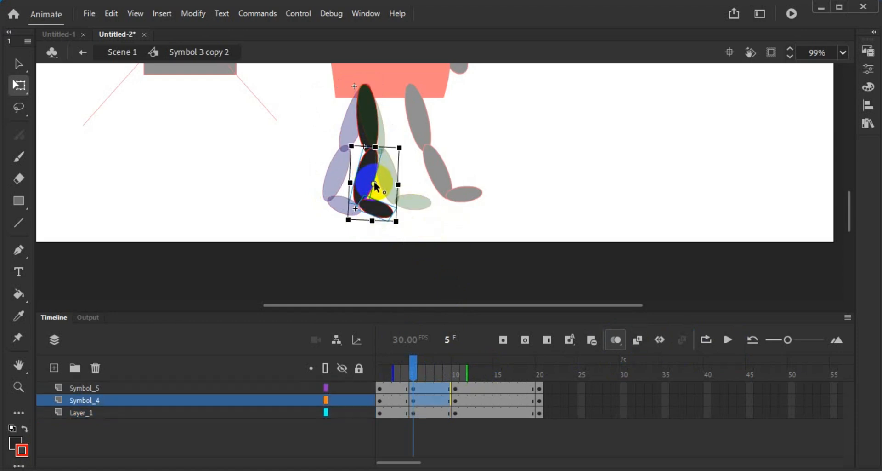
{"action": "left_click_drag", "start_coordinate": [374, 181], "coordinate": [373, 153]}
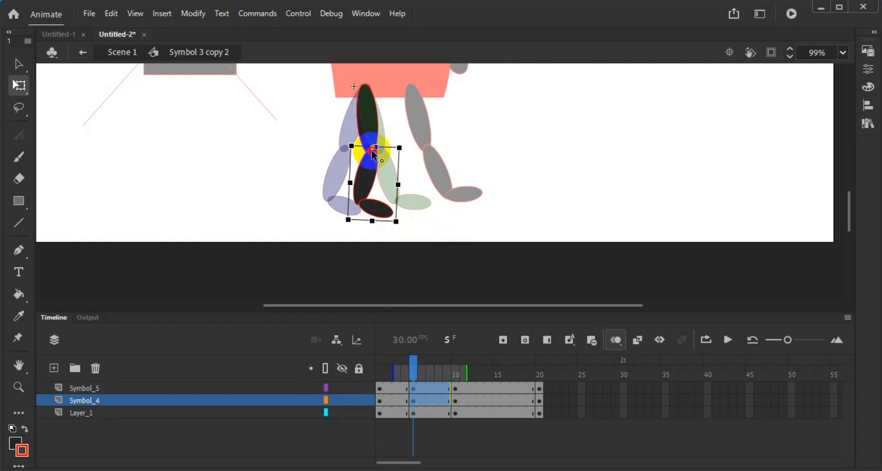
{"action": "scroll", "coordinate": [375, 156], "scroll_direction": "up", "scroll_amount": 3}
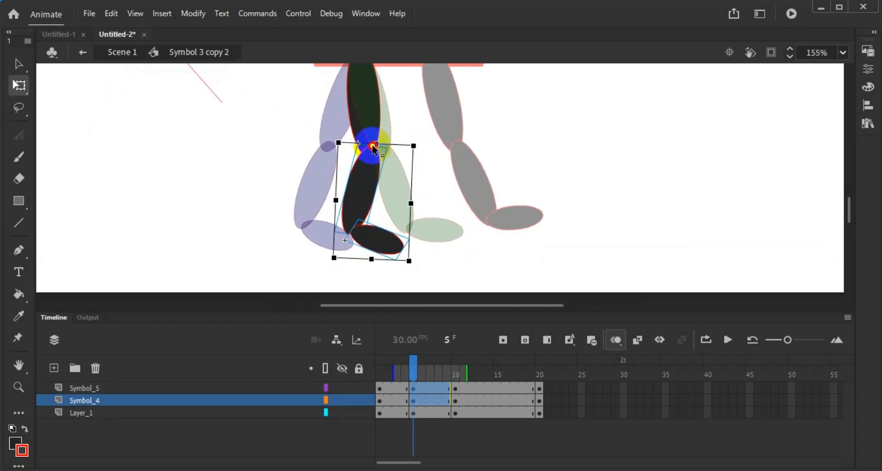
{"action": "left_click_drag", "start_coordinate": [372, 151], "coordinate": [373, 156]}
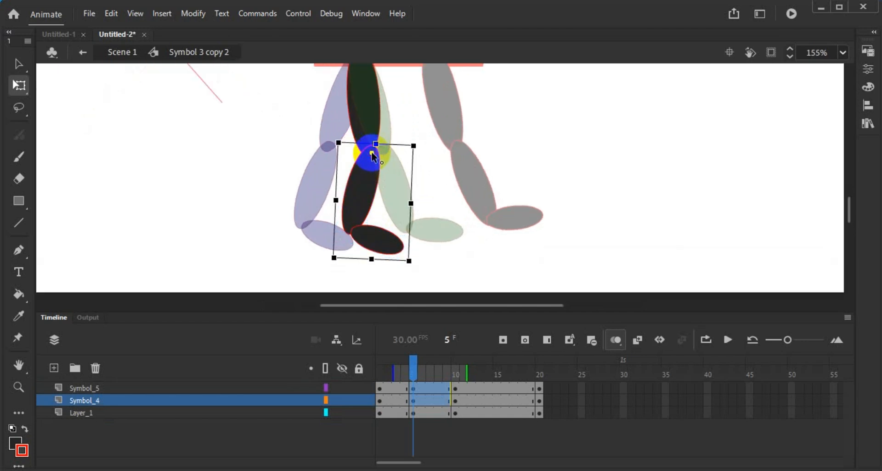
{"action": "scroll", "coordinate": [372, 156], "scroll_direction": "down", "scroll_amount": 3}
{"action": "left_click_drag", "start_coordinate": [398, 224], "coordinate": [385, 233]}
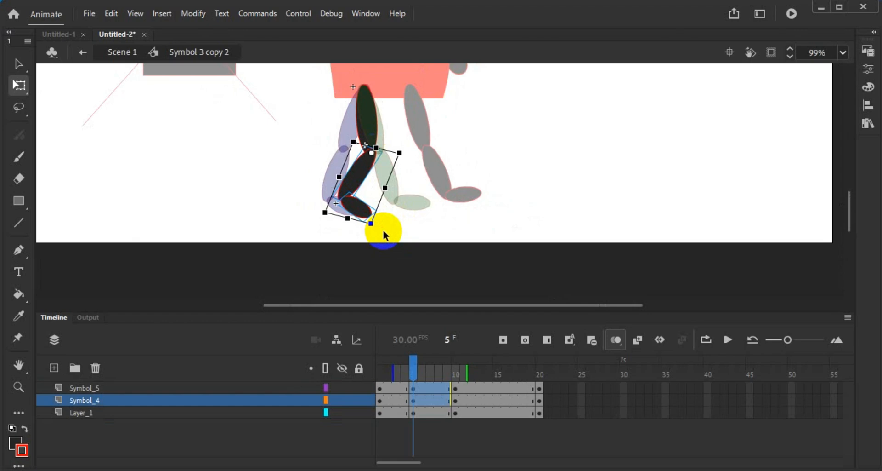
Step: Set the whole back leg's pivot at the hip at frame 5 and rotate the leg slightly forward
{"action": "left_click", "coordinate": [366, 124]}
{"action": "left_click_drag", "start_coordinate": [361, 151], "coordinate": [370, 91]}
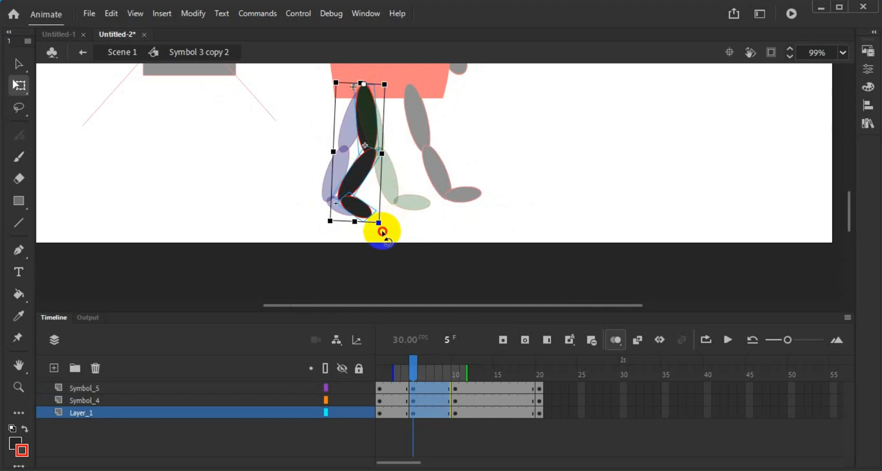
{"action": "left_click_drag", "start_coordinate": [383, 227], "coordinate": [392, 223]}
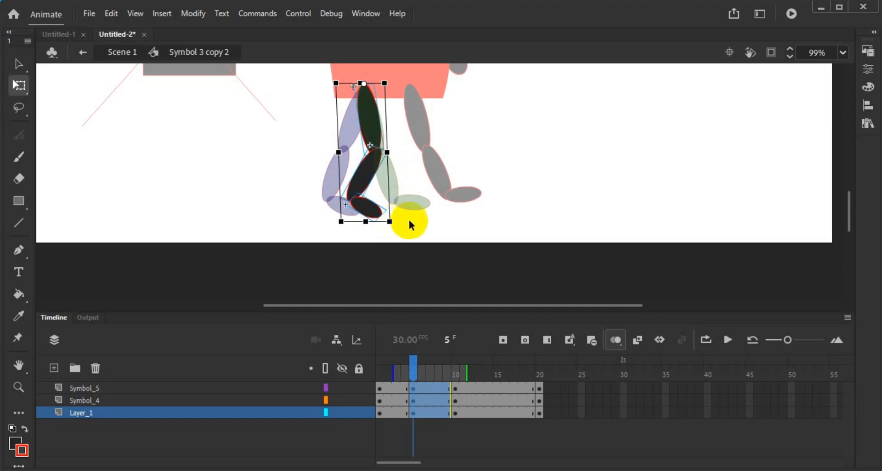
{"action": "left_click", "coordinate": [439, 325]}
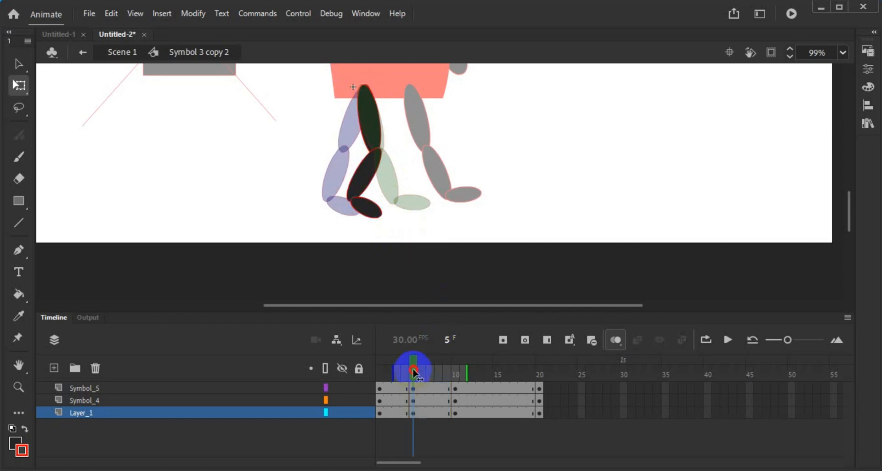
Step: Compare the frame 10 pose and move the keyframes of all three leg layers from frame 5 to frame 6
{"action": "left_click_drag", "start_coordinate": [413, 372], "coordinate": [455, 372]}
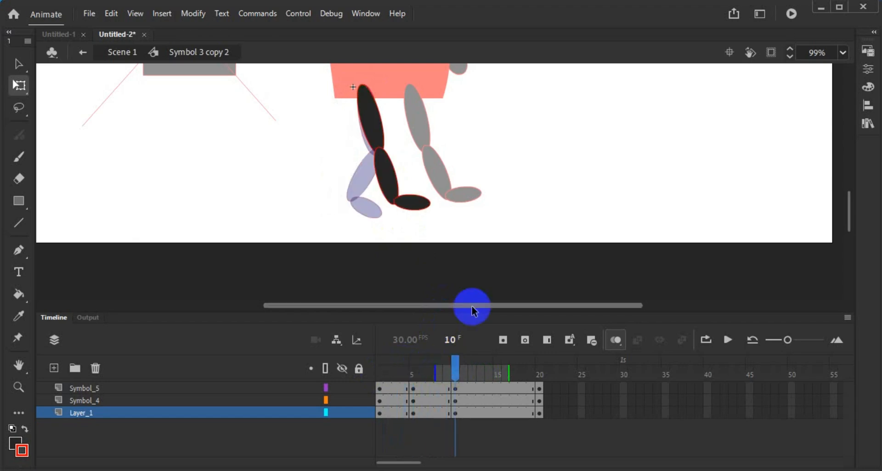
{"action": "left_click_drag", "start_coordinate": [418, 393], "coordinate": [415, 387]}
{"action": "left_click", "coordinate": [416, 387]}
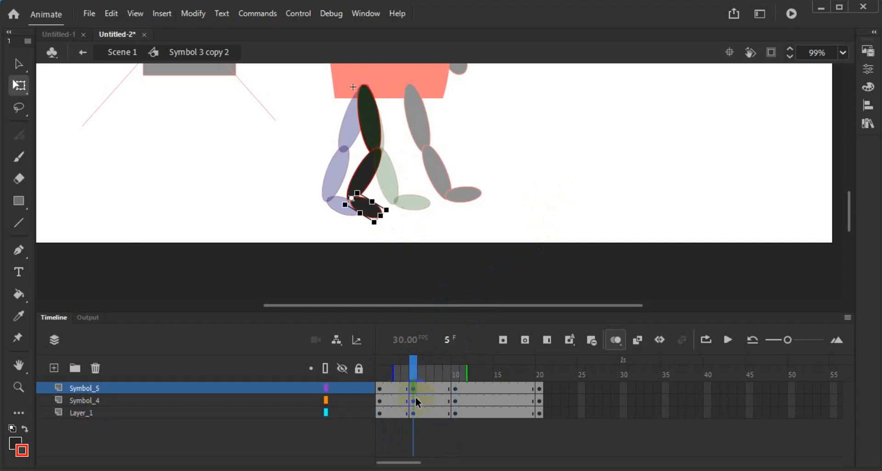
{"action": "left_click", "coordinate": [415, 400]}
{"action": "left_click", "coordinate": [414, 413]}
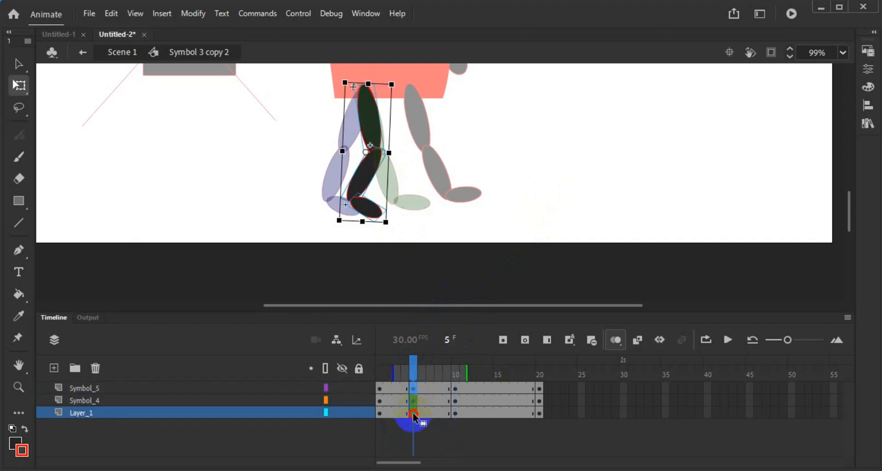
{"action": "left_click_drag", "start_coordinate": [417, 413], "coordinate": [425, 413]}
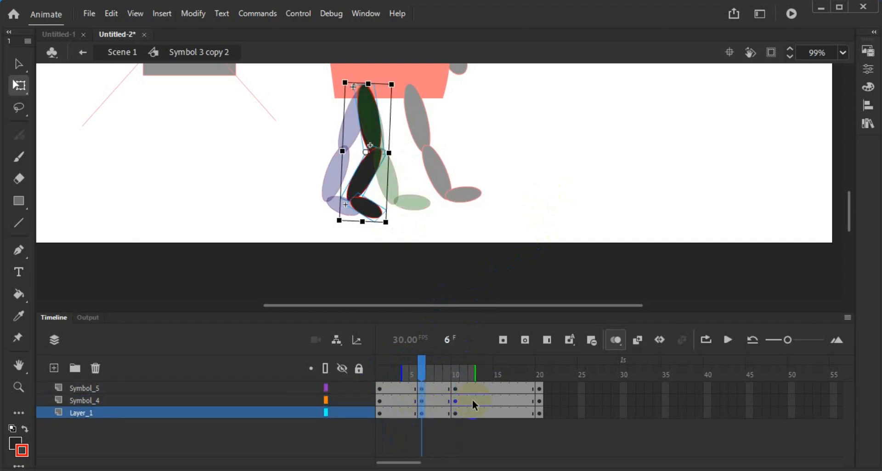
Step: Insert keyframes at frame 15 on the Symbol_5, Symbol_4 and Layer_1 layers
{"action": "left_click", "coordinate": [457, 399]}
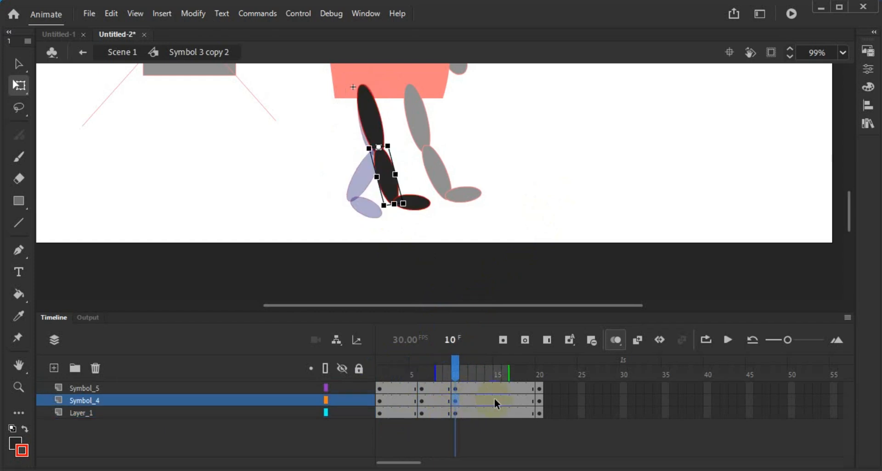
{"action": "left_click", "coordinate": [498, 385]}
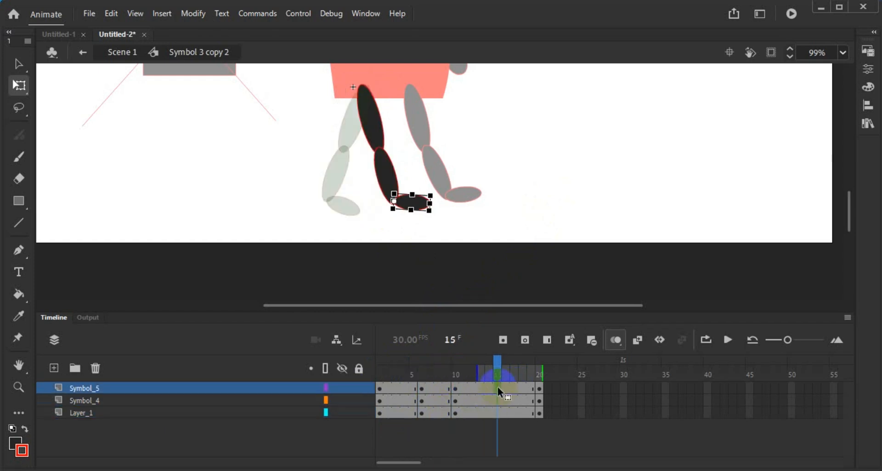
{"action": "left_click", "coordinate": [500, 398]}
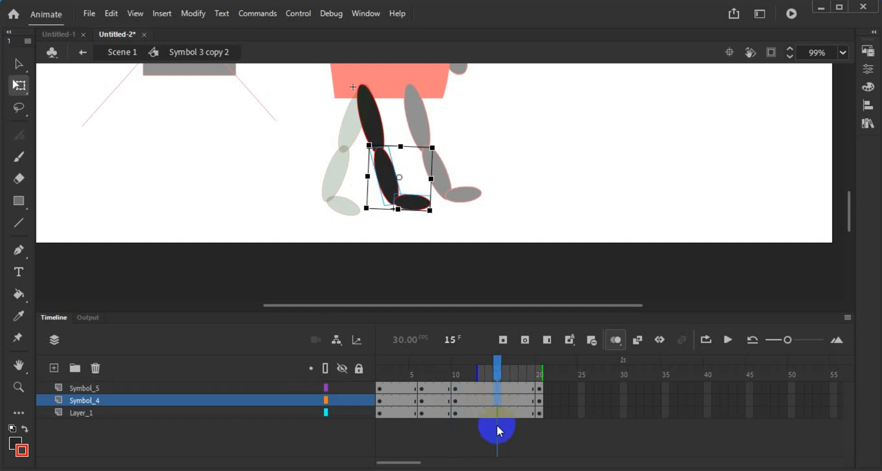
{"action": "left_click", "coordinate": [499, 414]}
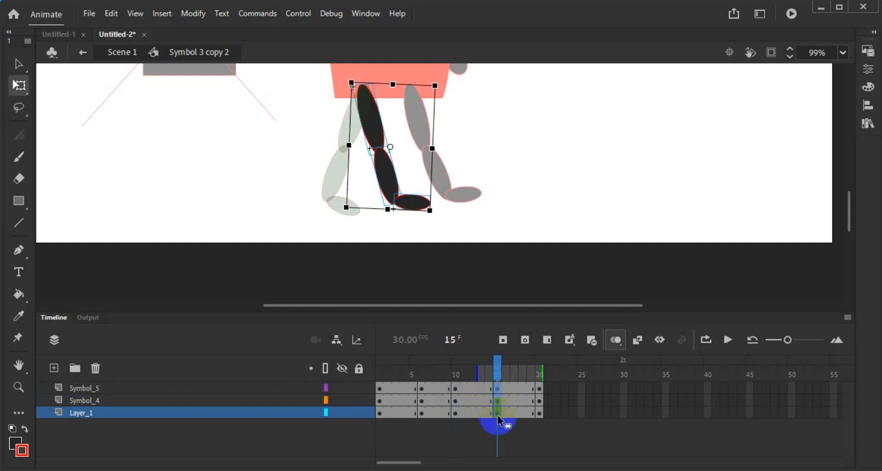
{"action": "left_click", "coordinate": [601, 198]}
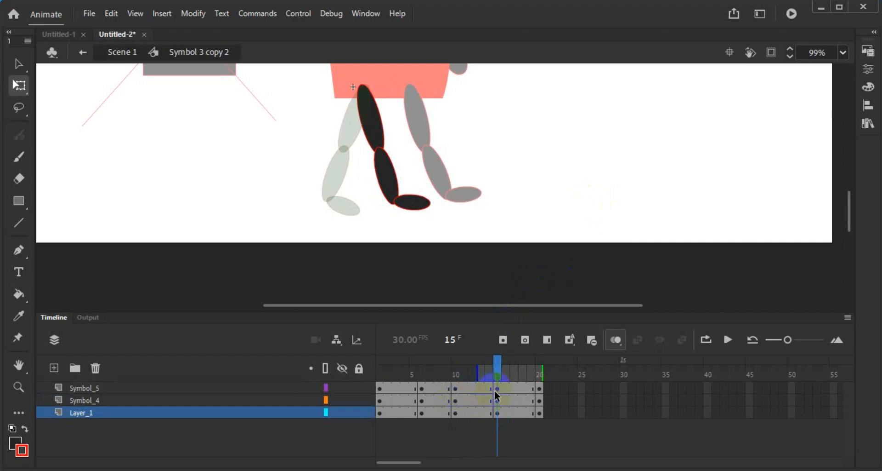
Step: Extend the onion skin range back to frame 5, then pivot the back leg at the hip and swing it backward to vertical at frame 15
{"action": "mouse_move", "coordinate": [494, 368]}
{"action": "left_mouse_down"}
{"action": "mouse_move", "coordinate": [398, 365]}
{"action": "mouse_move", "coordinate": [543, 394]}
{"action": "mouse_move", "coordinate": [458, 394]}
{"action": "mouse_move", "coordinate": [437, 367]}
{"action": "mouse_move", "coordinate": [411, 370]}
{"action": "mouse_move", "coordinate": [496, 375]}
{"action": "mouse_move", "coordinate": [451, 366]}
{"action": "mouse_move", "coordinate": [412, 377]}
{"action": "left_mouse_up"}
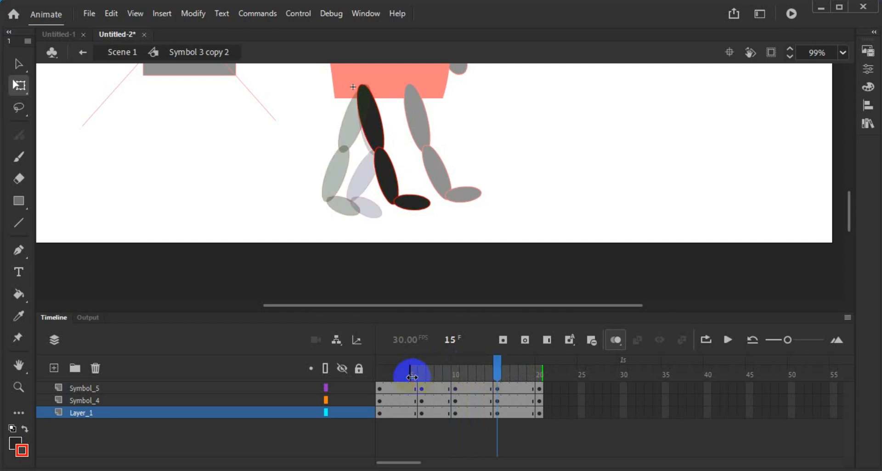
{"action": "left_click", "coordinate": [473, 271]}
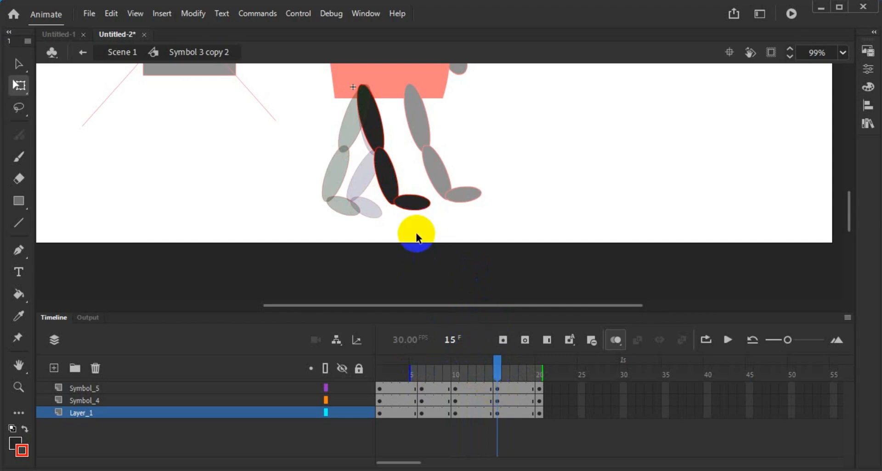
{"action": "left_click", "coordinate": [422, 201]}
{"action": "left_click", "coordinate": [385, 183]}
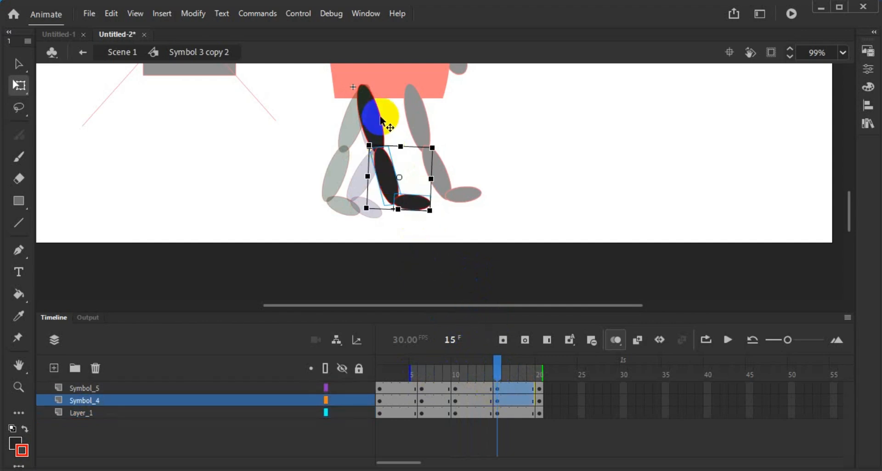
{"action": "left_click", "coordinate": [376, 120]}
{"action": "left_click", "coordinate": [363, 97]}
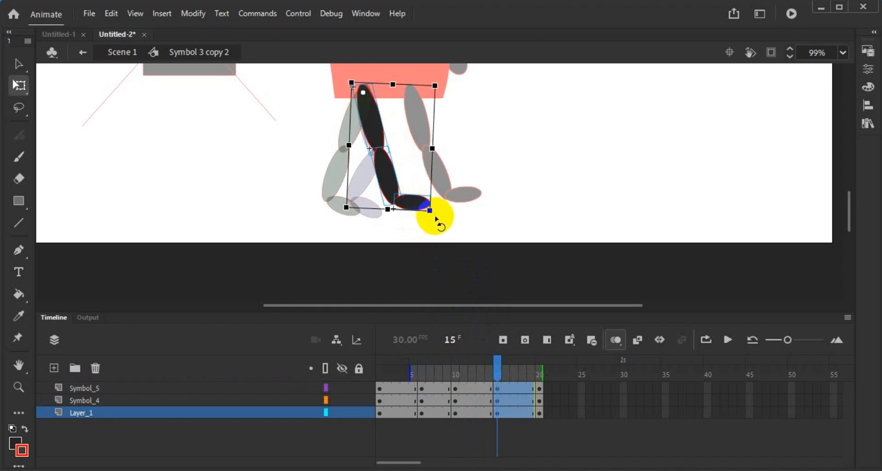
{"action": "left_click_drag", "start_coordinate": [443, 221], "coordinate": [407, 230]}
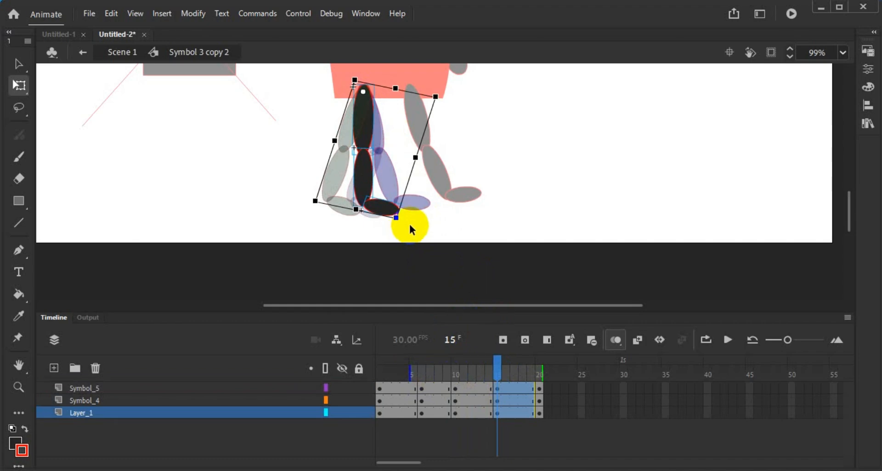
Step: Check the frame 20 pose and create classic tweens between all keyframes on the three leg layers
{"action": "left_click_drag", "start_coordinate": [500, 367], "coordinate": [542, 376]}
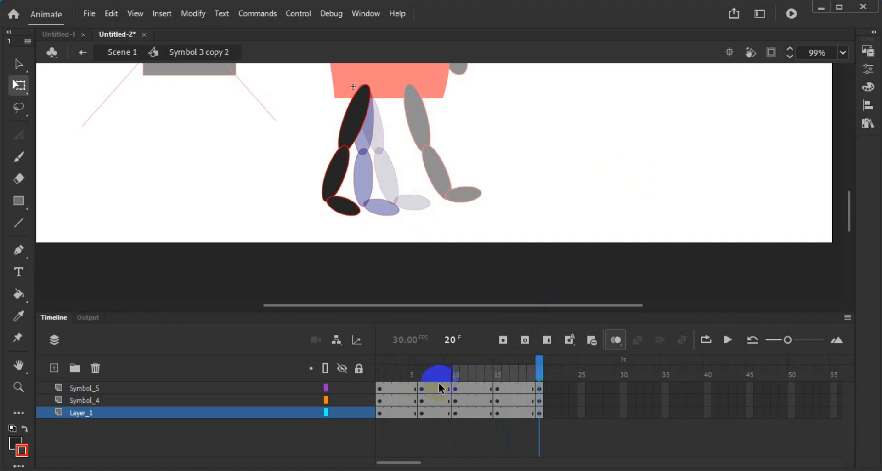
{"action": "left_click_drag", "start_coordinate": [393, 388], "coordinate": [519, 408]}
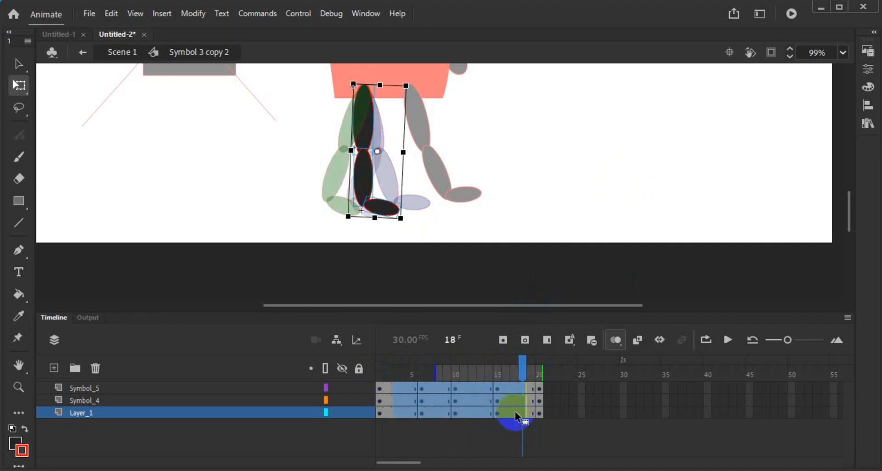
{"action": "right_click", "coordinate": [515, 403]}
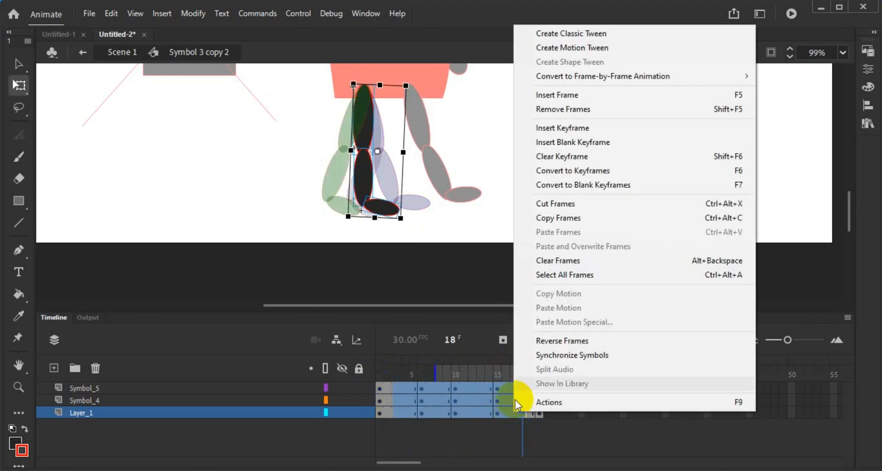
{"action": "left_click", "coordinate": [595, 34]}
{"action": "left_click", "coordinate": [525, 339]}
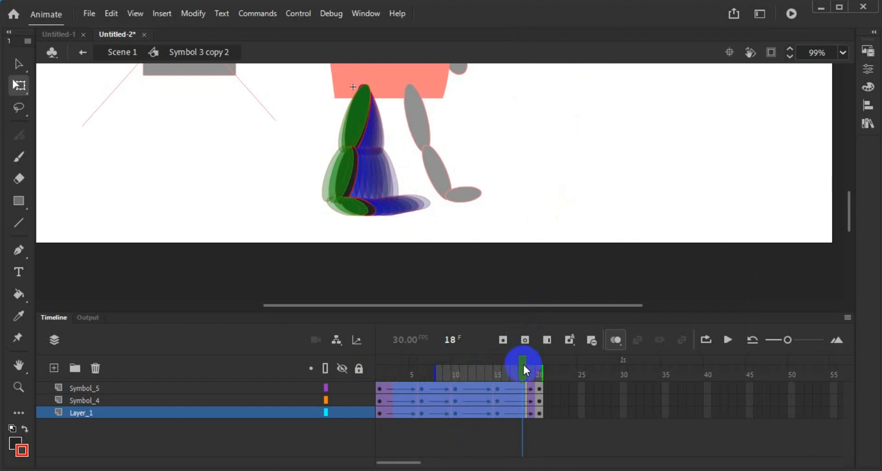
Step: Scrub through the back leg's tweened walk cycle and turn off onion skinning
{"action": "left_click_drag", "start_coordinate": [525, 369], "coordinate": [380, 384]}
{"action": "right_click", "coordinate": [485, 390]}
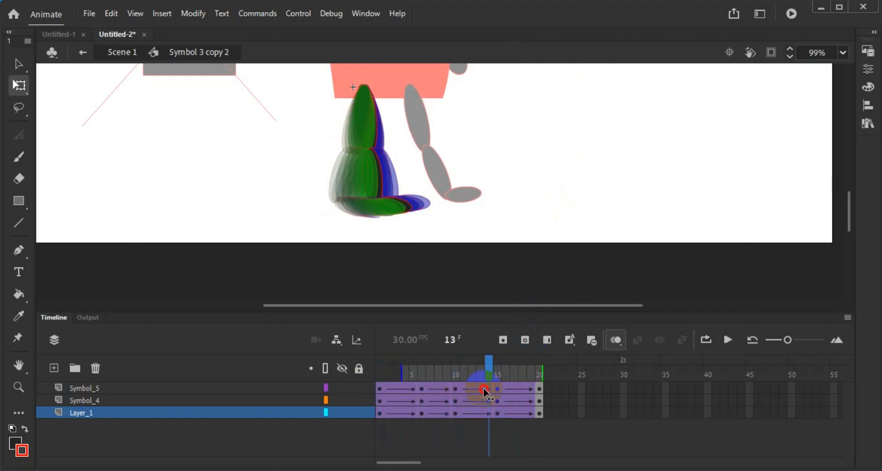
{"action": "left_click_drag", "start_coordinate": [485, 390], "coordinate": [506, 417]}
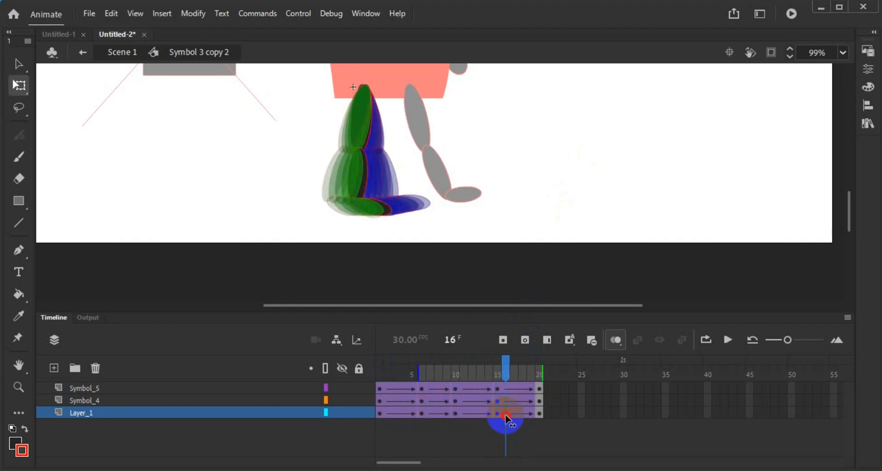
{"action": "left_click", "coordinate": [423, 387]}
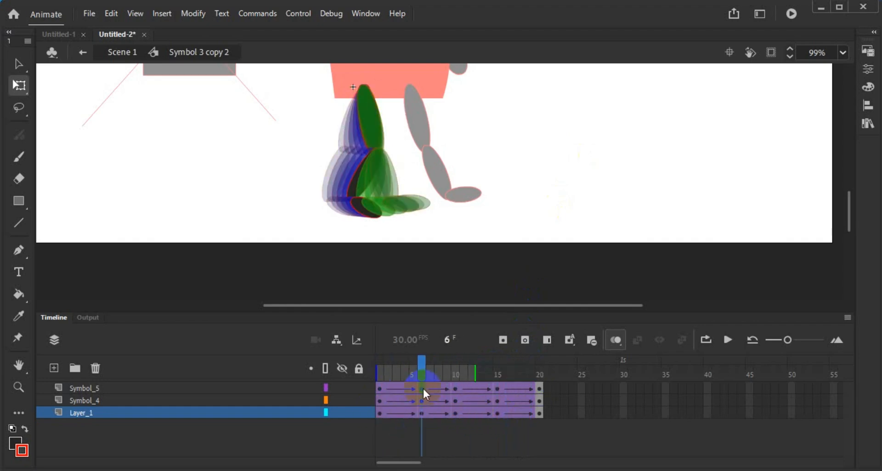
{"action": "left_click", "coordinate": [554, 193]}
{"action": "left_click", "coordinate": [616, 339]}
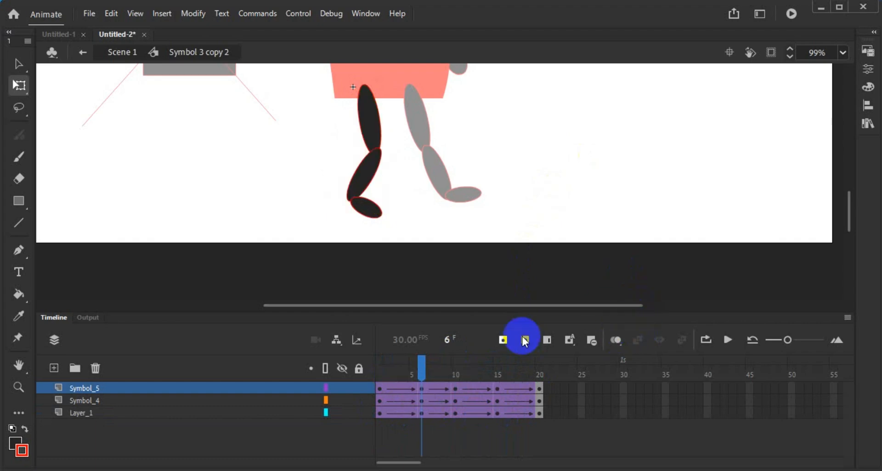
Step: At frame 6, set the pivot of the back leg's shin and foot at the knee and rotate them farther backward
{"action": "left_click", "coordinate": [426, 366]}
{"action": "left_click_drag", "start_coordinate": [418, 368], "coordinate": [426, 386]}
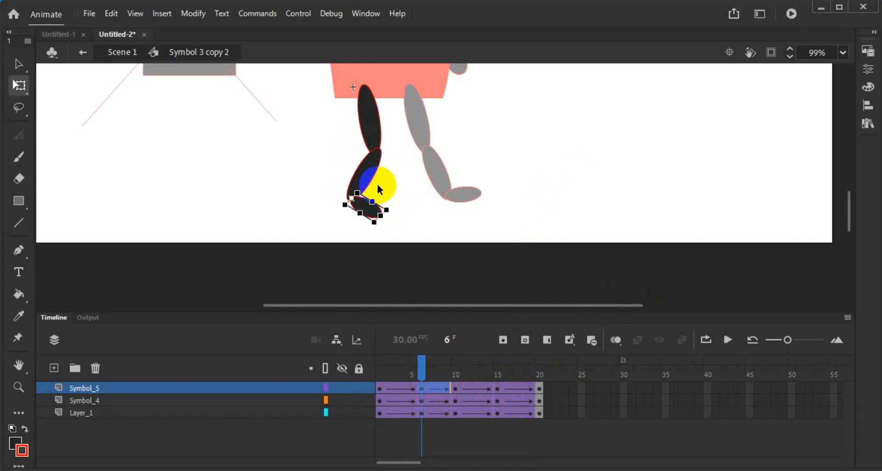
{"action": "left_click", "coordinate": [375, 183]}
{"action": "left_click_drag", "start_coordinate": [364, 183], "coordinate": [376, 156]}
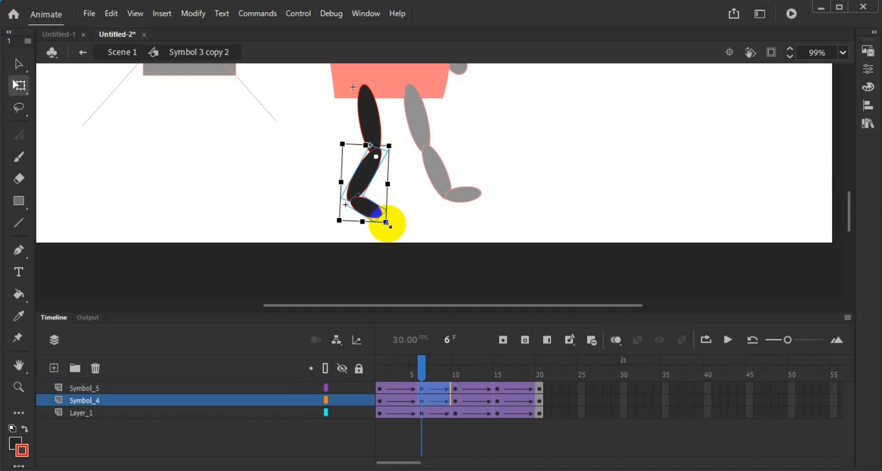
{"action": "left_click_drag", "start_coordinate": [388, 231], "coordinate": [374, 232]}
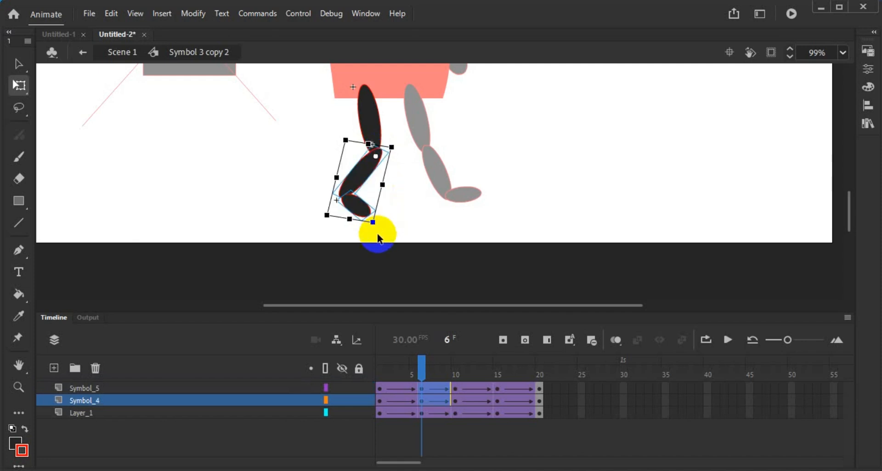
Step: Leave the back leg's symbol for the main scene and scrub the timeline to check both legs' walk cycle
{"action": "double_click", "coordinate": [410, 227]}
{"action": "left_click", "coordinate": [441, 228]}
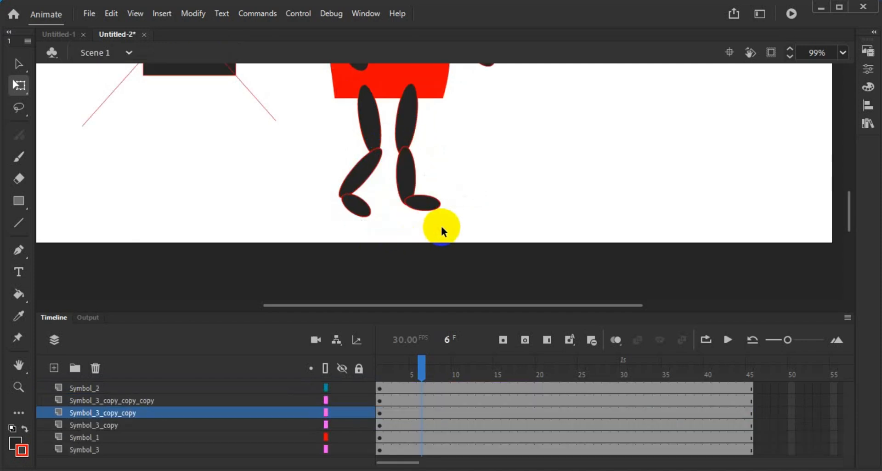
{"action": "left_click_drag", "start_coordinate": [426, 342], "coordinate": [457, 335]}
{"action": "left_click_drag", "start_coordinate": [456, 336], "coordinate": [418, 342]}
Step: Move the Symbol_3_copy_copy_copy leg layer below the Symbol_1 torso layer so the leg sits behind the body
{"action": "left_click", "coordinate": [412, 178]}
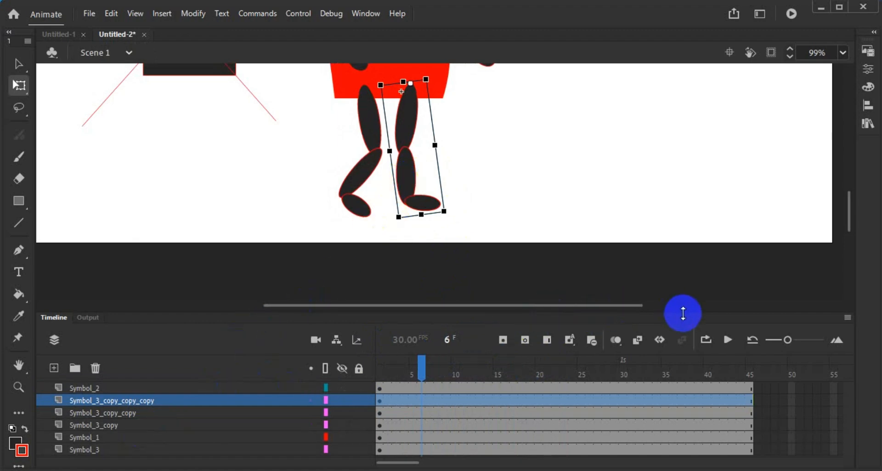
{"action": "left_click_drag", "start_coordinate": [684, 313], "coordinate": [488, 155]}
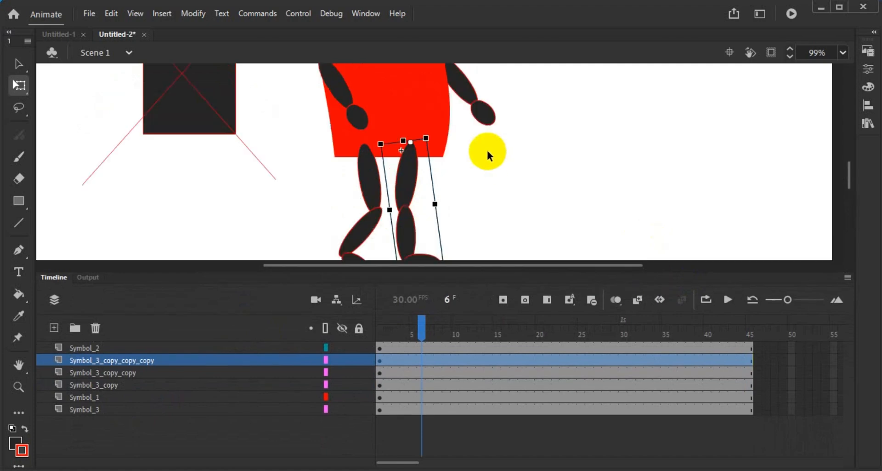
{"action": "scroll", "coordinate": [488, 155], "scroll_direction": "down", "scroll_amount": 3}
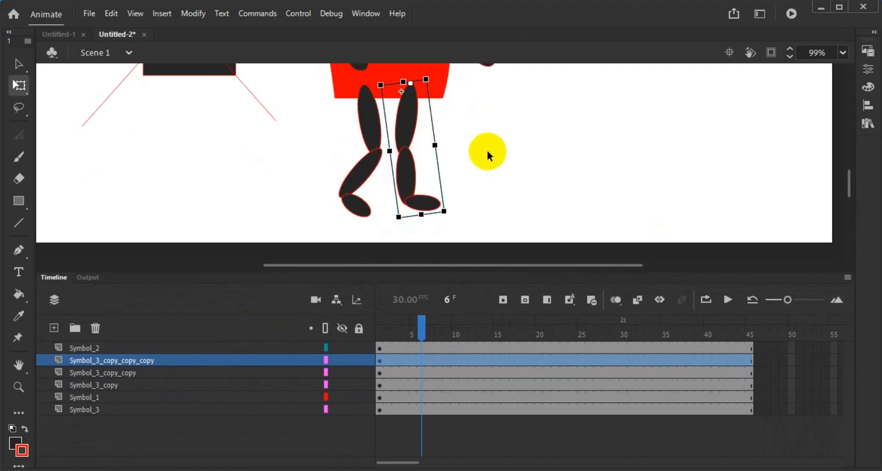
{"action": "scroll", "coordinate": [518, 153], "scroll_direction": "up", "scroll_amount": 9}
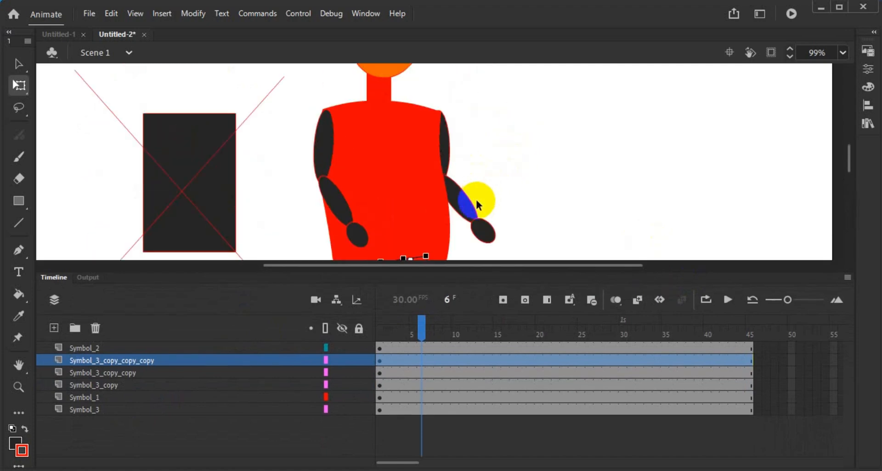
{"action": "scroll", "coordinate": [476, 210], "scroll_direction": "down", "scroll_amount": 9}
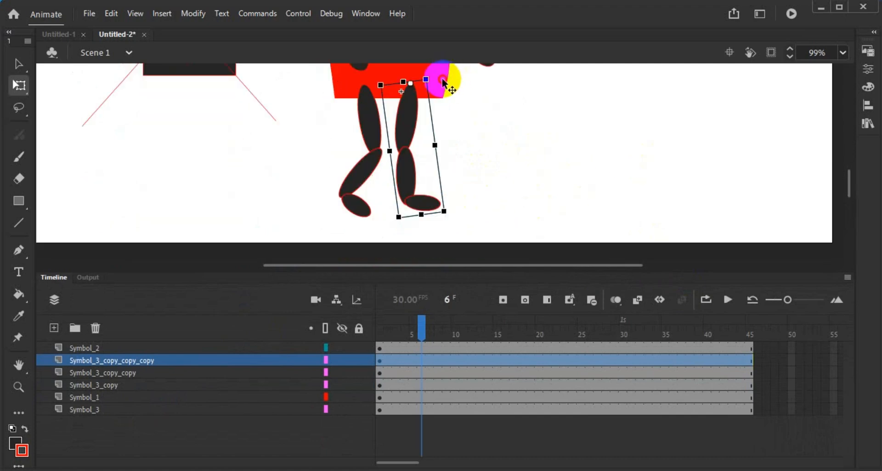
{"action": "left_click", "coordinate": [444, 79]}
{"action": "left_click", "coordinate": [517, 112]}
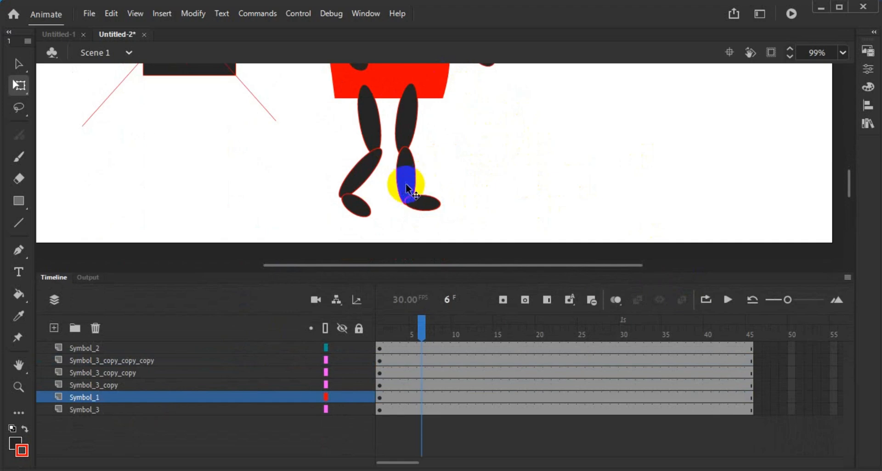
{"action": "left_click", "coordinate": [407, 183]}
{"action": "left_click", "coordinate": [150, 360]}
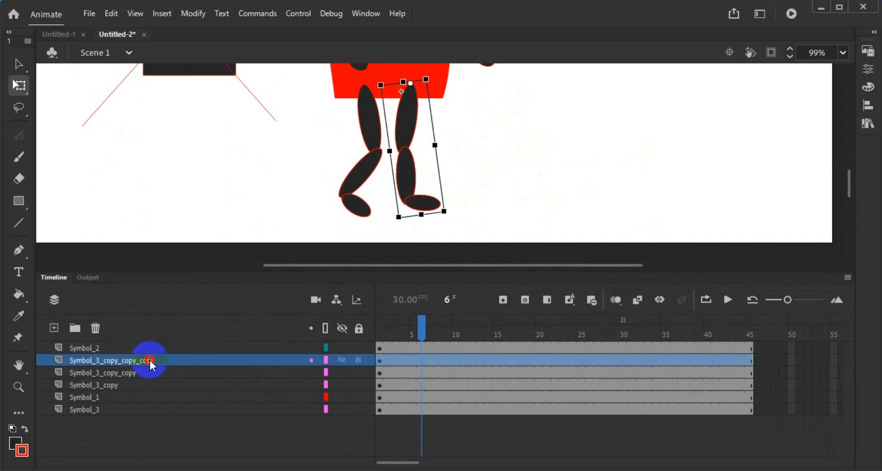
{"action": "left_click_drag", "start_coordinate": [150, 360], "coordinate": [158, 400]}
{"action": "left_click", "coordinate": [535, 185]}
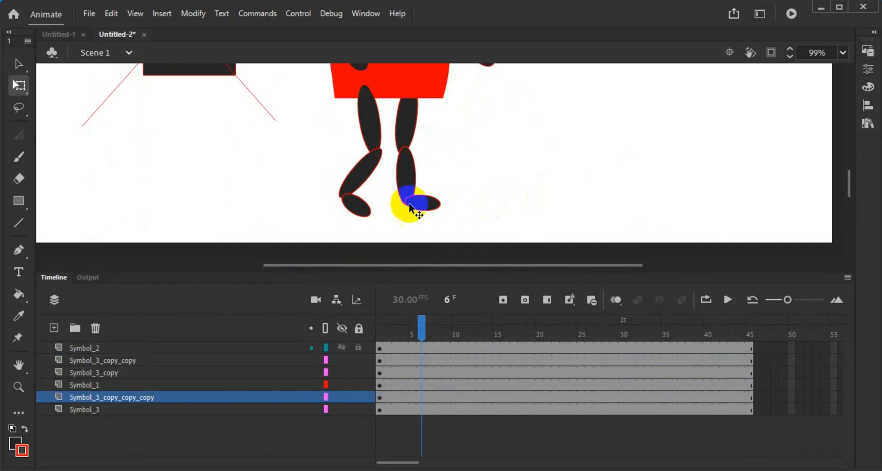
Step: Remove the frames after frame 40 from all layers and test the movie
{"action": "left_click_drag", "start_coordinate": [425, 318], "coordinate": [786, 319]}
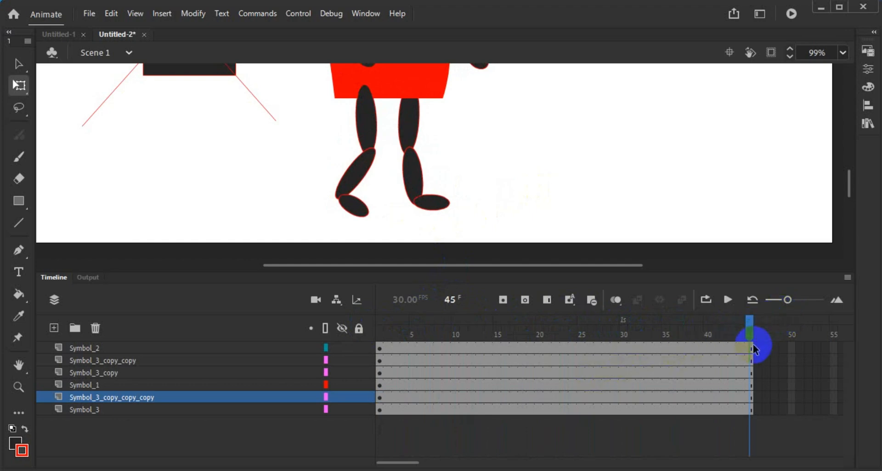
{"action": "left_click_drag", "start_coordinate": [762, 348], "coordinate": [720, 457]}
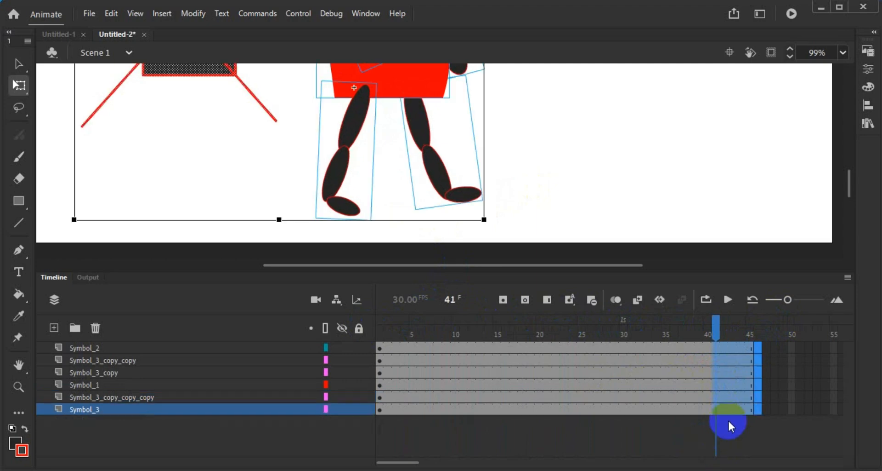
{"action": "right_click", "coordinate": [734, 401]}
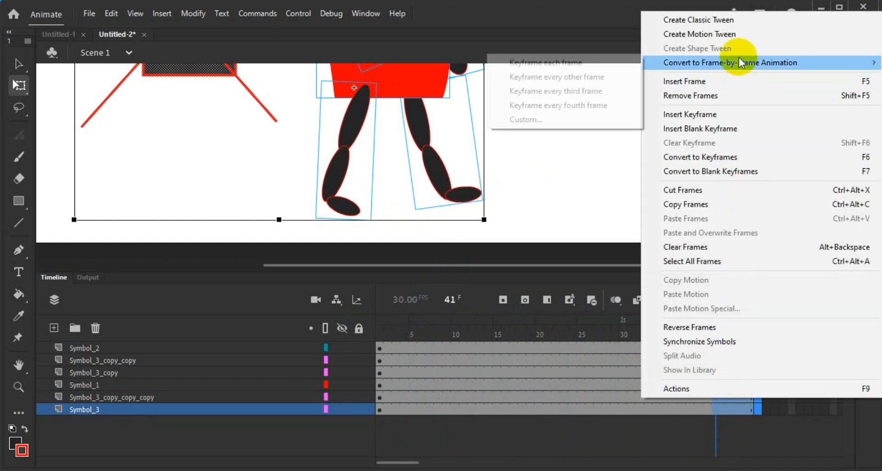
{"action": "left_click", "coordinate": [743, 95]}
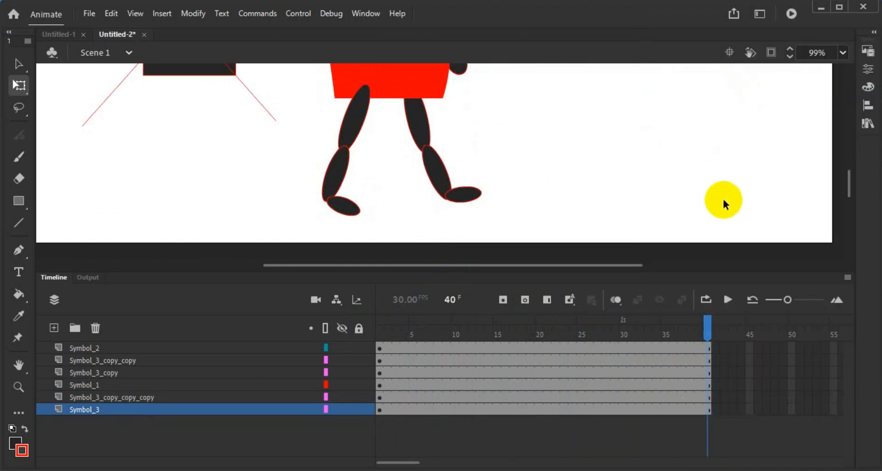
{"action": "left_click", "coordinate": [792, 14]}
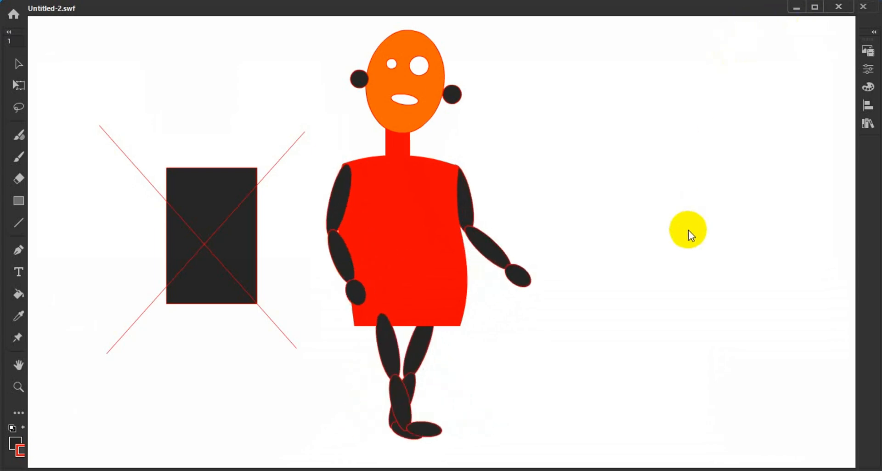
{"action": "left_click", "coordinate": [838, 7]}
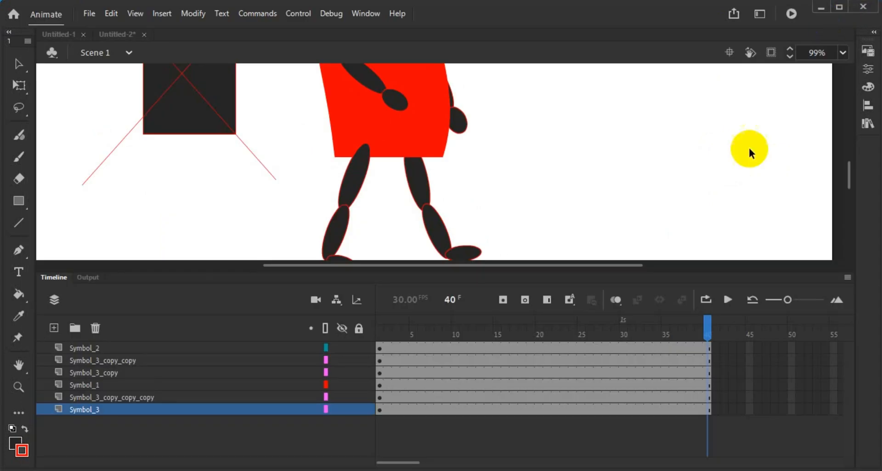
Step: Delete the dark rectangle and its crossing red lines beside the character
{"action": "scroll", "coordinate": [577, 224], "scroll_direction": "up", "scroll_amount": 2}
{"action": "mouse_move", "coordinate": [392, 156]}
{"action": "left_mouse_down"}
{"action": "mouse_move", "coordinate": [401, 200]}
{"action": "mouse_move", "coordinate": [397, 171]}
{"action": "left_mouse_up"}
{"action": "scroll", "coordinate": [396, 171], "scroll_direction": "down", "scroll_amount": 2}
{"action": "left_click", "coordinate": [275, 126]}
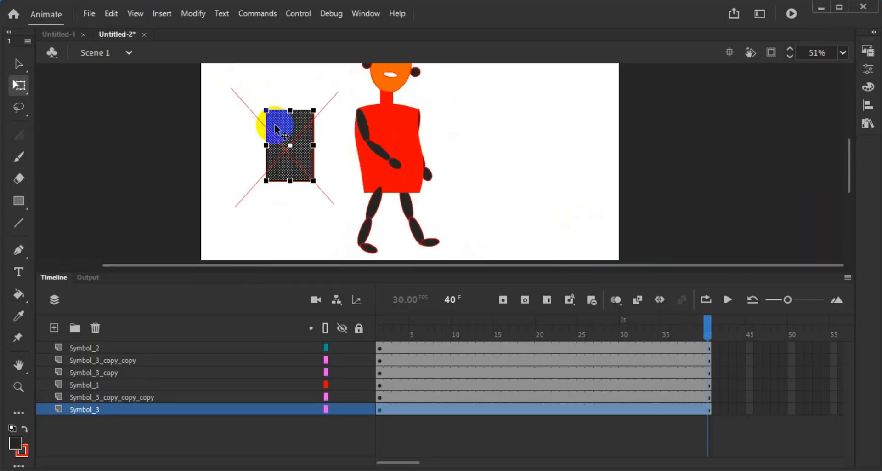
{"action": "left_click", "coordinate": [216, 70]}
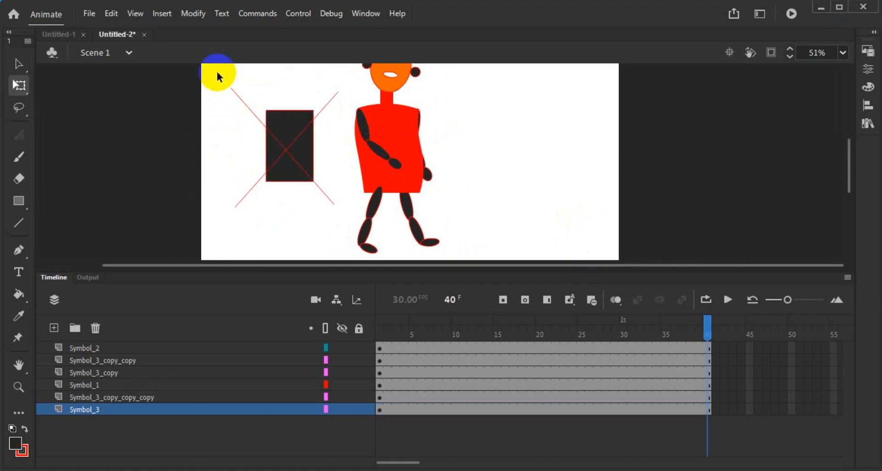
{"action": "left_click_drag", "start_coordinate": [217, 72], "coordinate": [347, 247]}
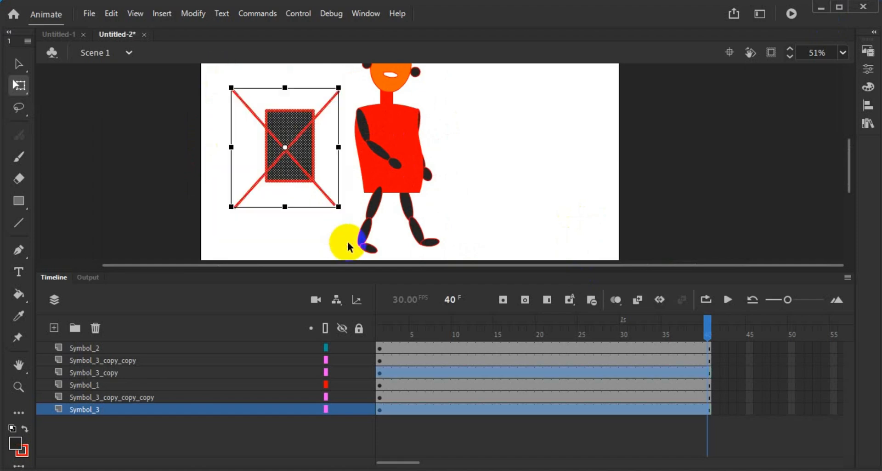
{"action": "key", "text": "Delete"}
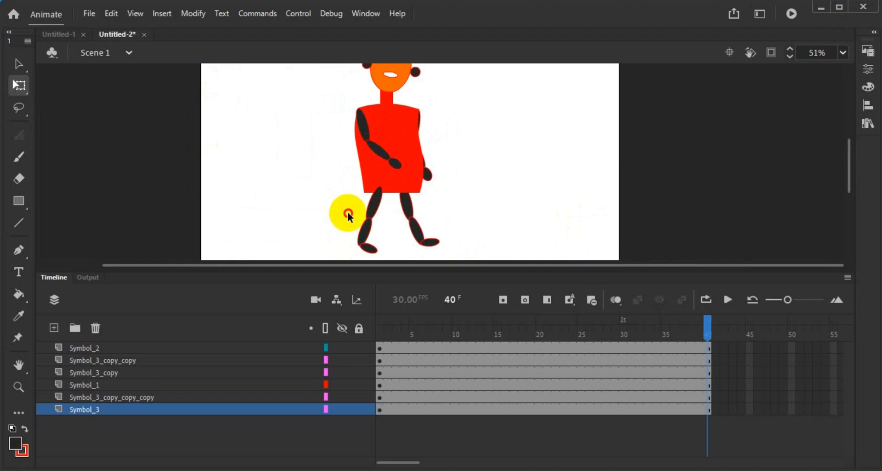
Step: Examine the assembled character on an enlarged stage area, selecting its head, its torso and all its parts together
{"action": "scroll", "coordinate": [393, 209], "scroll_direction": "up", "scroll_amount": 2}
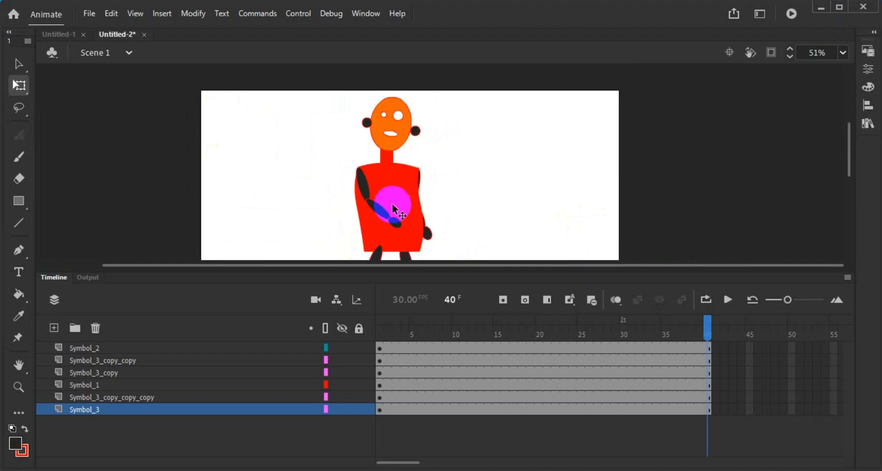
{"action": "mouse_move", "coordinate": [392, 209]}
{"action": "left_mouse_down"}
{"action": "mouse_move", "coordinate": [497, 190]}
{"action": "mouse_move", "coordinate": [400, 215]}
{"action": "left_mouse_up"}
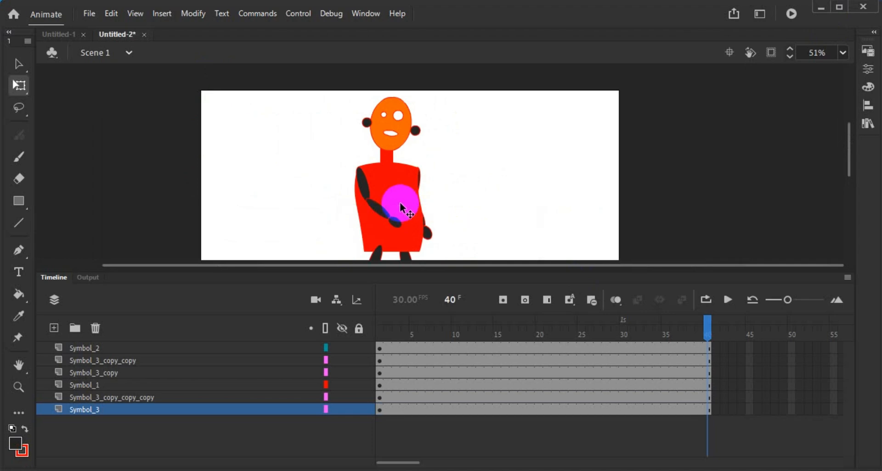
{"action": "left_click", "coordinate": [404, 159]}
{"action": "left_click", "coordinate": [394, 134]}
{"action": "left_click", "coordinate": [394, 174]}
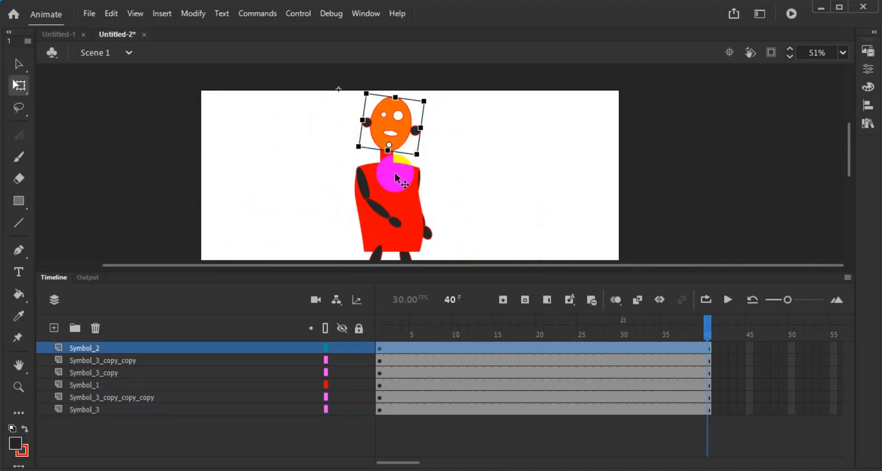
{"action": "left_click", "coordinate": [494, 186]}
{"action": "scroll", "coordinate": [474, 167], "scroll_direction": "down", "scroll_amount": 1}
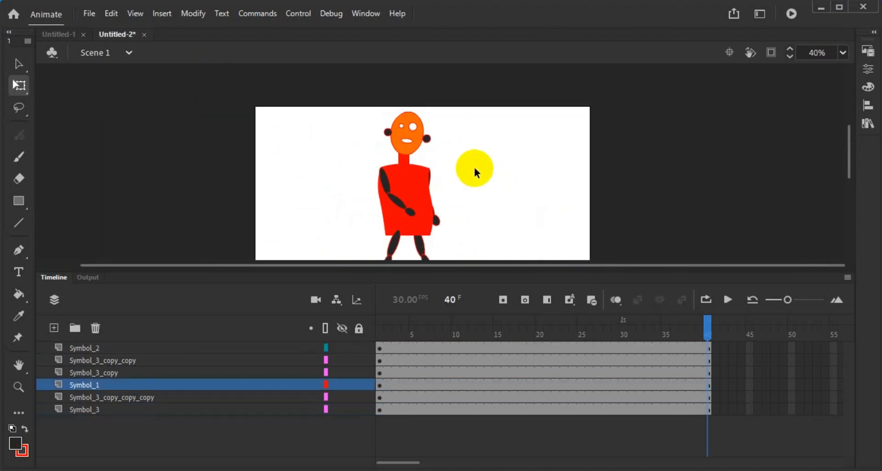
{"action": "left_click_drag", "start_coordinate": [556, 272], "coordinate": [557, 342]}
{"action": "left_click_drag", "start_coordinate": [518, 238], "coordinate": [411, 180]}
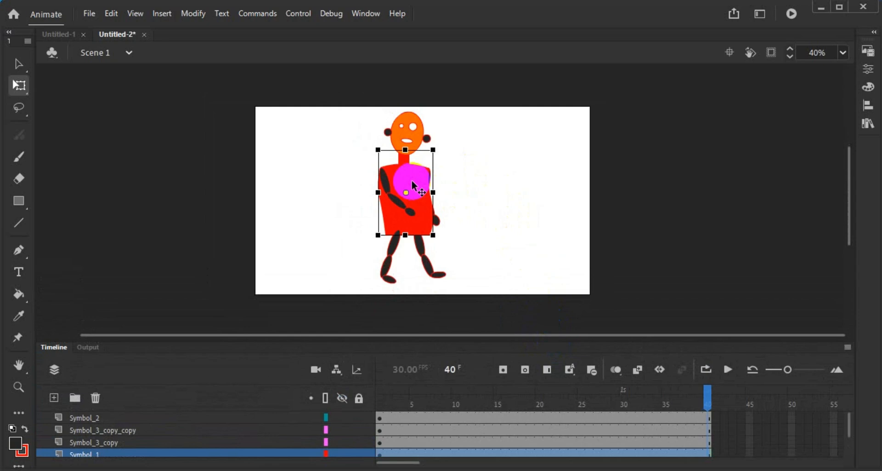
{"action": "left_click", "coordinate": [505, 189]}
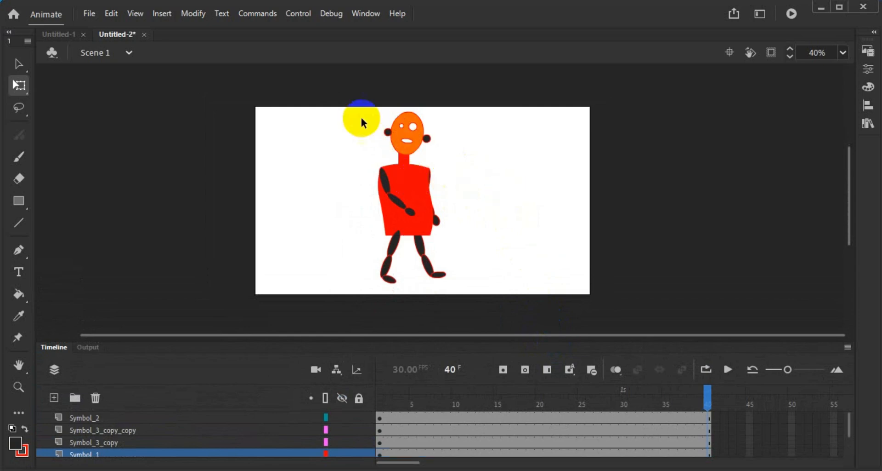
{"action": "left_click_drag", "start_coordinate": [336, 108], "coordinate": [533, 333]}
{"action": "left_click", "coordinate": [622, 321]}
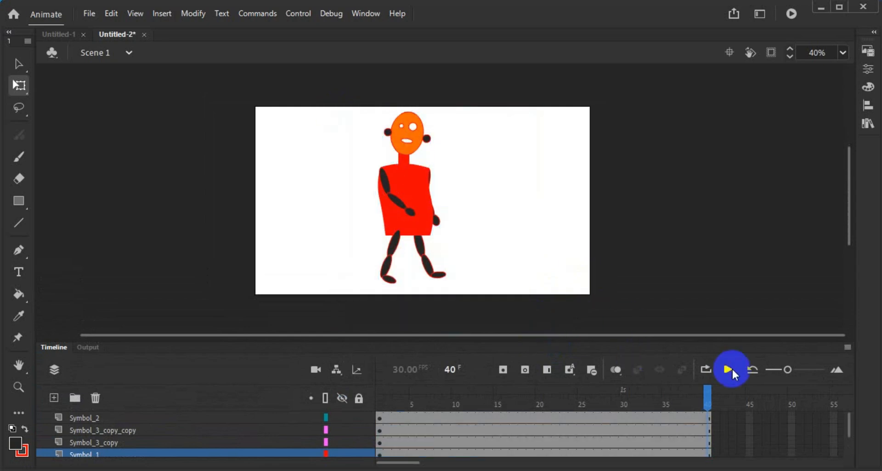
{"action": "left_click", "coordinate": [728, 369]}
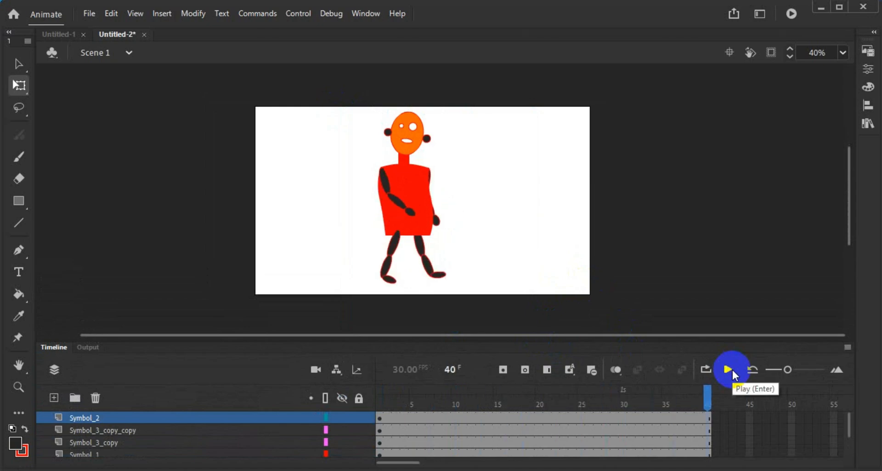
Step: Add a new layer above Symbol_2 and draw a small dark square with a red outline beside the character
{"action": "left_click", "coordinate": [136, 417]}
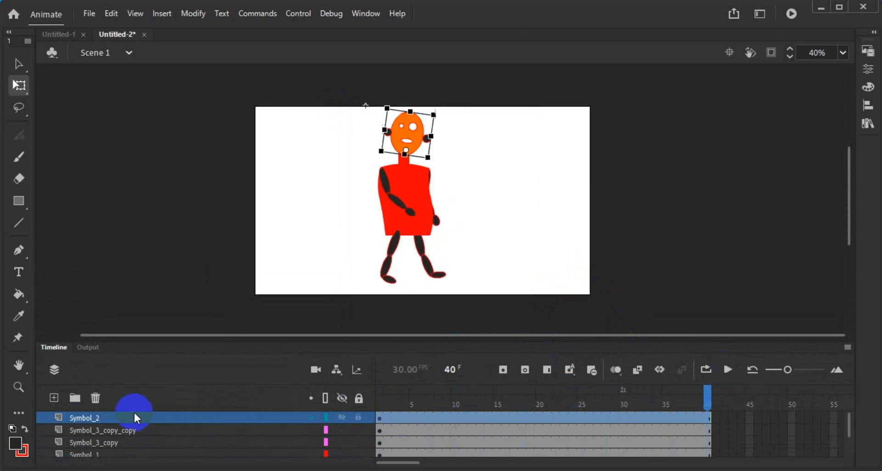
{"action": "left_click", "coordinate": [54, 398]}
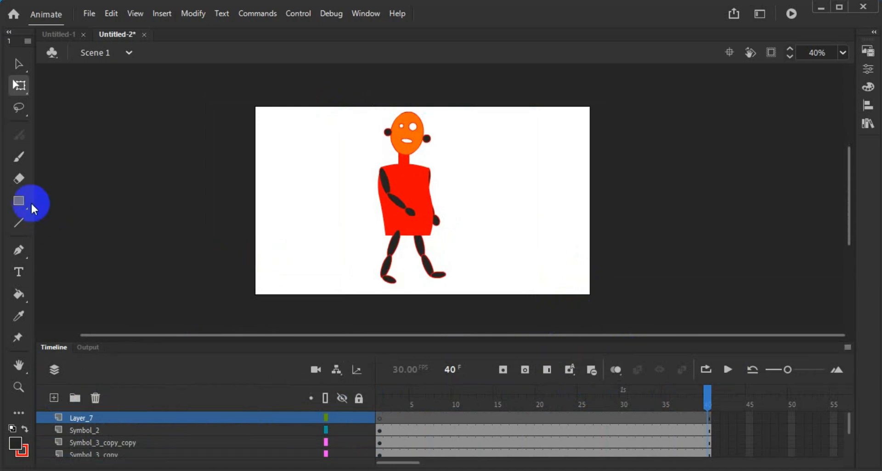
{"action": "left_click", "coordinate": [19, 201]}
{"action": "left_click_drag", "start_coordinate": [267, 157], "coordinate": [294, 183]}
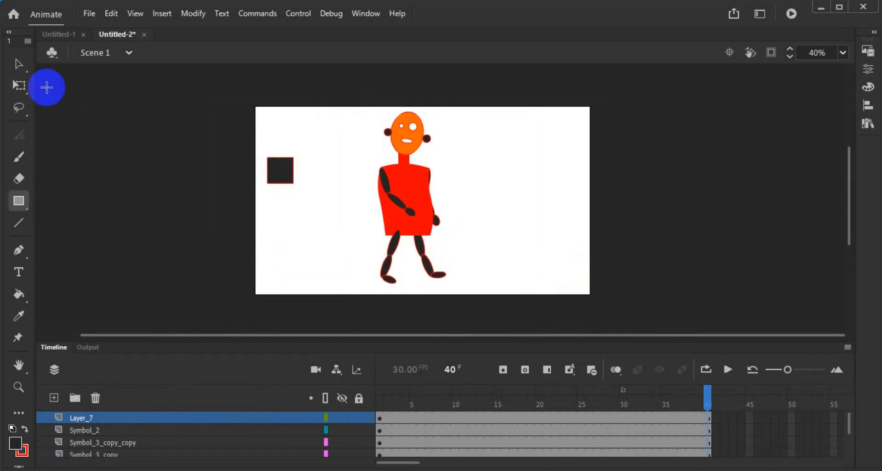
Step: Select the dark square together with its red outline and convert it into a graphic symbol
{"action": "left_click", "coordinate": [15, 69]}
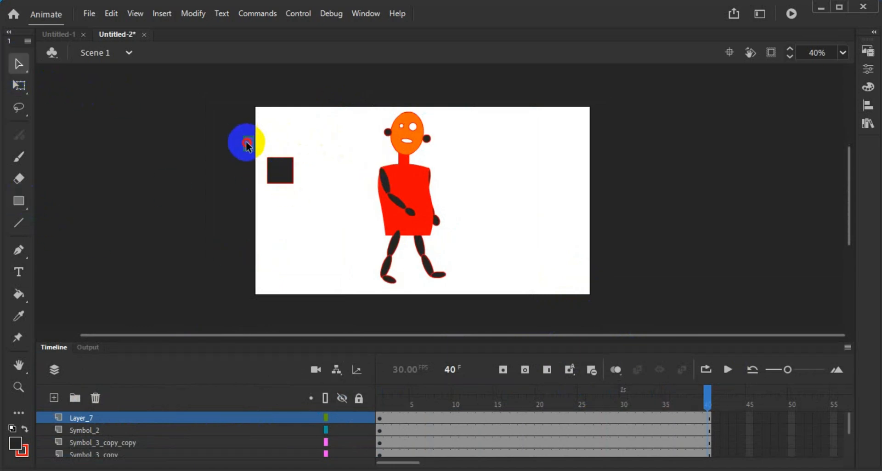
{"action": "left_click_drag", "start_coordinate": [244, 144], "coordinate": [311, 207]}
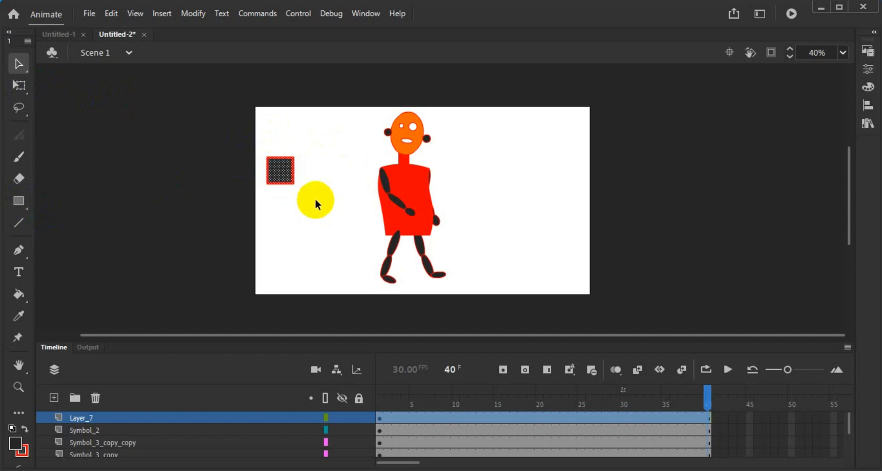
{"action": "left_click_drag", "start_coordinate": [407, 334], "coordinate": [413, 327]}
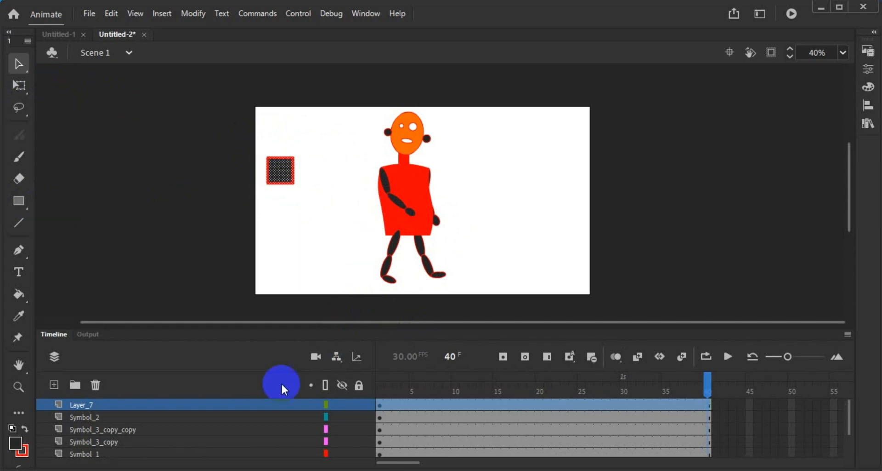
{"action": "scroll", "coordinate": [235, 409], "scroll_direction": "down", "scroll_amount": 1}
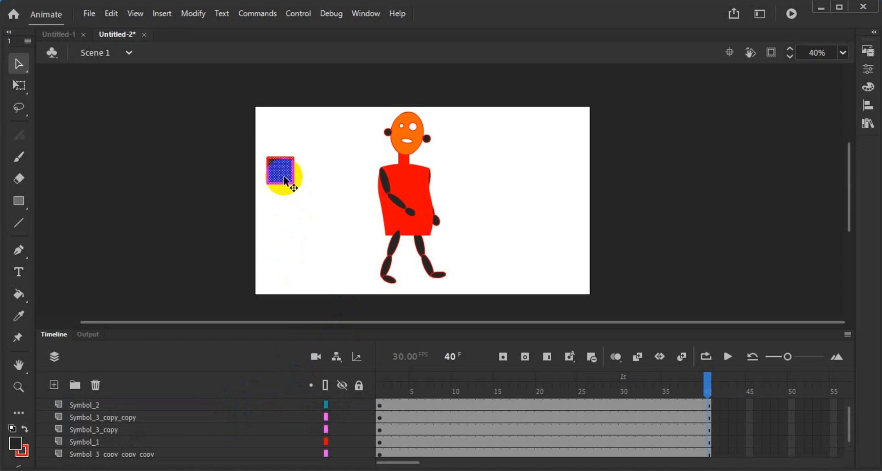
{"action": "key", "text": "F8"}
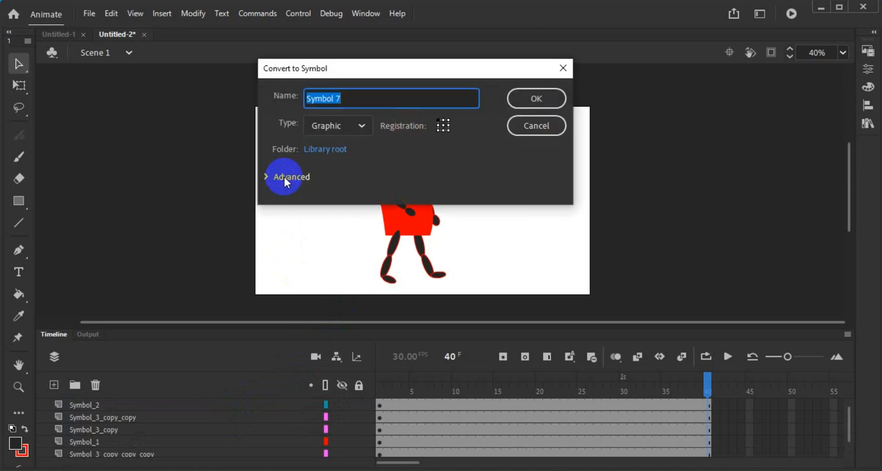
{"action": "left_click", "coordinate": [523, 93]}
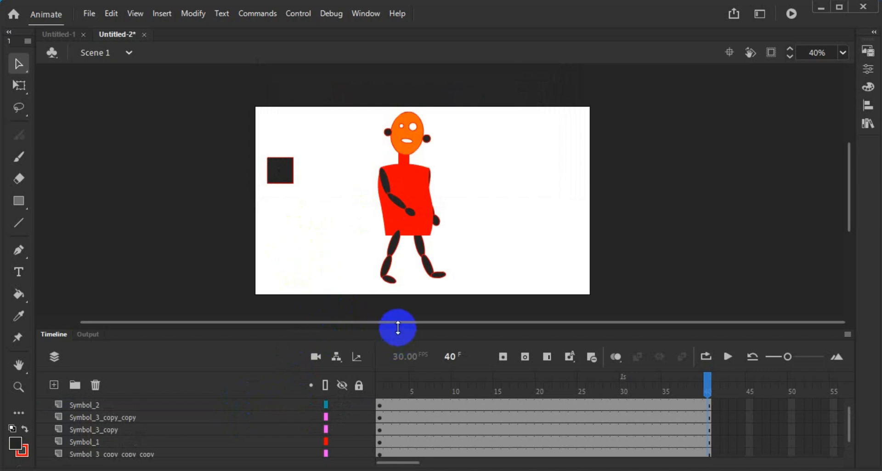
Step: Cut the six character layers, from Symbol_2 down to Symbol_3, leaving only the square's layer in the scene
{"action": "left_click_drag", "start_coordinate": [398, 326], "coordinate": [398, 277]}
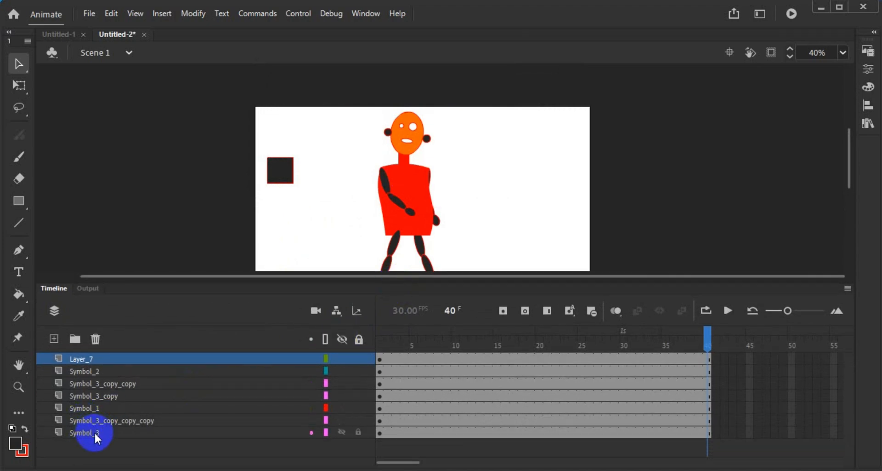
{"action": "left_click", "coordinate": [95, 431], "text": "shift"}
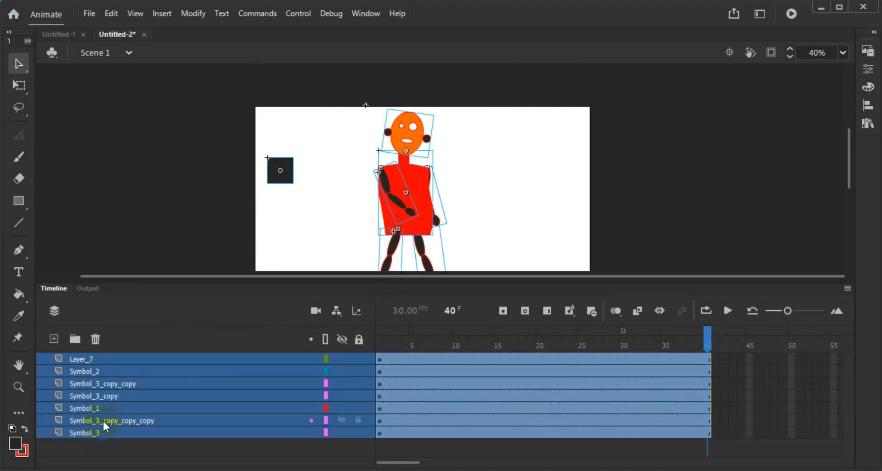
{"action": "left_click", "coordinate": [129, 360]}
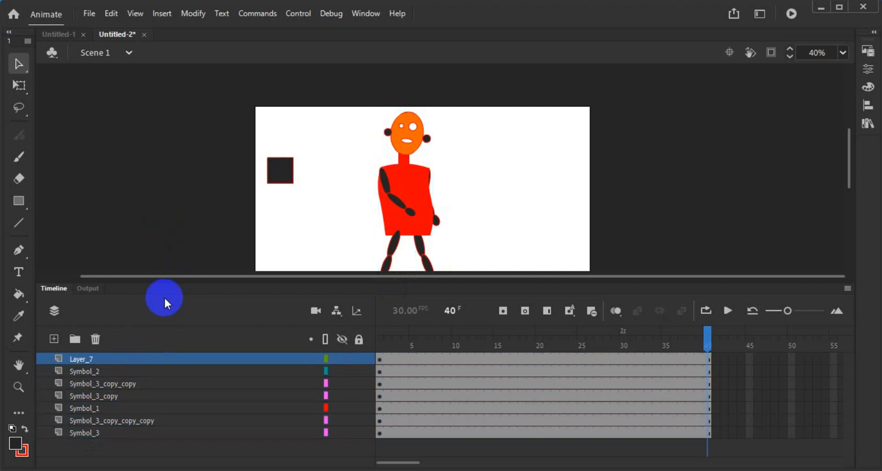
{"action": "left_click", "coordinate": [131, 370]}
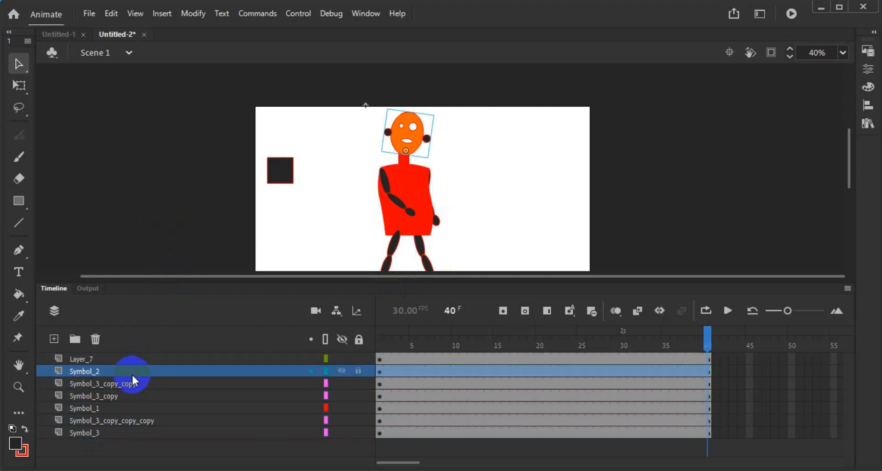
{"action": "left_click", "coordinate": [114, 431], "text": "shift"}
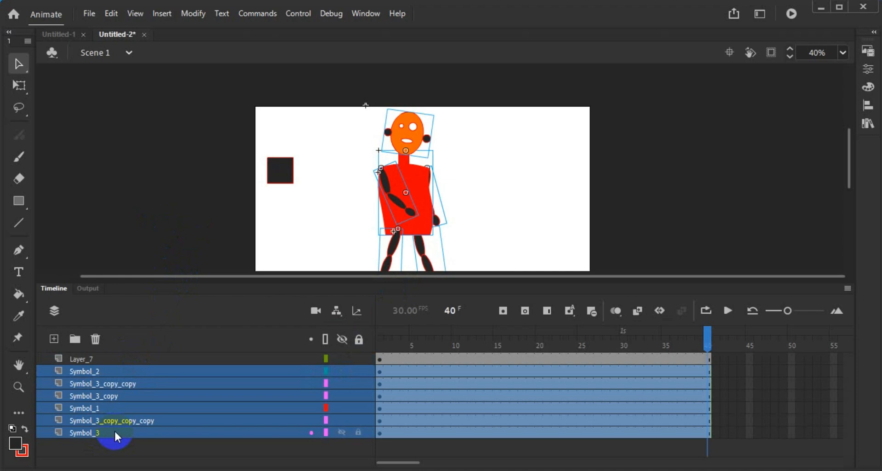
{"action": "right_click", "coordinate": [123, 413]}
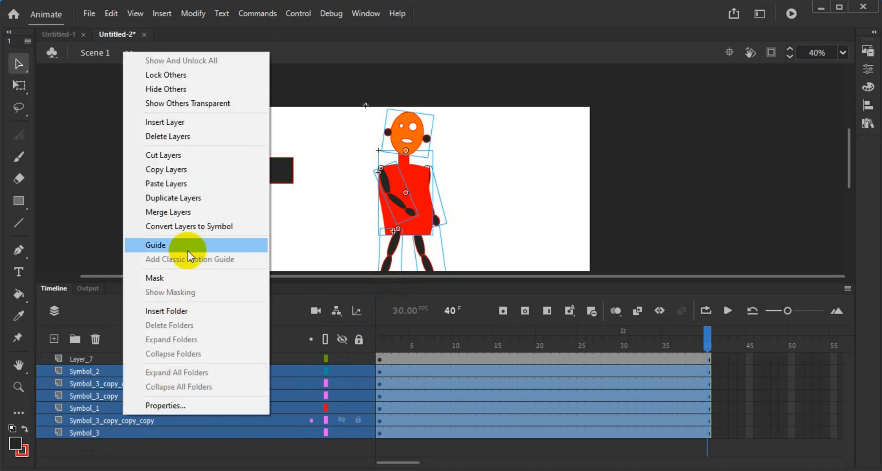
{"action": "left_click", "coordinate": [207, 160]}
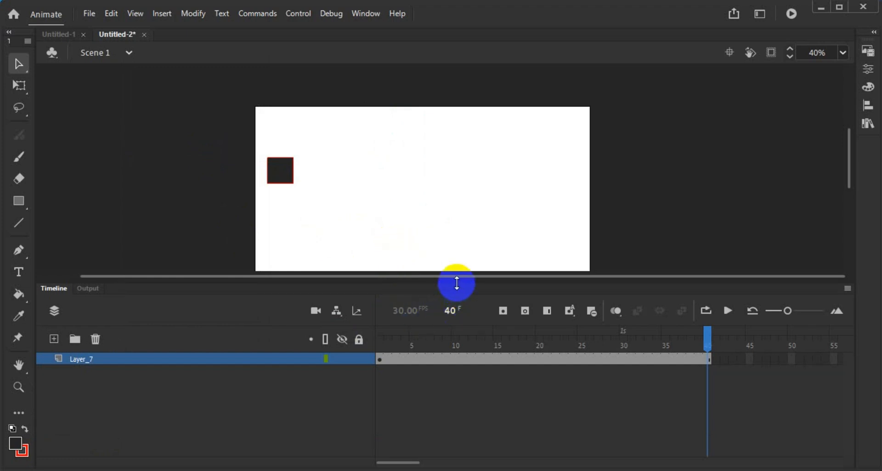
Step: Open the square's symbol for editing and paste the cut character layers into it
{"action": "left_click_drag", "start_coordinate": [456, 285], "coordinate": [455, 333]}
{"action": "left_click", "coordinate": [142, 409]}
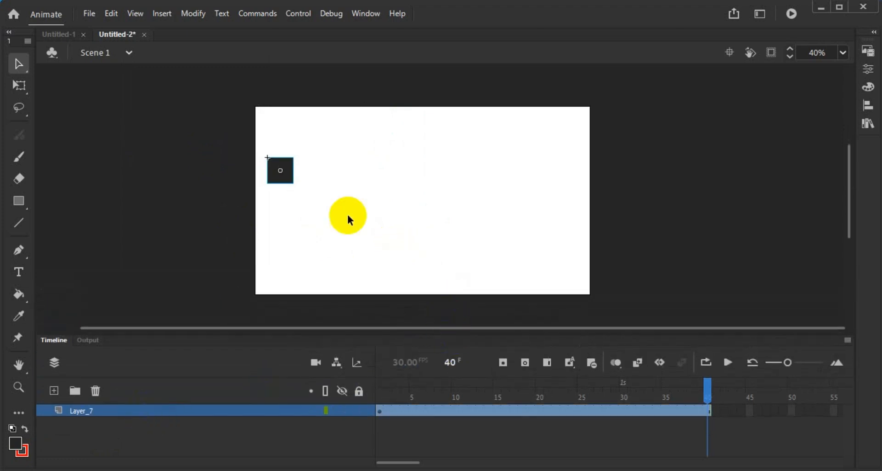
{"action": "double_click", "coordinate": [280, 171]}
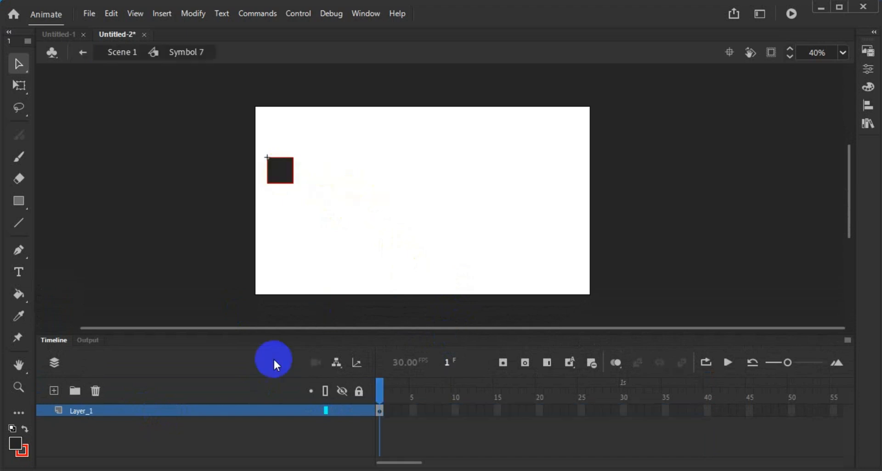
{"action": "right_click", "coordinate": [196, 409]}
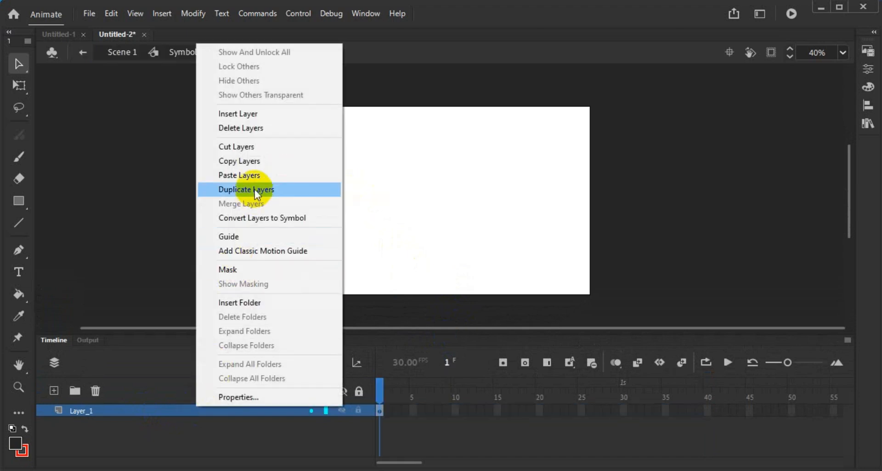
{"action": "left_click", "coordinate": [280, 174]}
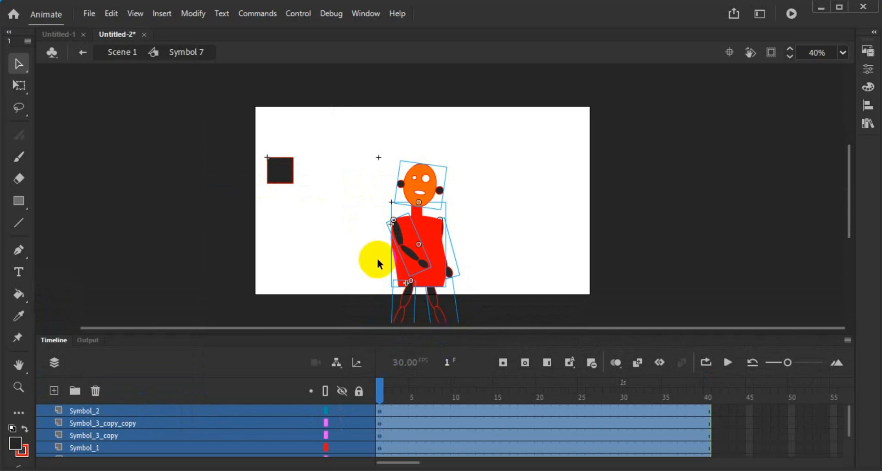
Step: Delete the square's layer, Layer_1, inside the symbol and return to Scene 1
{"action": "left_click", "coordinate": [282, 177]}
{"action": "scroll", "coordinate": [311, 249], "scroll_direction": "down", "scroll_amount": 2}
{"action": "scroll", "coordinate": [311, 248], "scroll_direction": "down", "scroll_amount": 2}
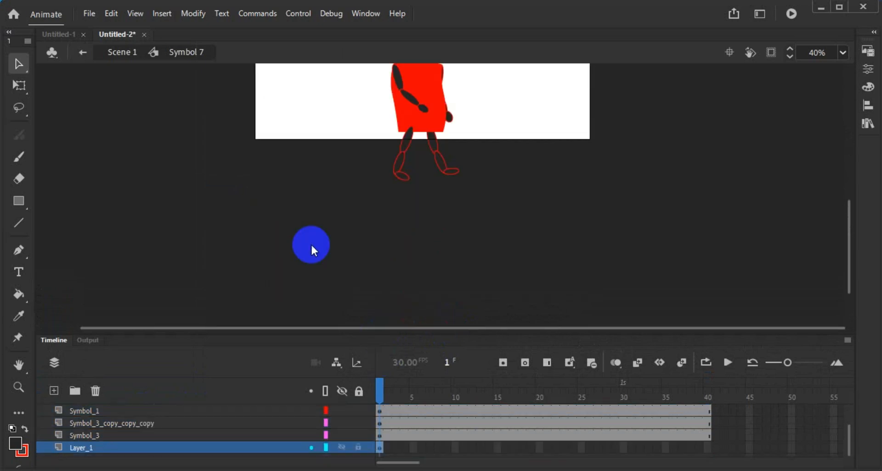
{"action": "scroll", "coordinate": [309, 245], "scroll_direction": "up", "scroll_amount": 4}
{"action": "left_click_drag", "start_coordinate": [382, 340], "coordinate": [370, 265]}
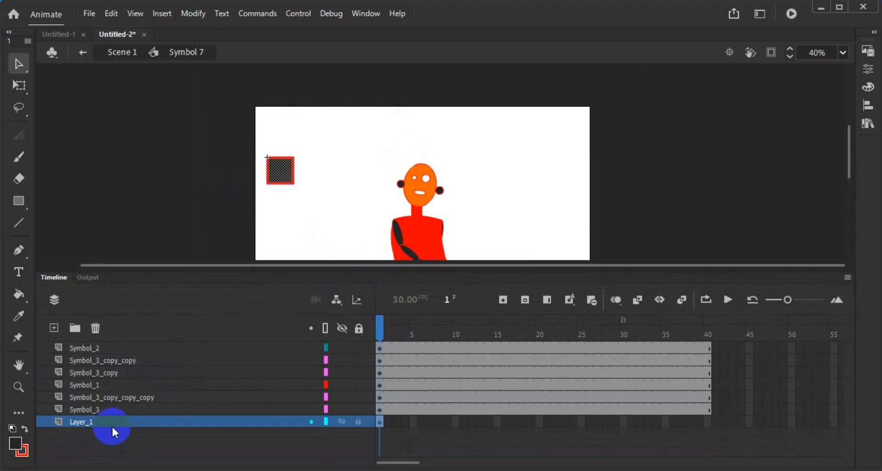
{"action": "left_click", "coordinate": [95, 327]}
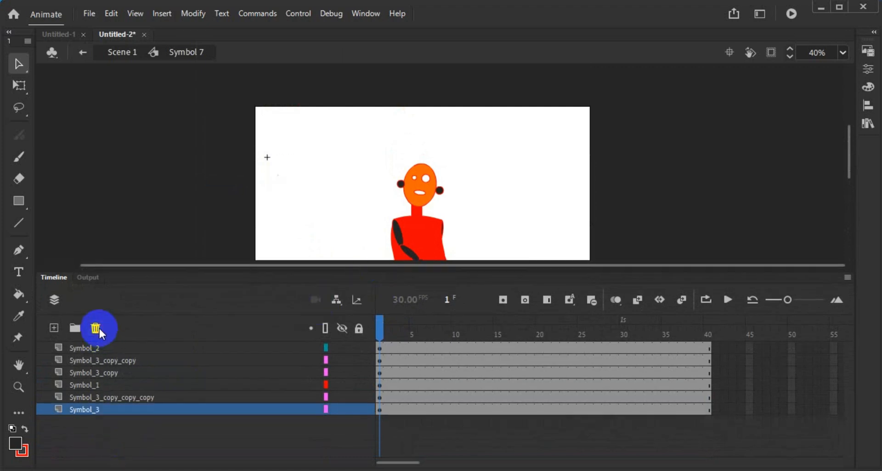
{"action": "double_click", "coordinate": [298, 246]}
Step: Move the character symbol's transformation point to its centre and shift the character up so it fits fully on the stage
{"action": "left_click_drag", "start_coordinate": [571, 267], "coordinate": [585, 366]}
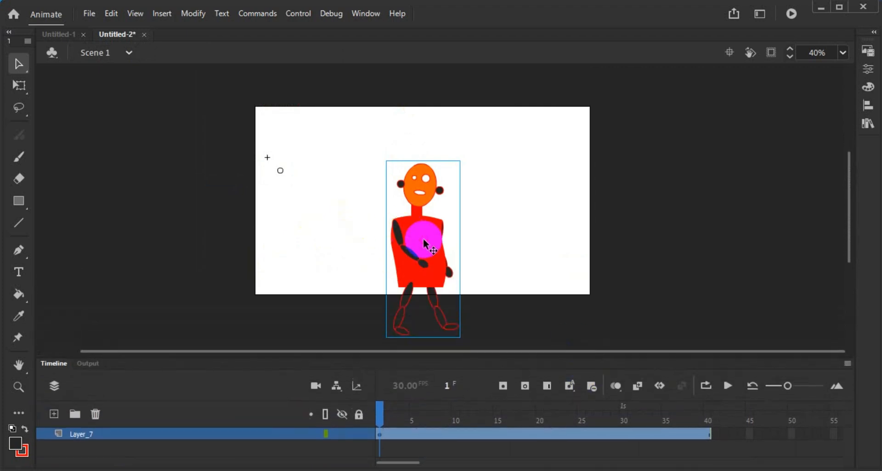
{"action": "left_click", "coordinate": [19, 85]}
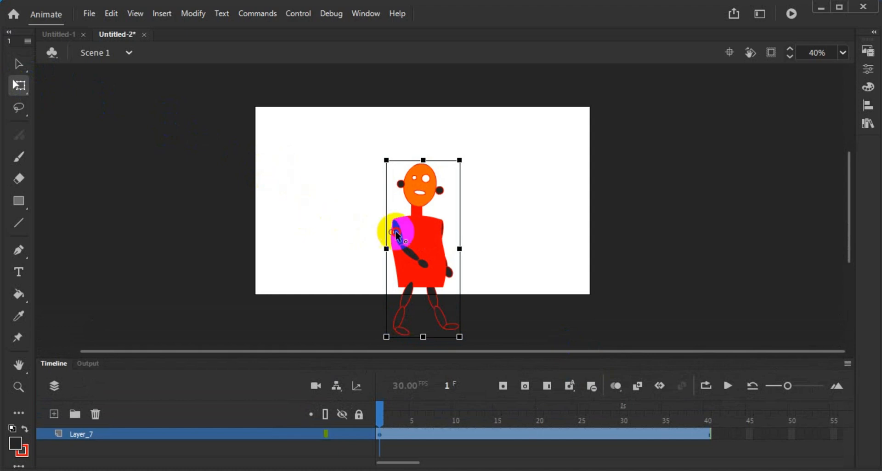
{"action": "left_click", "coordinate": [428, 248]}
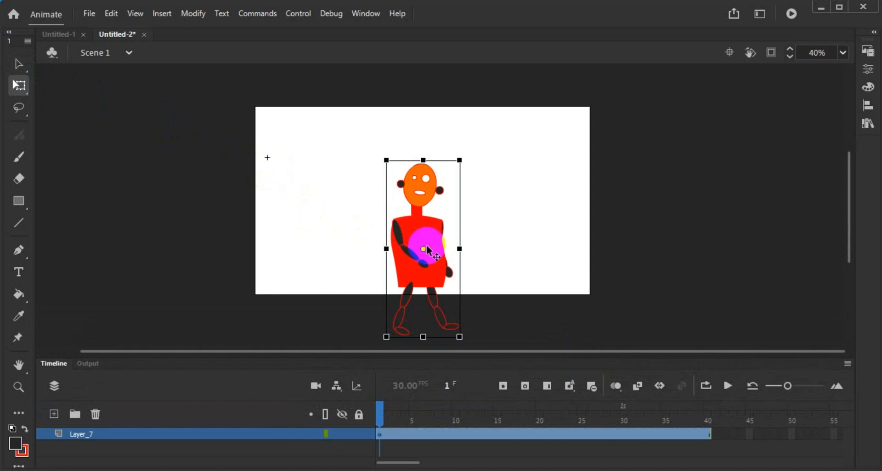
{"action": "left_click_drag", "start_coordinate": [438, 271], "coordinate": [422, 221]}
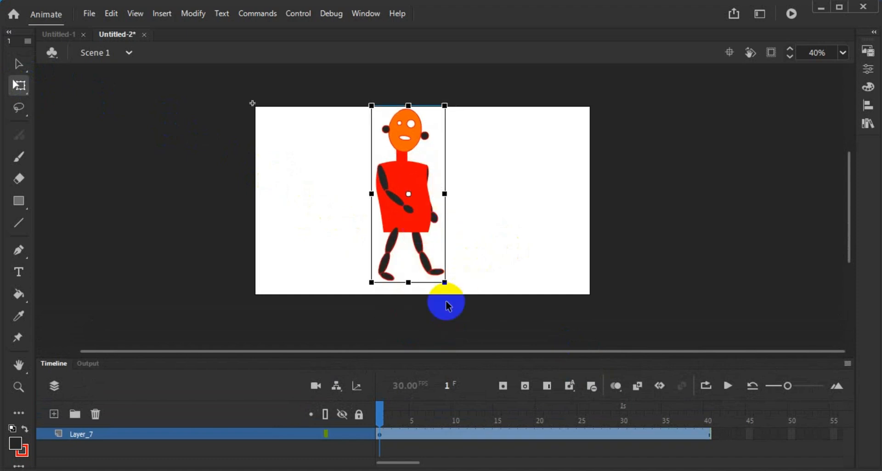
Step: Play the walk animation in the main scene and return the playhead to frame 1
{"action": "left_click", "coordinate": [728, 385]}
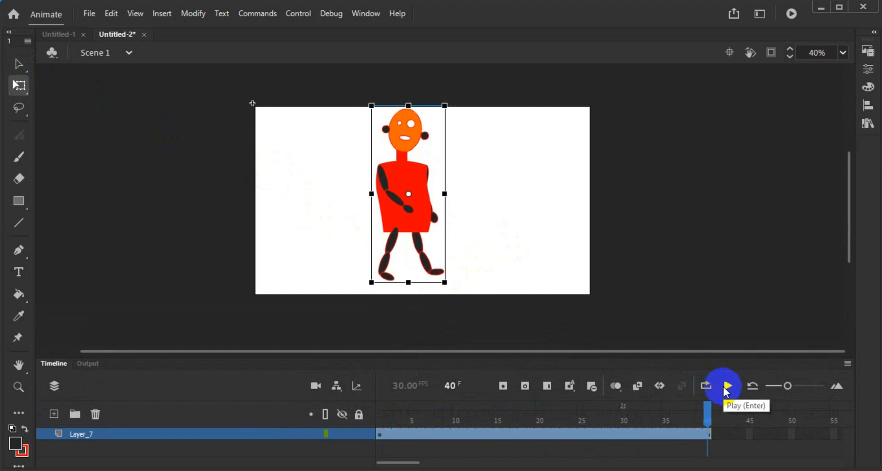
{"action": "left_click", "coordinate": [726, 390]}
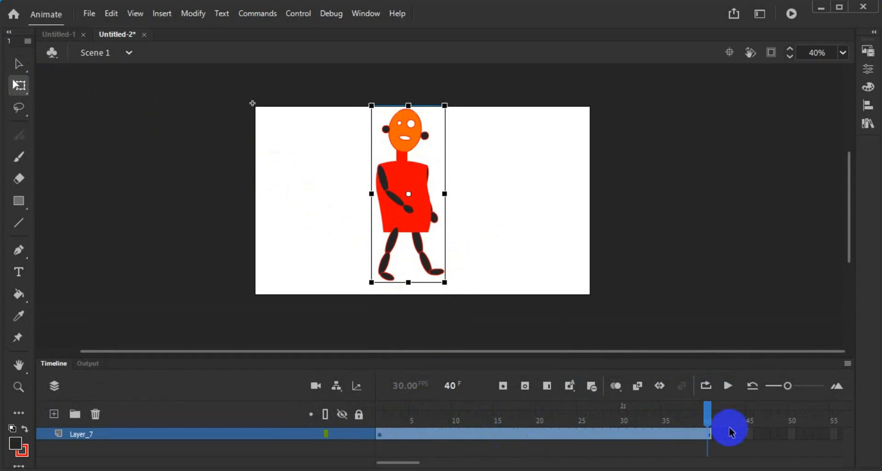
{"action": "left_click_drag", "start_coordinate": [705, 425], "coordinate": [380, 428]}
{"action": "left_click", "coordinate": [421, 278]}
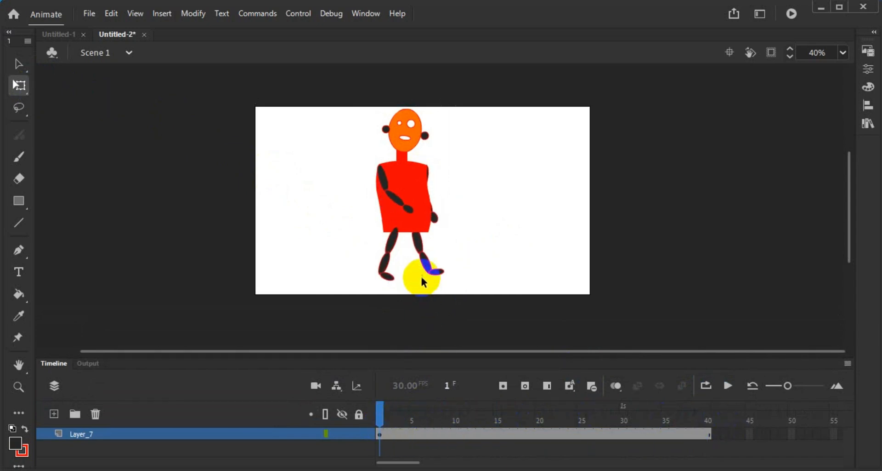
Step: Insert a keyframe at frame 5 of Layer_7 and nudge the character slightly upward
{"action": "left_click", "coordinate": [413, 433]}
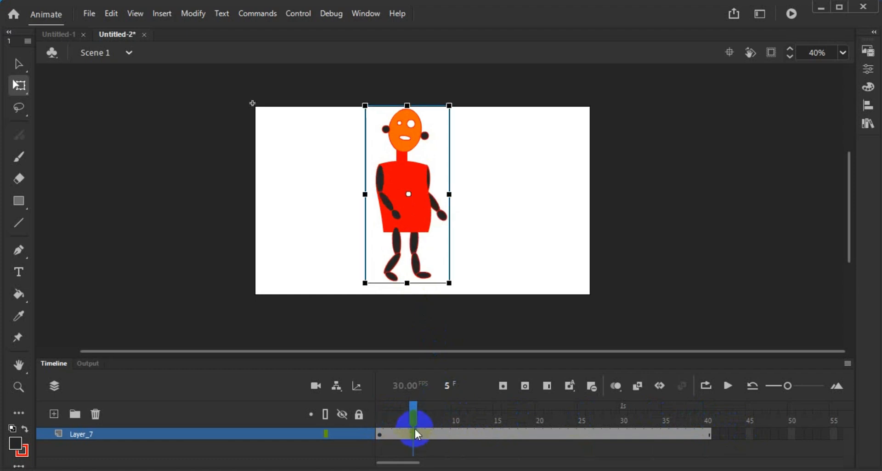
{"action": "left_click", "coordinate": [416, 435]}
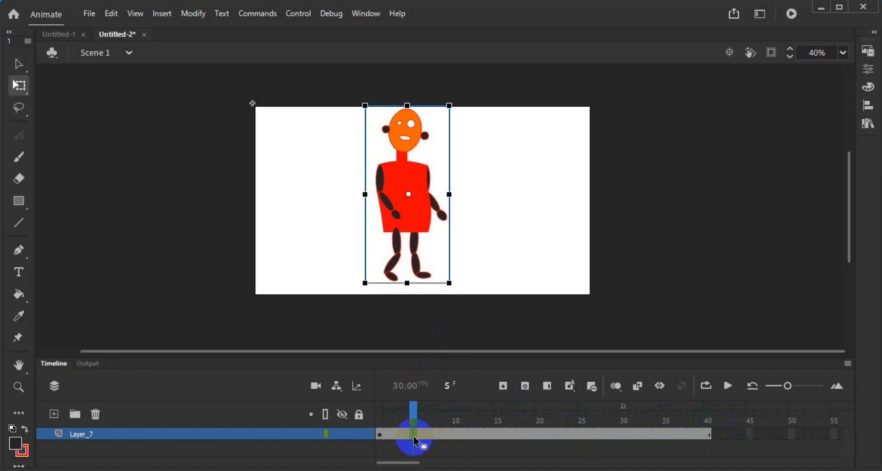
{"action": "key", "text": "F6"}
{"action": "key", "text": "Up"}
{"action": "key", "text": "Up"}
{"action": "key", "text": "Up"}
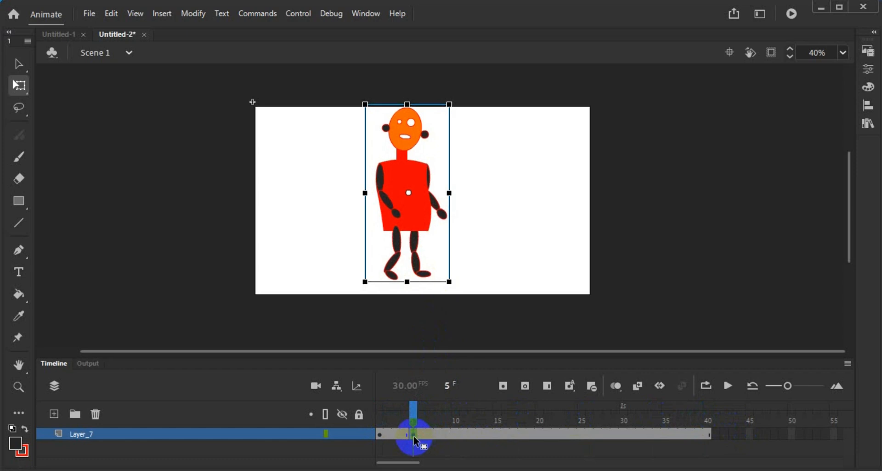
Step: Compare the poses at frames 10 and 5, and move the frame 5 keyframe to frame 6
{"action": "left_click", "coordinate": [455, 434]}
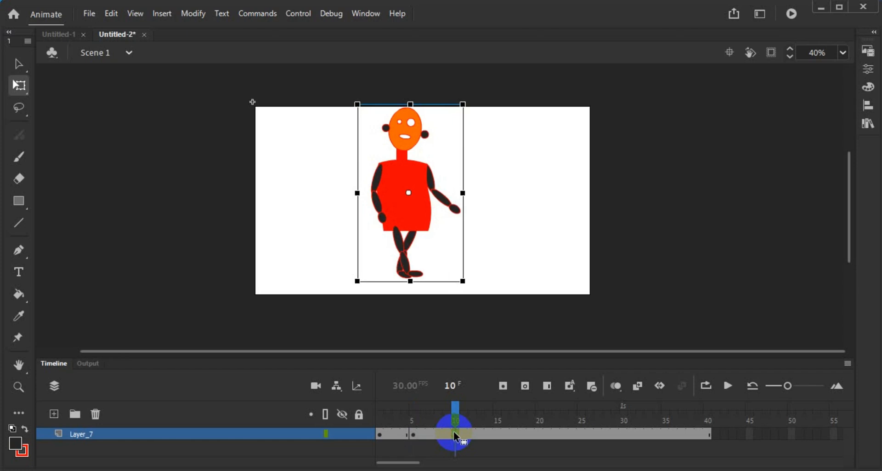
{"action": "left_click", "coordinate": [411, 214]}
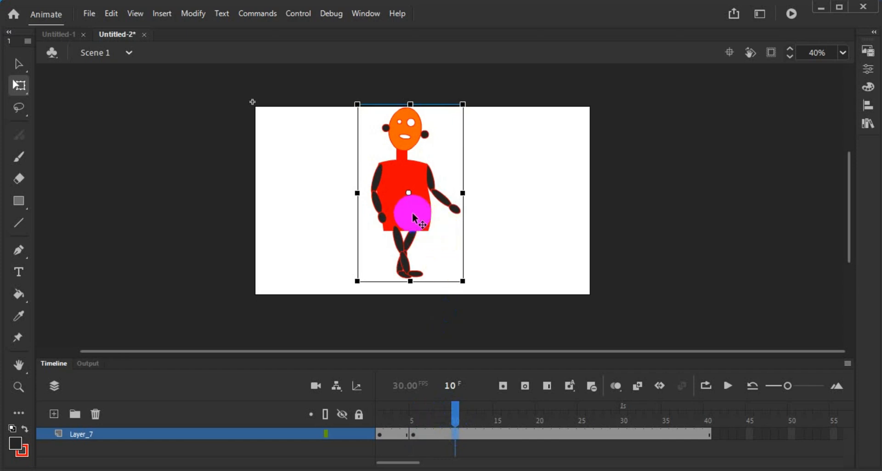
{"action": "left_click", "coordinate": [526, 216]}
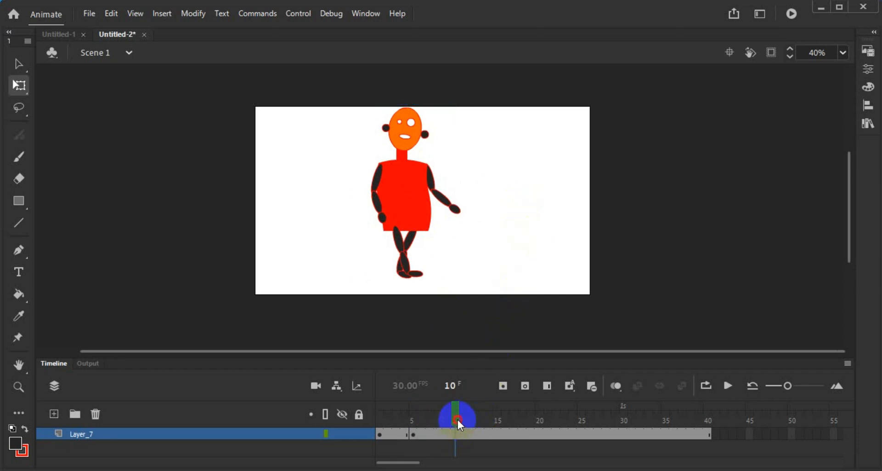
{"action": "left_click_drag", "start_coordinate": [456, 427], "coordinate": [417, 425]}
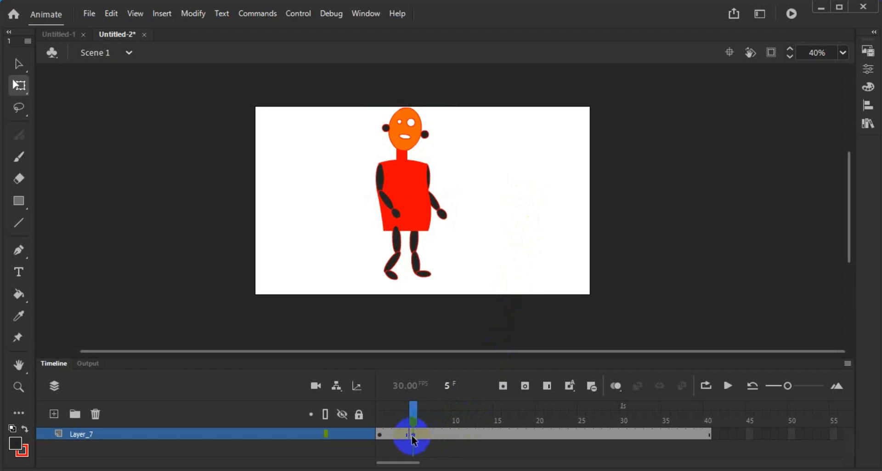
{"action": "left_click", "coordinate": [415, 435]}
{"action": "left_click_drag", "start_coordinate": [419, 439], "coordinate": [458, 441]}
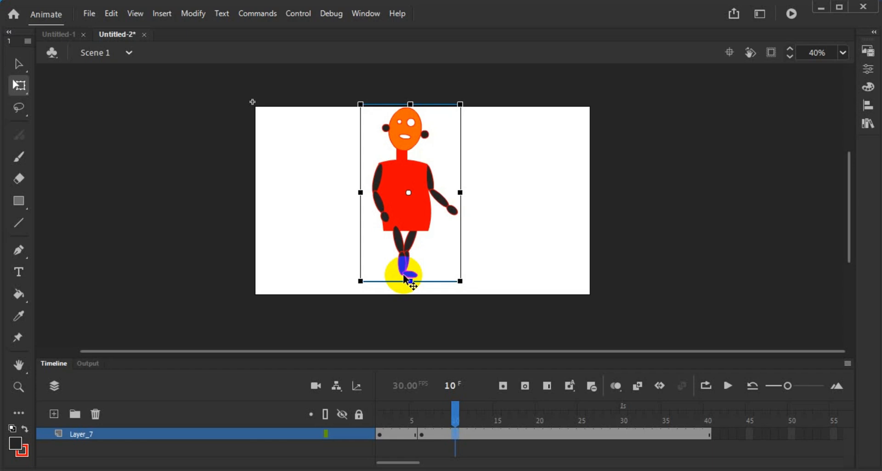
Step: Insert keyframes at frames 10 and 15 of Layer_7, nudging the character slightly down at 10 and slightly up at 15
{"action": "key", "text": "F6"}
{"action": "key", "text": "Down"}
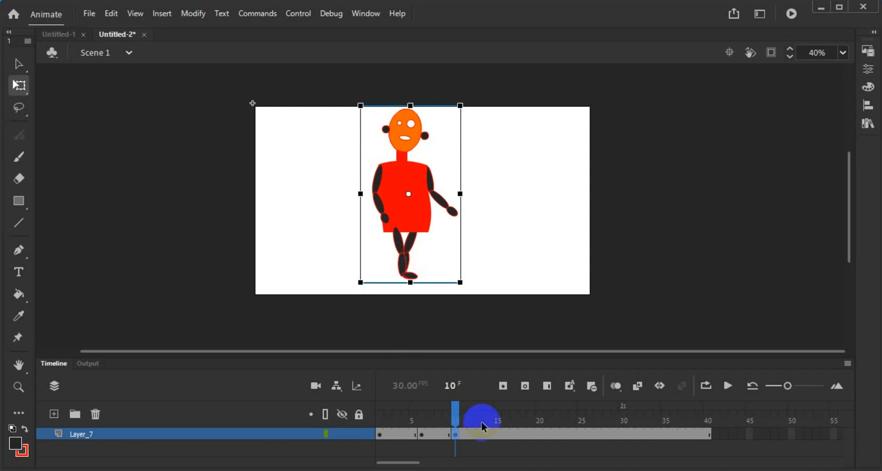
{"action": "left_click", "coordinate": [498, 439]}
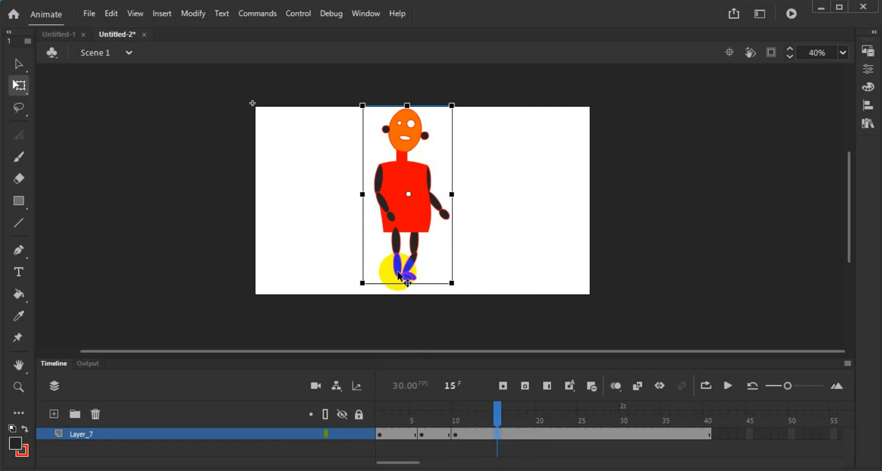
{"action": "key", "text": "F6"}
{"action": "key", "text": "Up"}
{"action": "key", "text": "Up"}
{"action": "key", "text": "Up"}
{"action": "key", "text": "Up"}
{"action": "key", "text": "Up"}
{"action": "key", "text": "Up"}
{"action": "key", "text": "Up"}
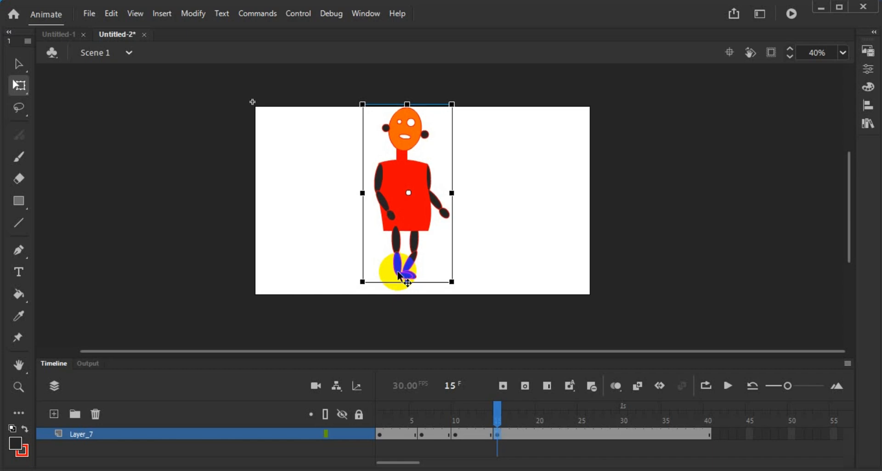
Step: Insert a keyframe at frame 20 of Layer_7 and nudge the character slightly downward
{"action": "left_click", "coordinate": [536, 433]}
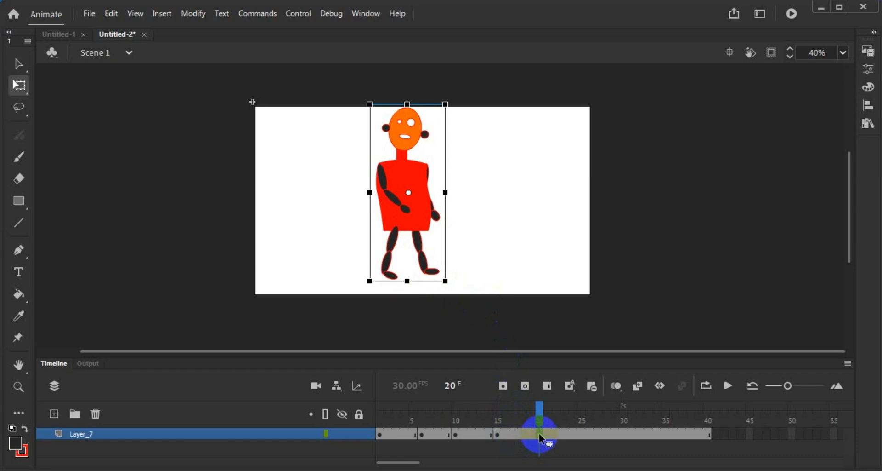
{"action": "key", "text": "Down"}
{"action": "key", "text": "Down"}
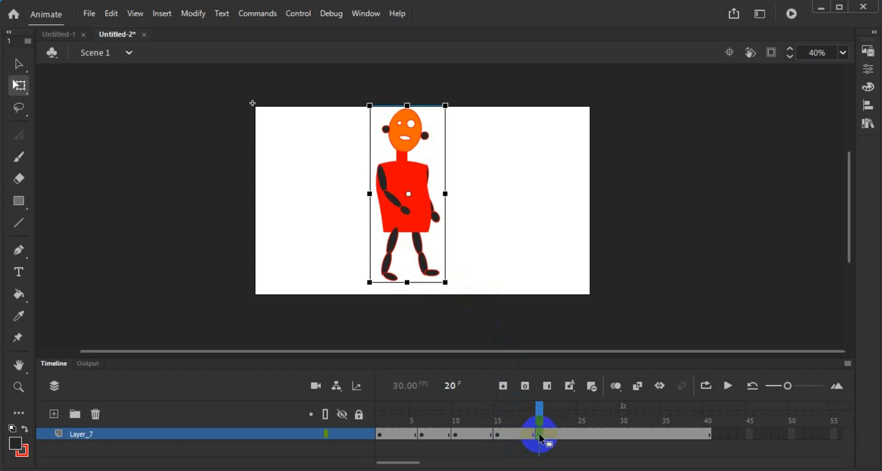
Step: Remove all frames of Layer_7 after frame 20
{"action": "left_click", "coordinate": [709, 346]}
{"action": "left_click", "coordinate": [622, 440]}
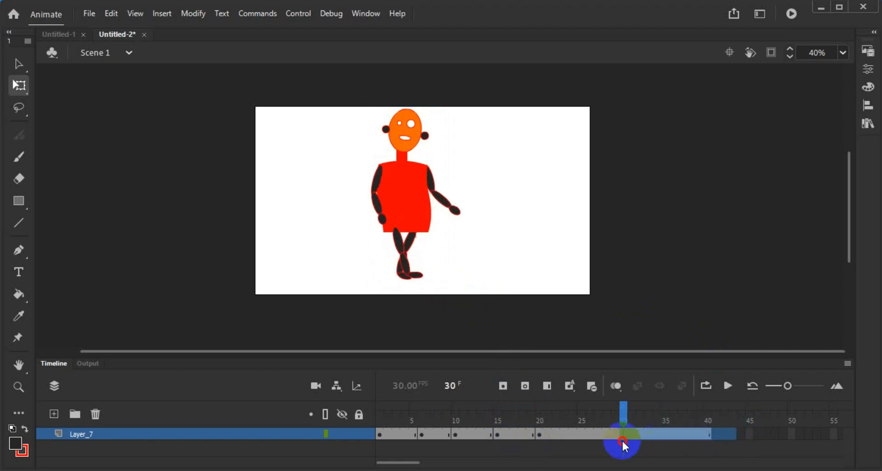
{"action": "left_click_drag", "start_coordinate": [623, 442], "coordinate": [564, 436]}
{"action": "right_click", "coordinate": [564, 437]}
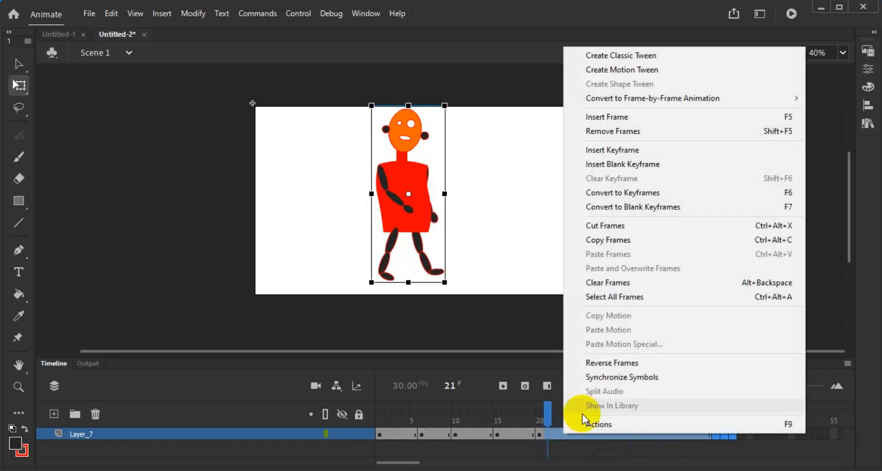
{"action": "left_click", "coordinate": [661, 129]}
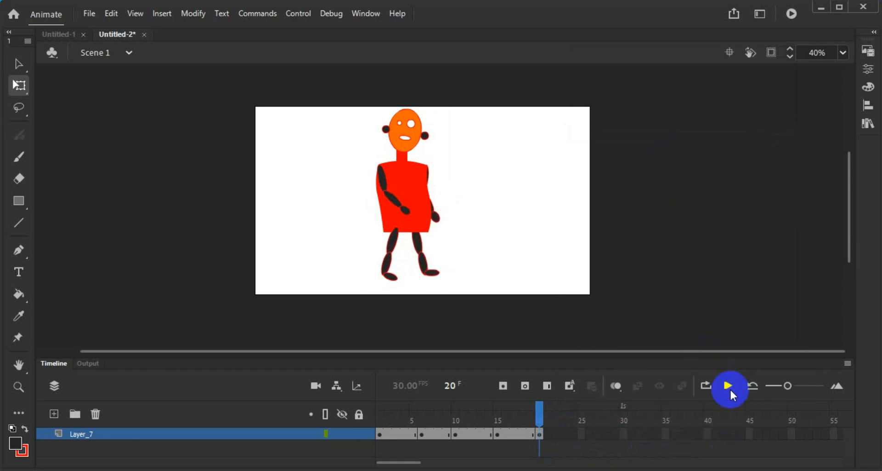
Step: Play the 20-frame walk in the timeline, test the movie in a preview window and close the preview
{"action": "left_click", "coordinate": [728, 386]}
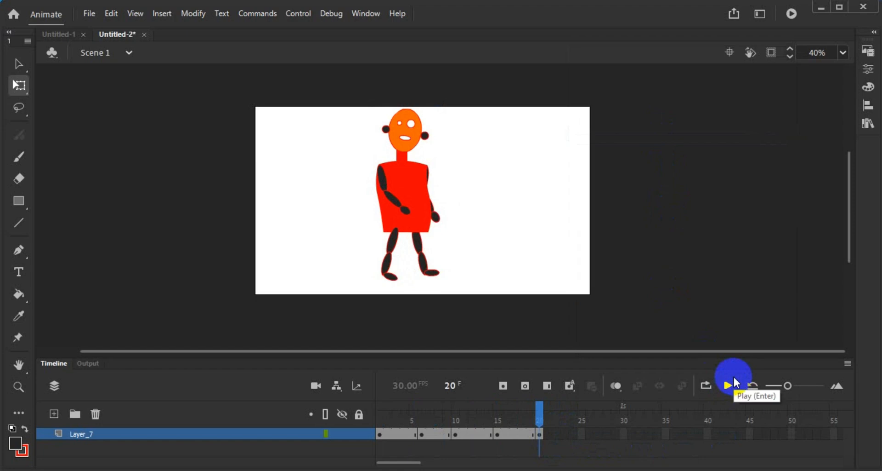
{"action": "left_click", "coordinate": [734, 384]}
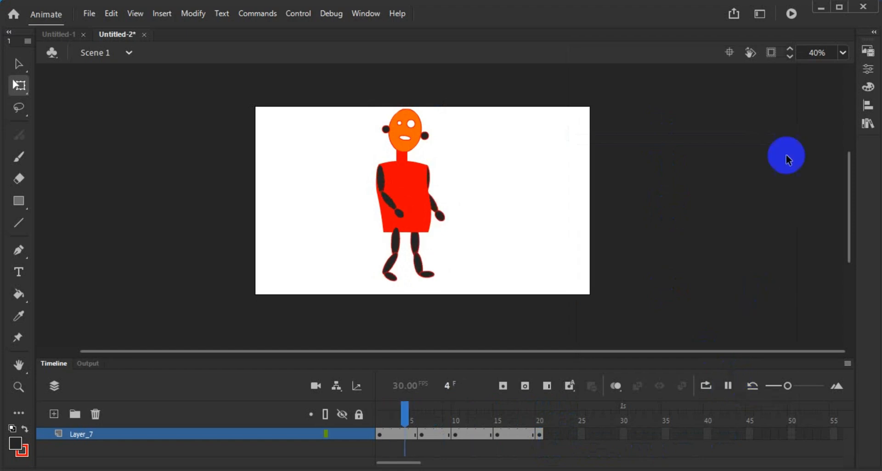
{"action": "left_click", "coordinate": [792, 14]}
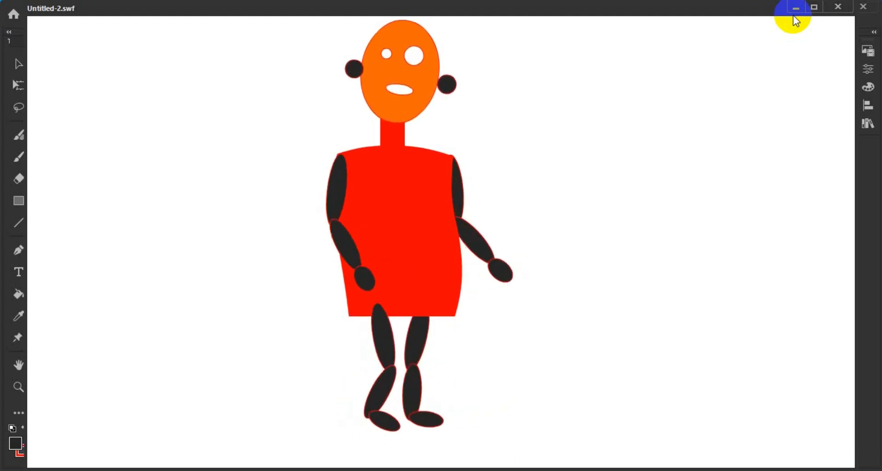
{"action": "left_click", "coordinate": [849, 16]}
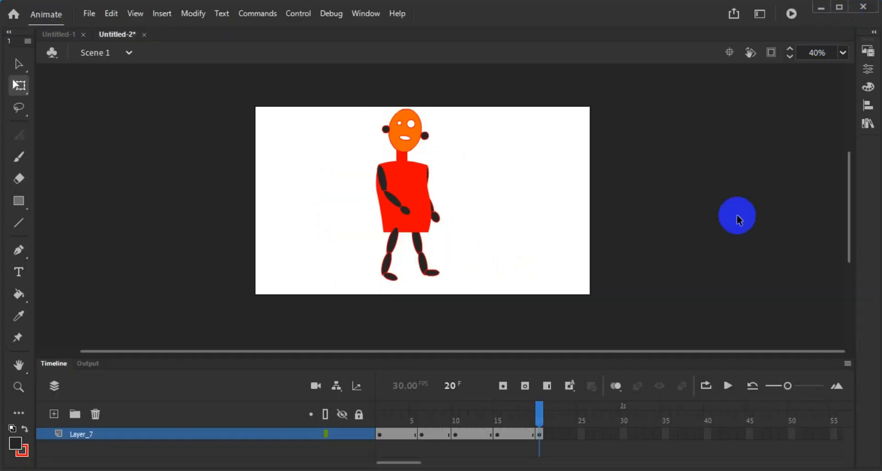
Step: Create classic tweens between all the Layer_7 keyframes from frame 1 to frame 20
{"action": "left_click_drag", "start_coordinate": [395, 429], "coordinate": [514, 437]}
{"action": "right_click", "coordinate": [516, 396]}
{"action": "left_click", "coordinate": [616, 58]}
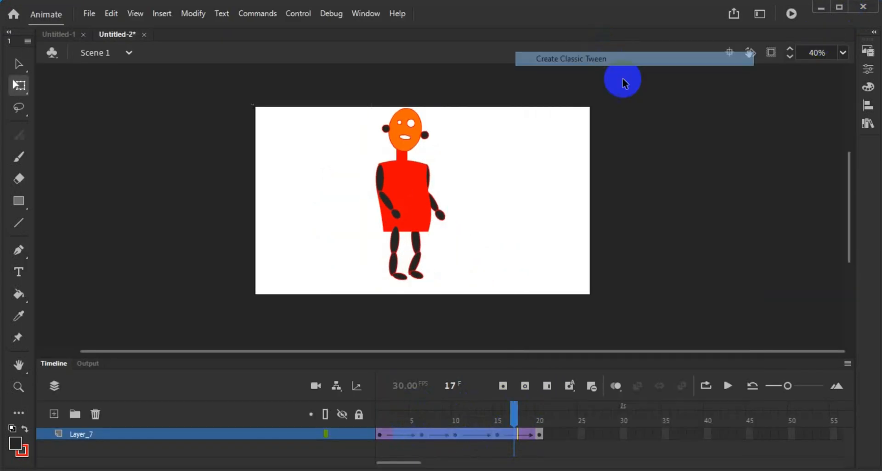
Step: Test the tweened walk in a movie preview and close the preview
{"action": "left_click", "coordinate": [791, 16]}
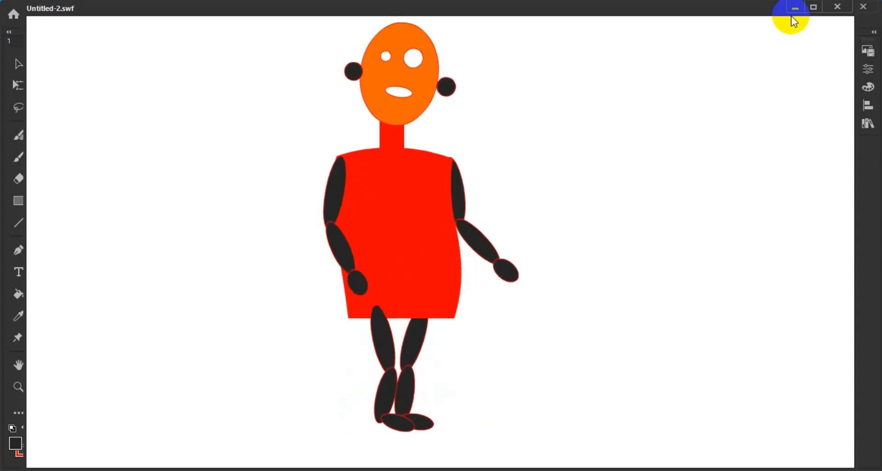
{"action": "left_click", "coordinate": [835, 11]}
{"action": "left_click_drag", "start_coordinate": [380, 418], "coordinate": [538, 461]}
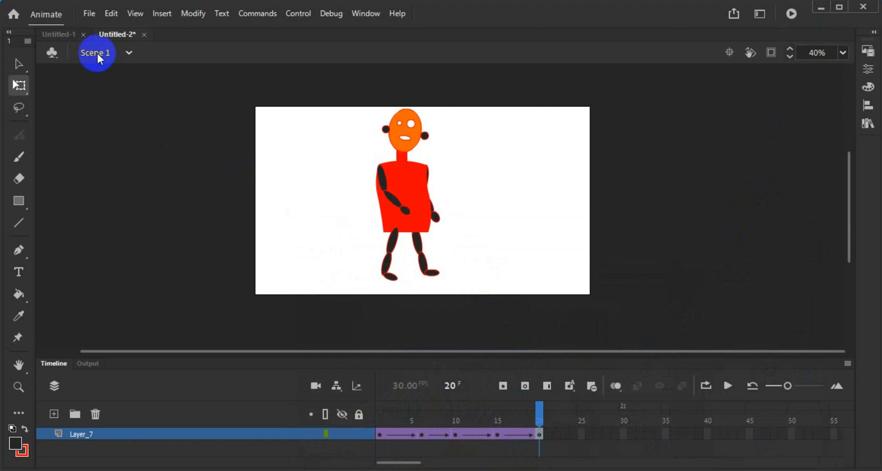
Step: Close the blank Untitled-1 document and scrub through the walk in Untitled-2, ending at frame 20
{"action": "left_click", "coordinate": [67, 35]}
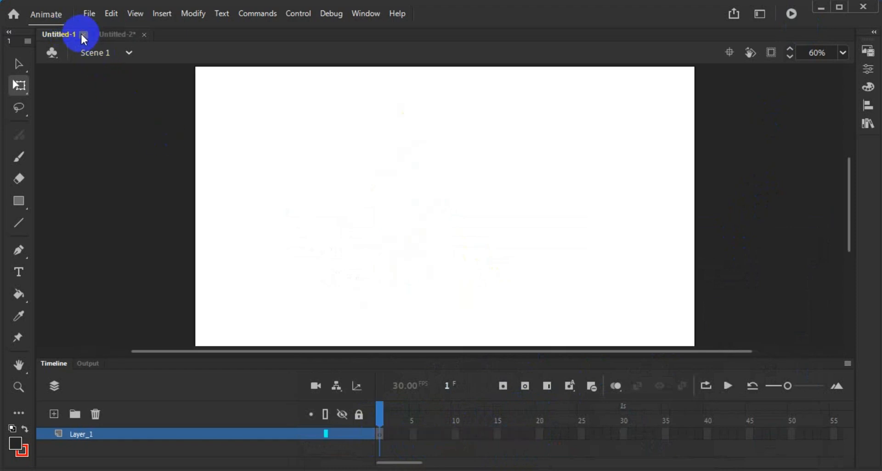
{"action": "left_click", "coordinate": [84, 34]}
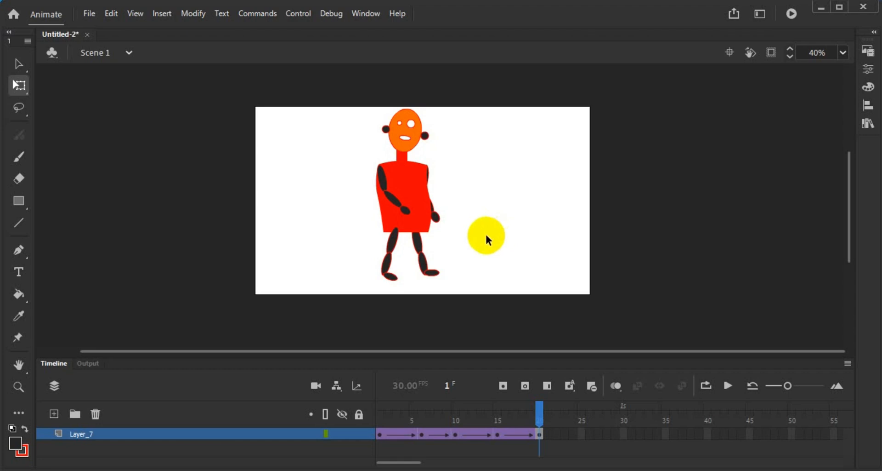
{"action": "left_click_drag", "start_coordinate": [541, 408], "coordinate": [388, 412]}
{"action": "left_click", "coordinate": [514, 431]}
{"action": "left_click", "coordinate": [539, 408]}
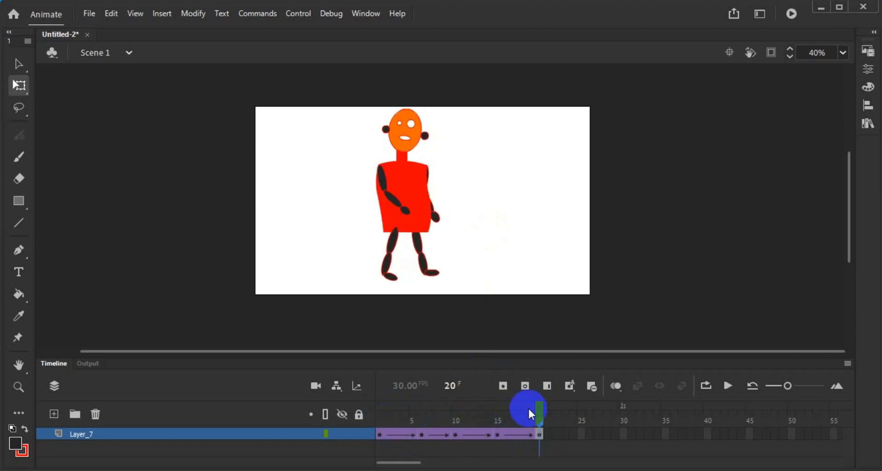
Step: Open the recent file shovo vai.fla and fit its whole stage in the view
{"action": "left_click", "coordinate": [90, 18]}
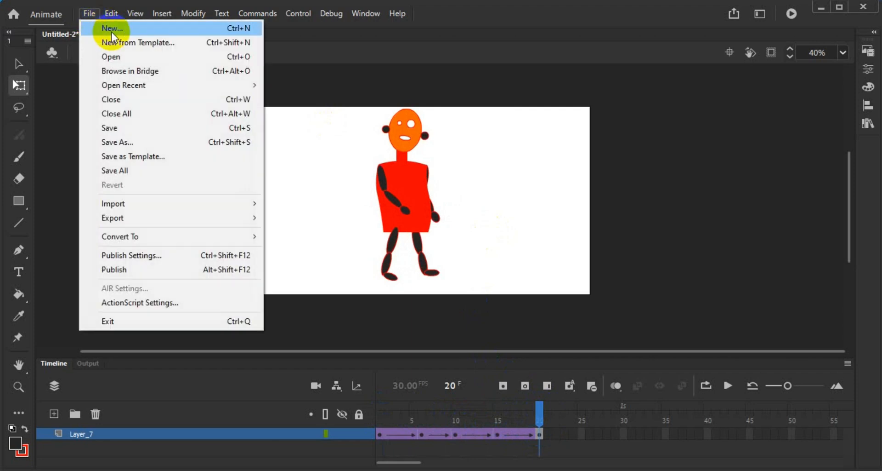
{"action": "mouse_move", "coordinate": [144, 94]}
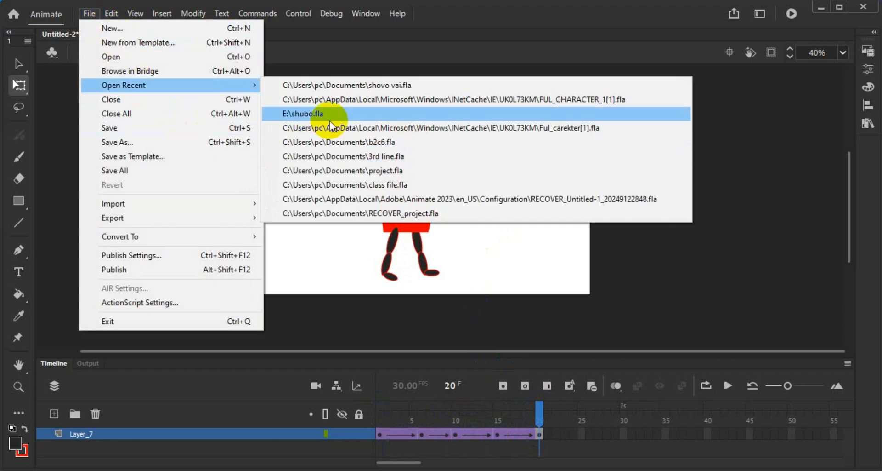
{"action": "left_click", "coordinate": [371, 89]}
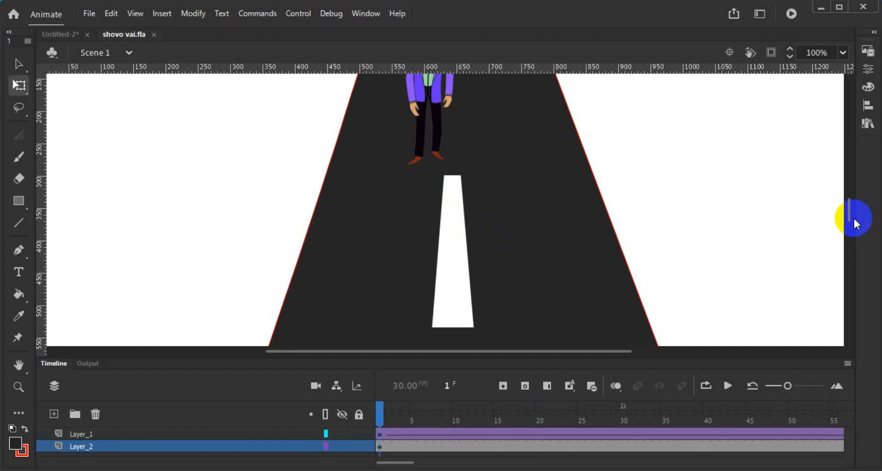
{"action": "double_click", "coordinate": [11, 366]}
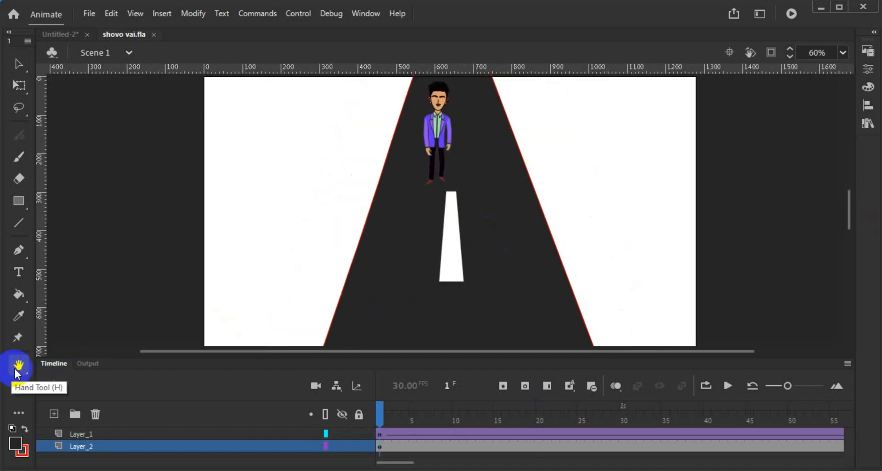
Step: Play the road-walking animation of shovo vai.fla in the timeline, test its movie and close the preview
{"action": "left_click", "coordinate": [727, 386]}
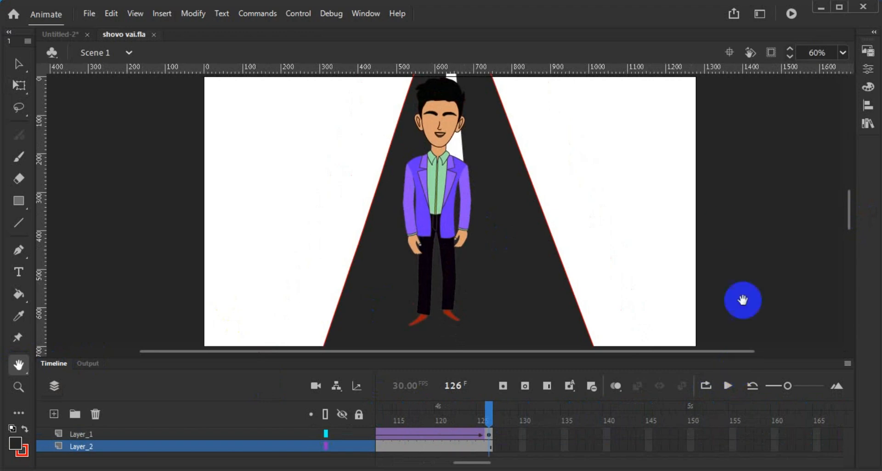
{"action": "left_click", "coordinate": [789, 19]}
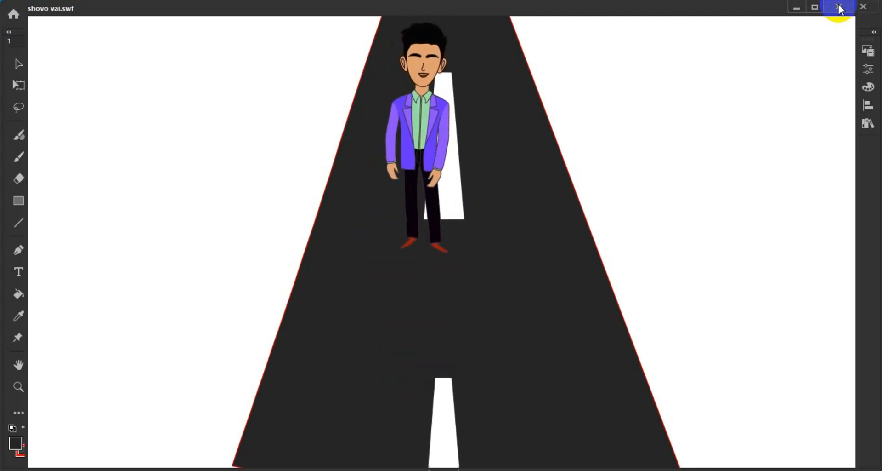
{"action": "left_click", "coordinate": [839, 8]}
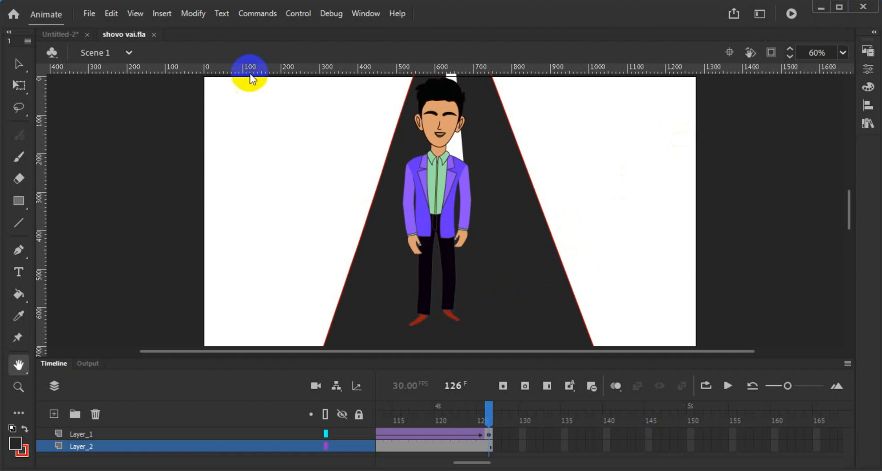
Step: Select the walking character at frame 20 of Untitled-2 and compare it with the character in shovo vai.fla
{"action": "left_click", "coordinate": [76, 32]}
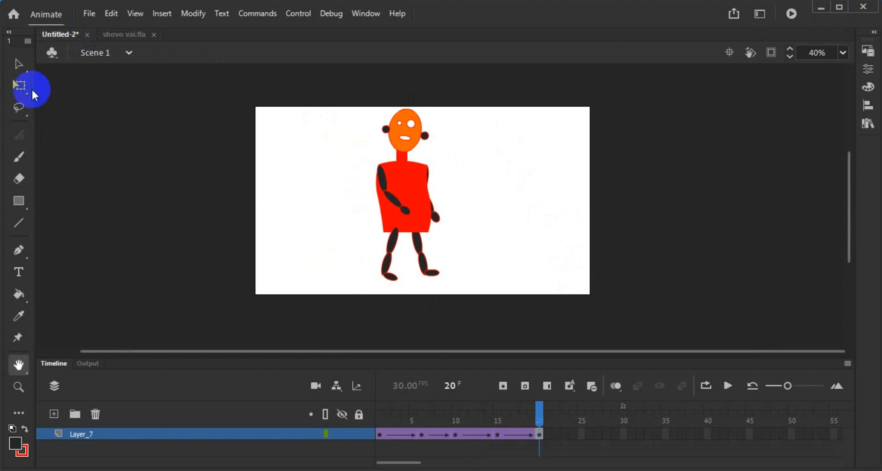
{"action": "left_click", "coordinate": [19, 64]}
{"action": "left_click_drag", "start_coordinate": [281, 92], "coordinate": [496, 290]}
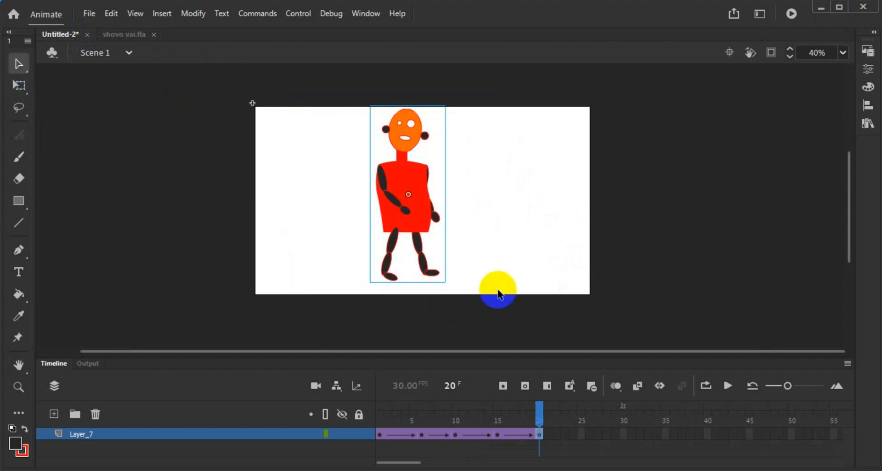
{"action": "left_click", "coordinate": [121, 35]}
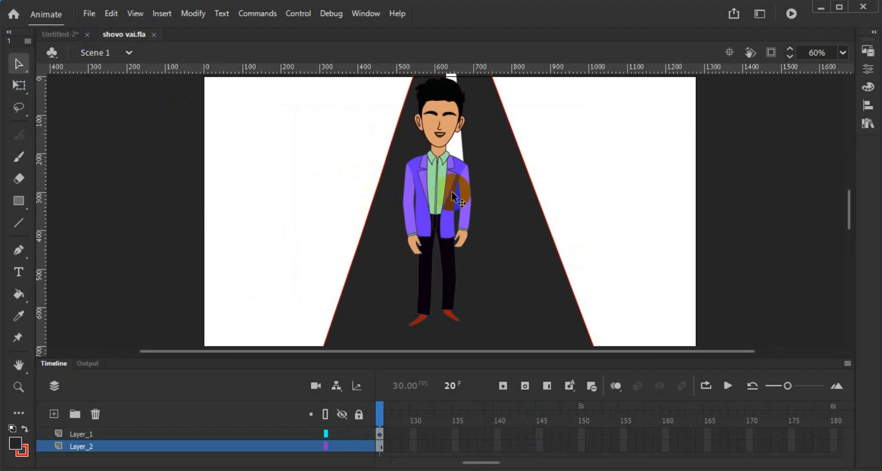
{"action": "left_click", "coordinate": [70, 34]}
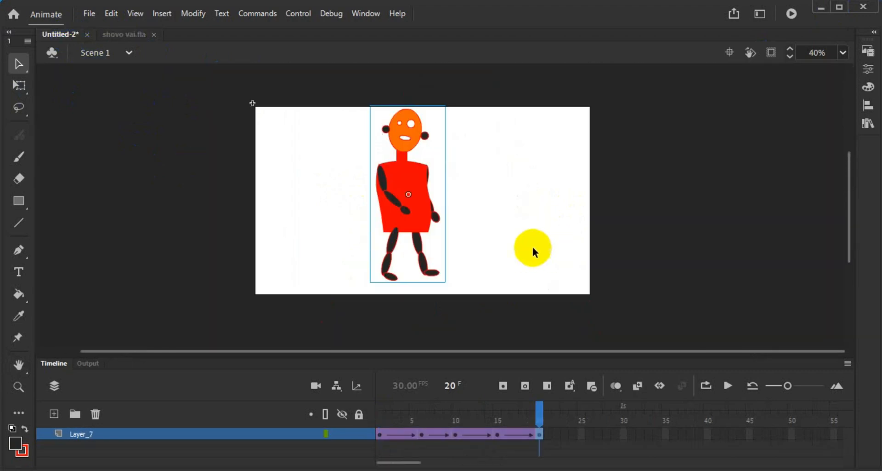